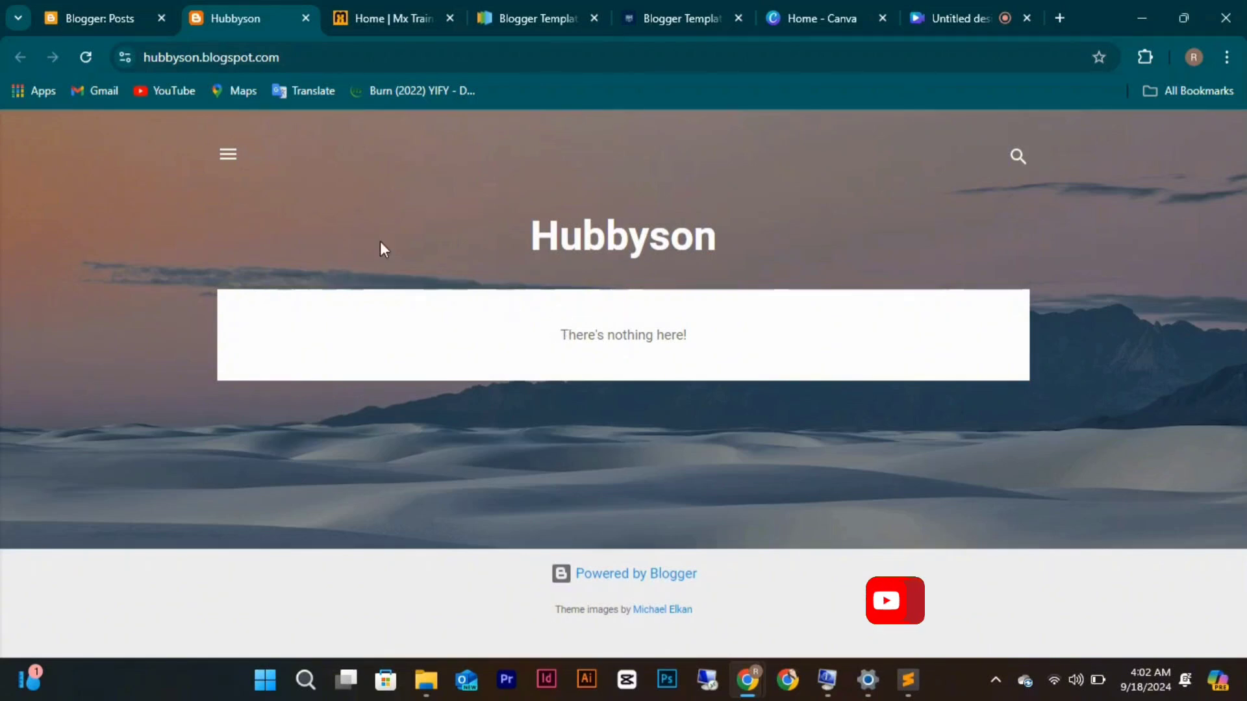
Switch to the Blogger dashboard tab showing Hubbyson's empty Posts list.
click(129, 20)
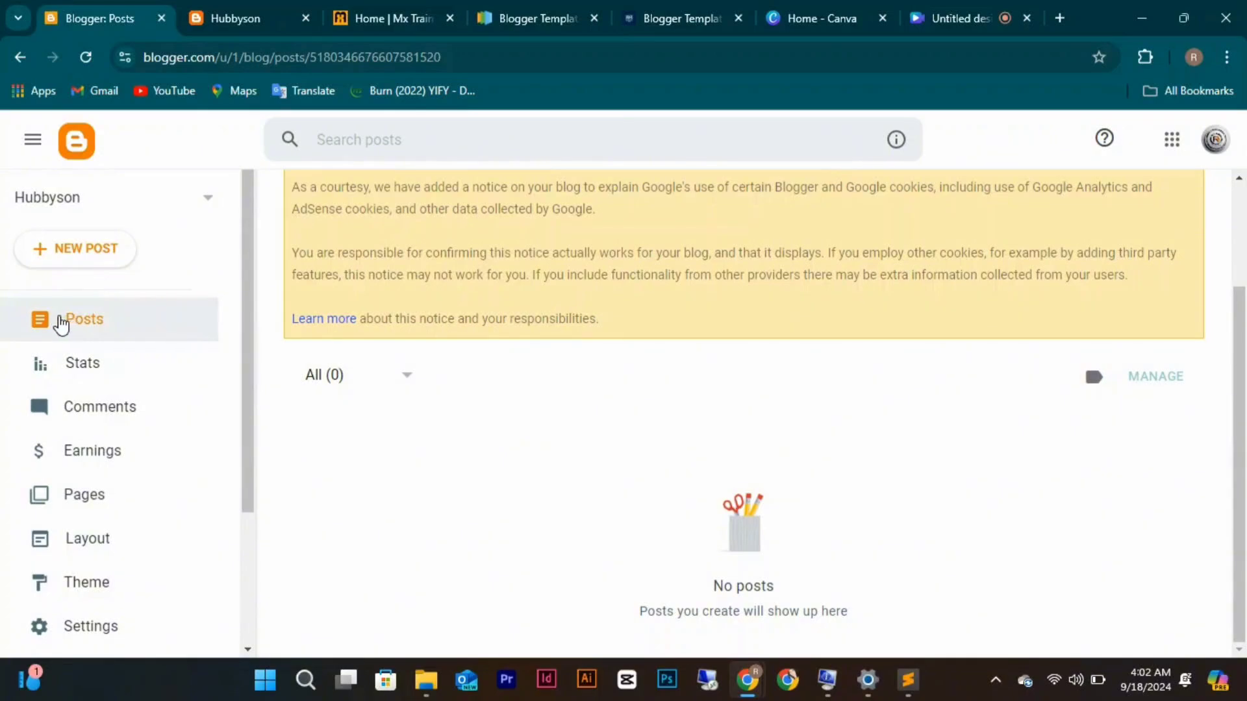
Open Stats and change the time range from Last 7 days to Last 24 hours.
click(72, 365)
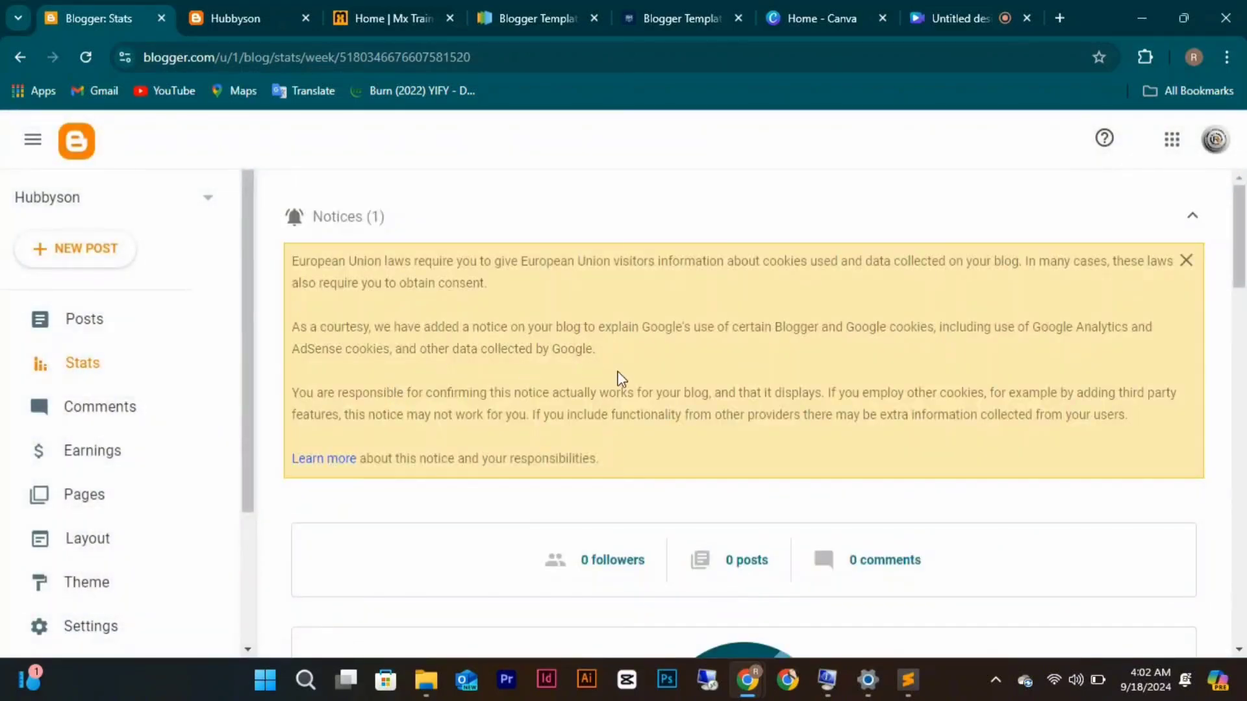
scroll(620, 378, down, 3)
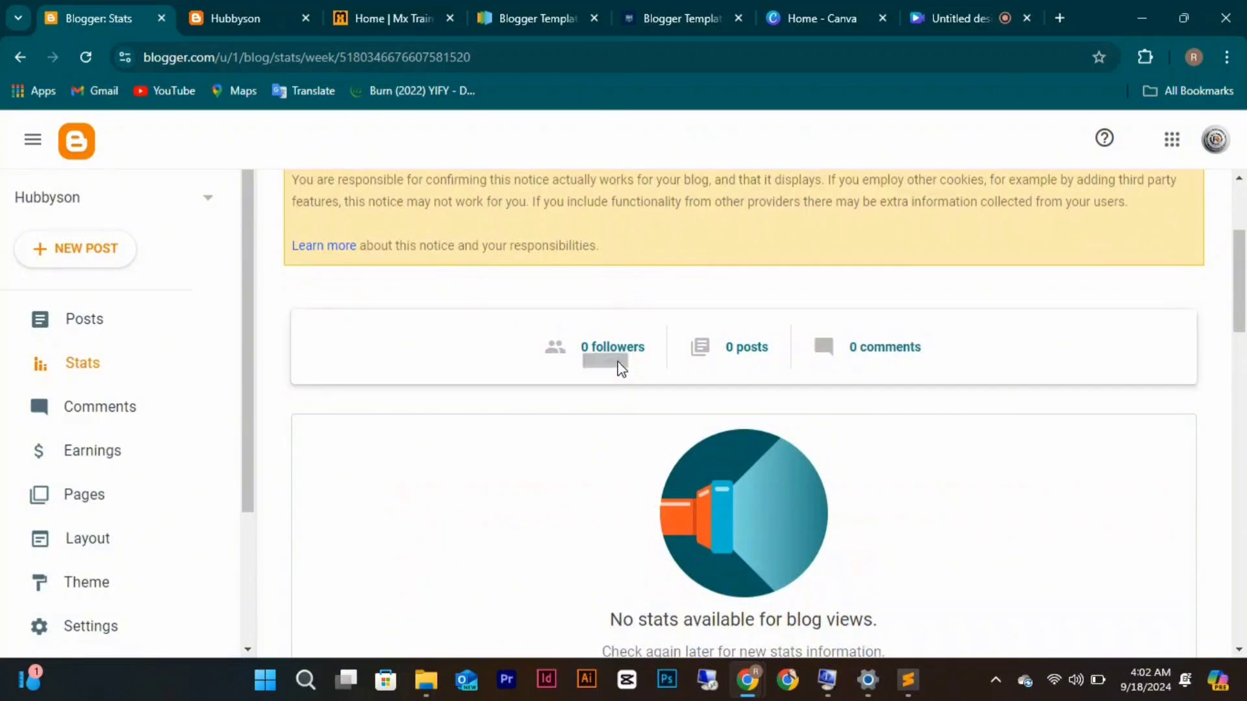
scroll(620, 367, down, 5)
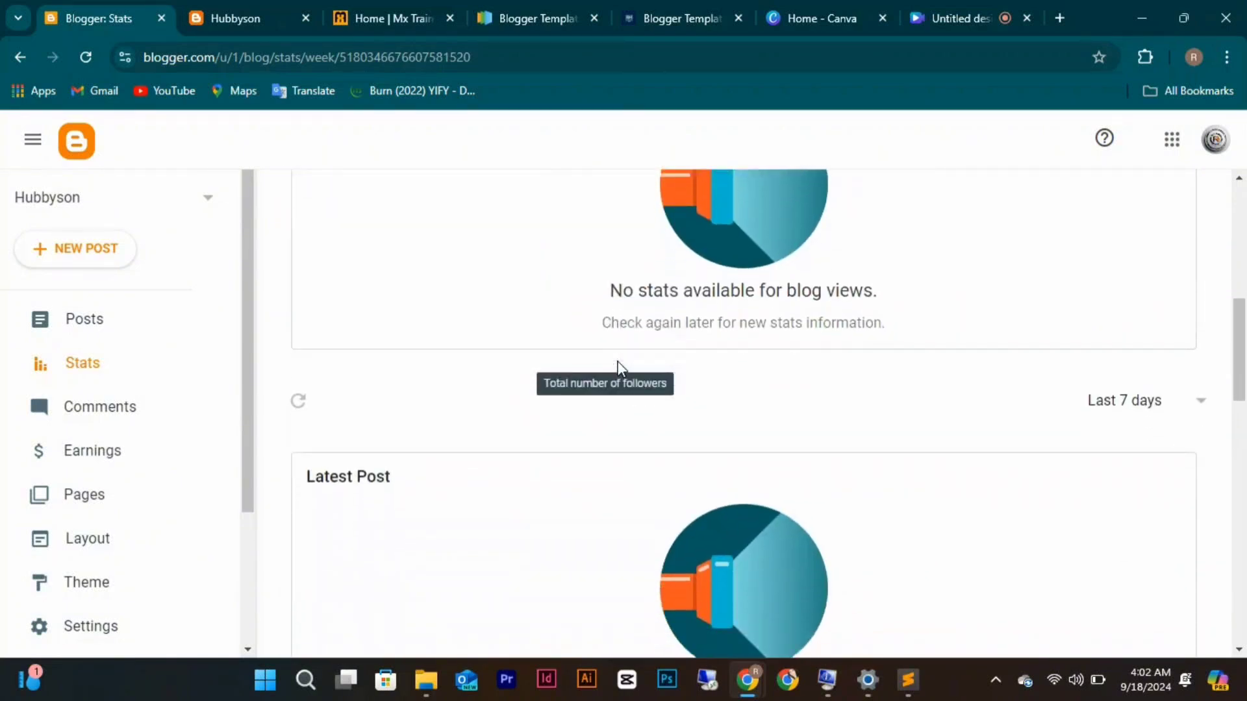
scroll(620, 367, down, 1)
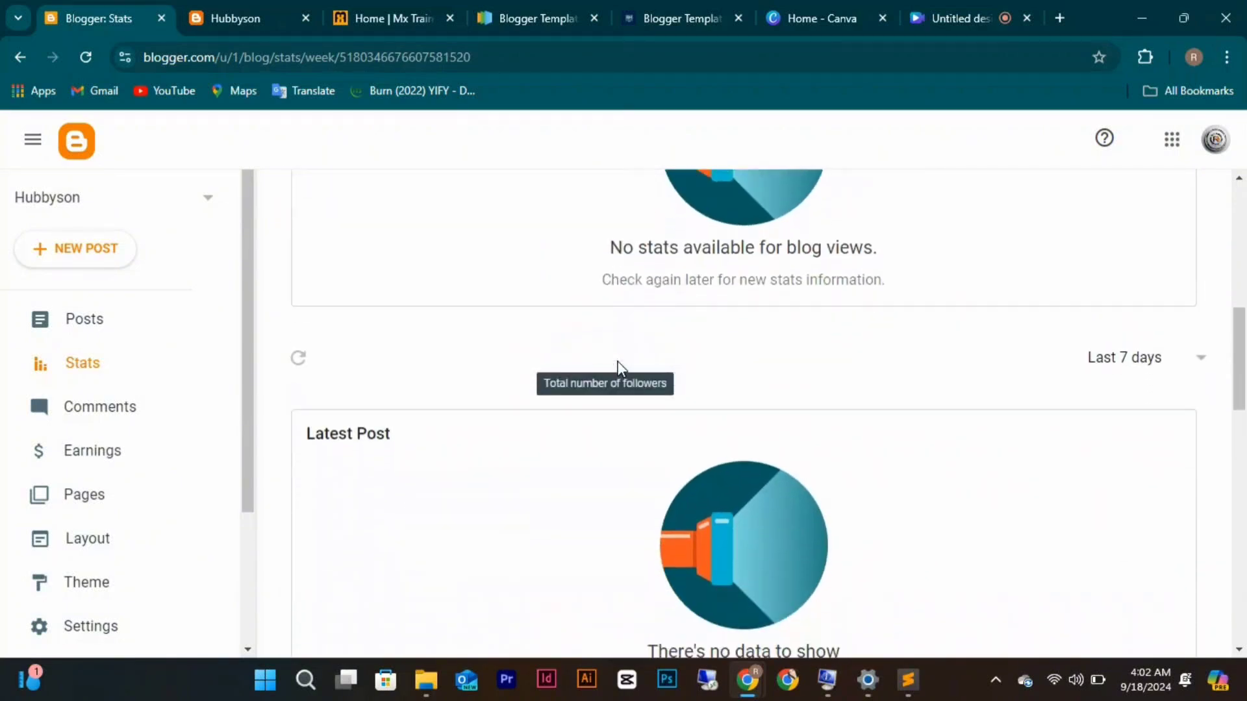
click(1200, 367)
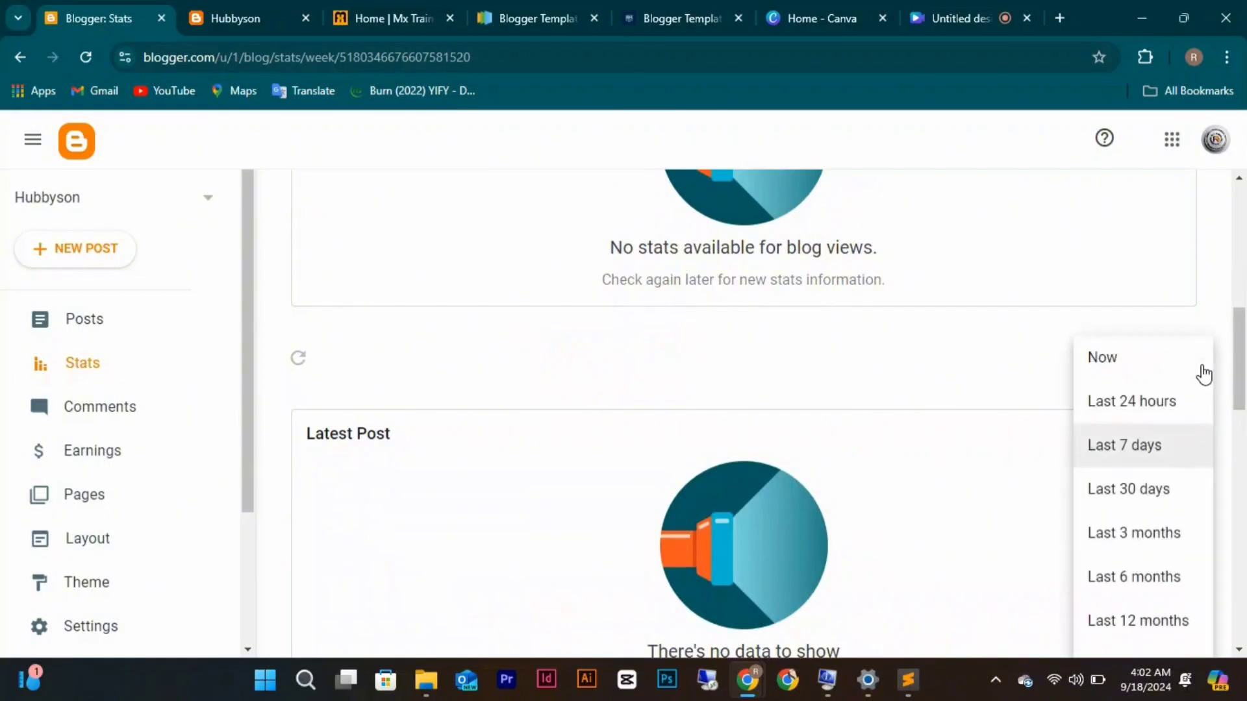
click(1136, 421)
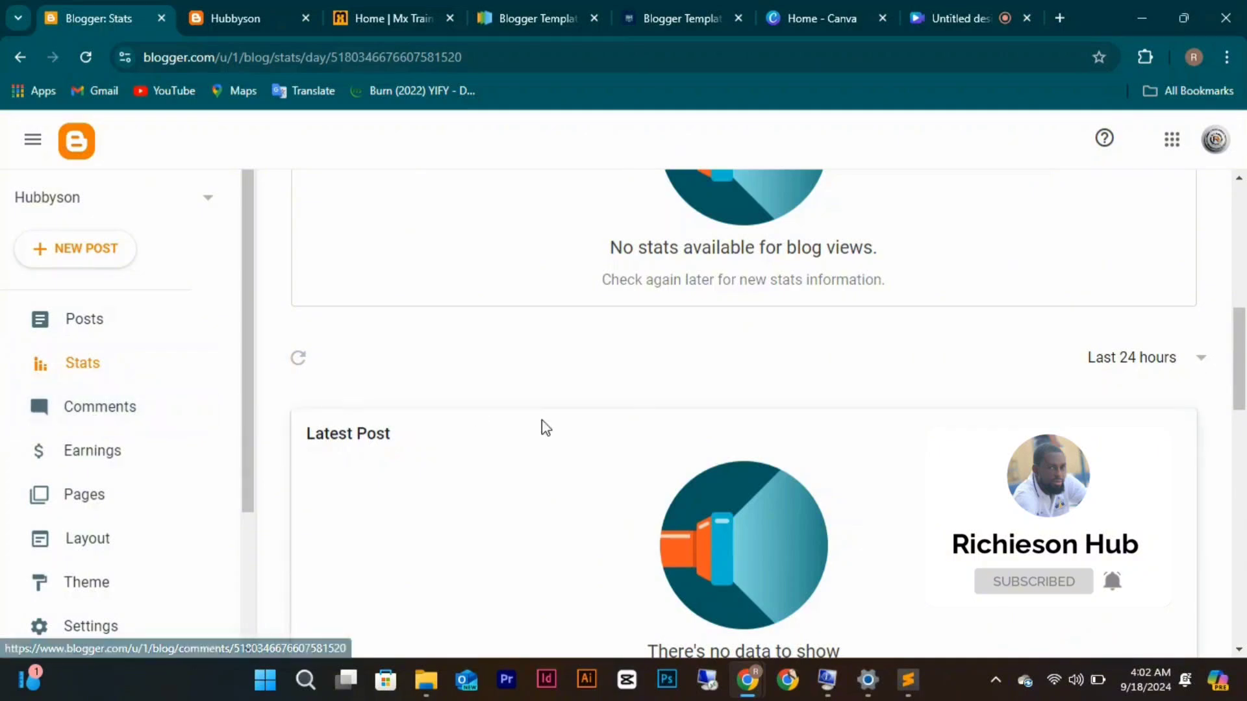
scroll(545, 427, down, 5)
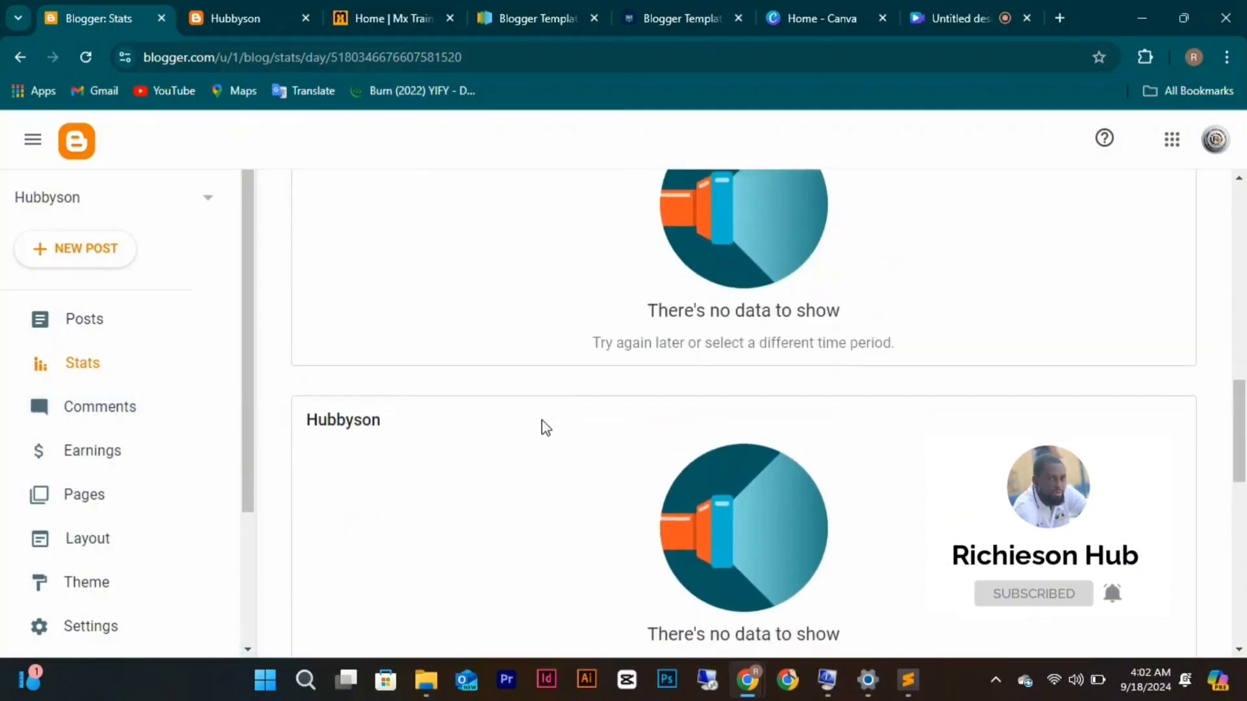
scroll(545, 427, down, 3)
scroll(546, 427, down, 8)
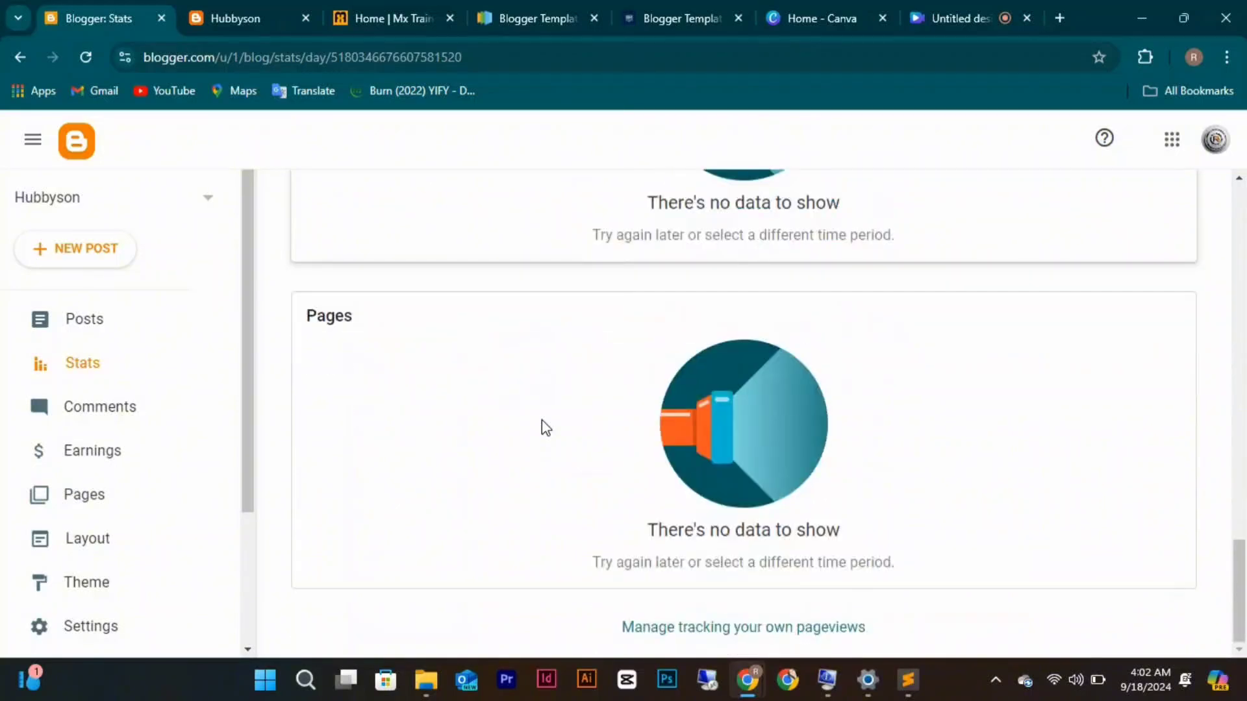
scroll(545, 427, up, 3)
scroll(546, 427, down, 3)
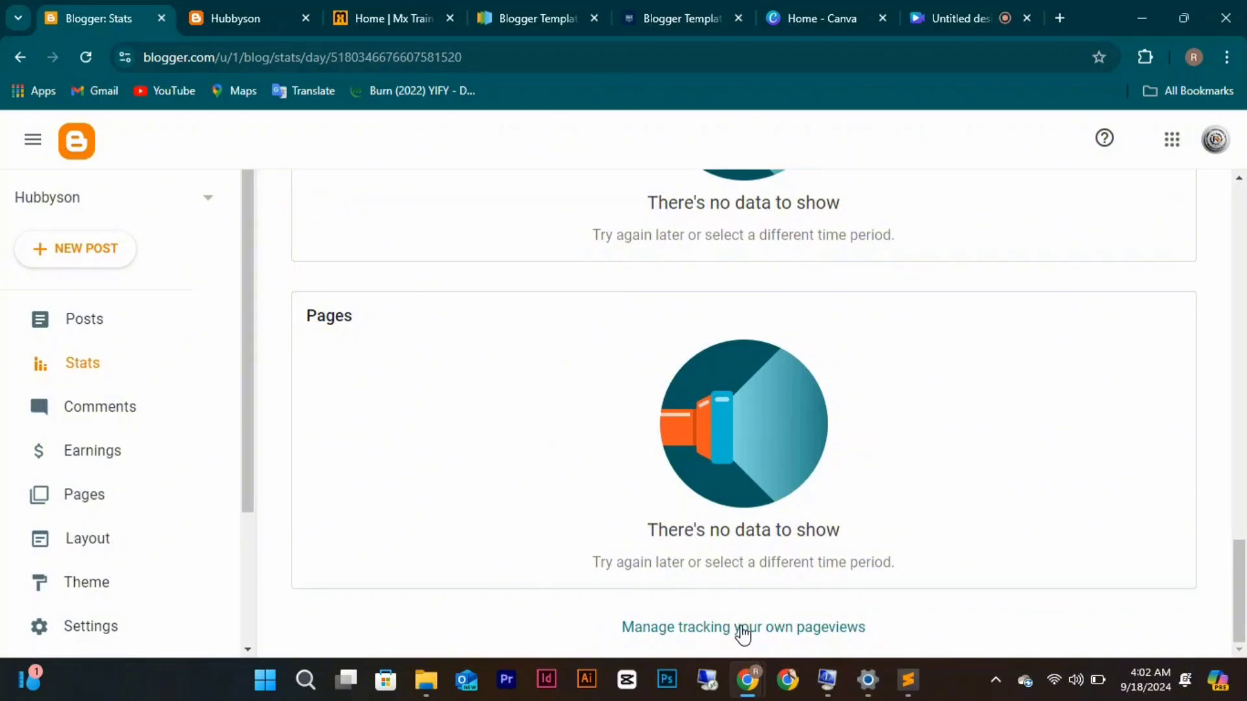
Check the empty Comments page, then review the AdSense account and review-status cards under Earnings.
click(80, 409)
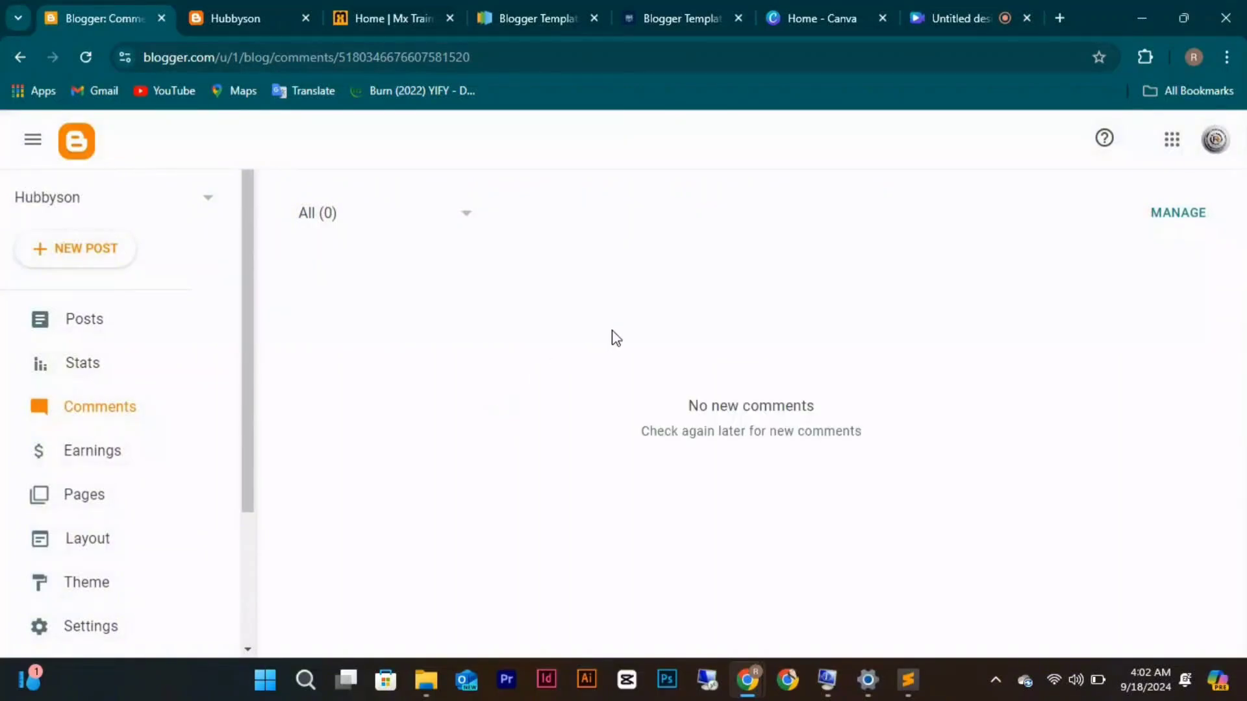
scroll(613, 330, down, 2)
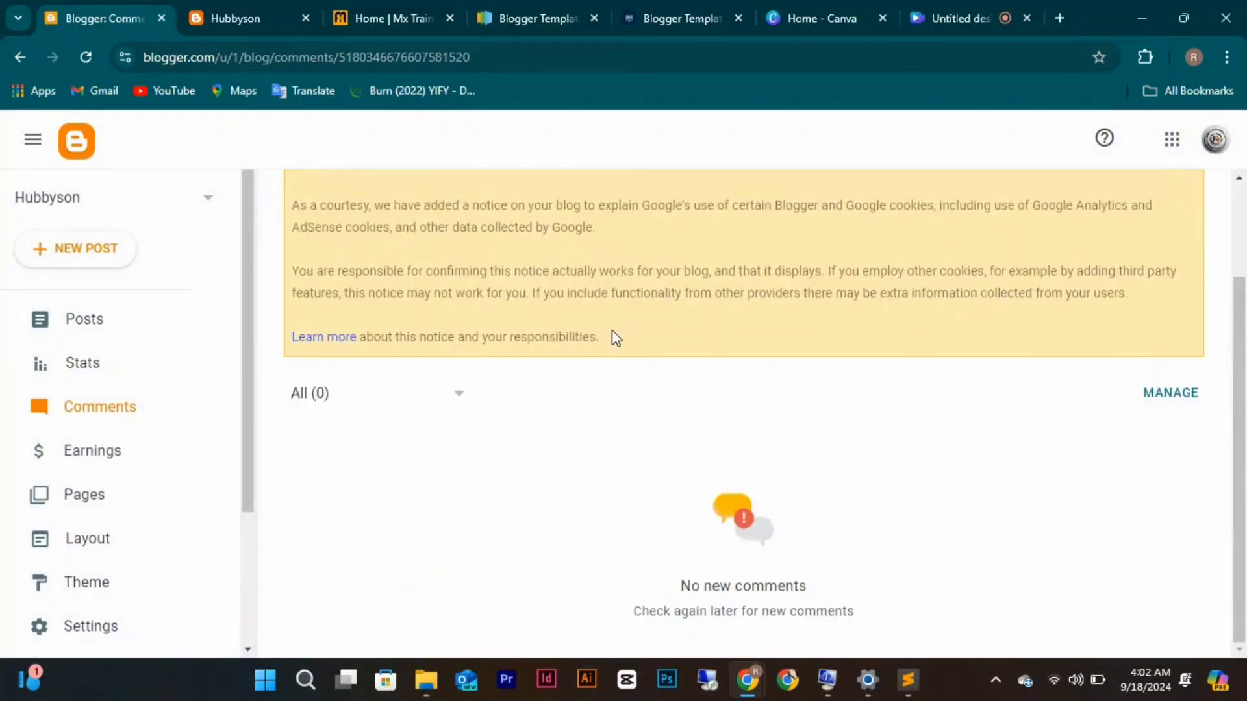
click(97, 457)
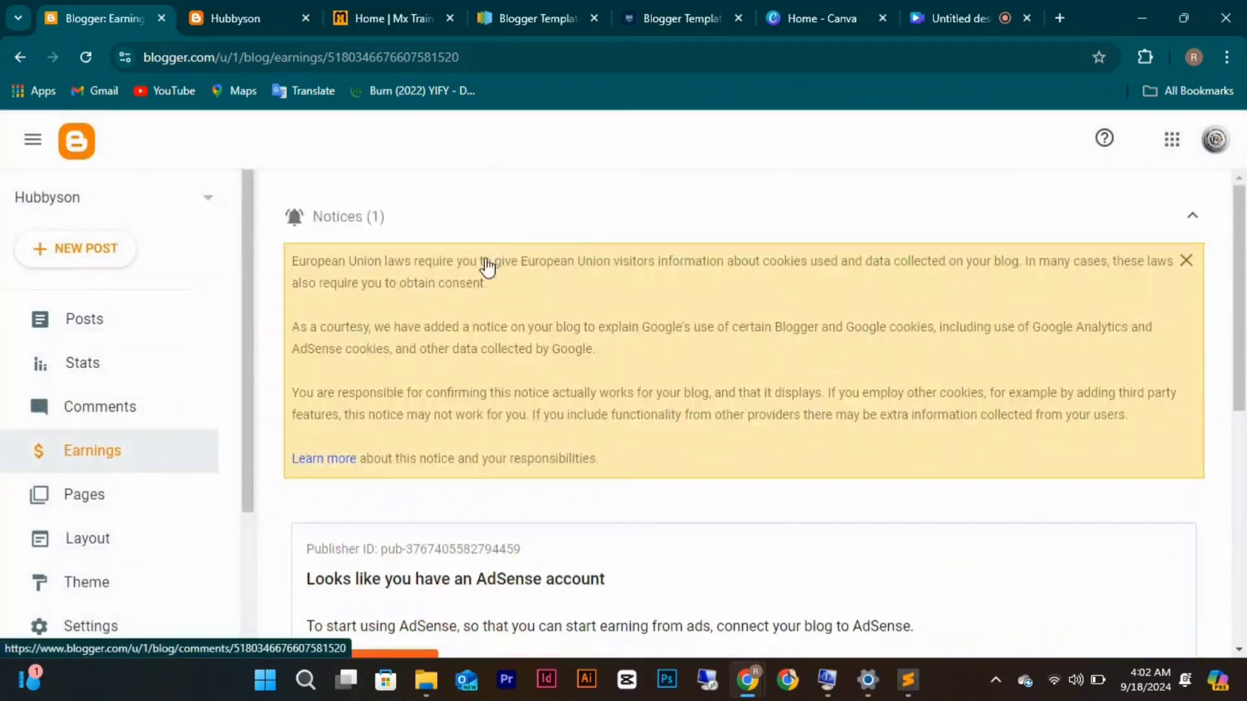
scroll(392, 398, down, 3)
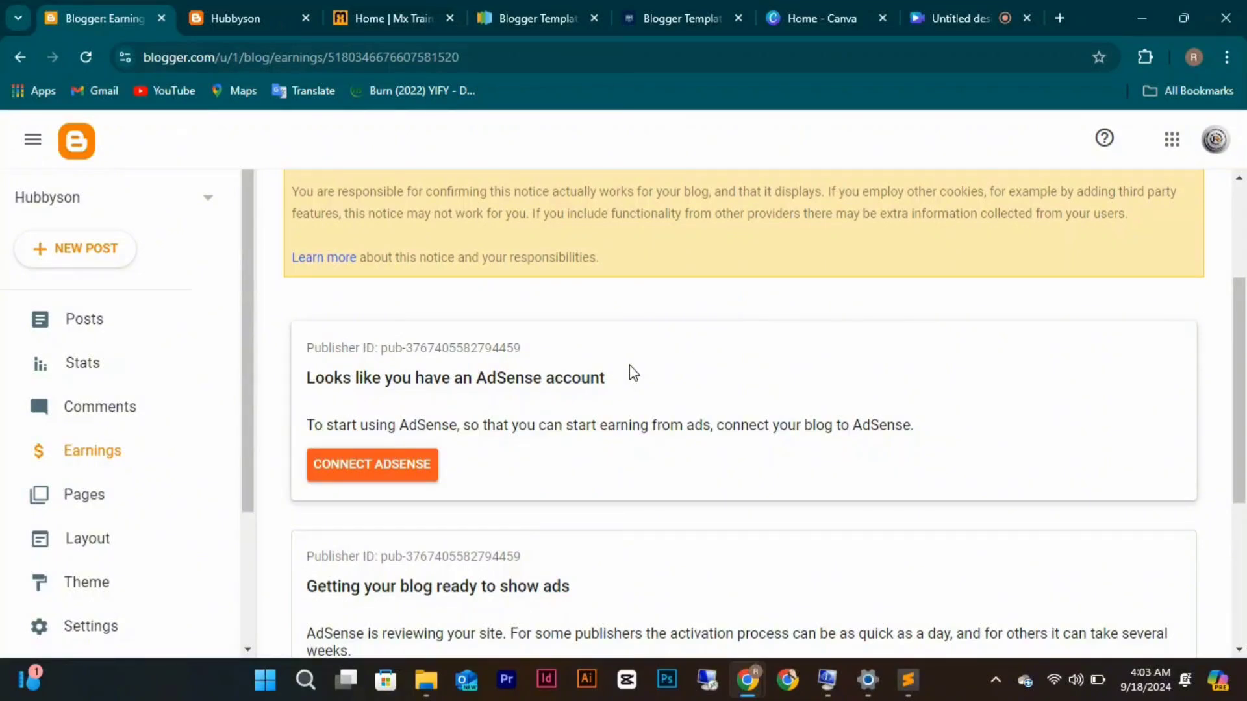
scroll(630, 367, down, 3)
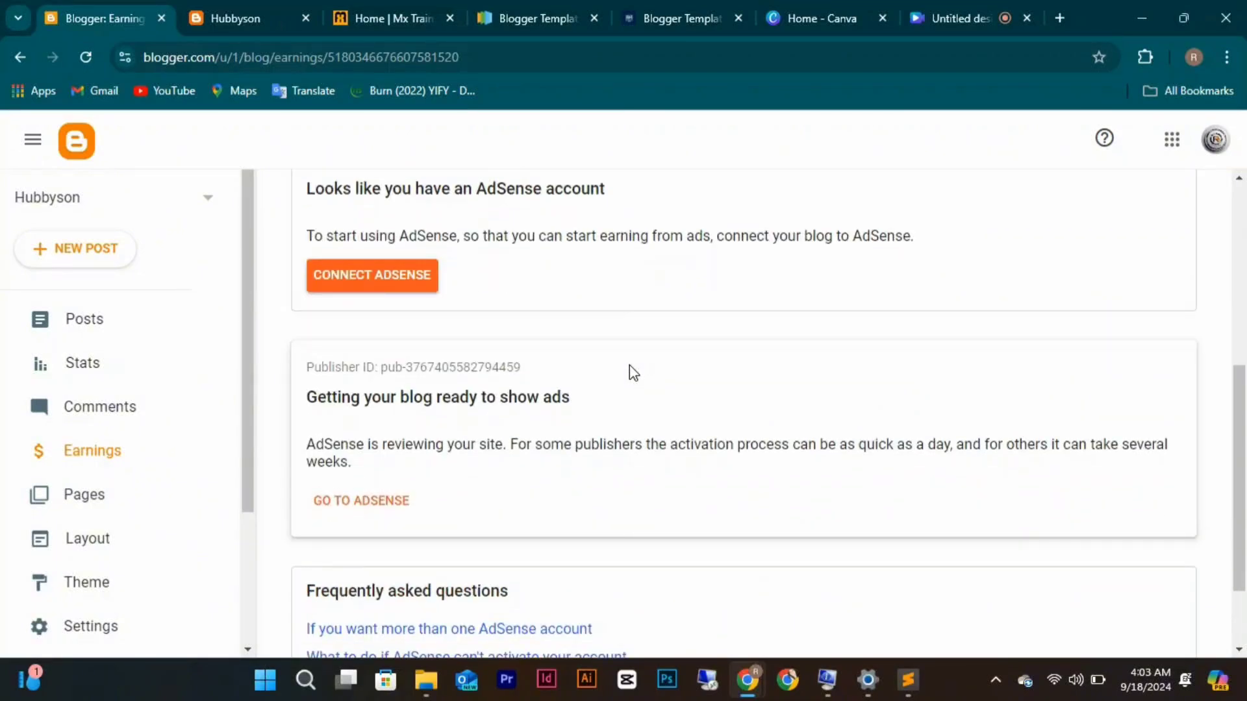
scroll(629, 363, down, 2)
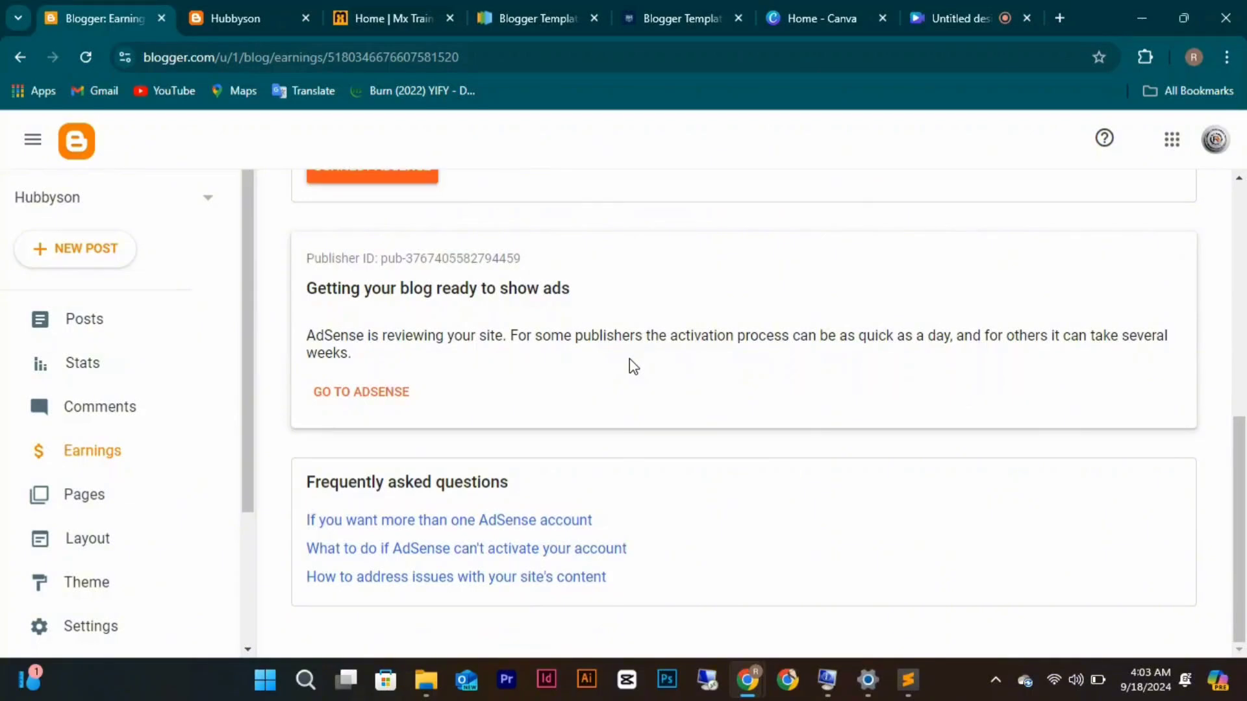
scroll(629, 358, up, 4)
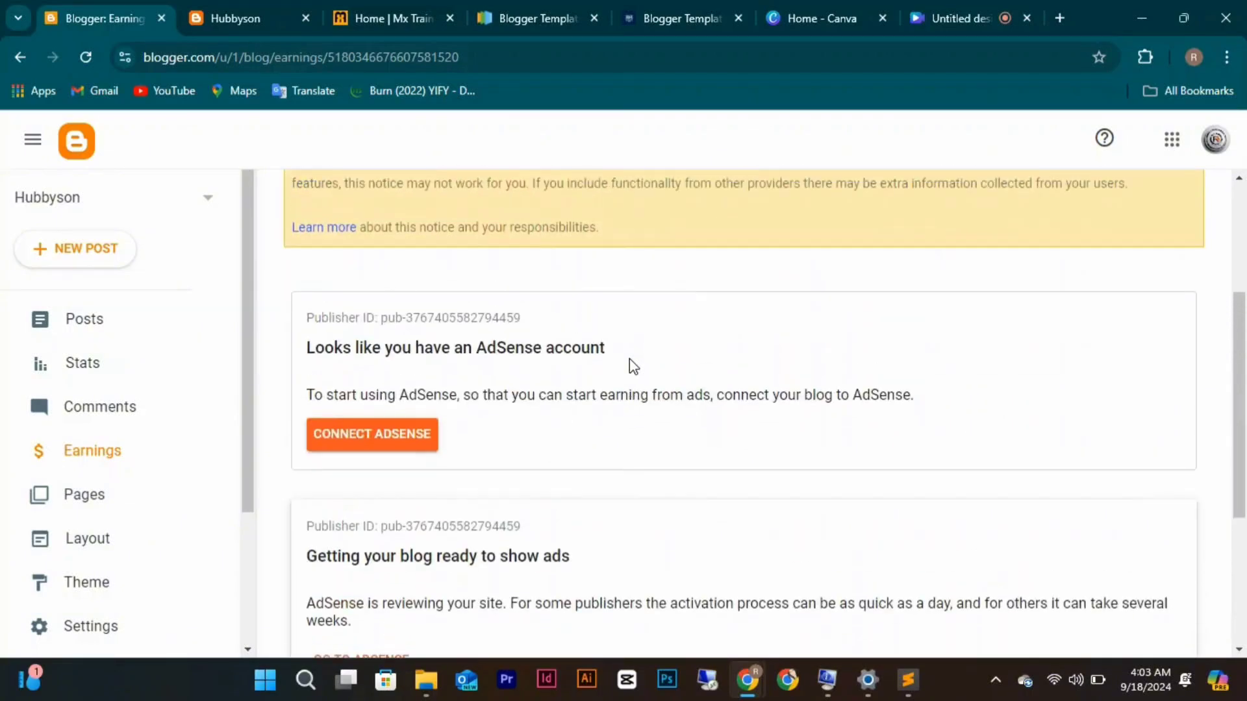
Confirm the Pages list shows 'No pages', then go to the Layout page.
click(111, 498)
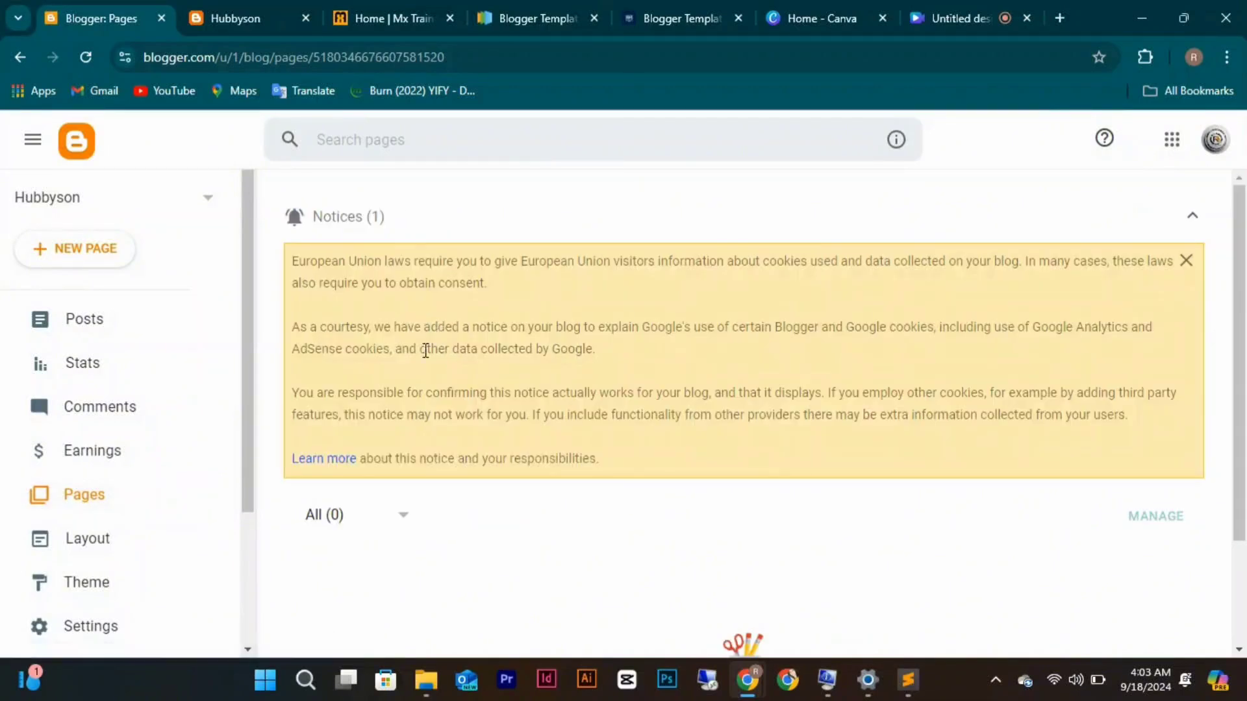
scroll(357, 535, down, 2)
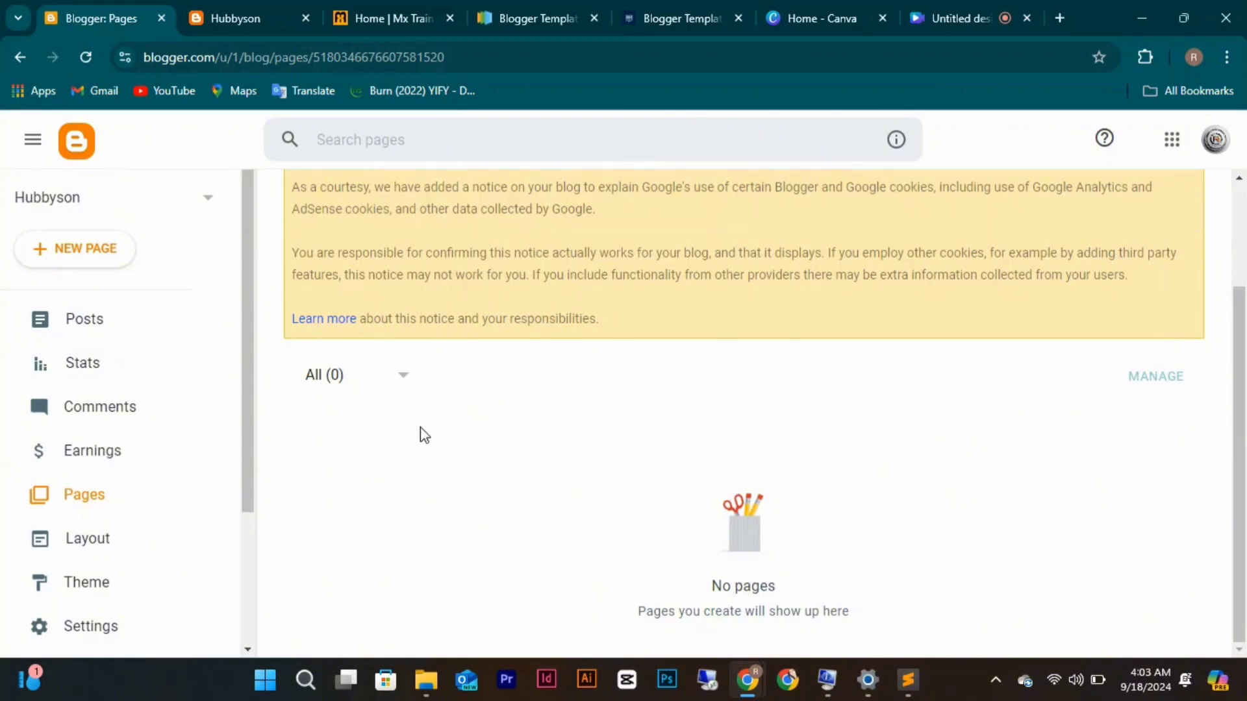
click(132, 549)
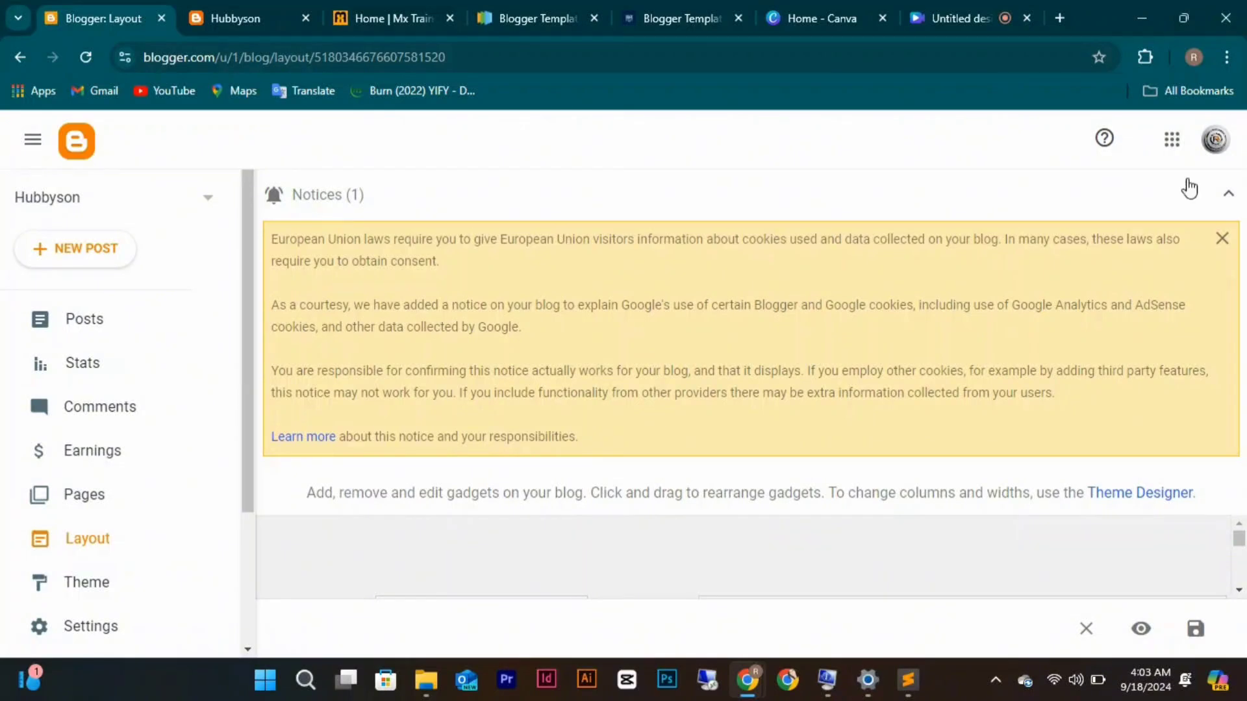
Dismiss the EU cookie notice and compare the layout gadgets with the live blog's side menu.
click(1224, 242)
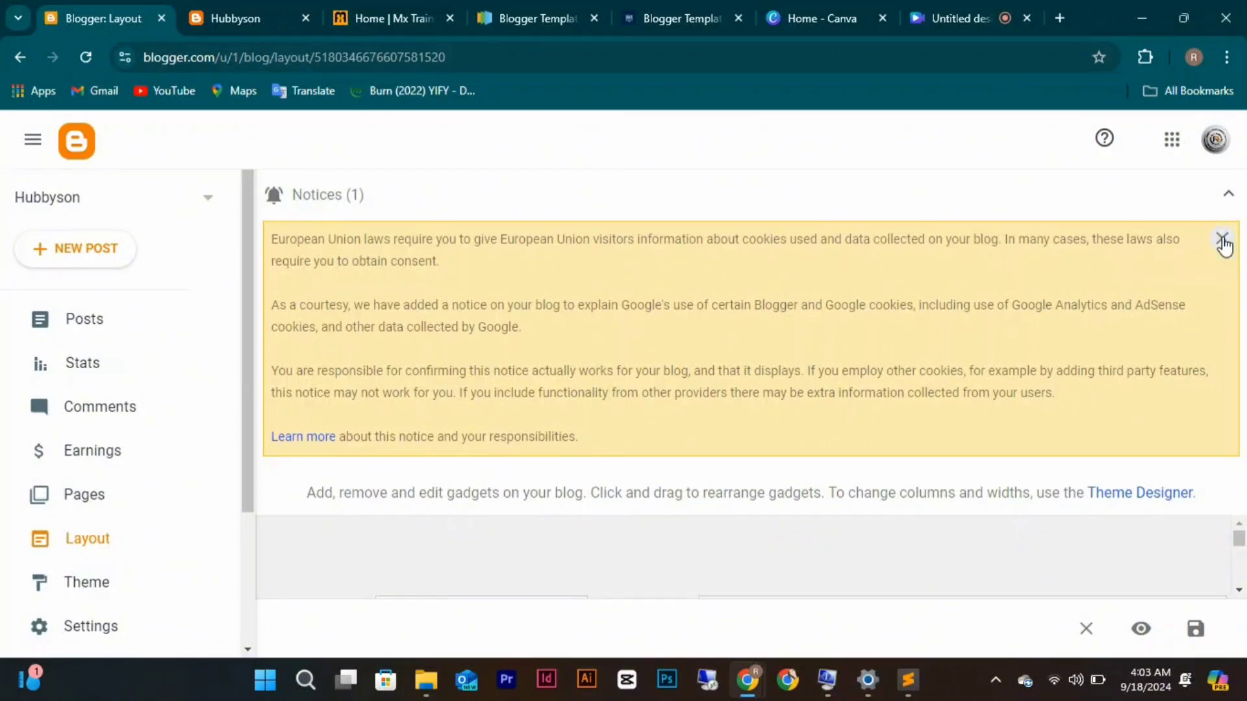
scroll(1032, 258, down, 4)
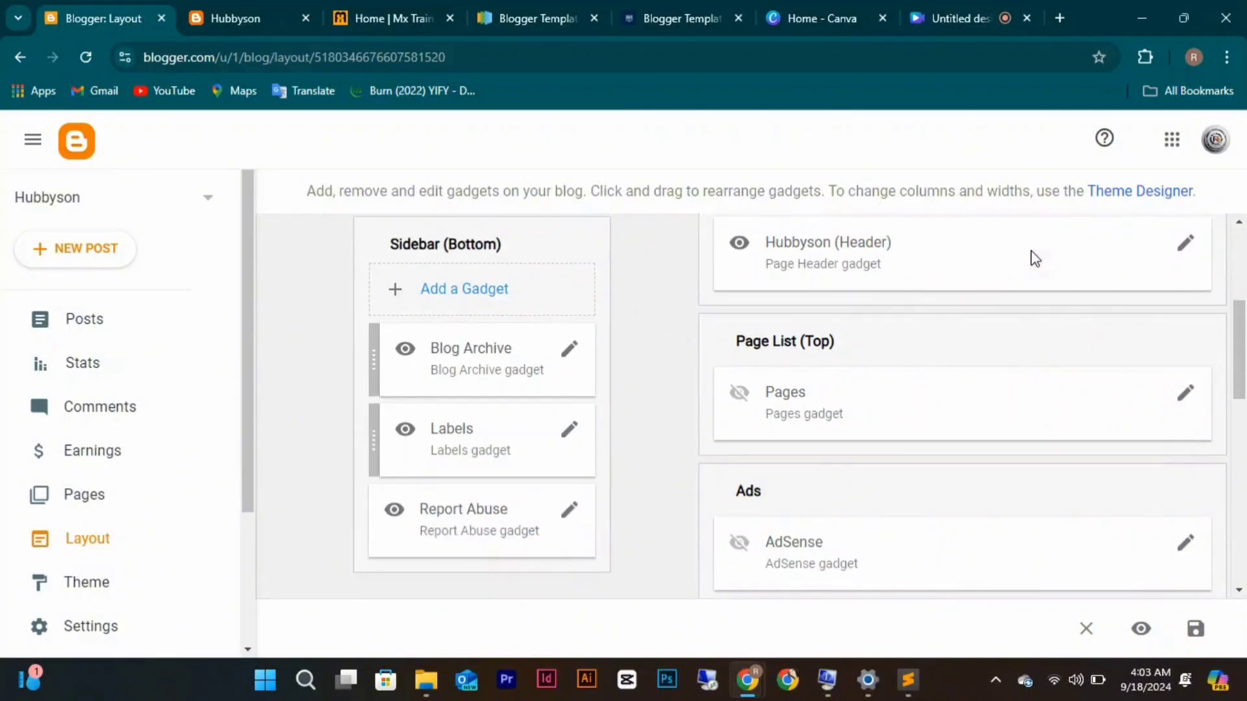
click(266, 16)
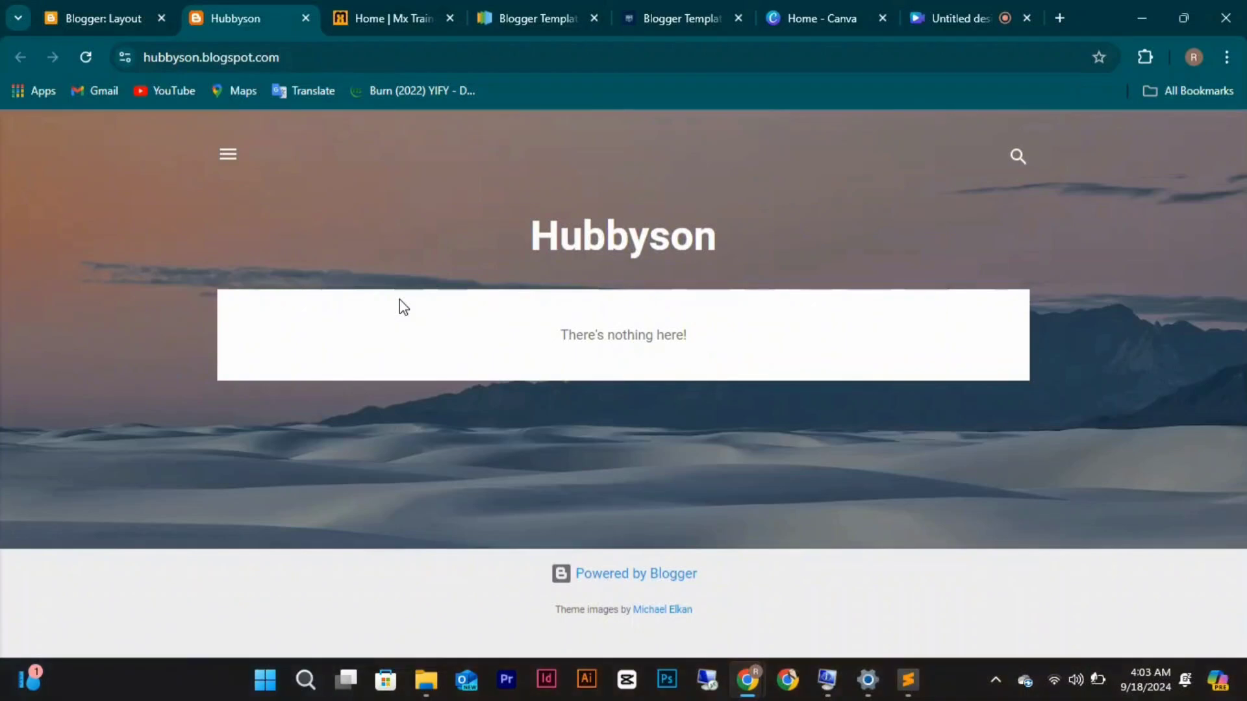
click(221, 169)
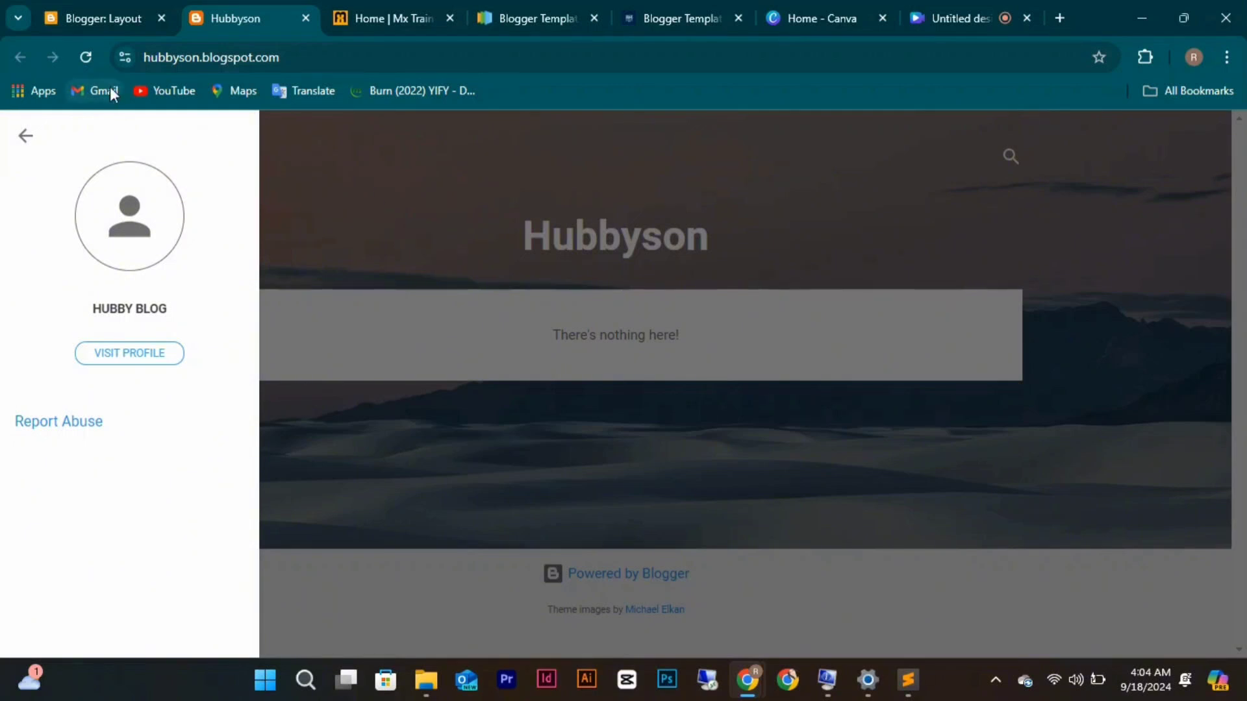
click(91, 20)
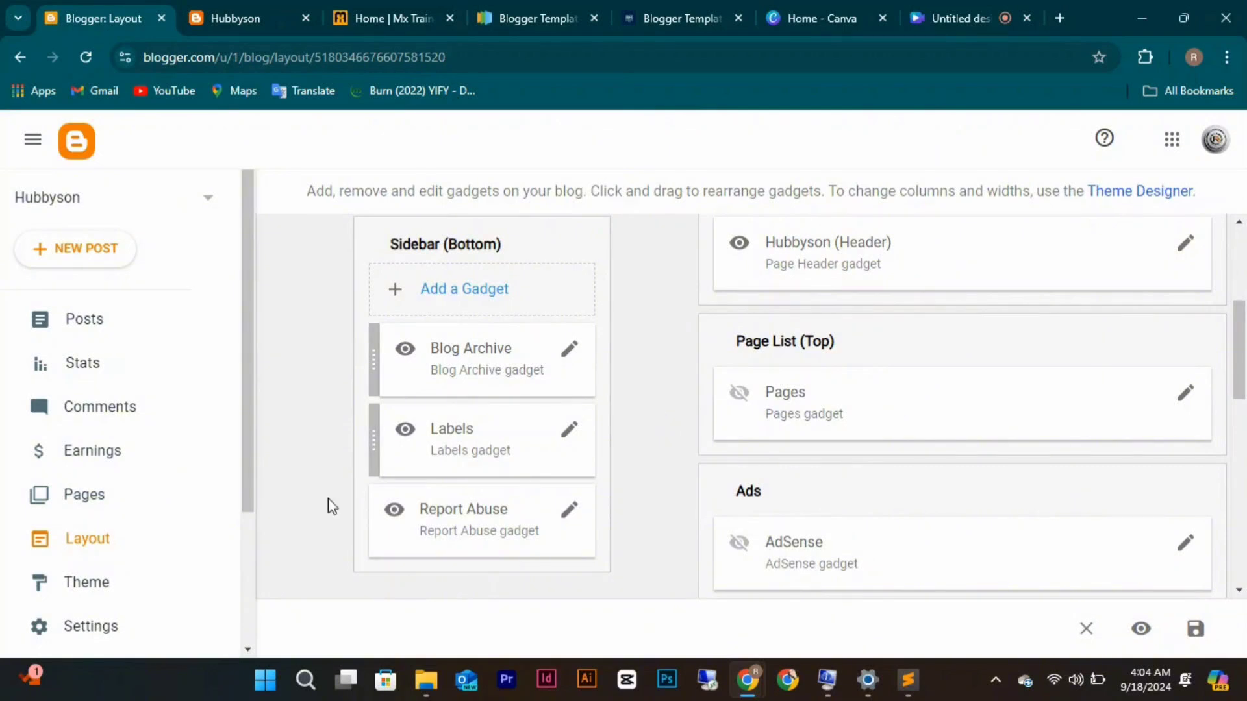
Apply the Soho Light theme from the theme gallery.
click(129, 587)
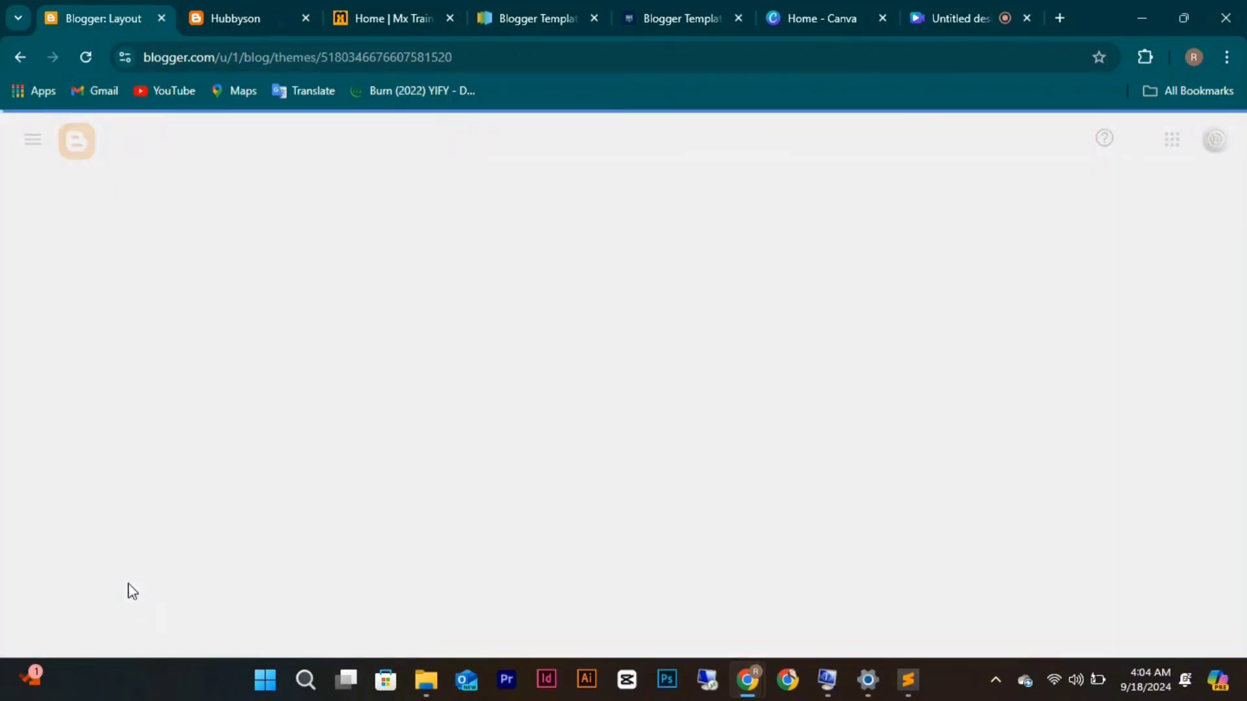
scroll(624, 452, down, 3)
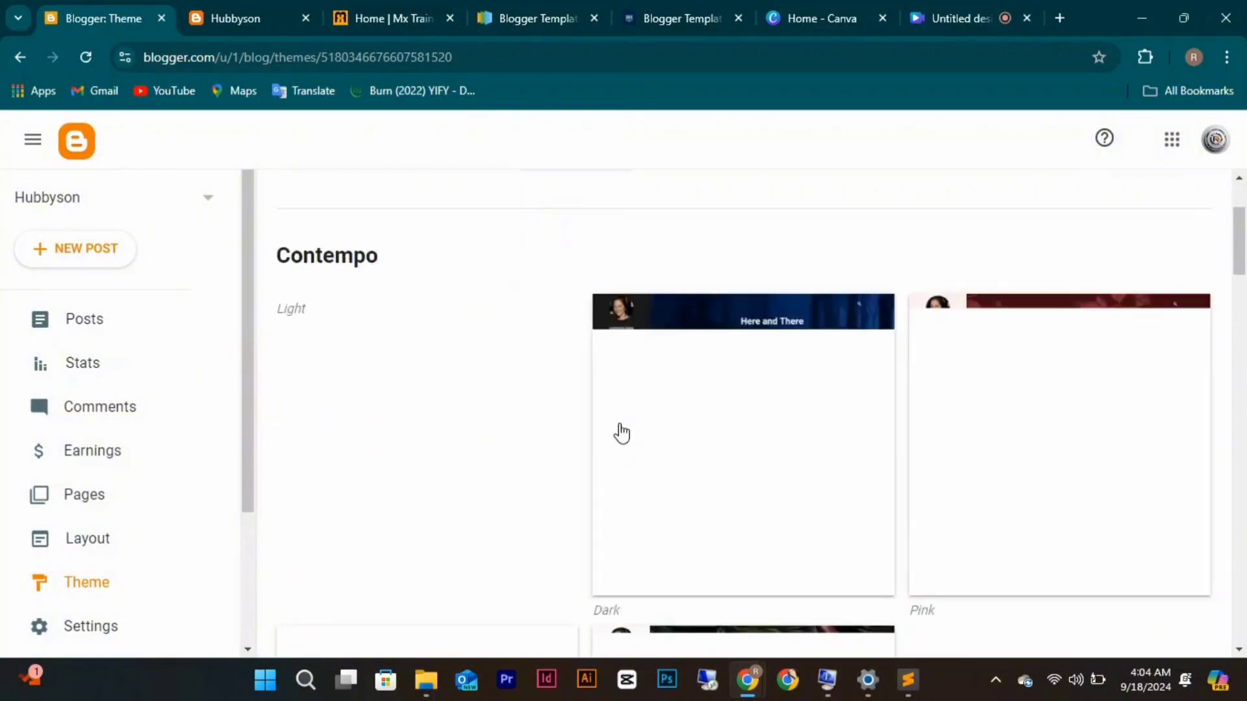
scroll(766, 459, down, 8)
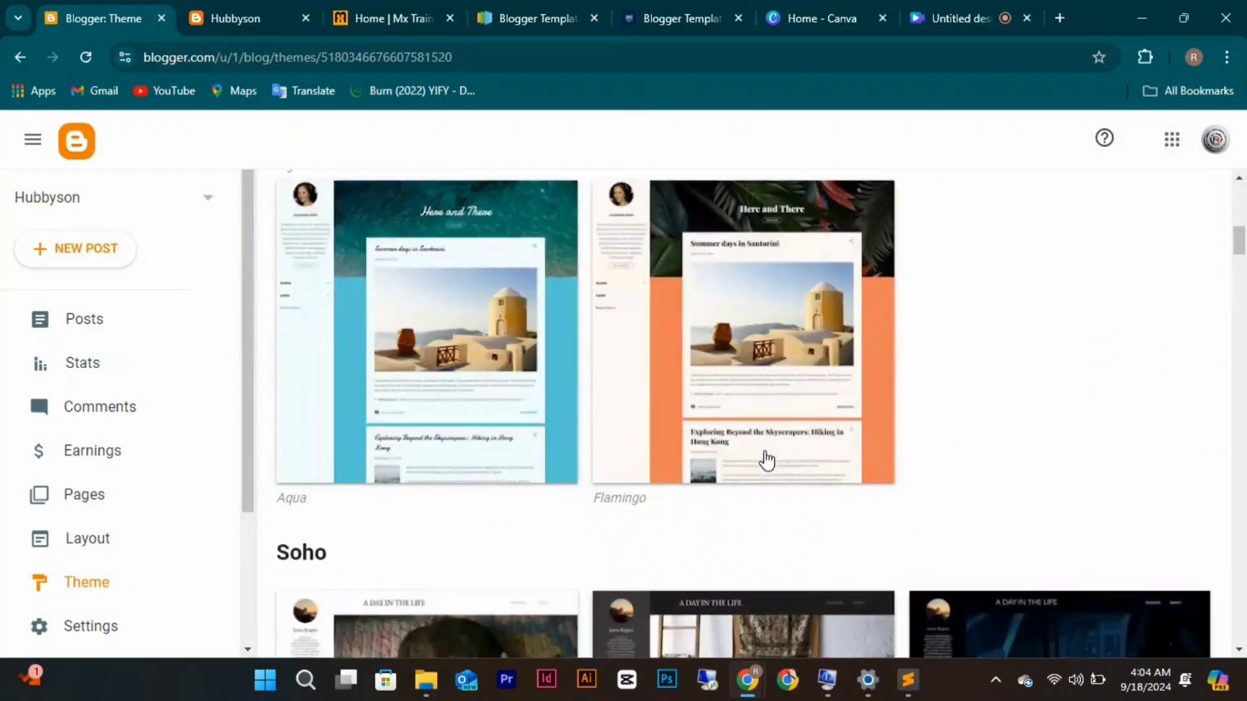
click(536, 537)
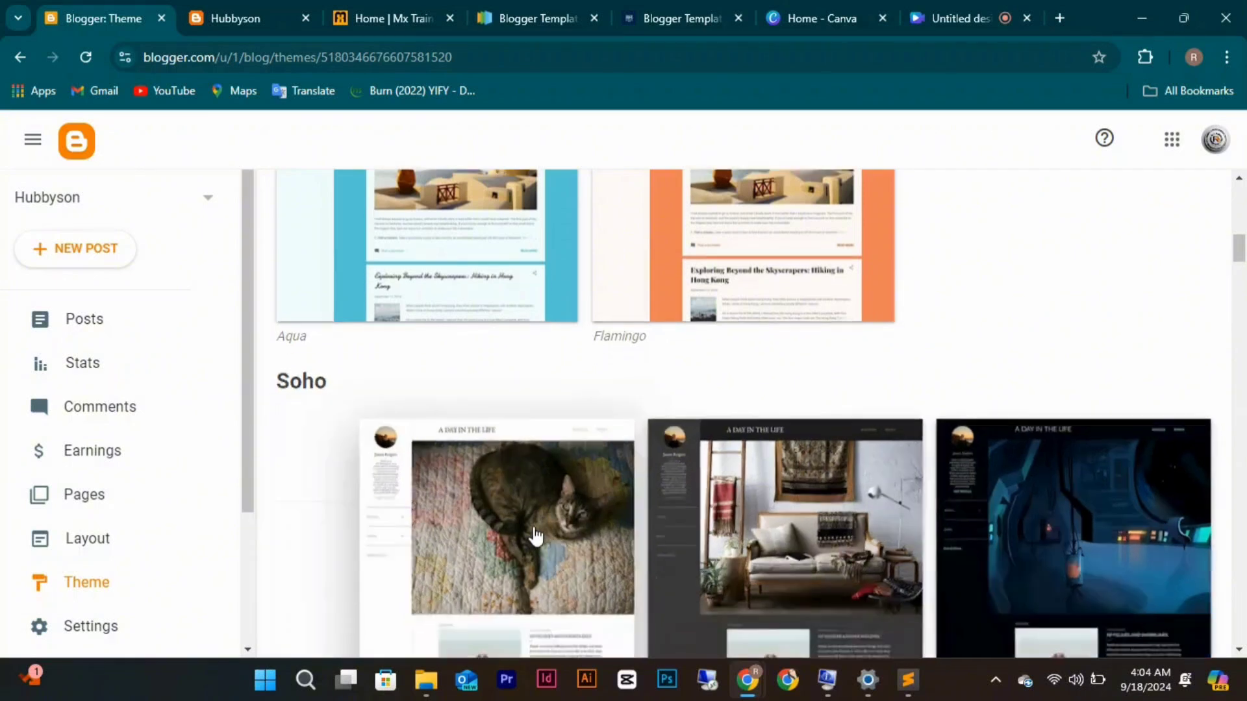
scroll(533, 529, down, 5)
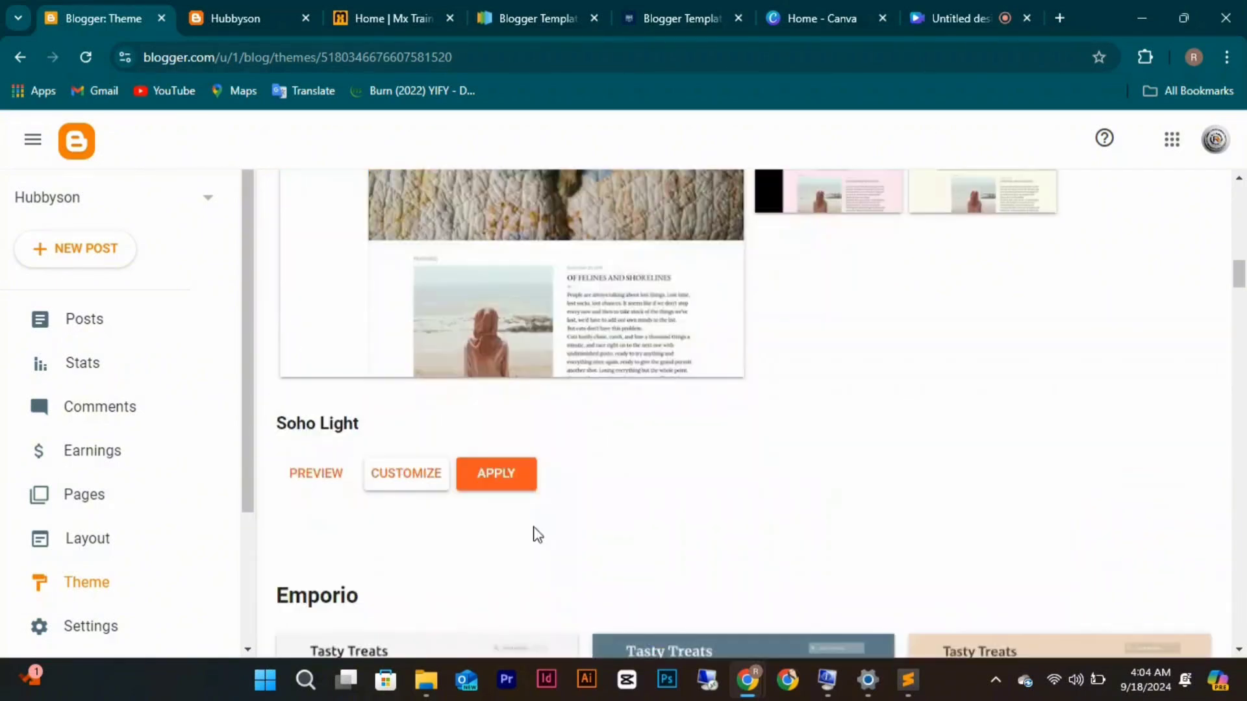
click(497, 494)
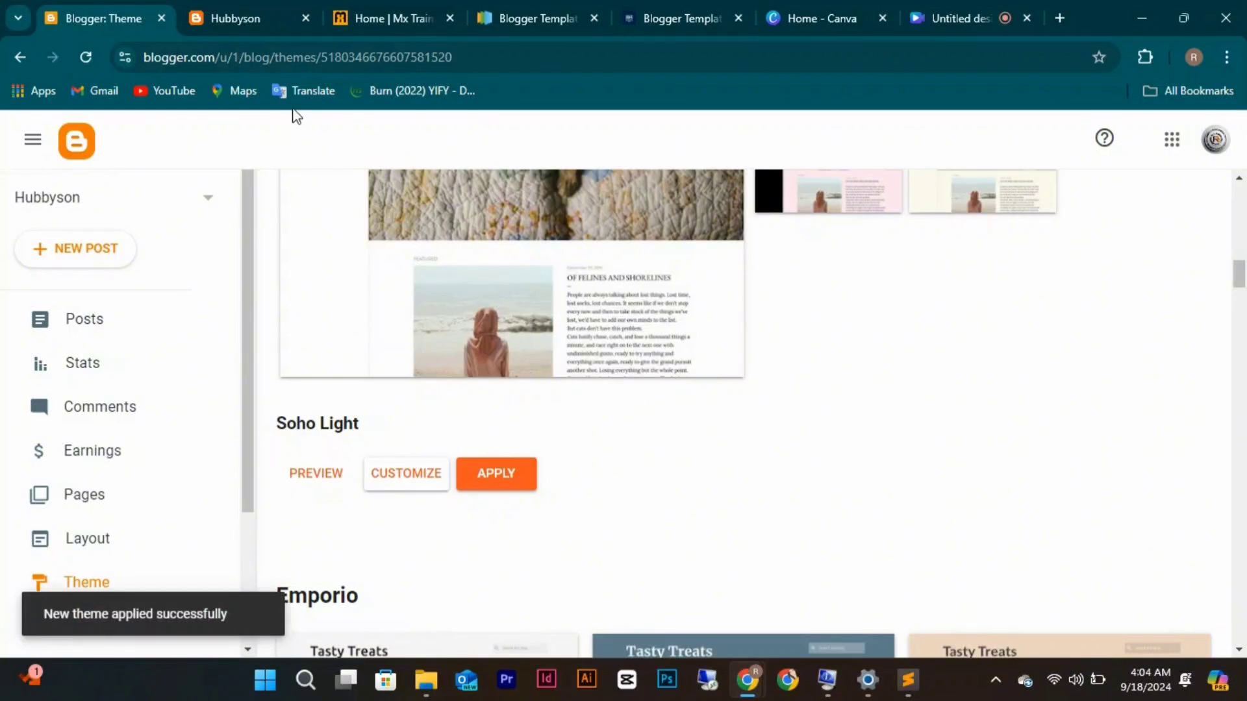
Reload the live Hubbyson blog to see the Soho Light design with its cat header.
click(240, 17)
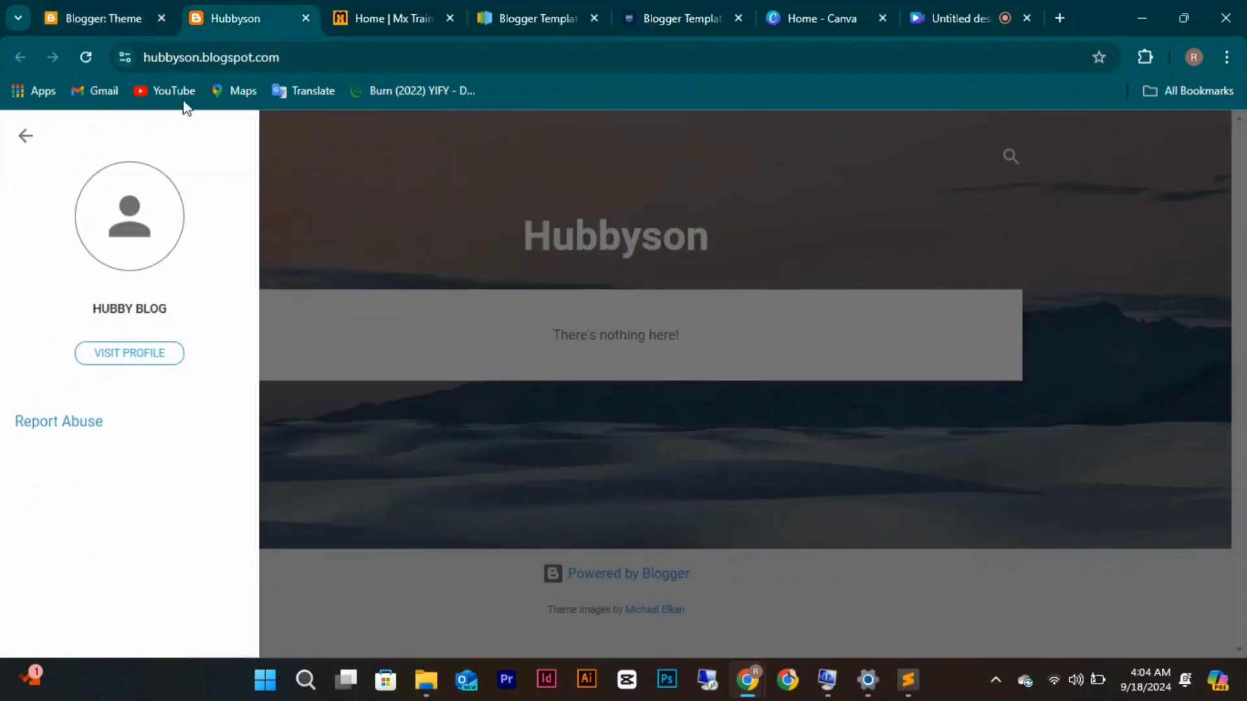
click(86, 57)
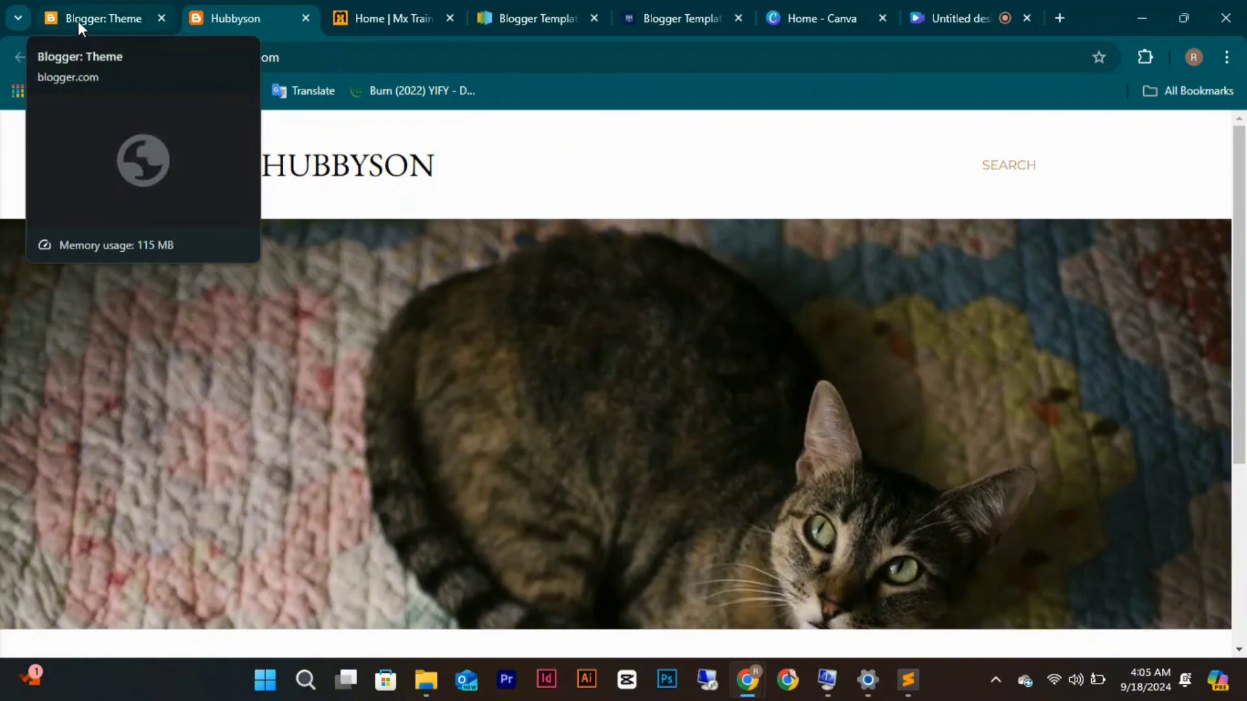
click(77, 20)
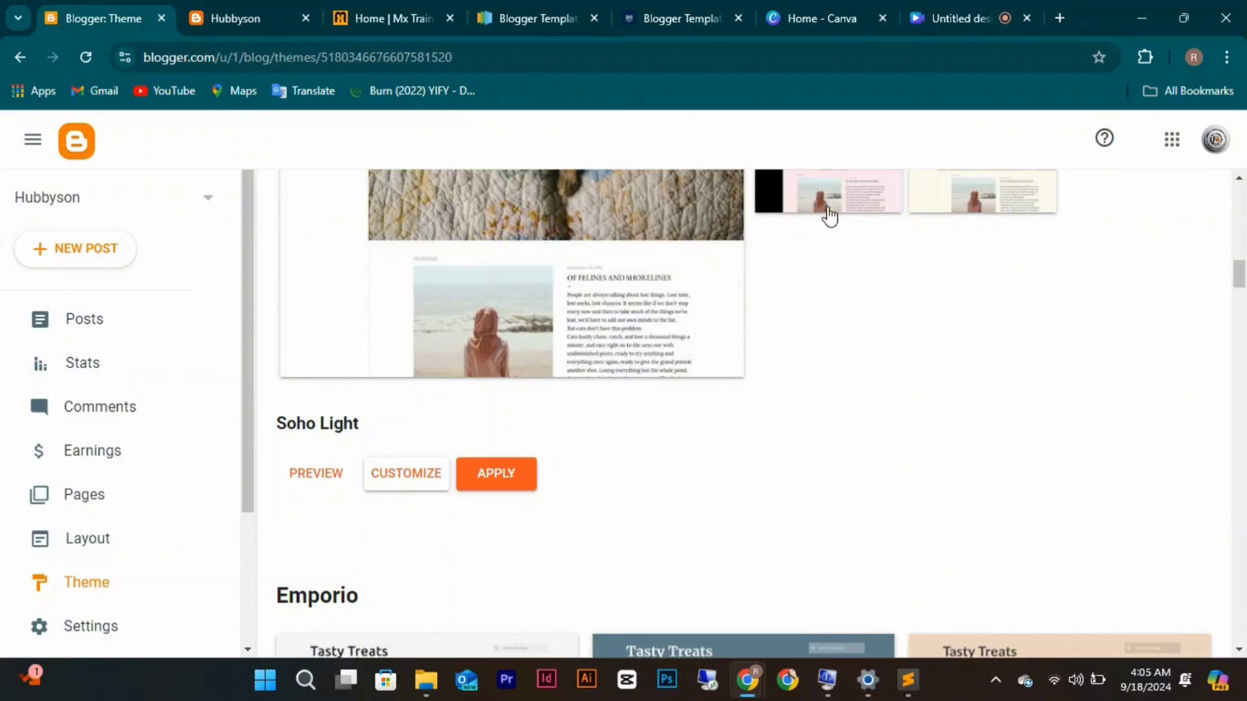
Close the duplicate templates tab and read Richieson Hub's Blogger Templates Files article.
click(594, 17)
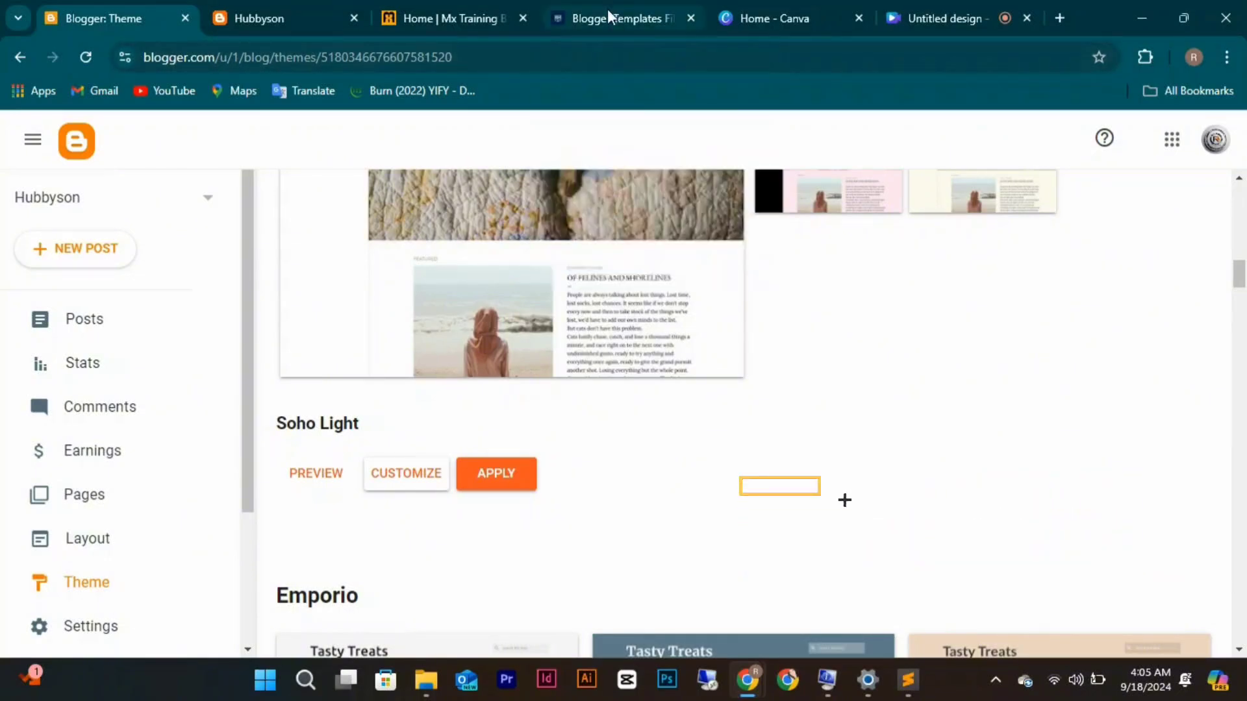
click(606, 9)
scroll(617, 330, down, 3)
scroll(617, 330, down, 5)
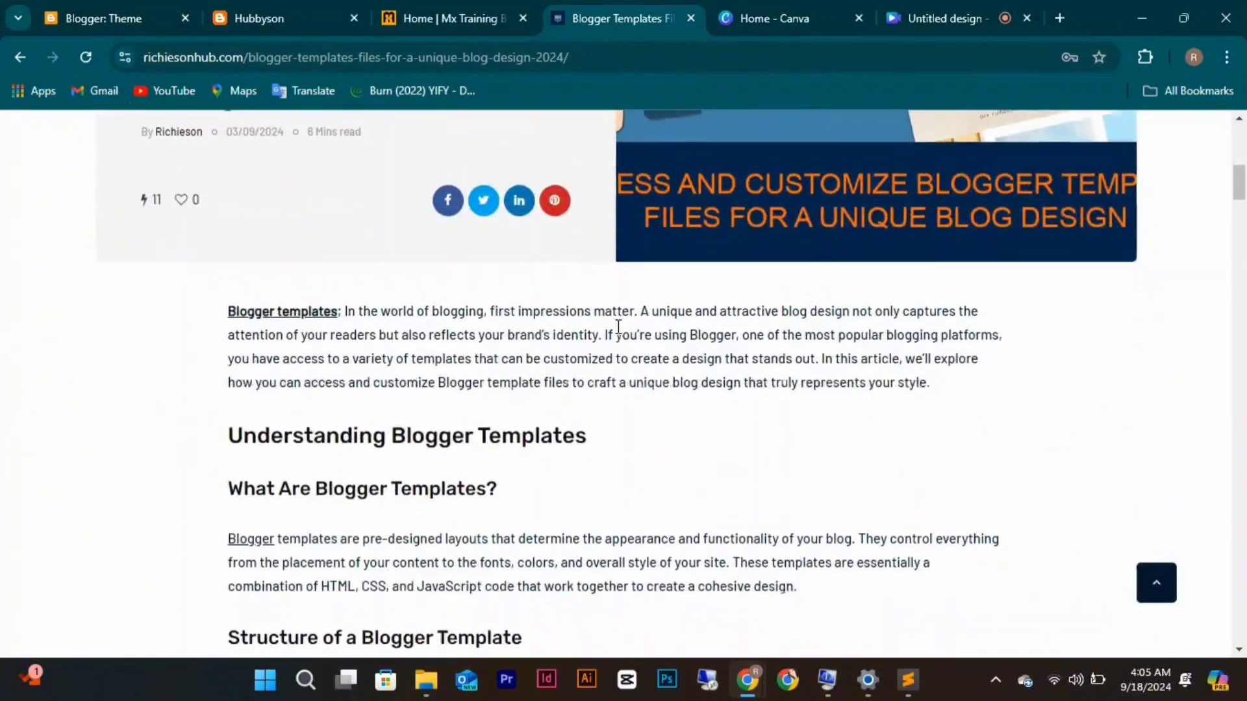
scroll(617, 326, up, 10)
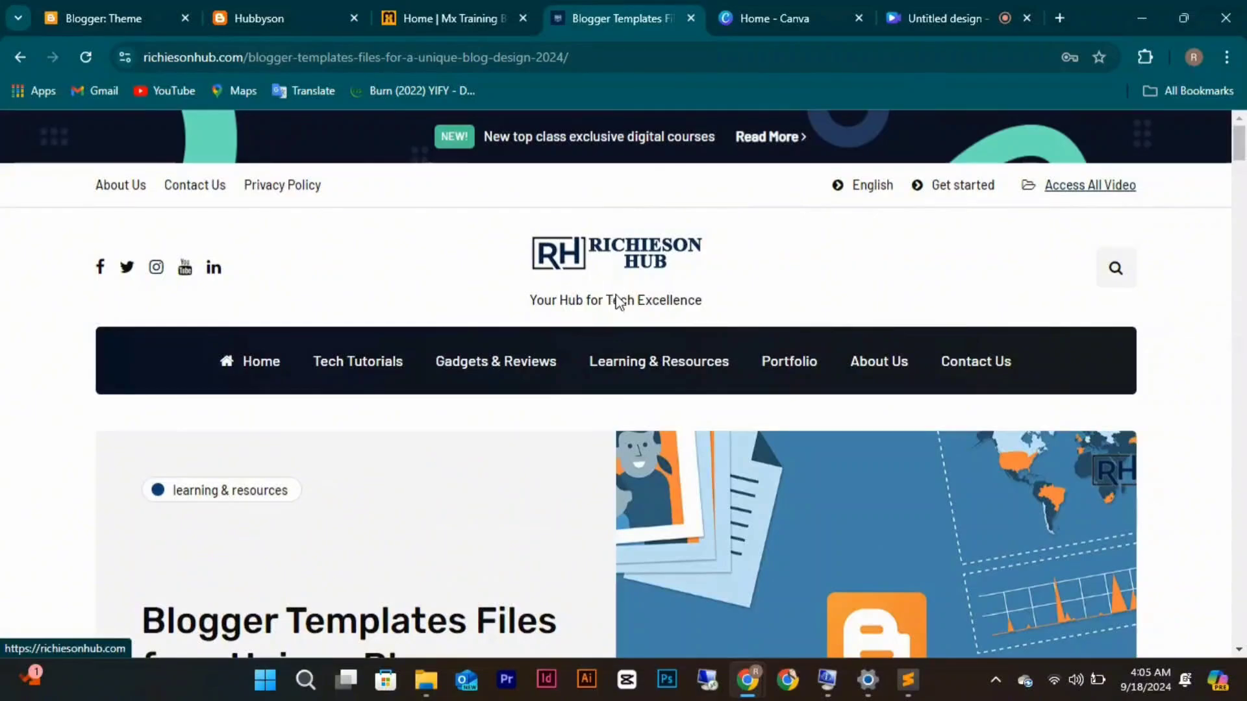
scroll(637, 331, down, 15)
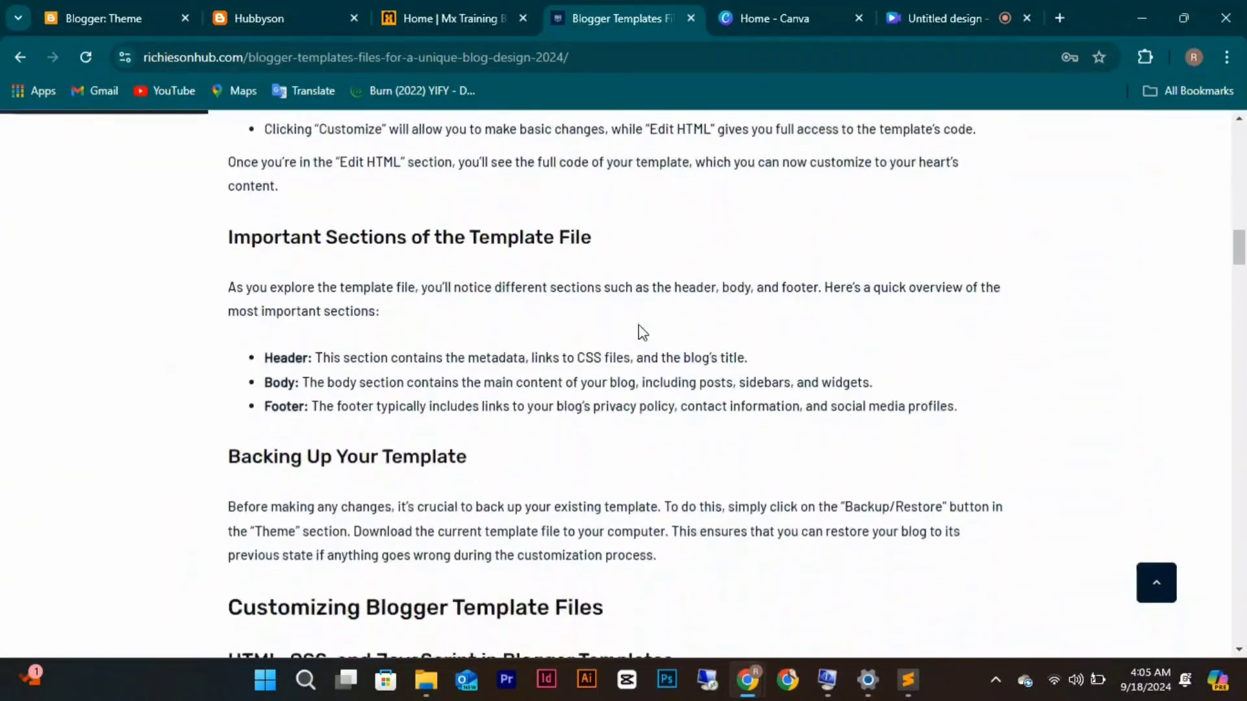
scroll(638, 328, down, 15)
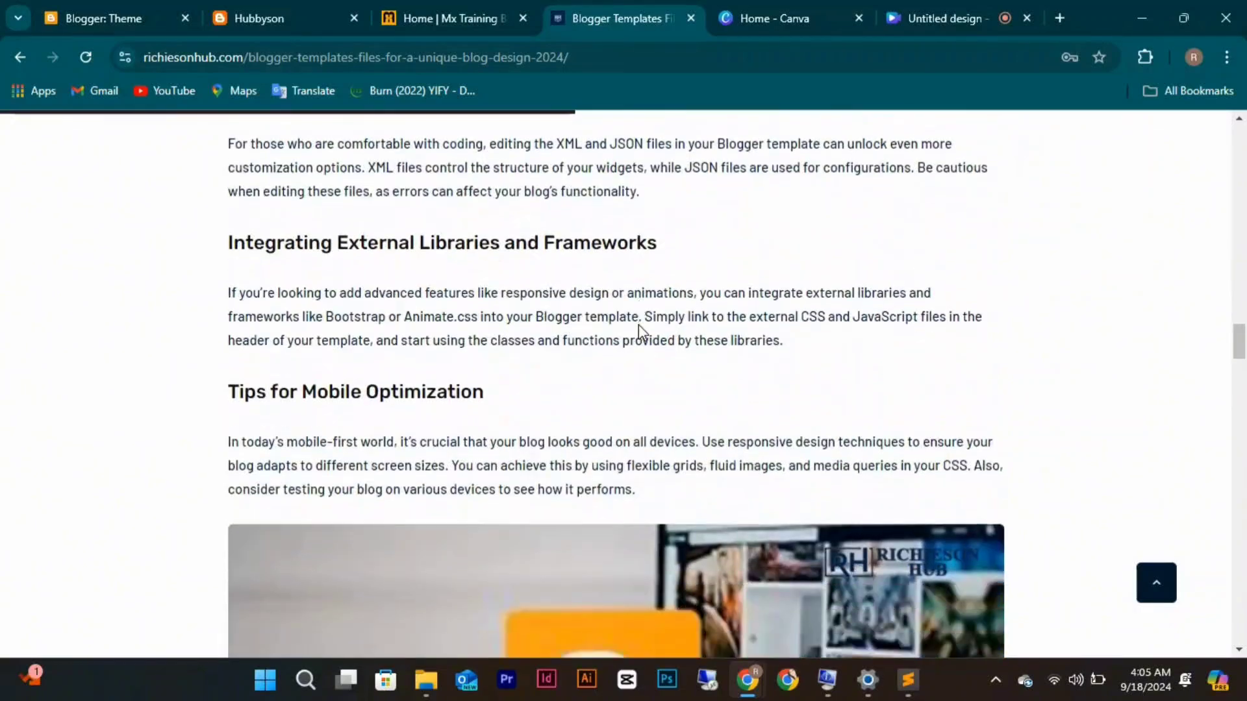
scroll(637, 324, up, 20)
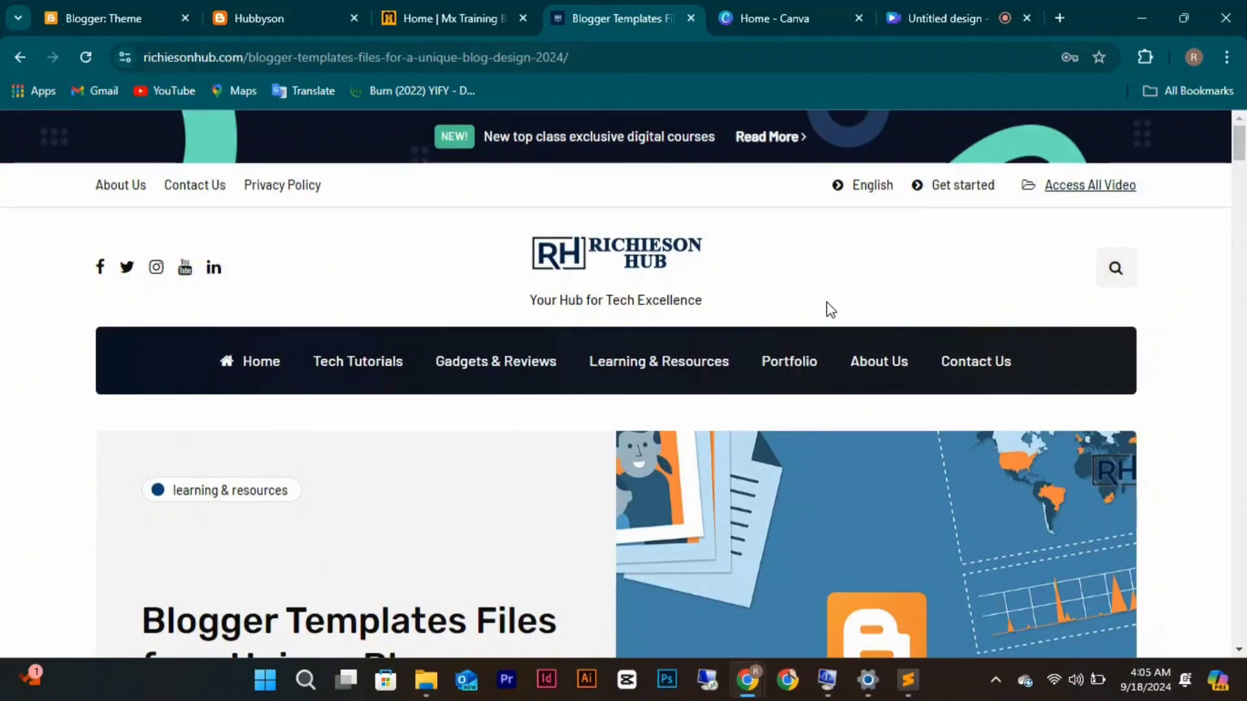
scroll(708, 426, down, 20)
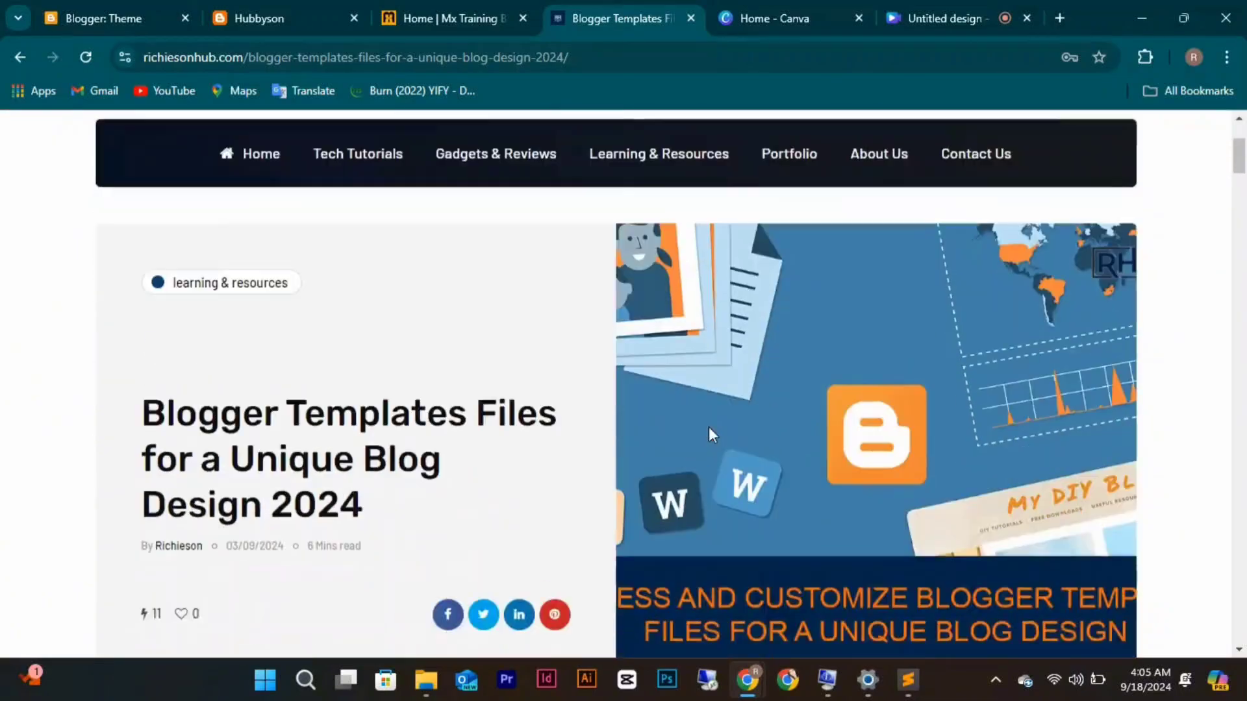
scroll(711, 422, down, 20)
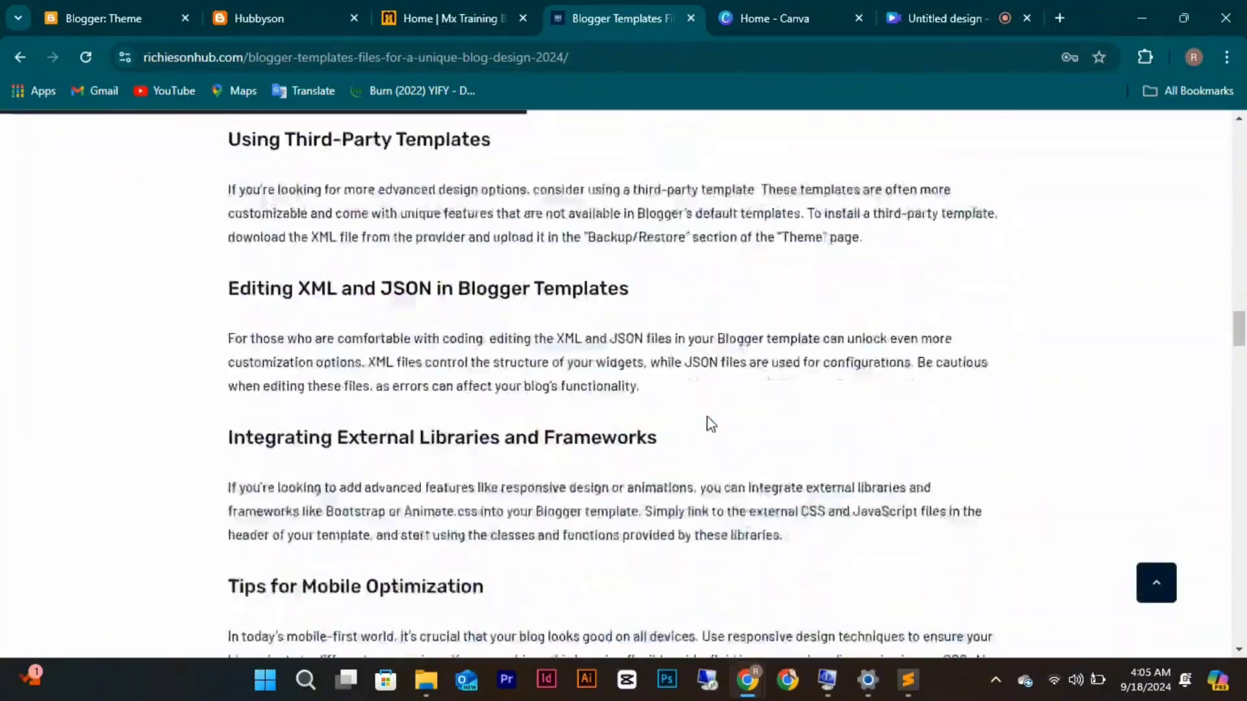
scroll(708, 422, down, 10)
scroll(706, 423, up, 3)
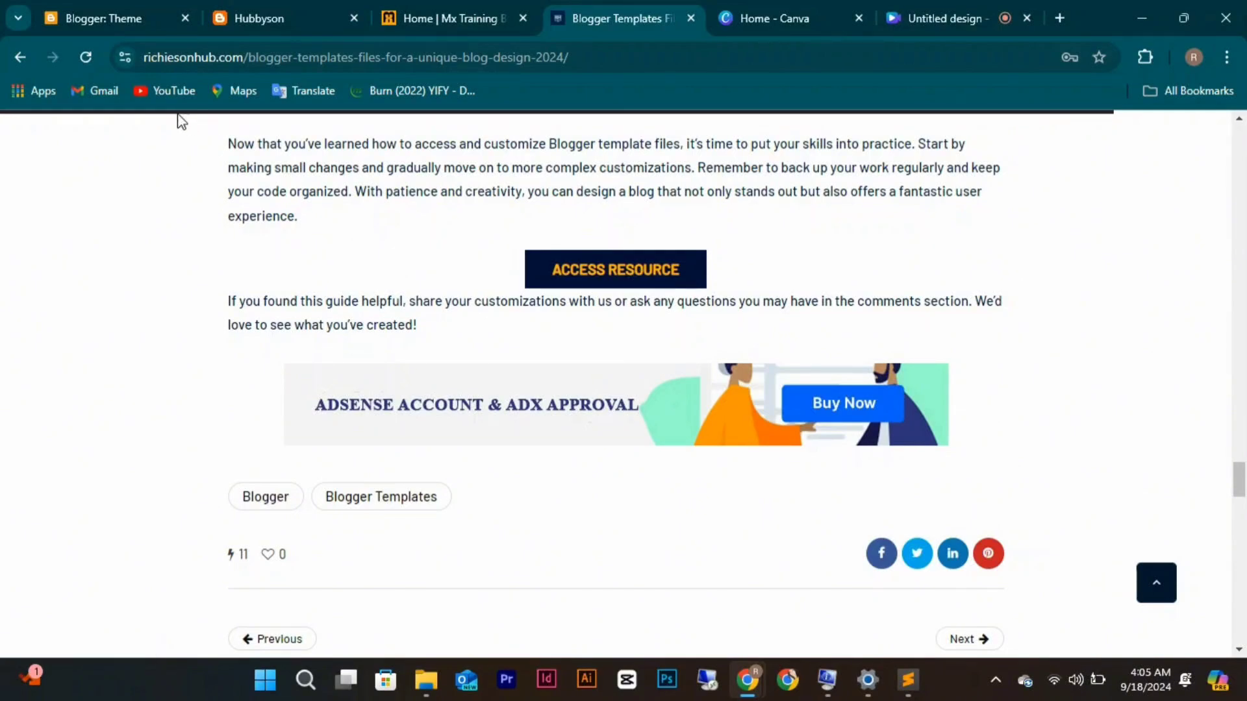
click(136, 14)
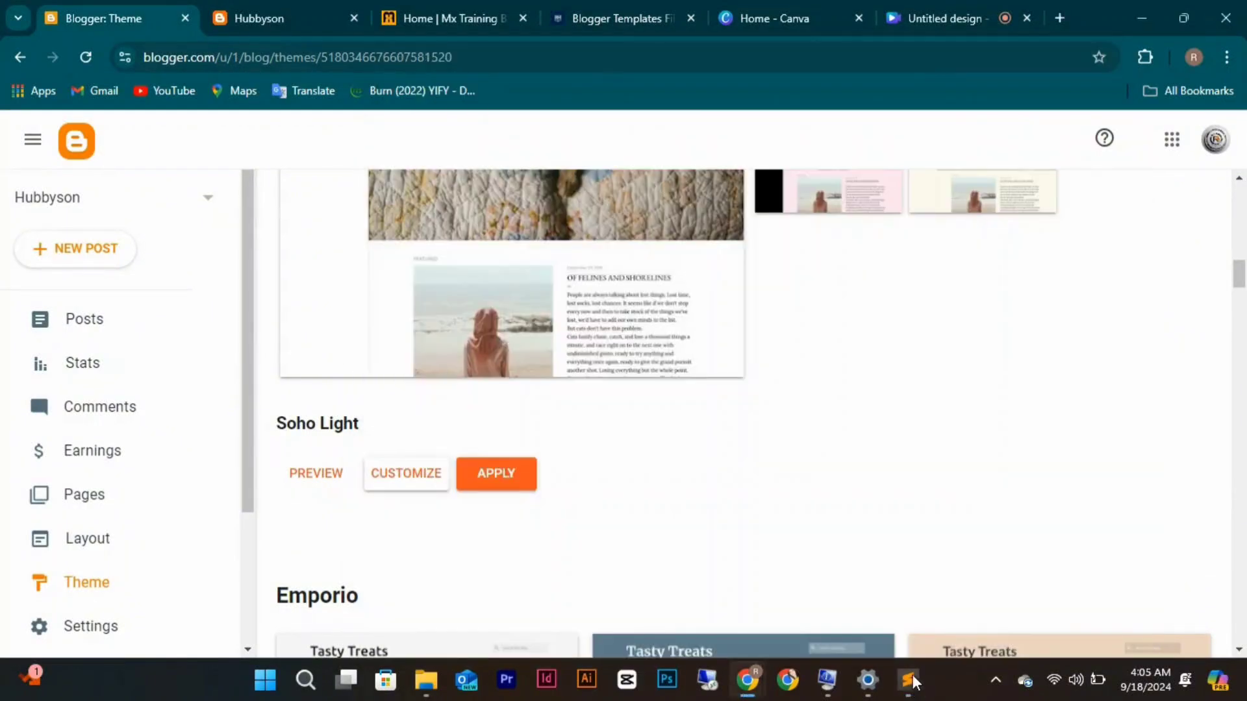
Copy all the code in Posty Free Version 1.0.xml from Sublime Text, dismissing Chrome's IDM prompt.
click(912, 689)
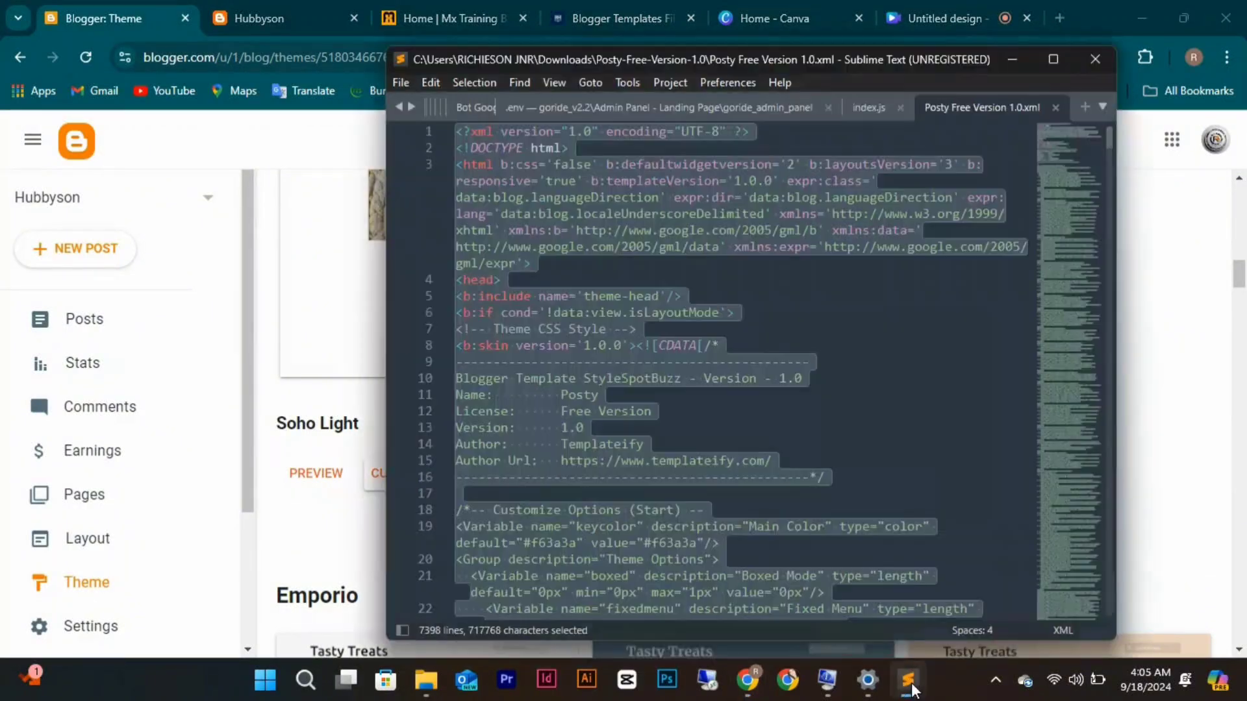
click(626, 331)
key(ctrl+a)
key(ctrl+c)
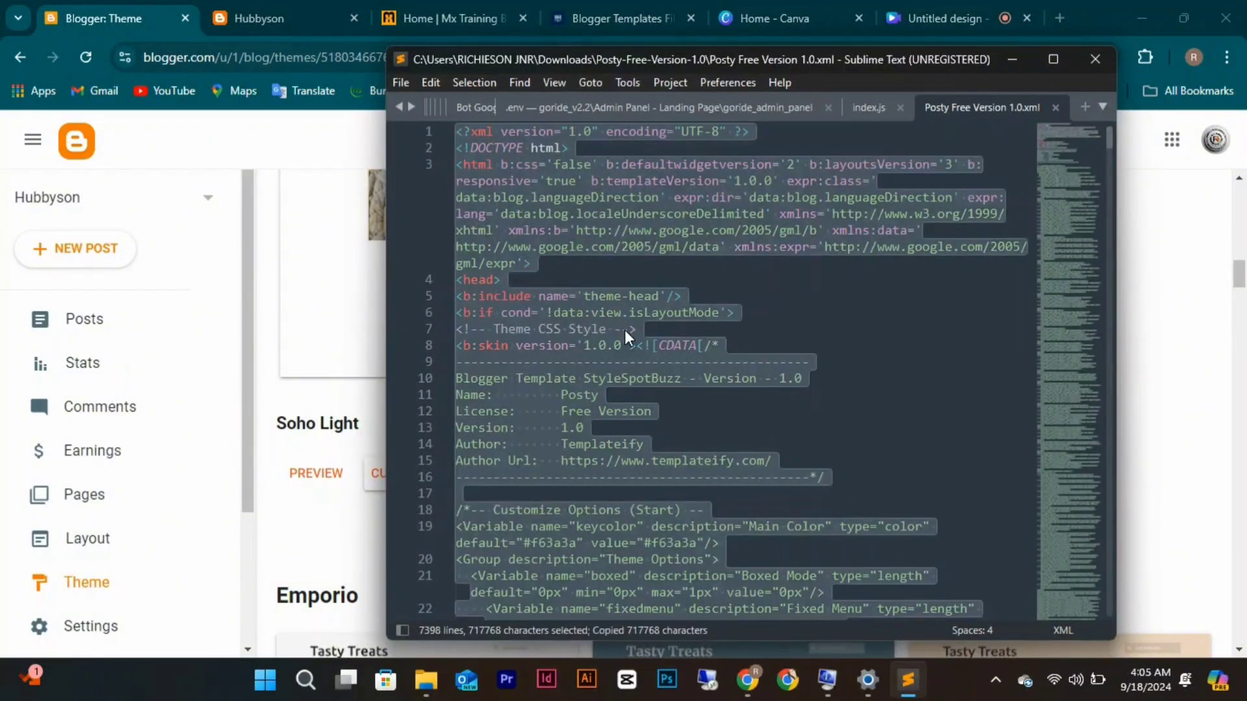
click(123, 18)
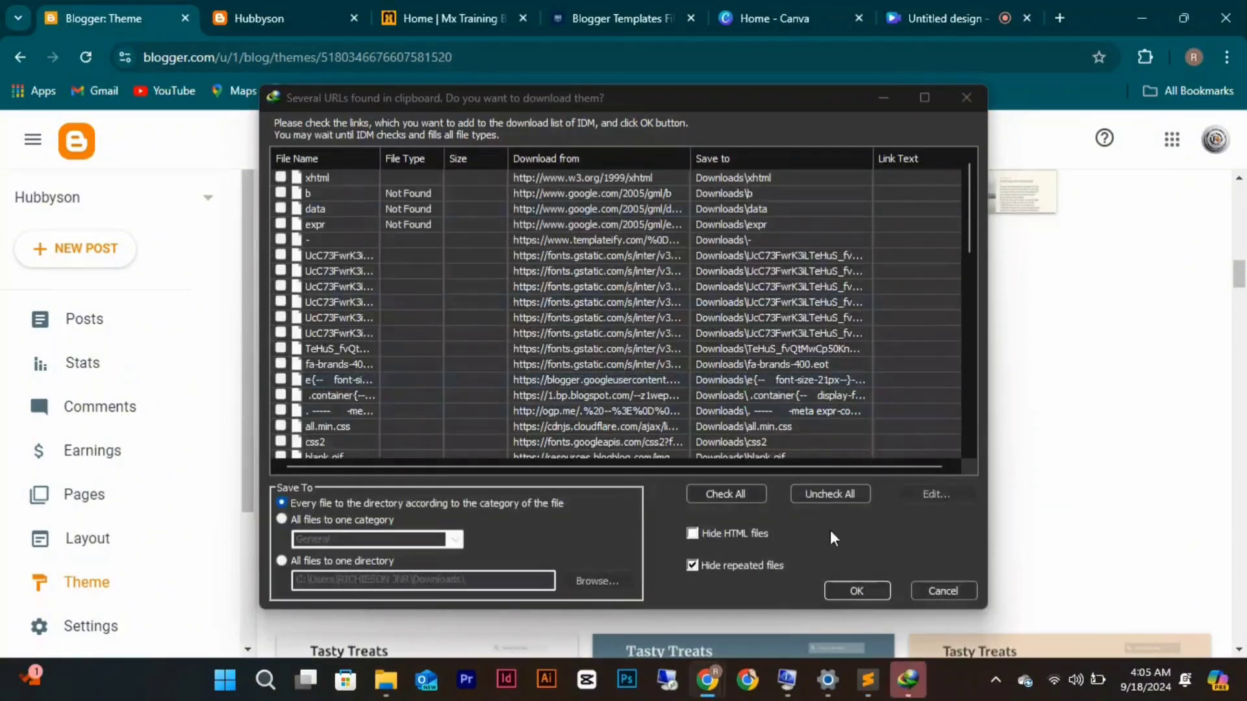
click(933, 590)
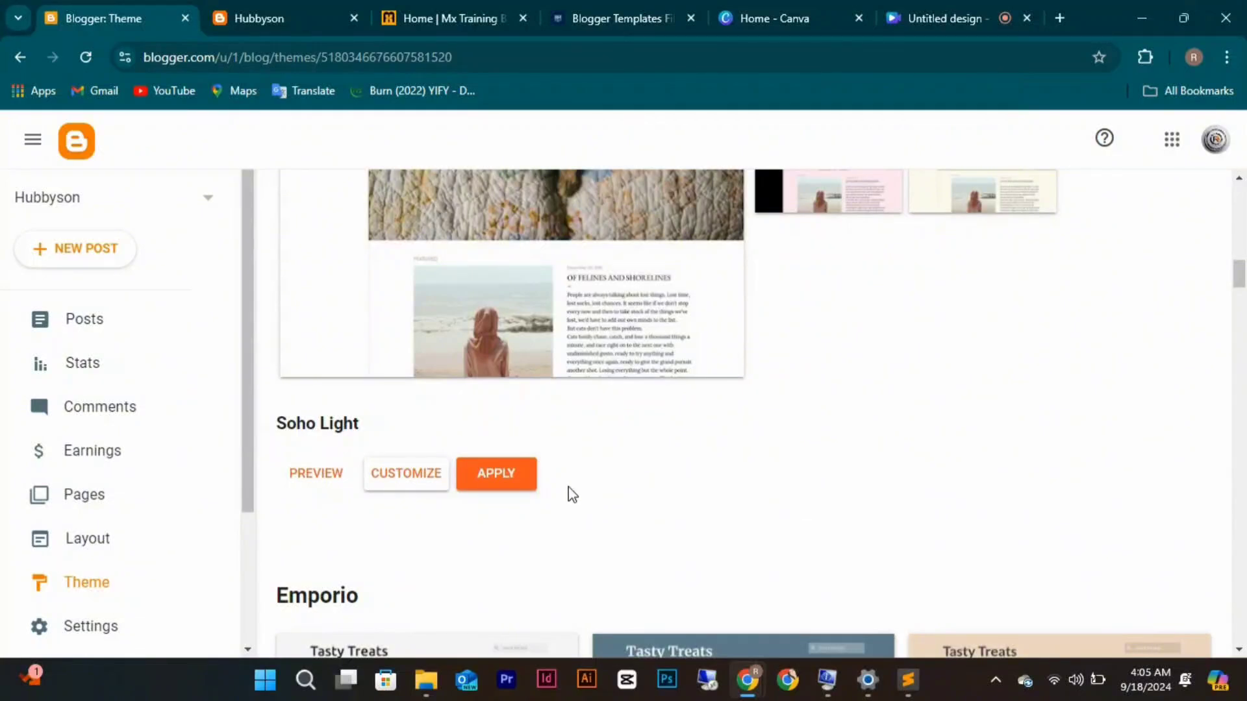
Download a backup of the Soho Light theme, then open its Edit HTML editor.
scroll(572, 495, up, 10)
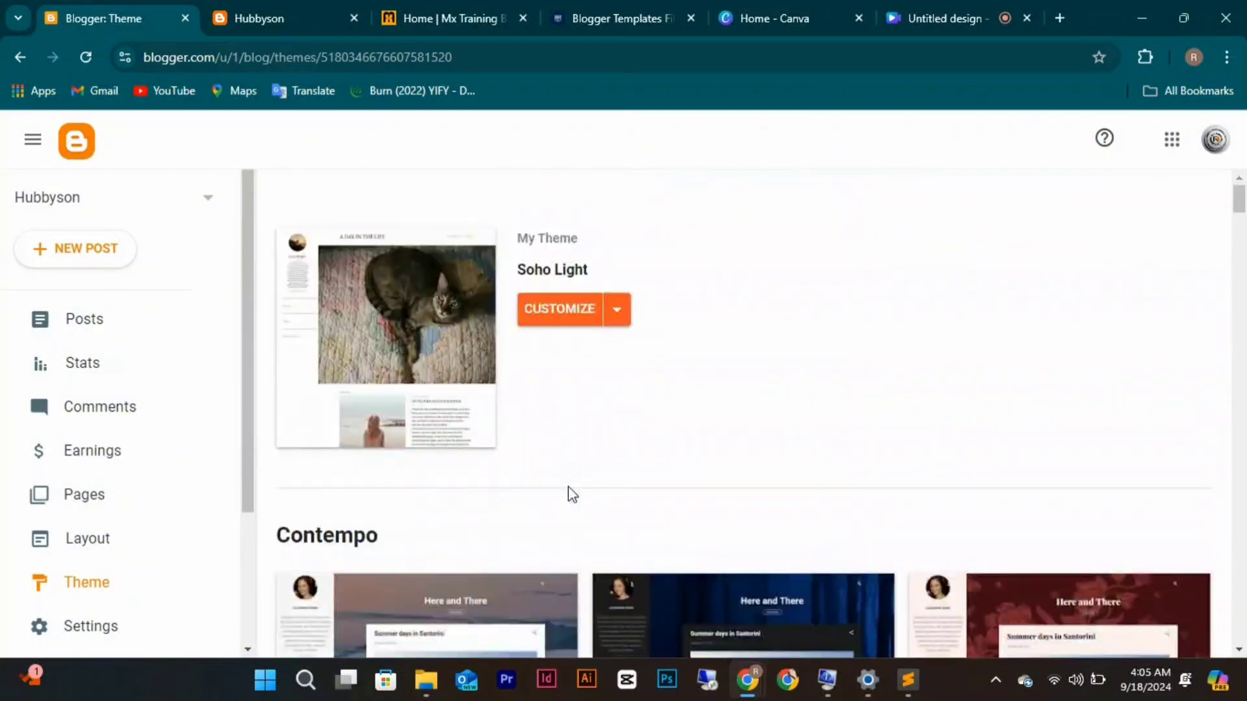
click(620, 309)
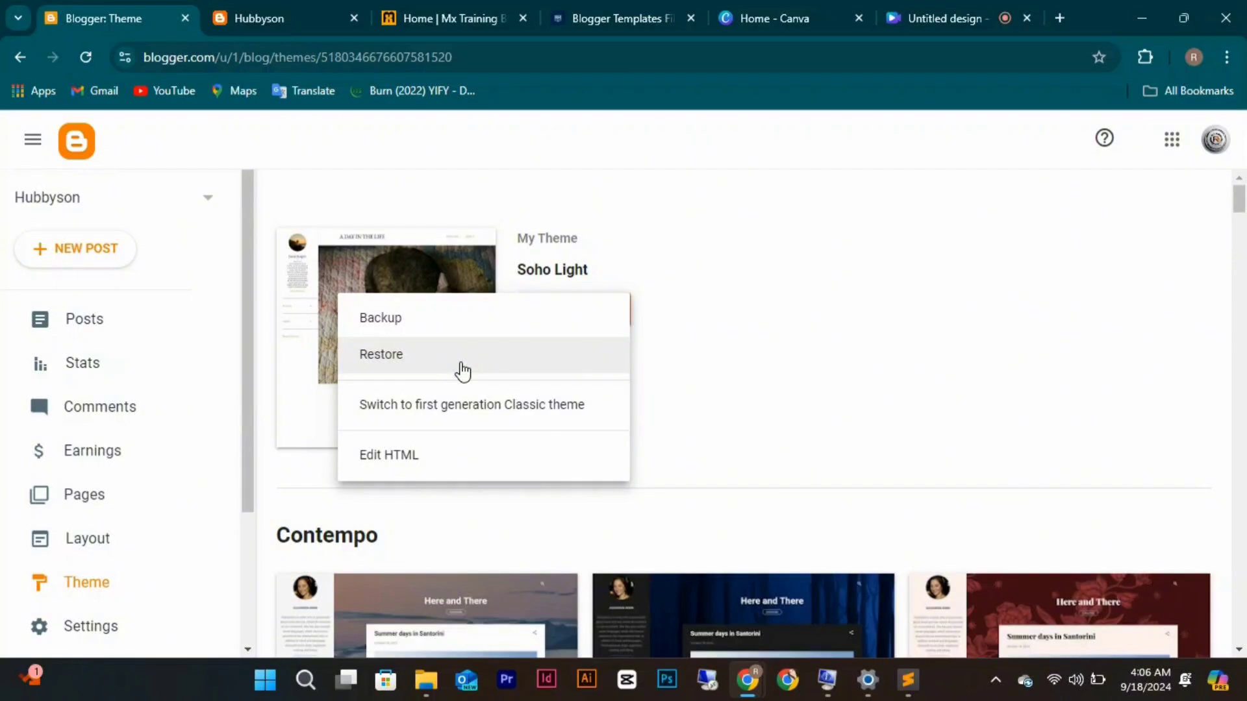
click(430, 319)
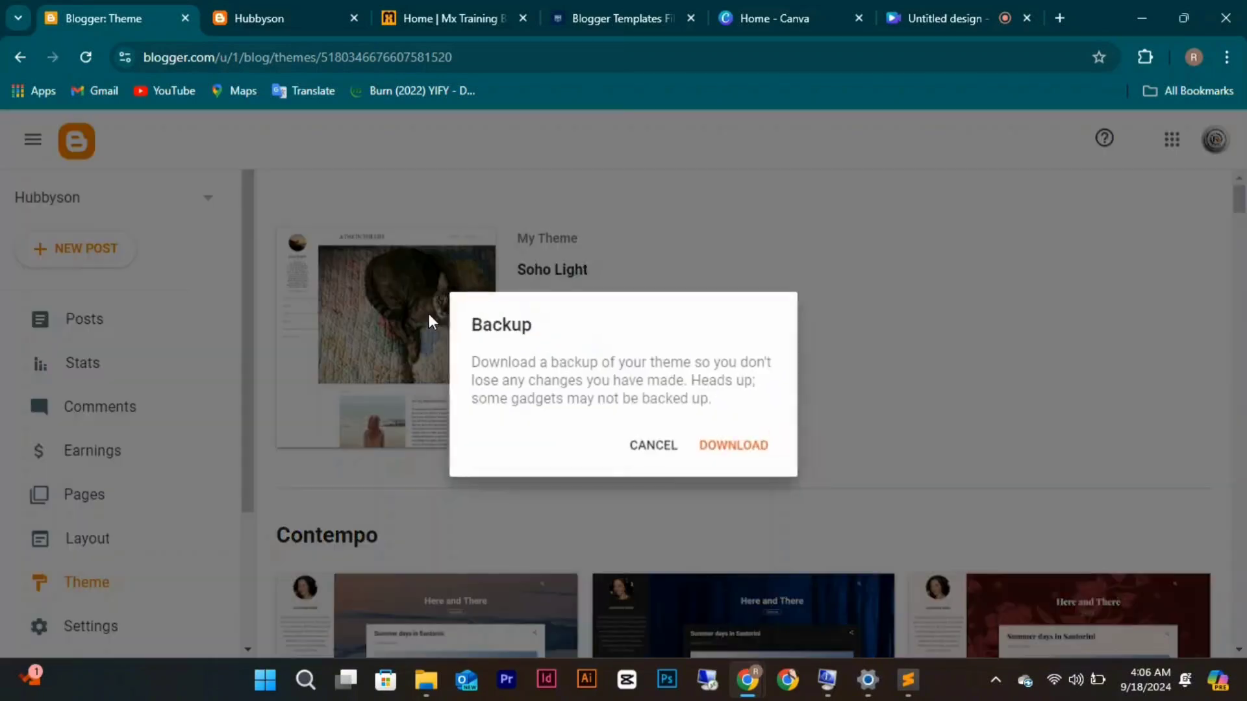
click(712, 446)
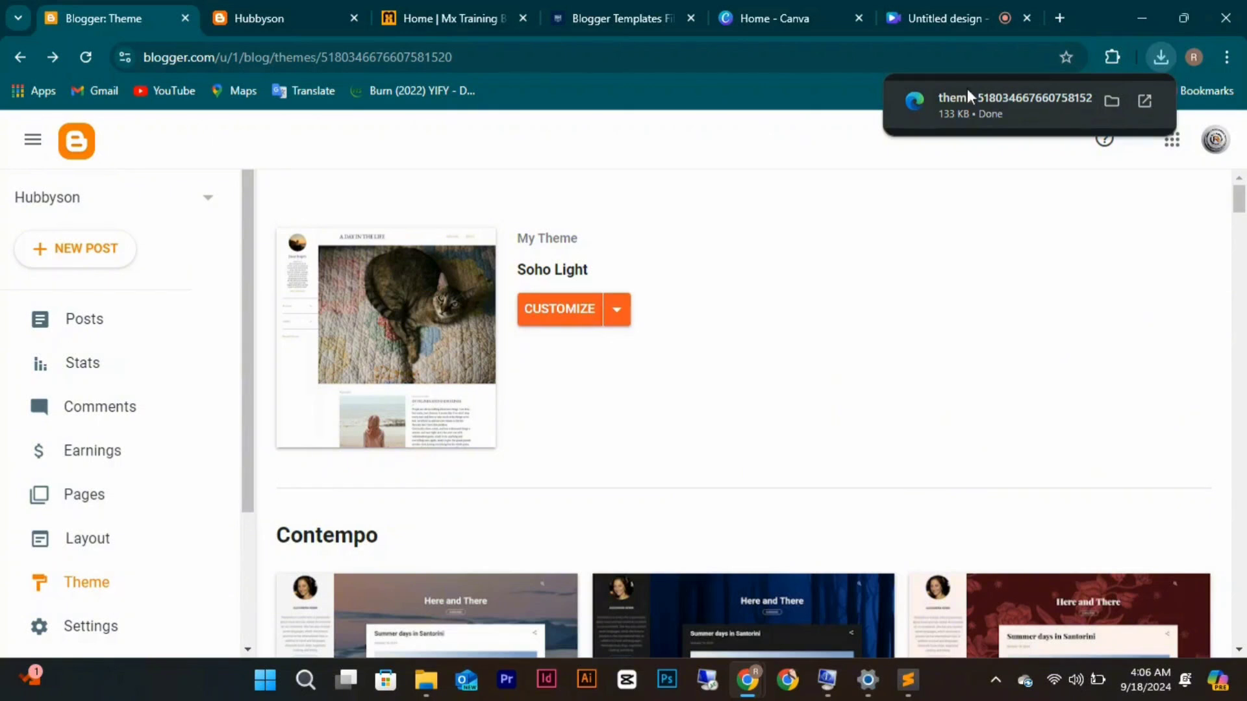
click(617, 325)
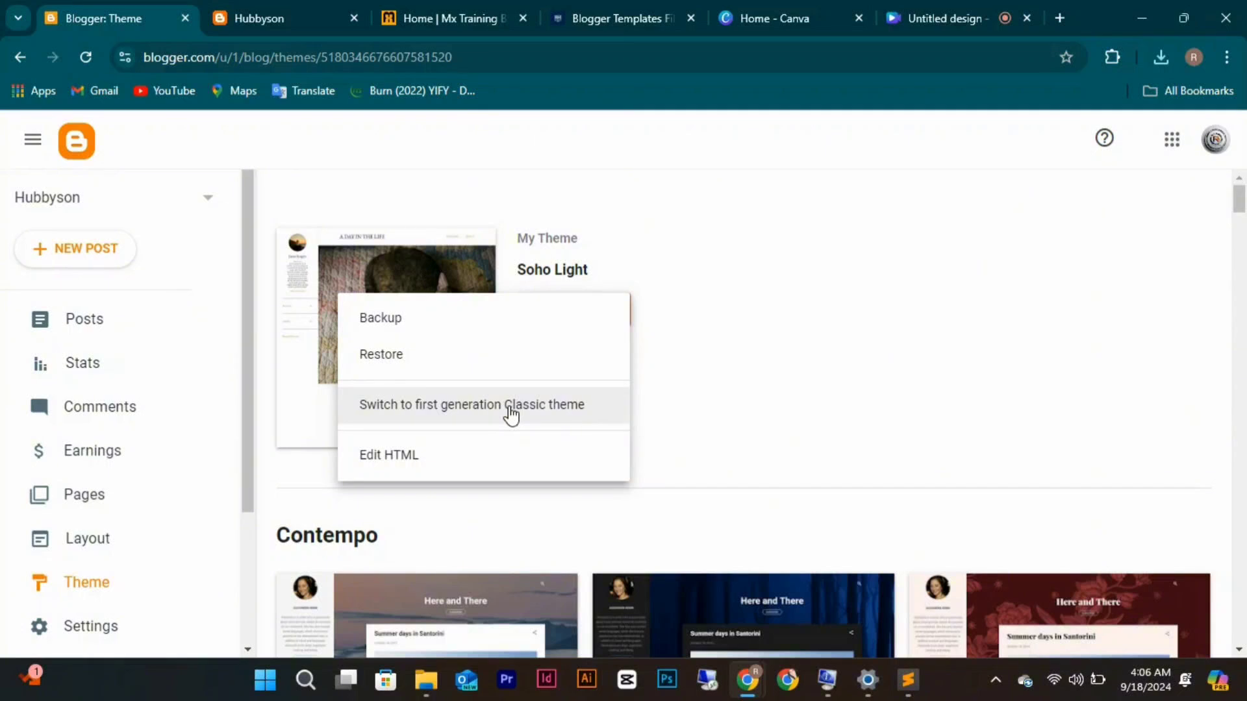
click(426, 463)
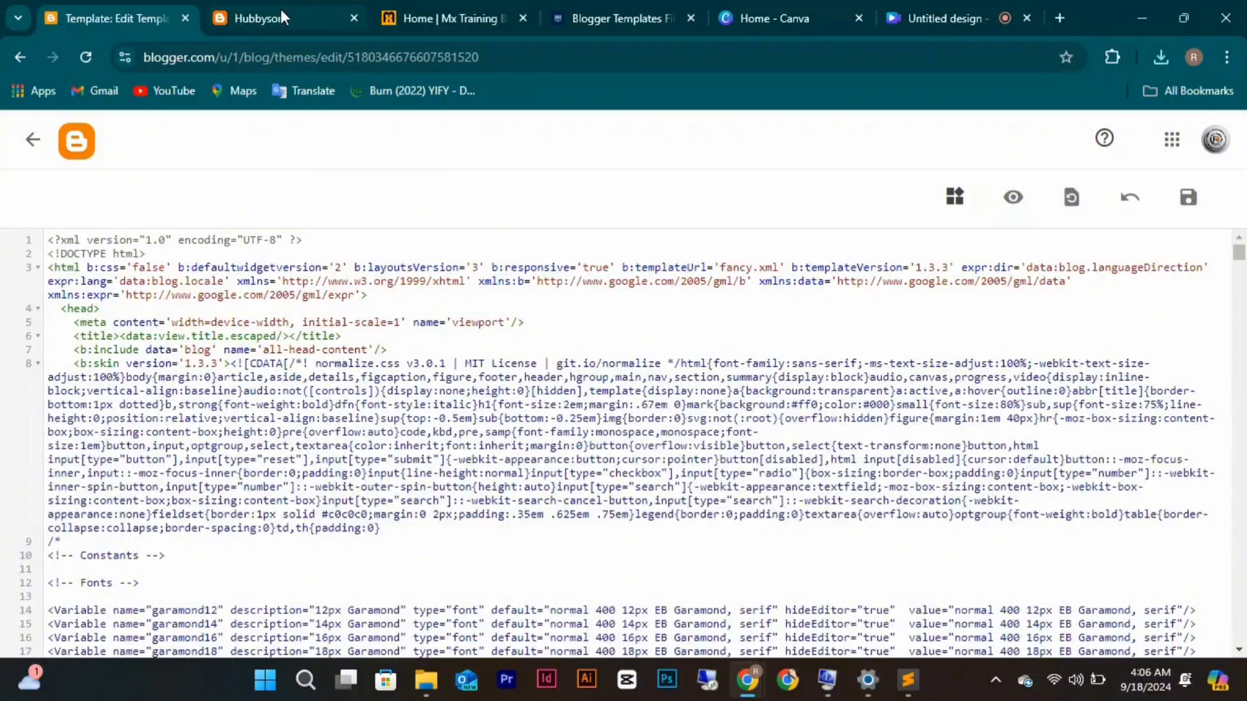
Select all existing theme code, paste the Posty template over it, and save.
click(280, 13)
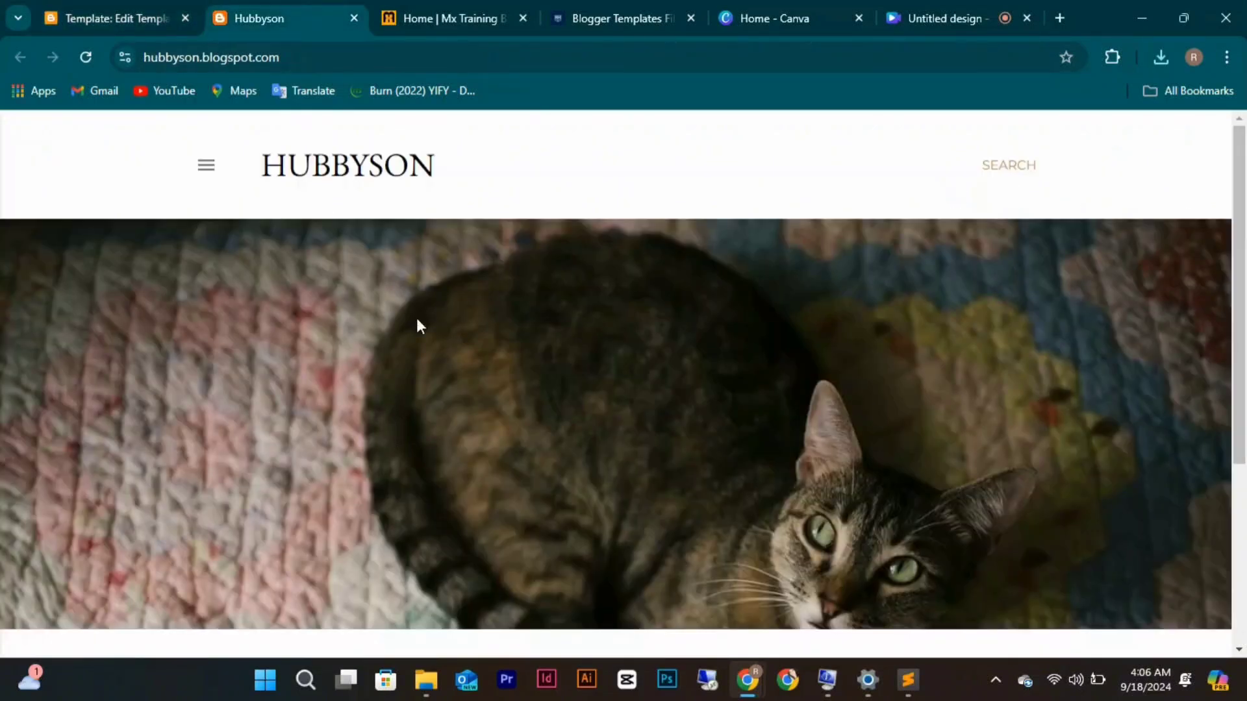
click(136, 19)
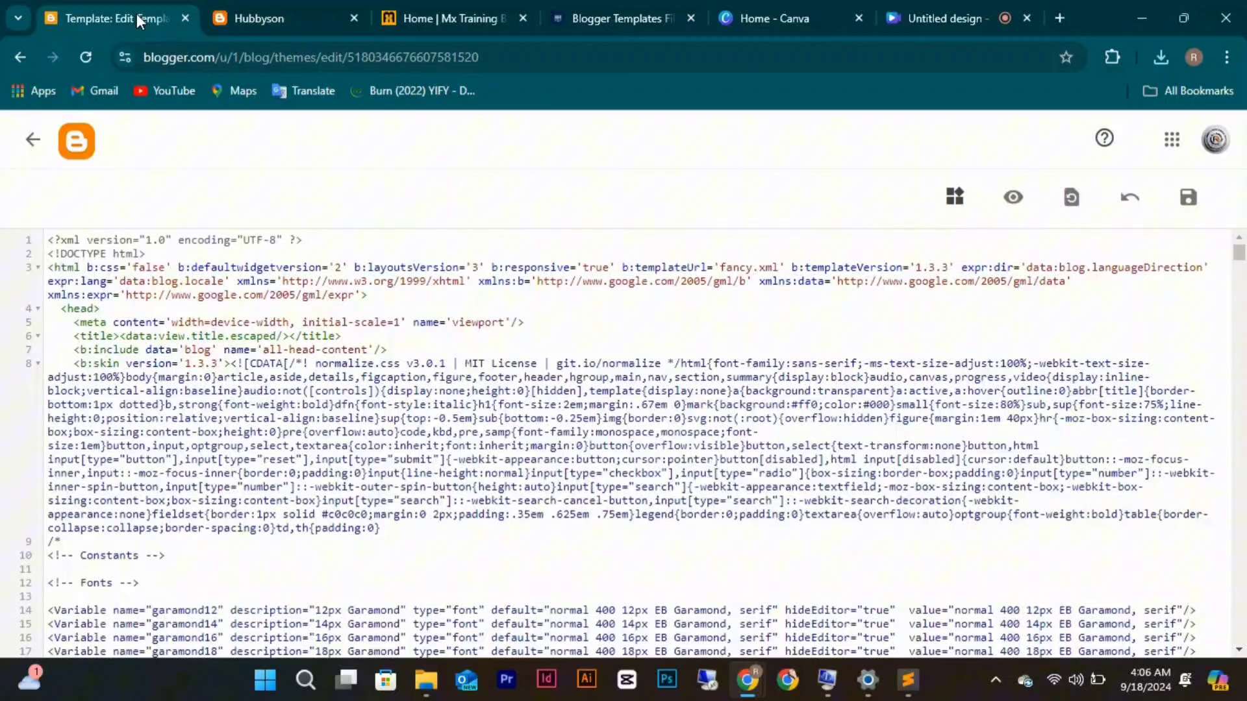
click(355, 389)
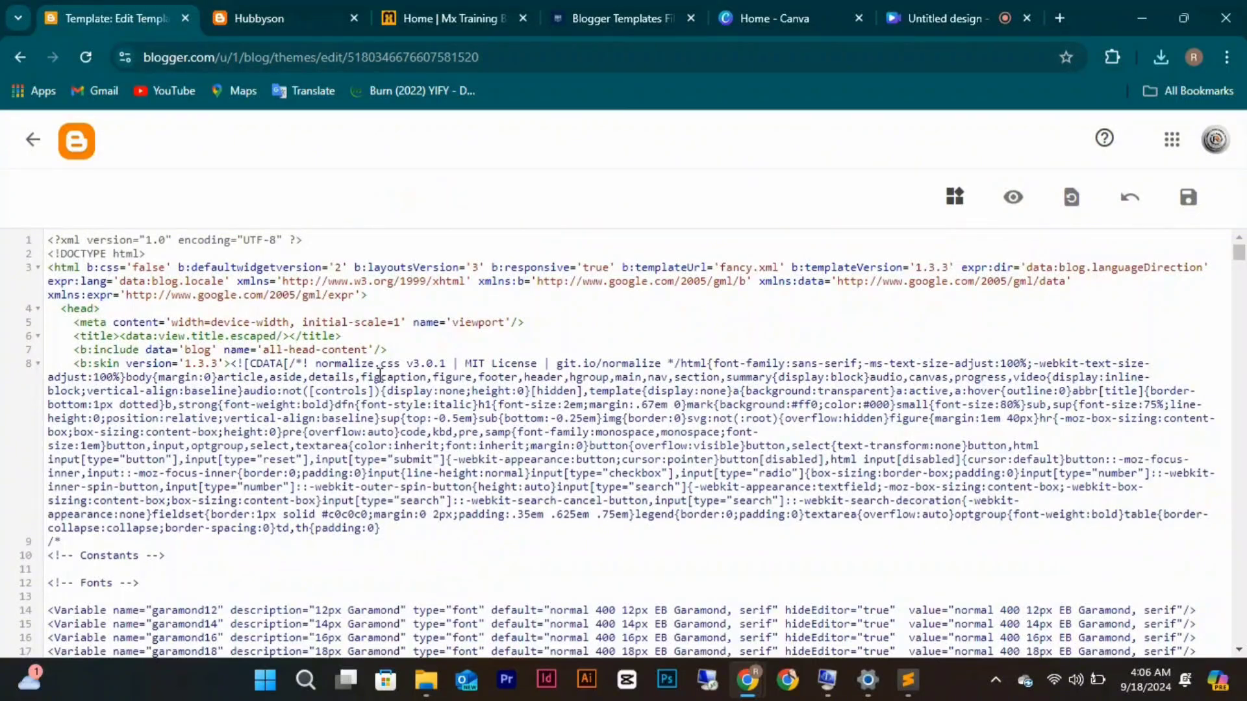
click(337, 335)
key(ctrl+a)
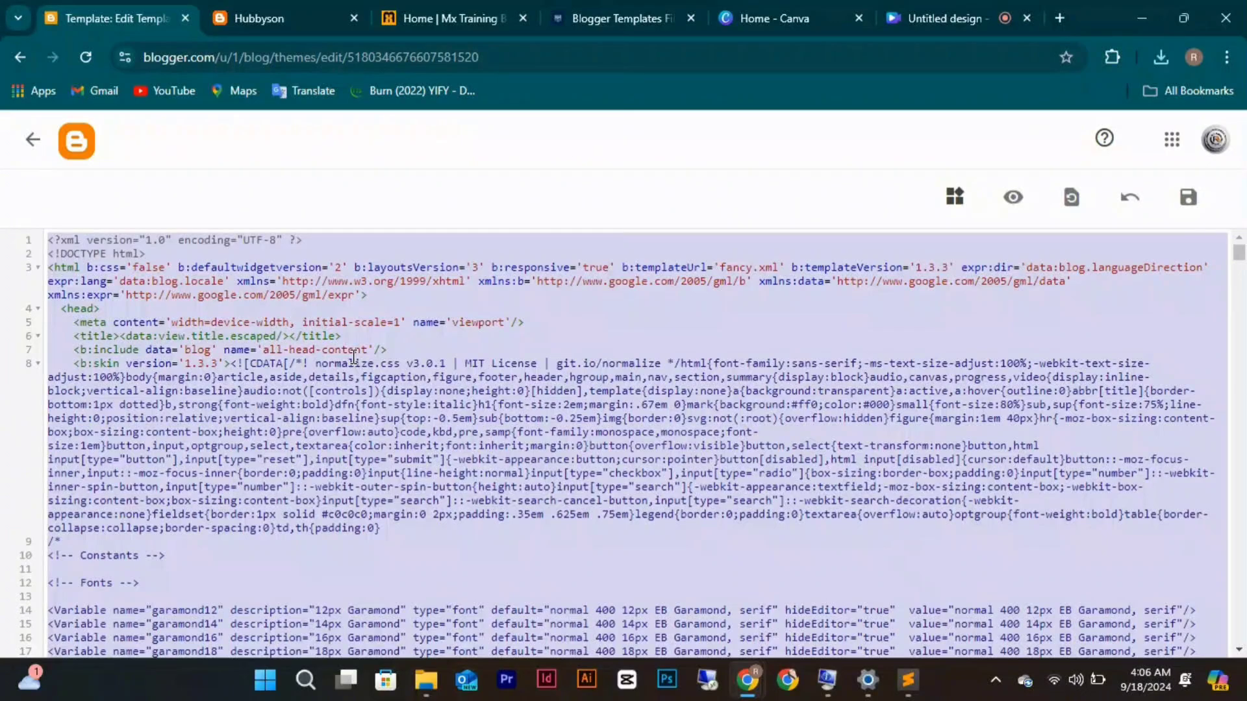
key(ctrl+v)
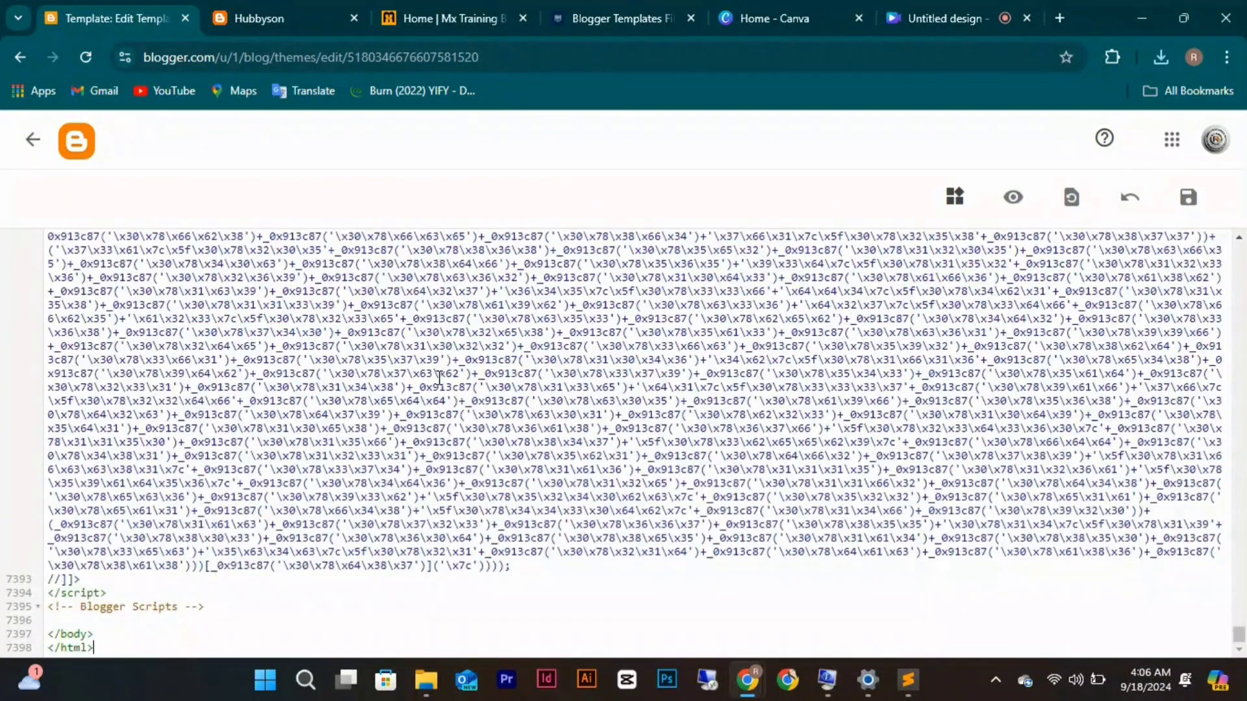
click(1186, 201)
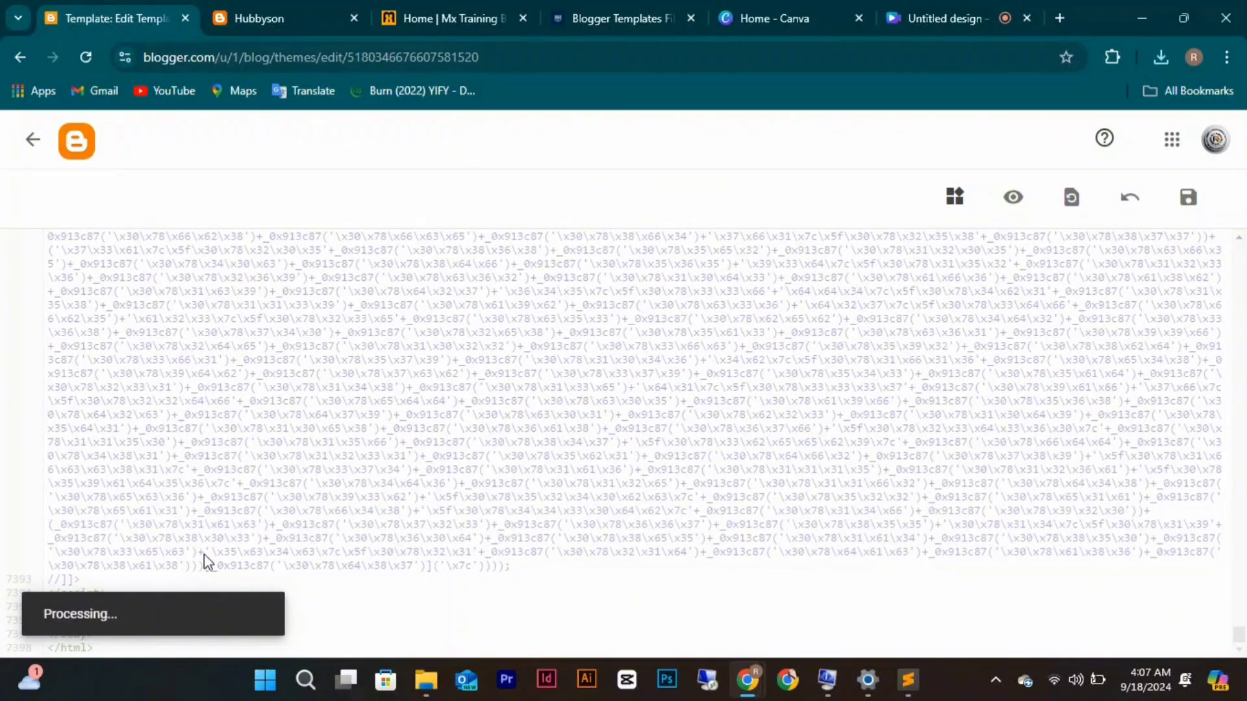
click(240, 21)
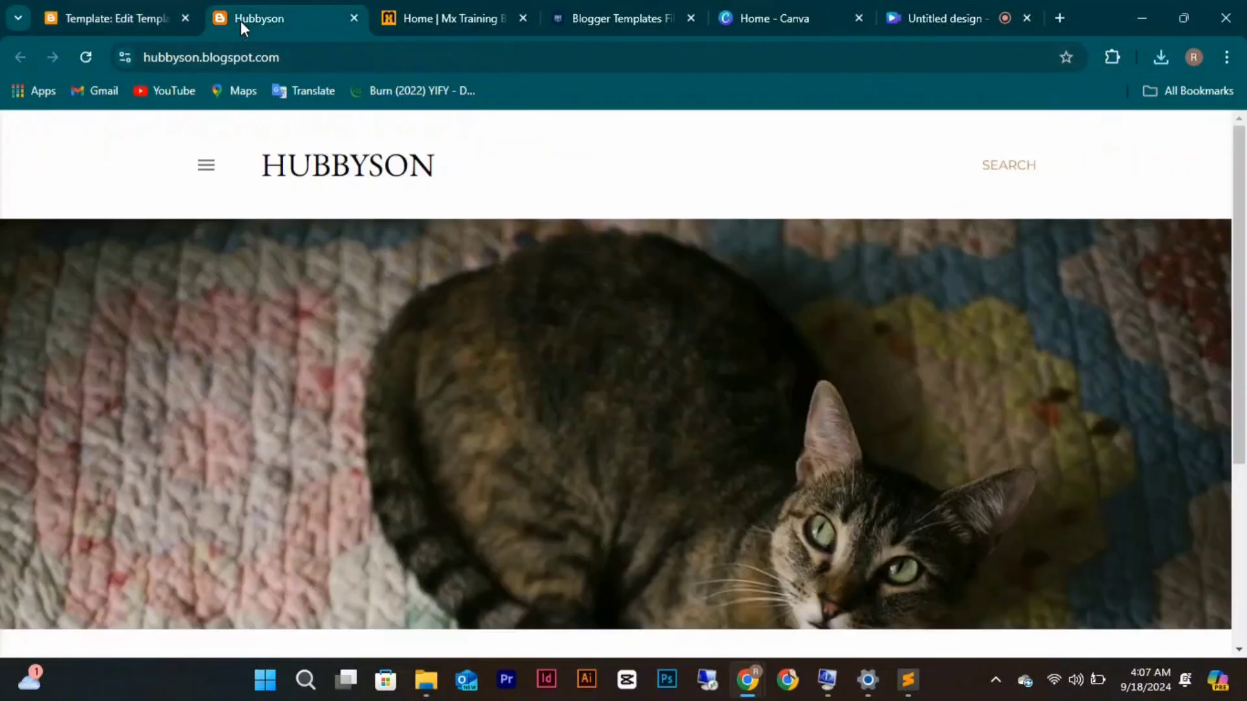
click(84, 56)
click(97, 59)
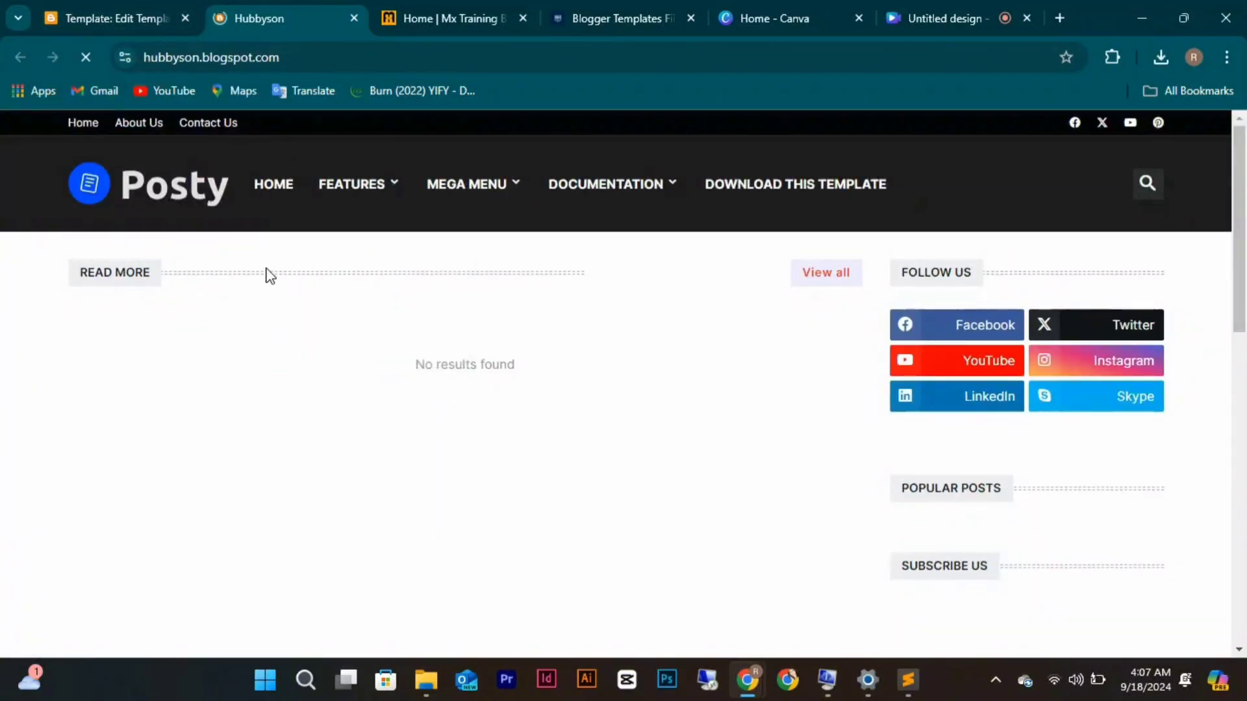
scroll(549, 482, down, 15)
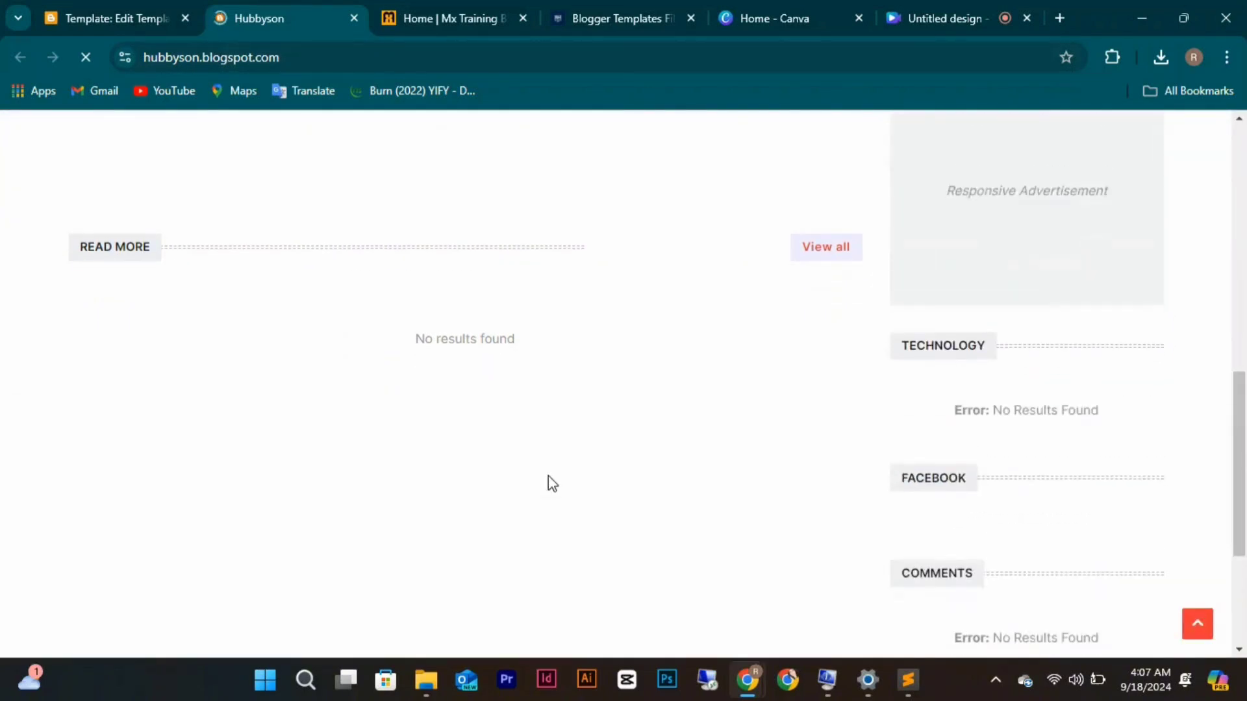
scroll(548, 482, up, 10)
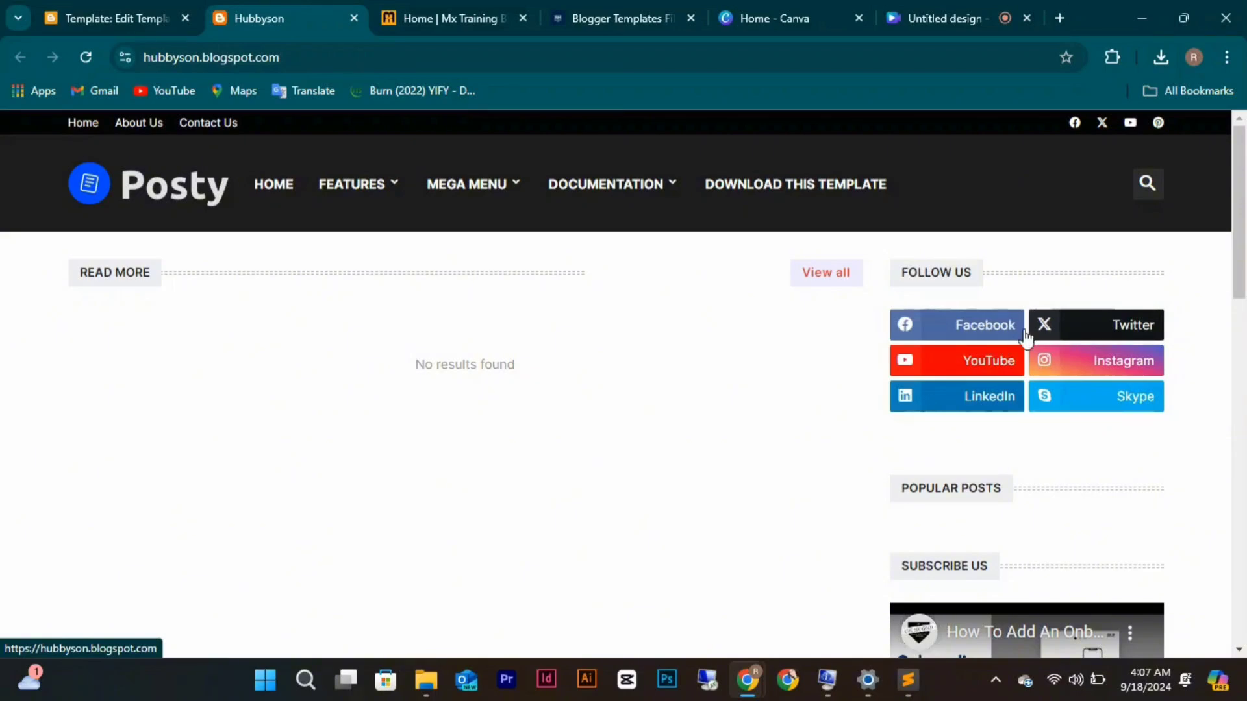
scroll(1046, 361, down, 5)
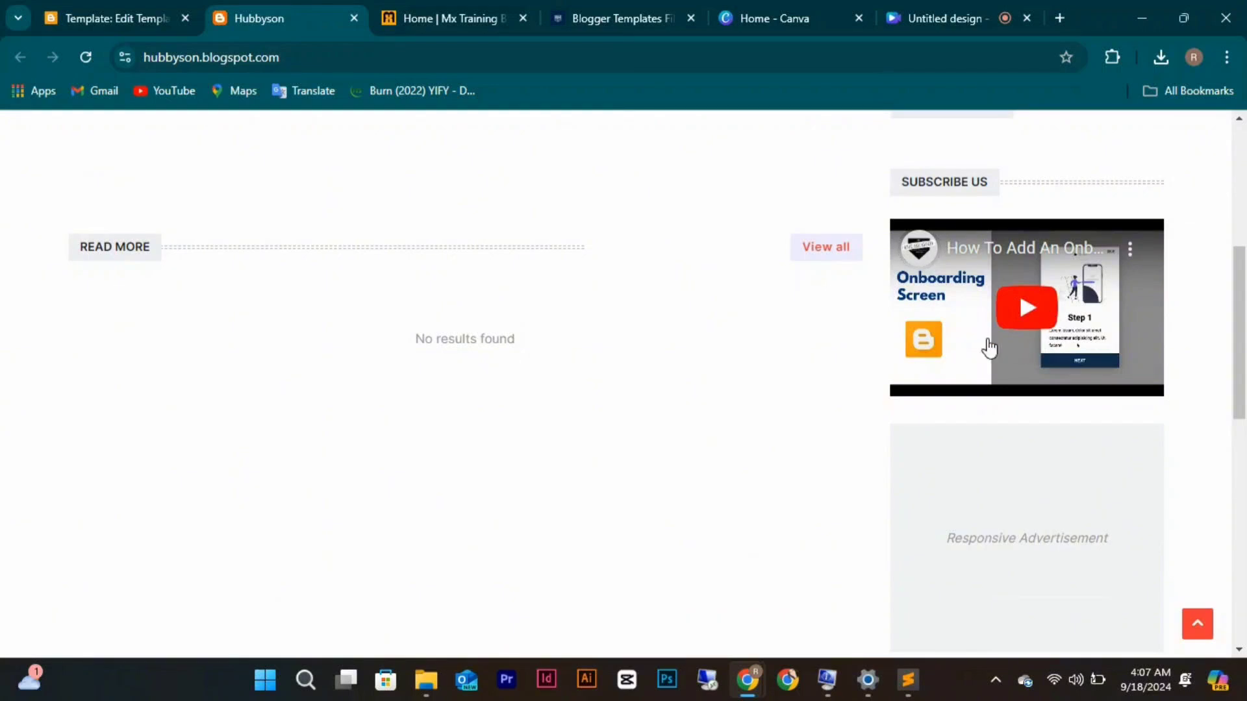
scroll(997, 396, down, 2)
scroll(990, 377, down, 8)
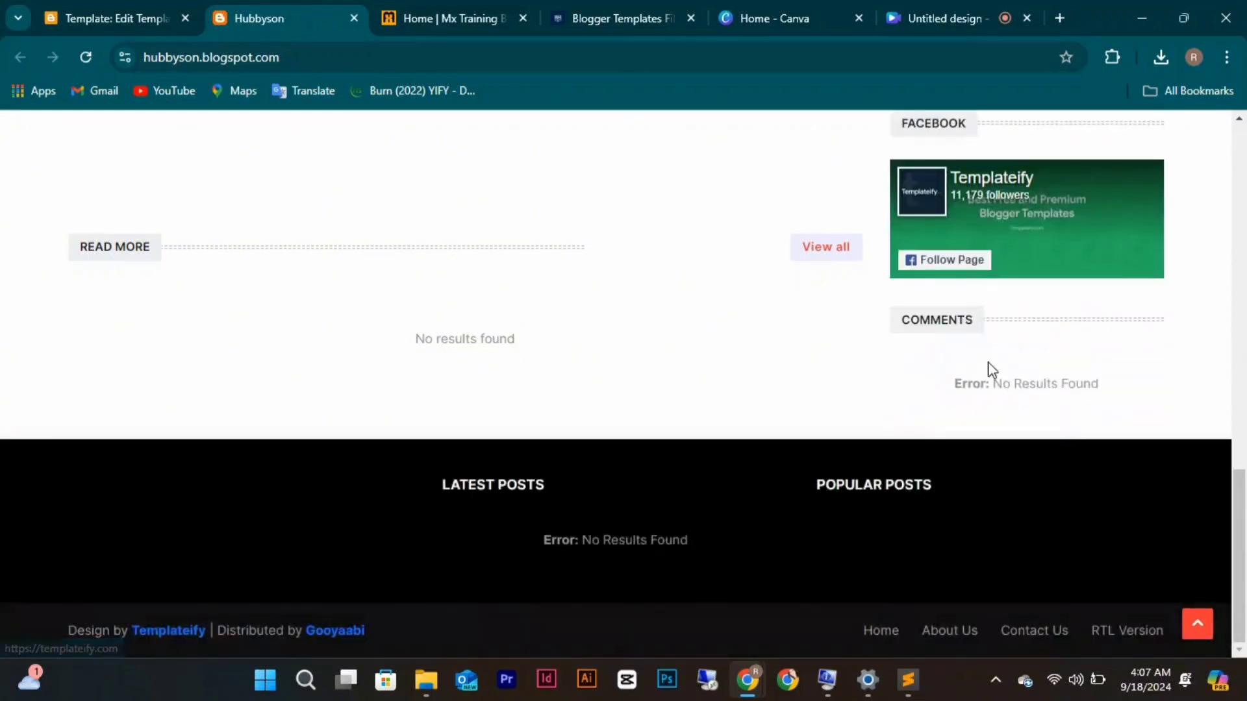
click(138, 7)
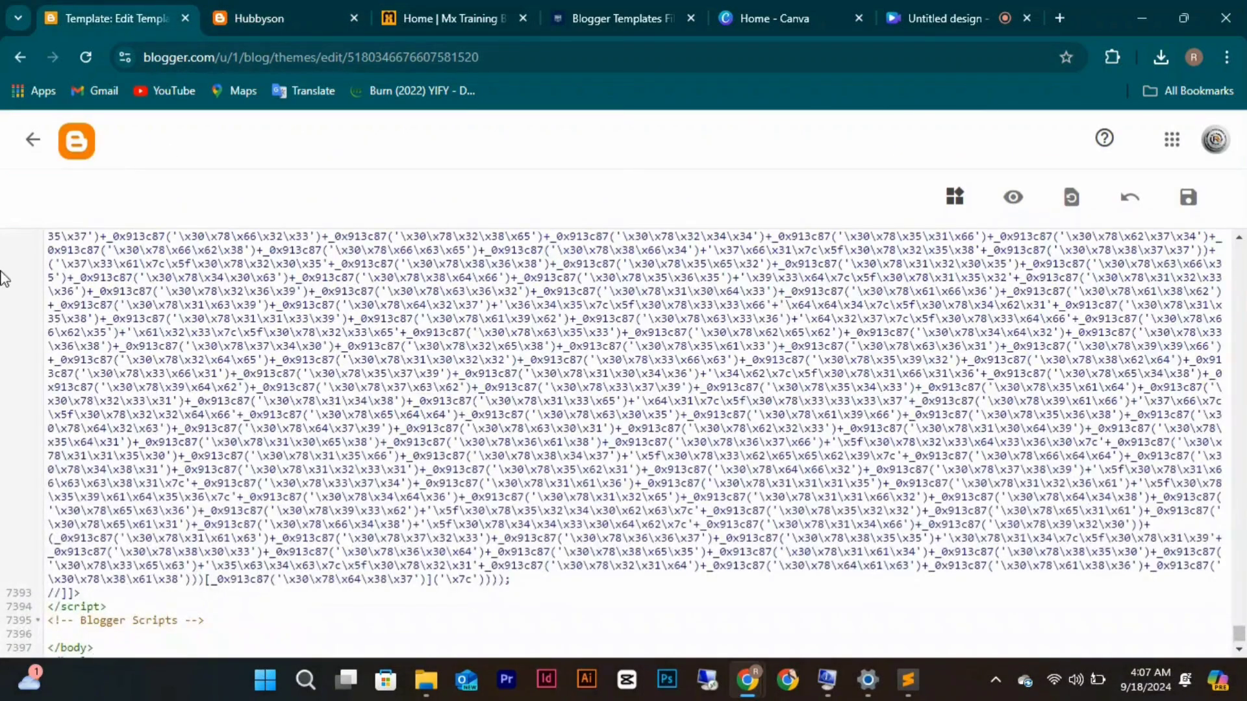
Leave the theme code editor and open the Hubbyson blog's Layout page.
click(34, 140)
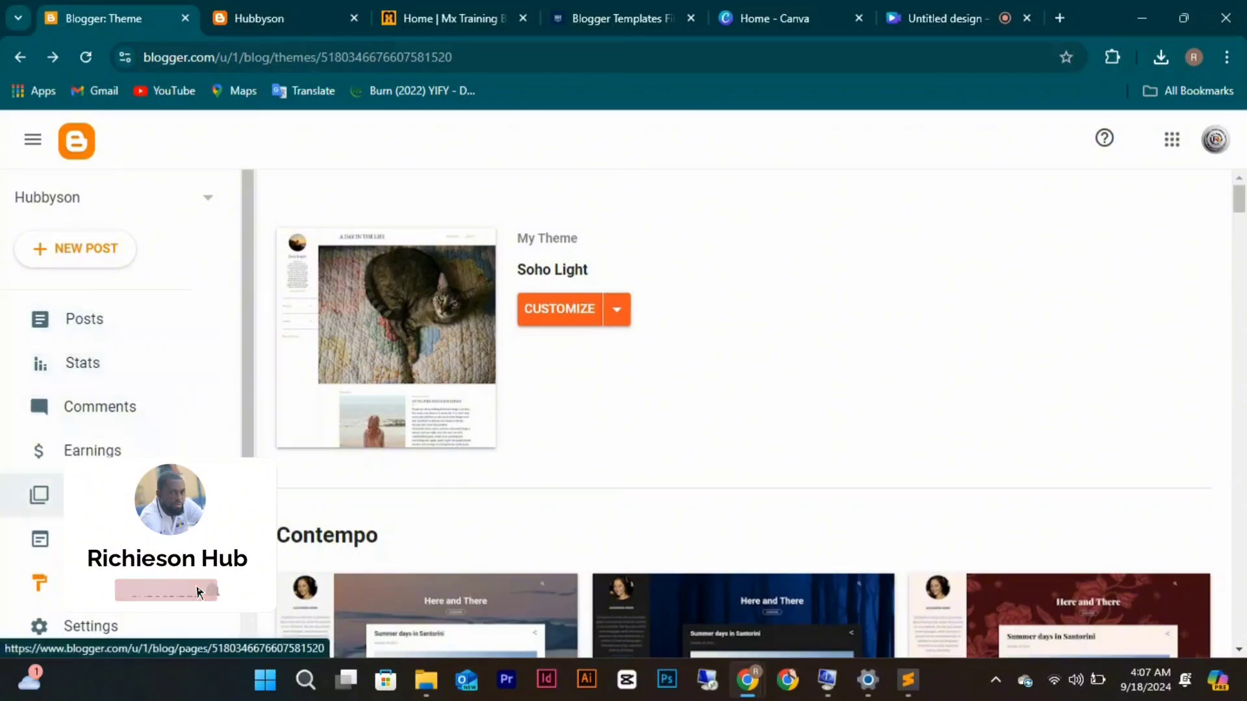
click(91, 539)
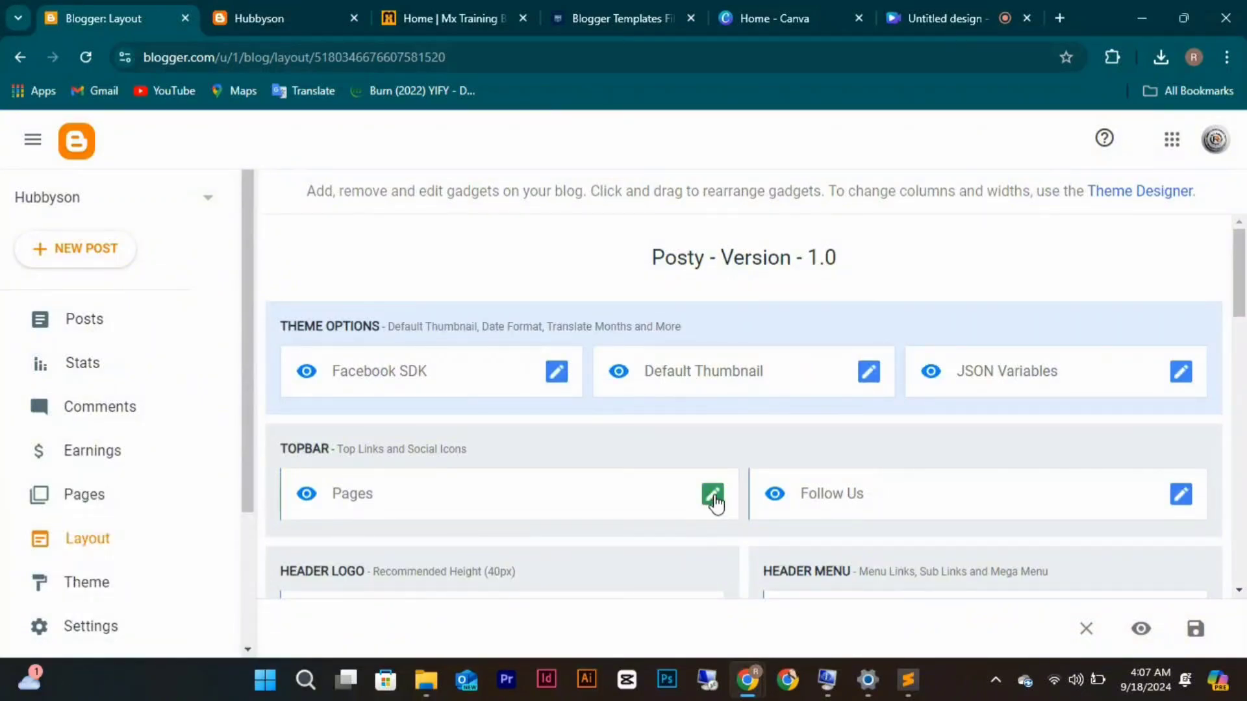
scroll(757, 448, down, 3)
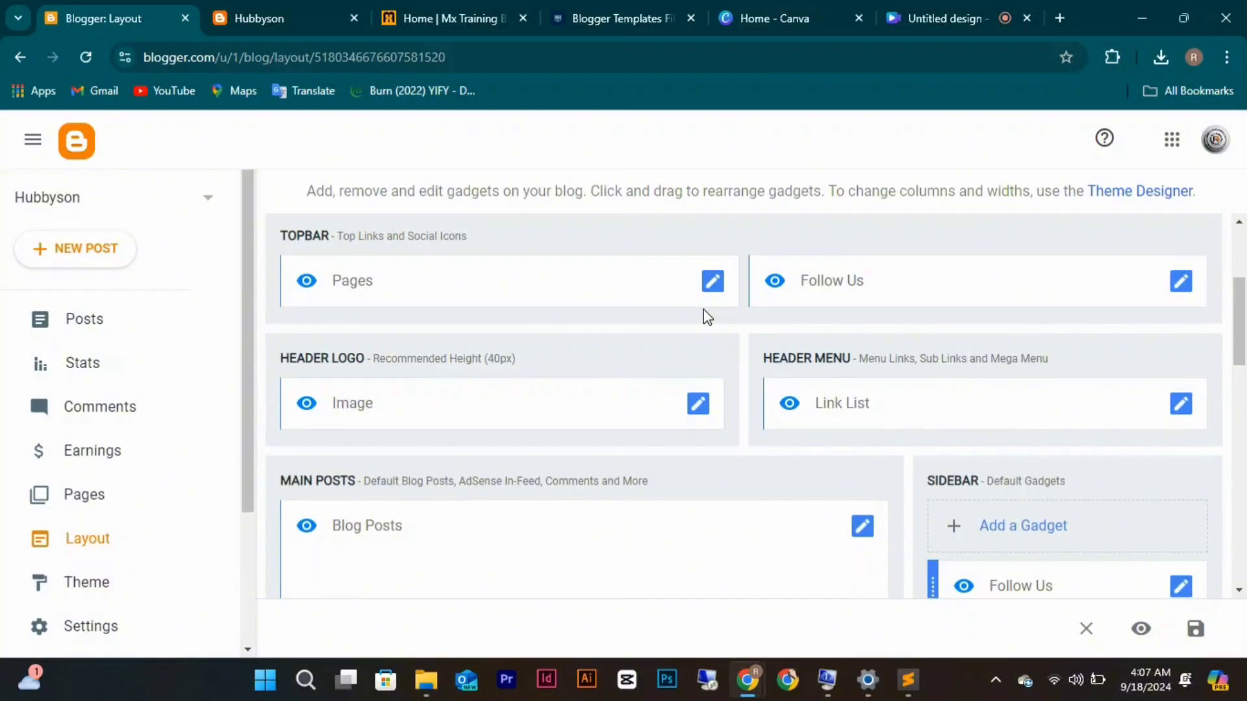
Check the live Hubbyson blog, then return to Layout and scroll down to the Sidebar's Follow Us gadget.
click(301, 17)
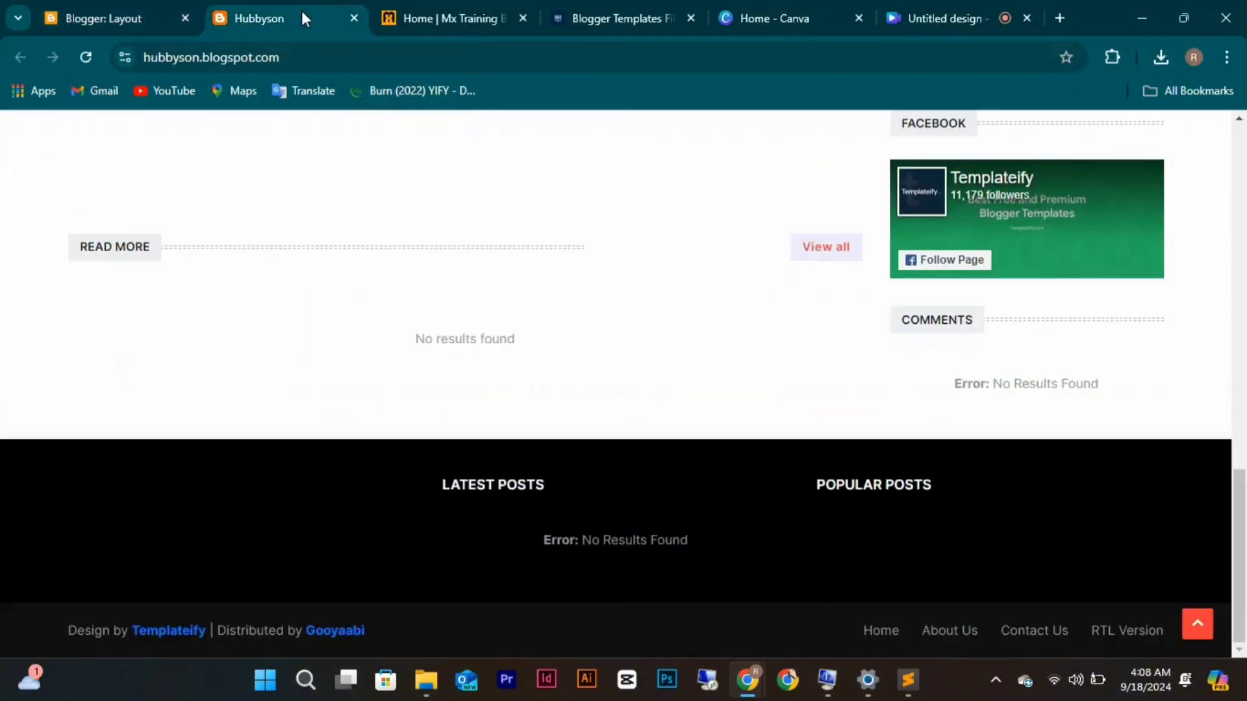
scroll(383, 396, up, 12)
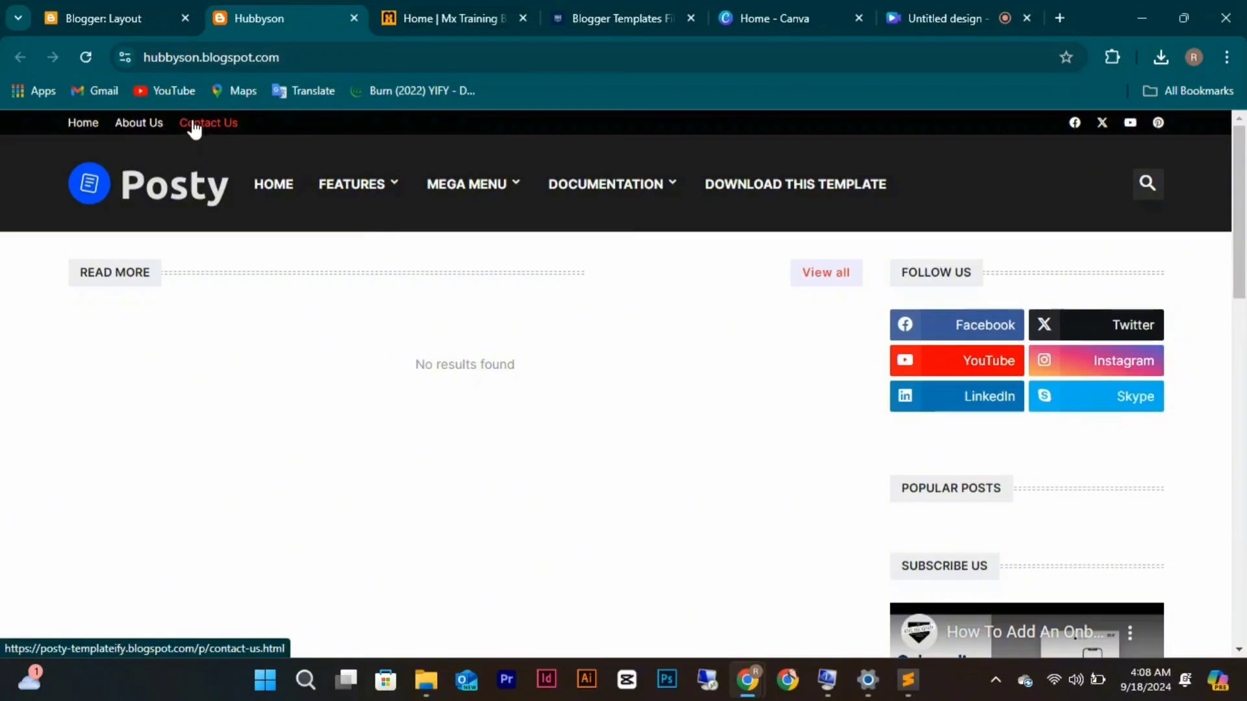
click(115, 10)
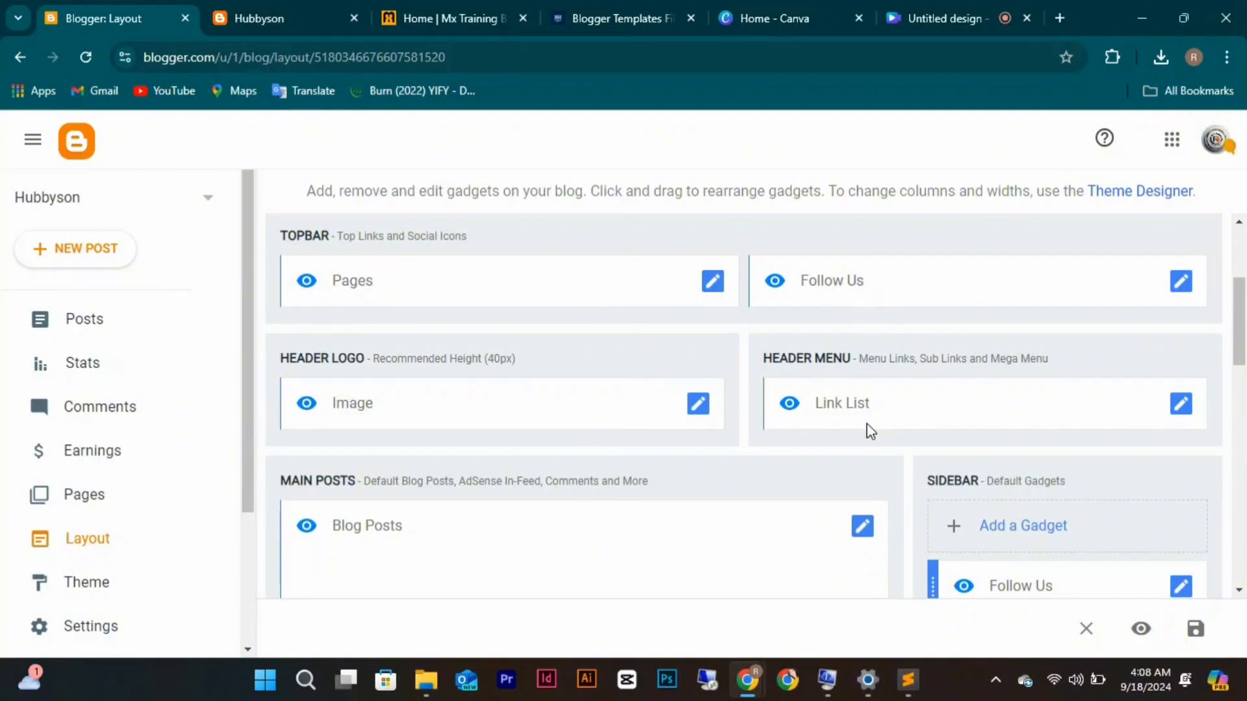
scroll(871, 356, down, 1)
scroll(871, 355, down, 1)
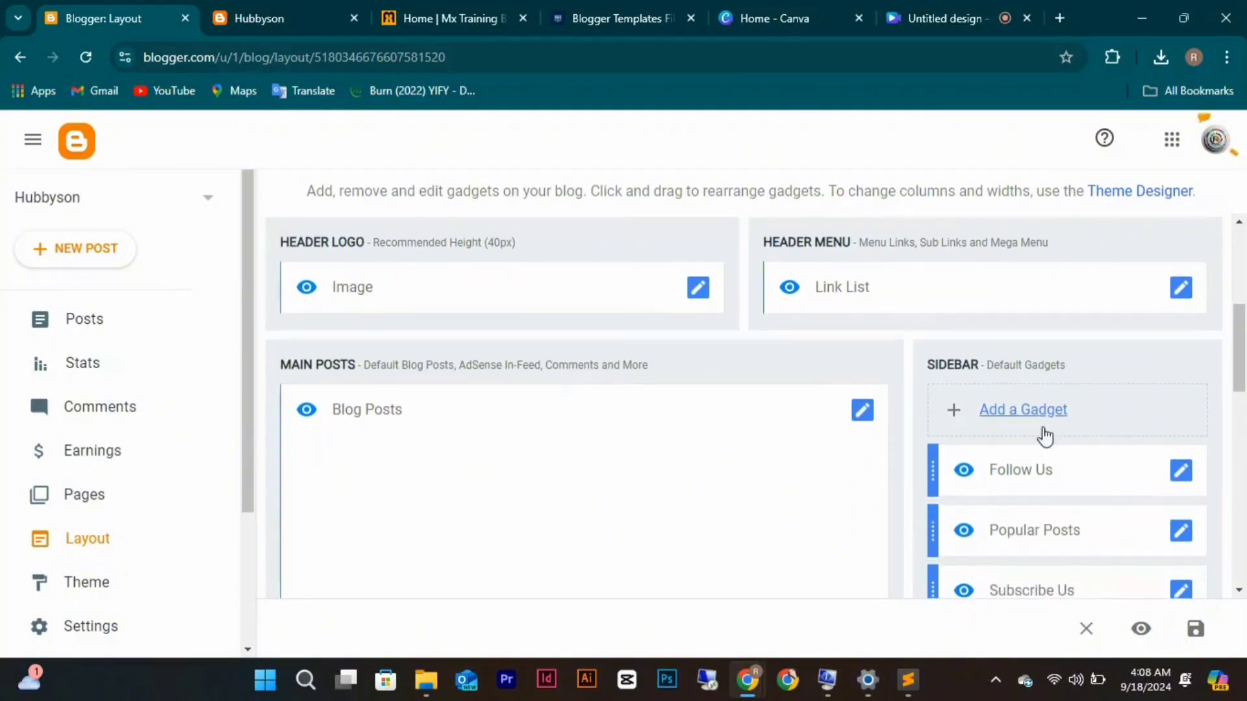
click(1182, 486)
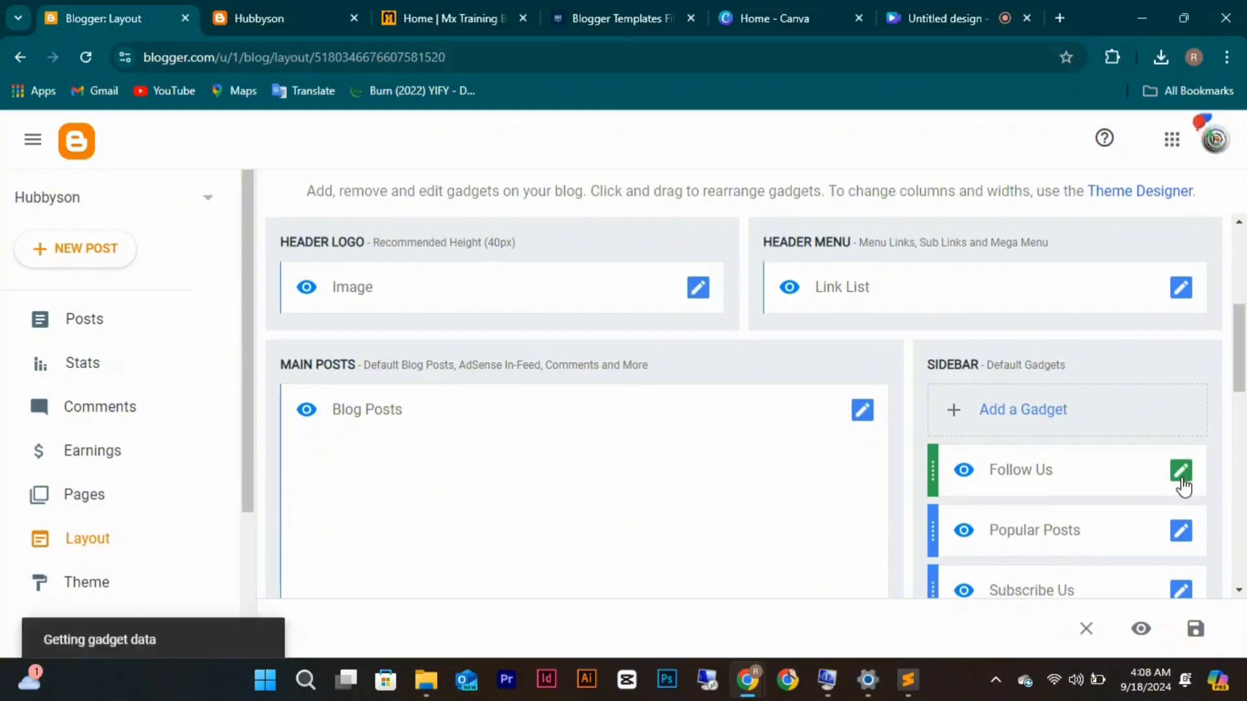
scroll(757, 347, down, 5)
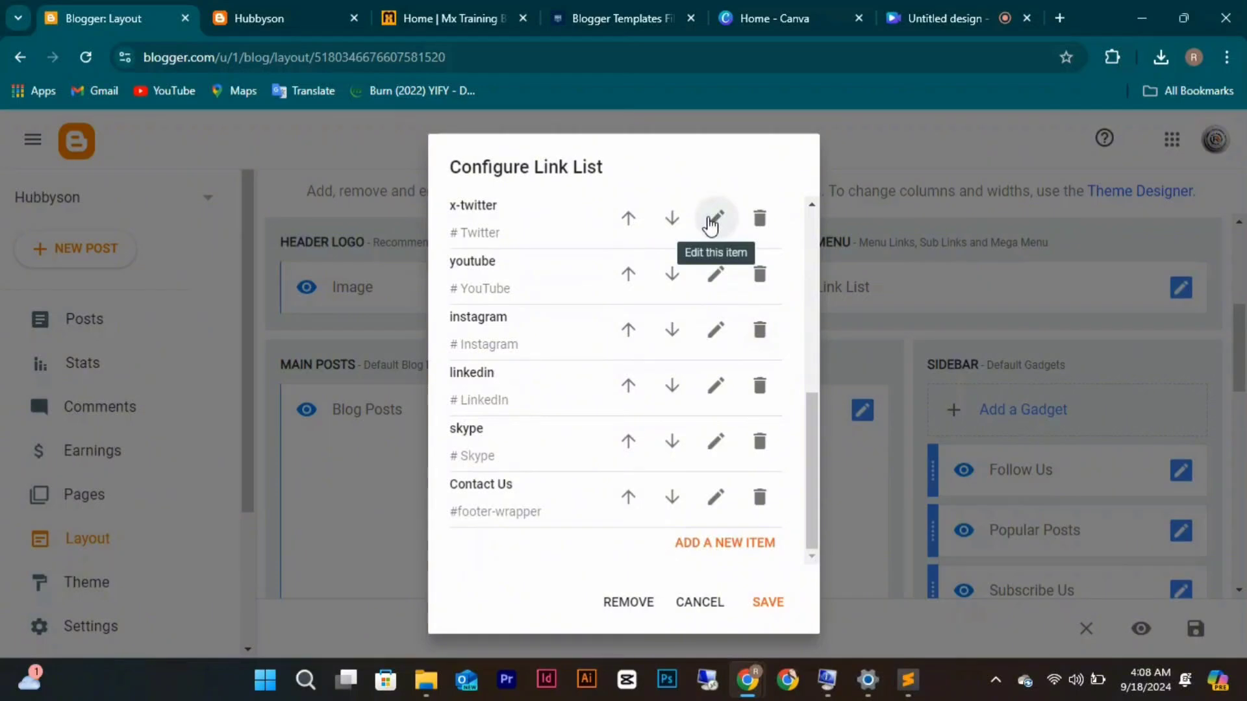
click(711, 220)
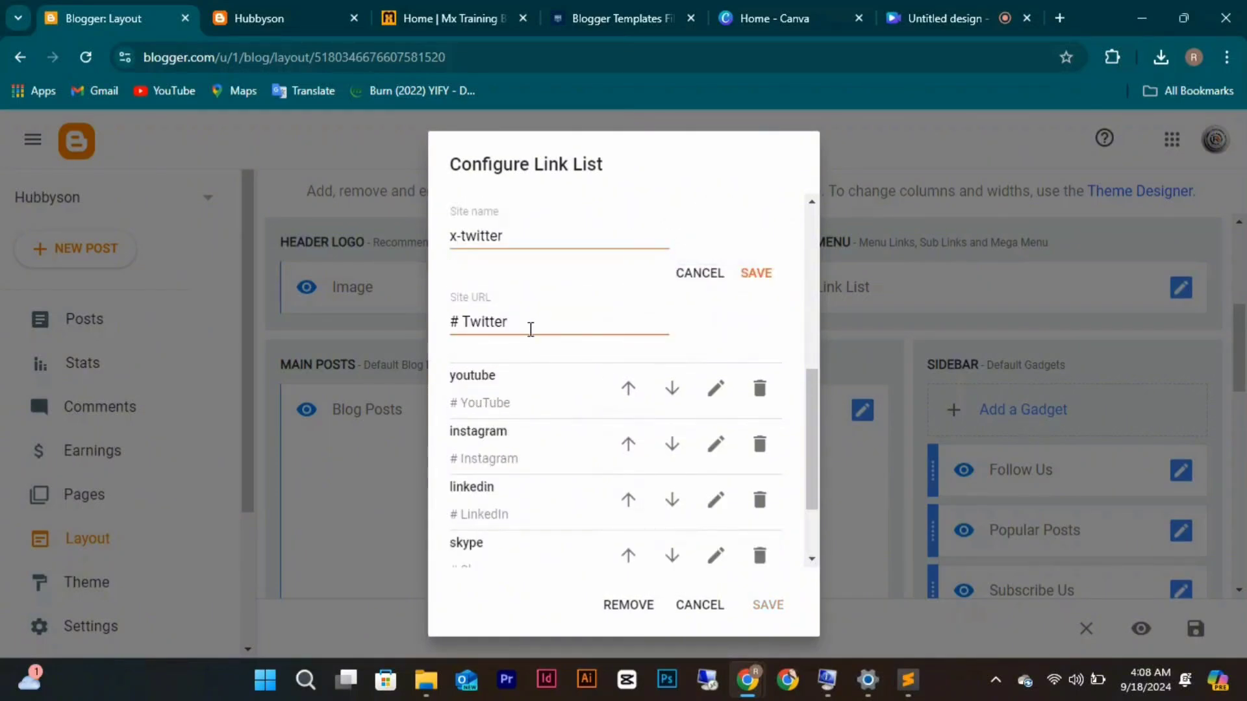
click(530, 328)
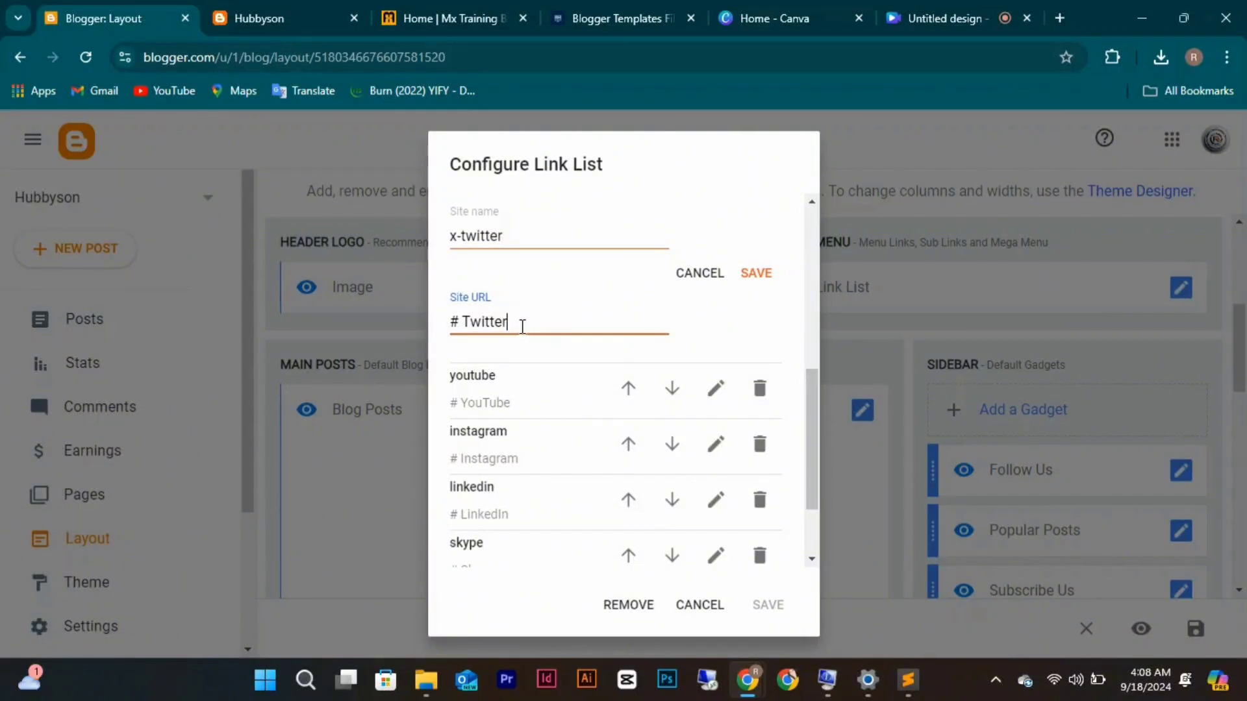
key(BackSpace)
key(BackSpace)
key(BackSpace)
key(BackSpace)
key(BackSpace)
text(https://tw)
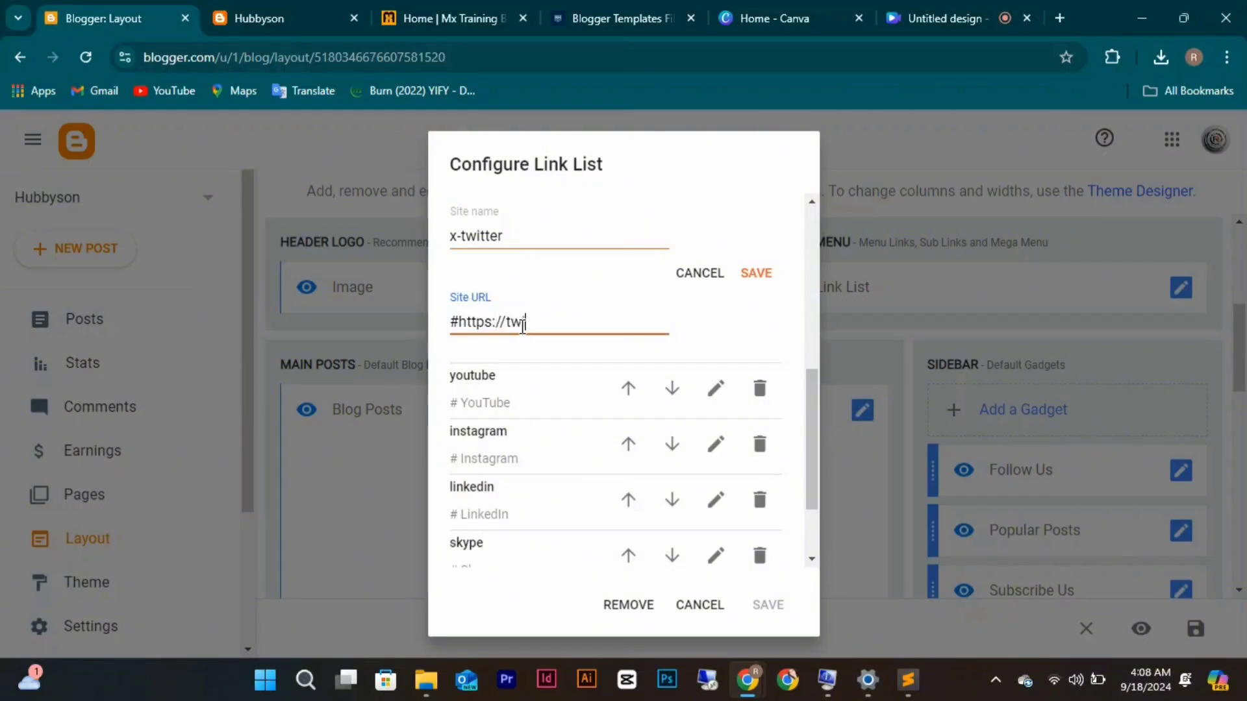
text(itter.com/Richie)
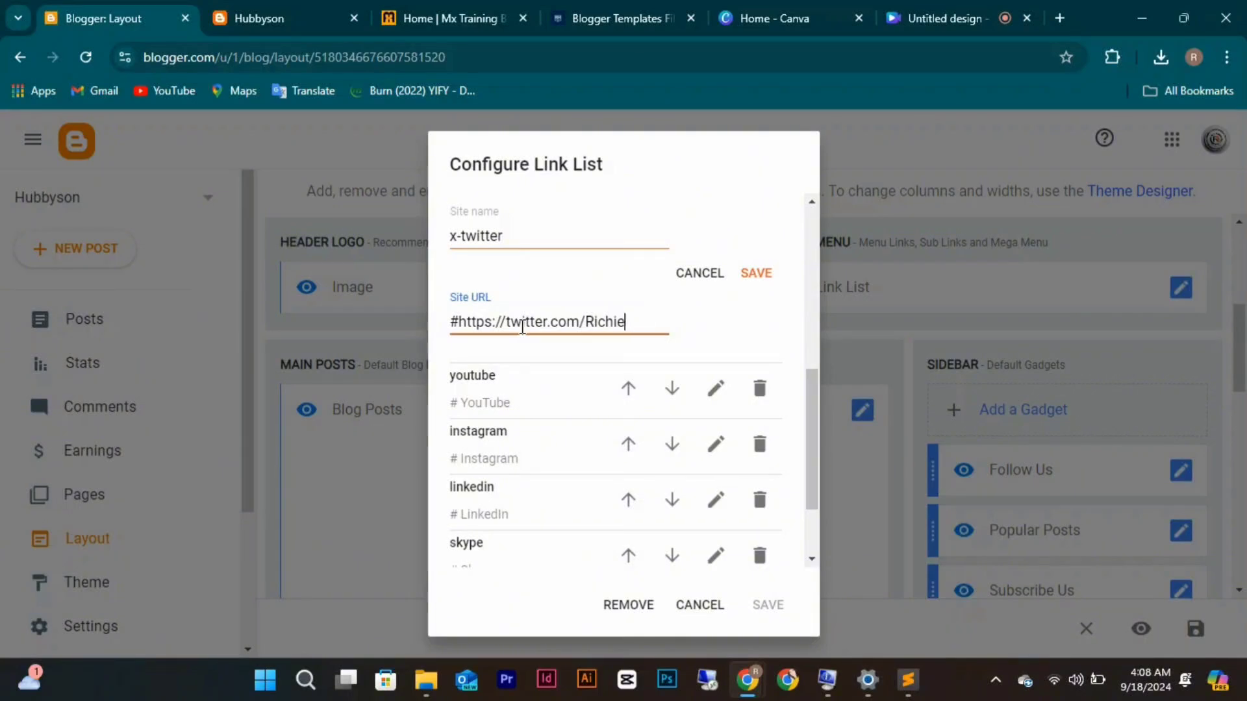
text(sonHub)
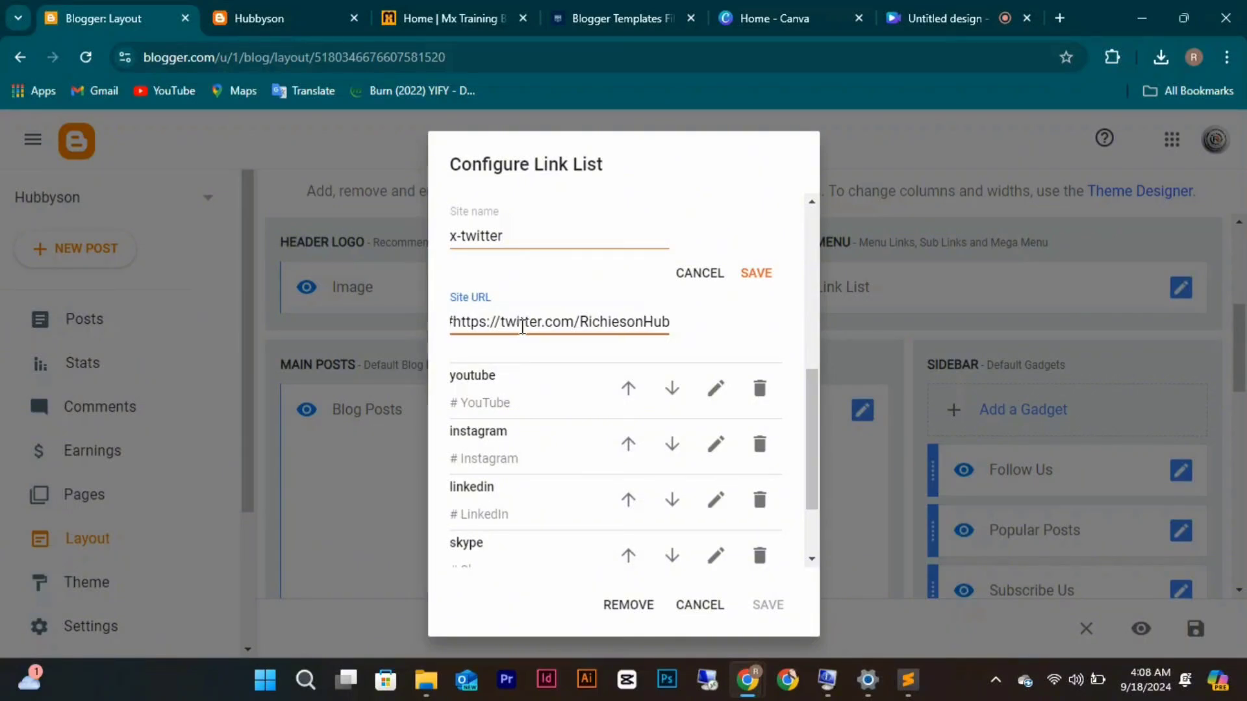
click(458, 317)
key(BackSpace)
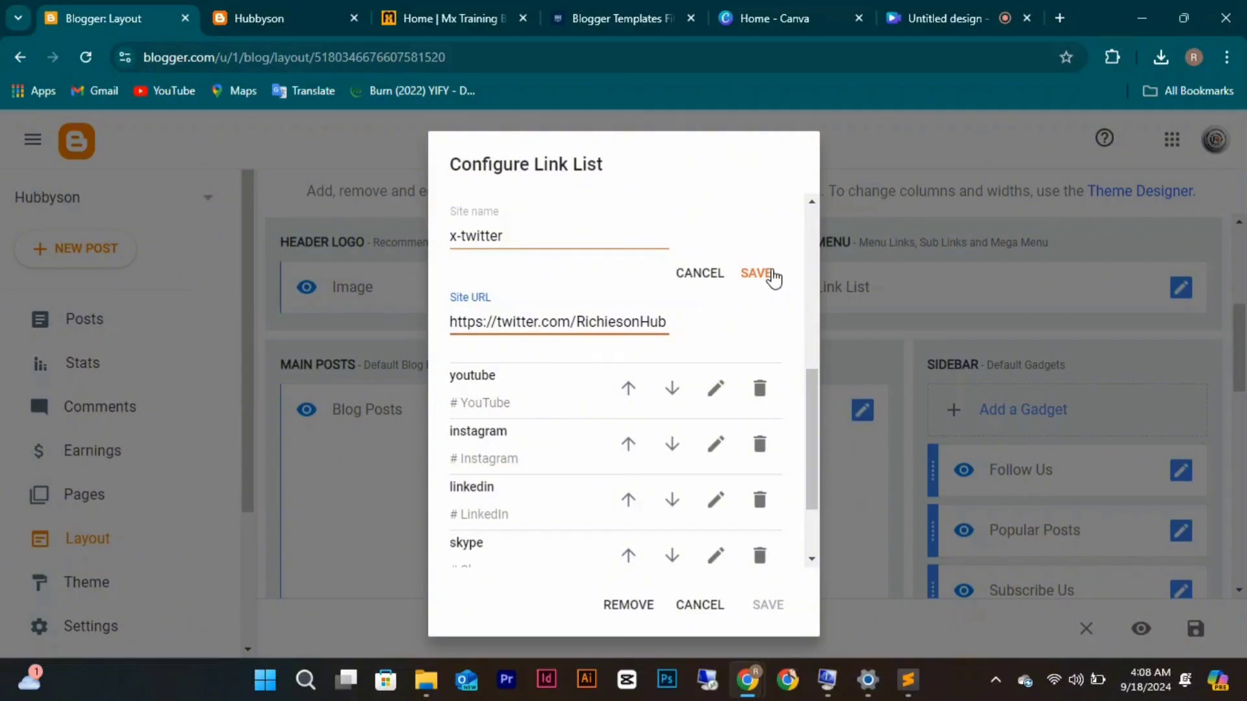
triple_click(664, 322)
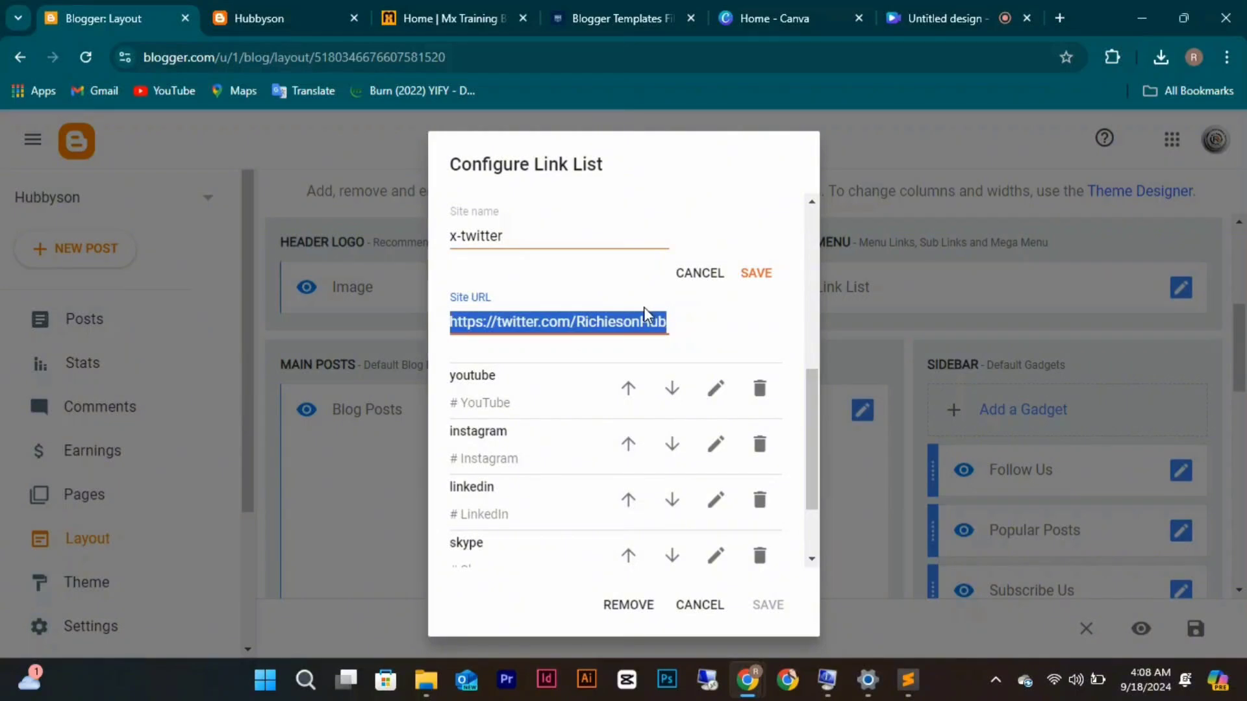
click(640, 306)
right_click(640, 306)
click(611, 323)
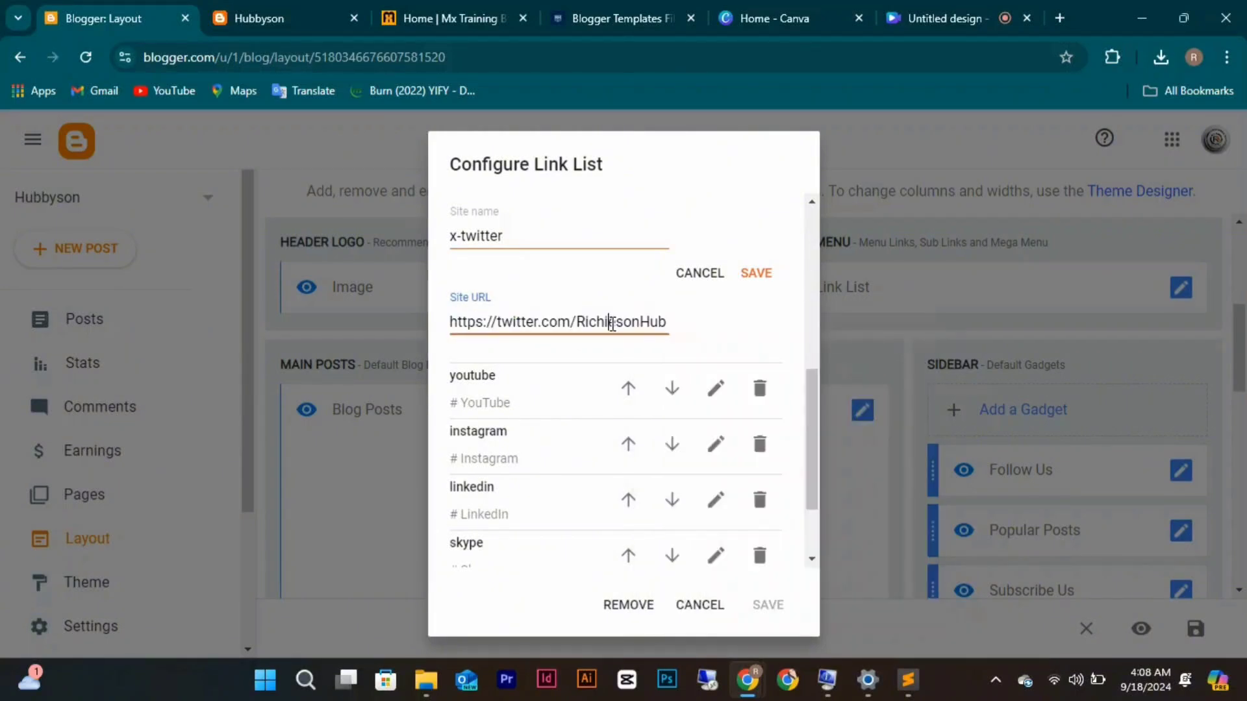
triple_click(612, 323)
key(ctrl+c)
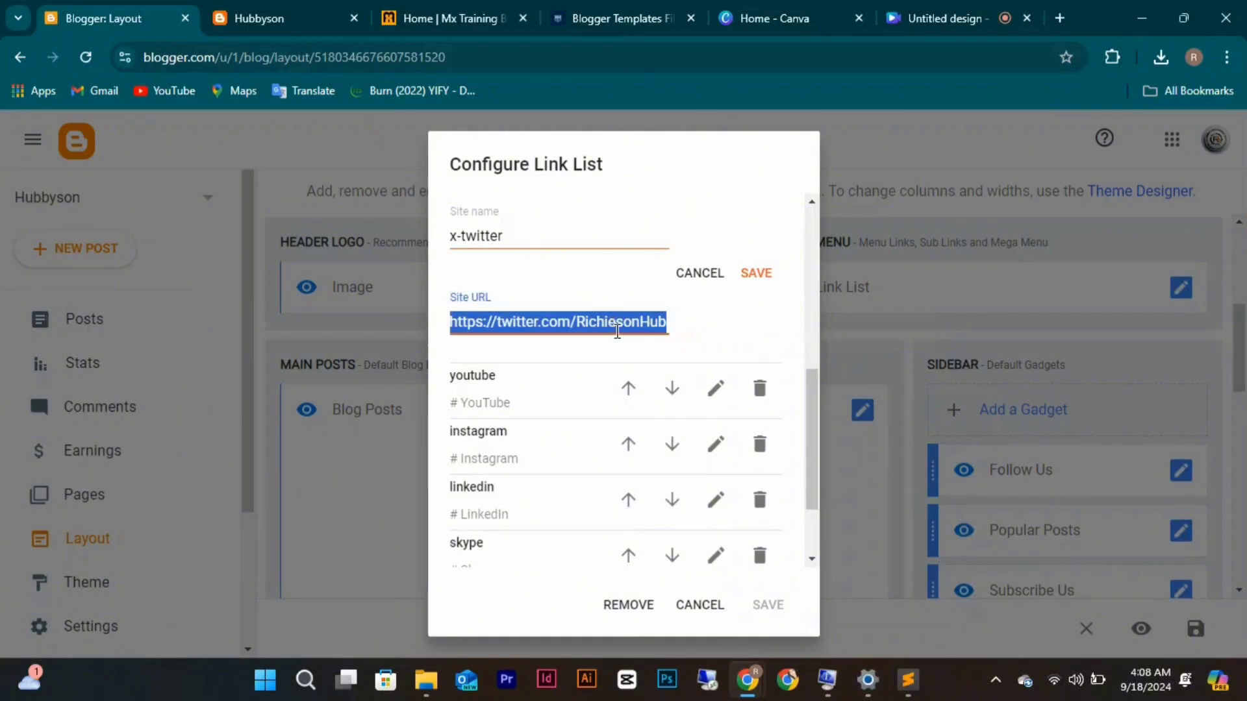
click(755, 272)
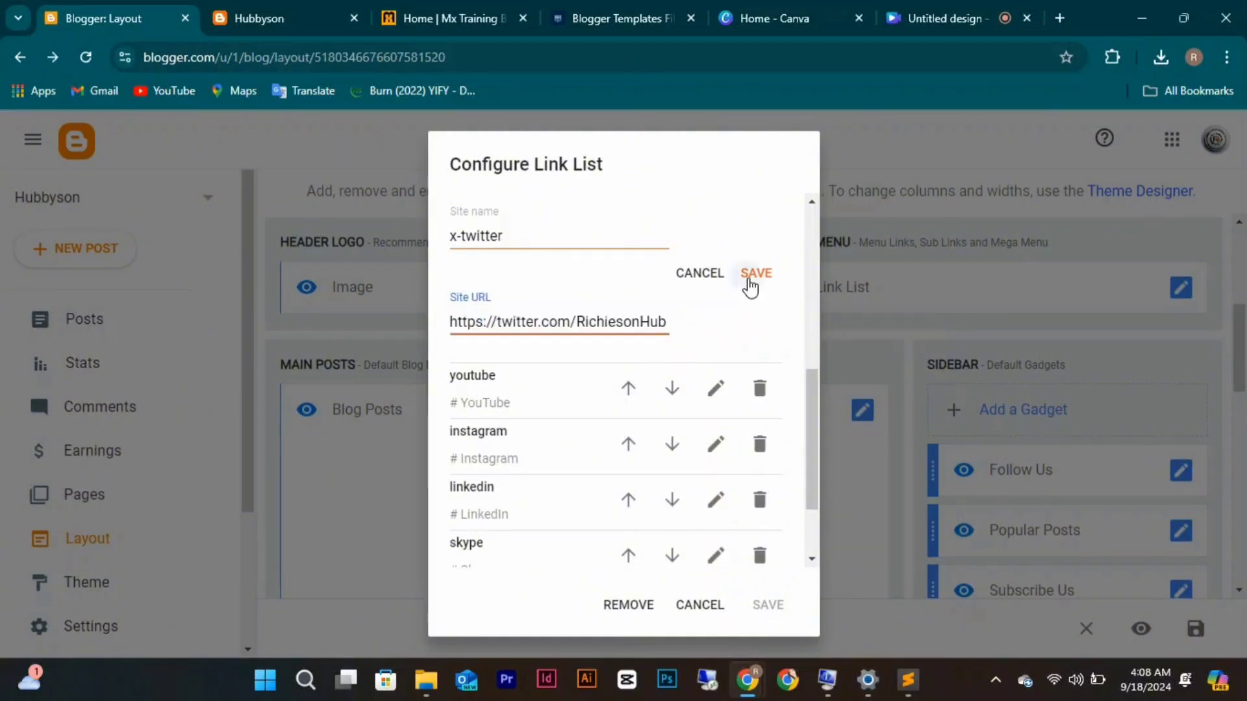
click(736, 277)
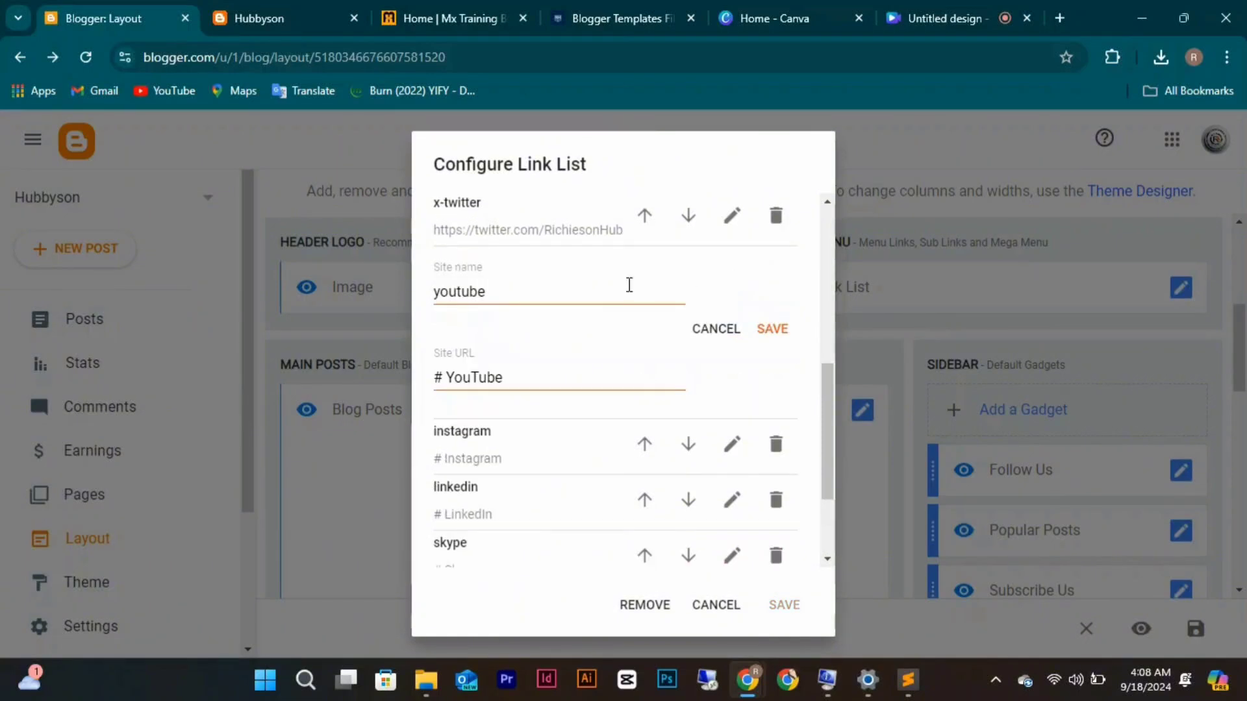
click(534, 377)
key(ctrl+a)
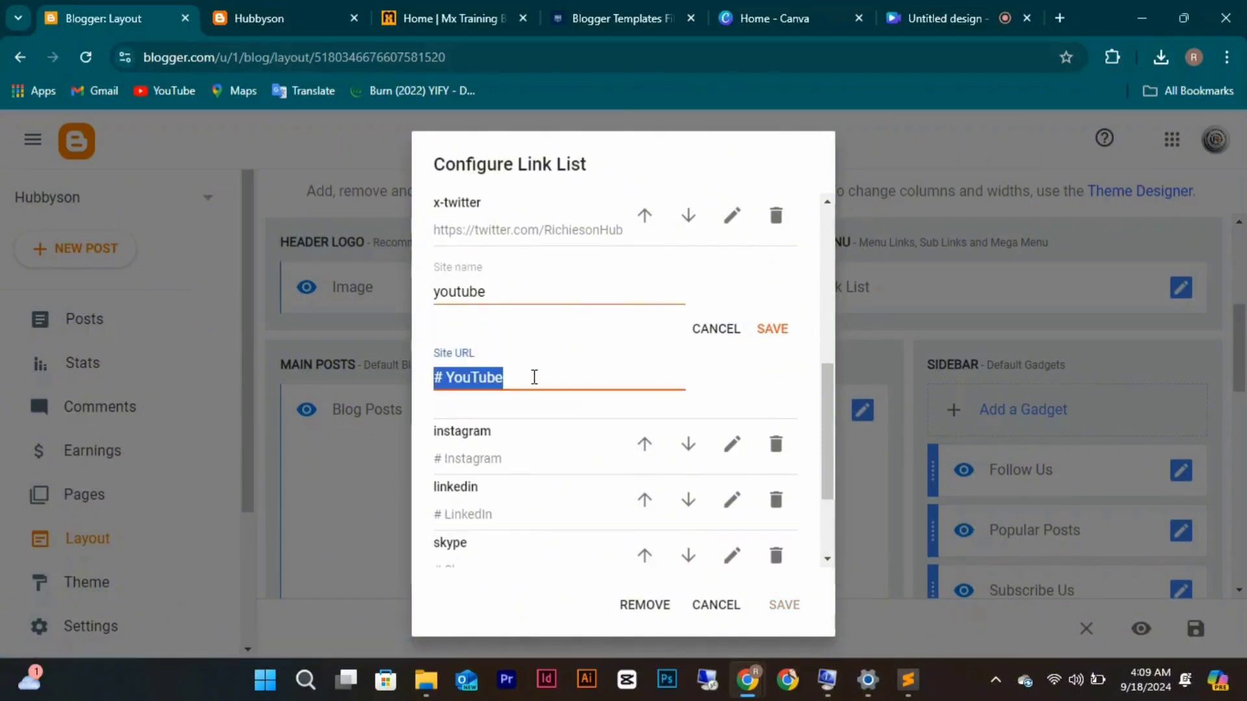
key(ctrl+v)
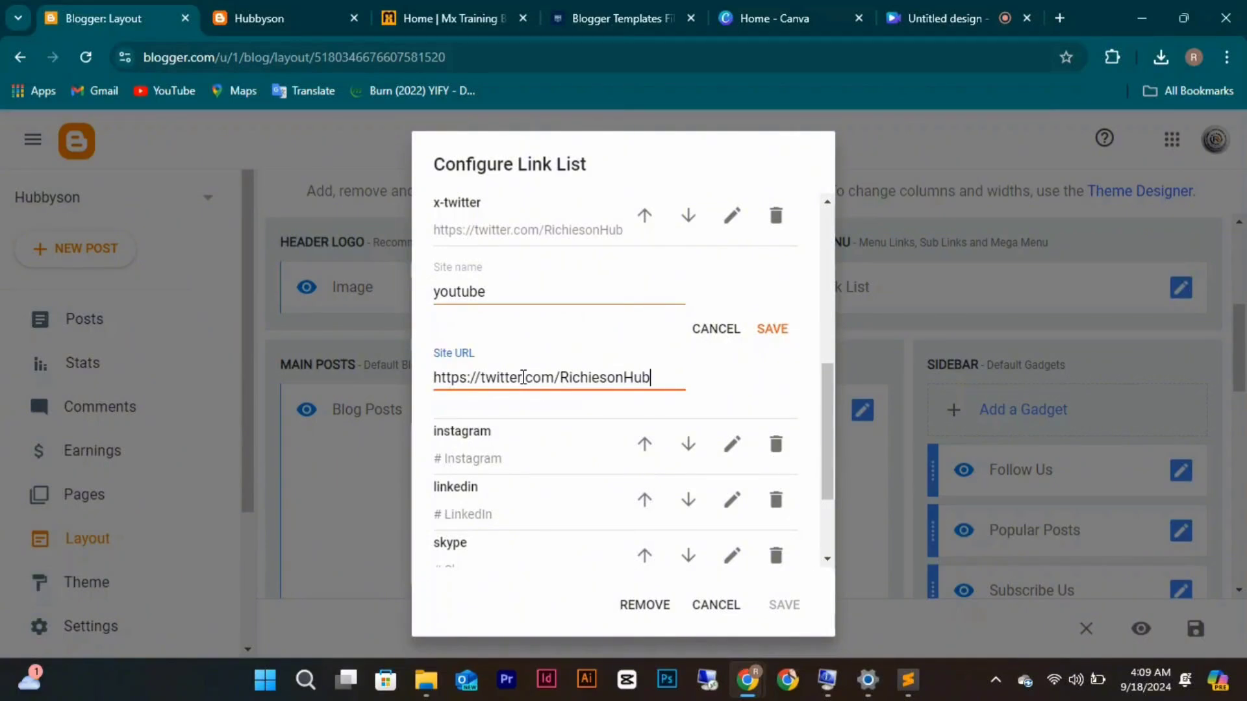
key(BackSpace)
key(BackSpace)
key(BackSpace)
text(Hub)
click(522, 377)
key(BackSpace)
key(BackSpace)
key(BackSpace)
key(BackSpace)
key(BackSpace)
key(BackSpace)
key(BackSpace)
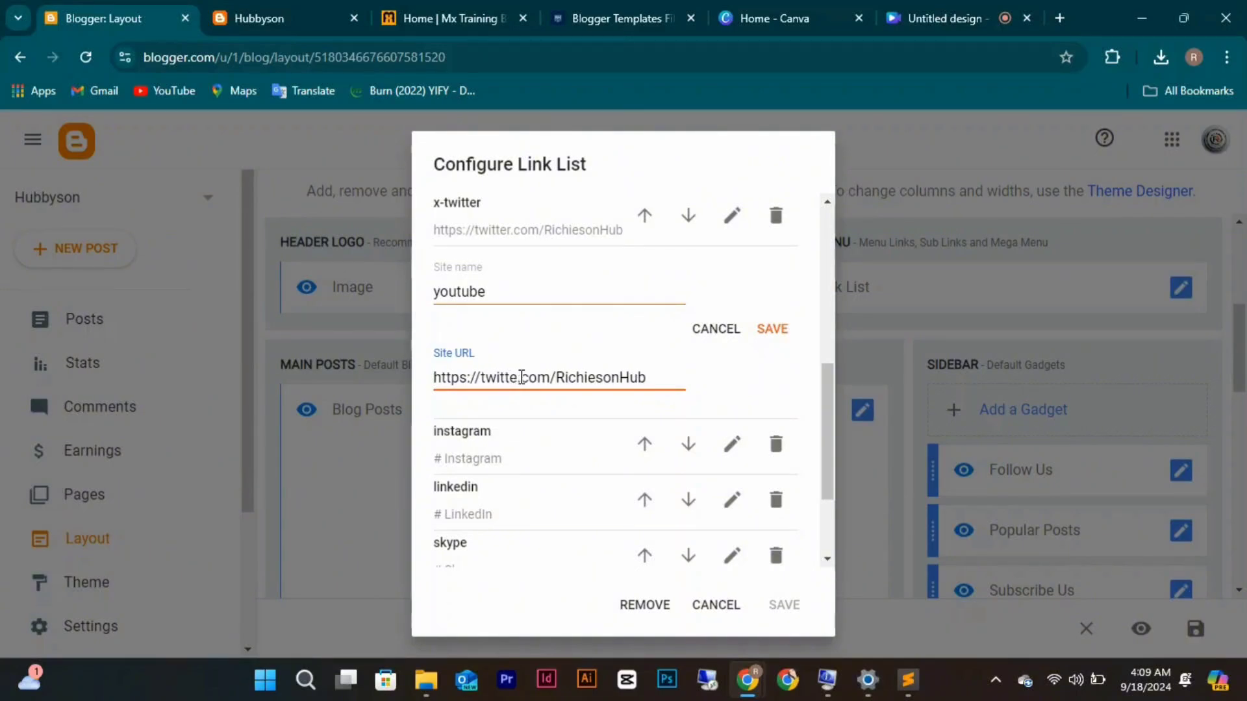
text(youtube)
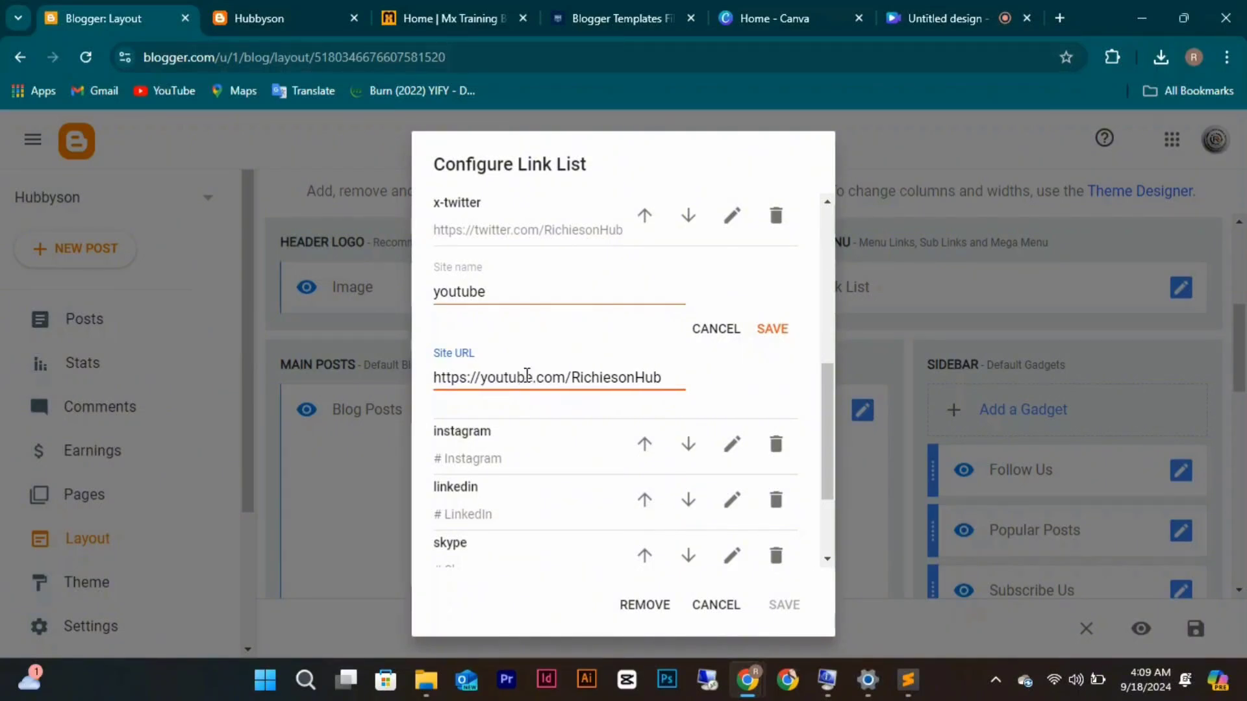
click(572, 377)
text(@)
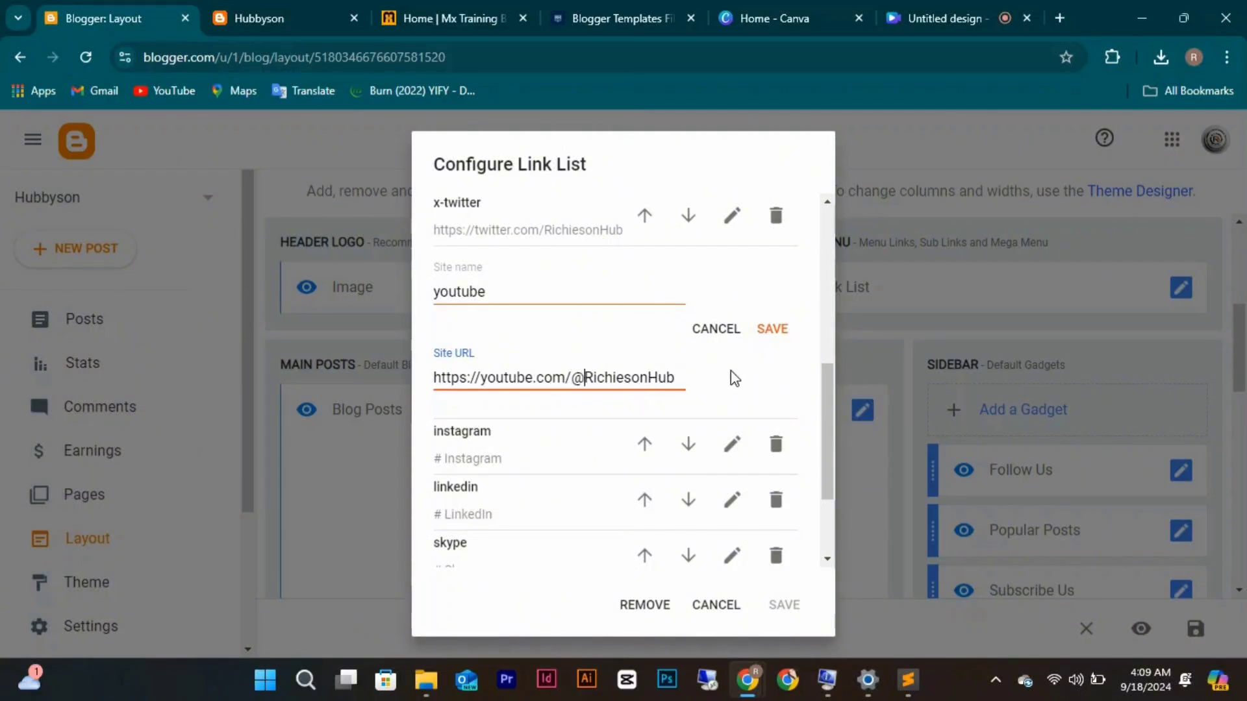
click(766, 333)
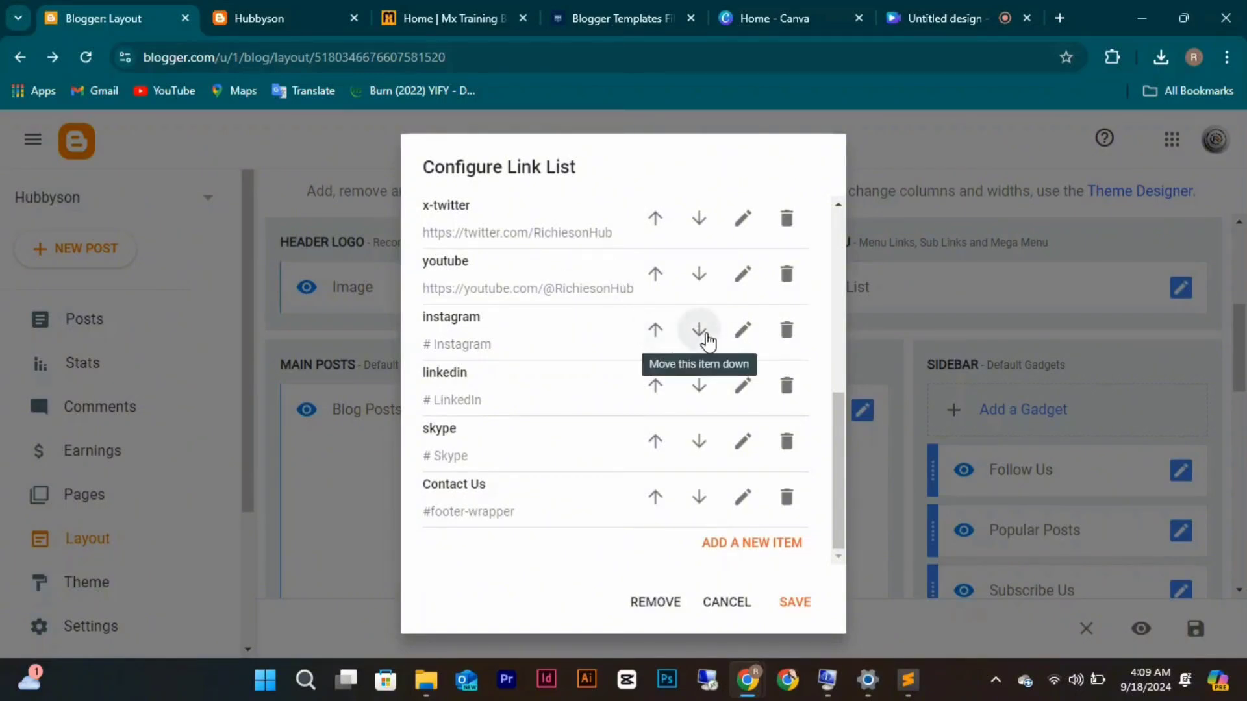
click(742, 329)
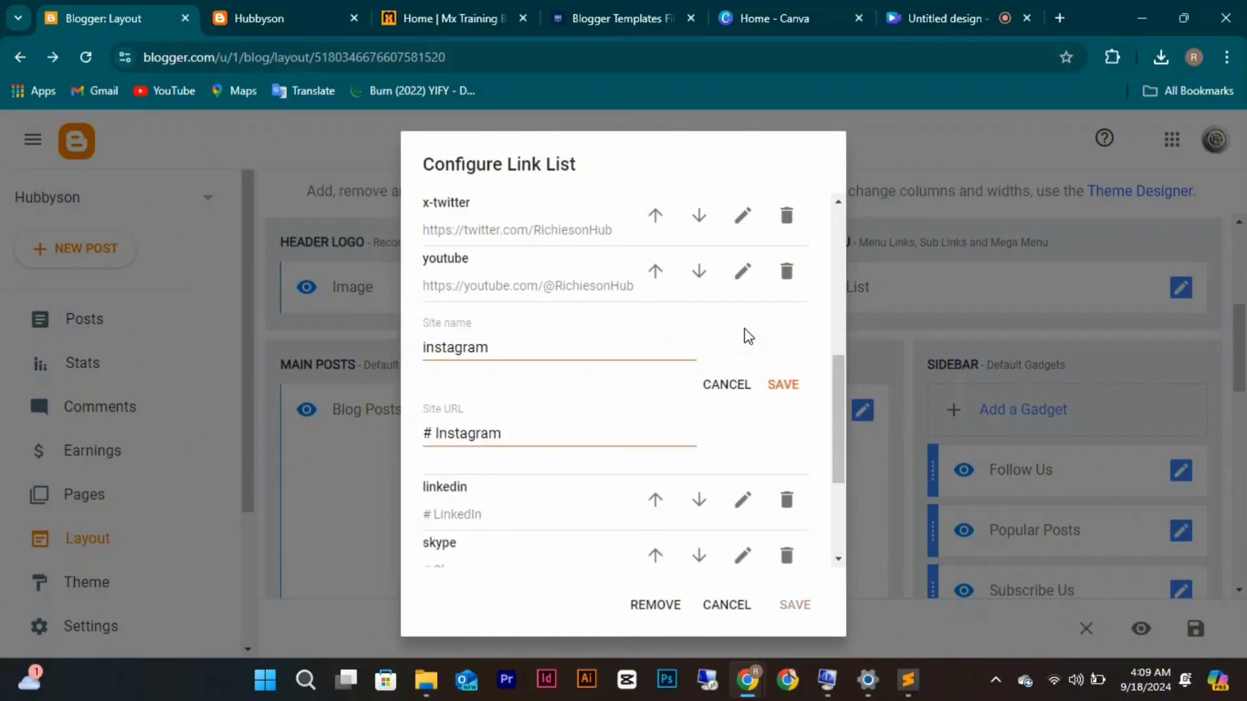
click(510, 433)
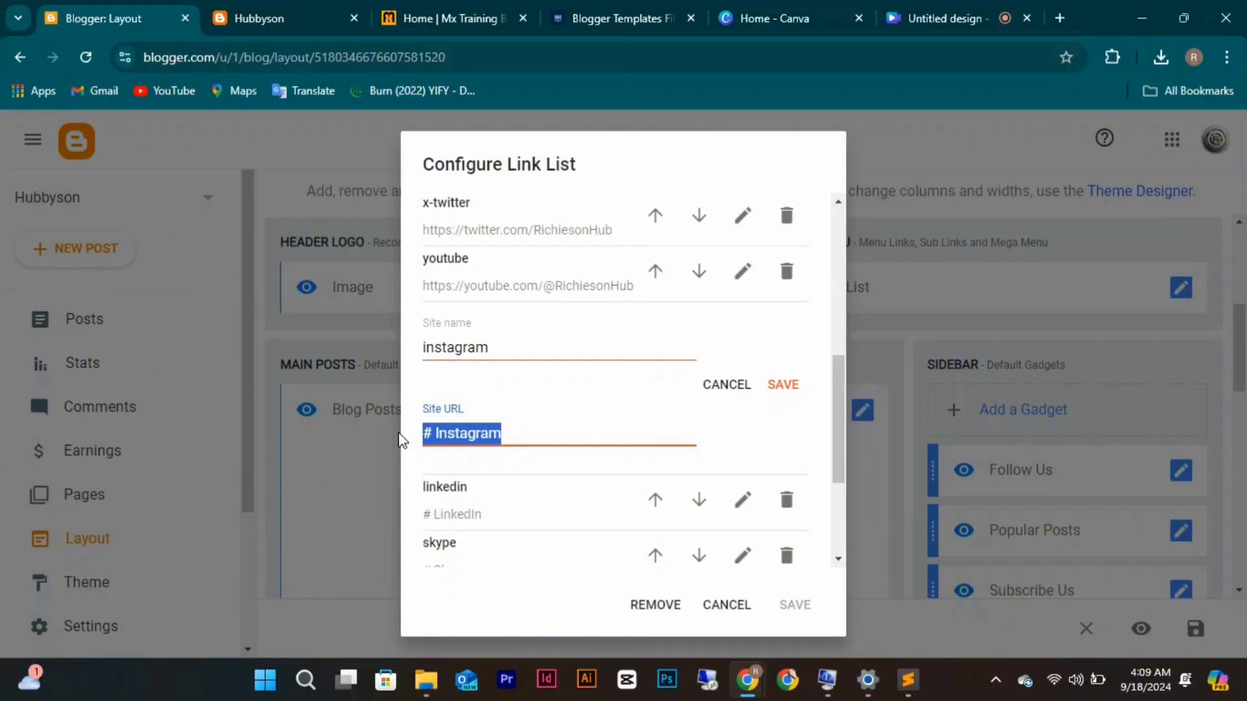
key(ctrl+v)
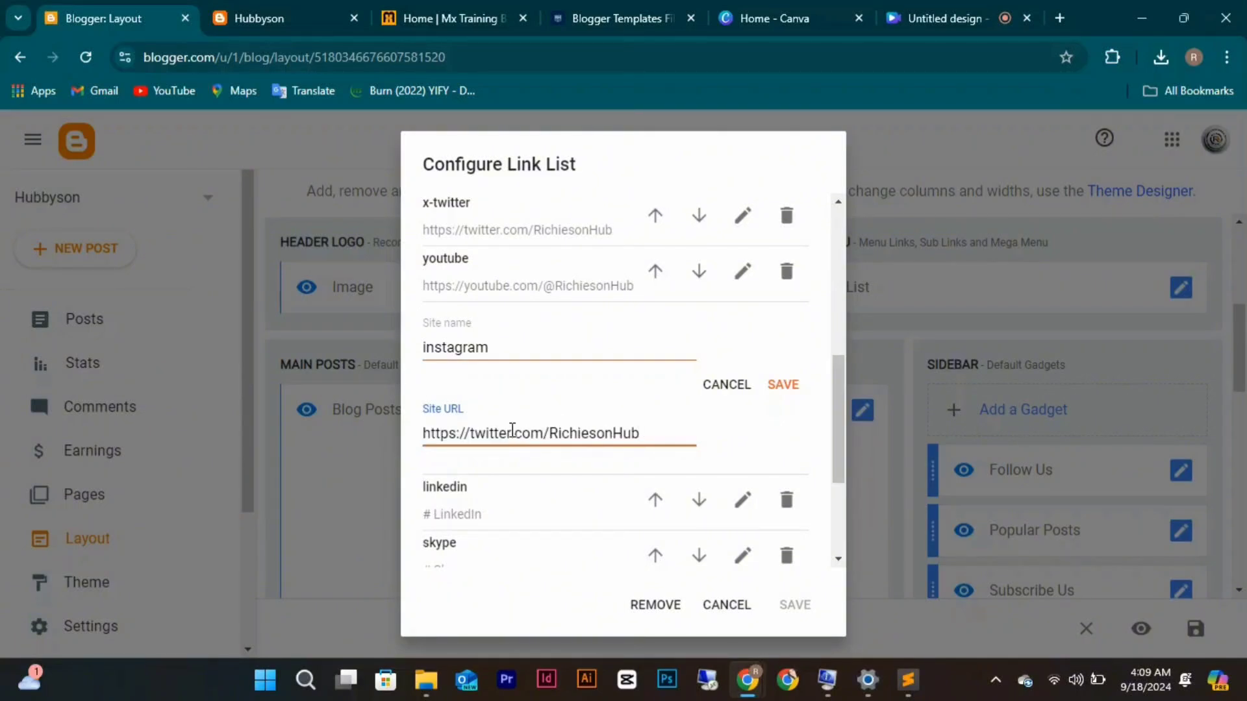
key(BackSpace)
key(BackSpace)
key(BackSpace)
key(BackSpace)
key(BackSpace)
key(BackSpace)
key(BackSpace)
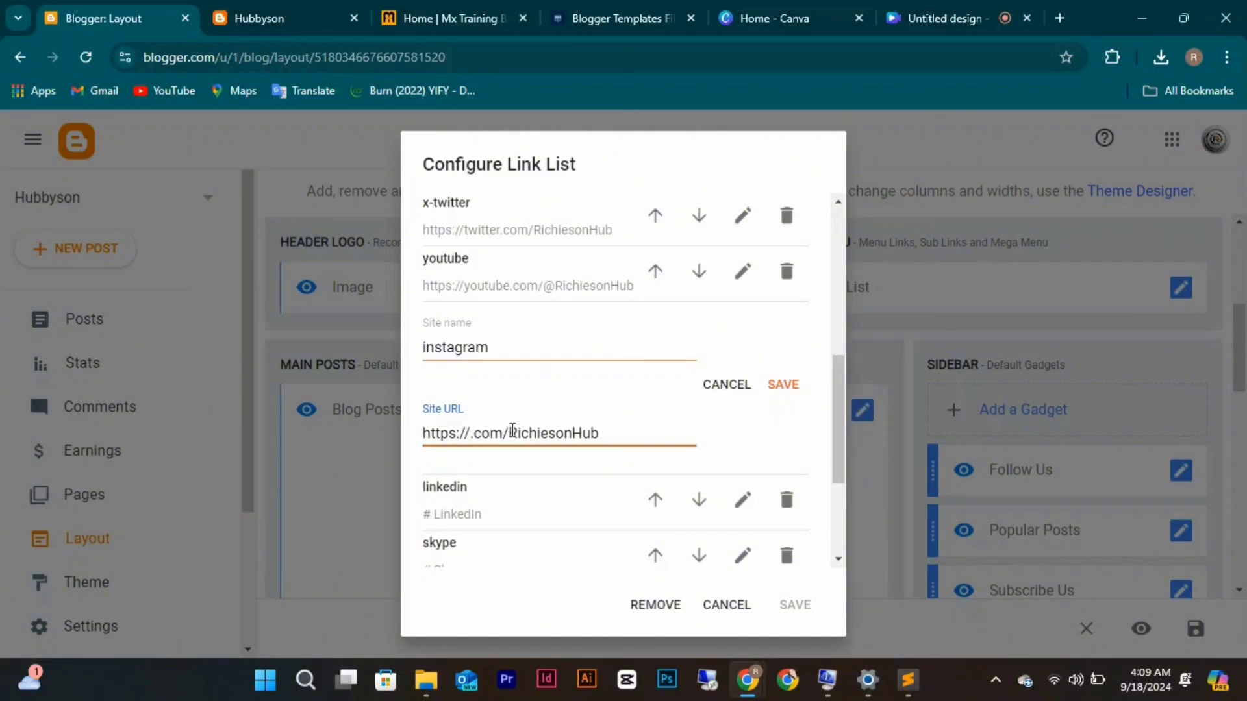
text(instagra)
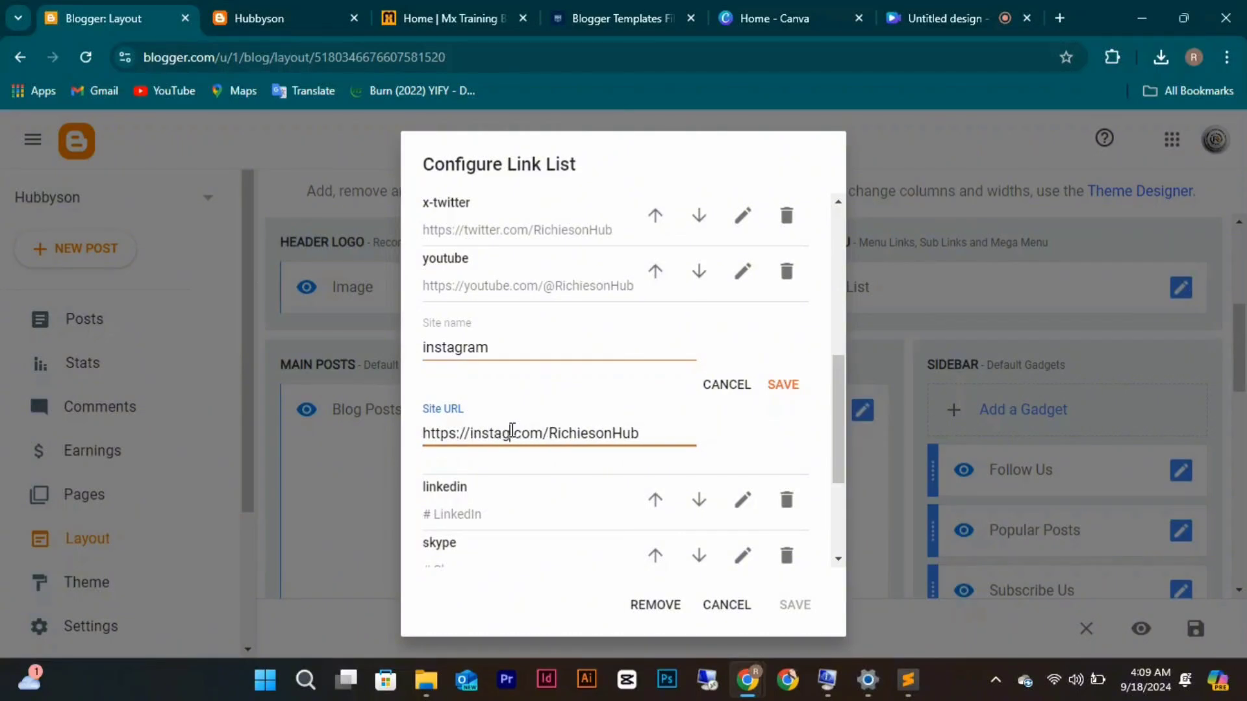
text(m)
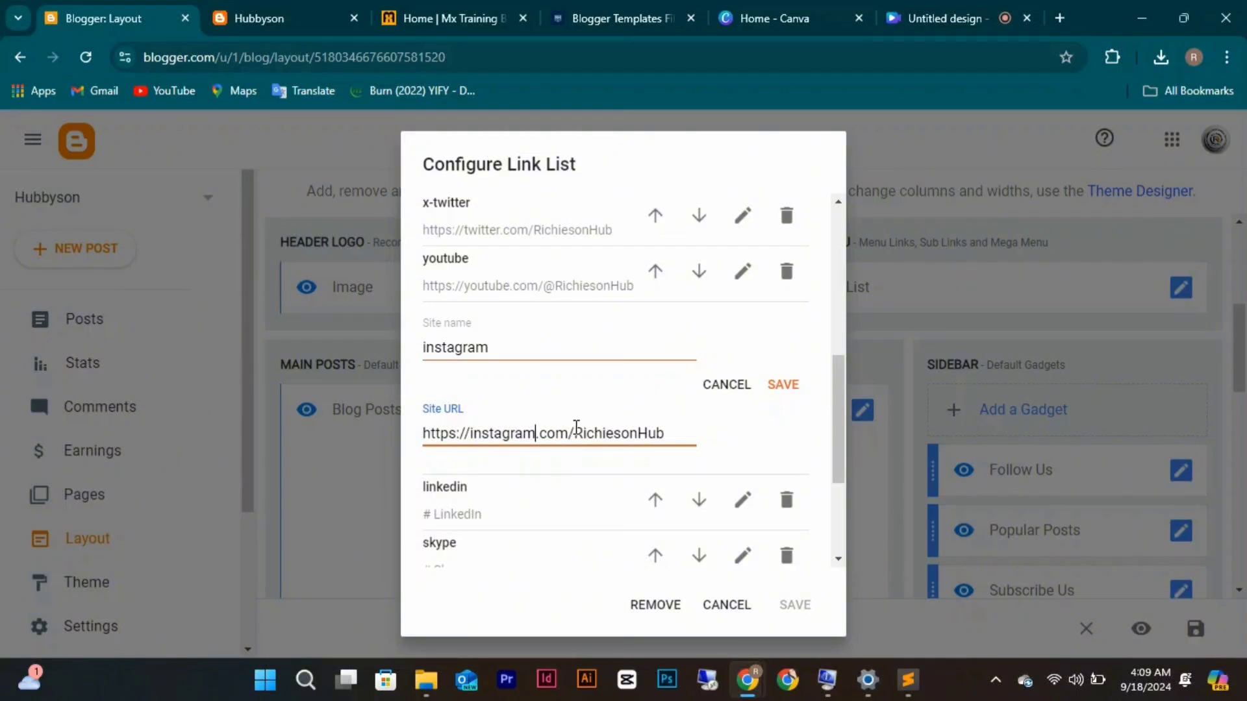
click(778, 387)
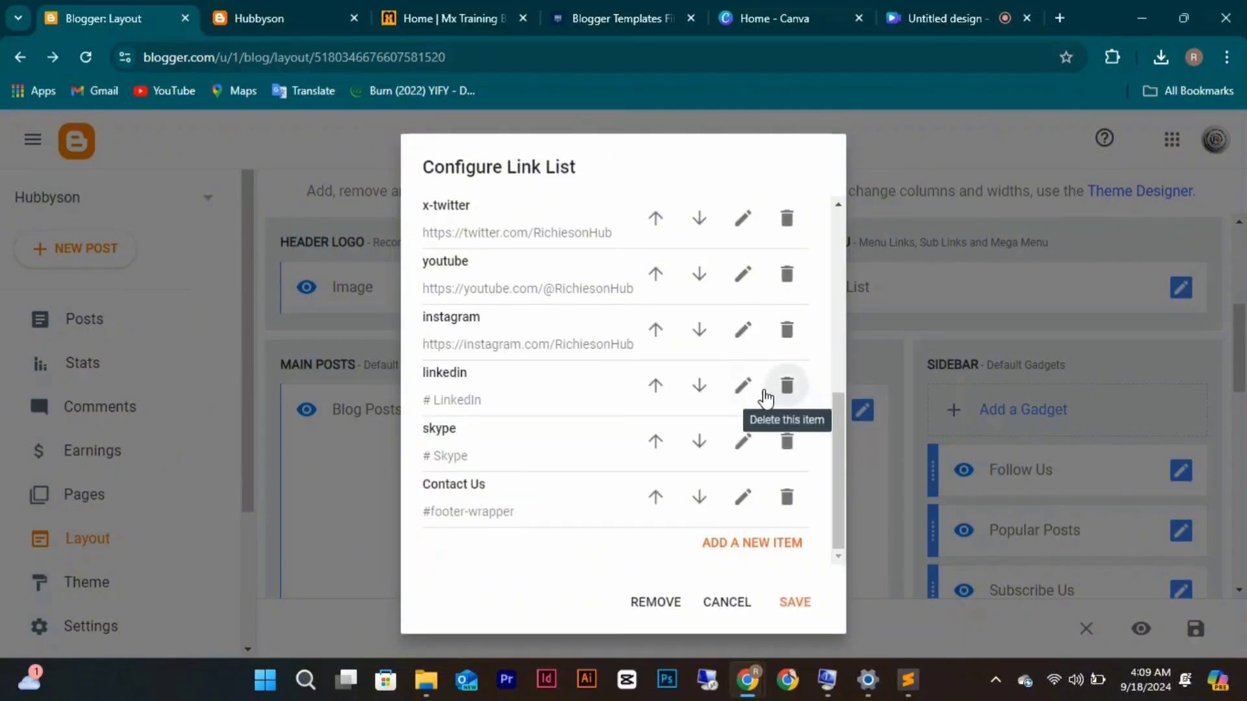
Point the linkedin entry at the owner's LinkedIn.com/in/ profile URL and save the Follow Us list.
click(744, 384)
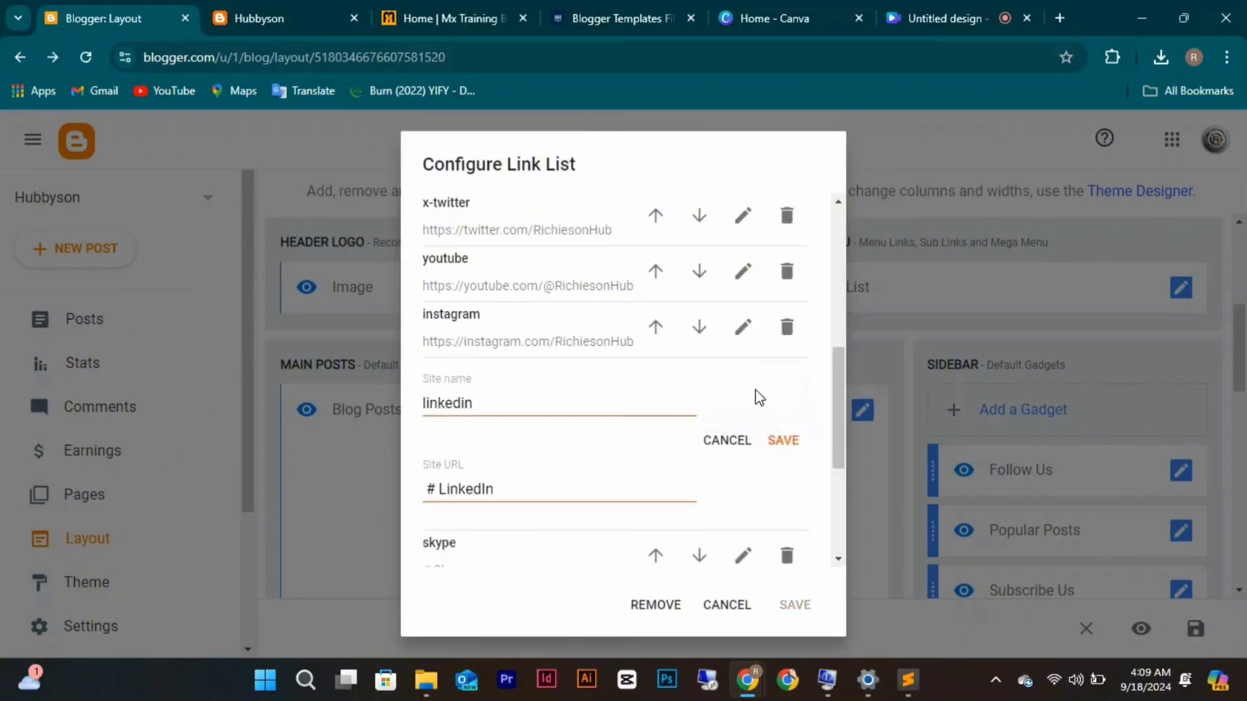
click(551, 495)
key(ctrl+a)
key(ctrl+v)
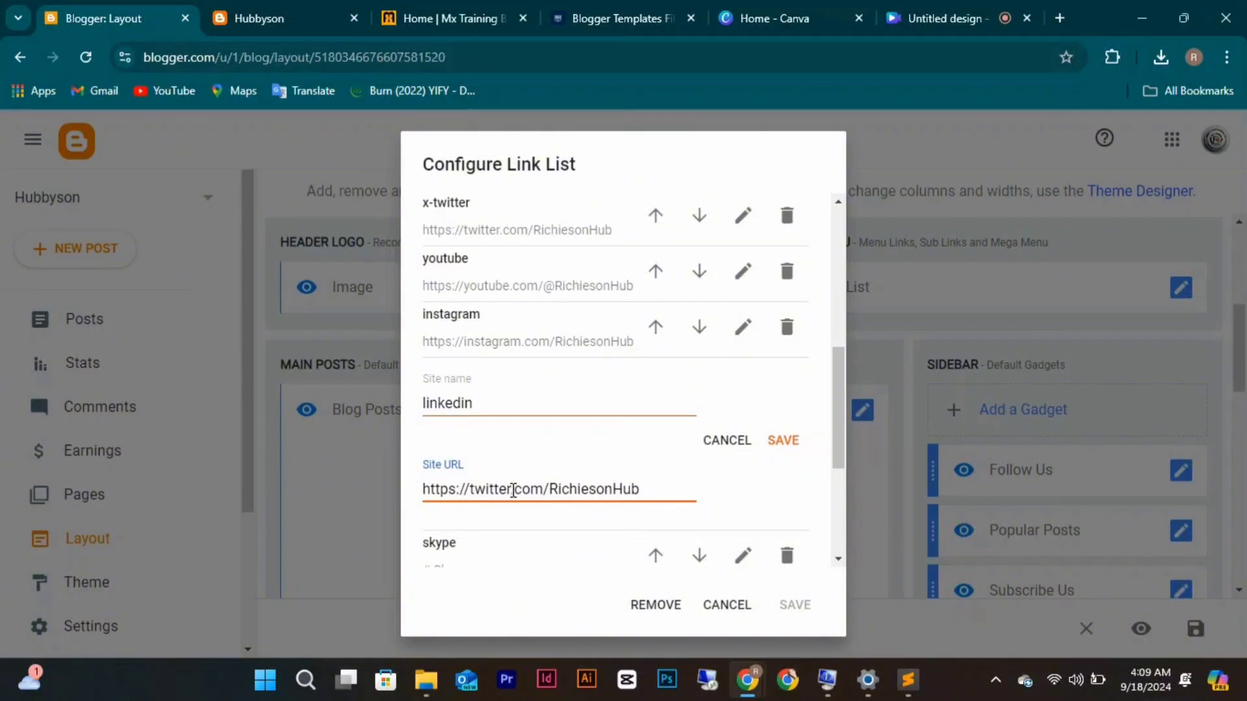
key(BackSpace)
key(BackSpace)
key(BackSpace)
key(BackSpace)
key(BackSpace)
key(BackSpace)
key(BackSpace)
text(Linked)
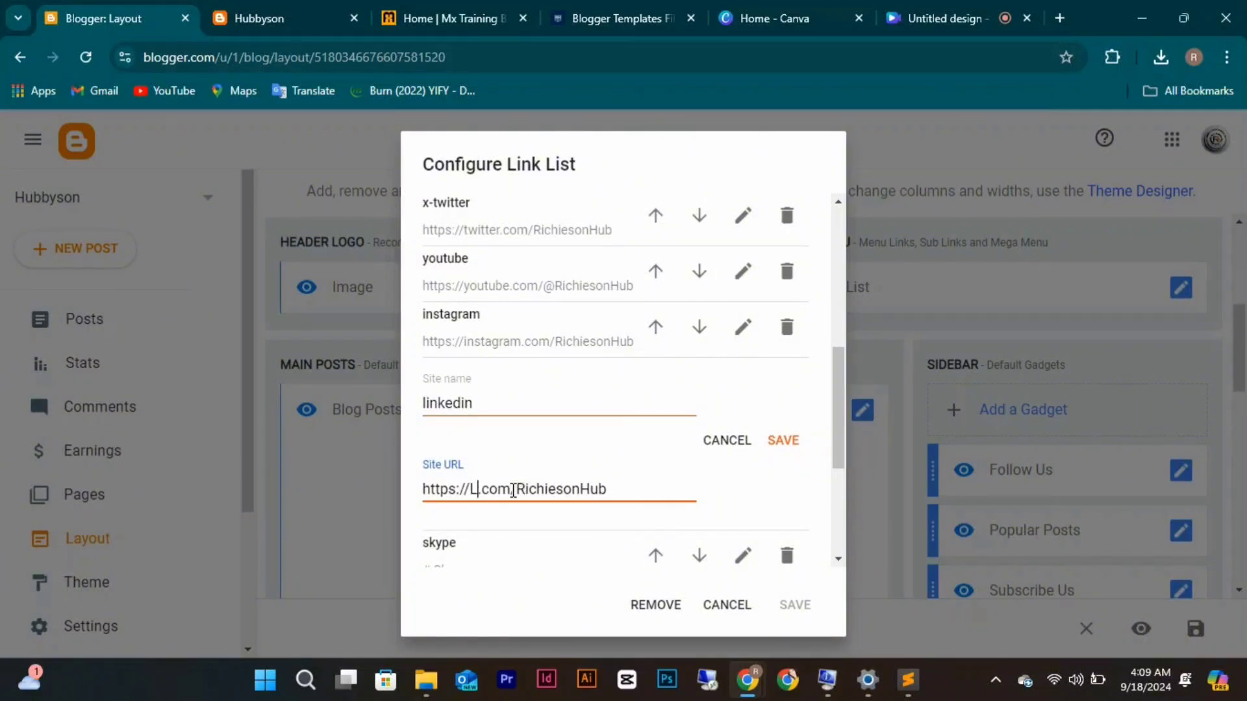
text(In)
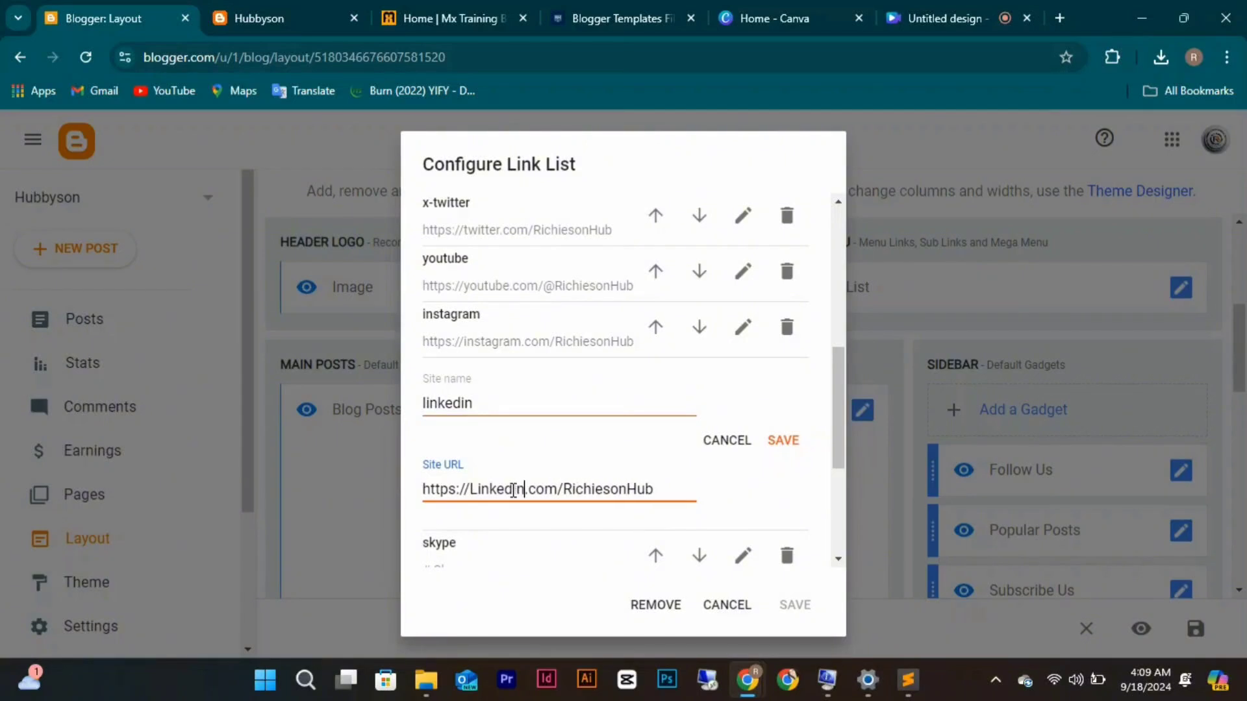
click(557, 491)
text(/)
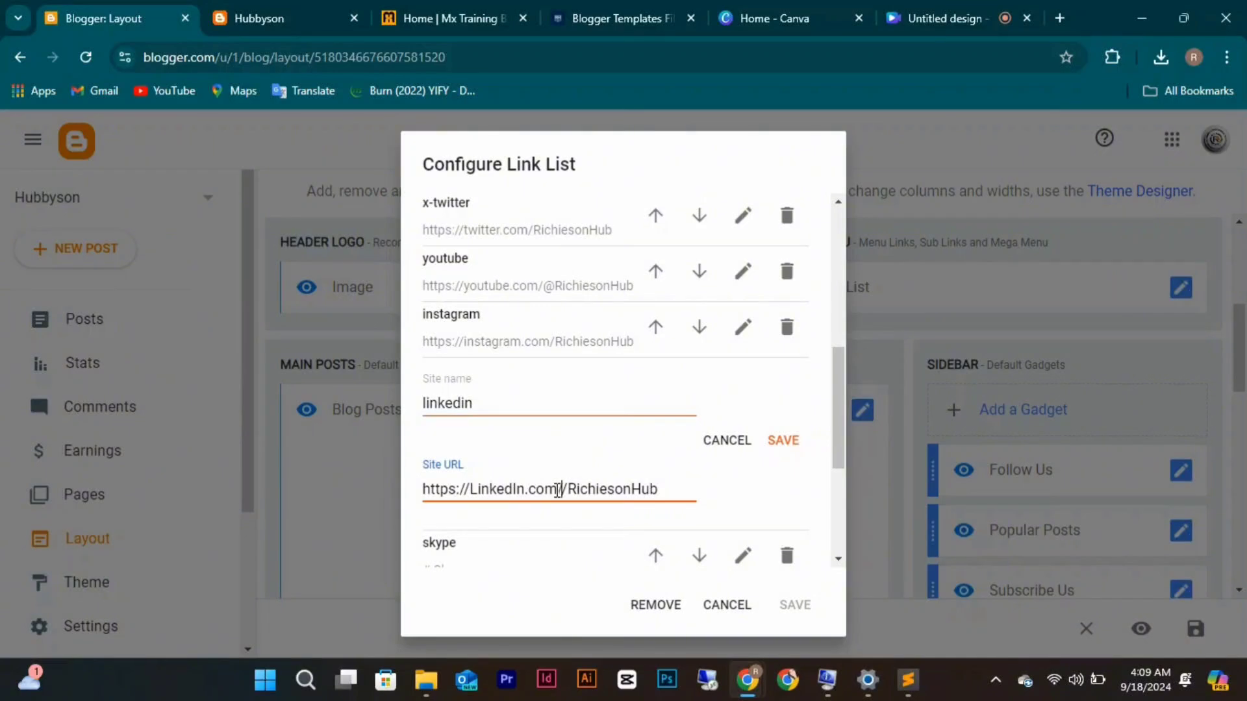
text(in)
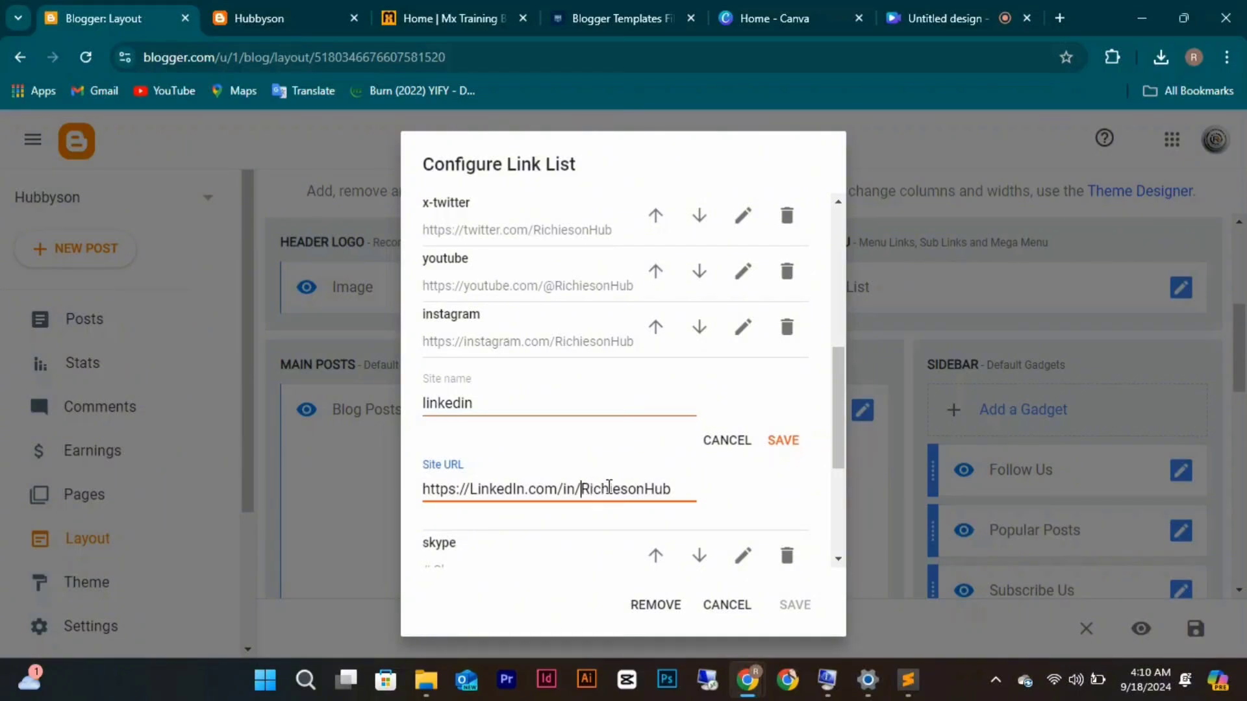
drag(609, 489, 718, 478)
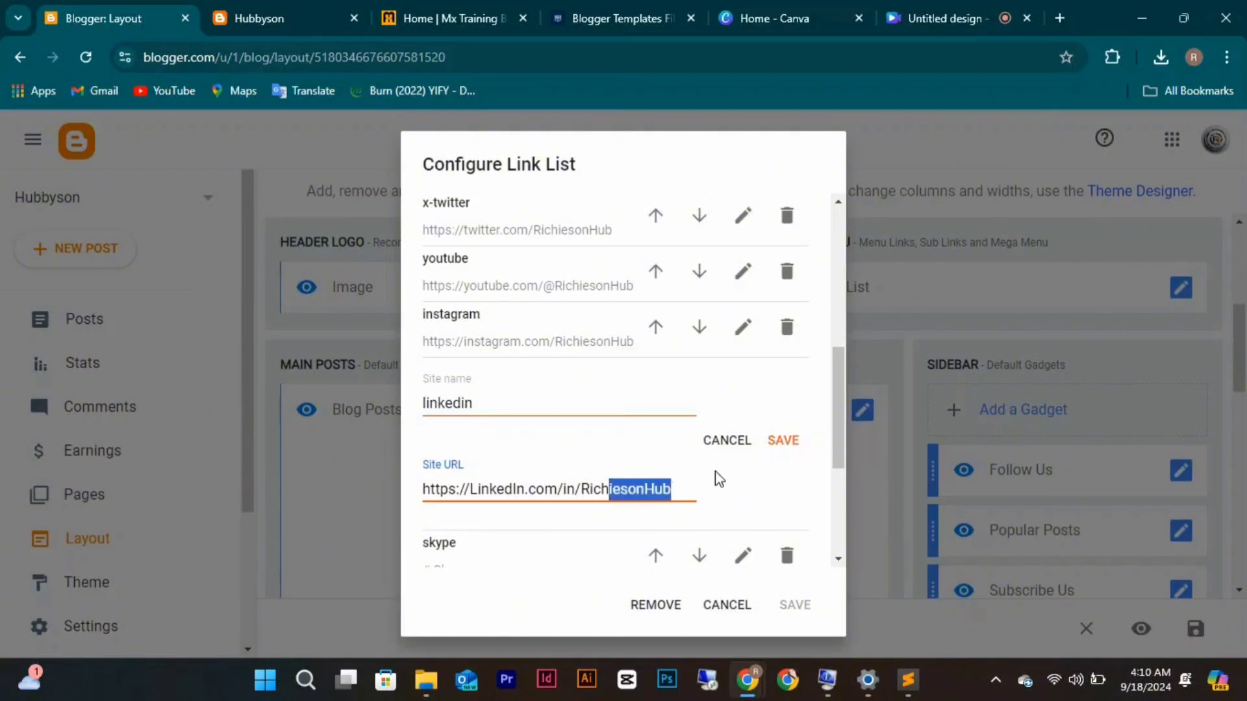
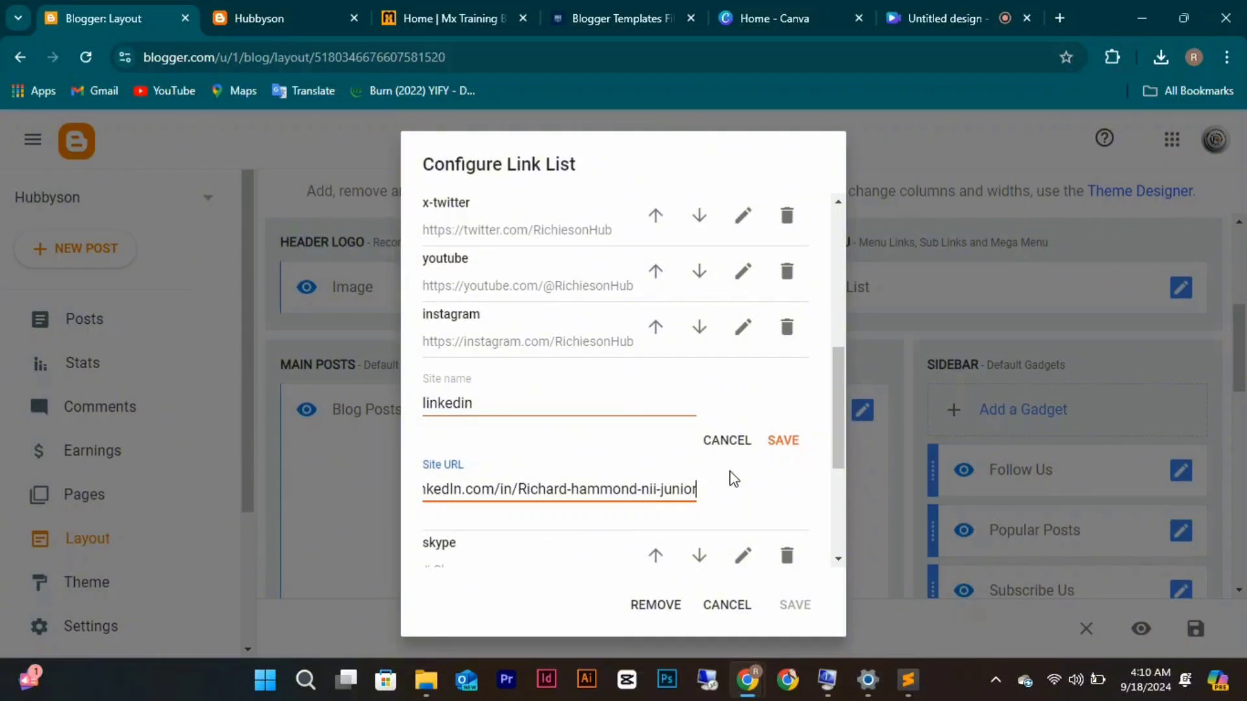
click(775, 447)
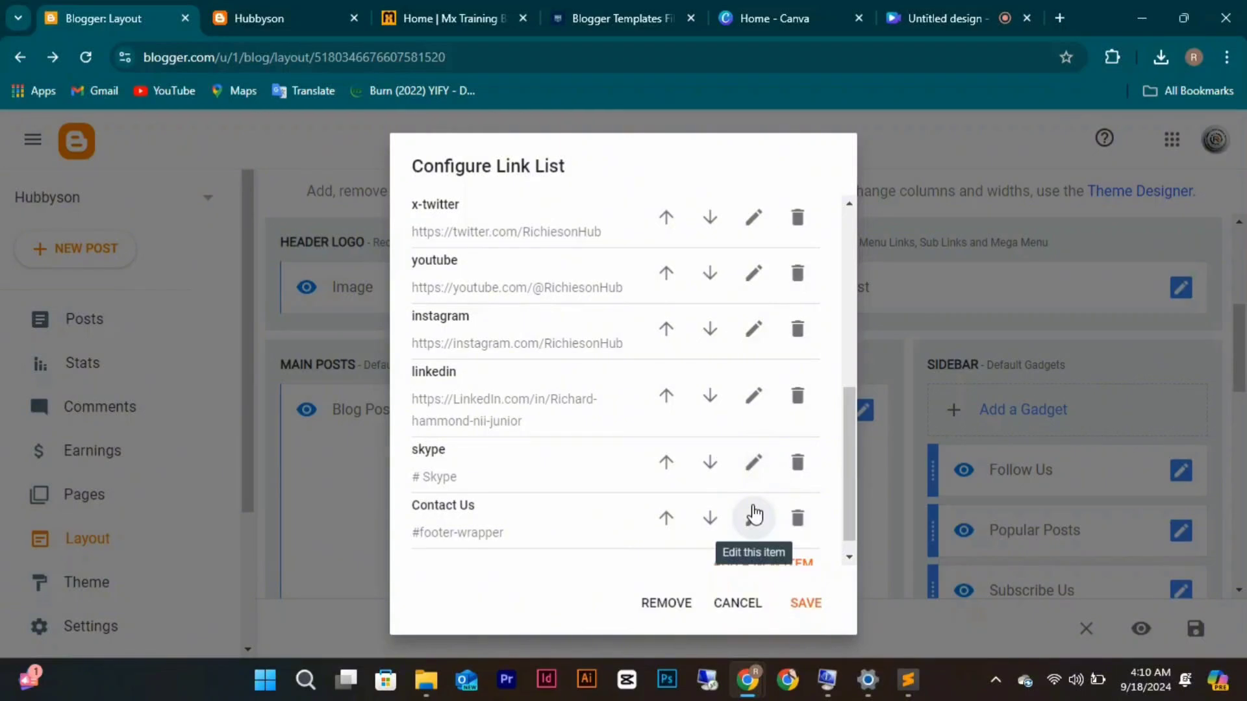
scroll(753, 515, down, 1)
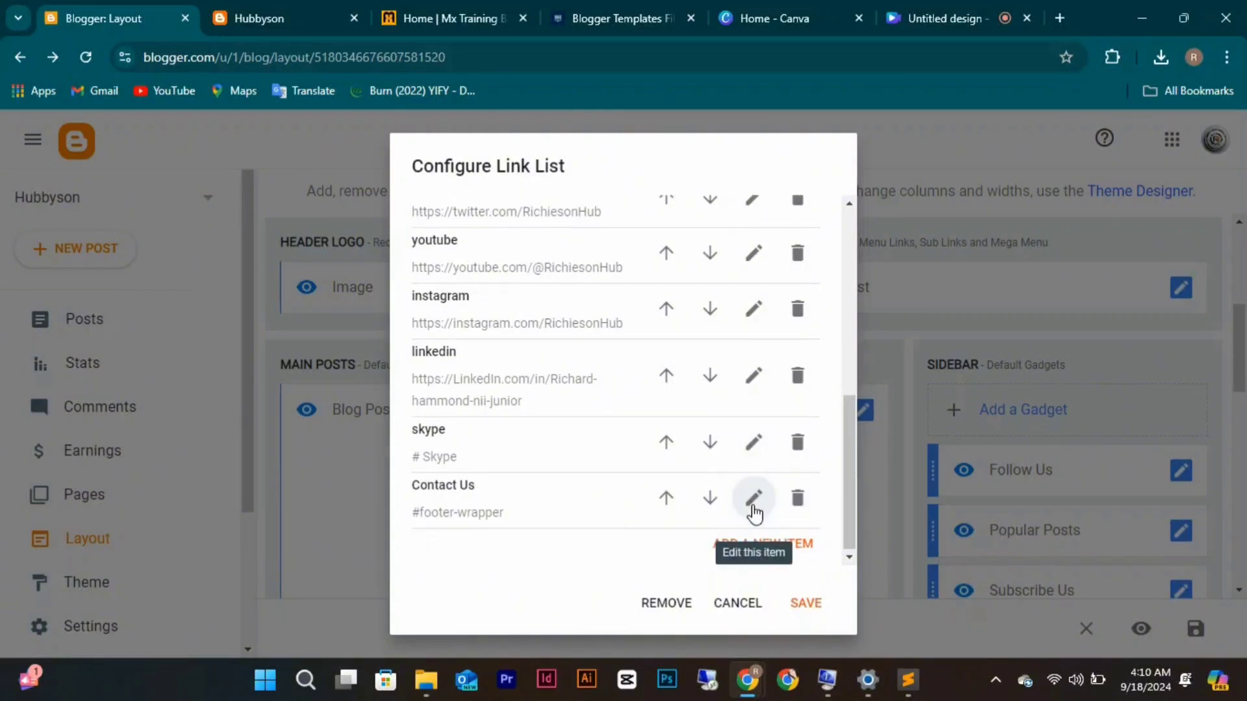
click(806, 604)
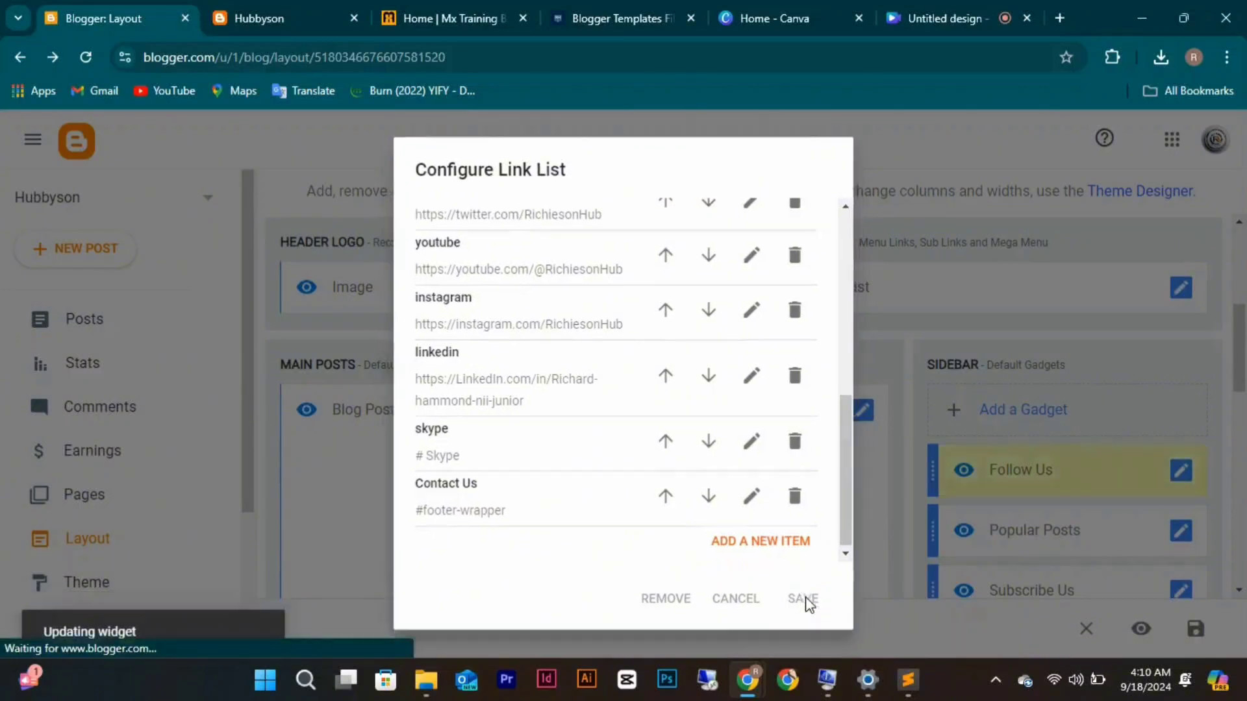
Keep Popular Posts at Last 7 days with a maximum of 4 posts and save the gadget.
scroll(948, 468, down, 2)
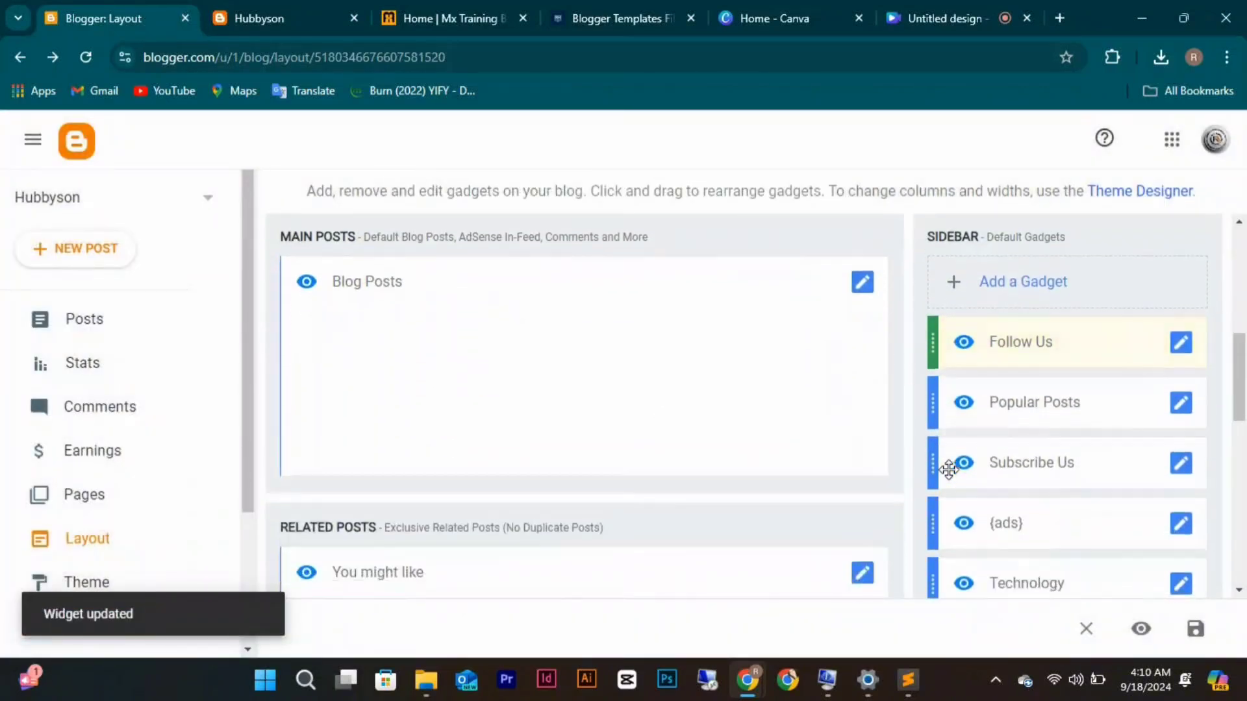
click(1182, 406)
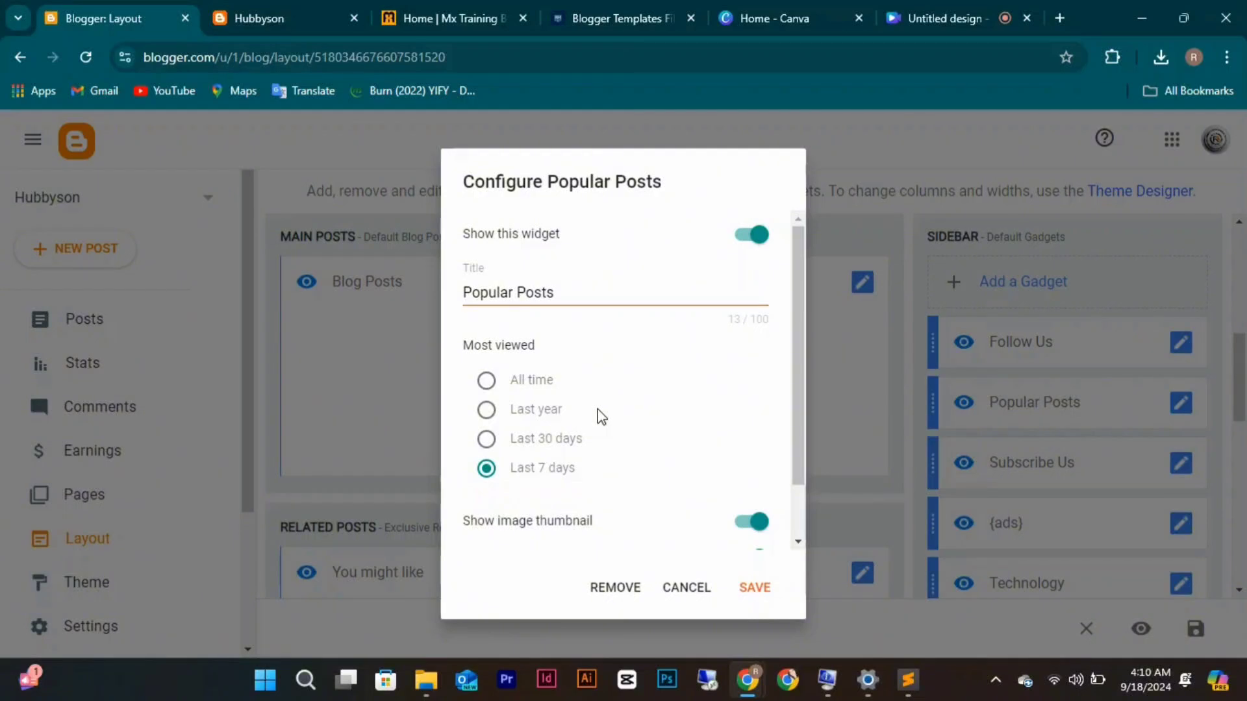
scroll(656, 461, down, 1)
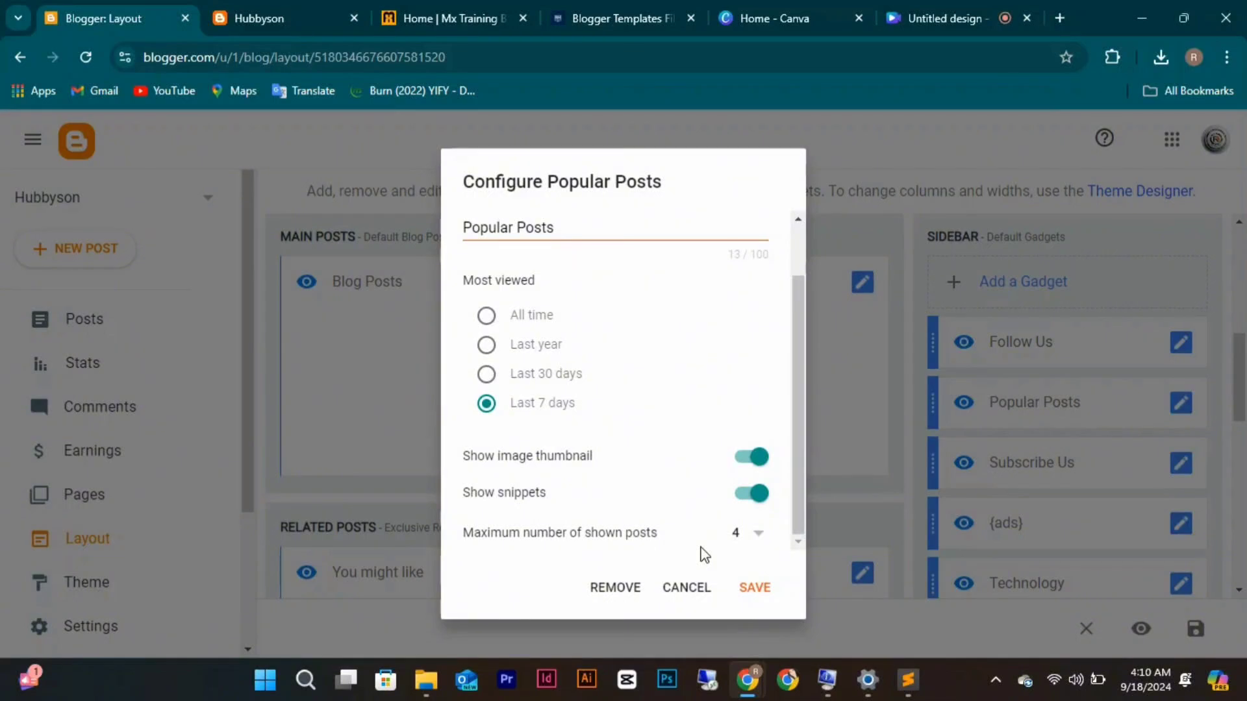
click(759, 535)
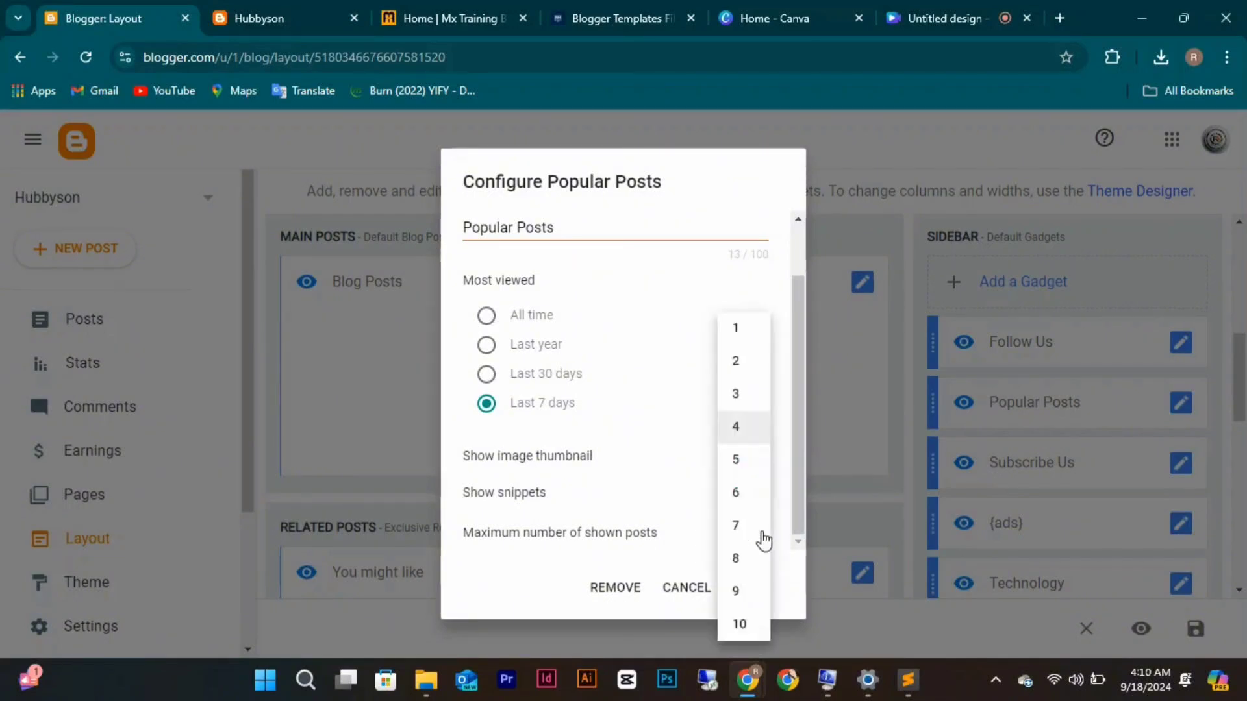
click(669, 541)
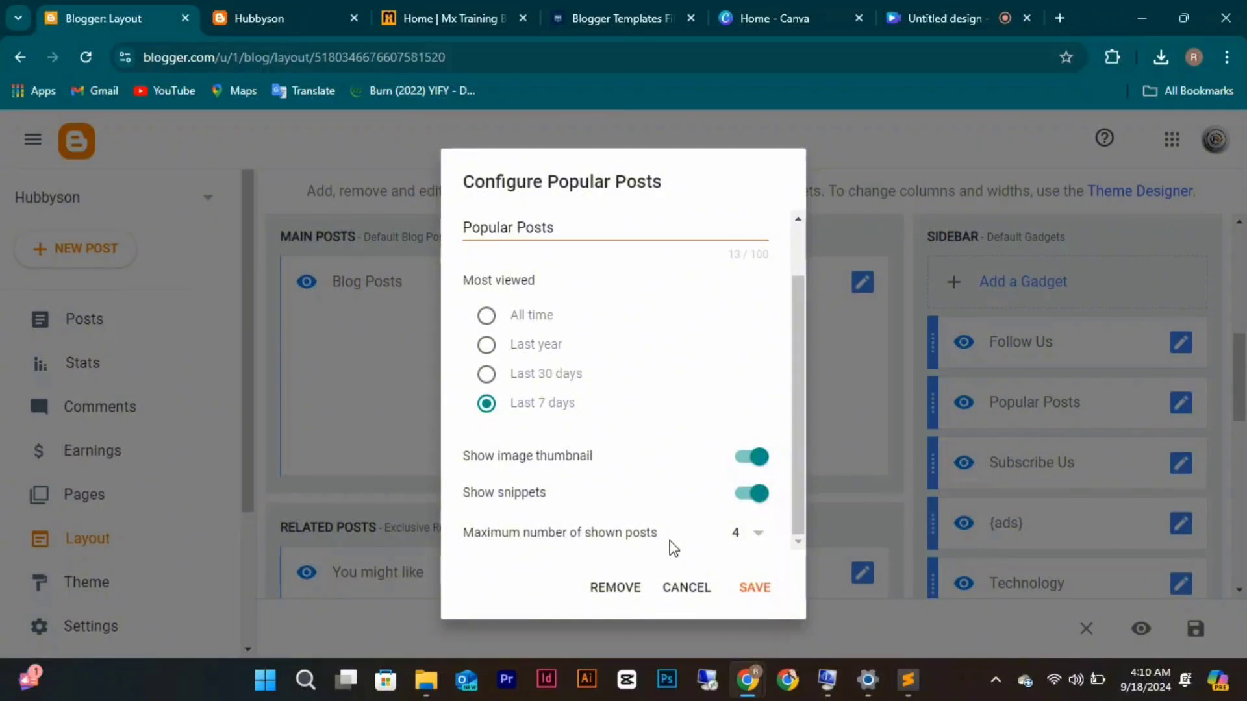
click(747, 588)
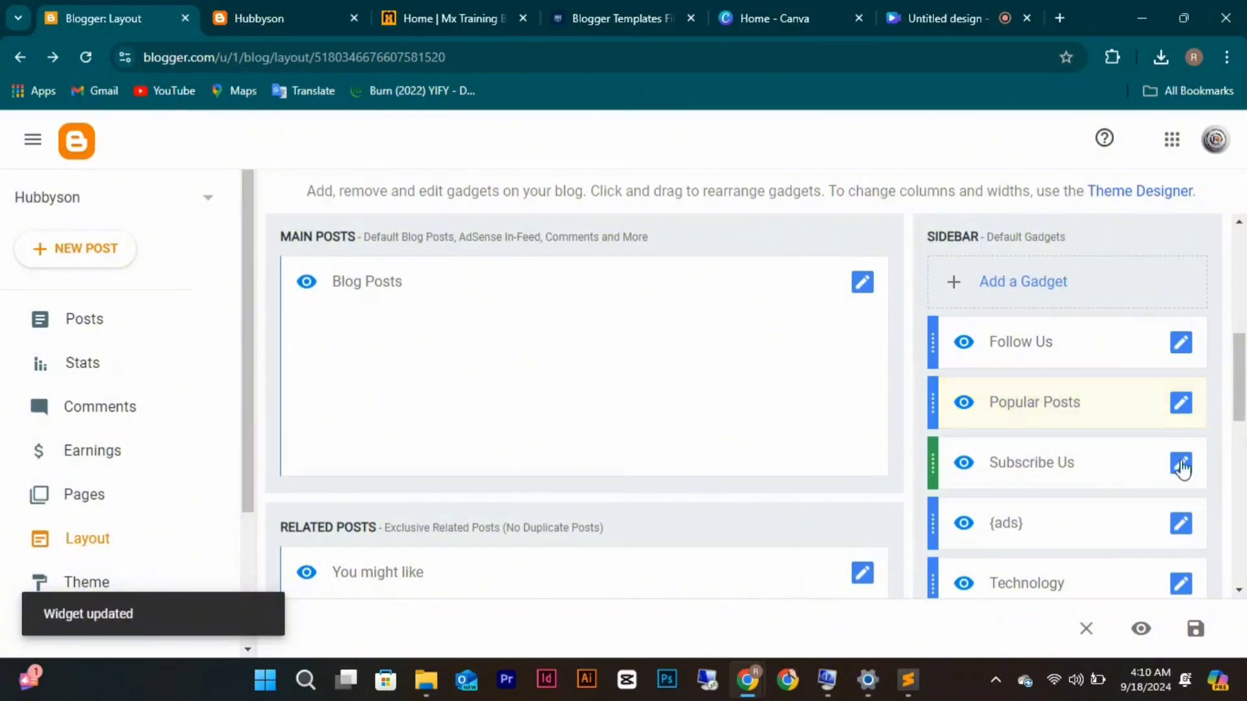
Open the Subscribe Us HTML/JavaScript gadget showing its YouTube embed code, then open a new browser tab.
click(1181, 464)
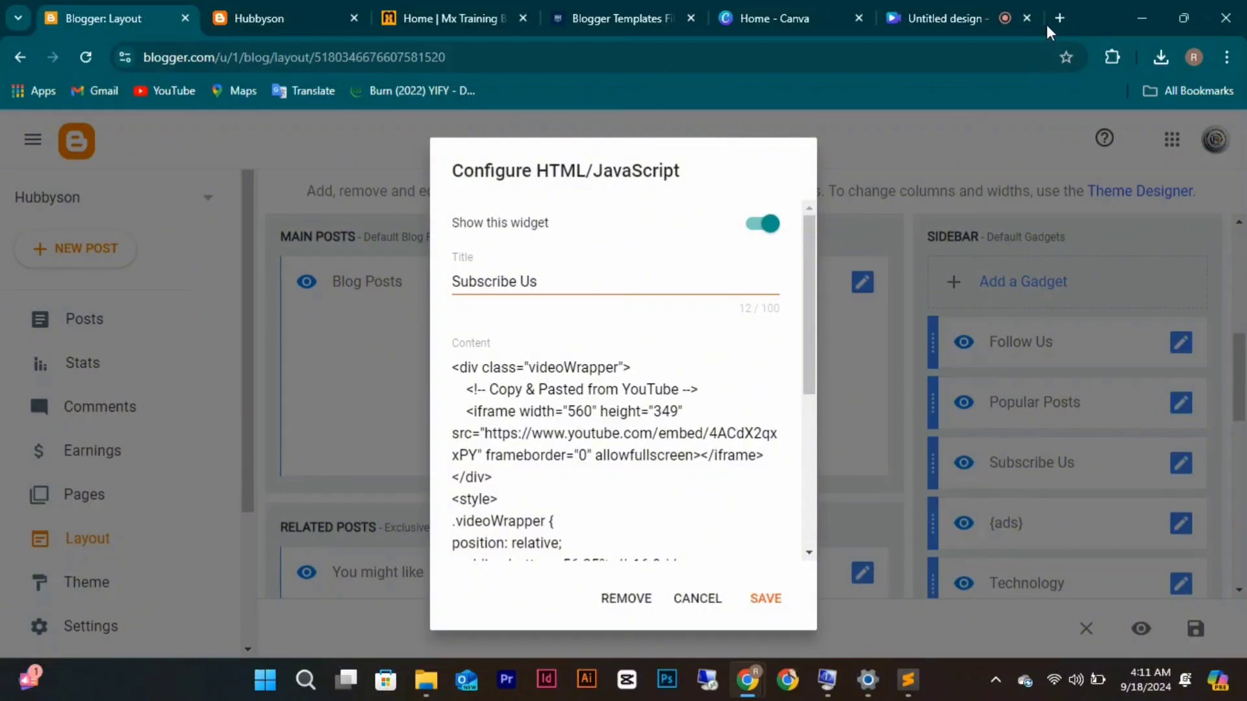
click(1063, 17)
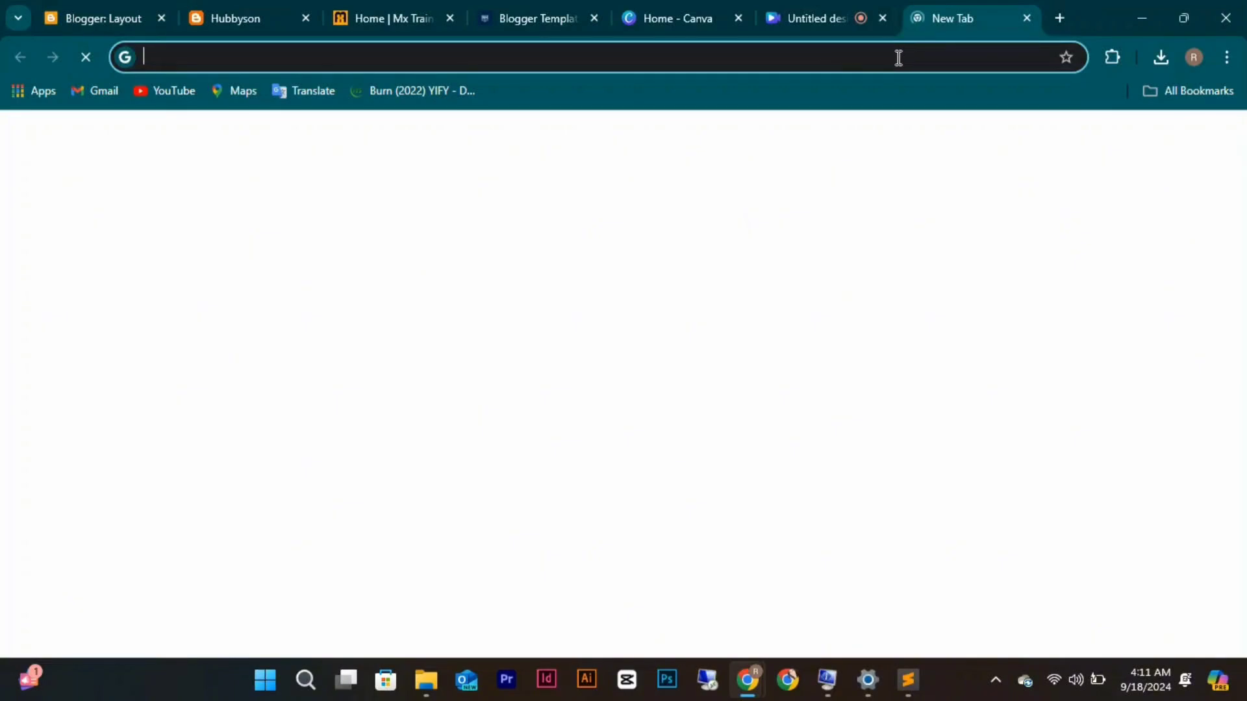
Load youtube.com in the new tab by entering 'youtube' in the address bar.
click(898, 58)
text(youtu)
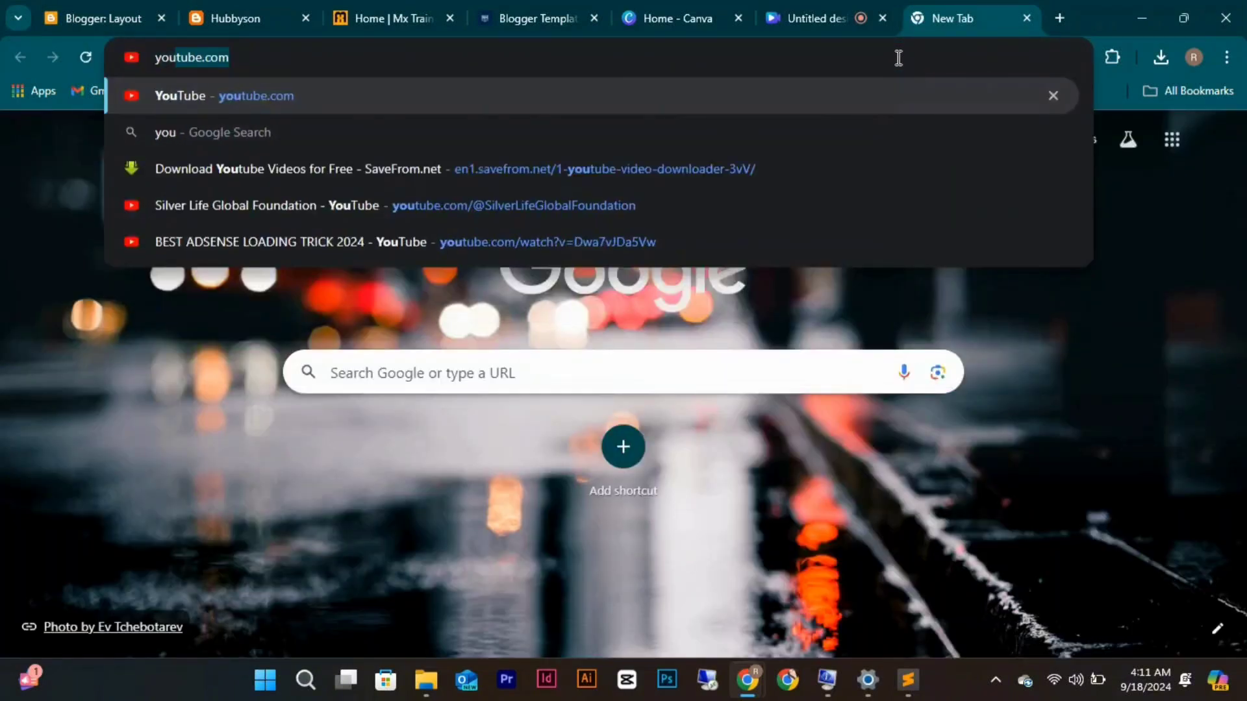
text(be.com)
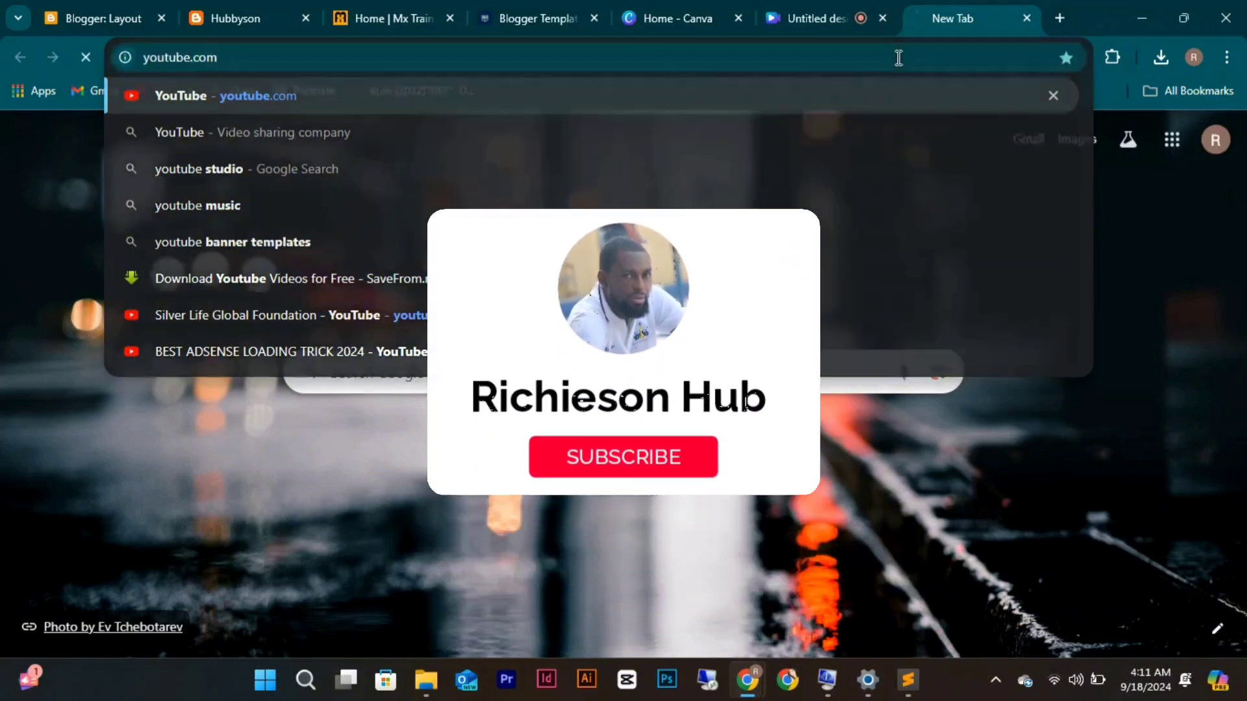
key(Return)
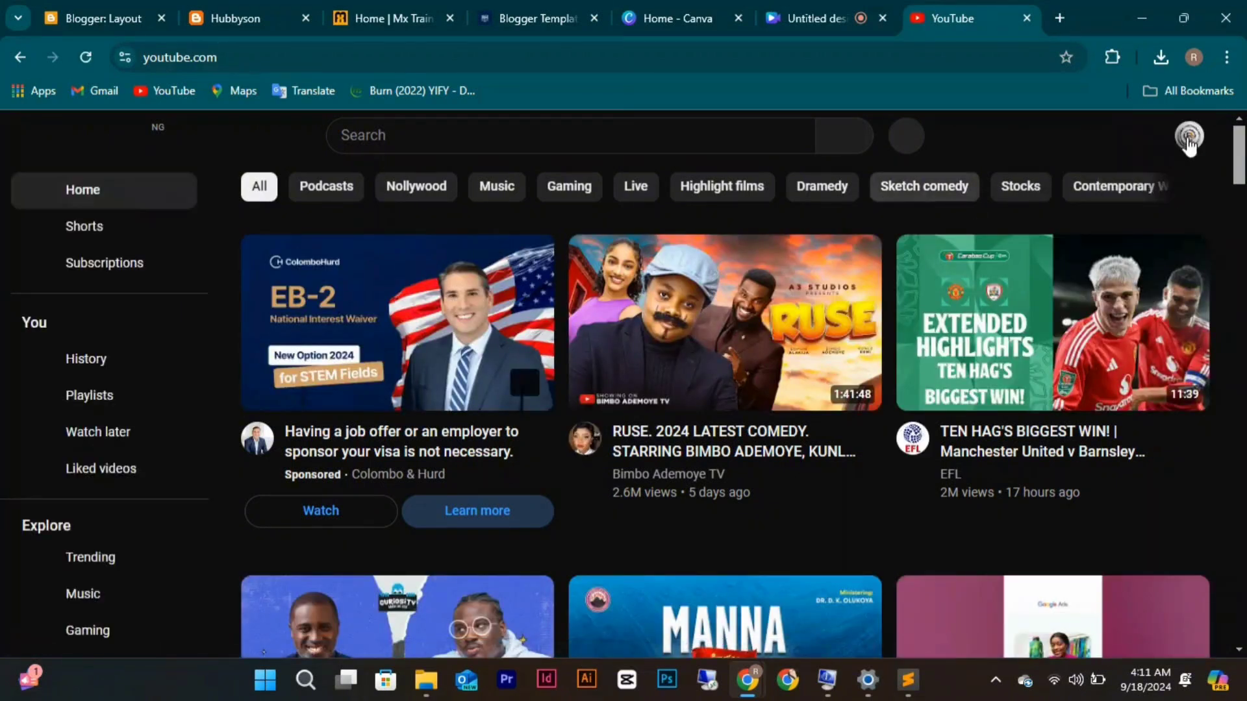
Look over the account menu and home feed, then open the You page and reopen the account menu.
click(1189, 137)
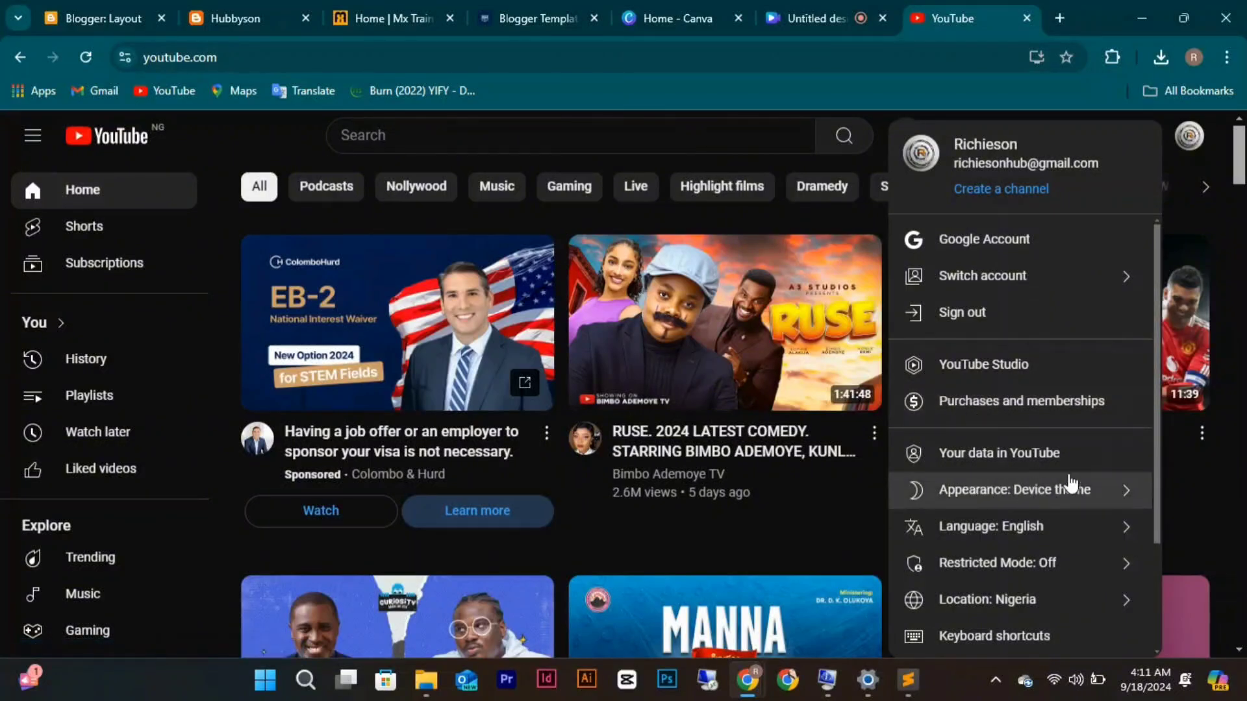
scroll(1070, 484, down, 3)
scroll(1072, 480, up, 3)
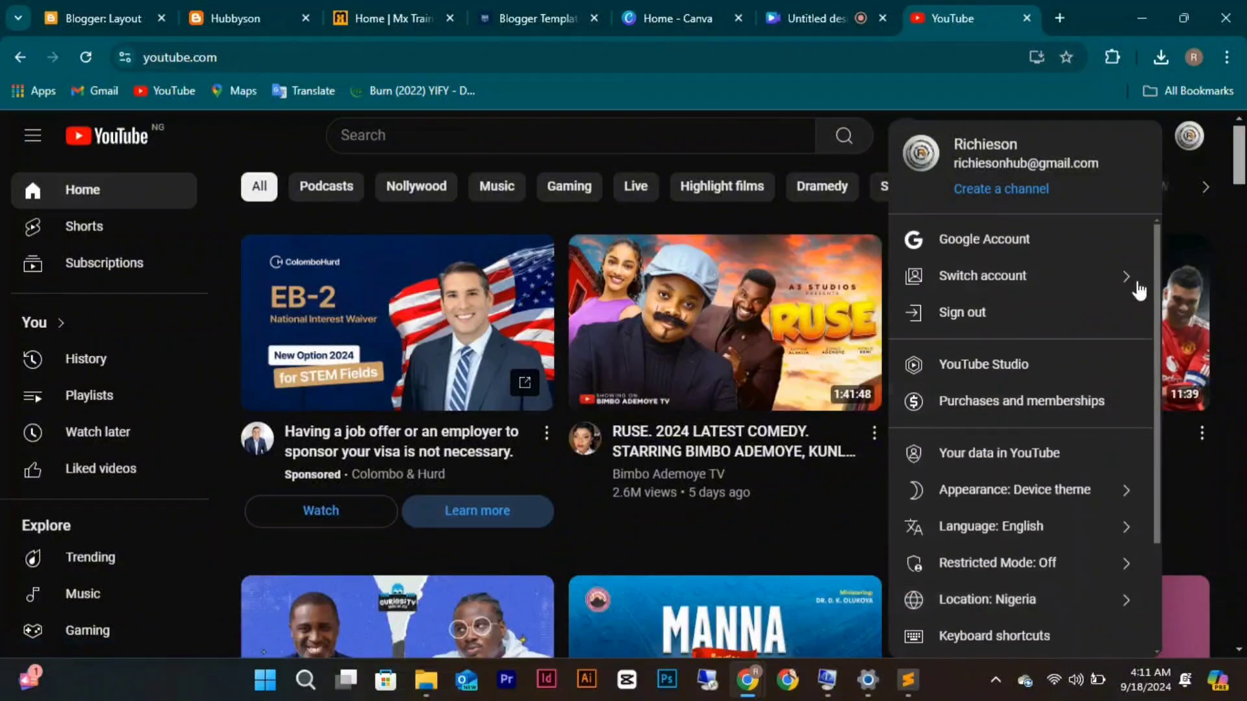
click(871, 147)
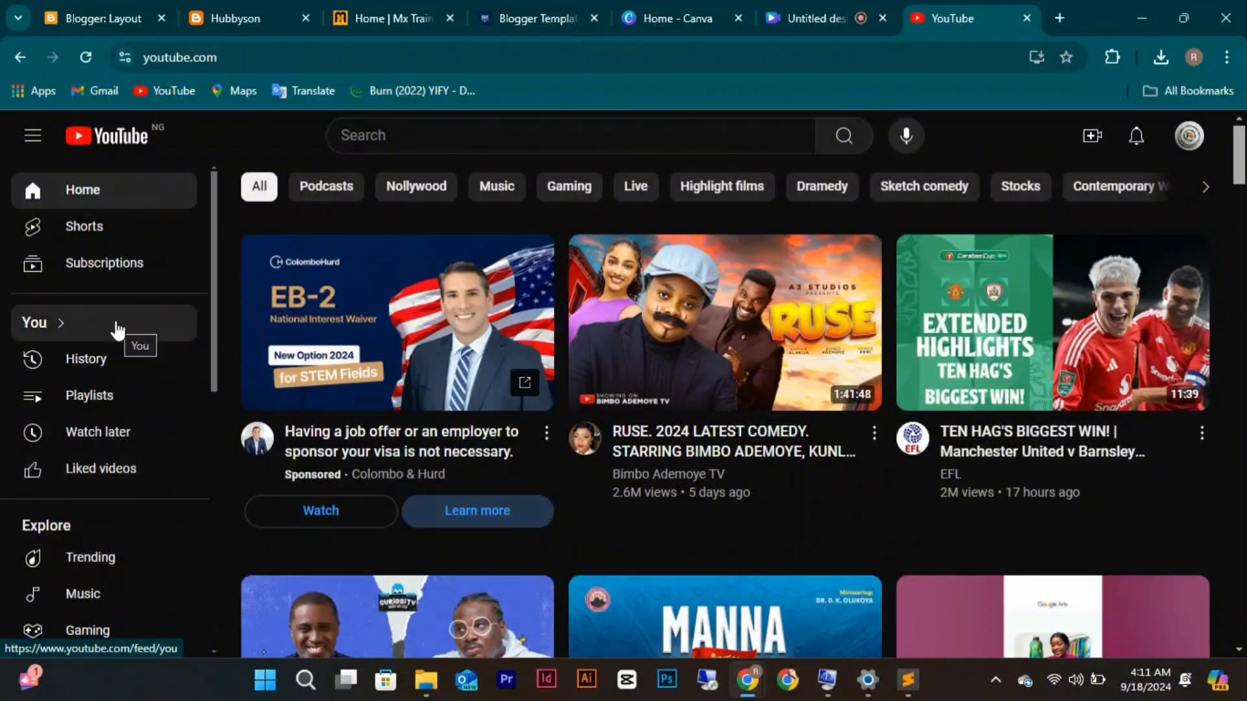
scroll(116, 326, down, 5)
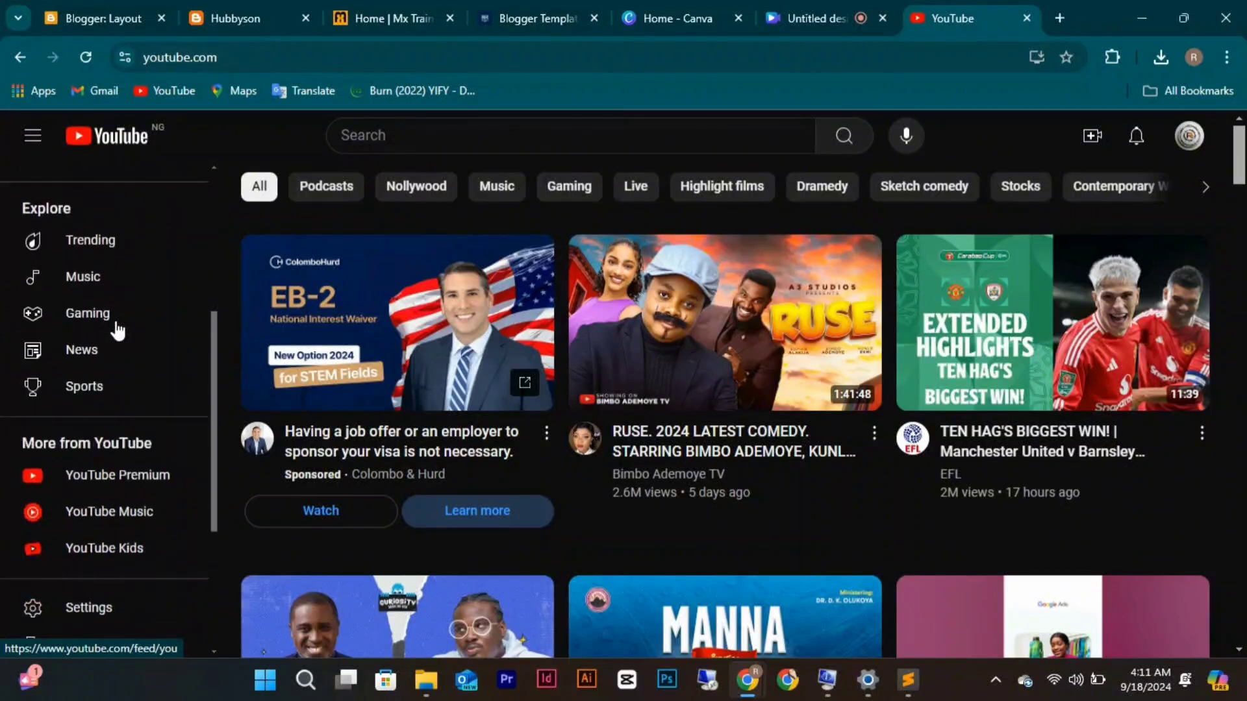
scroll(117, 330, down, 4)
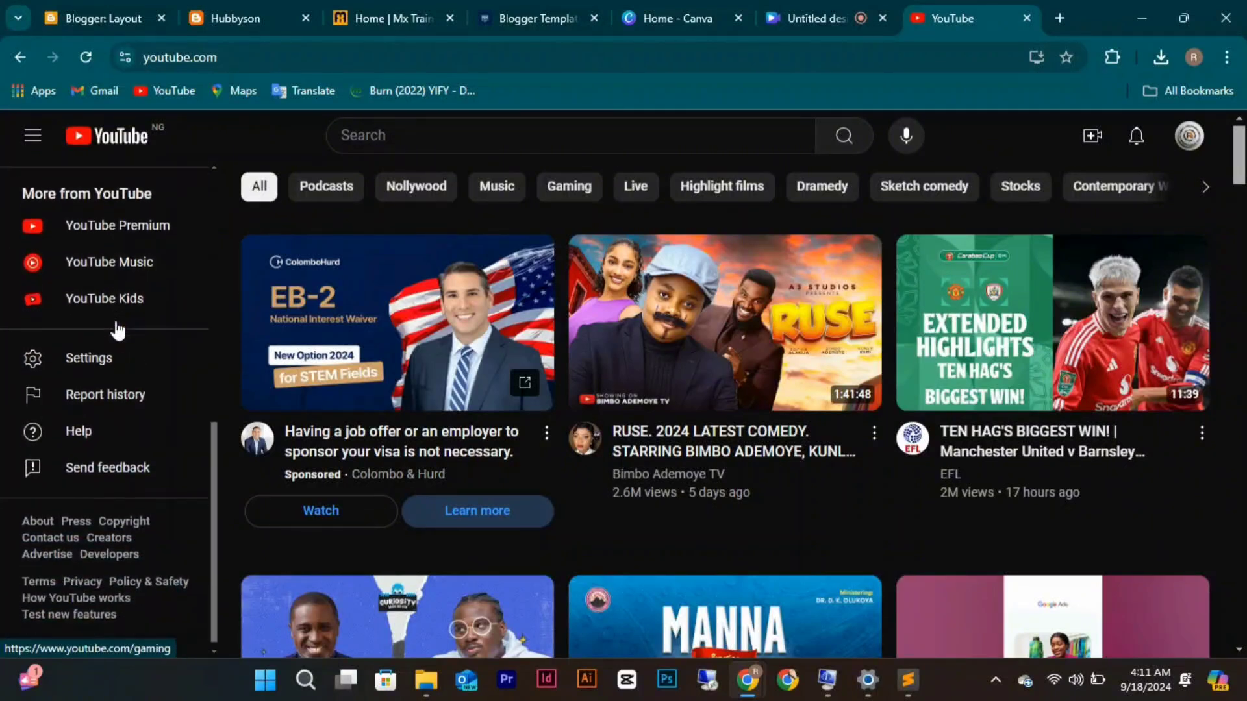
scroll(117, 330, up, 9)
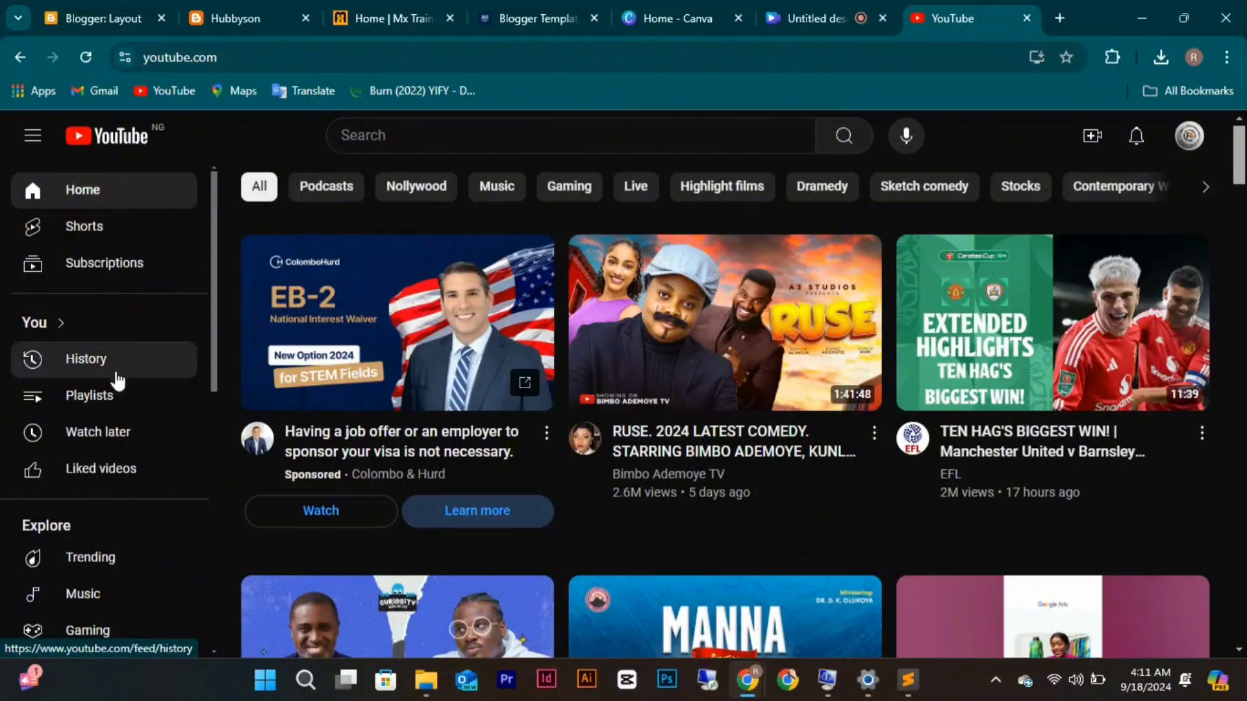
click(57, 325)
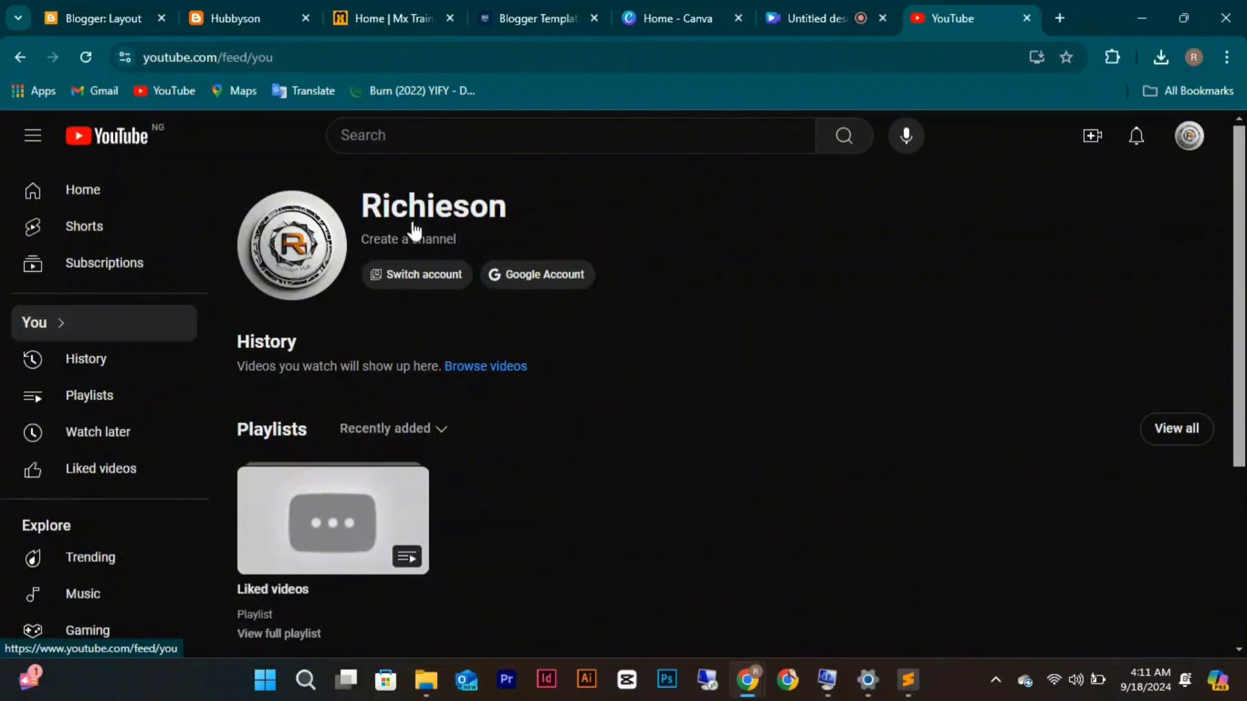
scroll(488, 225, down, 4)
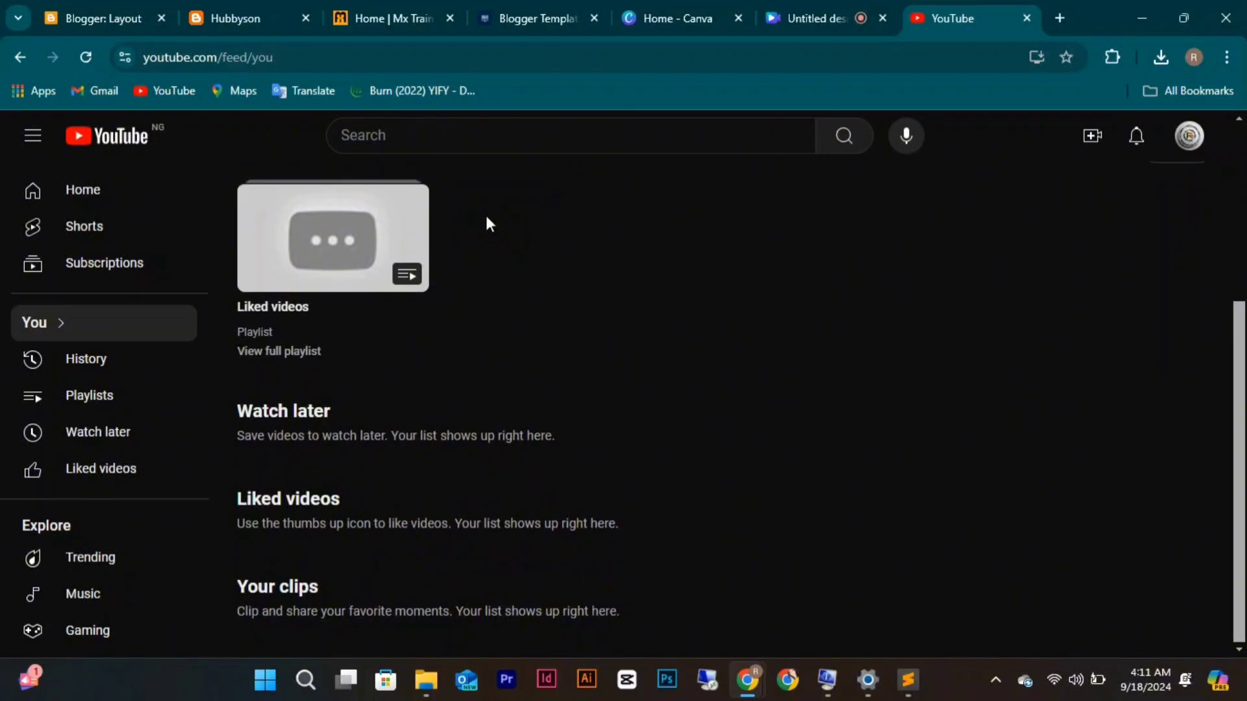
click(1181, 152)
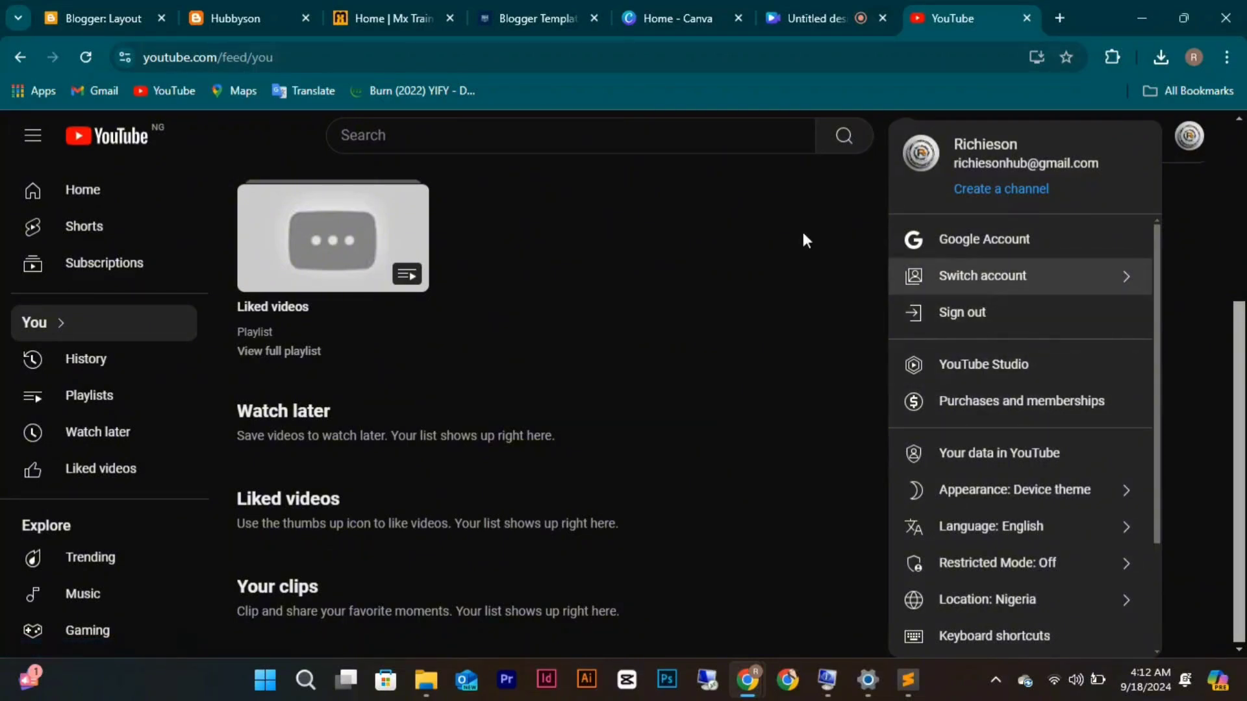
Search YouTube for 'Richiesonhub', open the Richieson Hub channel and subscribe to it.
click(582, 146)
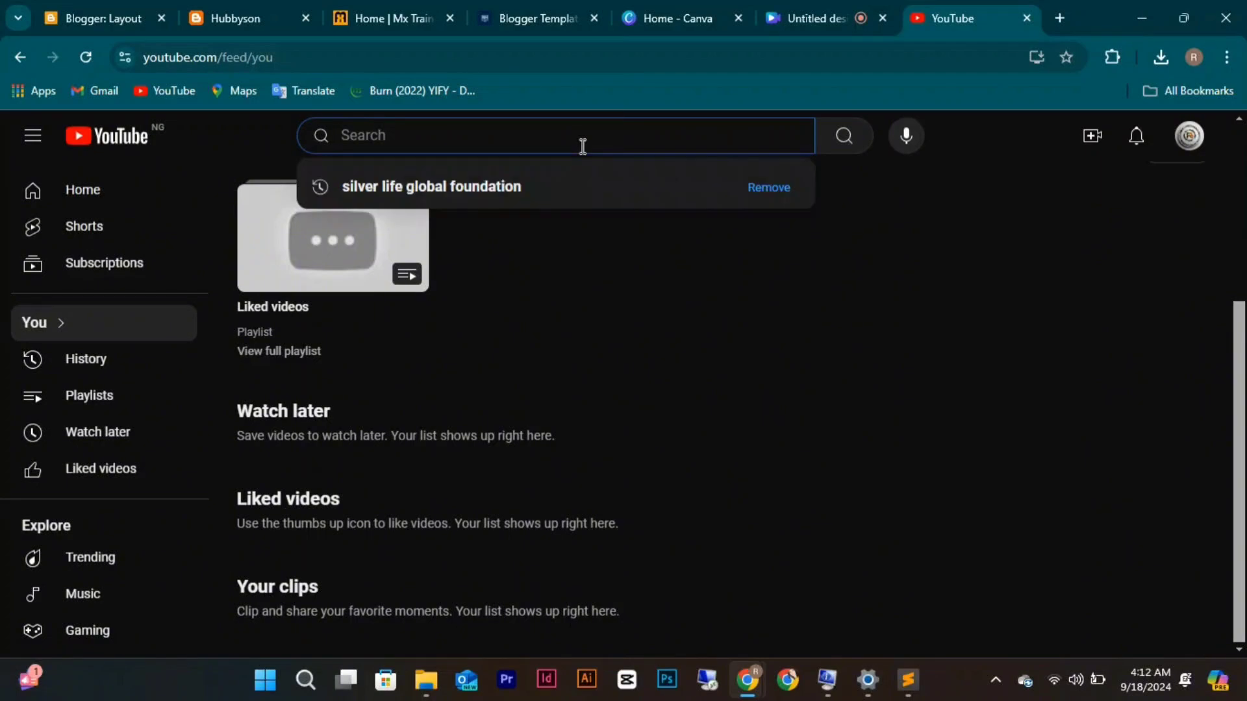
text(Ri)
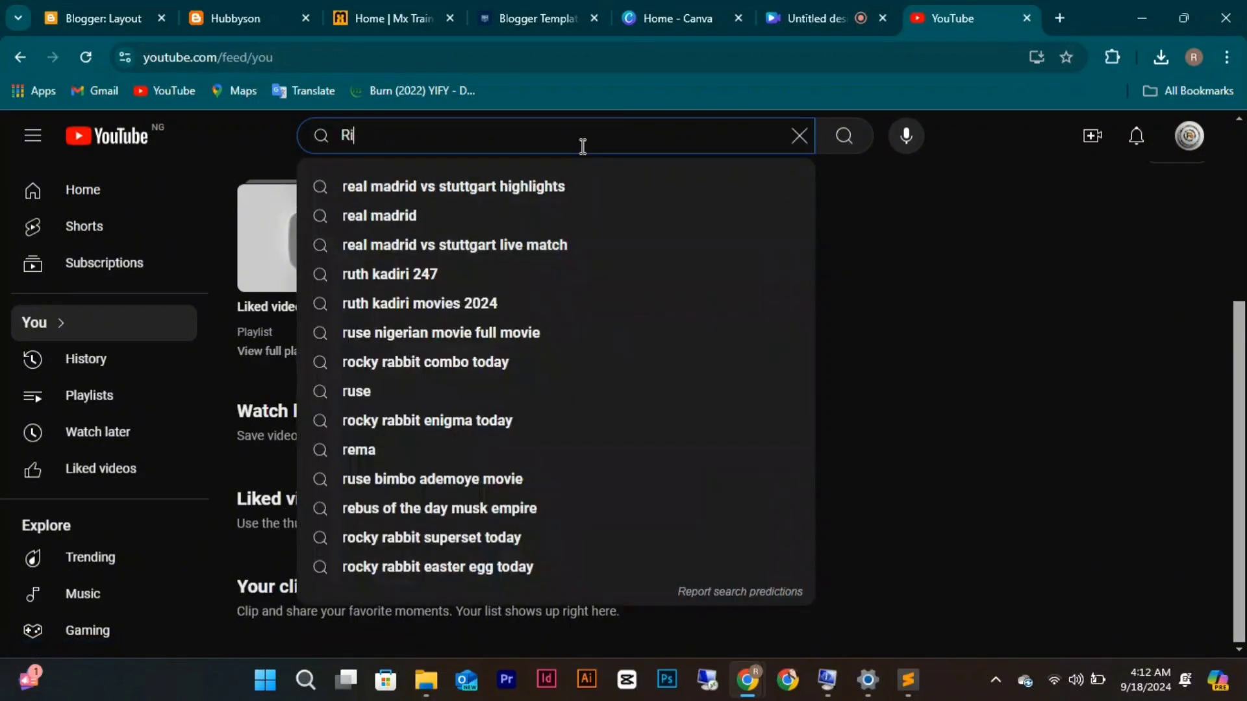
text(chieson)
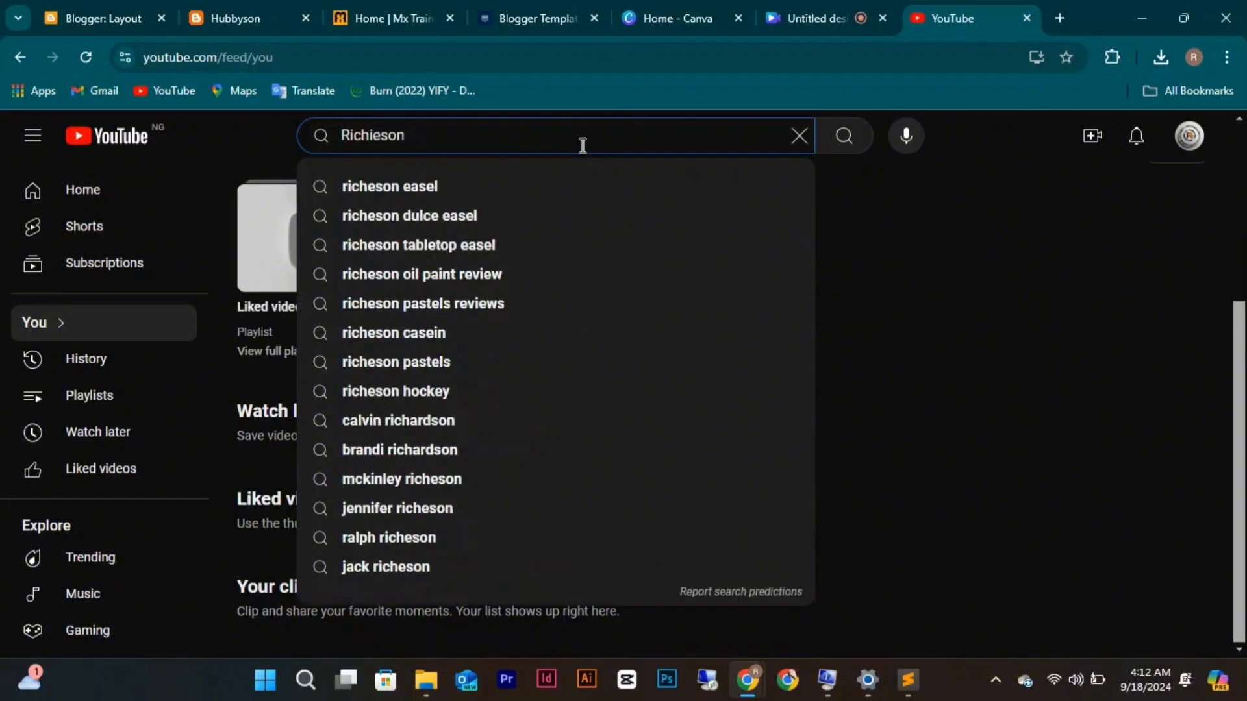
text(hub)
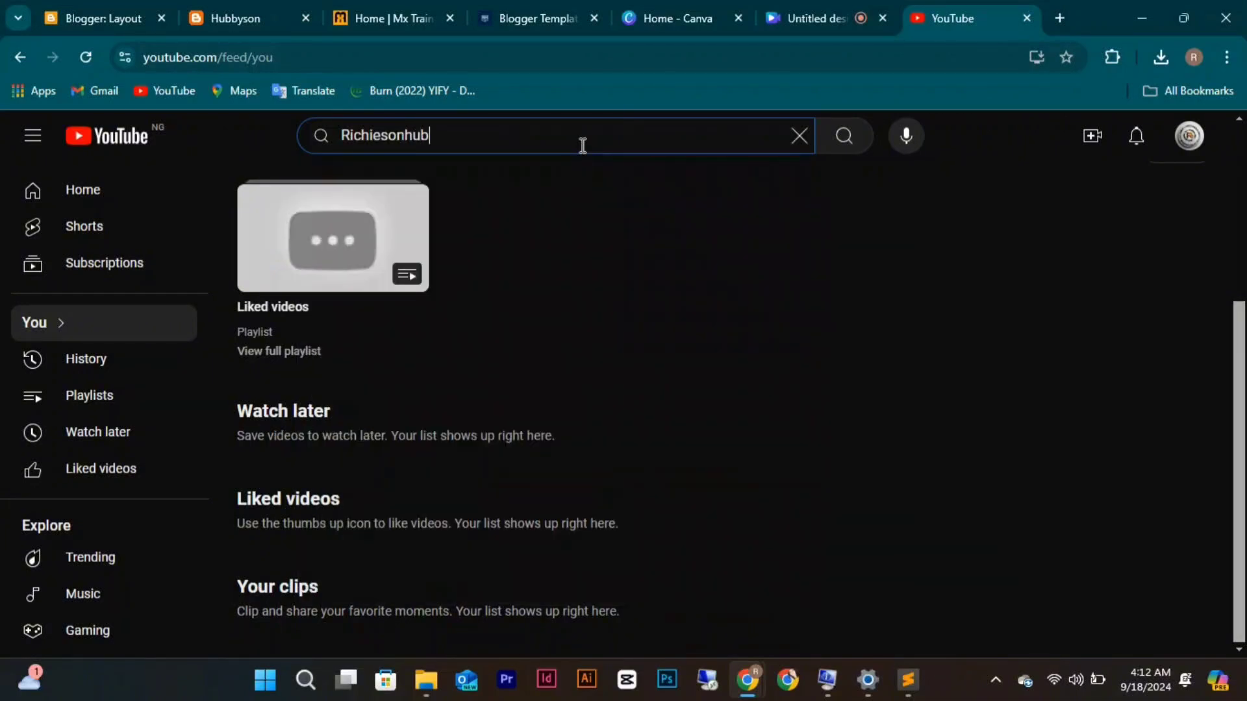
key(Return)
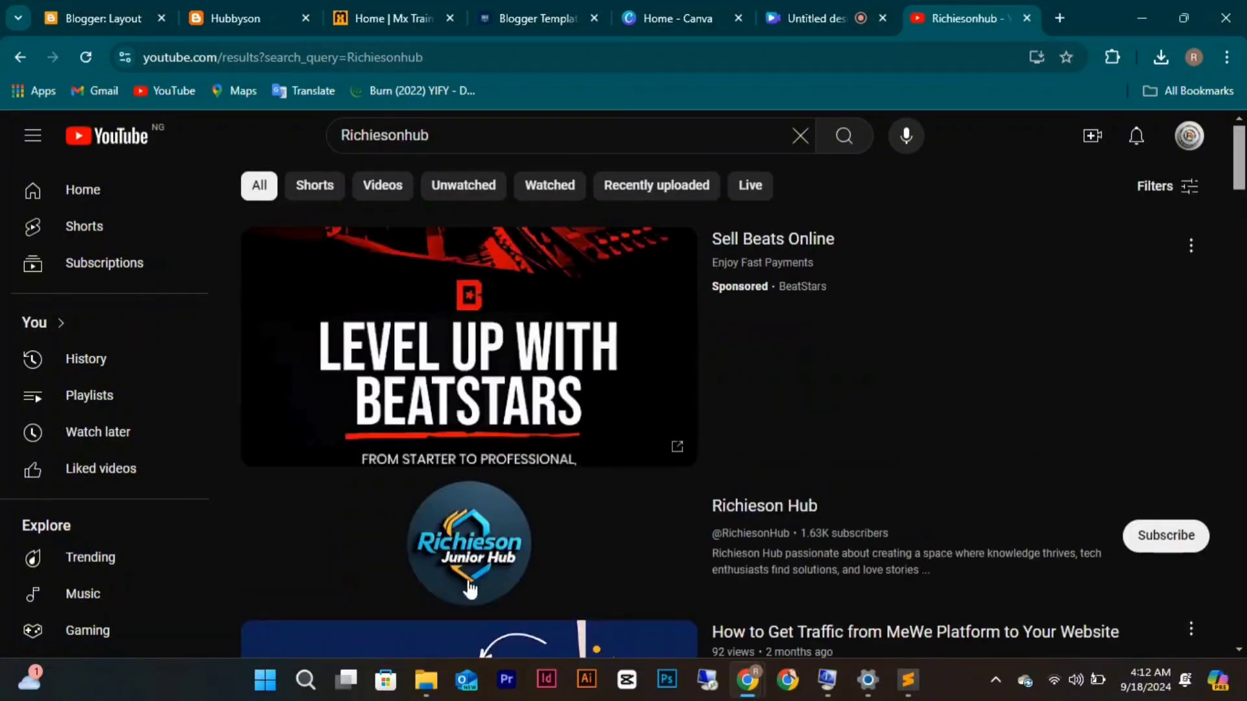
click(733, 516)
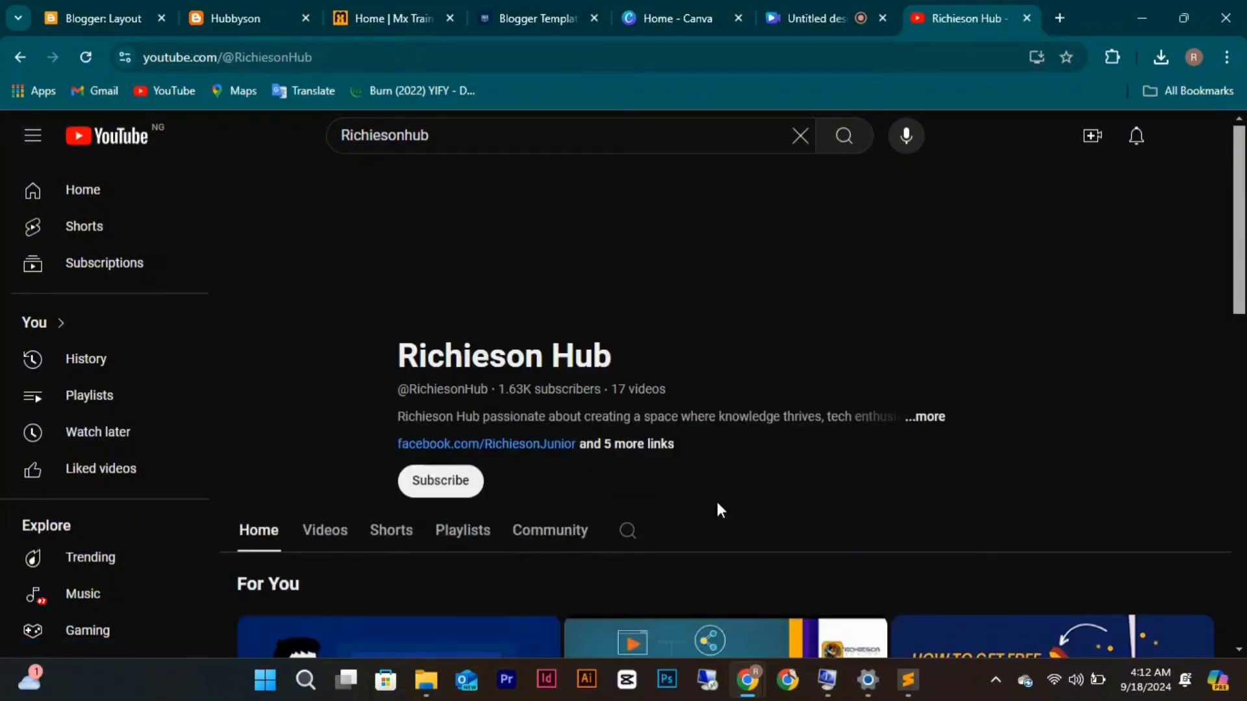
scroll(535, 380, down, 1)
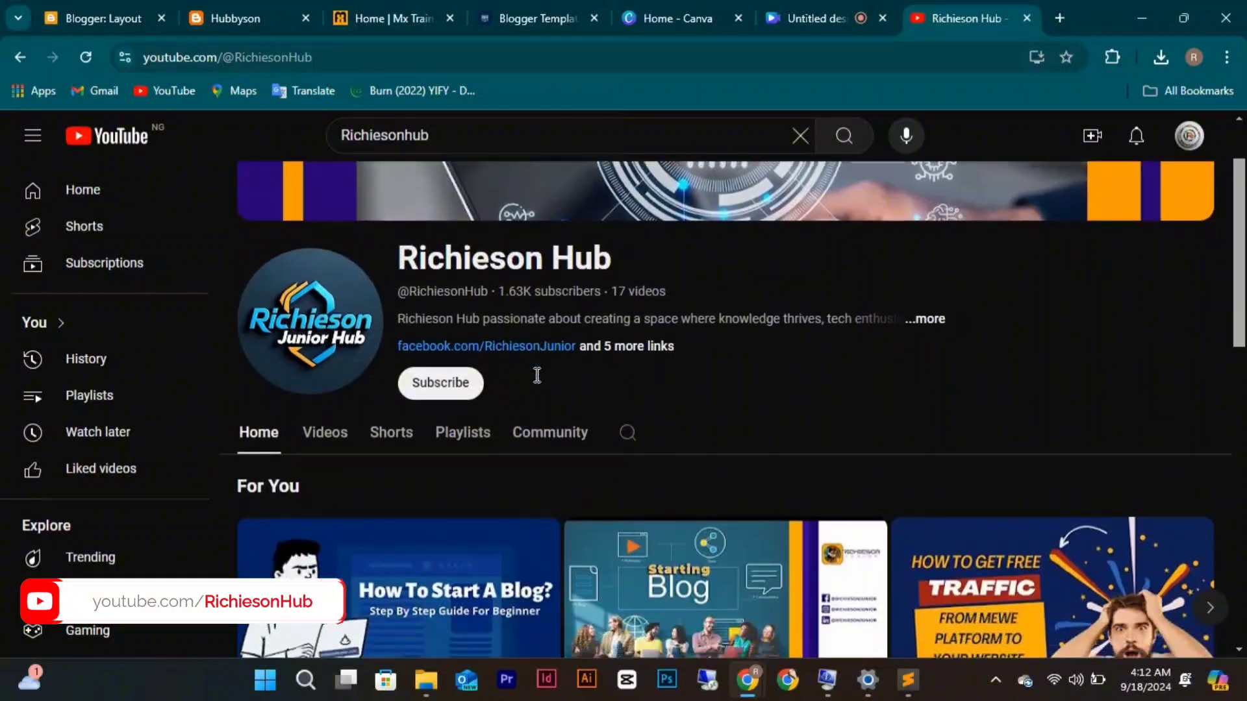
click(451, 389)
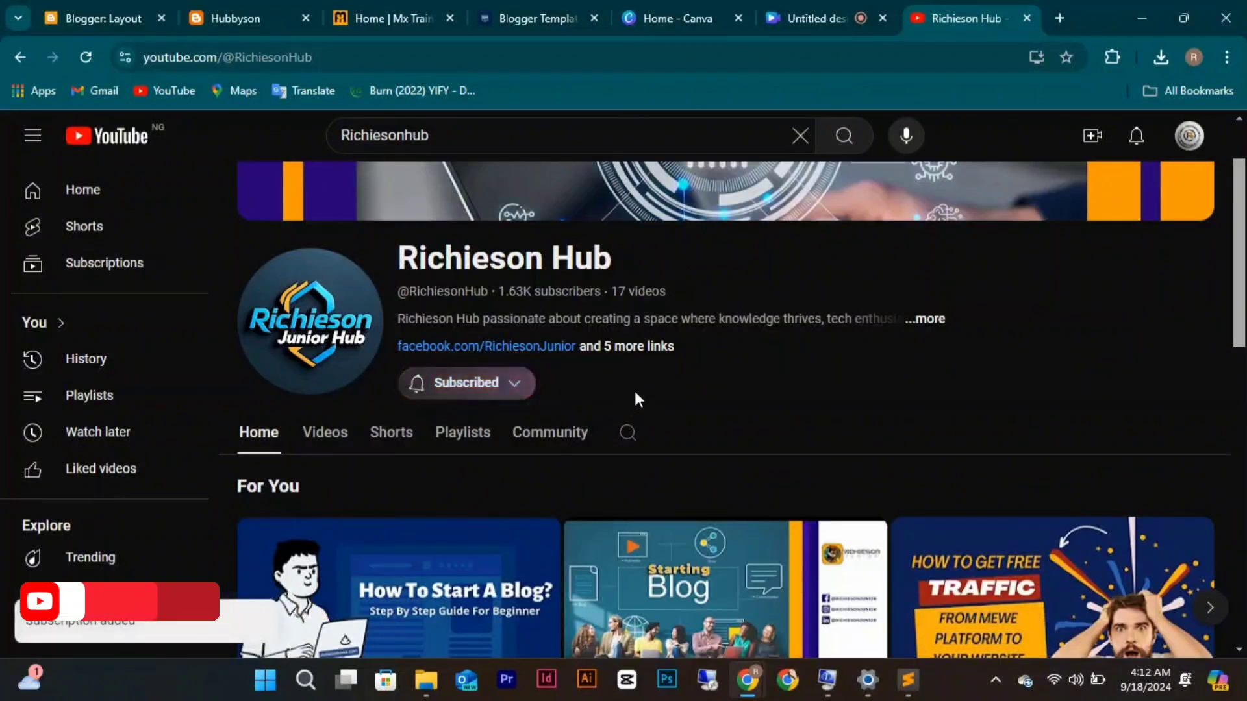
scroll(634, 391, down, 1)
scroll(636, 394, down, 1)
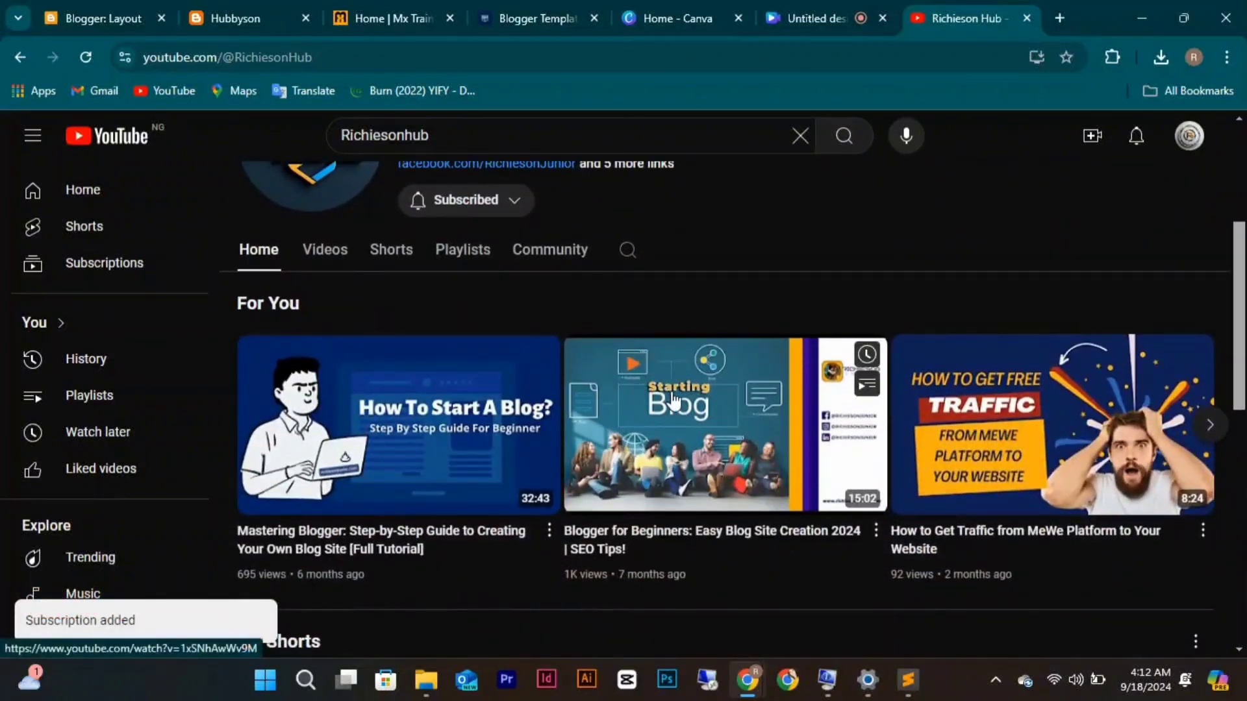
scroll(730, 409, down, 1)
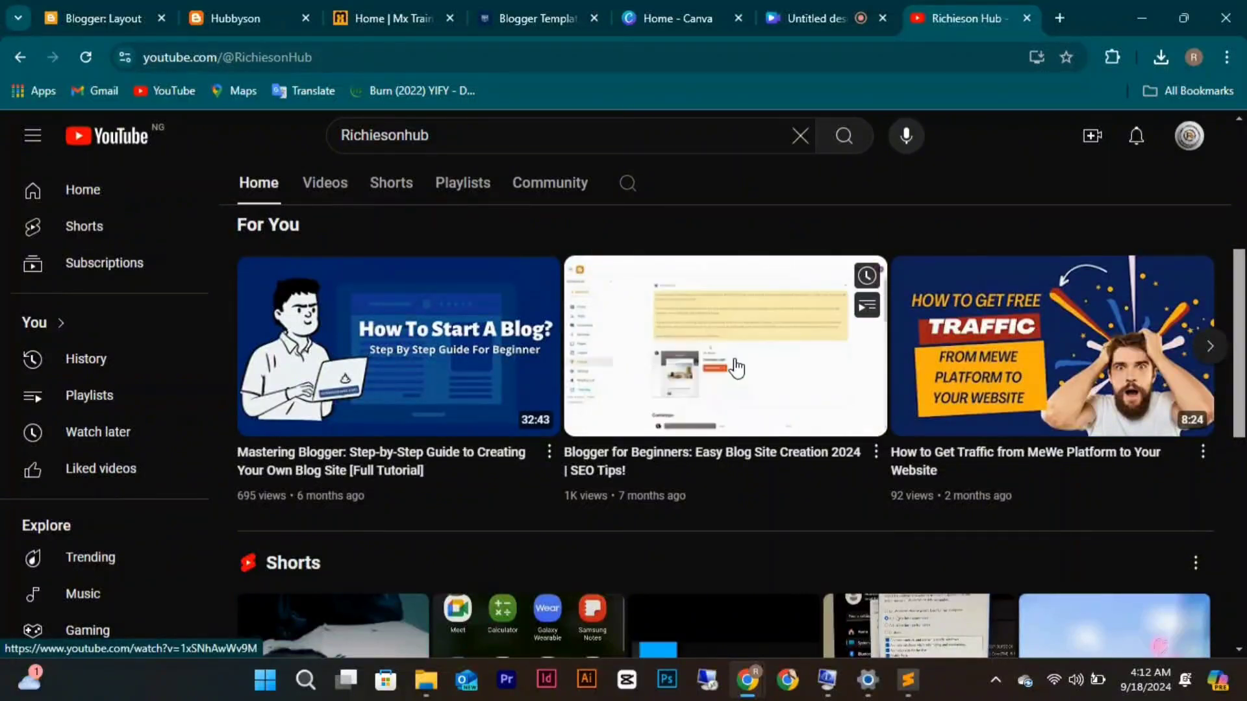
Copy the Blogger for Beginners video's embed code and return to the Blogger Layout tab.
click(735, 367)
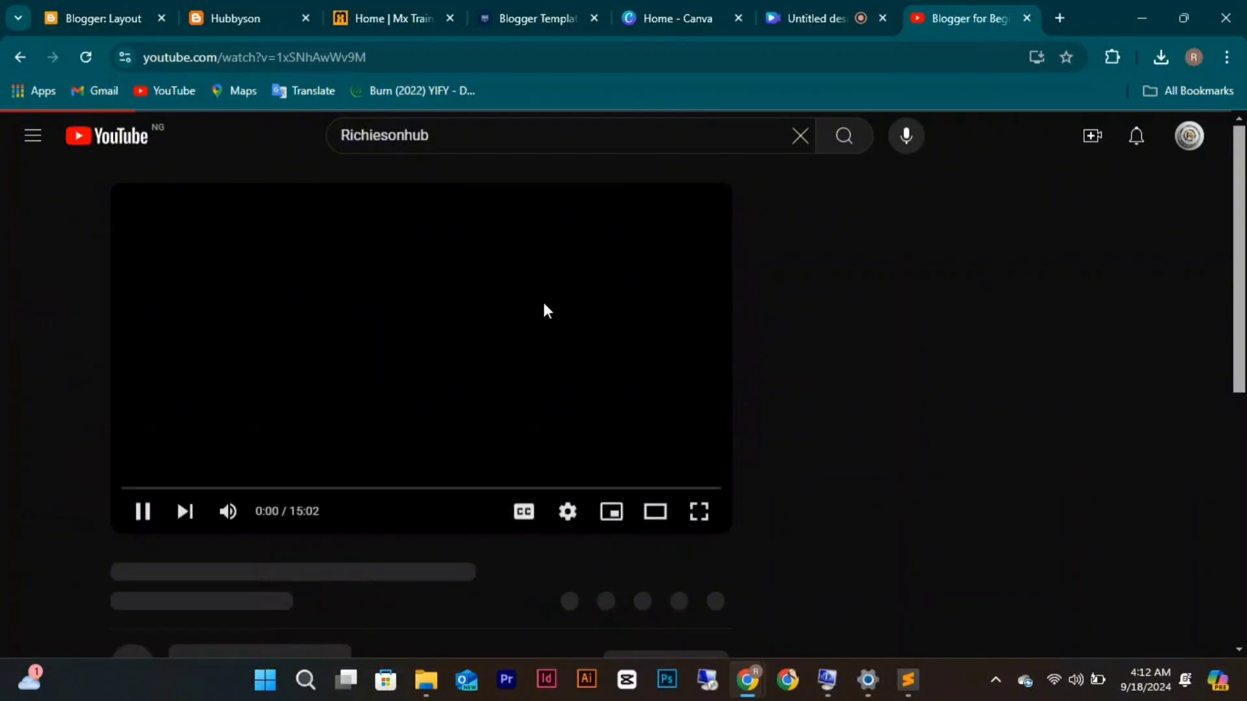
right_click(486, 324)
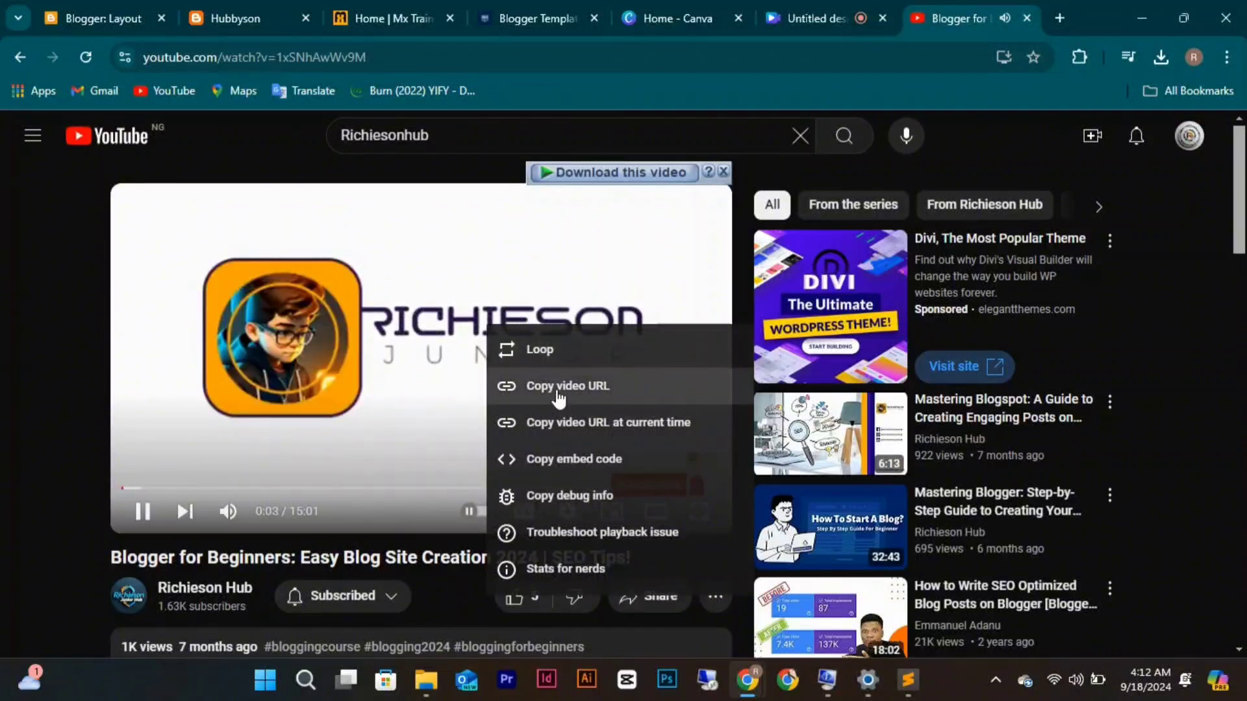
click(567, 459)
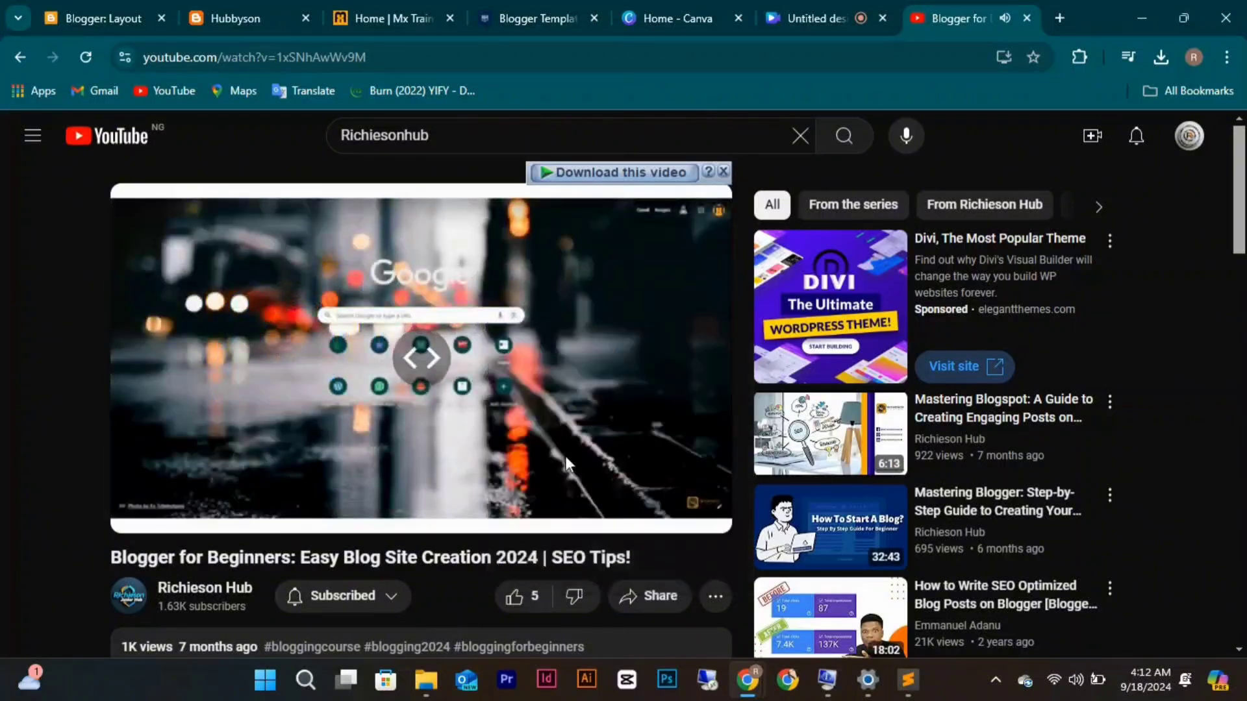
click(134, 16)
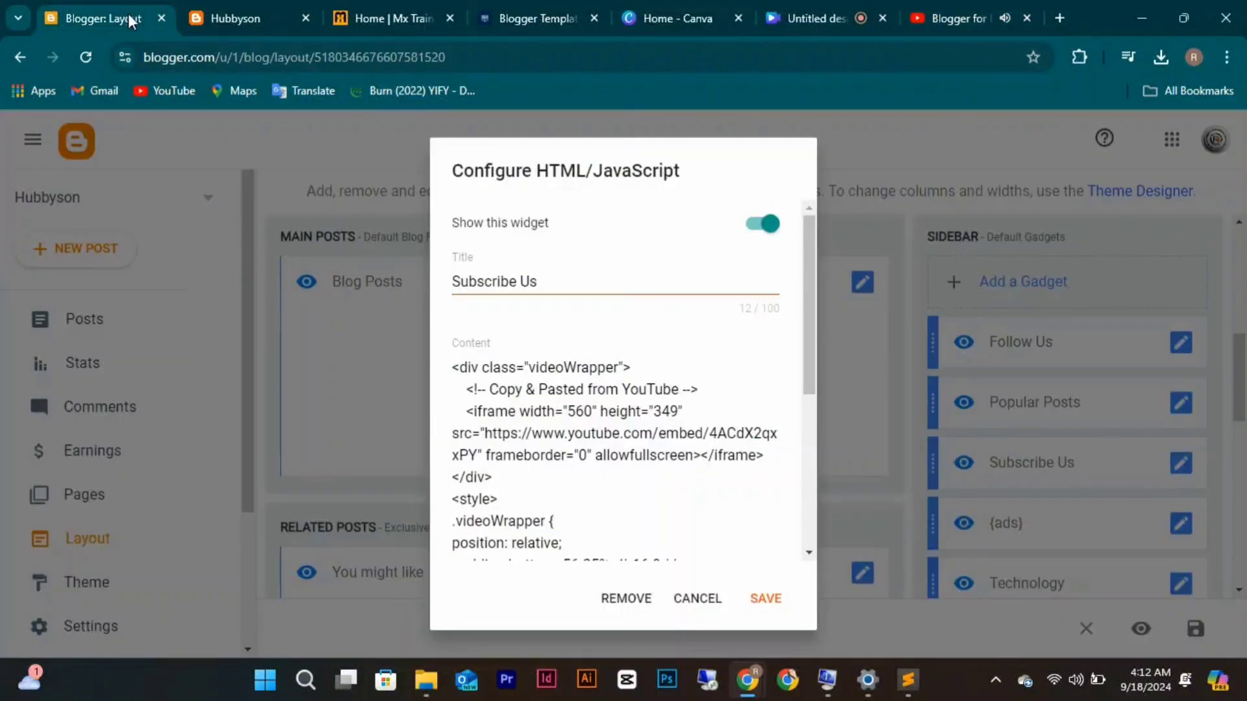
Paste the copied iframe embed code on a new line above the existing videoWrapper code.
click(456, 362)
key(Return)
key(Return)
key(Return)
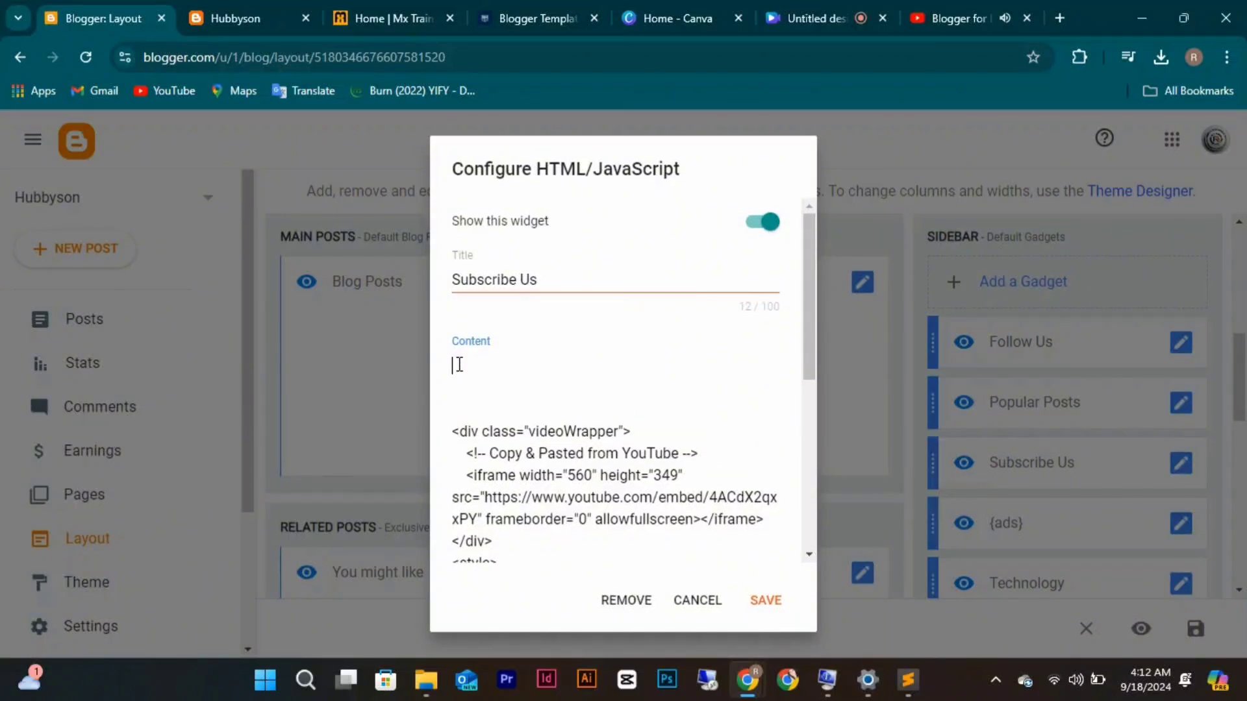
key(ctrl+v)
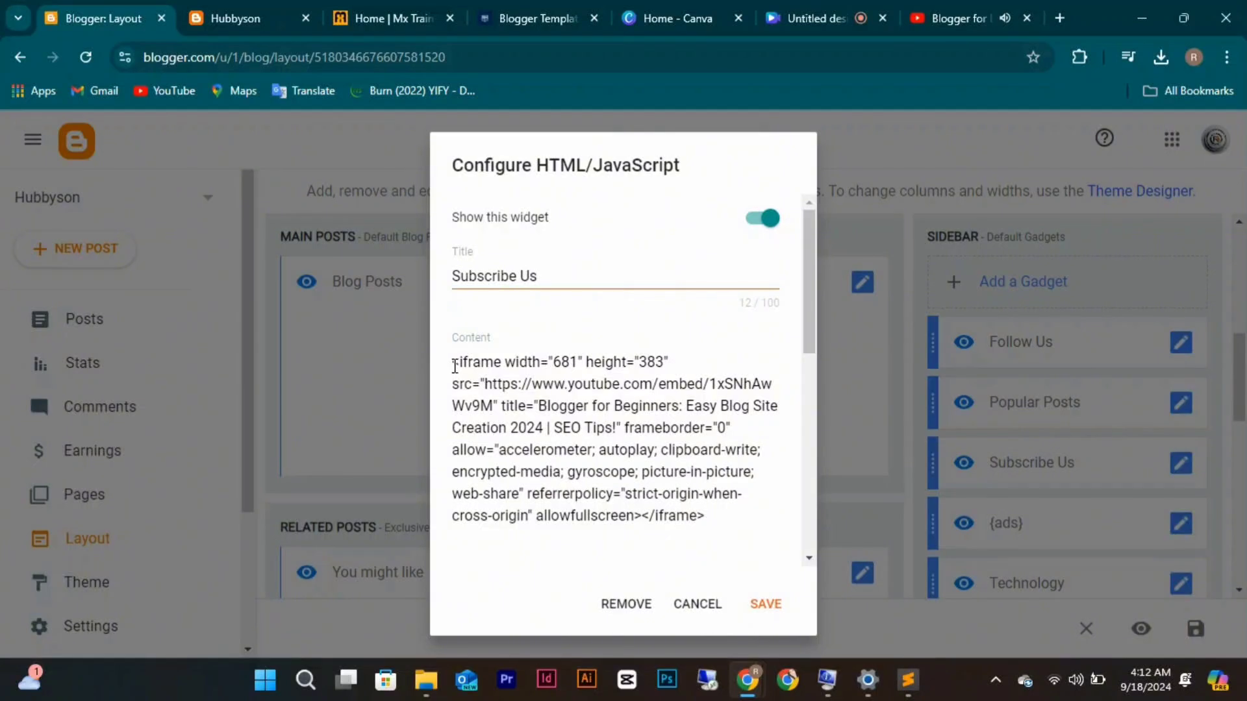
Select the pasted iframe code and scroll through the Content box to review it.
click(454, 365)
right_click(702, 474)
click(708, 517)
drag(707, 516, 447, 363)
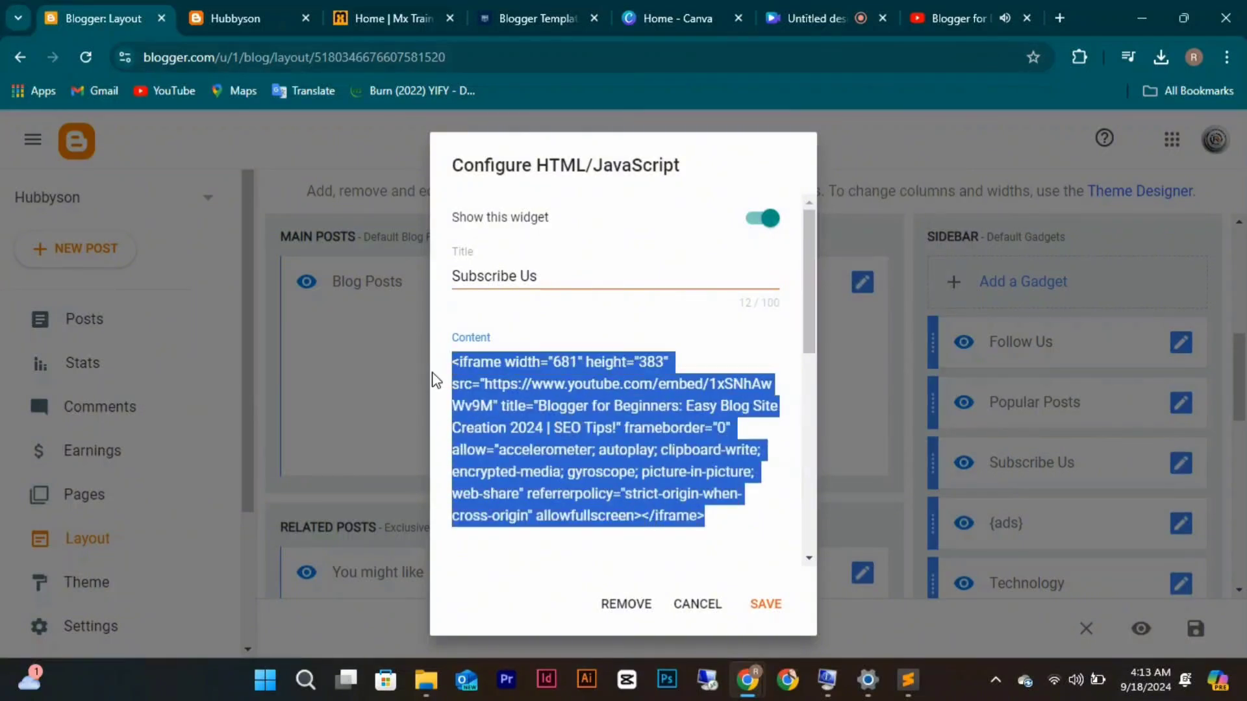
click(805, 286)
right_click(806, 331)
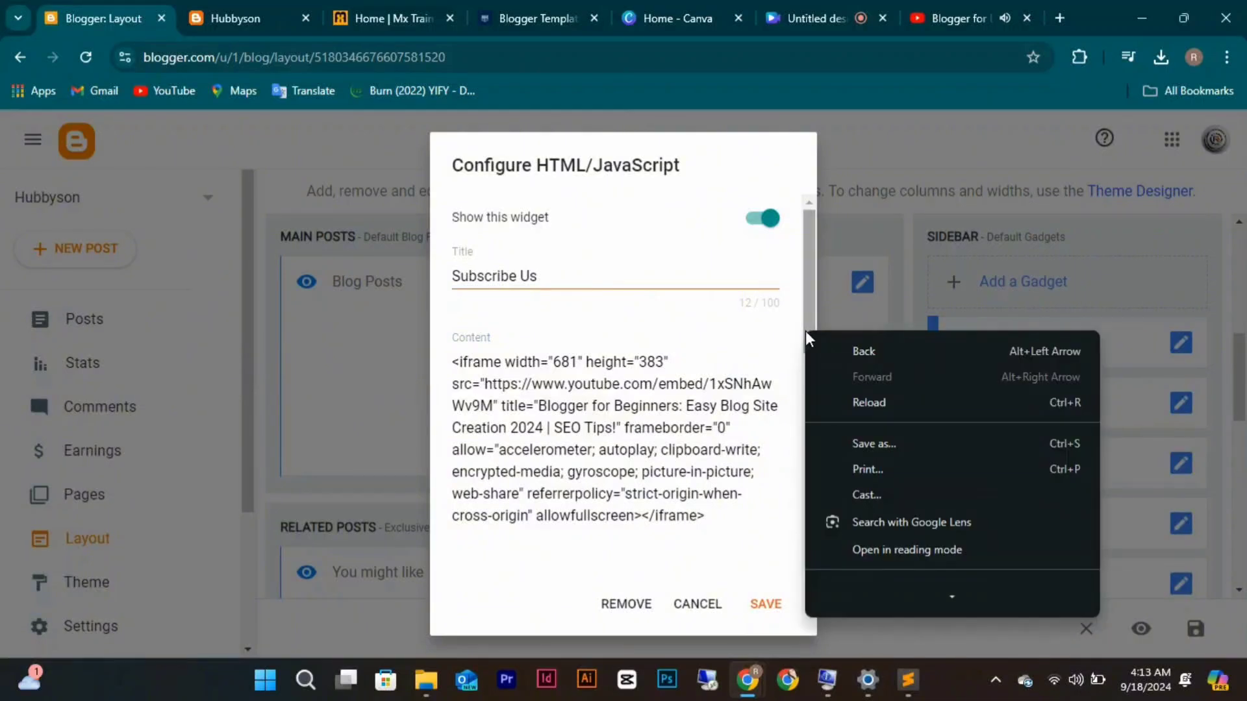
click(804, 325)
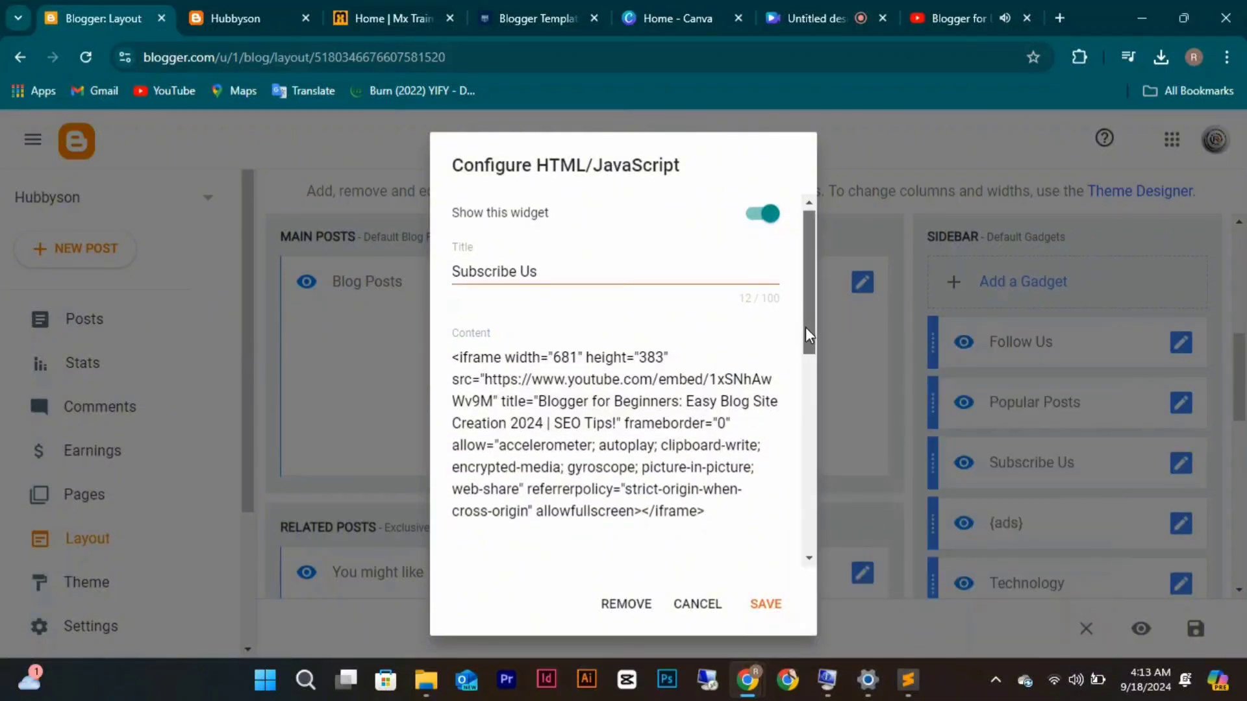
drag(805, 326, 805, 402)
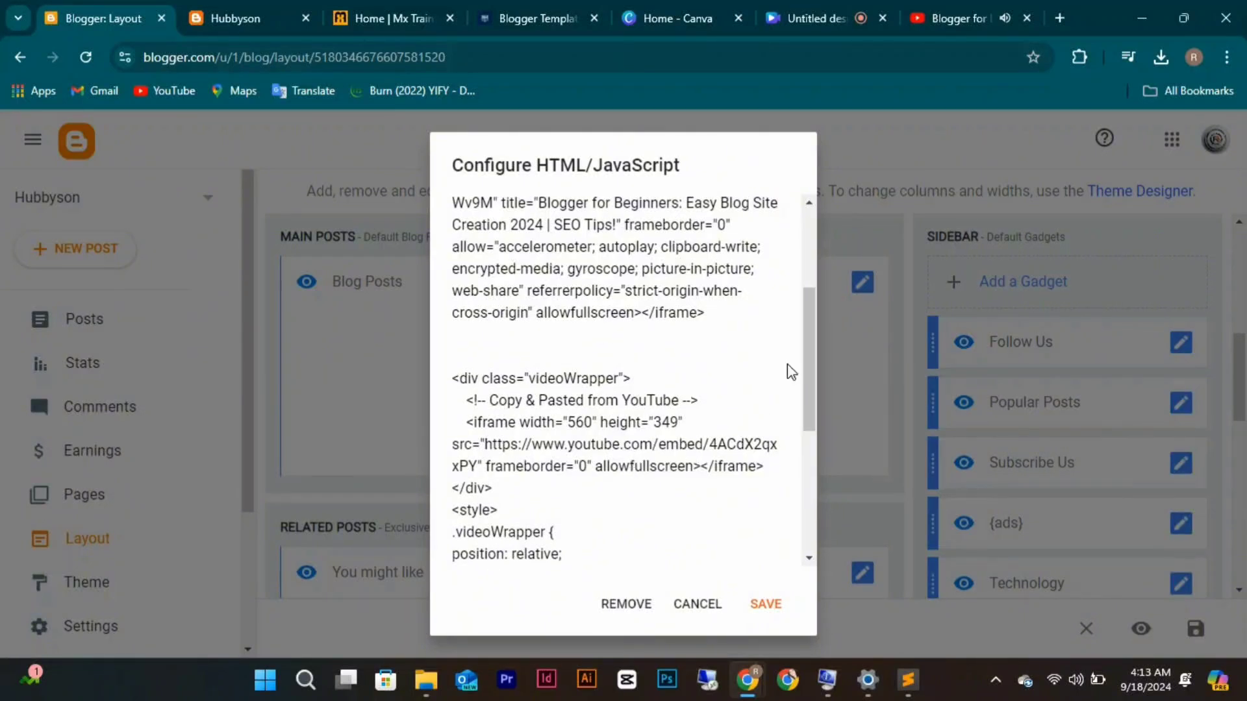
drag(808, 390, 805, 382)
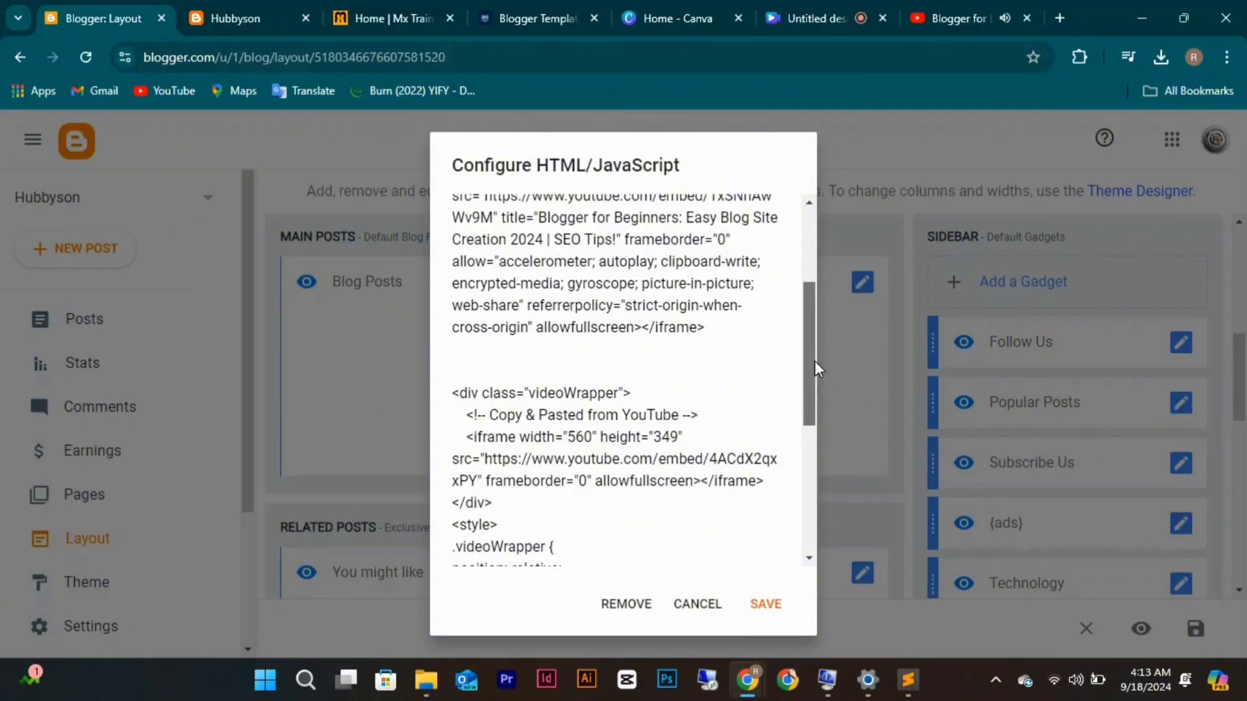
drag(815, 360, 811, 339)
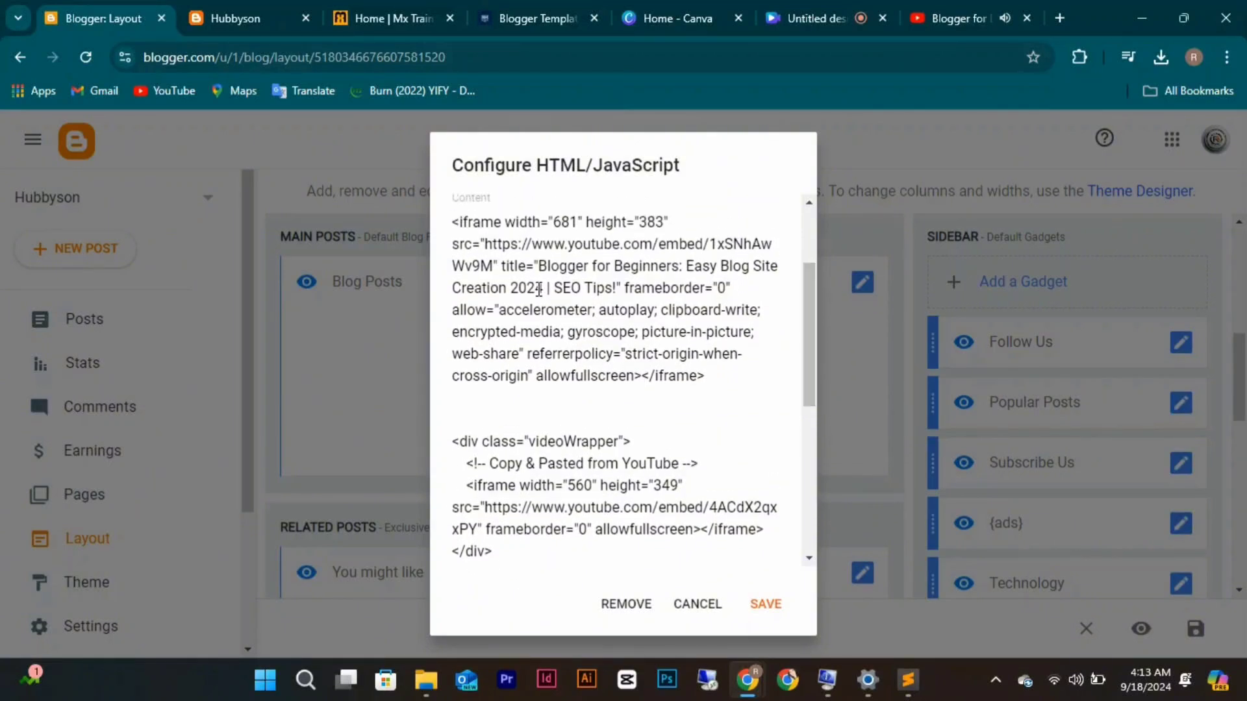
Replace the second iframe's video address with the 1xSNhAwWv9M Blogger for Beginners embed URL.
click(492, 260)
drag(493, 260, 487, 254)
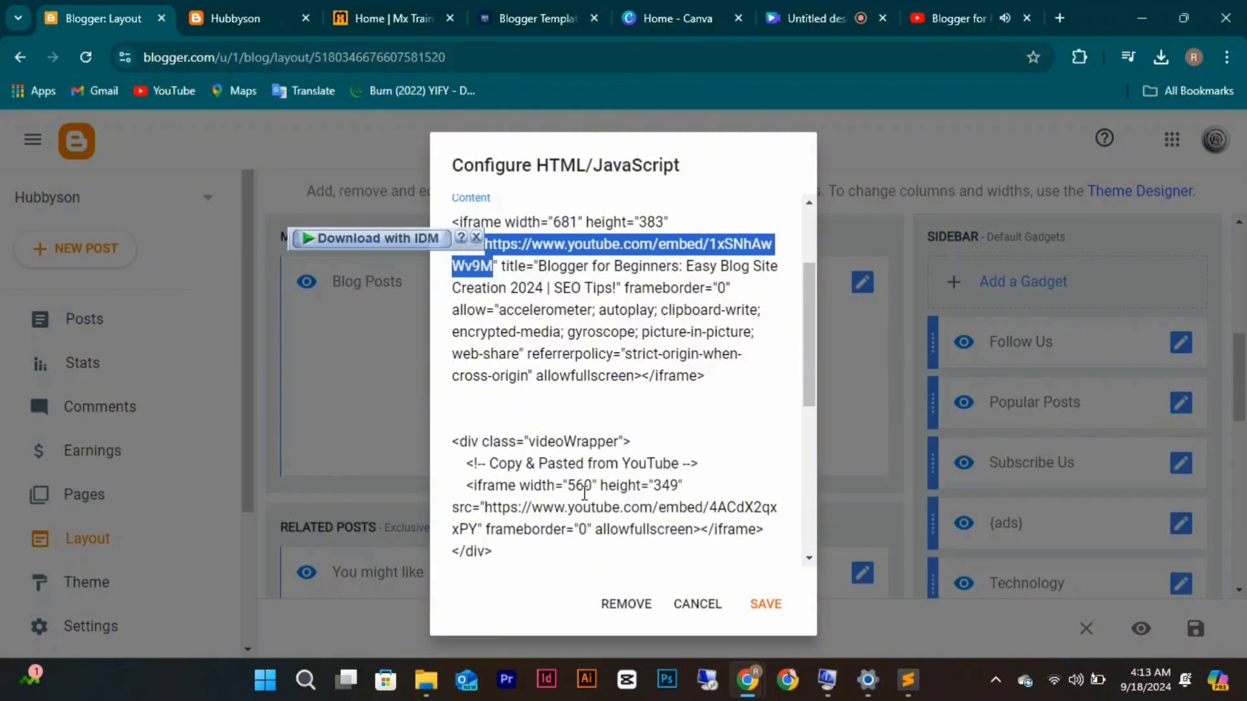
click(485, 508)
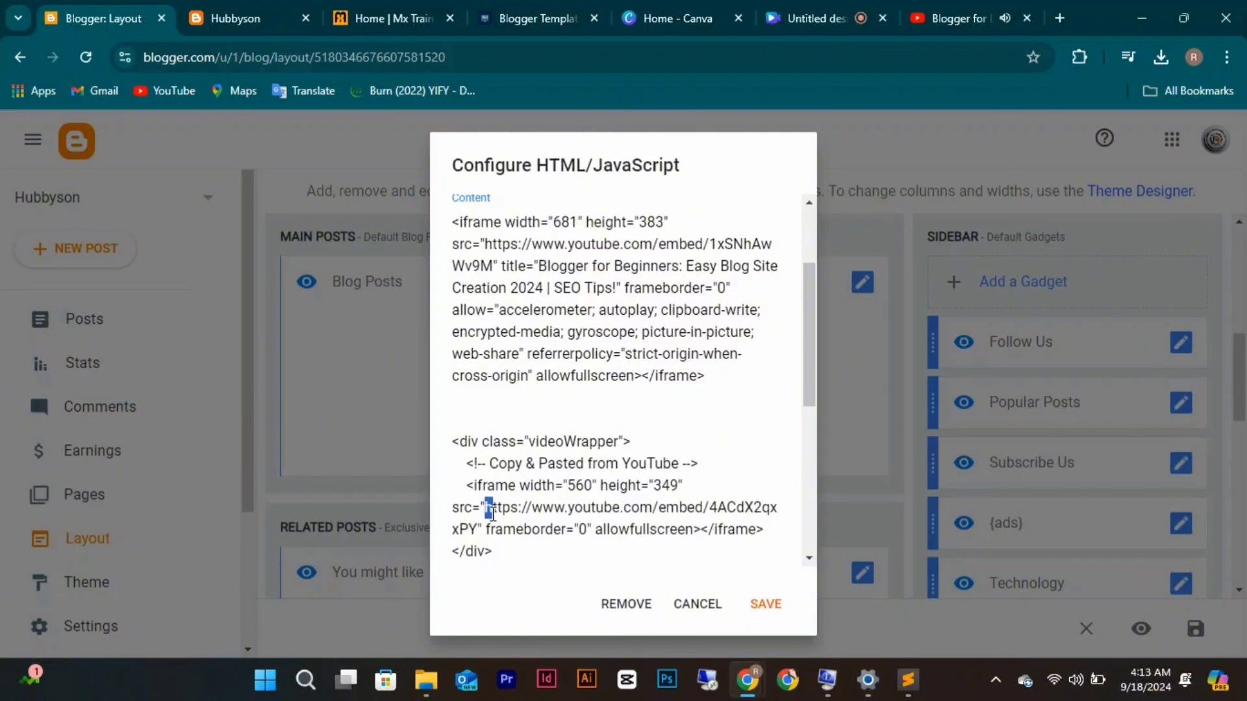
drag(485, 507, 477, 525)
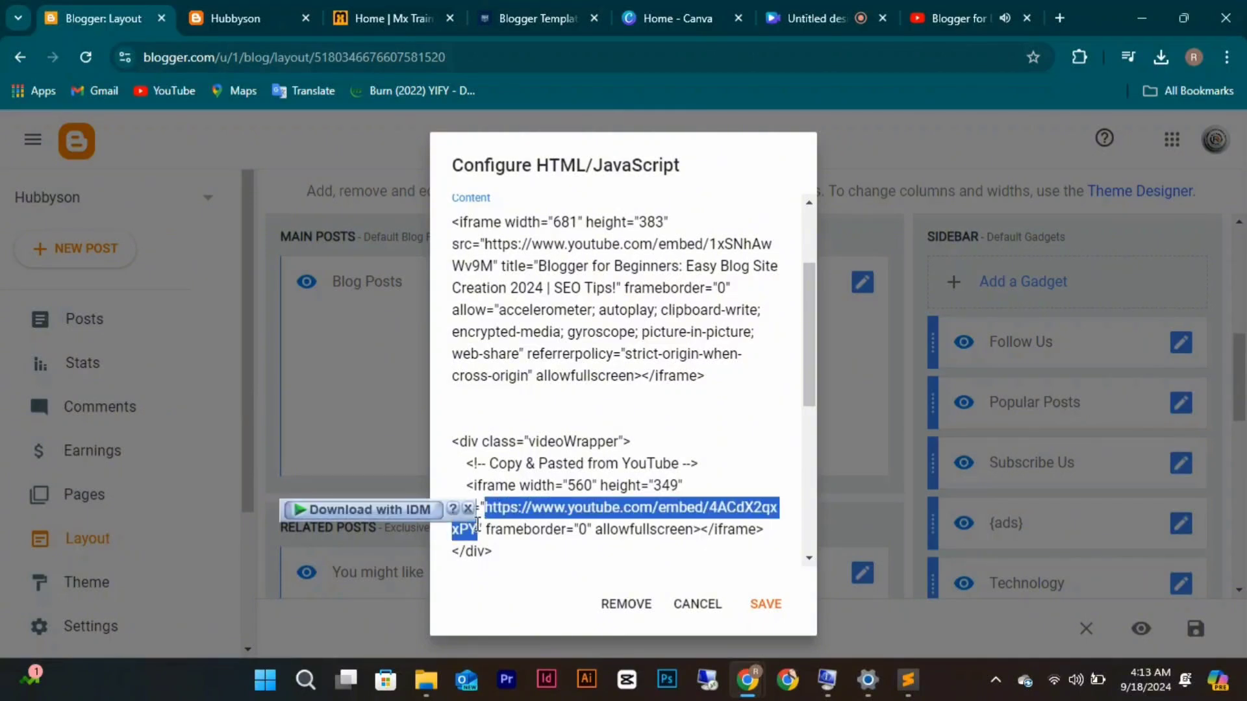
key(ctrl+v)
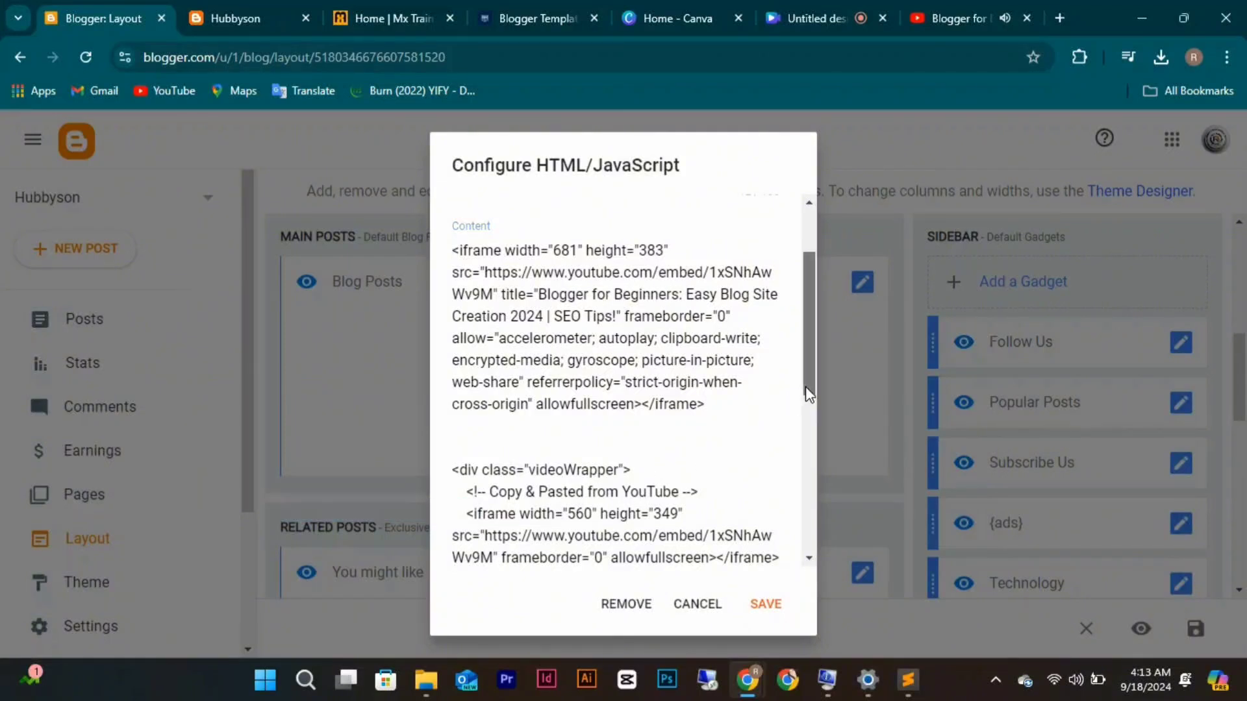
Delete the first iframe block and the blank lines above the videoWrapper code, then save the gadget.
drag(805, 387, 805, 420)
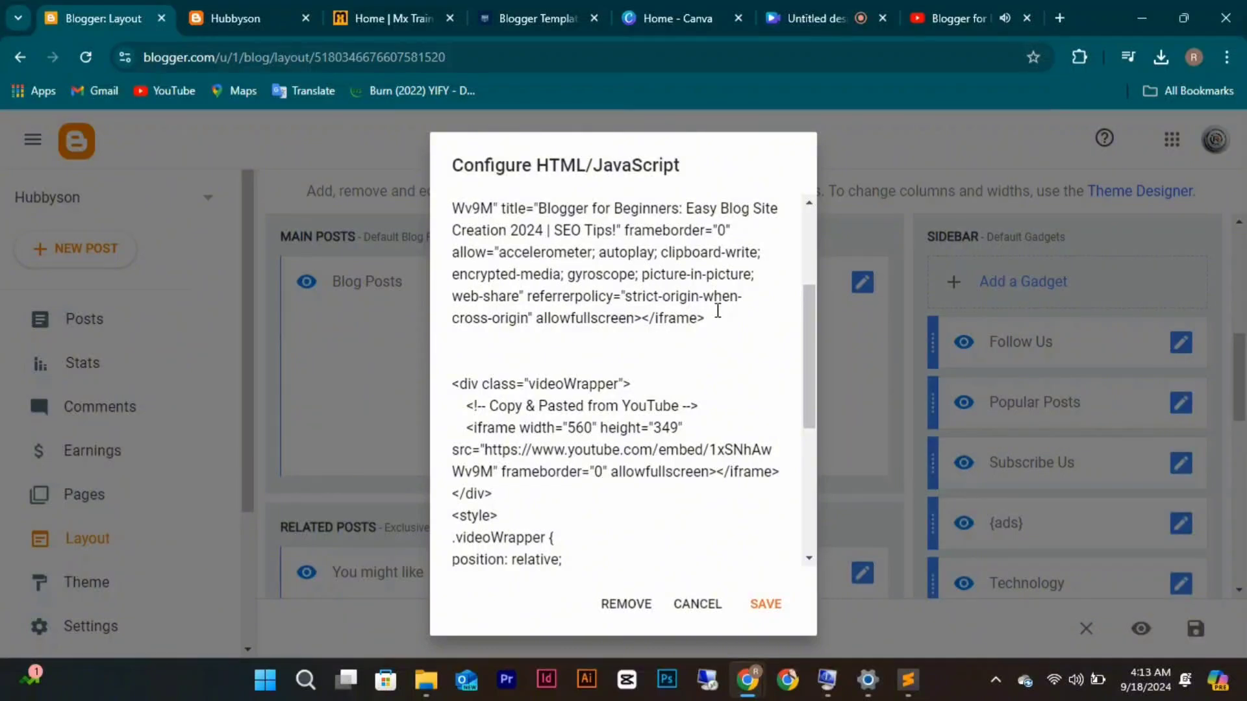
drag(718, 311, 426, 115)
key(BackSpace)
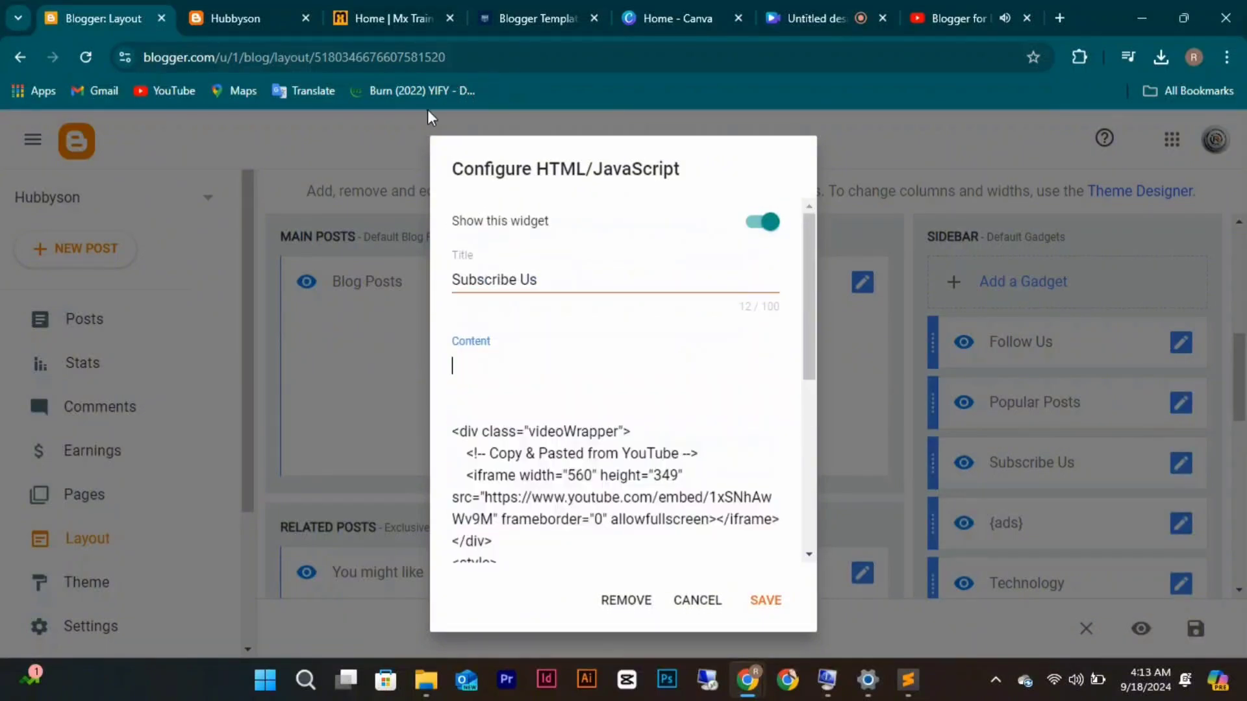
key(Down)
key(BackSpace)
key(BackSpace)
key(BackSpace)
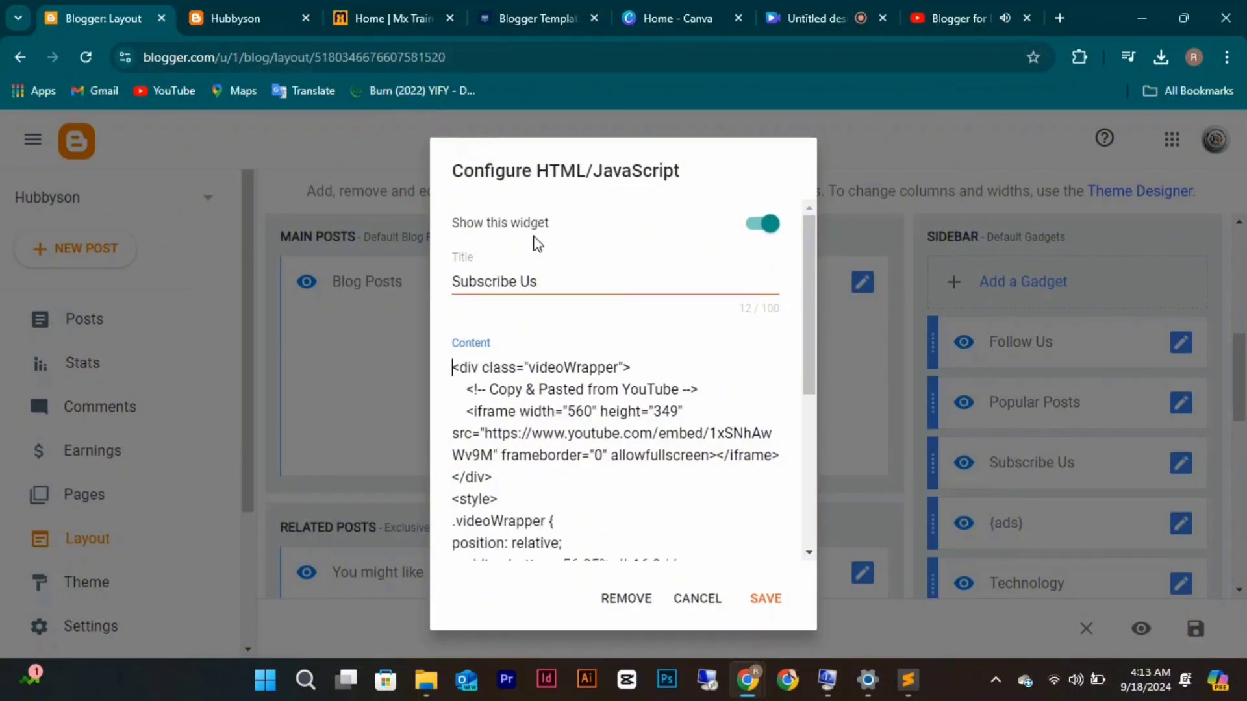
click(767, 597)
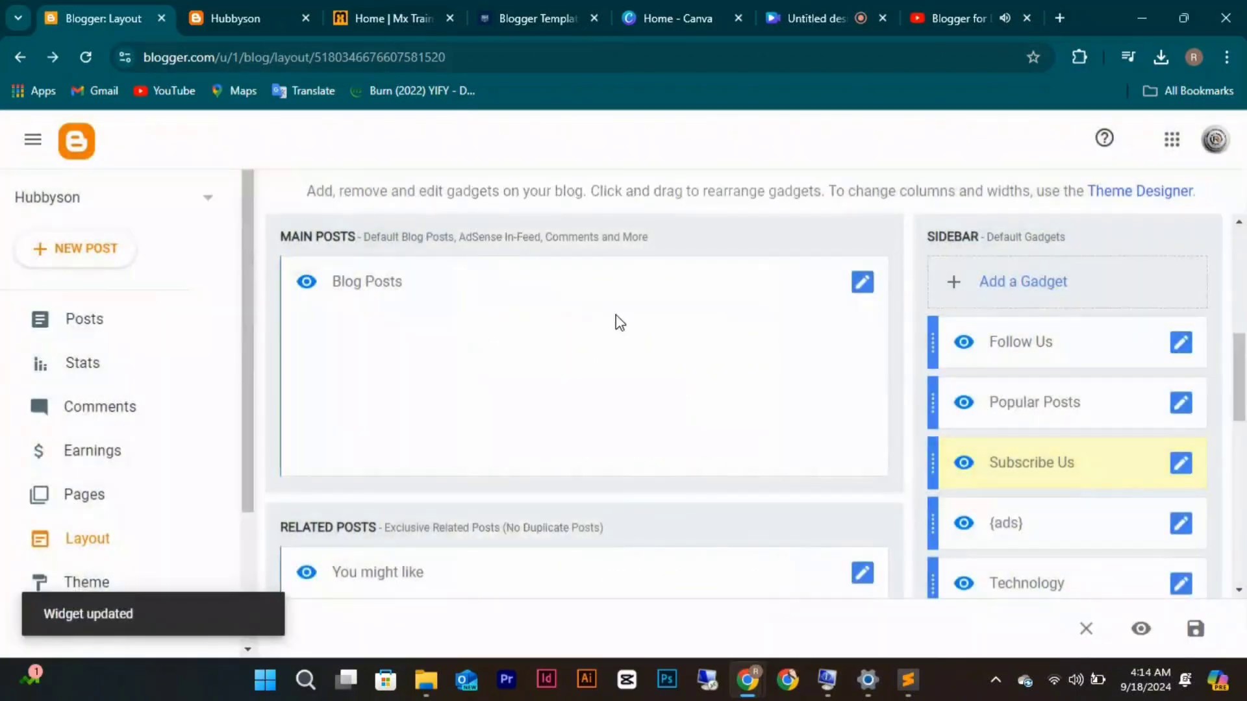
click(260, 22)
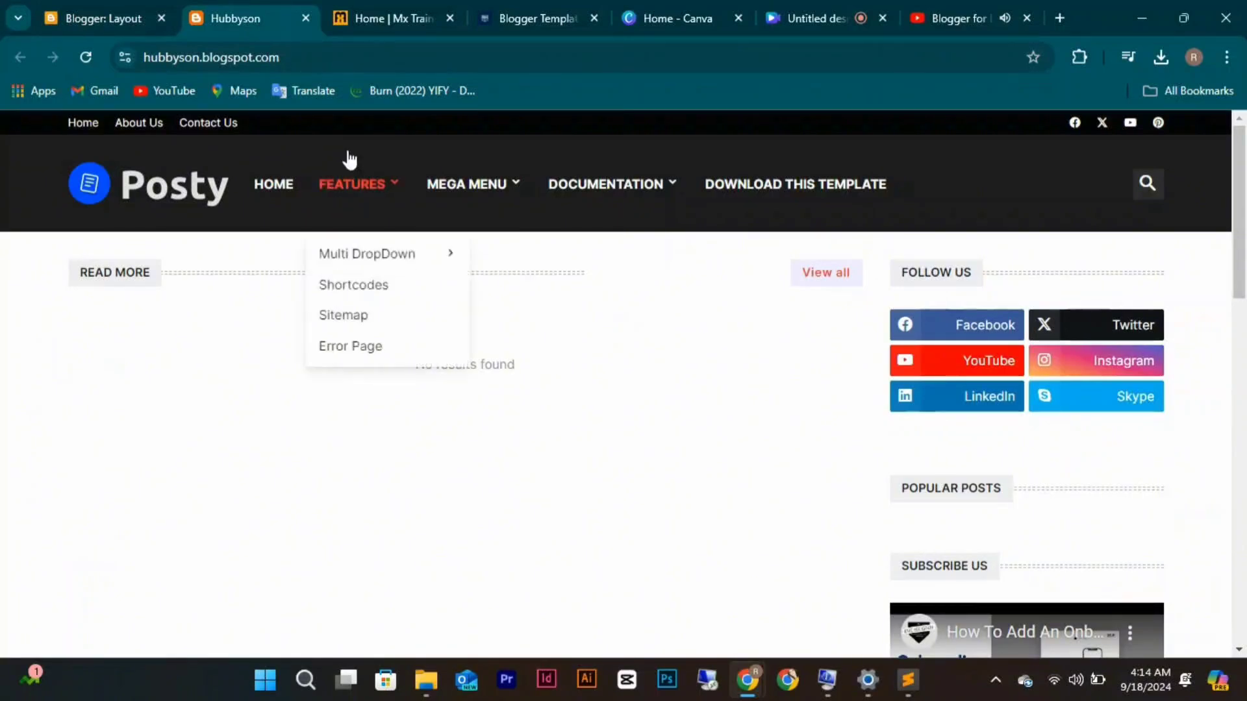
click(84, 57)
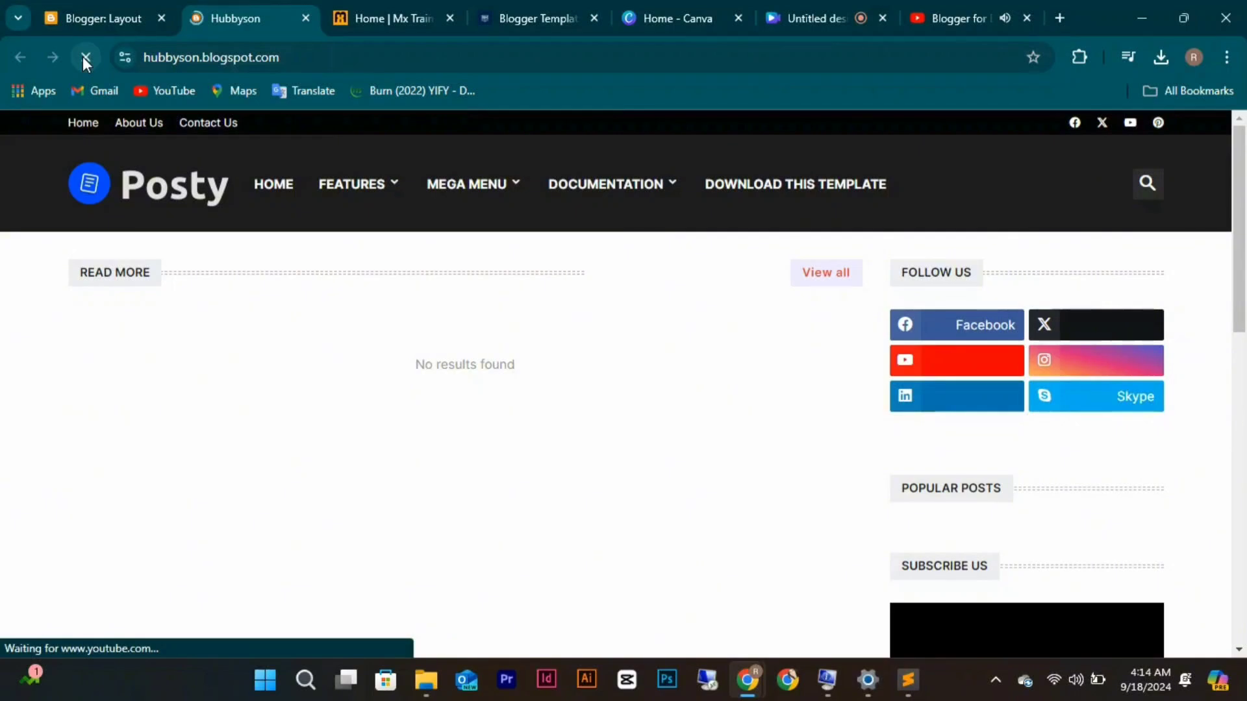
scroll(500, 411, down, 2)
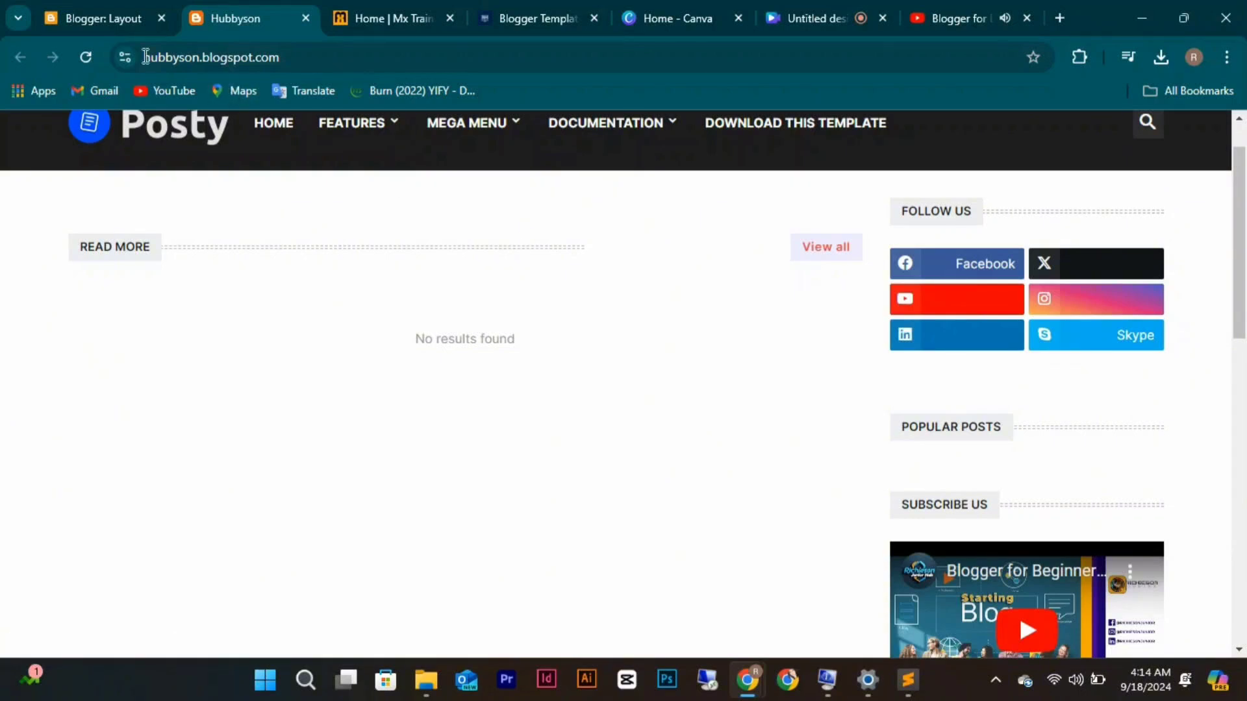
click(83, 15)
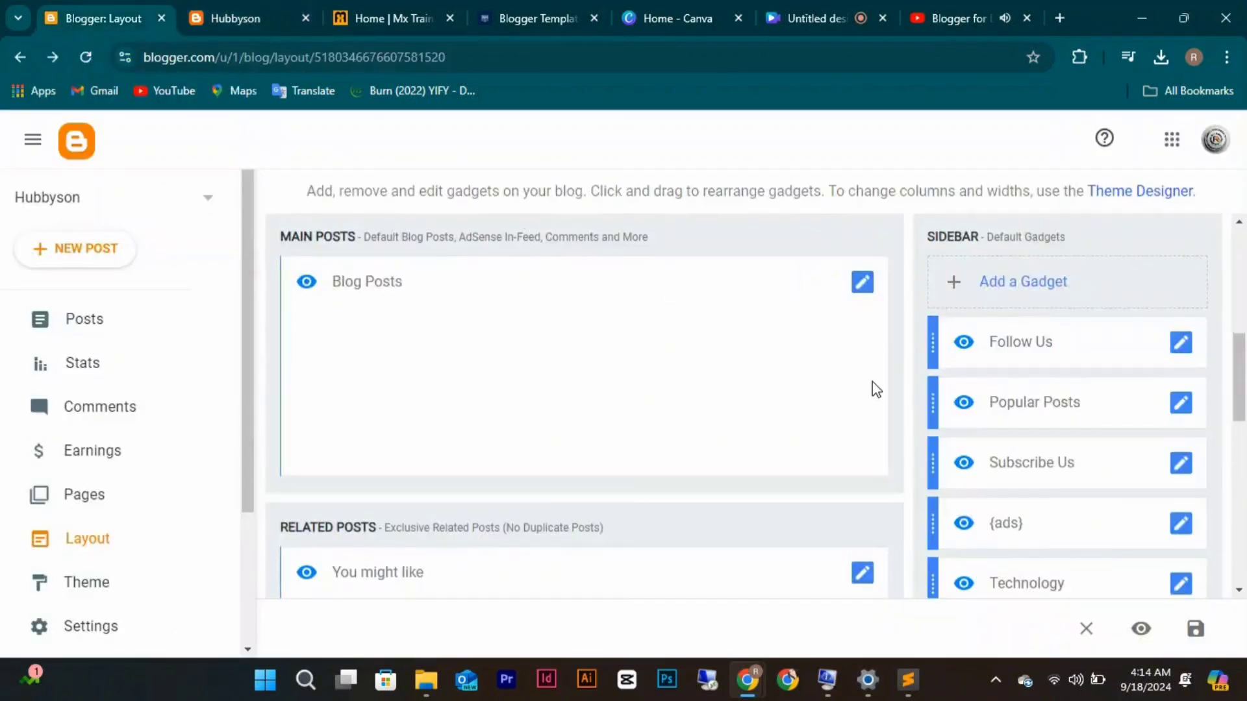
Edit and save the Follow Us skype entry, check the live blog, then return to the link list.
click(1186, 350)
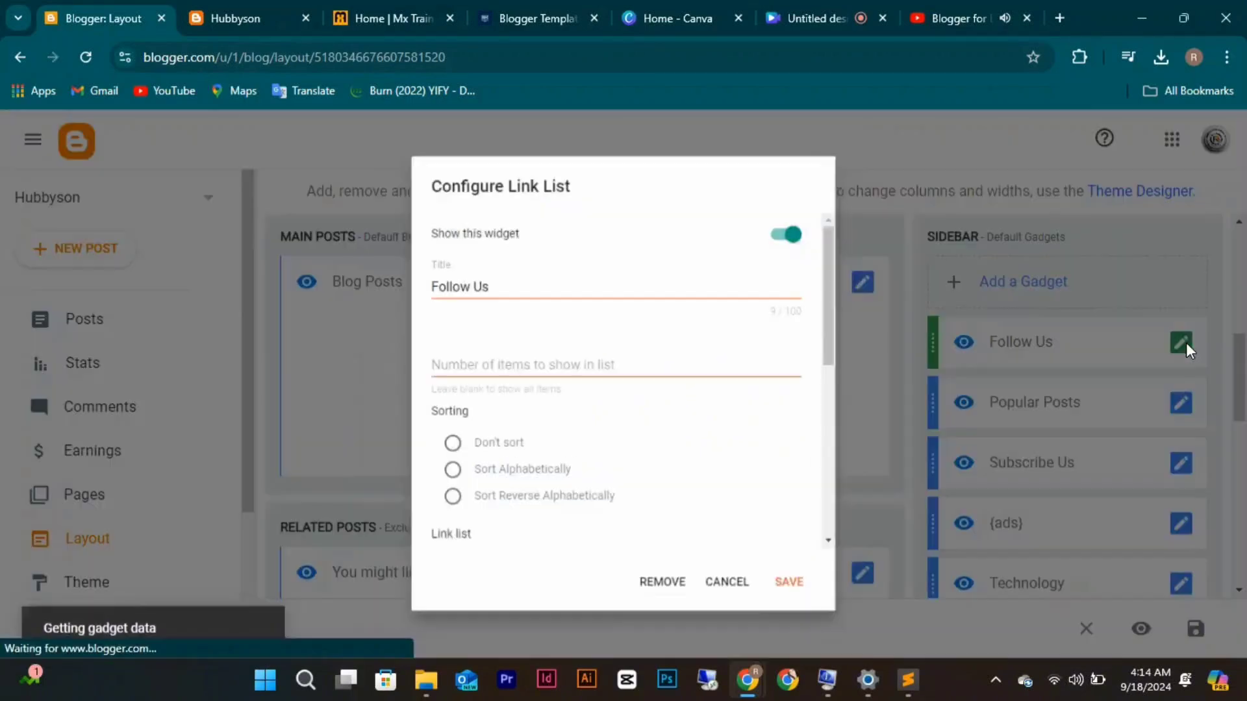
scroll(742, 450, down, 6)
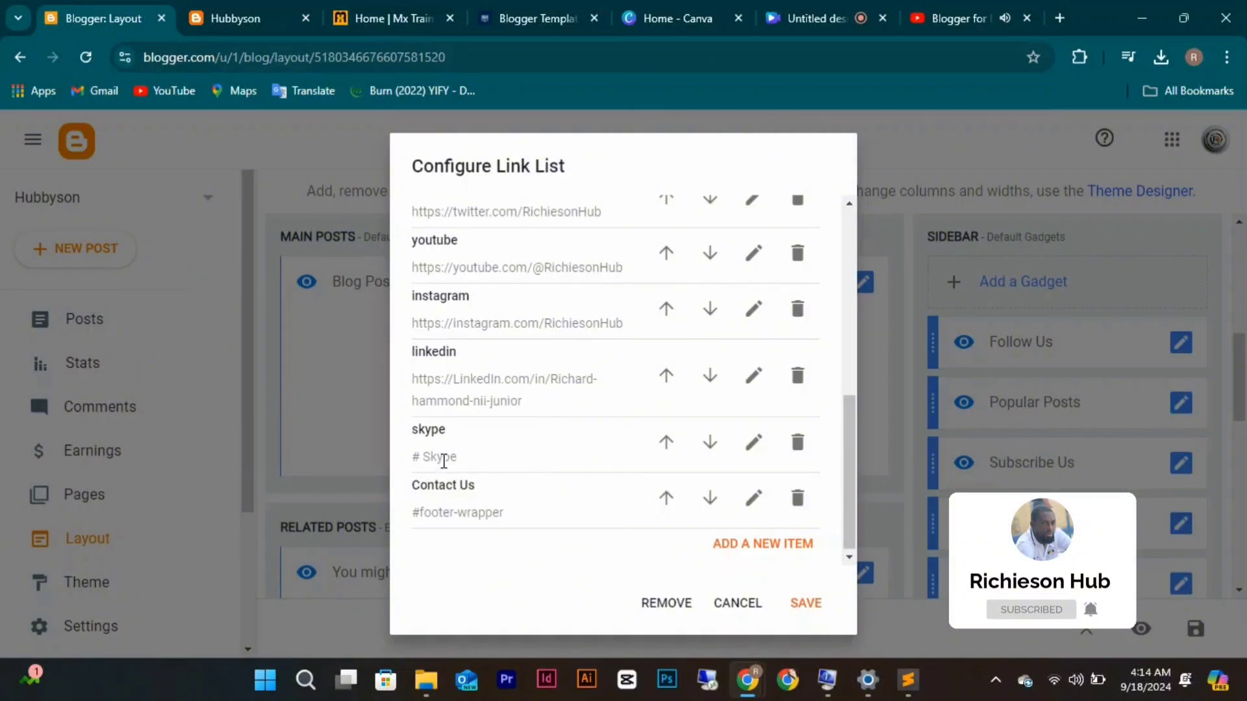
click(756, 442)
scroll(515, 522, down, 1)
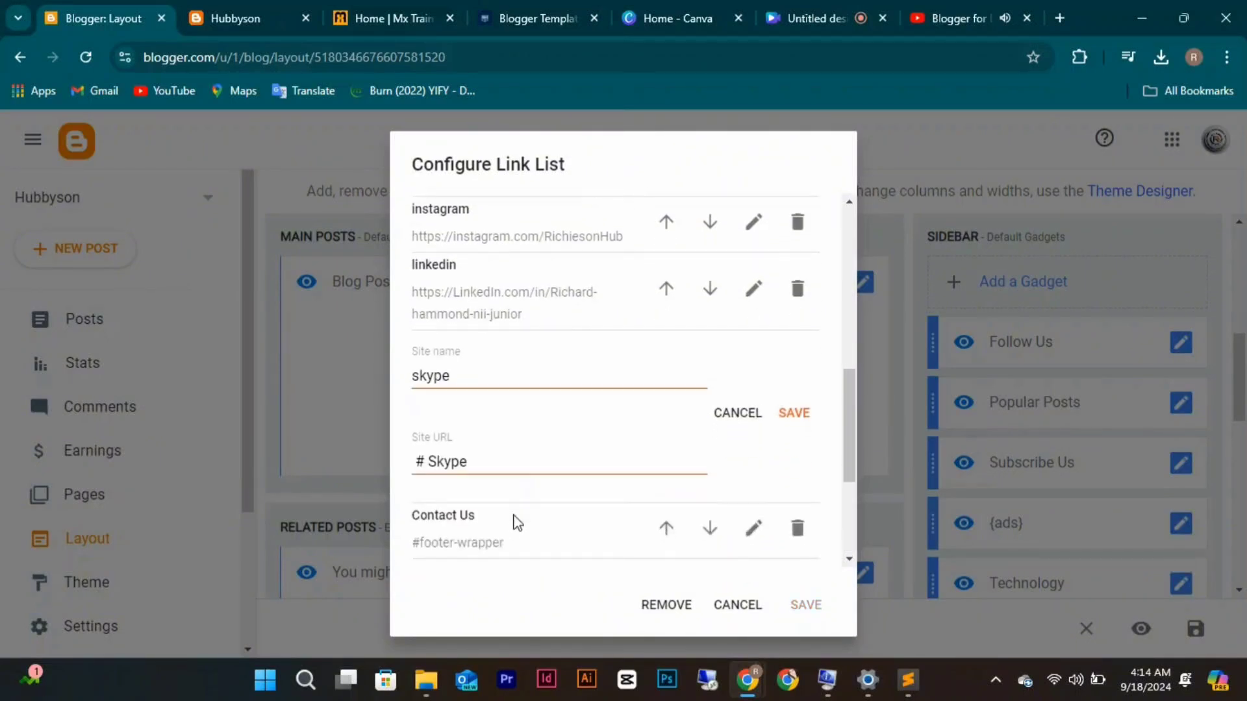
scroll(516, 523, down, 2)
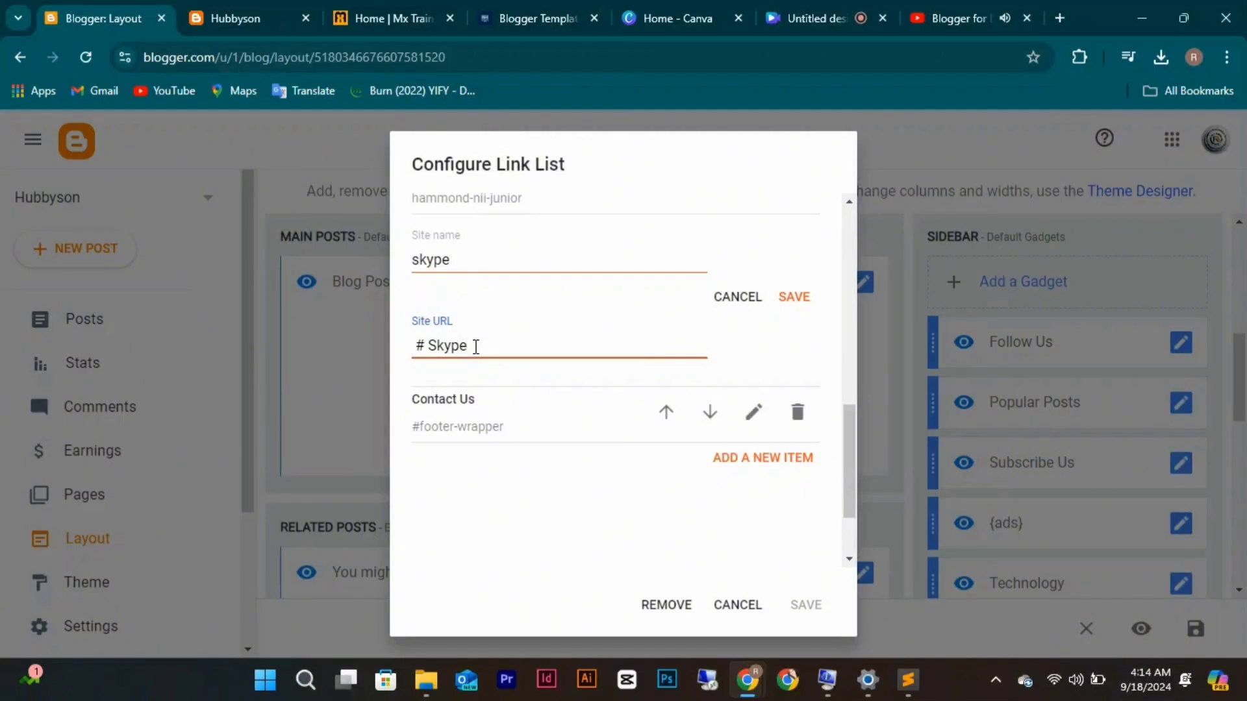
scroll(476, 348, up, 3)
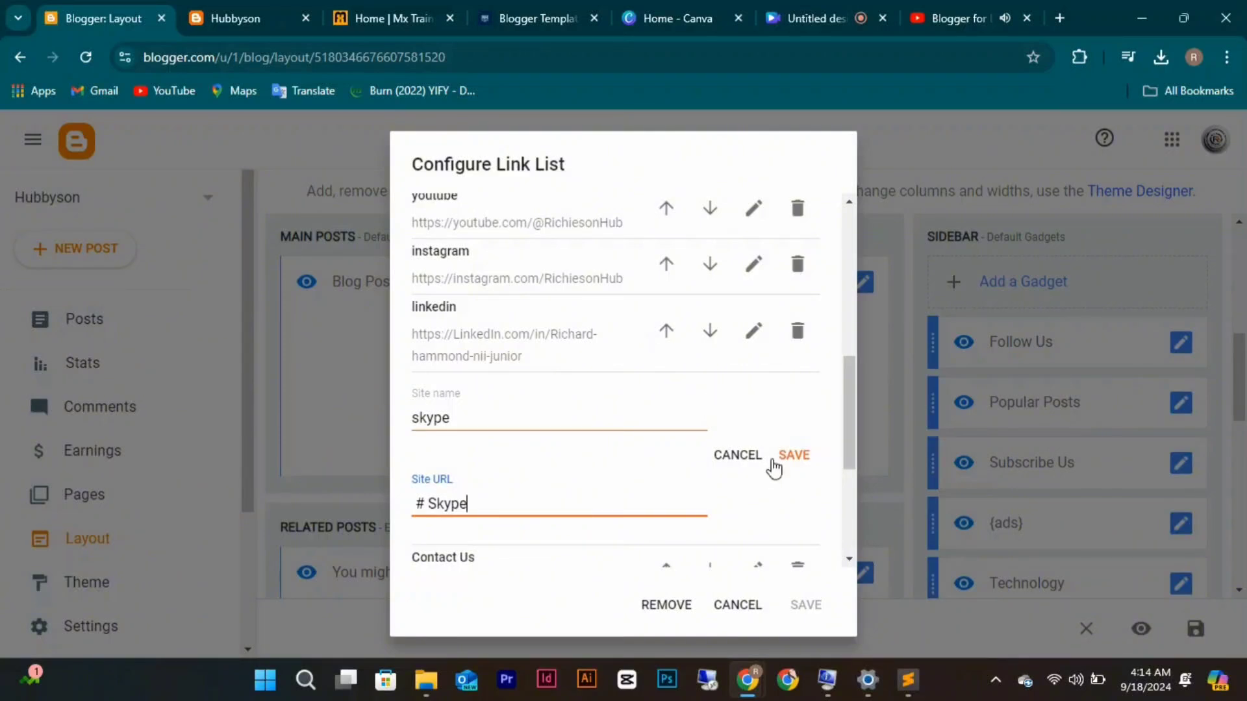
click(795, 457)
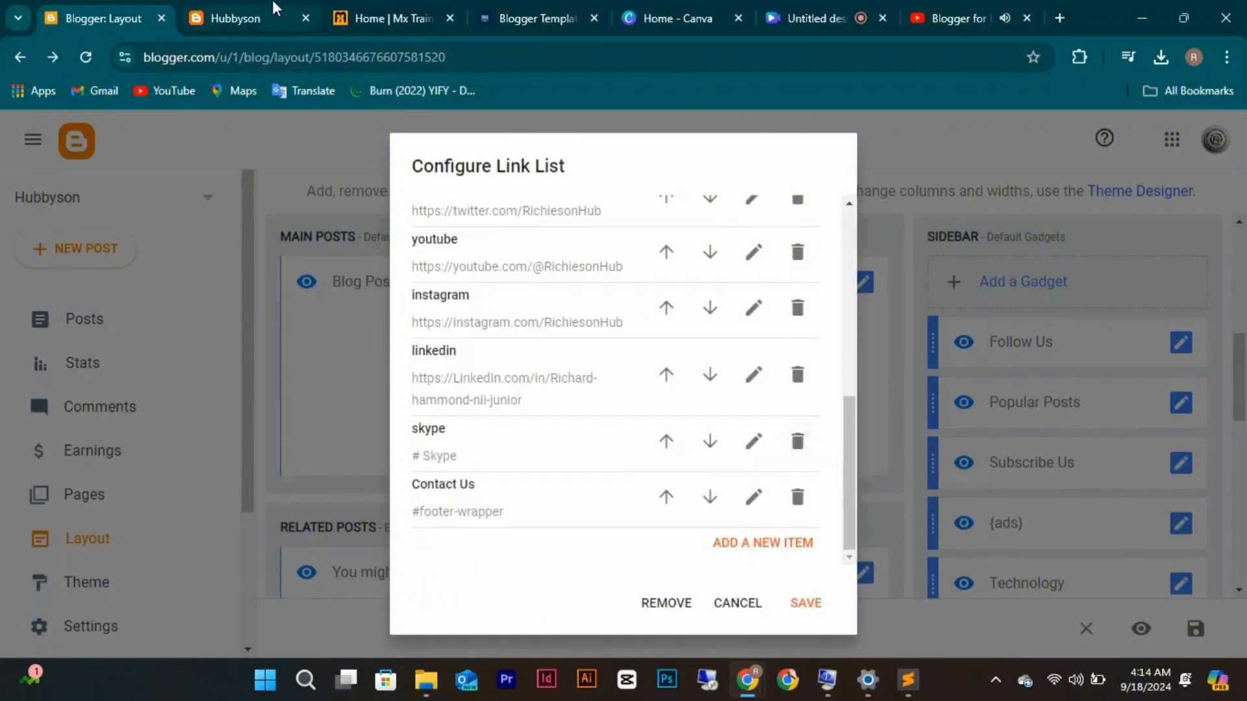
click(273, 8)
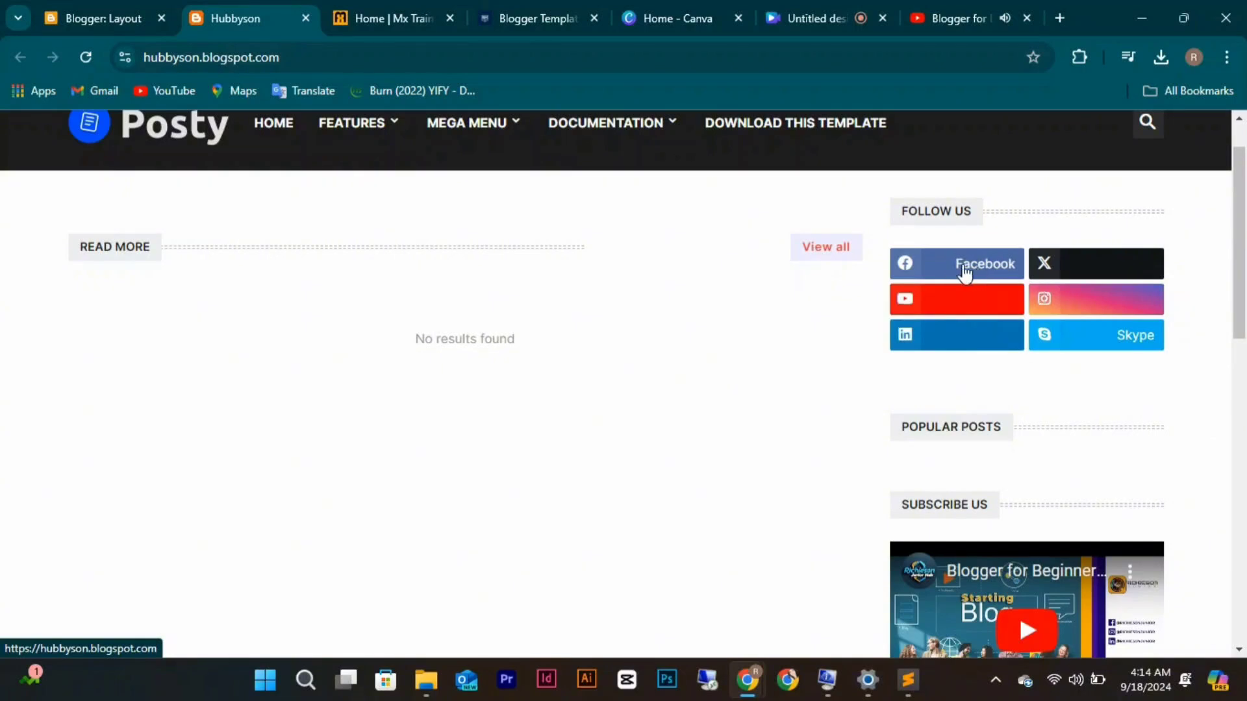
click(123, 17)
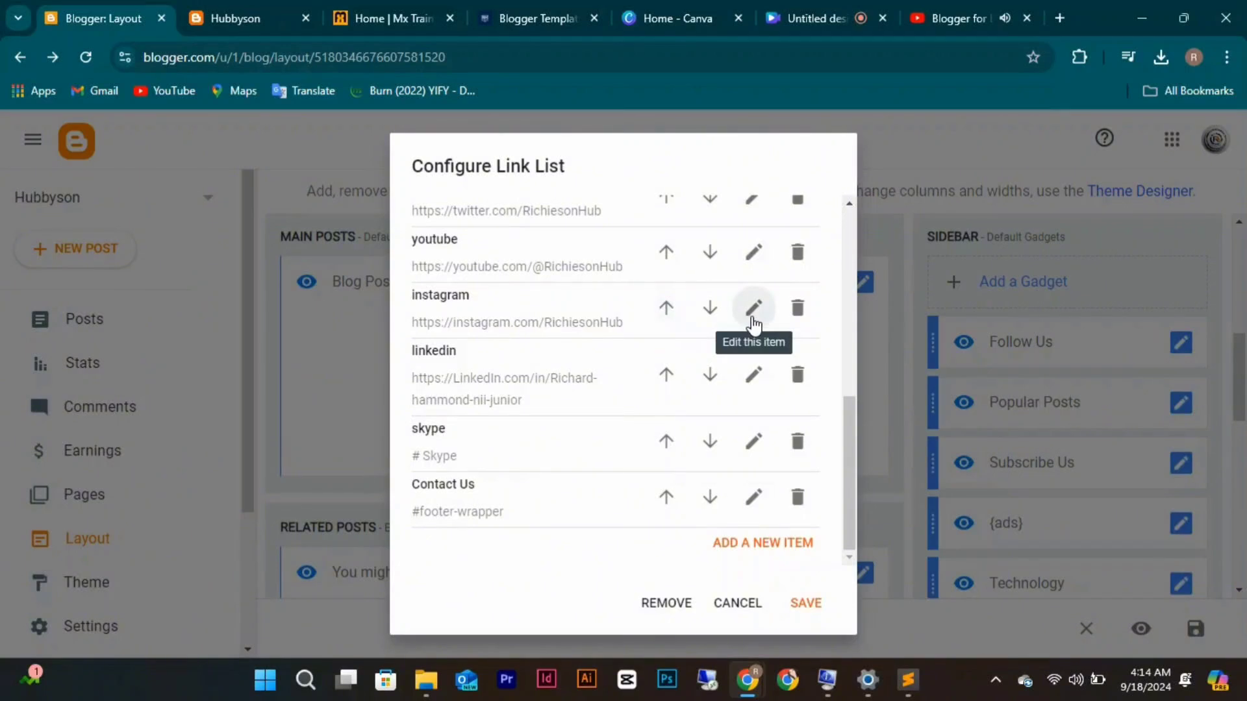
Prefix the youtube link's Site URL with '# Youtube' and save the Follow Us gadget.
click(754, 254)
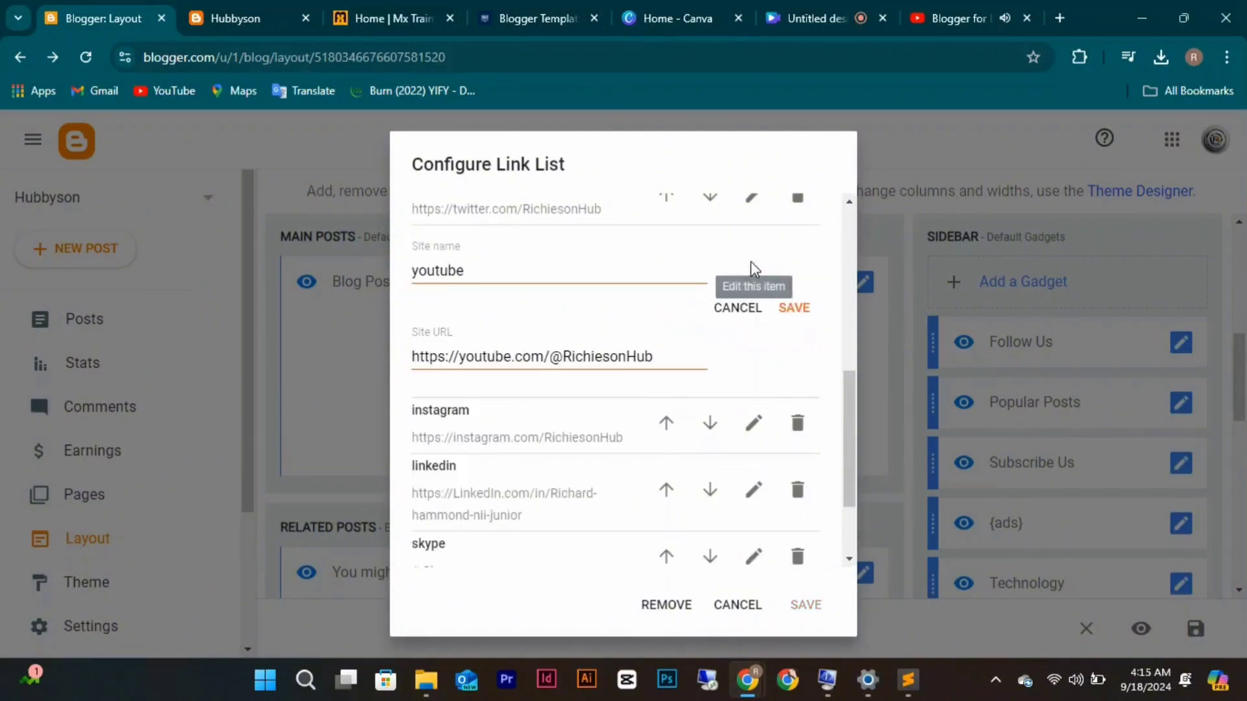
click(413, 354)
text(#)
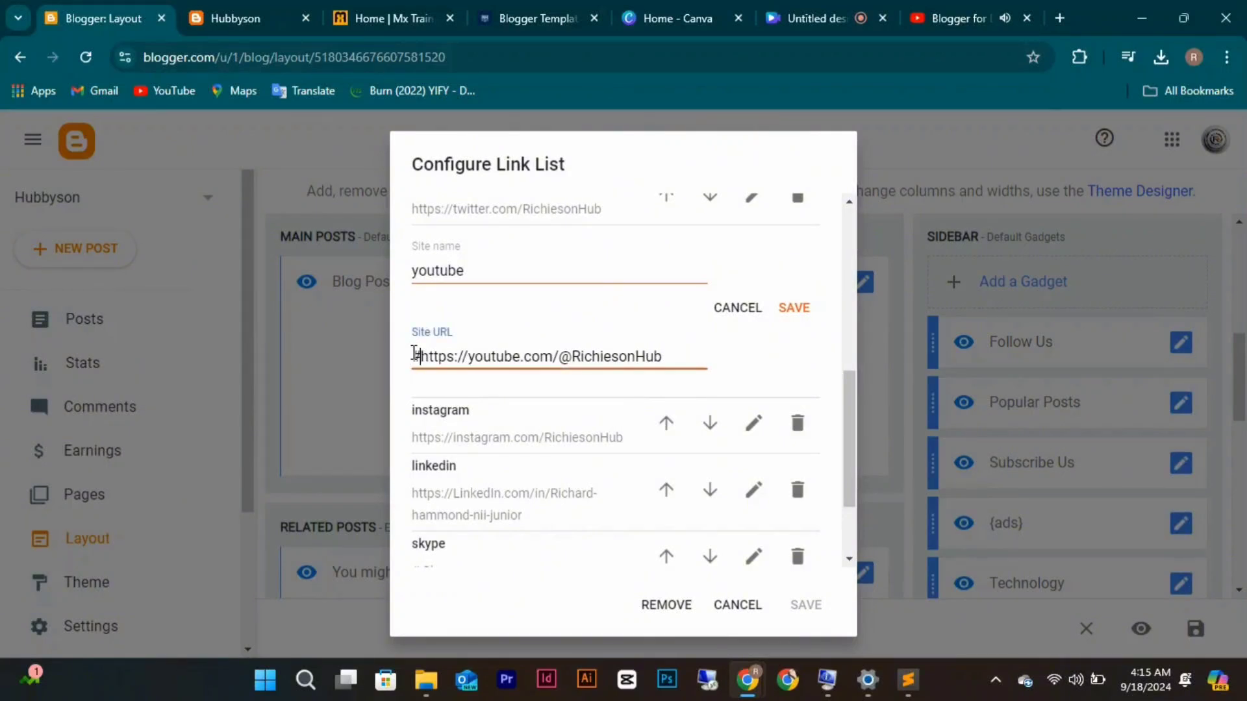
text( You)
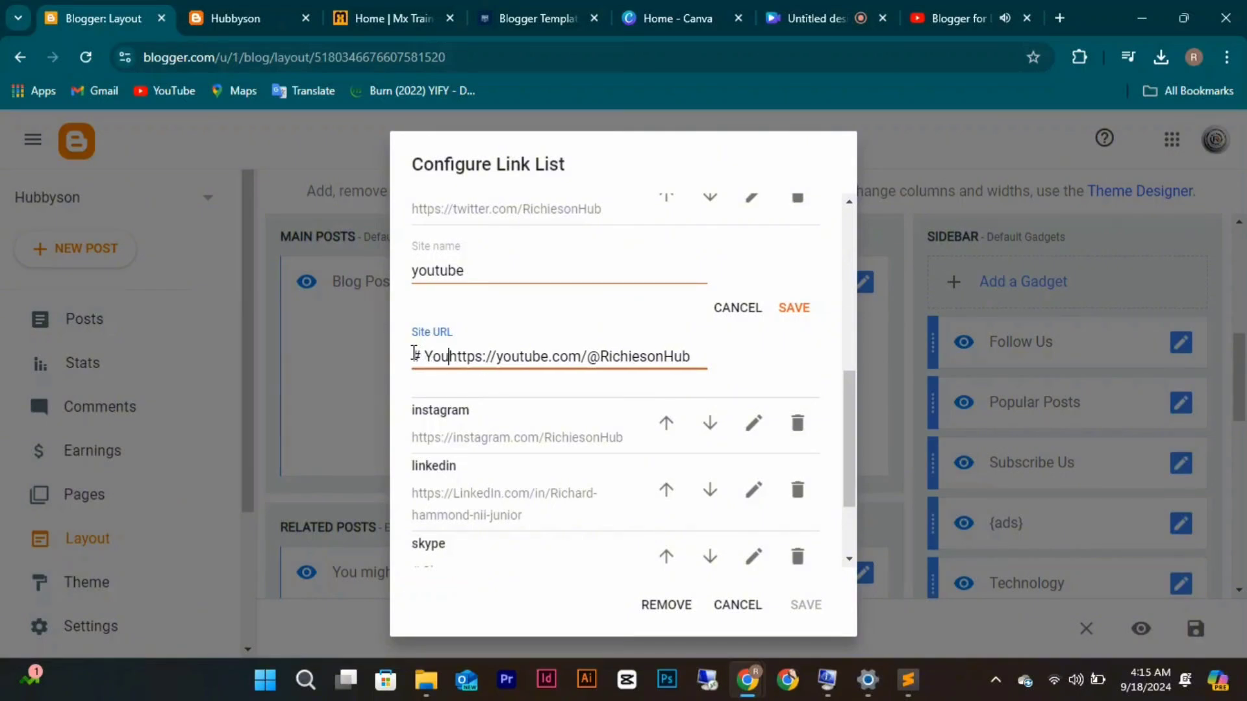
text(T)
key(BackSpace)
text(t)
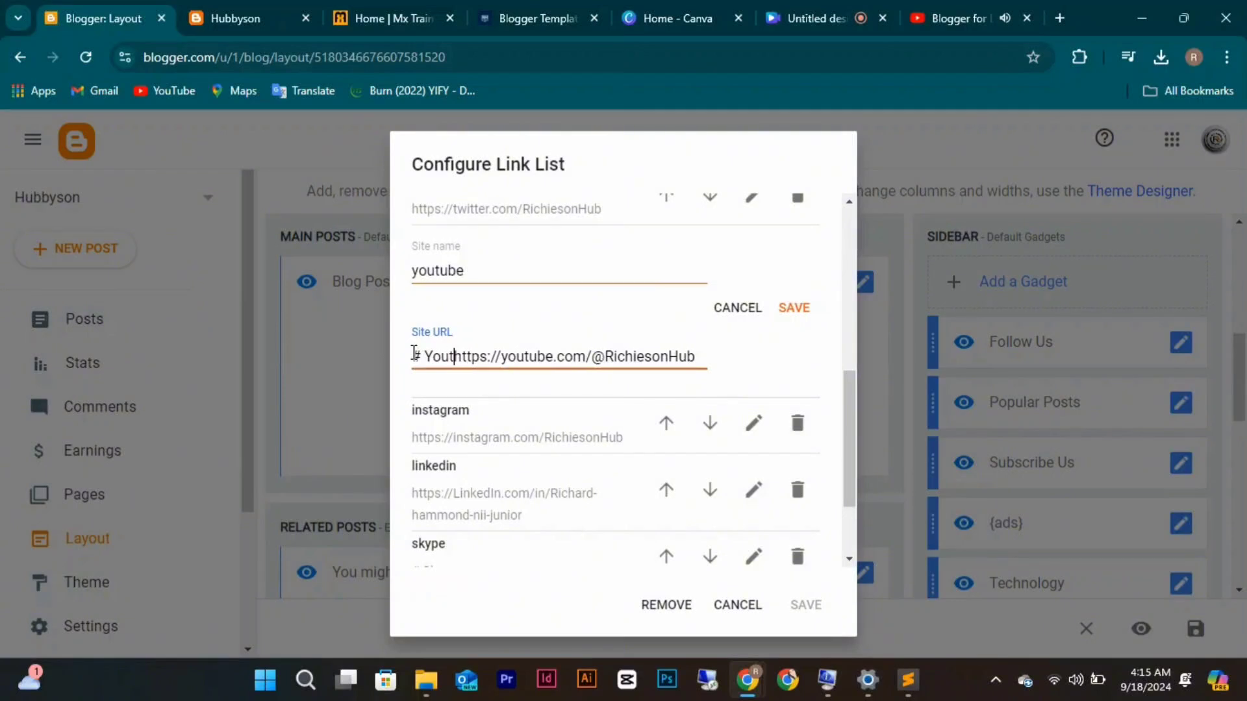
text(ube)
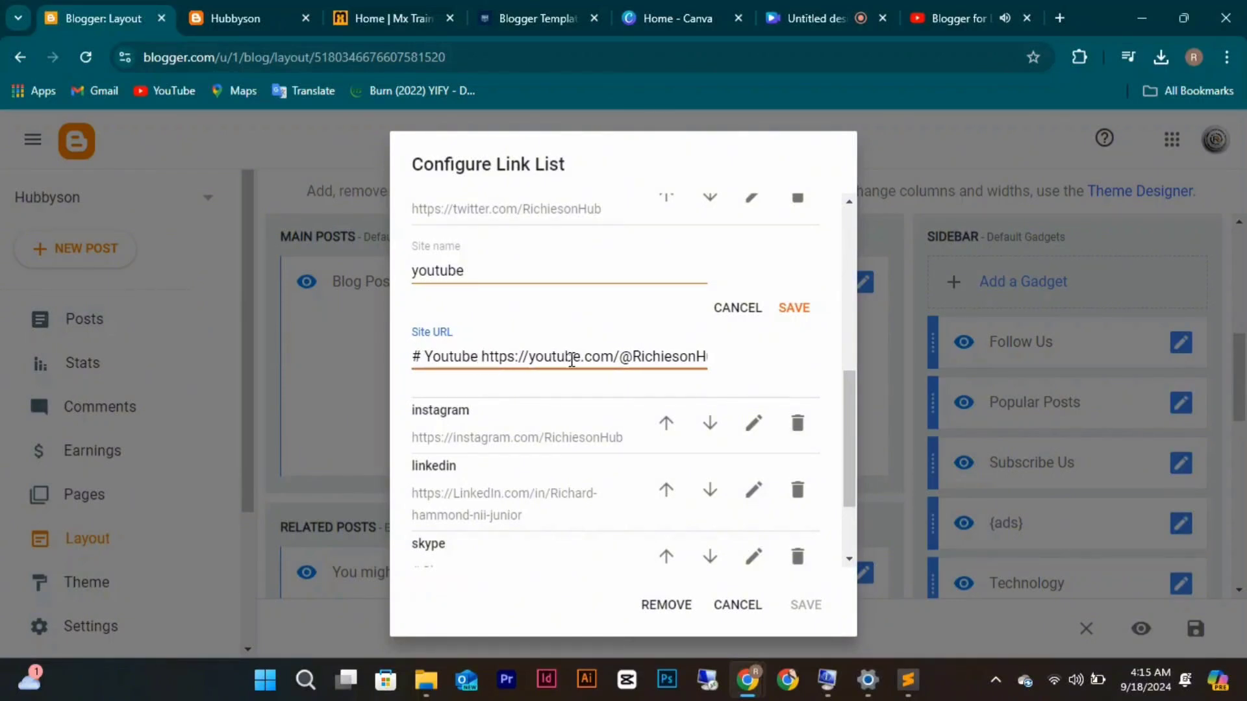
click(790, 309)
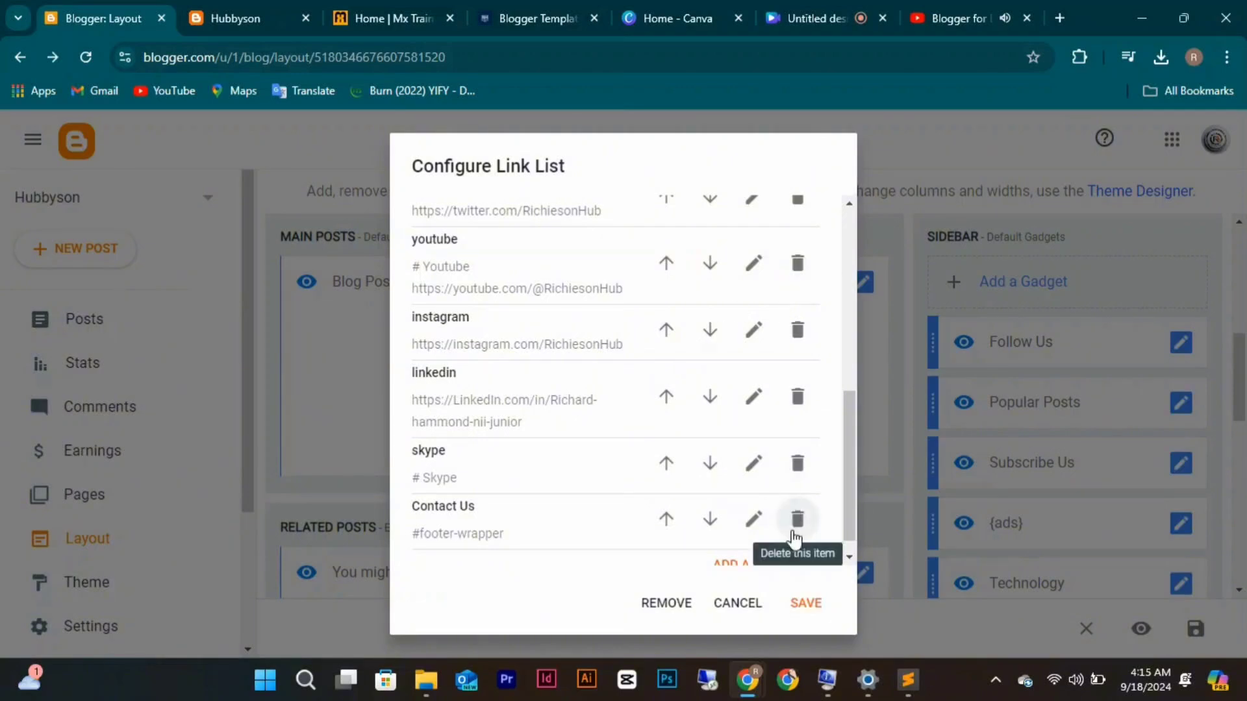
click(808, 604)
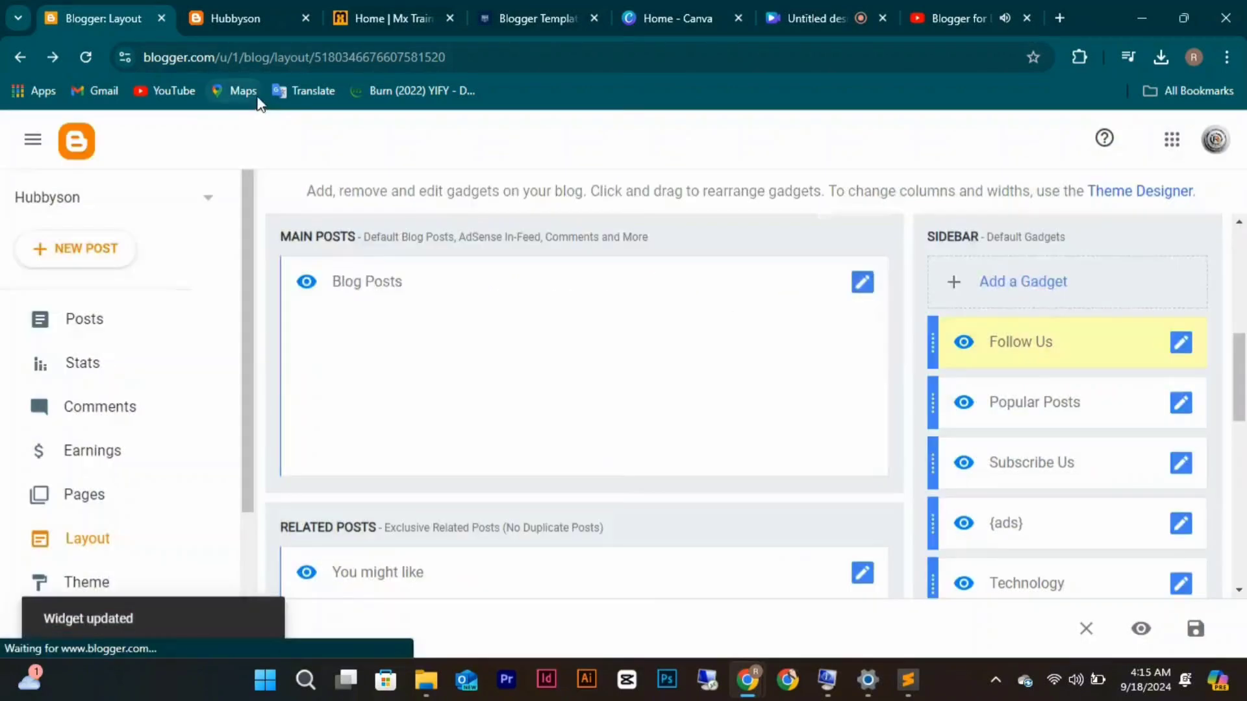
Reload the live blog to check the youtube button, then return to the layout editor.
click(236, 13)
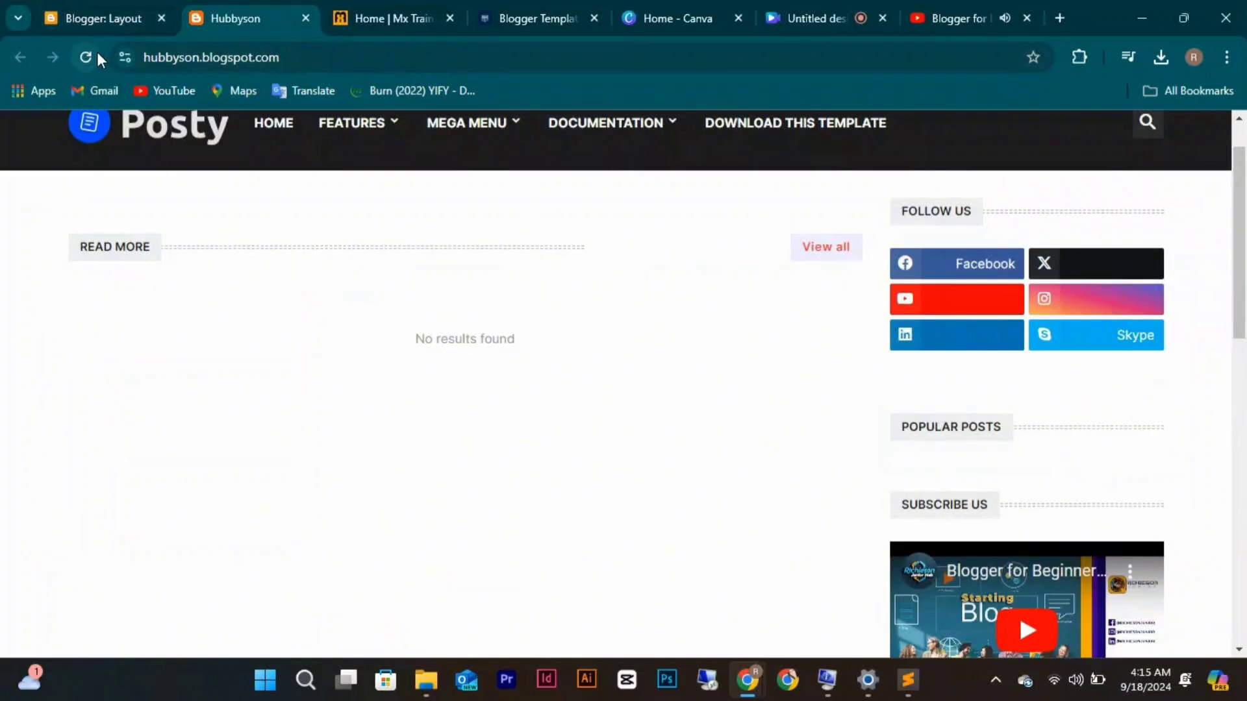
click(89, 55)
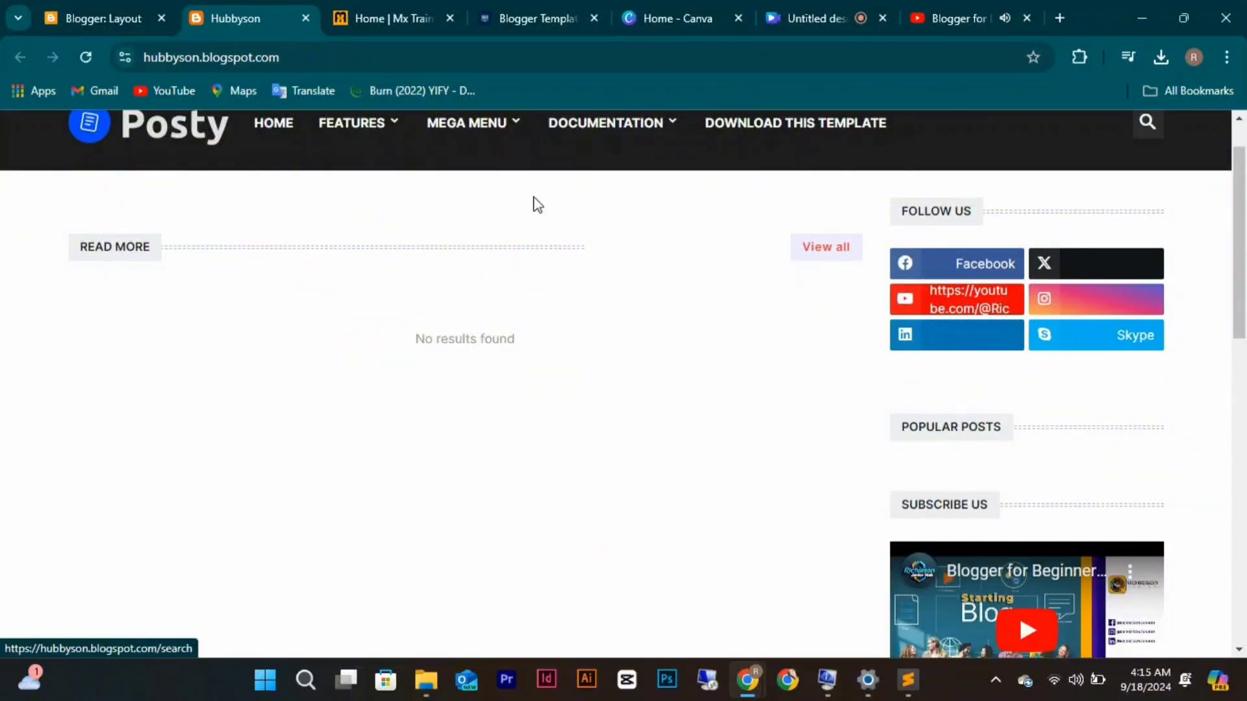
click(87, 24)
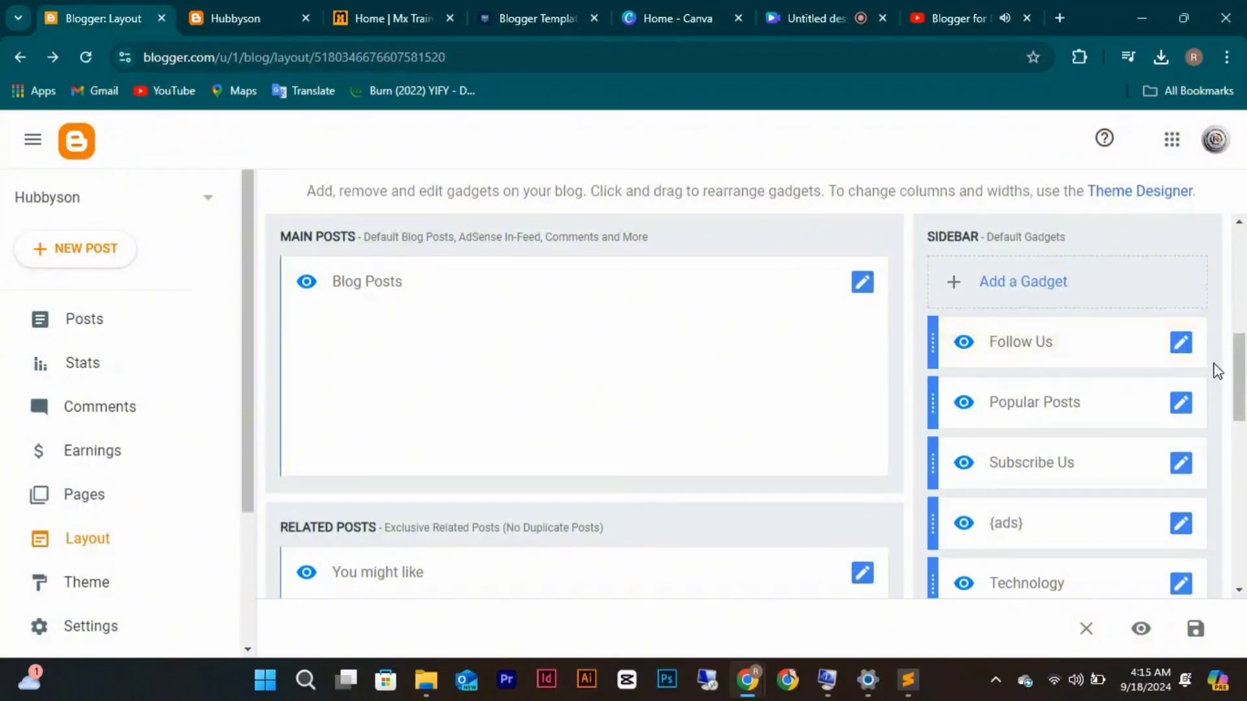
click(1178, 346)
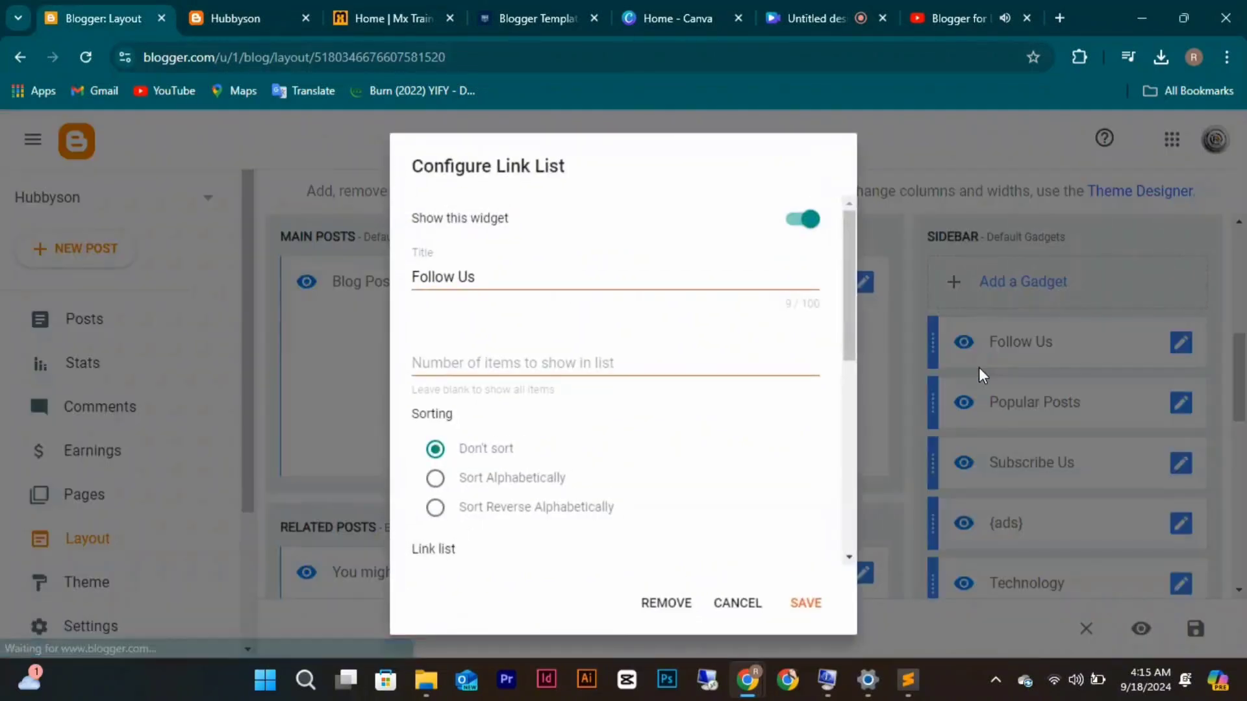
scroll(625, 354, down, 3)
scroll(625, 353, down, 4)
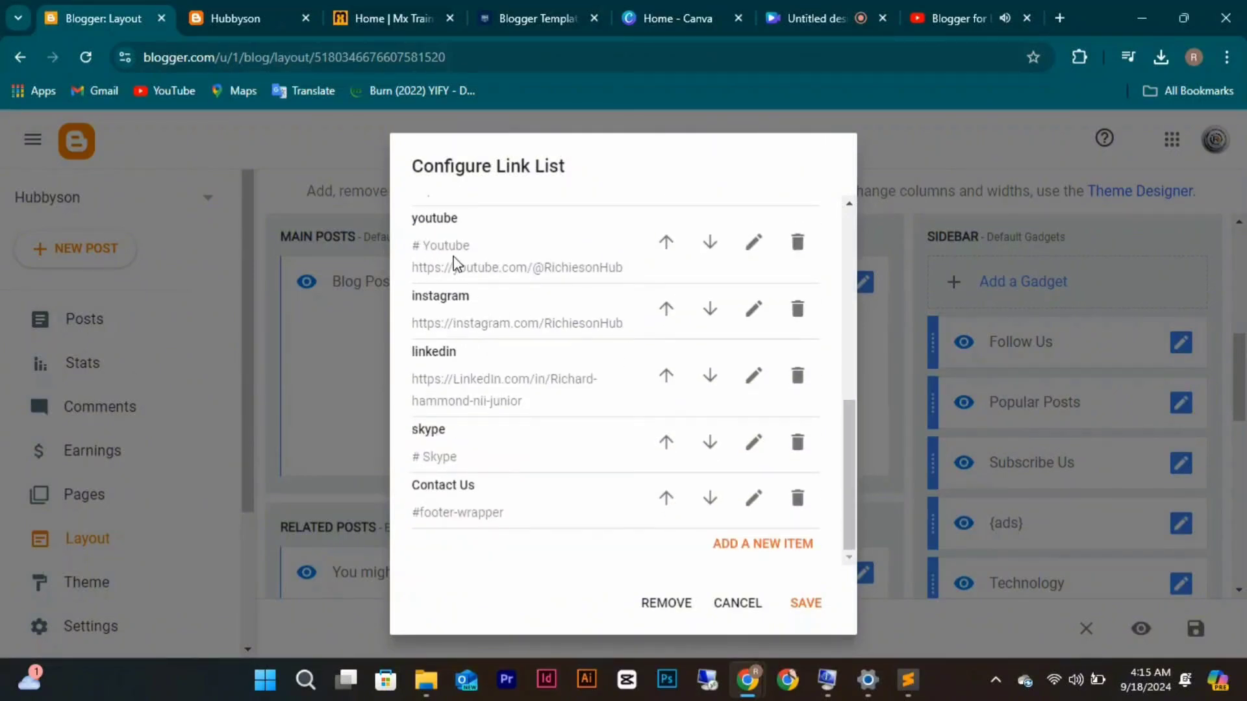
click(753, 248)
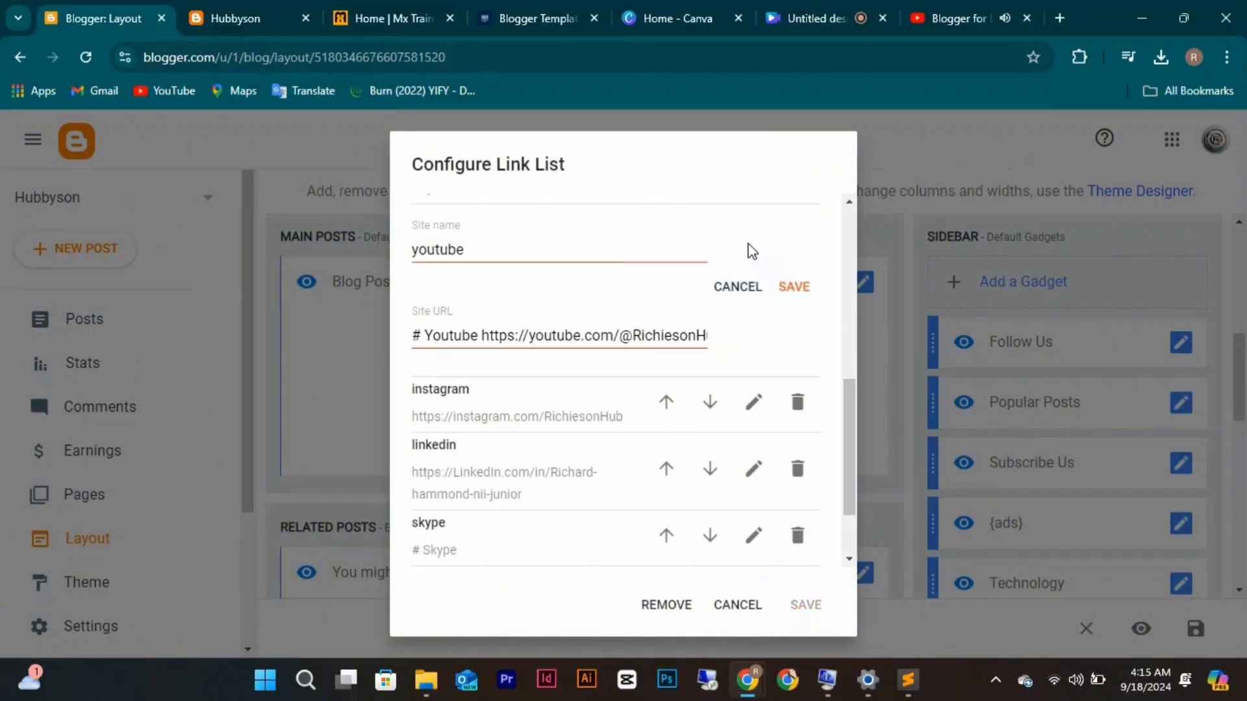
click(483, 335)
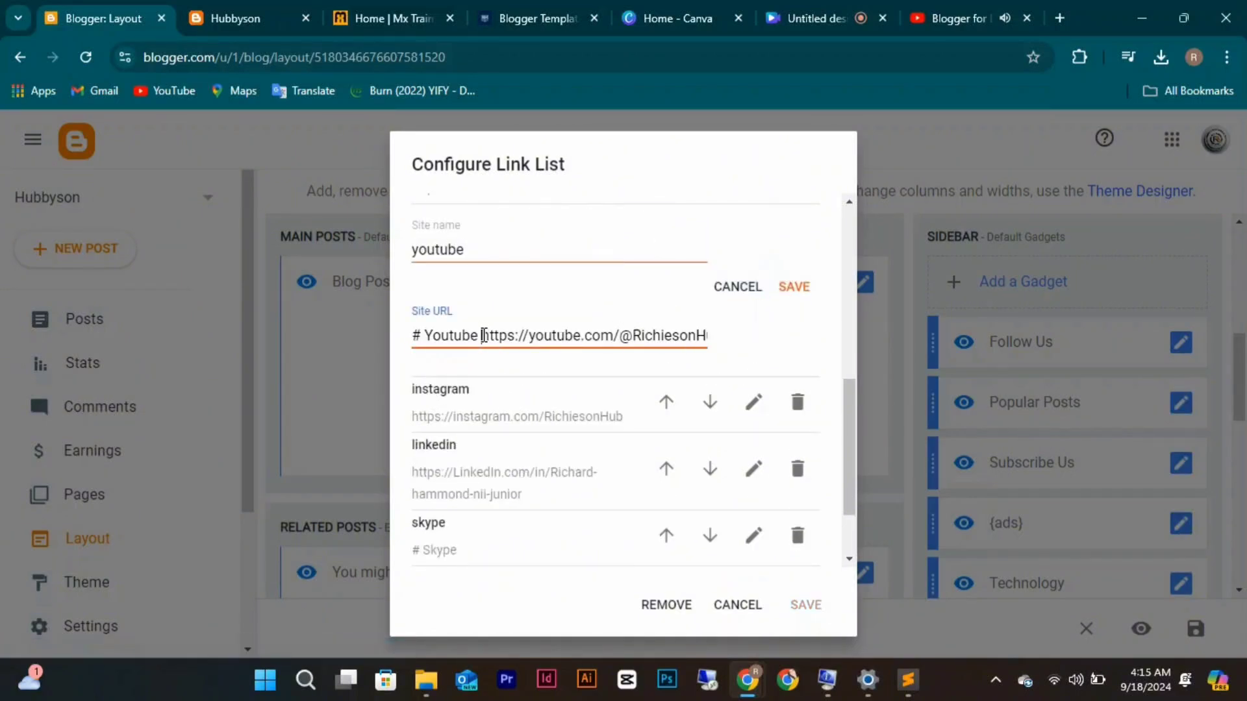
key(BackSpace)
key(BackSpace)
key(BackSpace)
key(BackSpace)
key(BackSpace)
key(BackSpace)
key(BackSpace)
key(BackSpace)
key(BackSpace)
key(BackSpace)
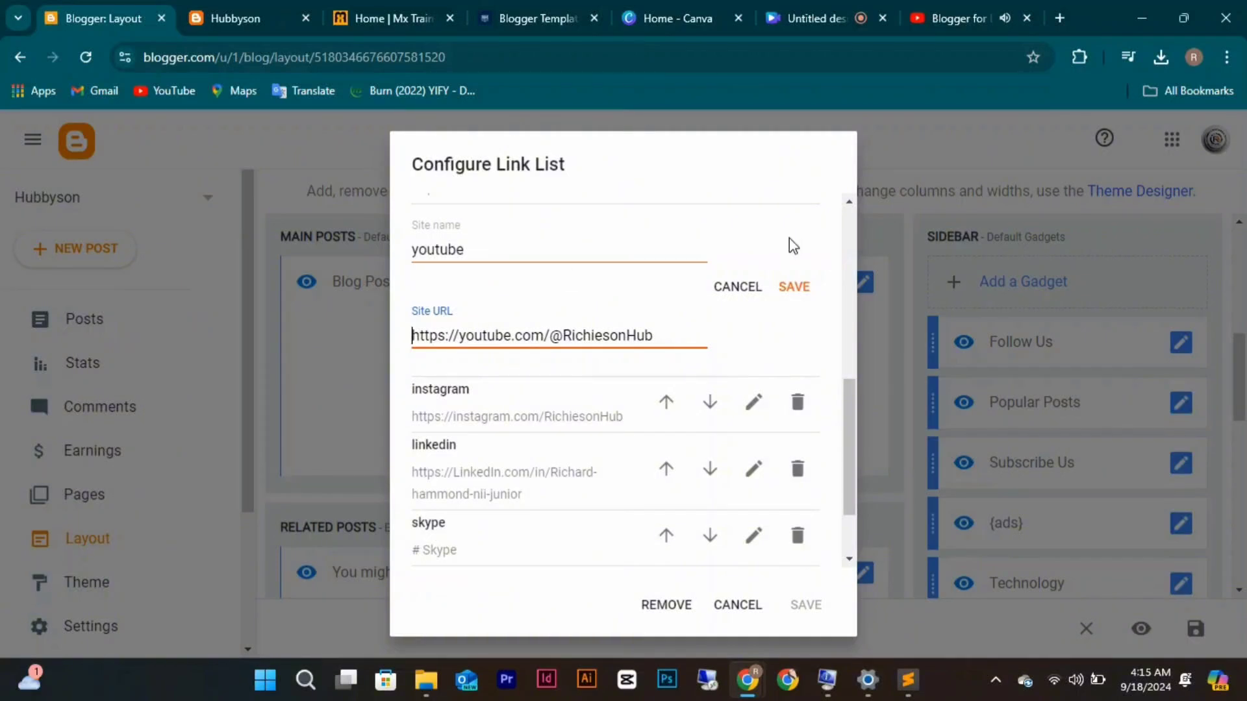
click(791, 286)
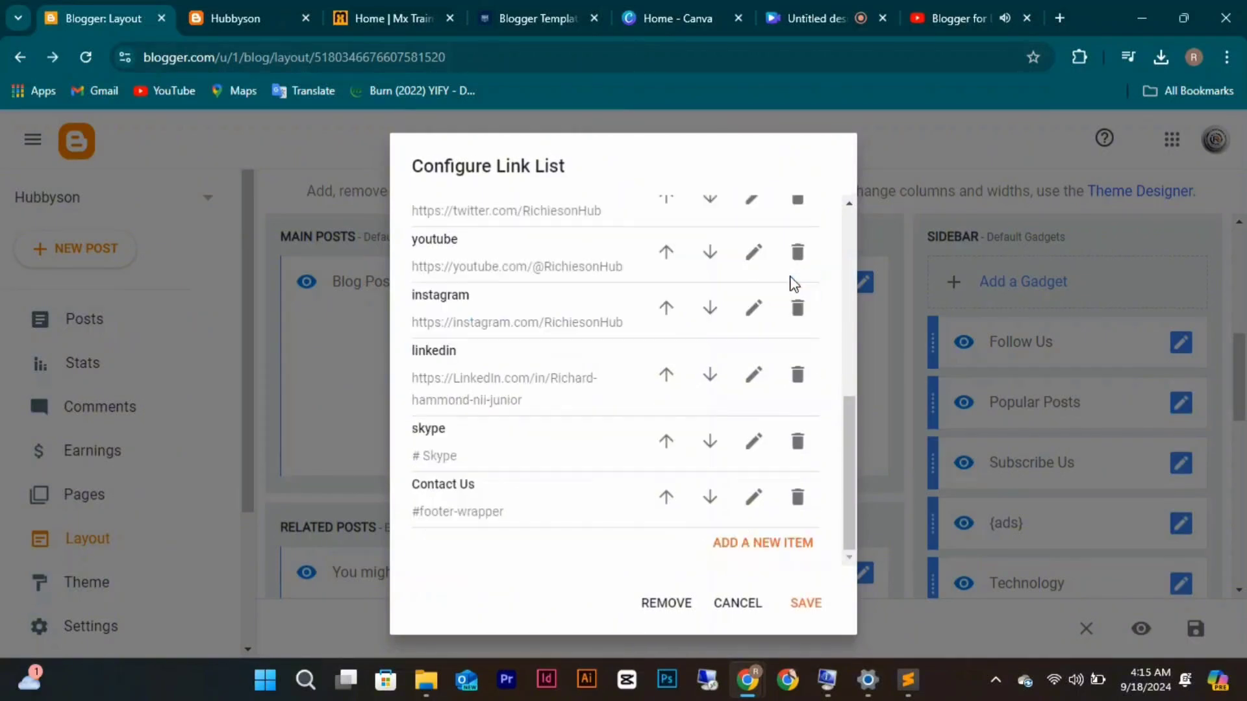
Reload the live Hubbyson blog to check the links, then save the Follow Us gadget.
click(213, 26)
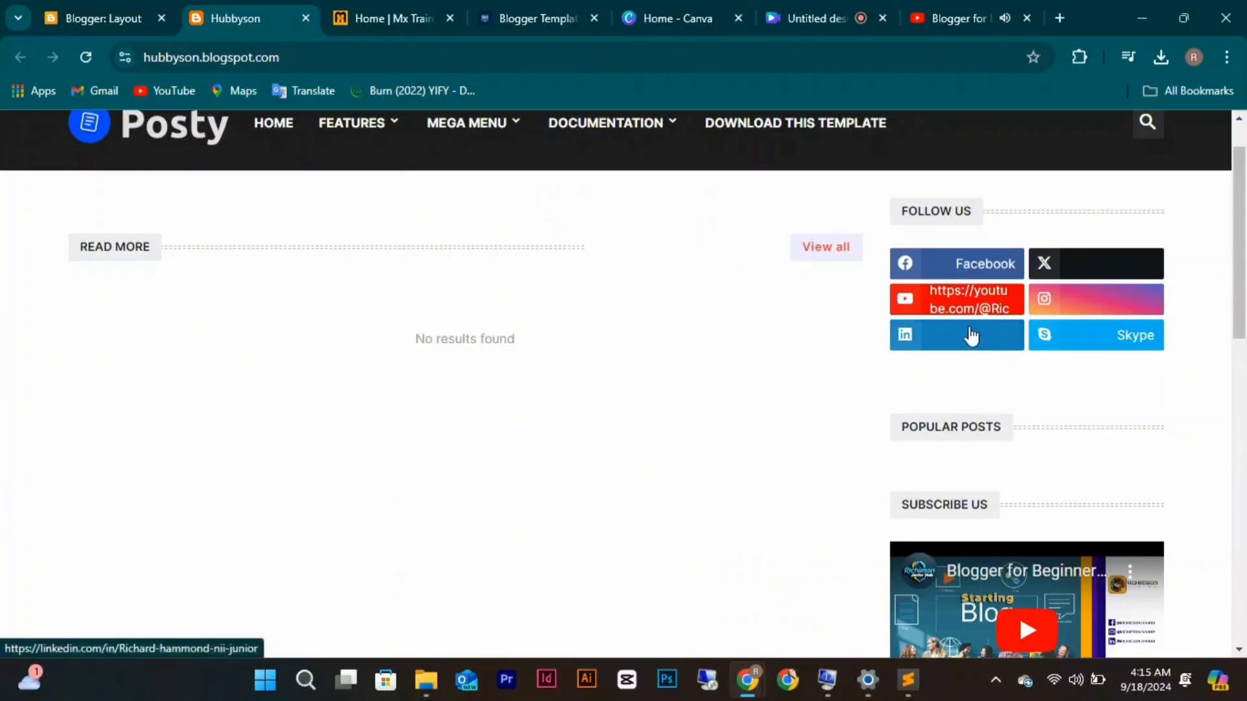
click(95, 56)
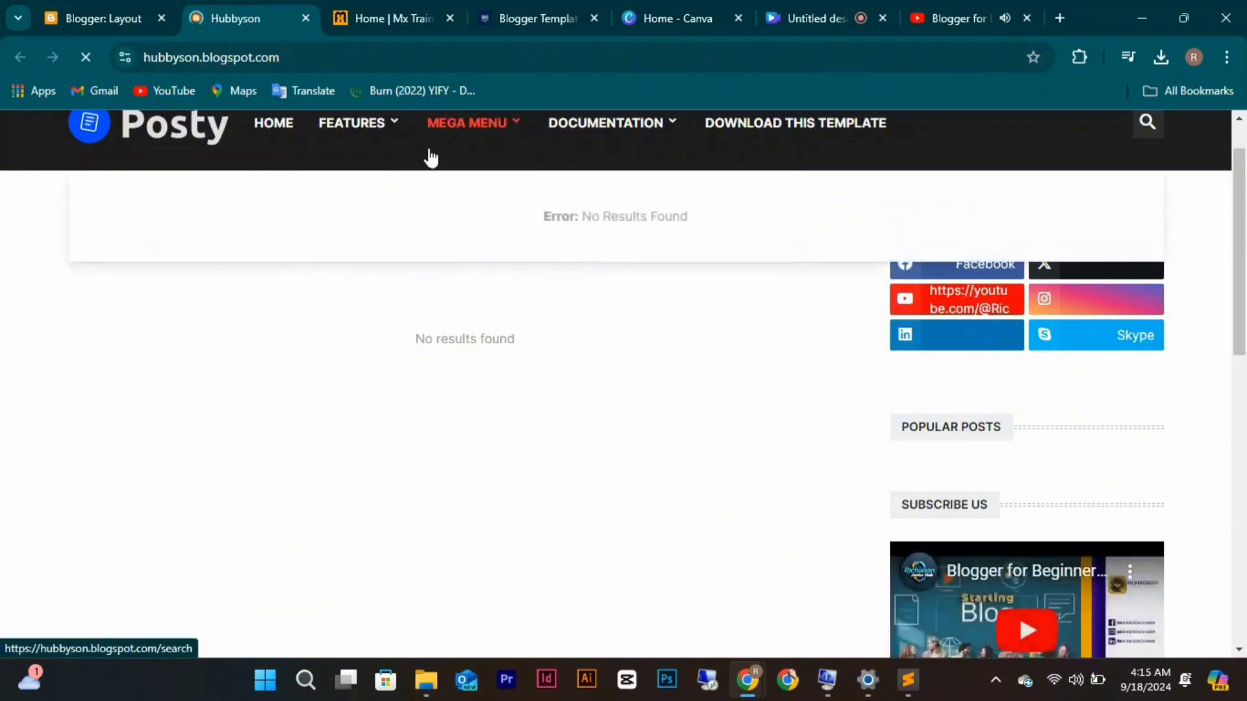
click(106, 9)
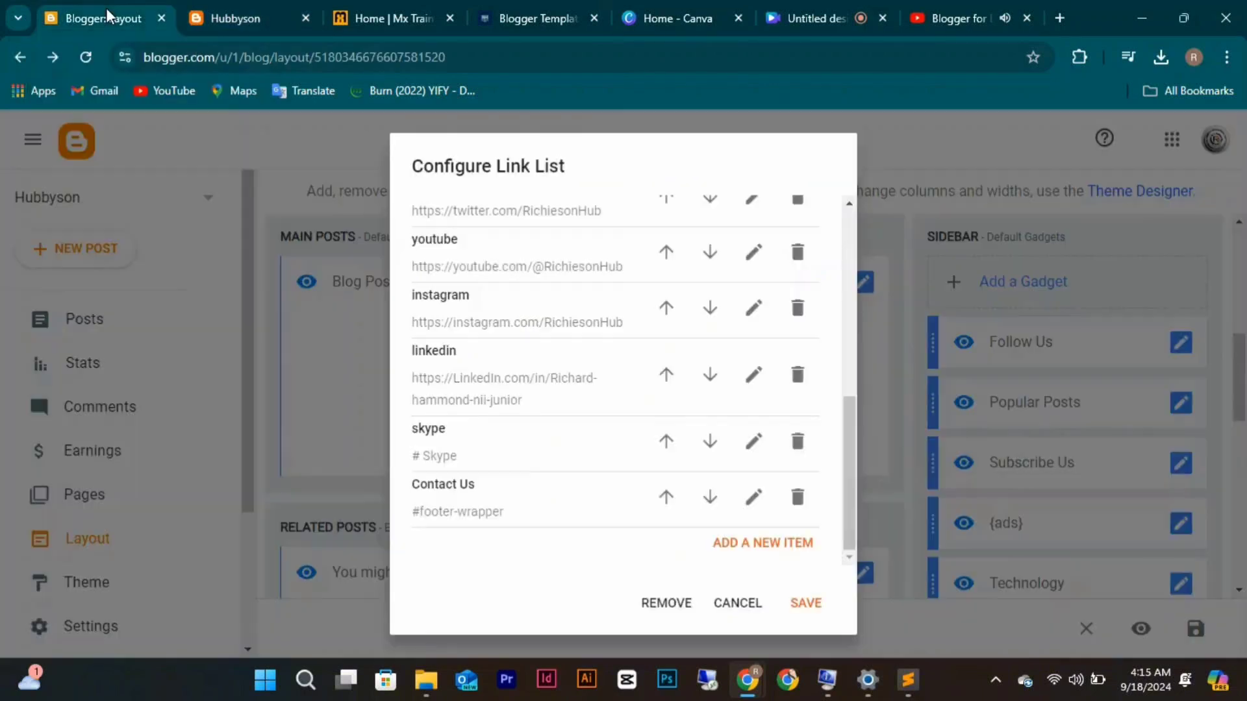
click(808, 606)
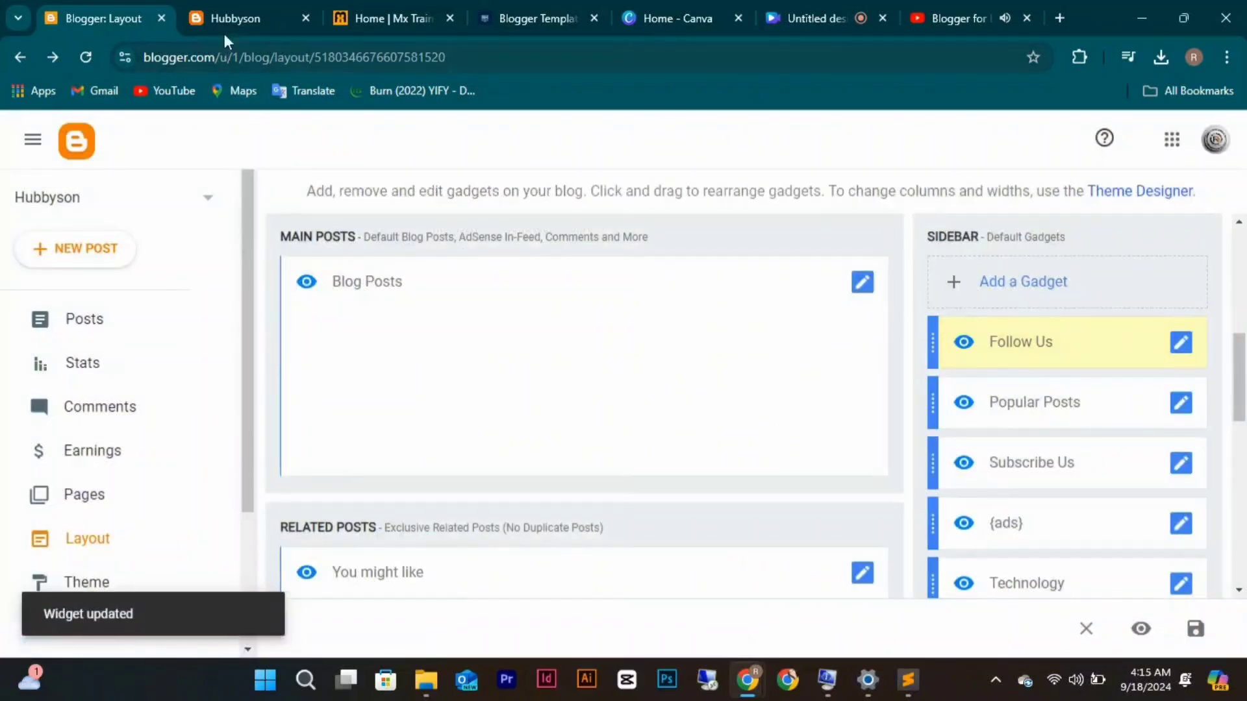
click(221, 18)
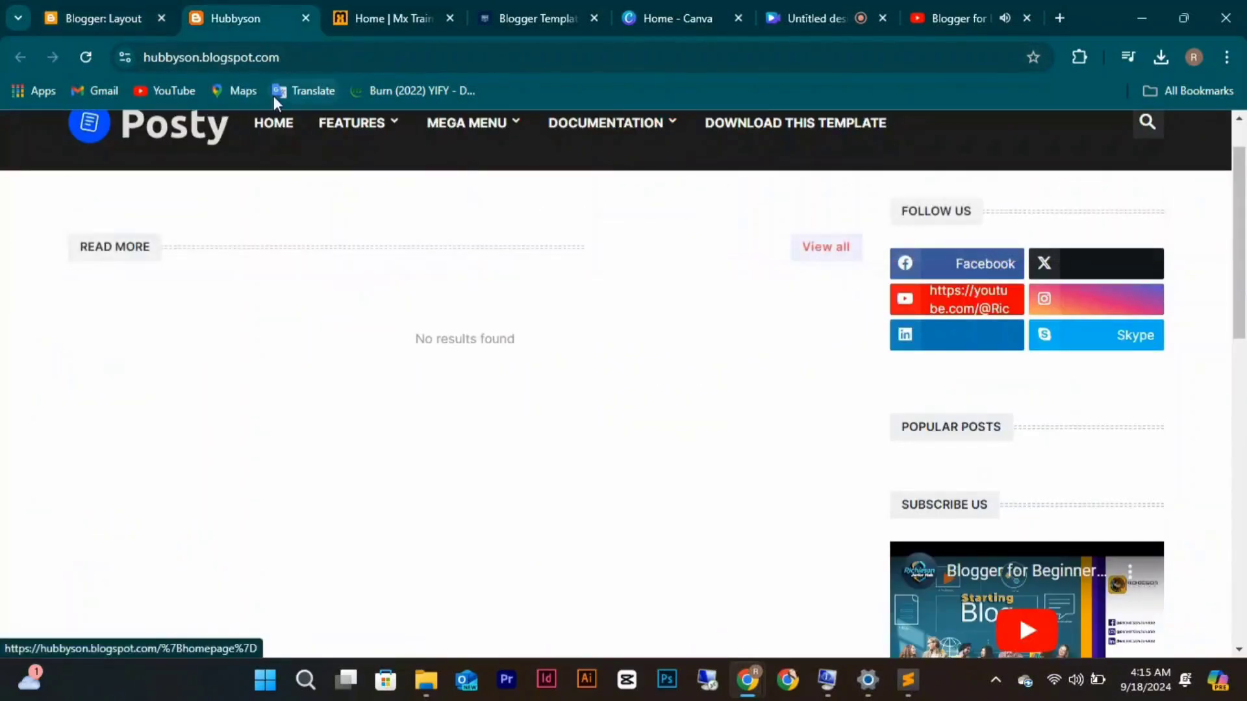
click(83, 65)
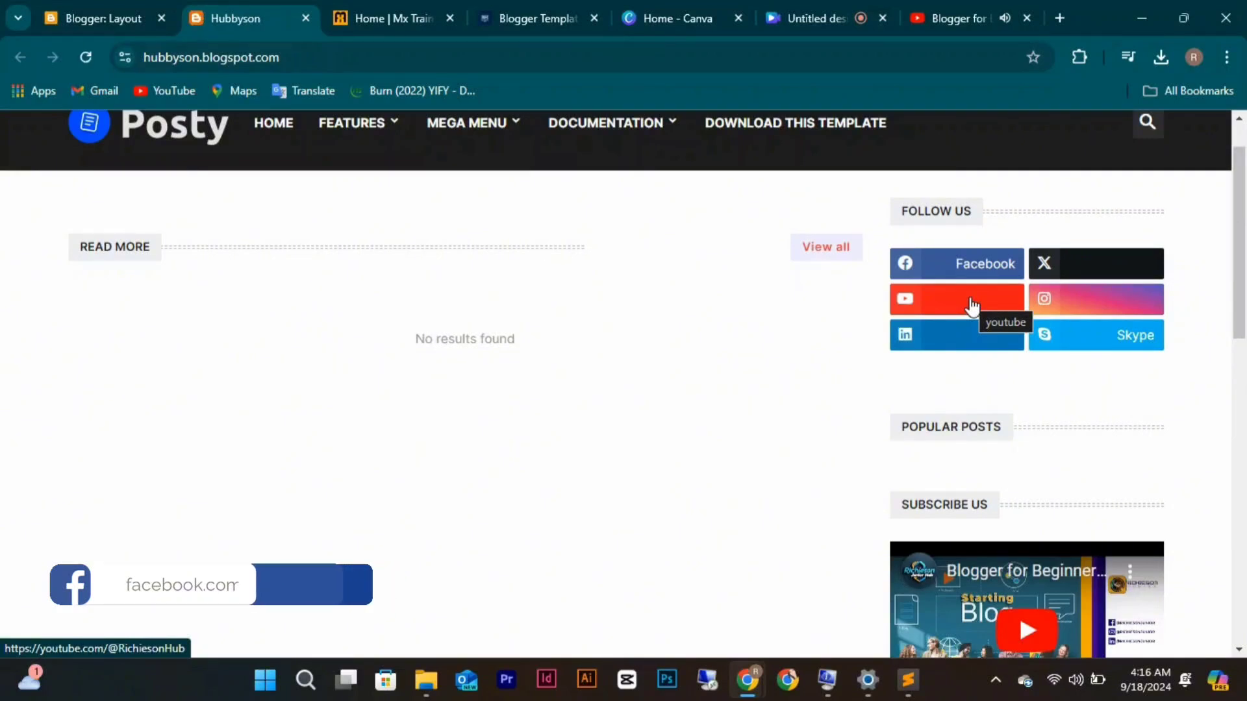
scroll(469, 431, down, 10)
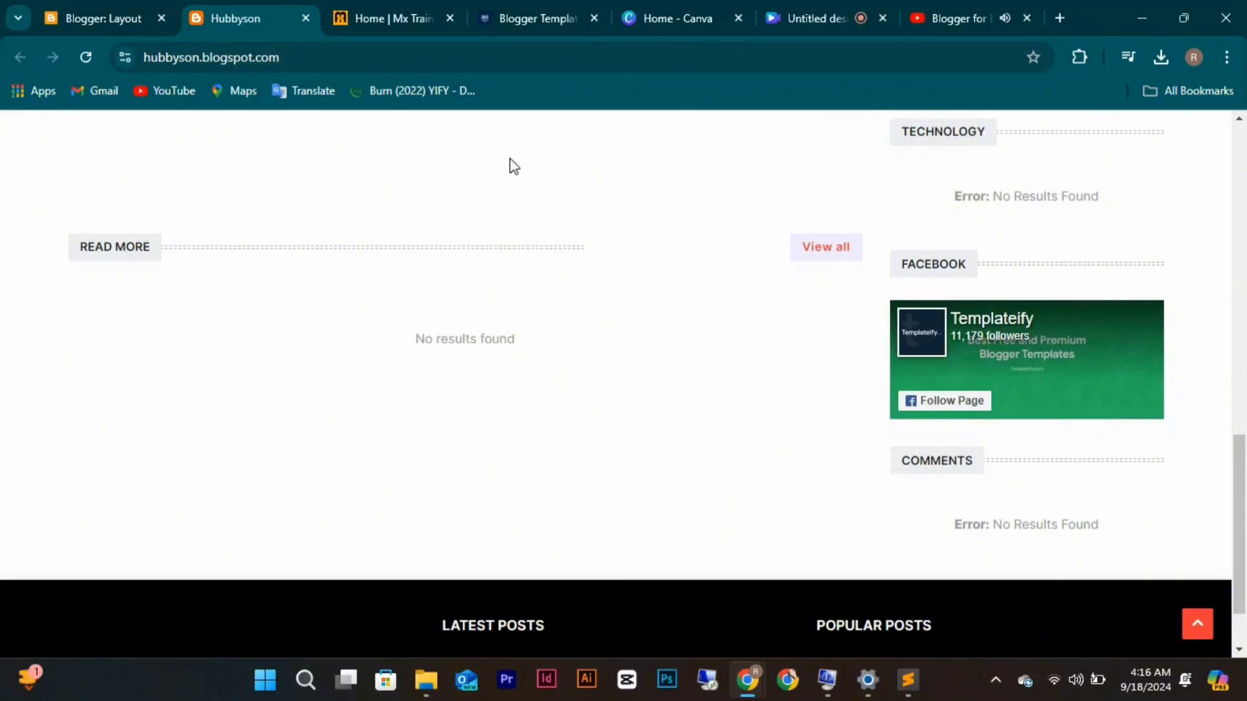
click(86, 17)
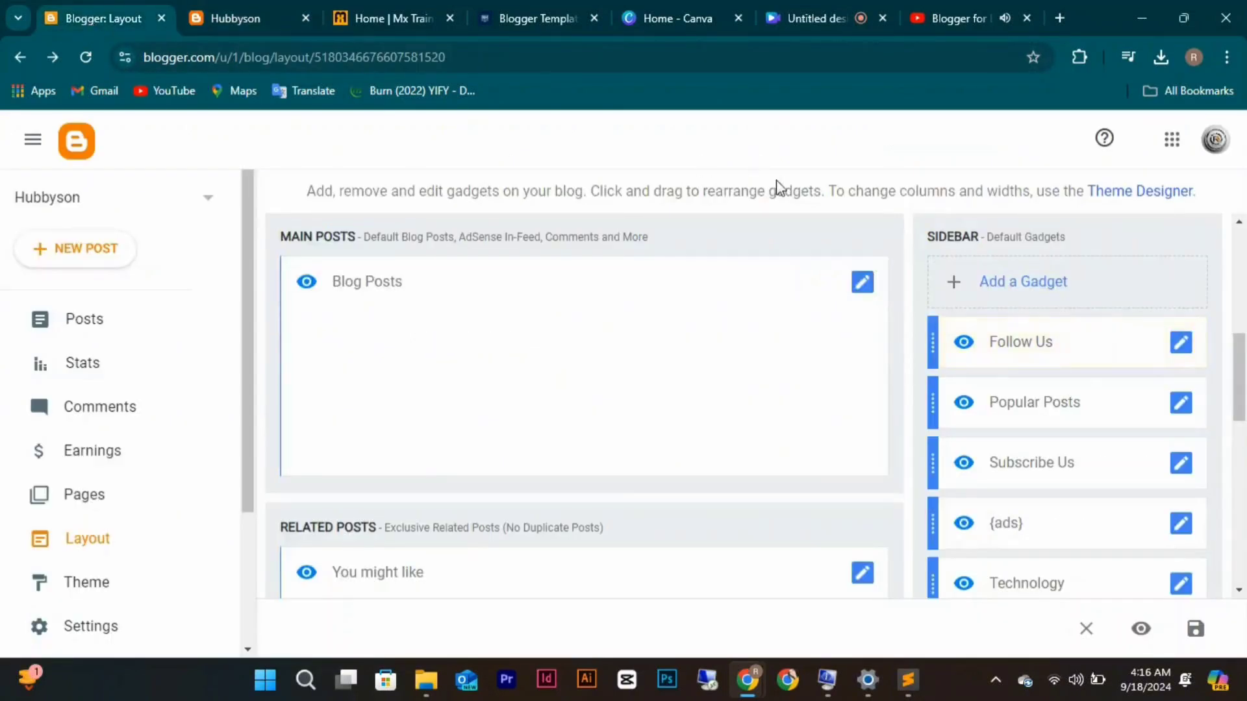
scroll(1231, 523, down, 1)
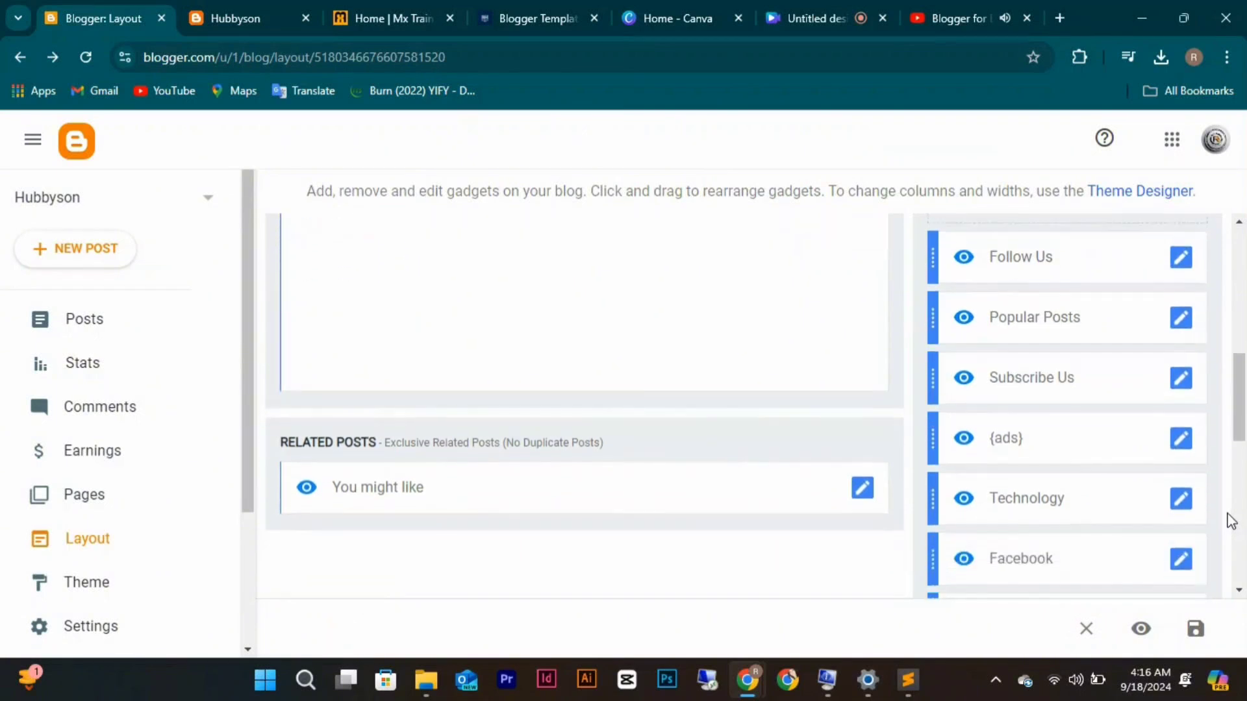
scroll(1229, 520, down, 1)
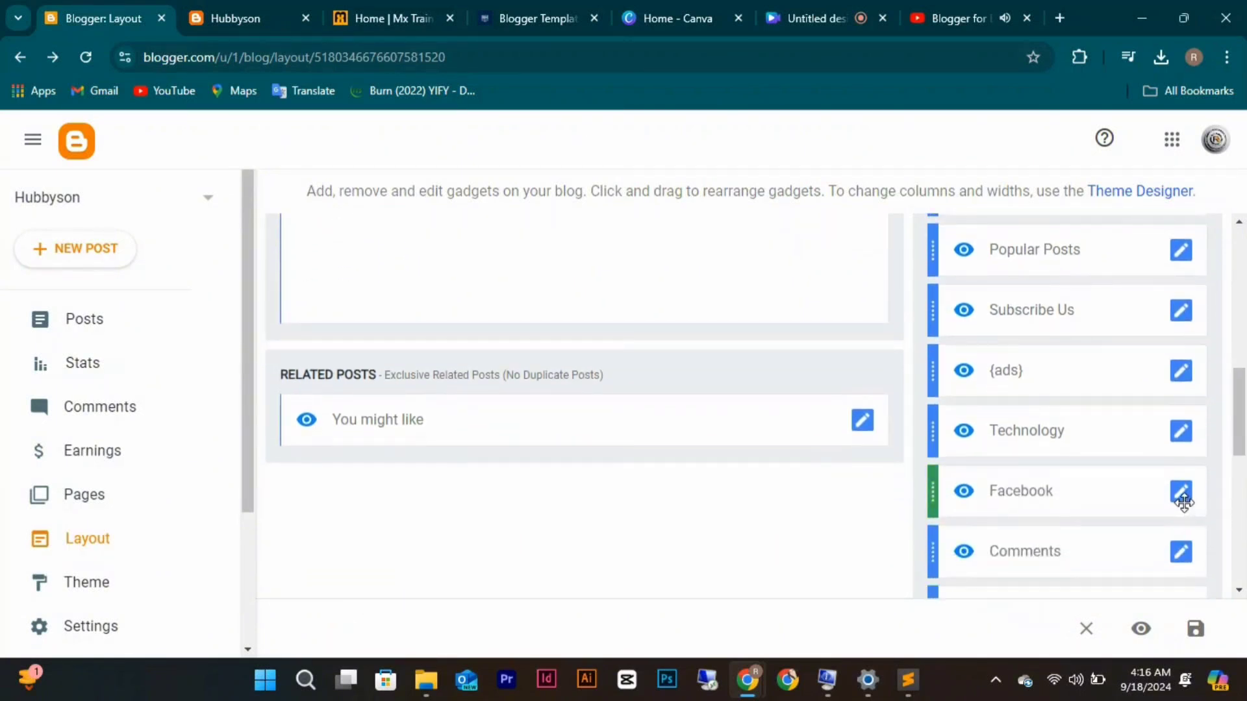
Change the Facebook gadget's embed href page name from templateify to RichiesonHub and save.
click(1182, 498)
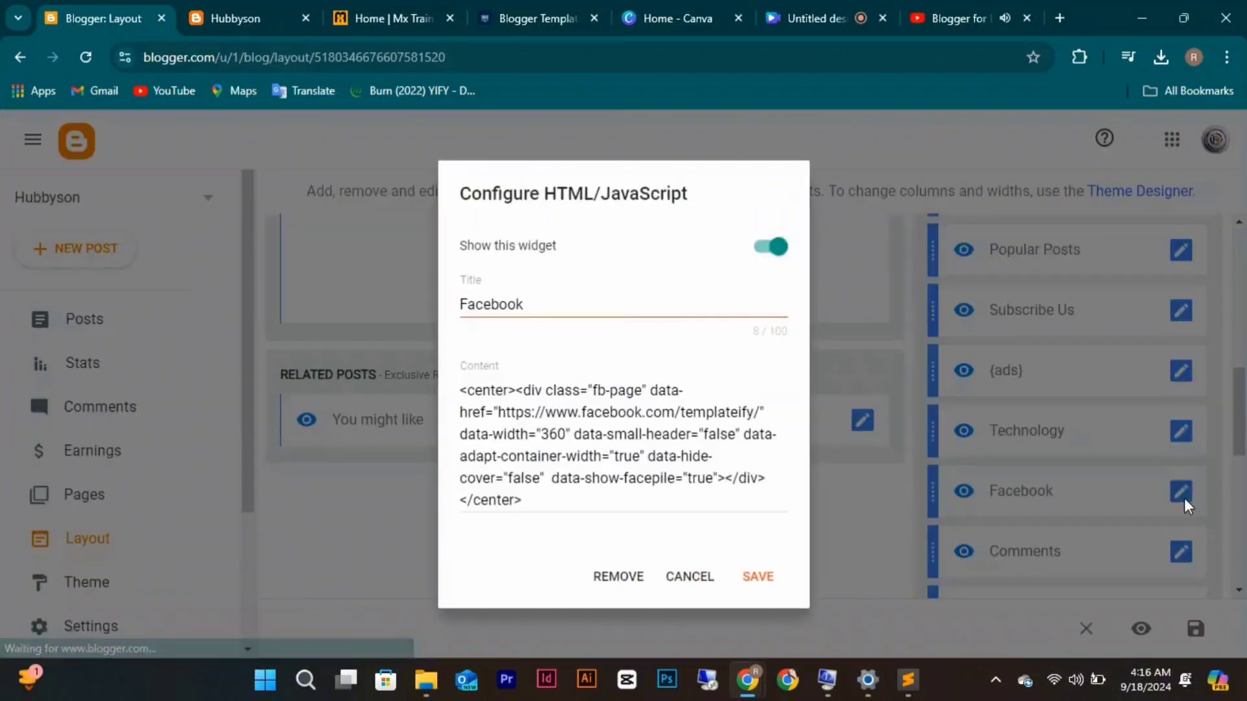
click(756, 412)
key(BackSpace)
key(BackSpace)
key(BackSpace)
key(BackSpace)
key(BackSpace)
key(BackSpace)
key(BackSpace)
key(BackSpace)
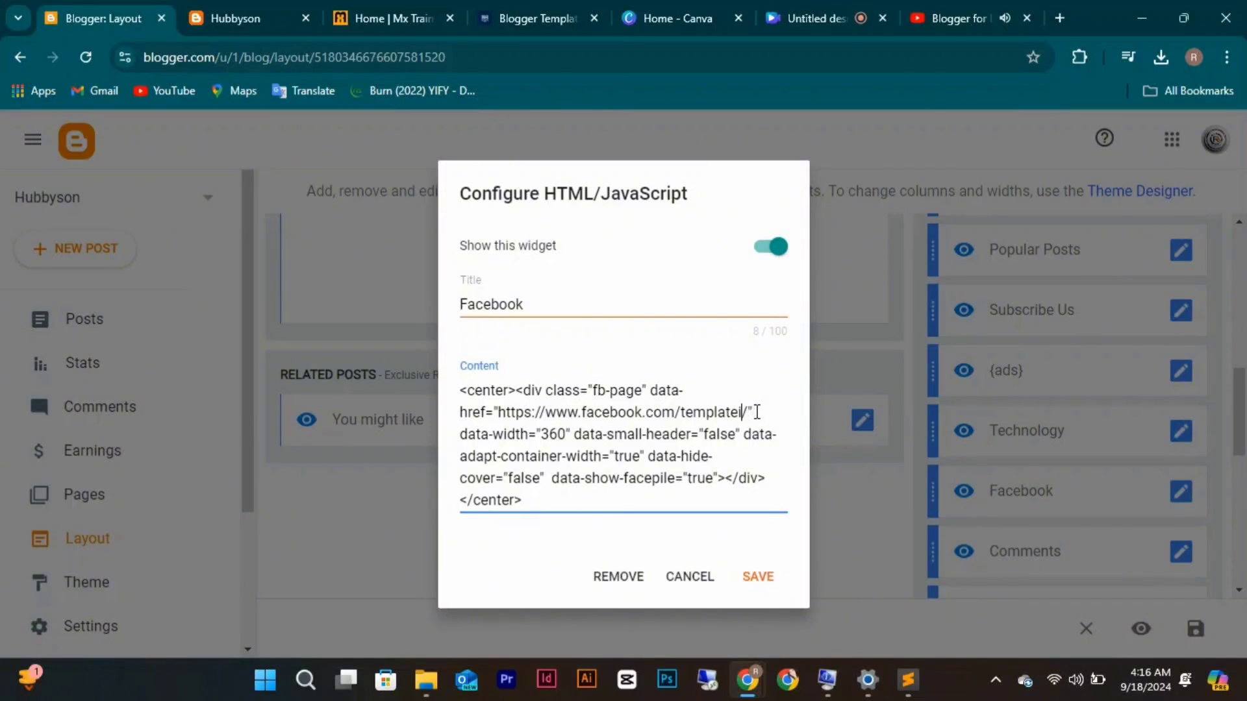
key(BackSpace)
key(BackSpace)
key(BackSpace)
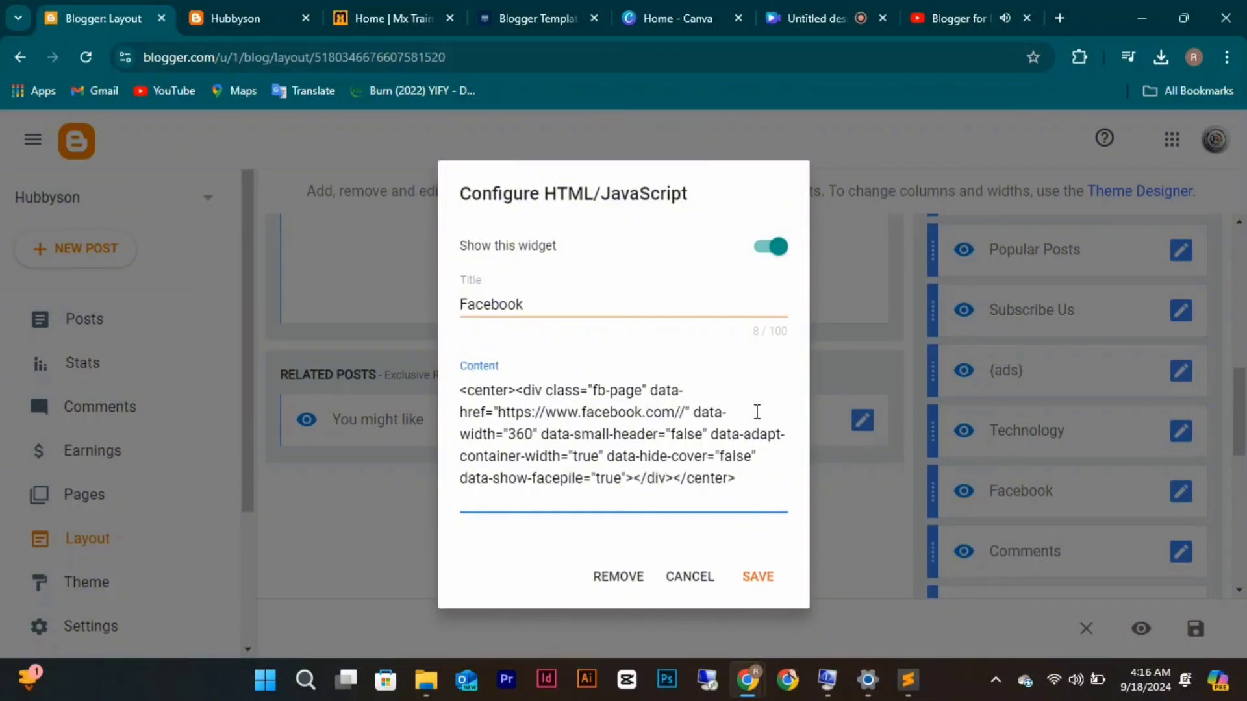
text(RichiesonHub)
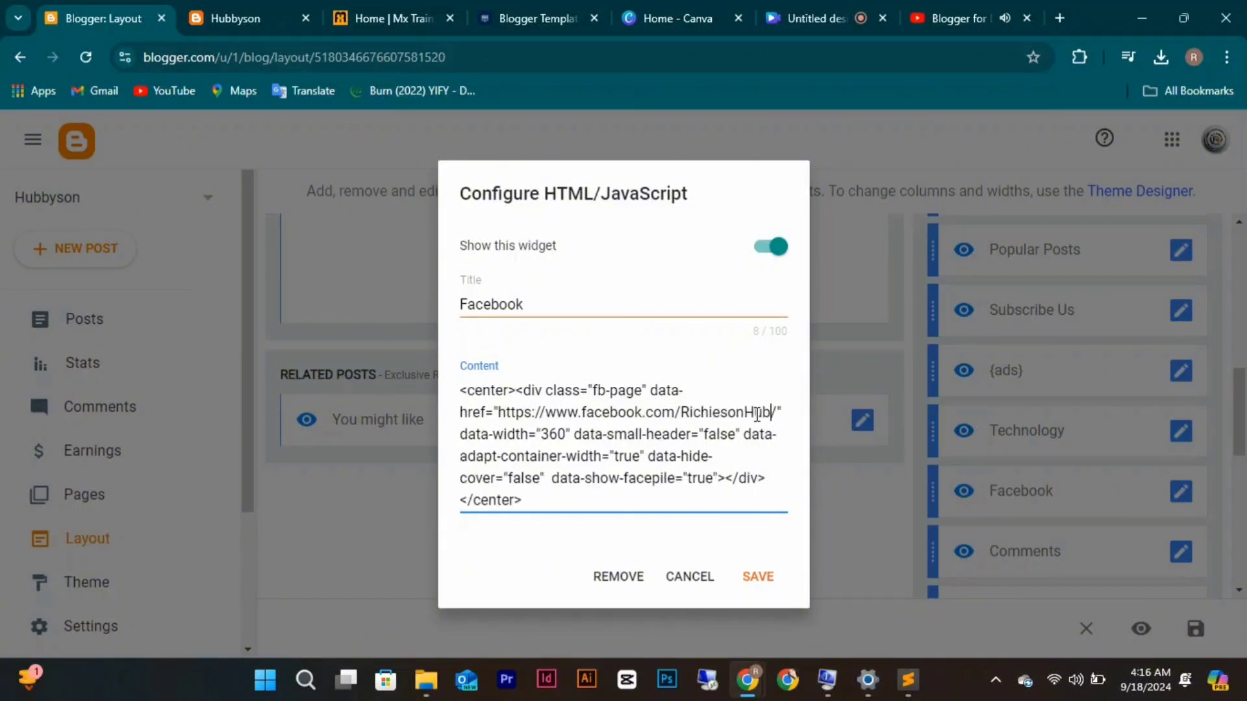
click(764, 572)
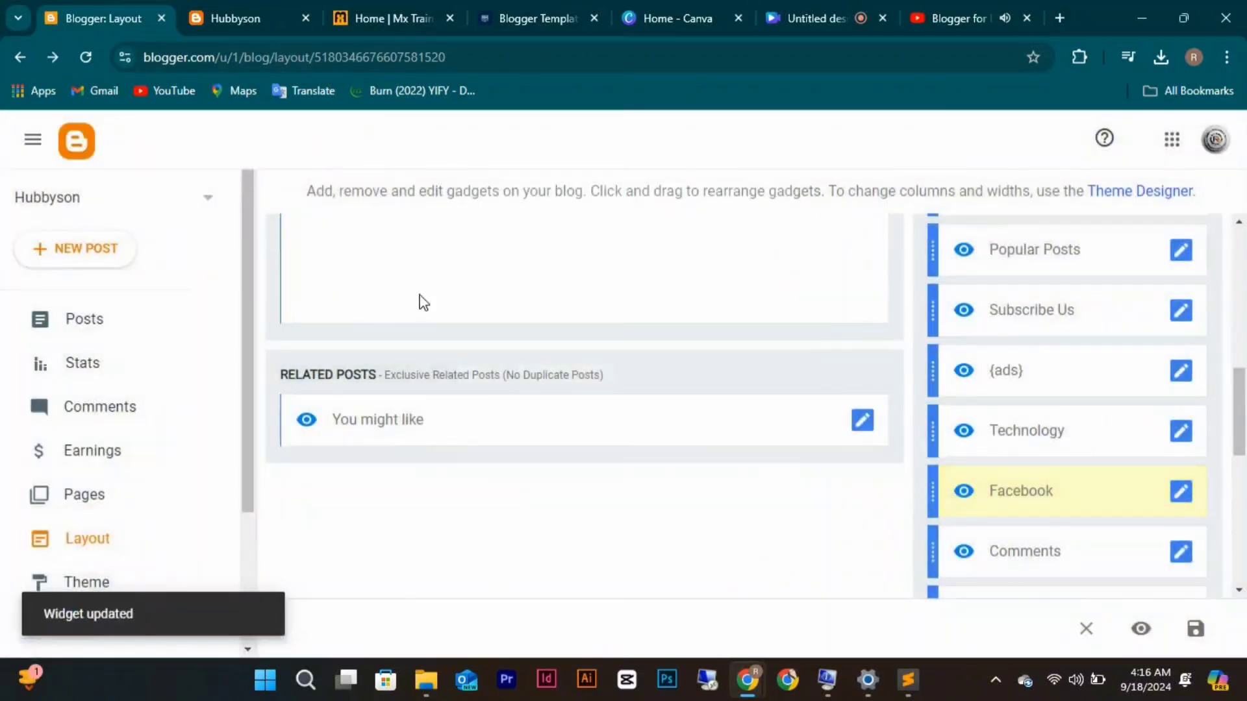
Reload the live Hubbyson blog and scroll down to the RichiesonHub Facebook page box in the sidebar.
click(243, 4)
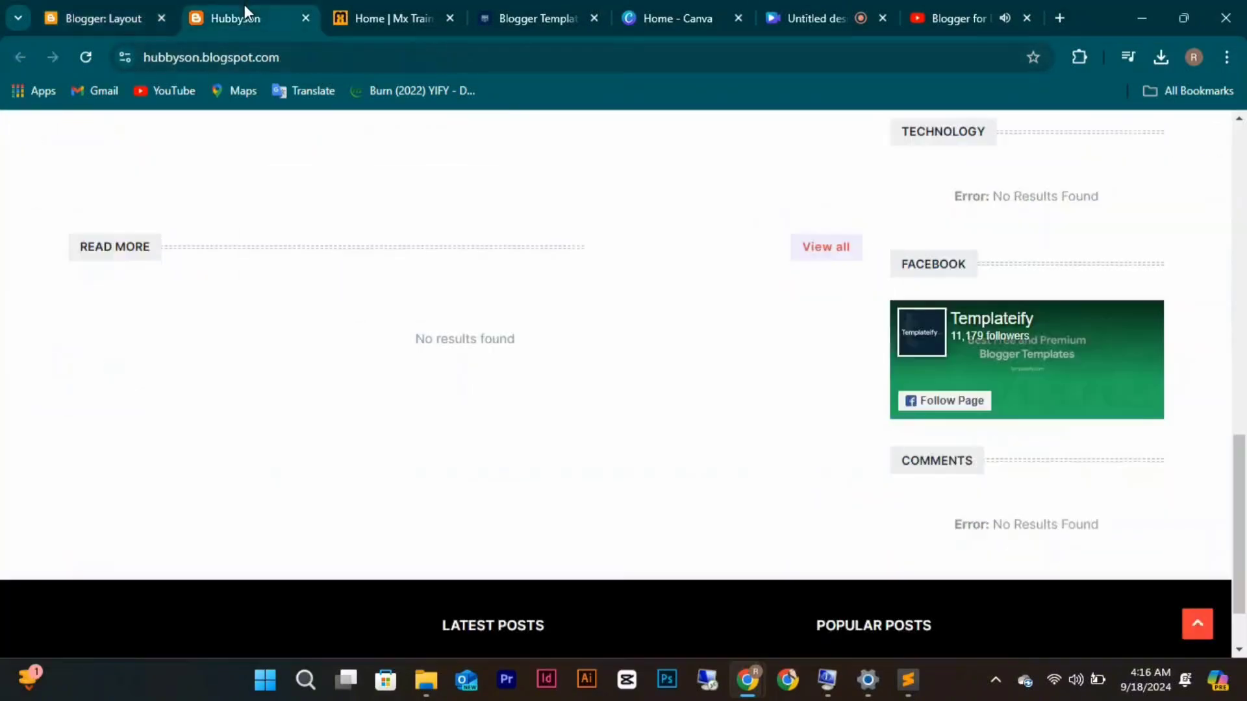
click(85, 58)
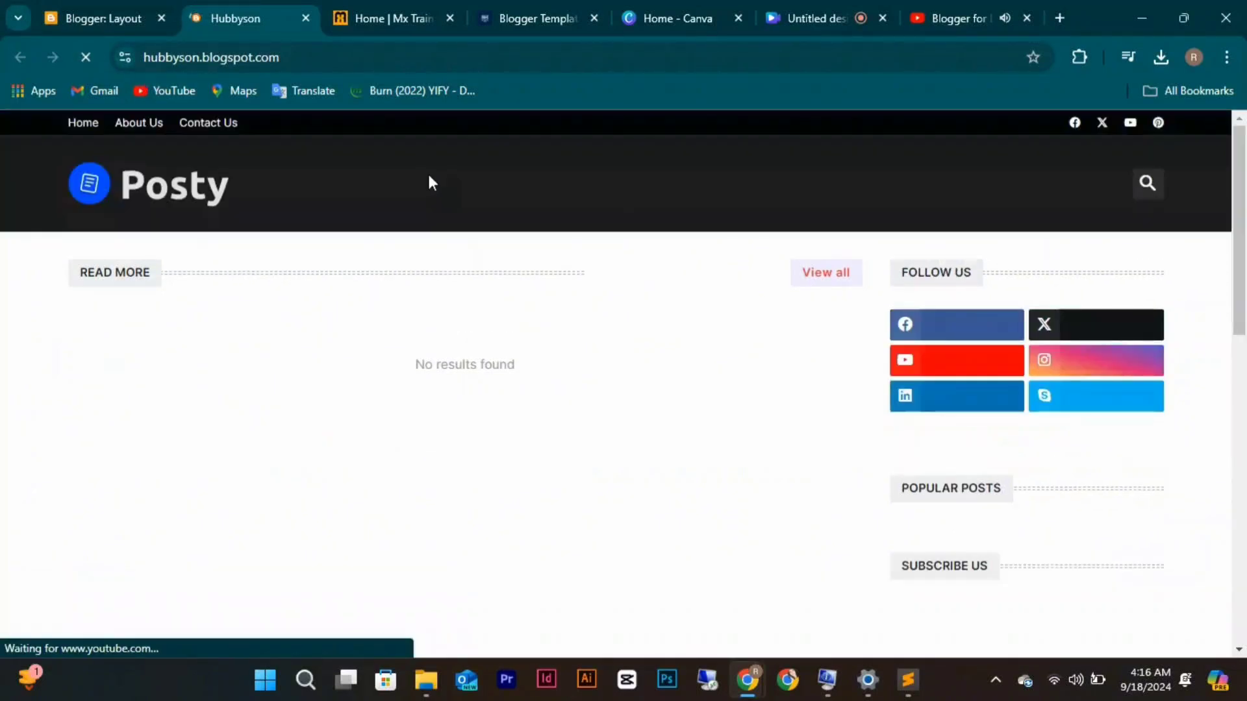
scroll(639, 419, down, 5)
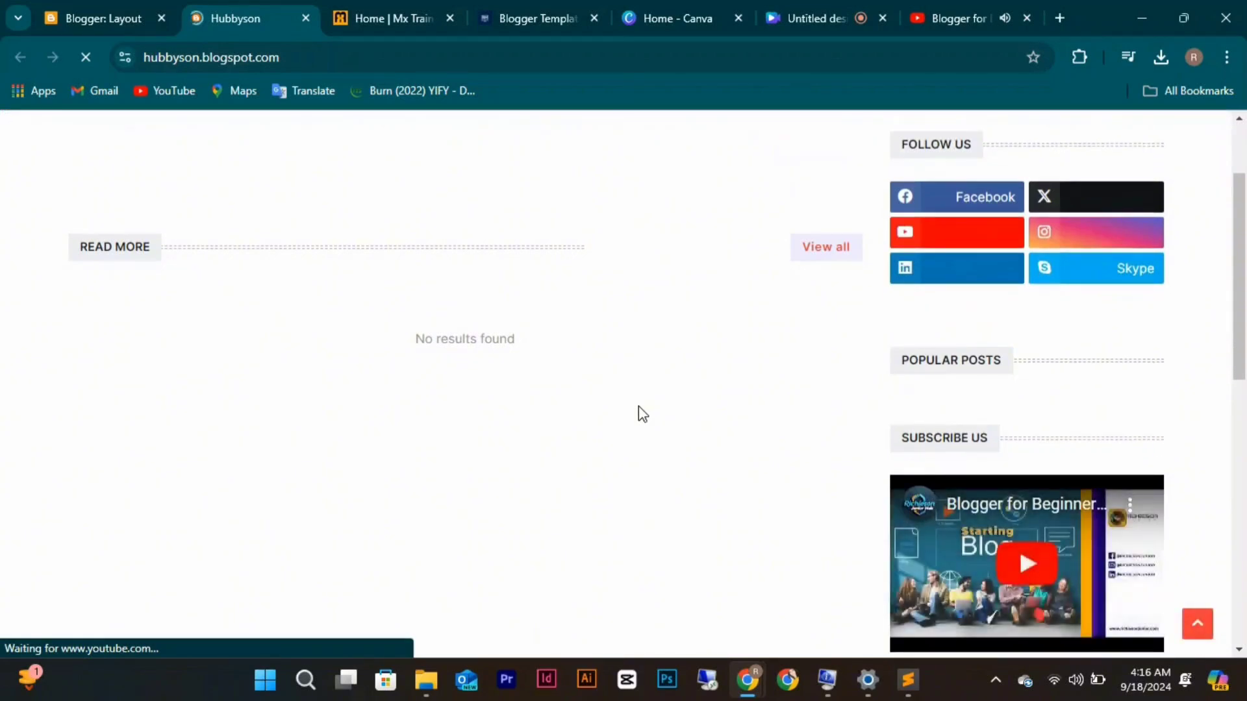
scroll(638, 406, down, 1)
scroll(638, 406, down, 2)
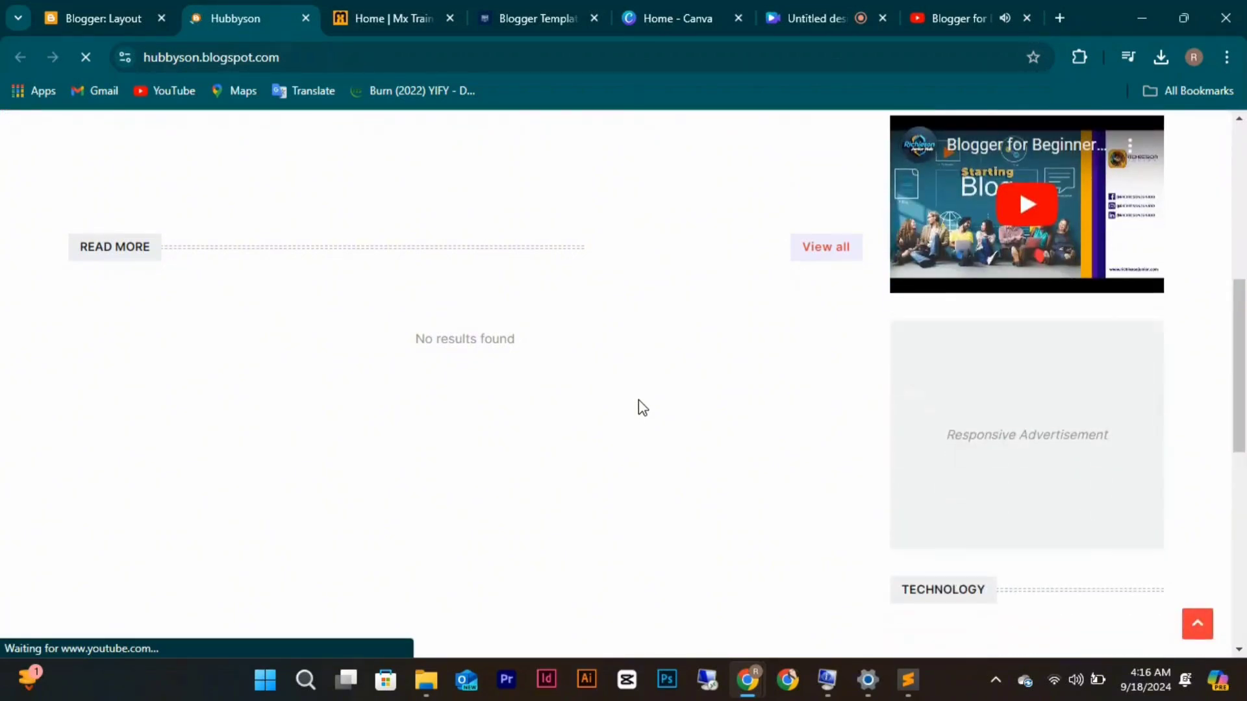
scroll(638, 399, down, 2)
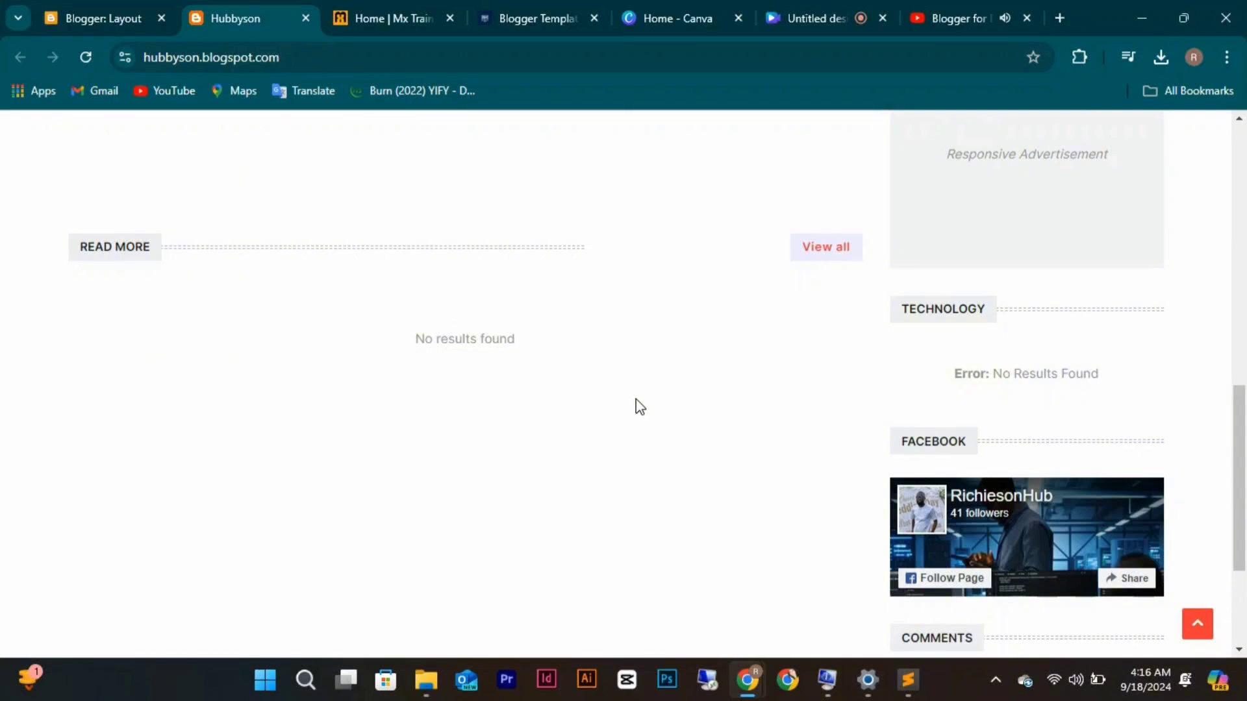
scroll(636, 398, down, 3)
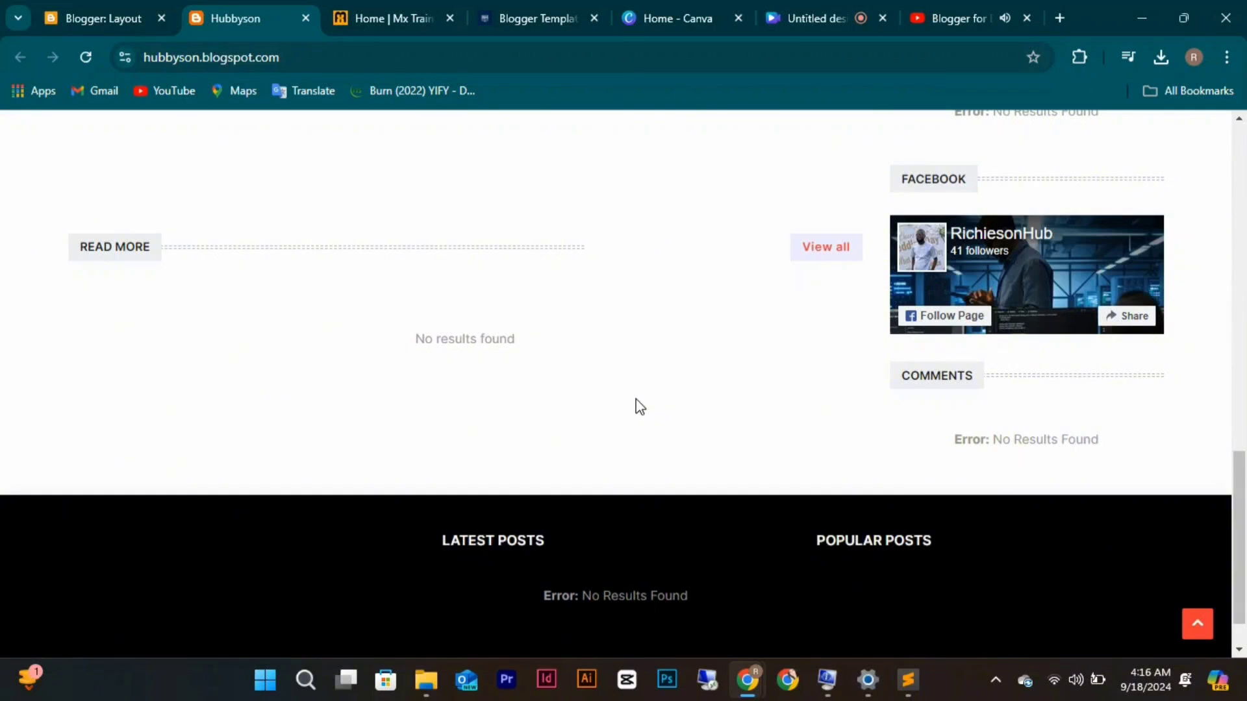
scroll(640, 406, down, 1)
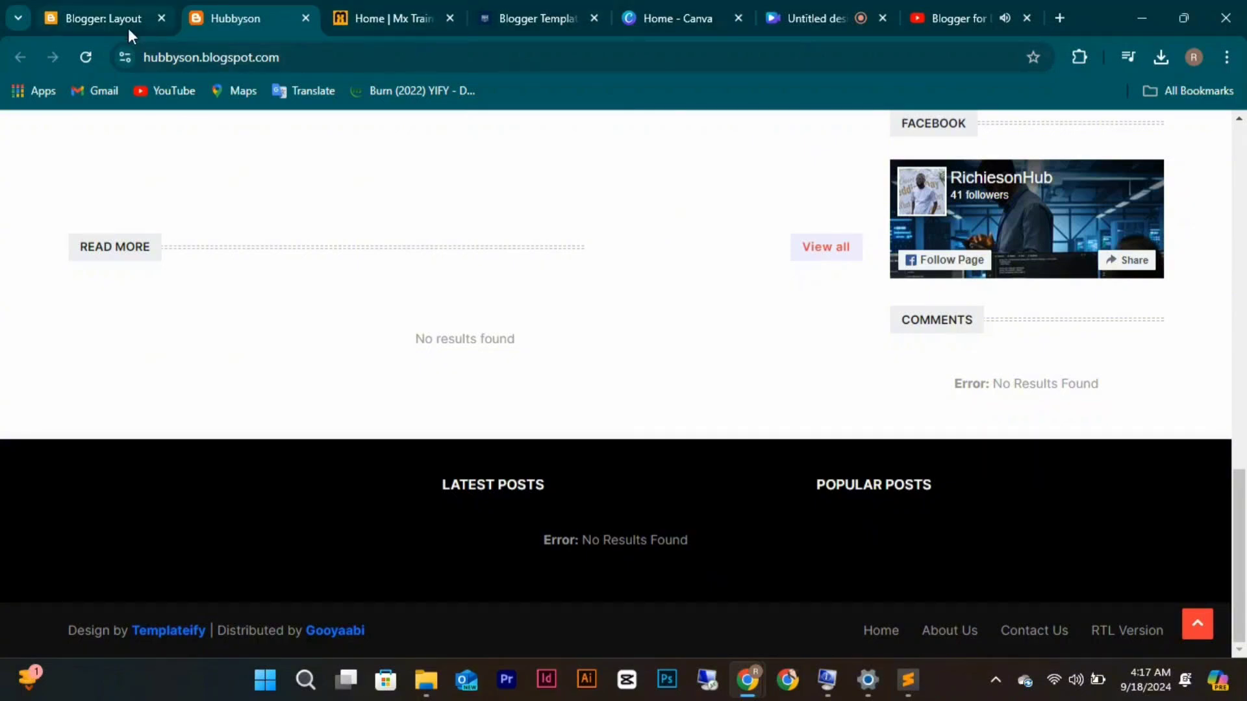
Return to the Hubbyson blog's Layout page in Blogger.
click(97, 13)
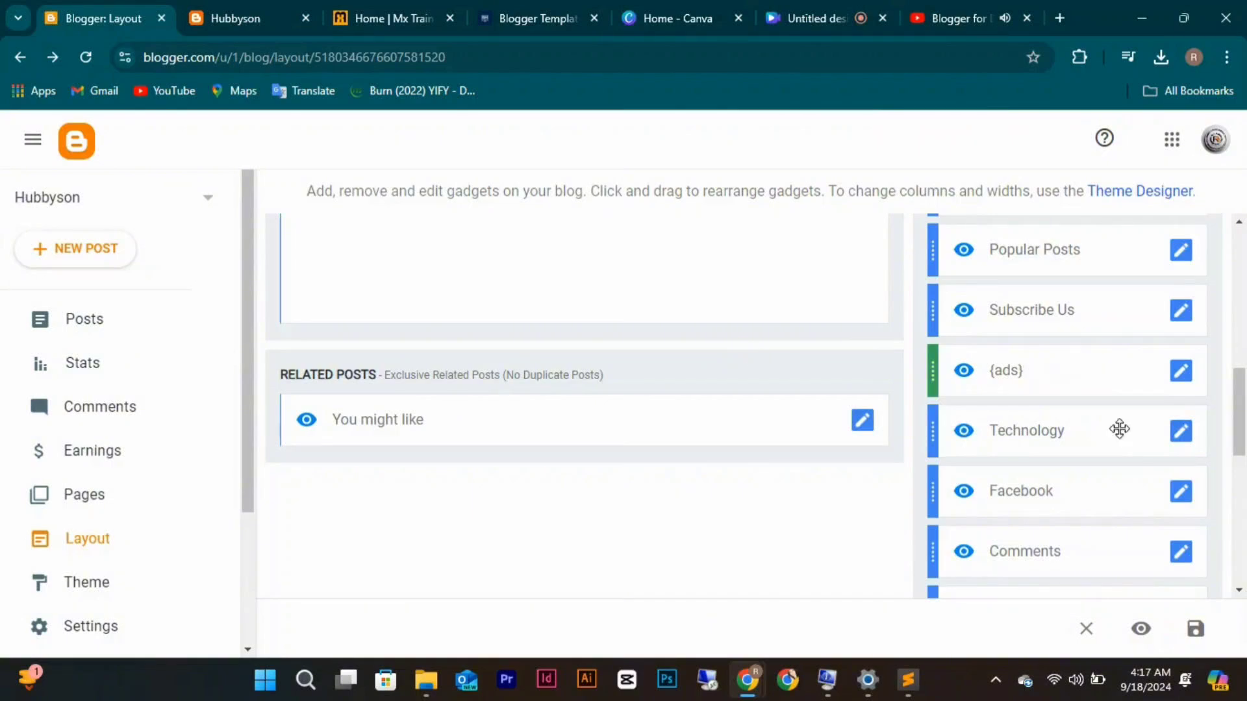
Open the Facebook gadget, check its page link in the embed code, and save it.
click(1181, 498)
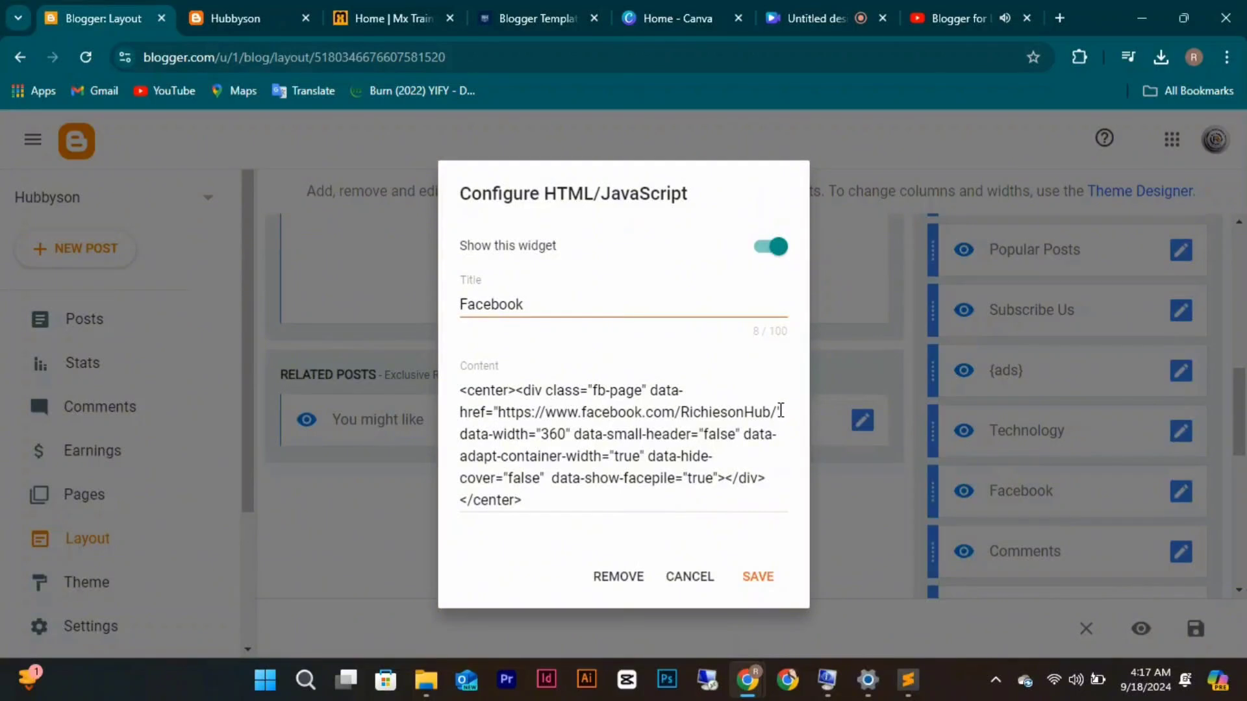
drag(775, 408, 508, 419)
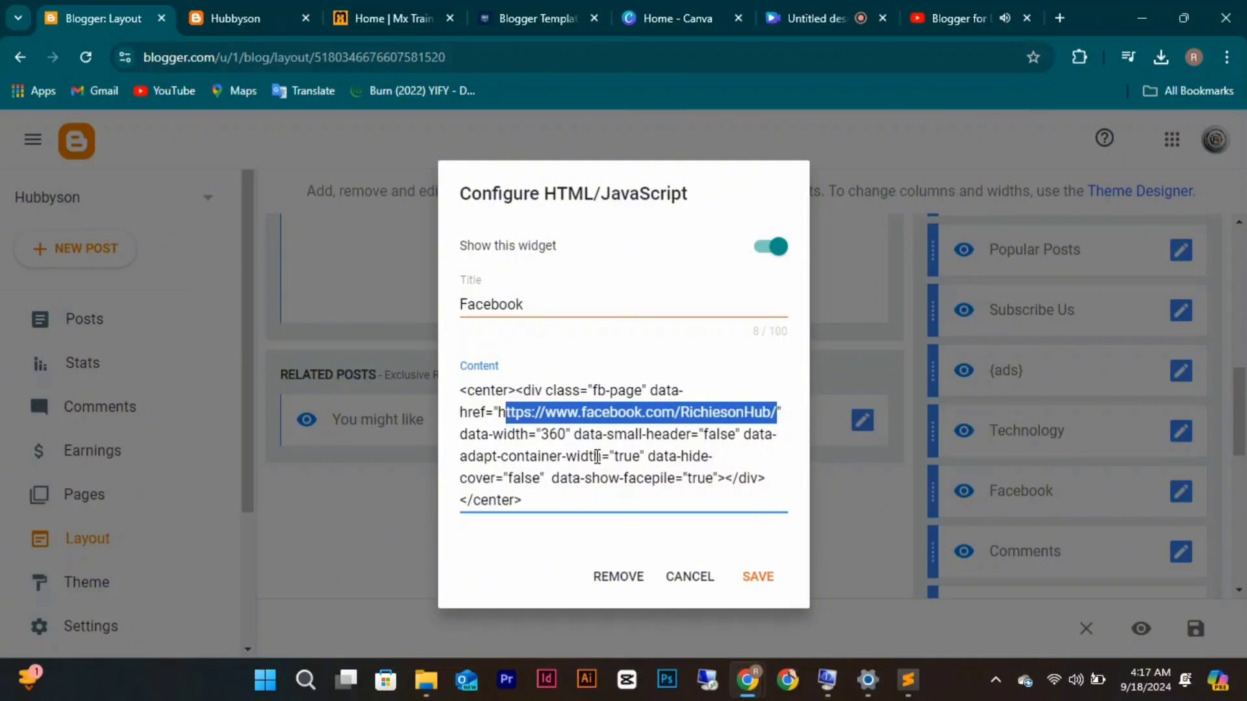
click(758, 577)
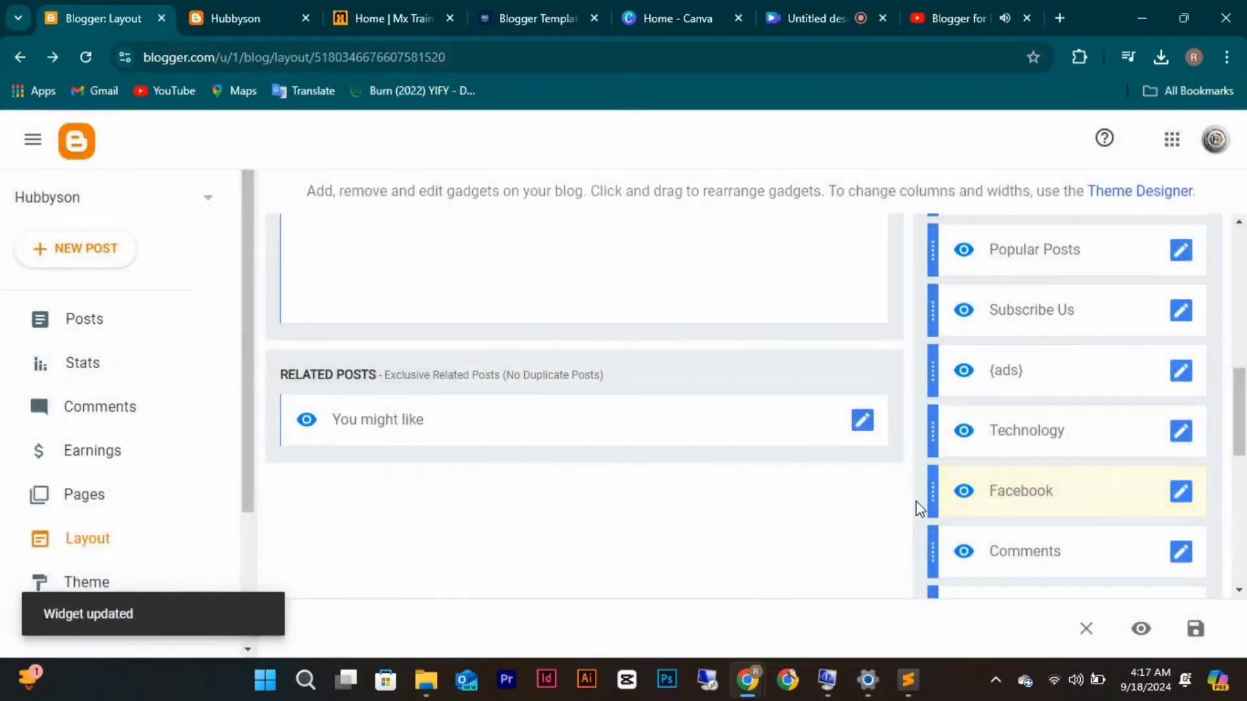
scroll(916, 500, down, 2)
scroll(915, 493, up, 3)
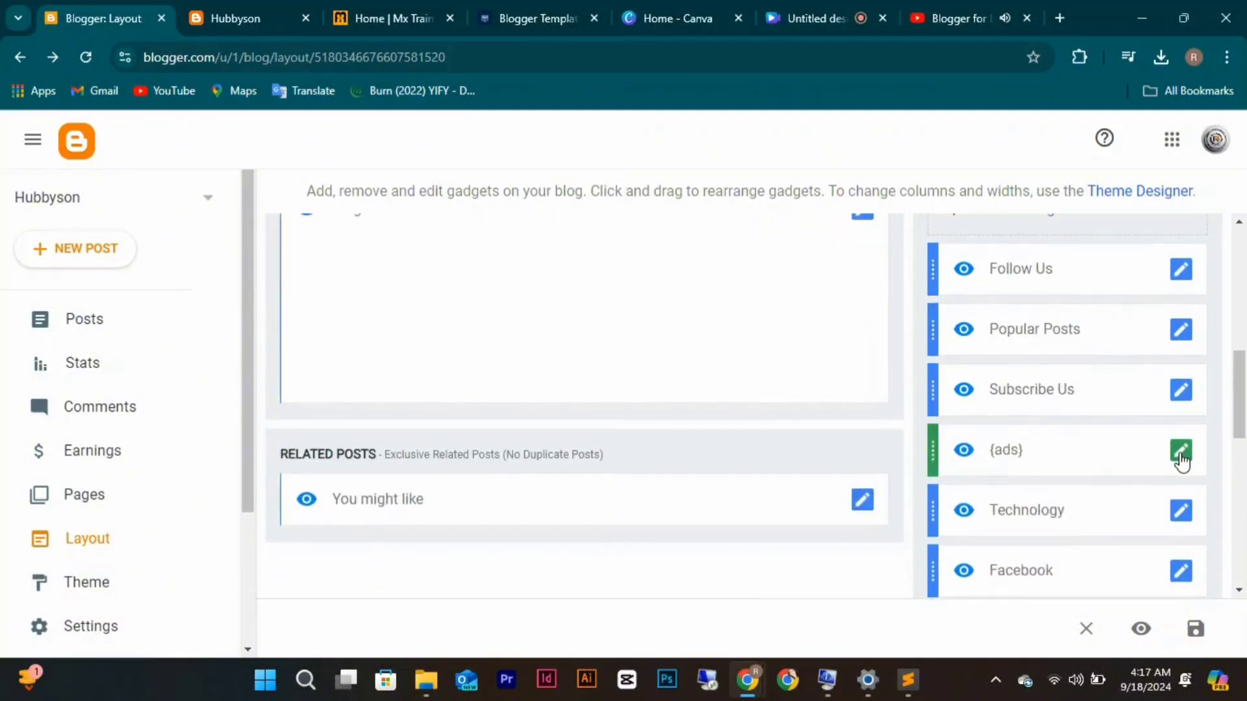
Delete the {ads} HTML/JavaScript gadget and confirm the removal.
click(1180, 451)
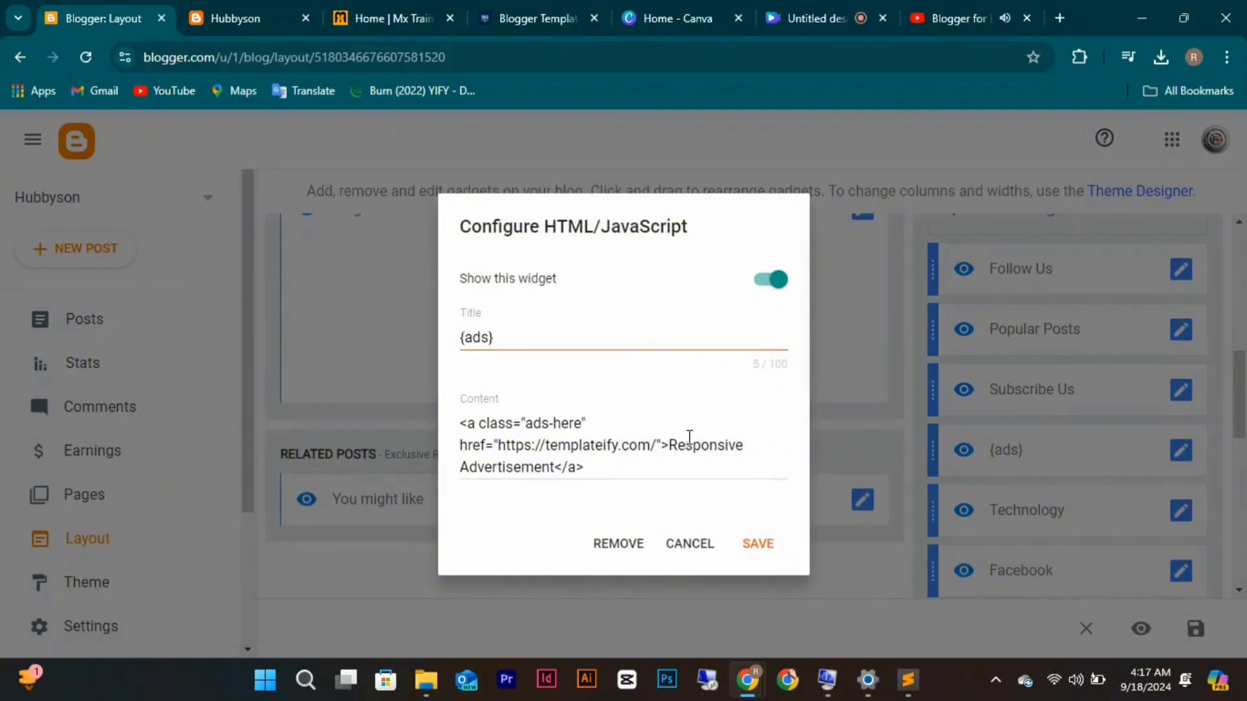
click(633, 546)
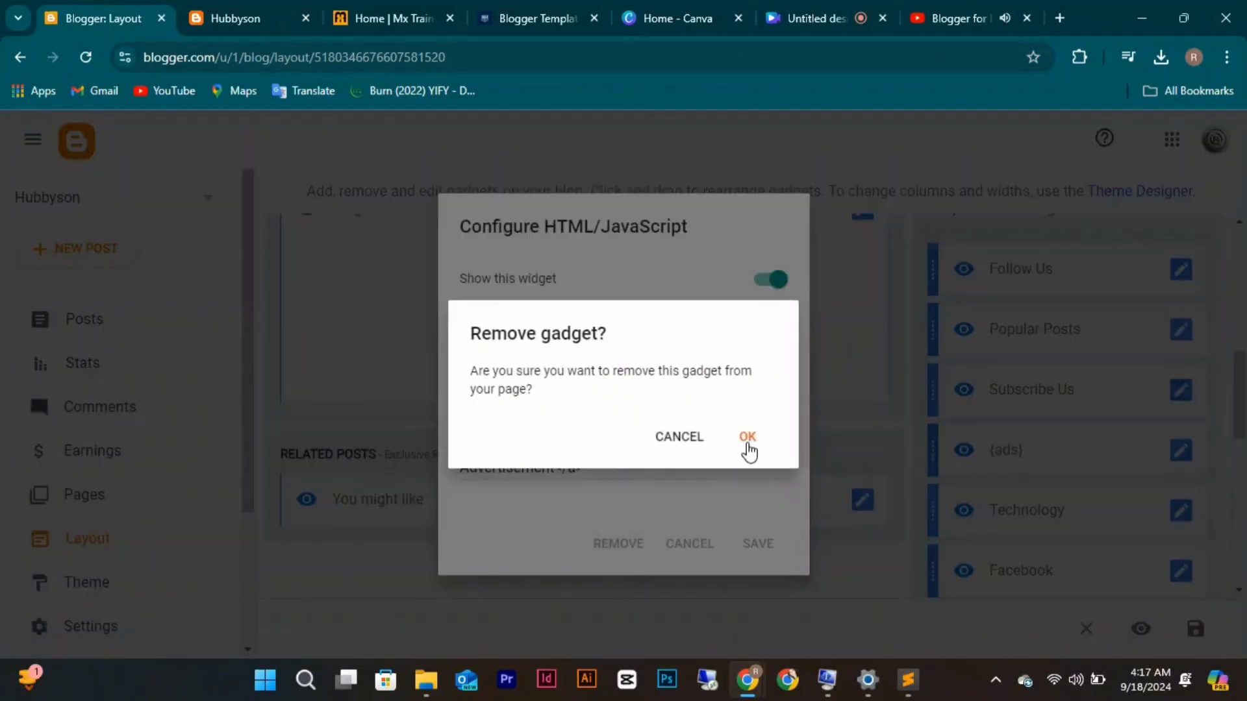
click(747, 443)
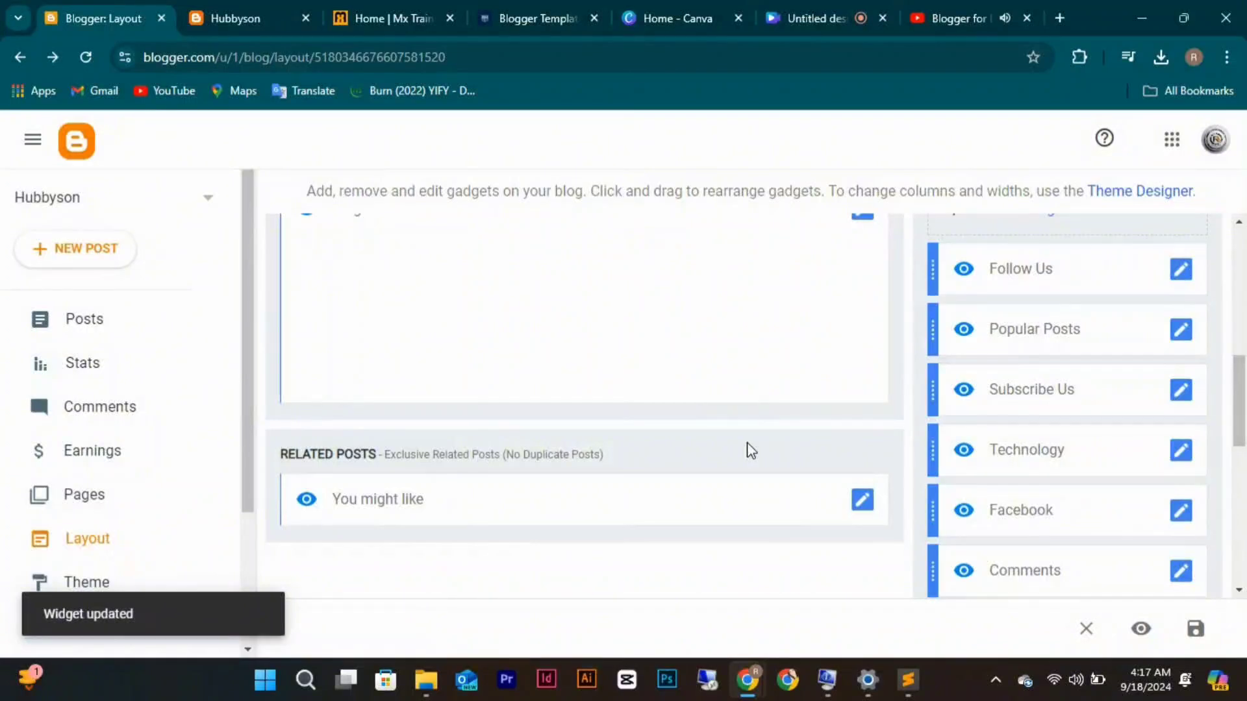
scroll(1118, 326, down, 1)
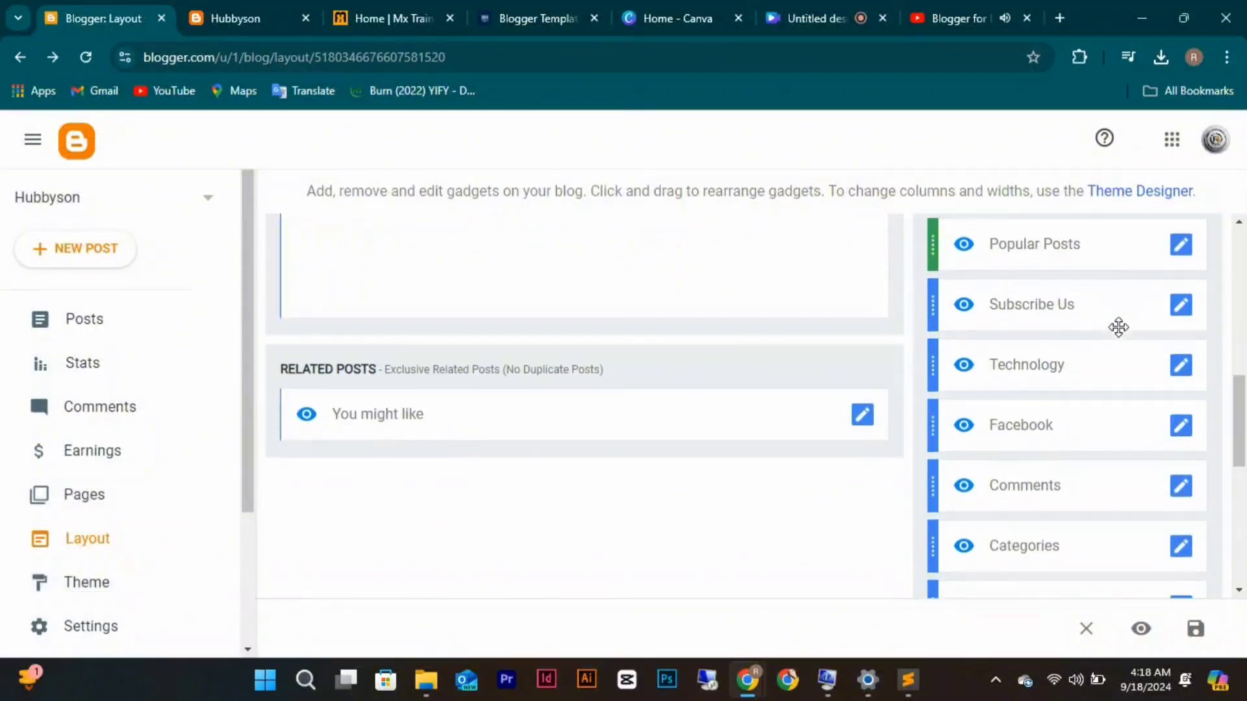
scroll(1118, 327, up, 5)
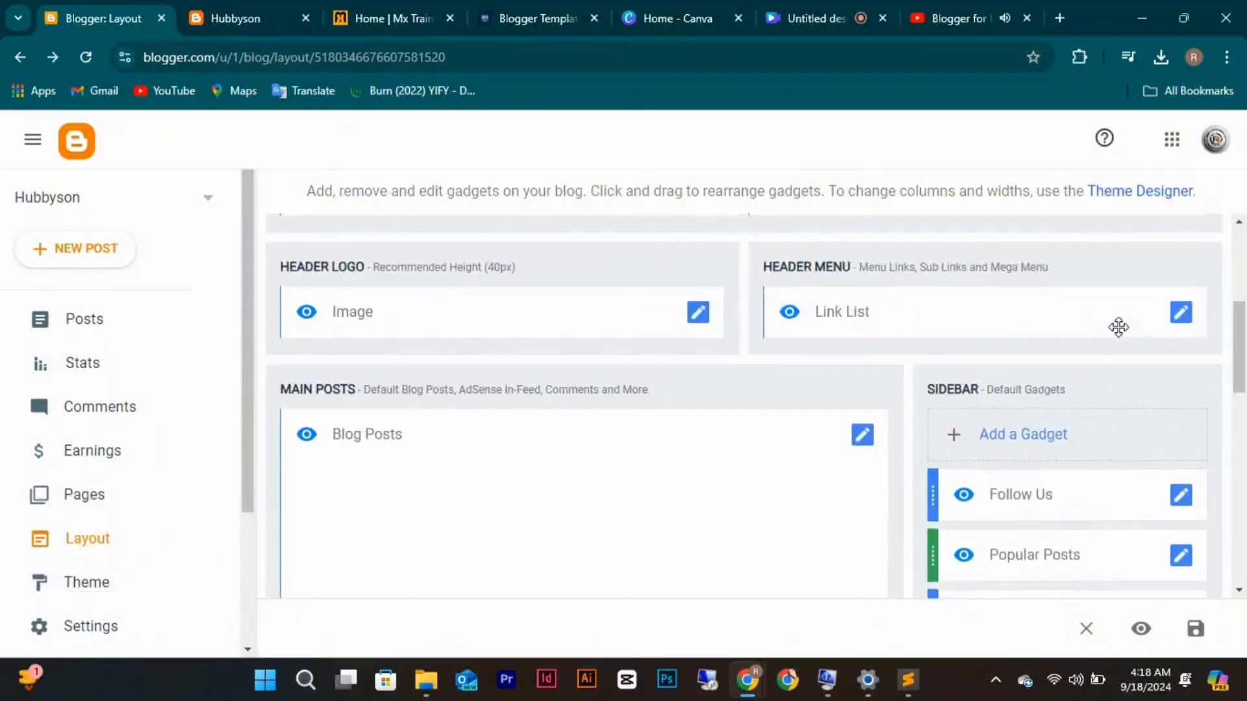
click(1040, 436)
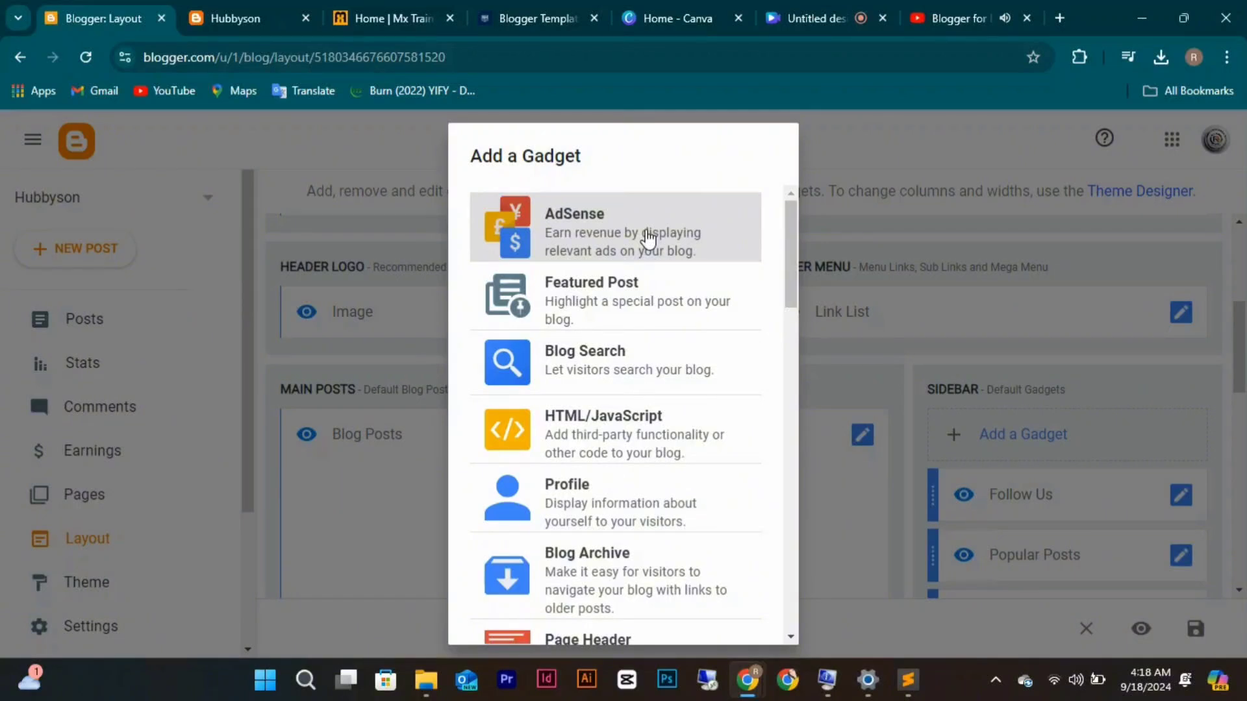
click(613, 436)
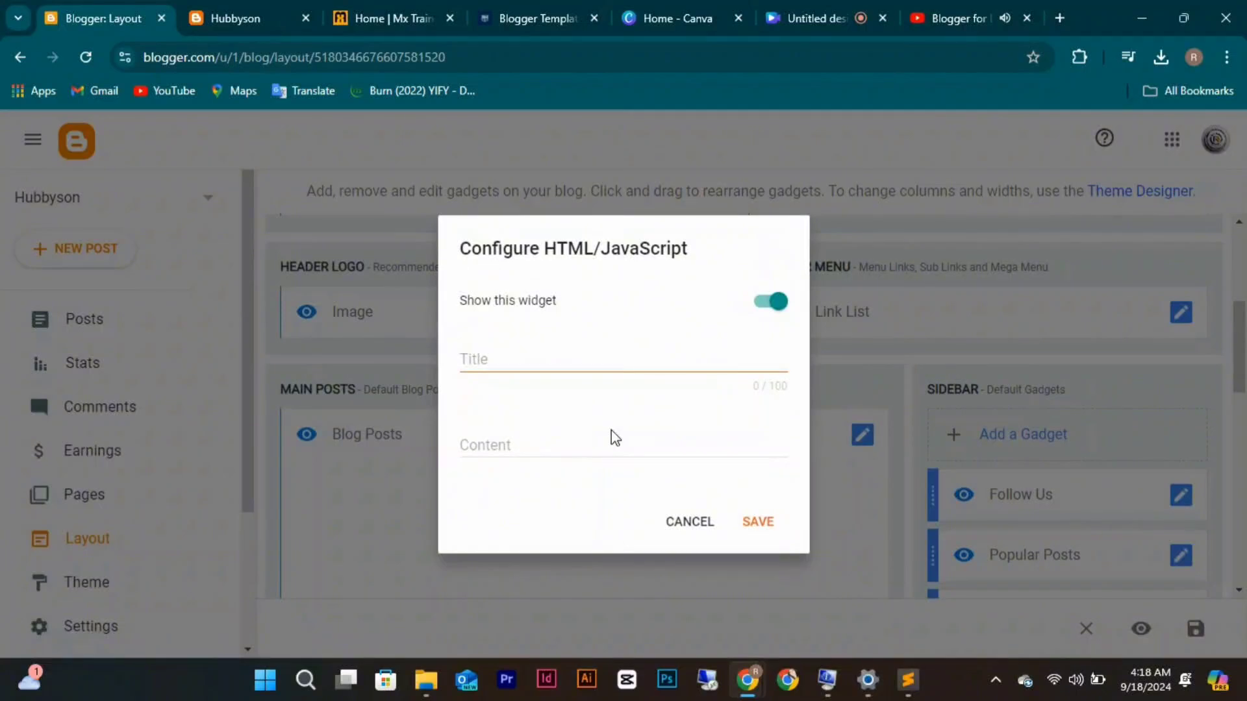
click(705, 529)
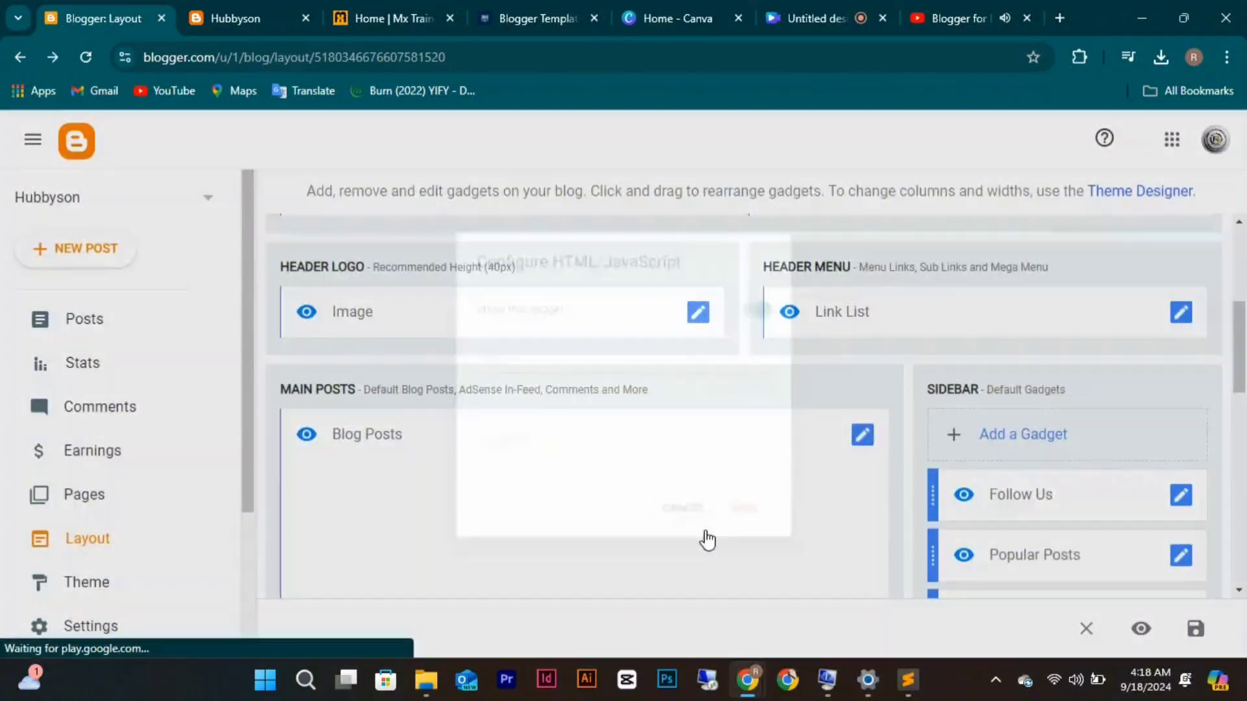
scroll(708, 537, down, 10)
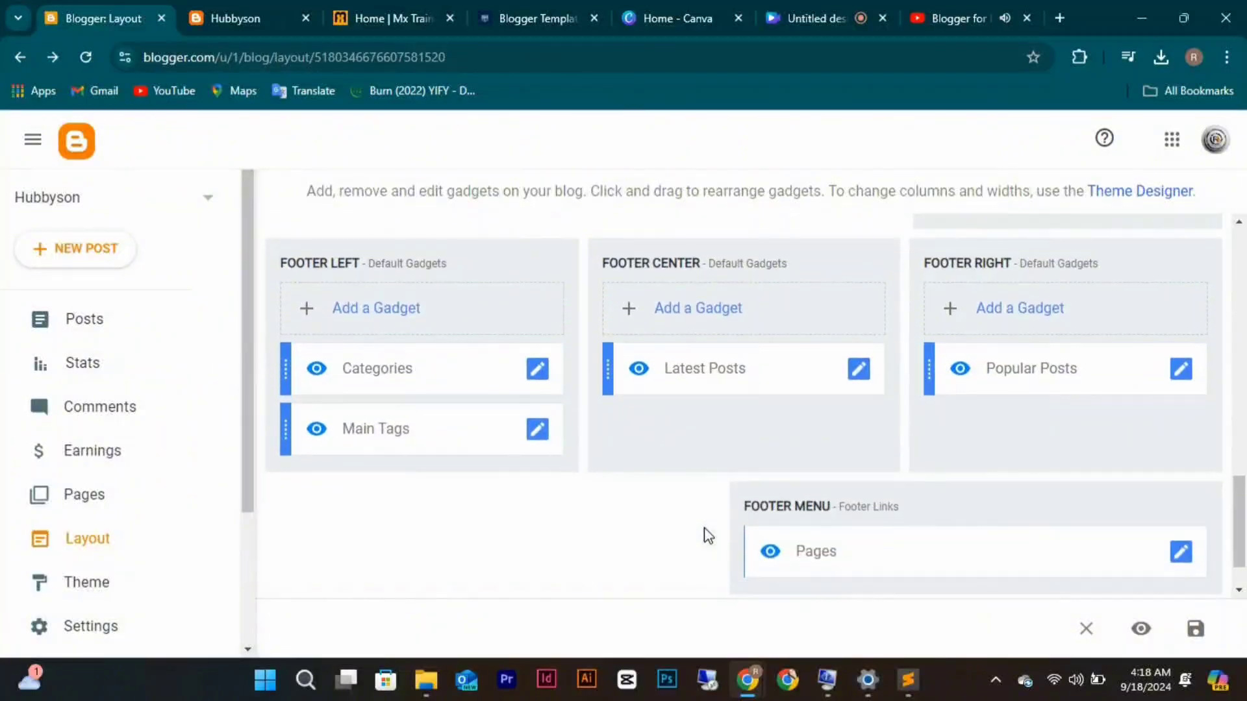
scroll(705, 532, down, 1)
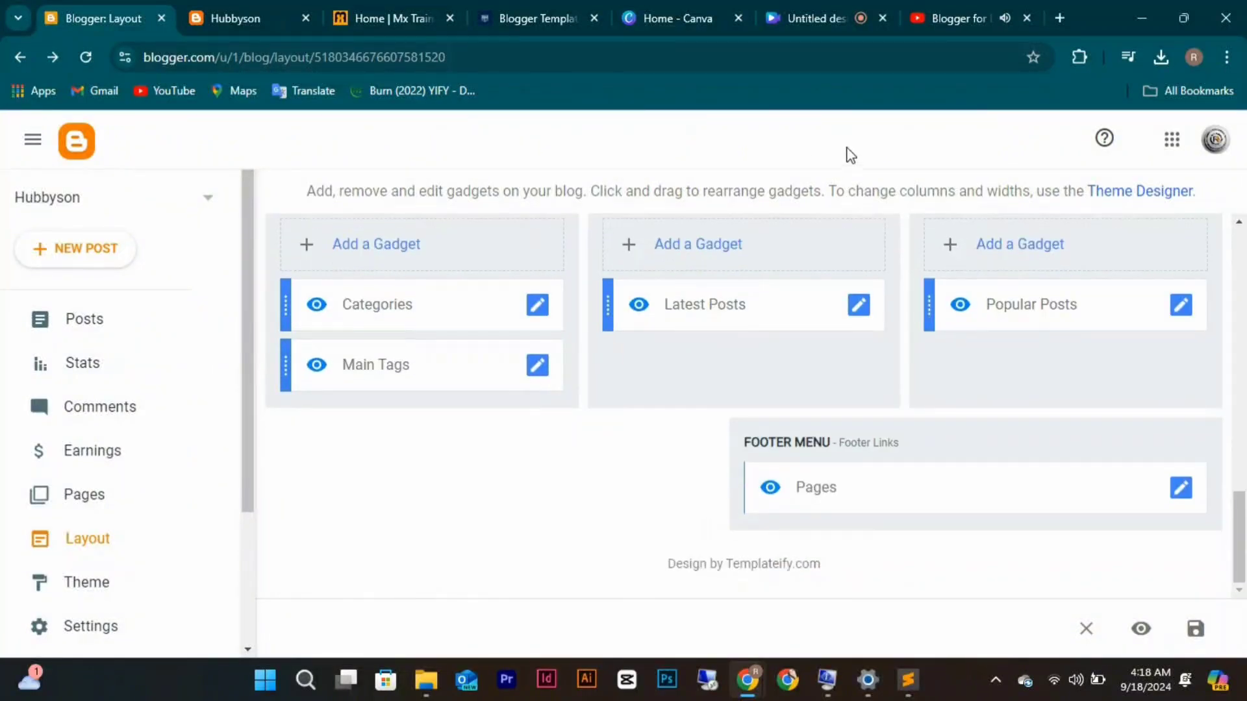
Load chatgpt.com in a new Chrome tab.
click(1063, 17)
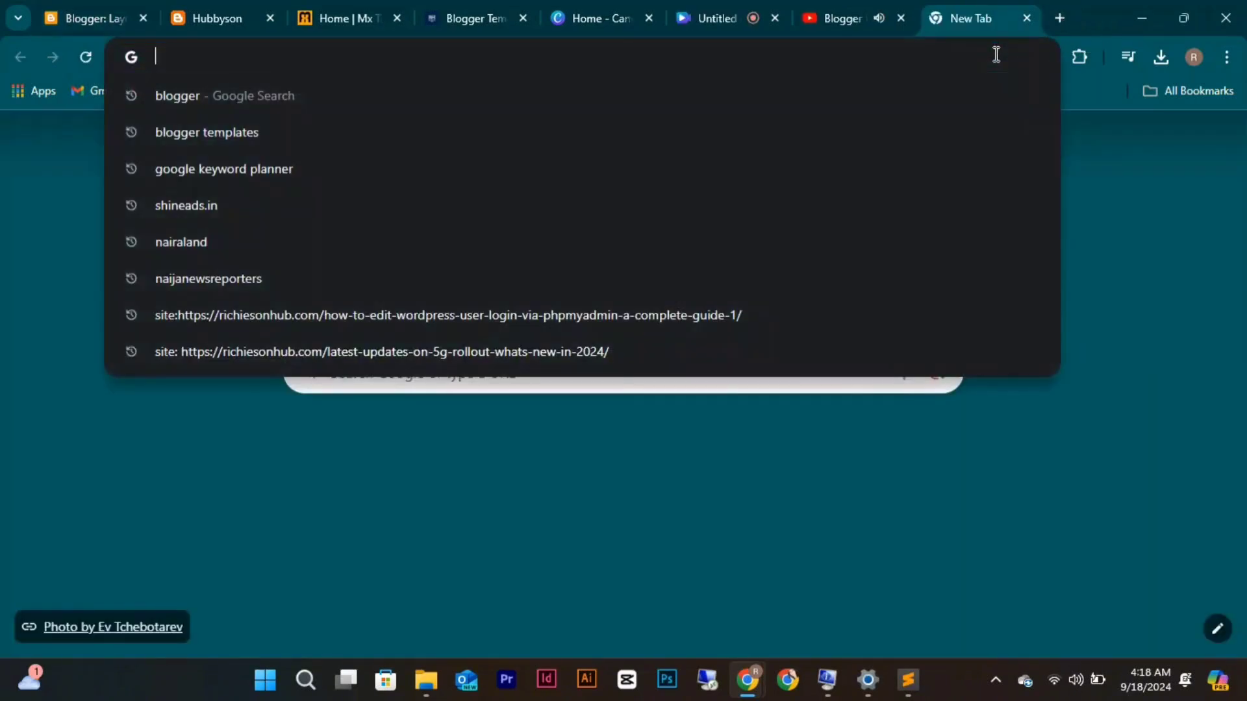
text(chat)
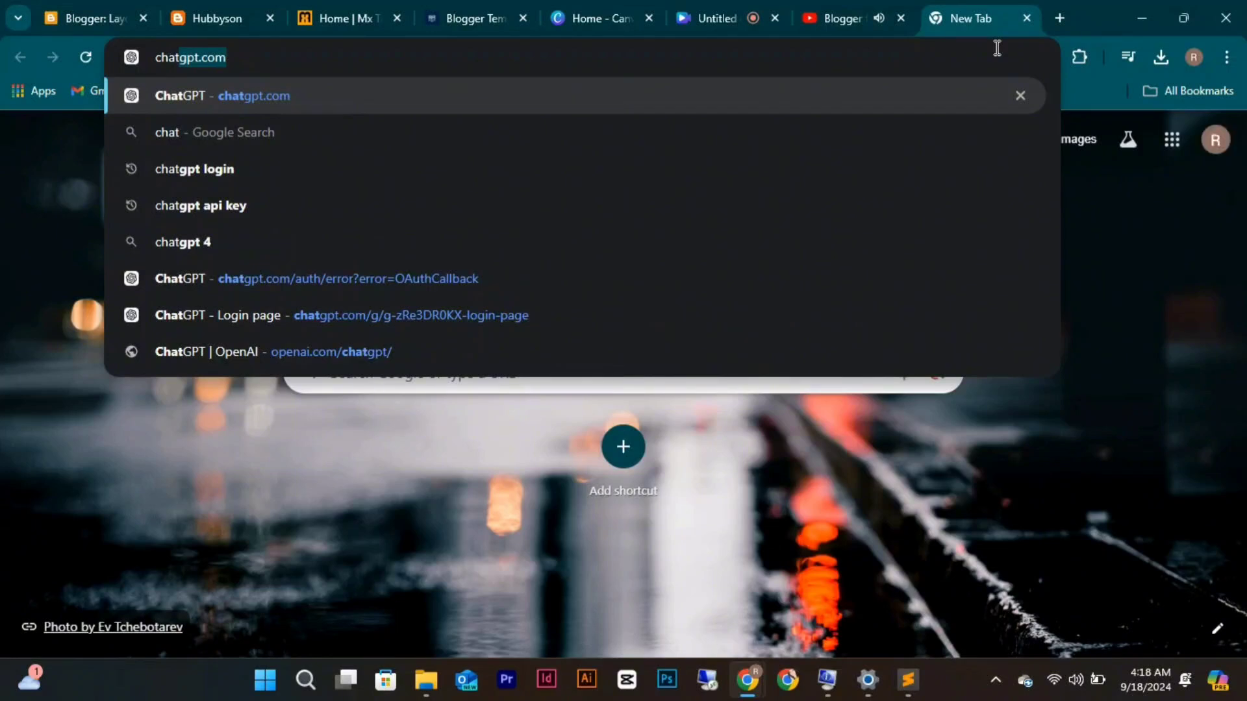
key(Return)
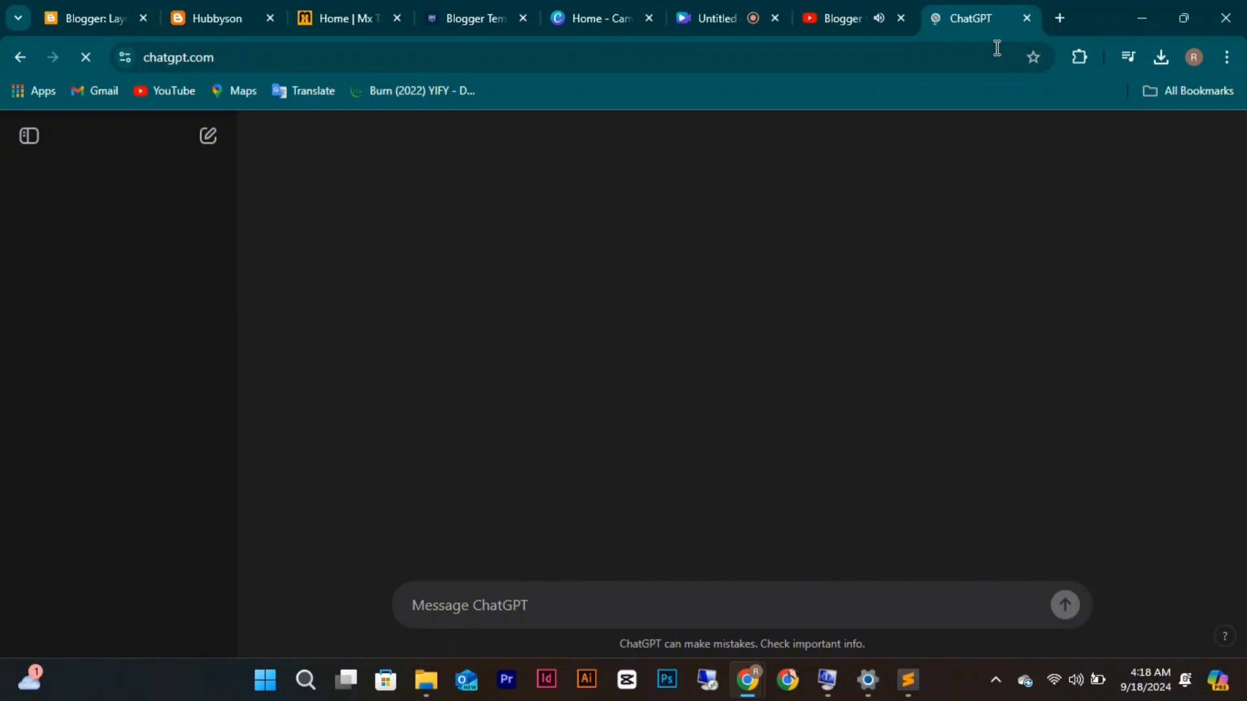
Type the prompt 'As content writer and SEO expert write terms of use page content … for'.
text(As )
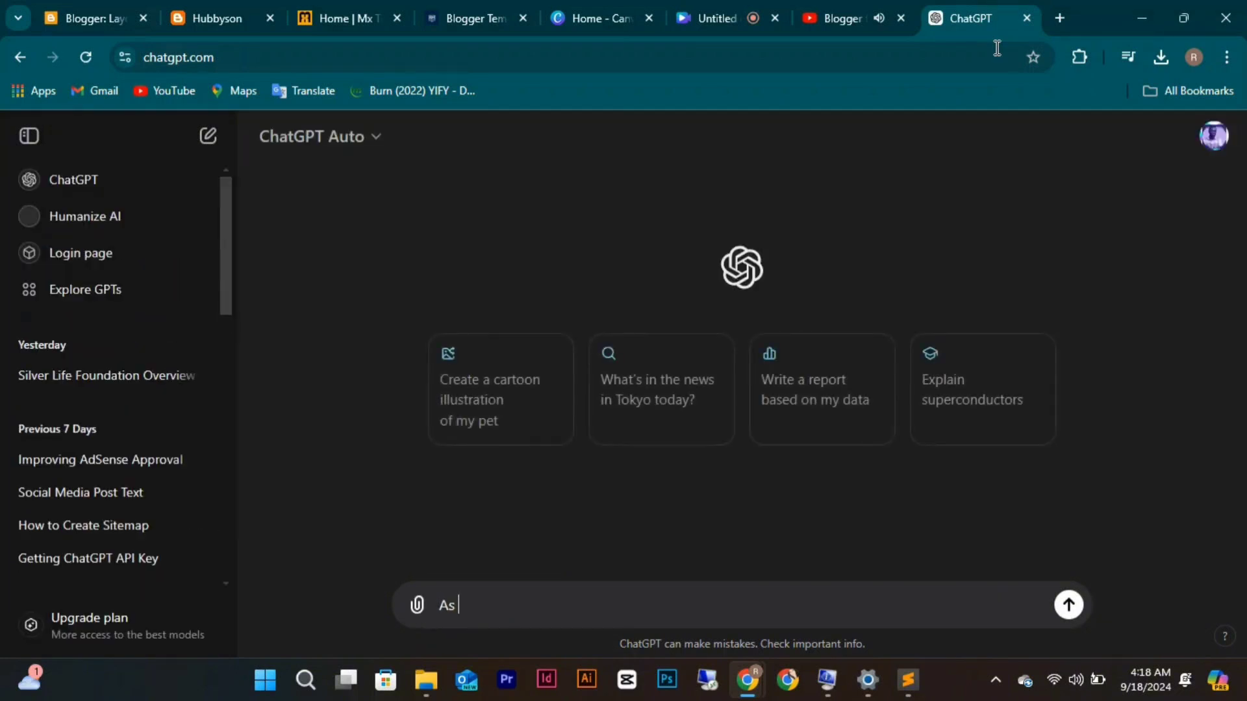
text(content we)
key(BackSpace)
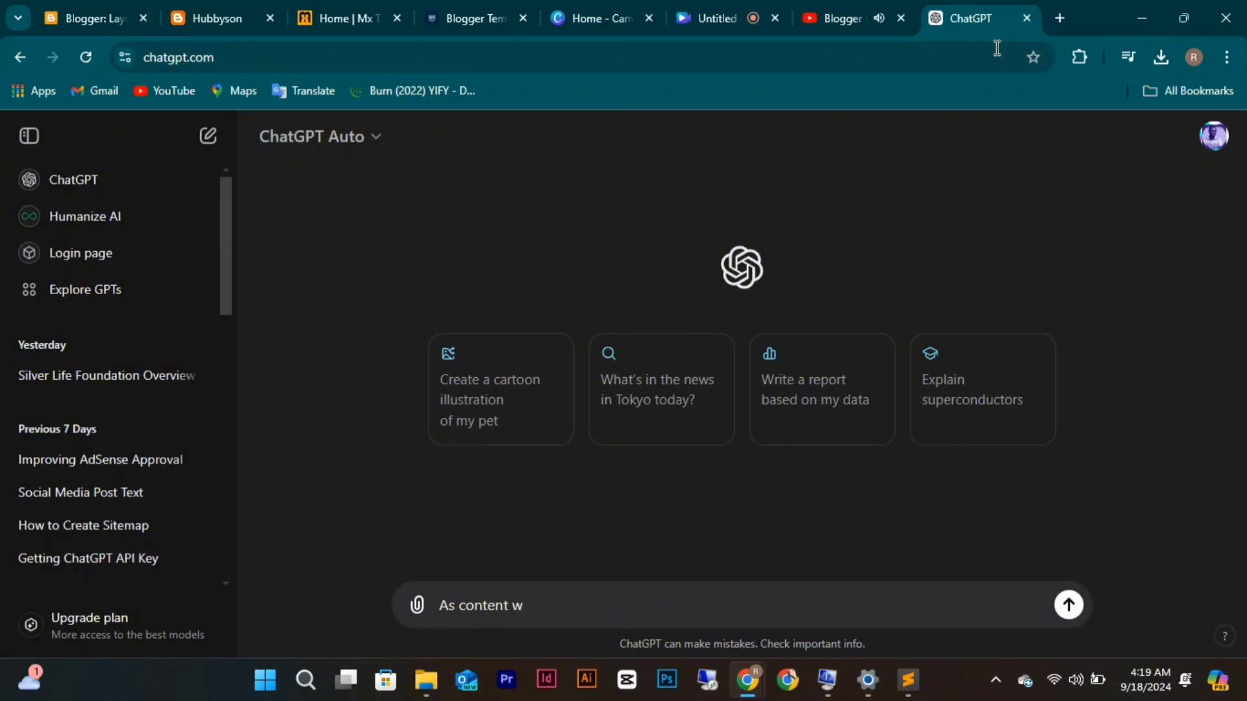
text(riter, and SEO ex)
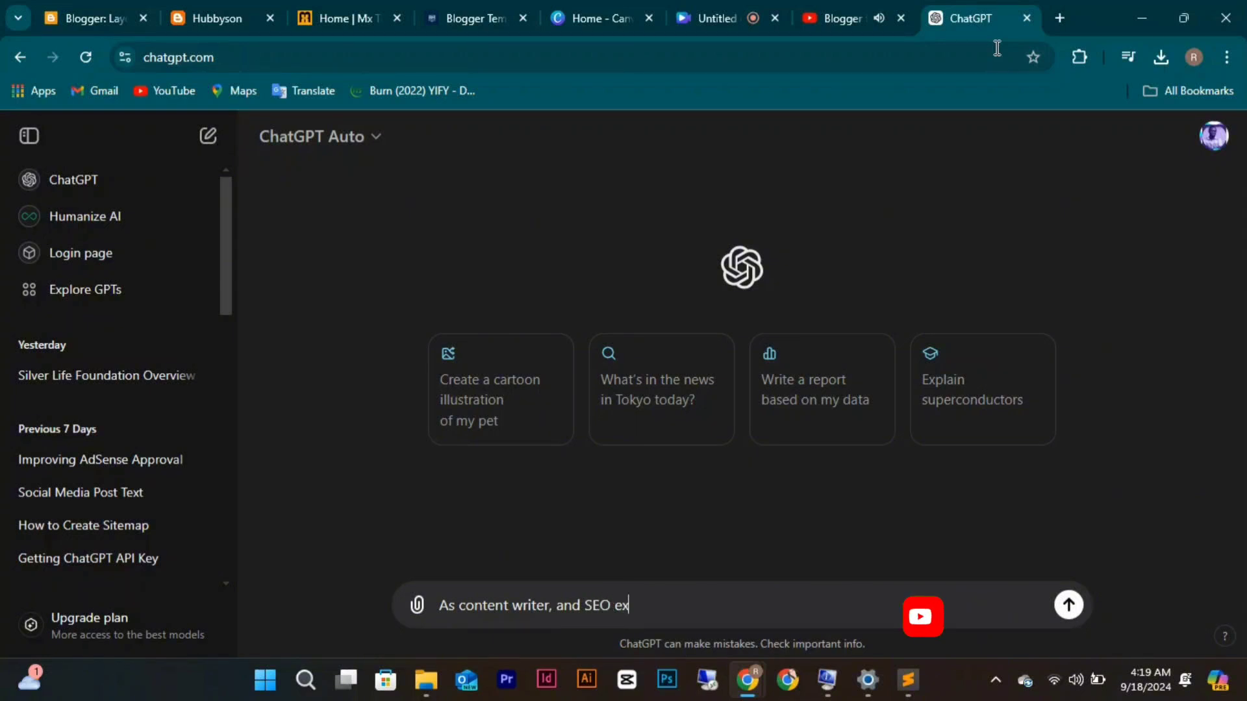
text(pert w)
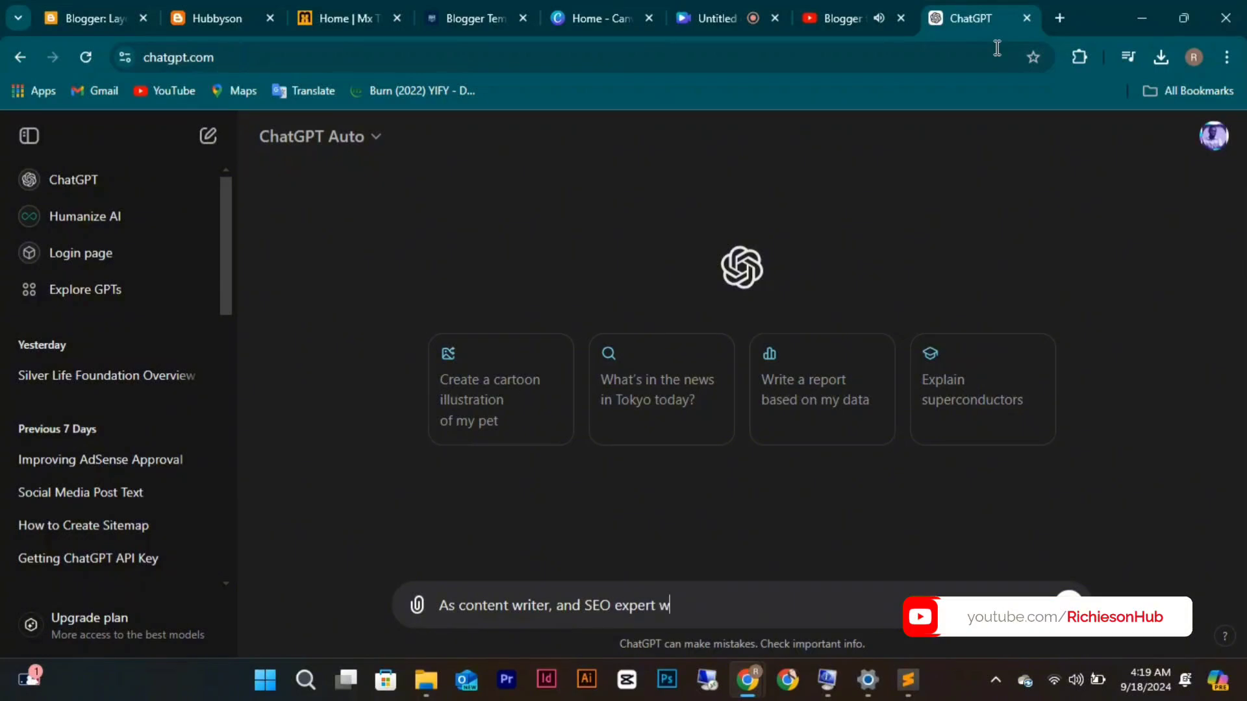
text(rite )
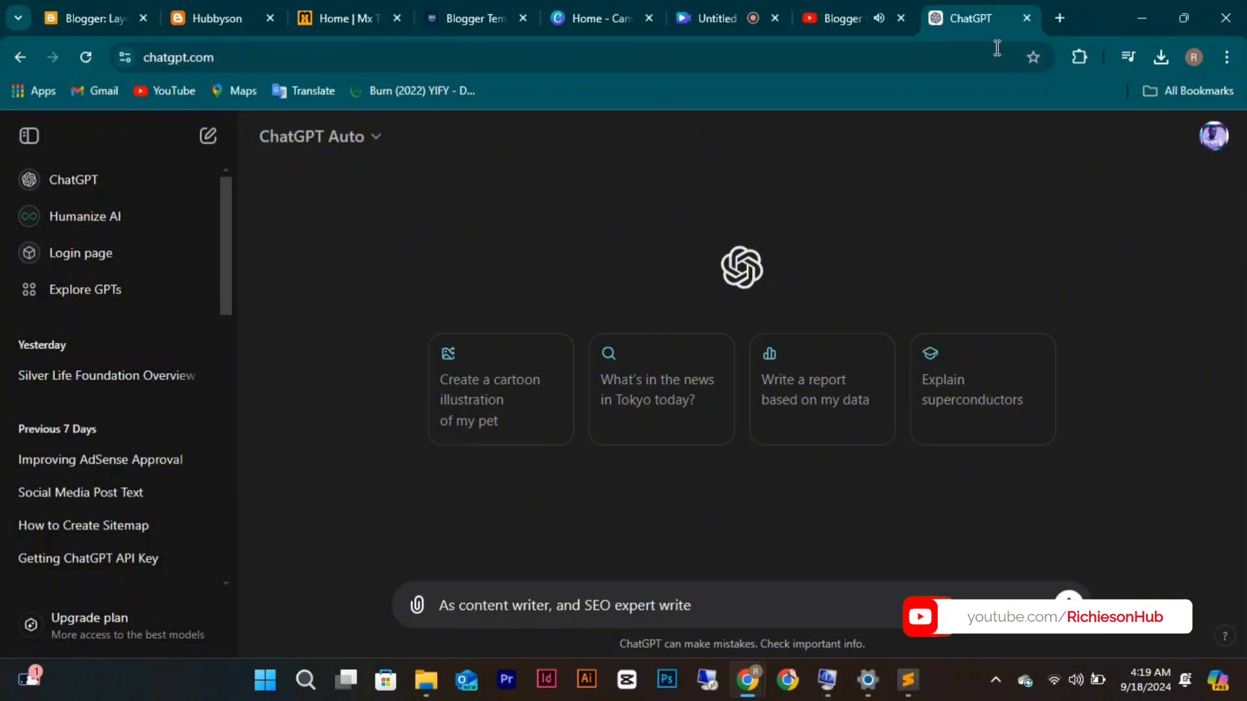
text(a)
key(BackSpace)
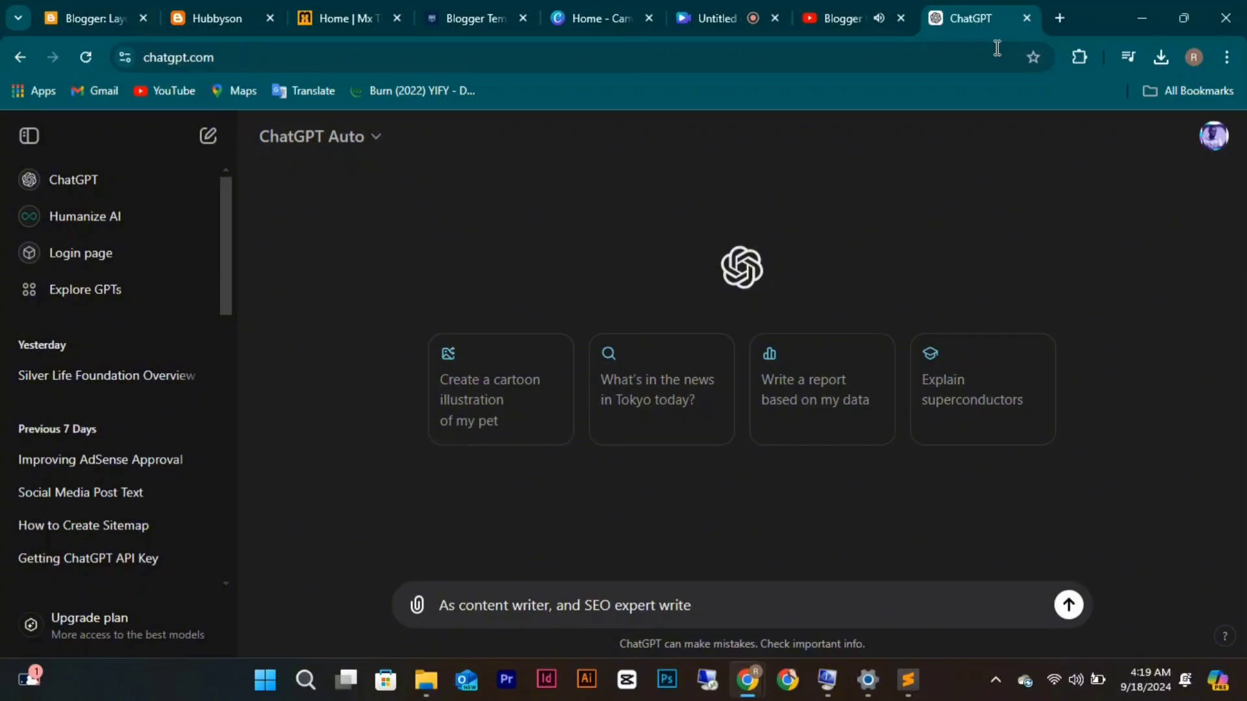
text(an)
key(BackSpace)
key(BackSpace)
text(terms )
text(and)
key(BackSpace)
key(BackSpace)
key(BackSpace)
text(of use)
text( page)
text(")
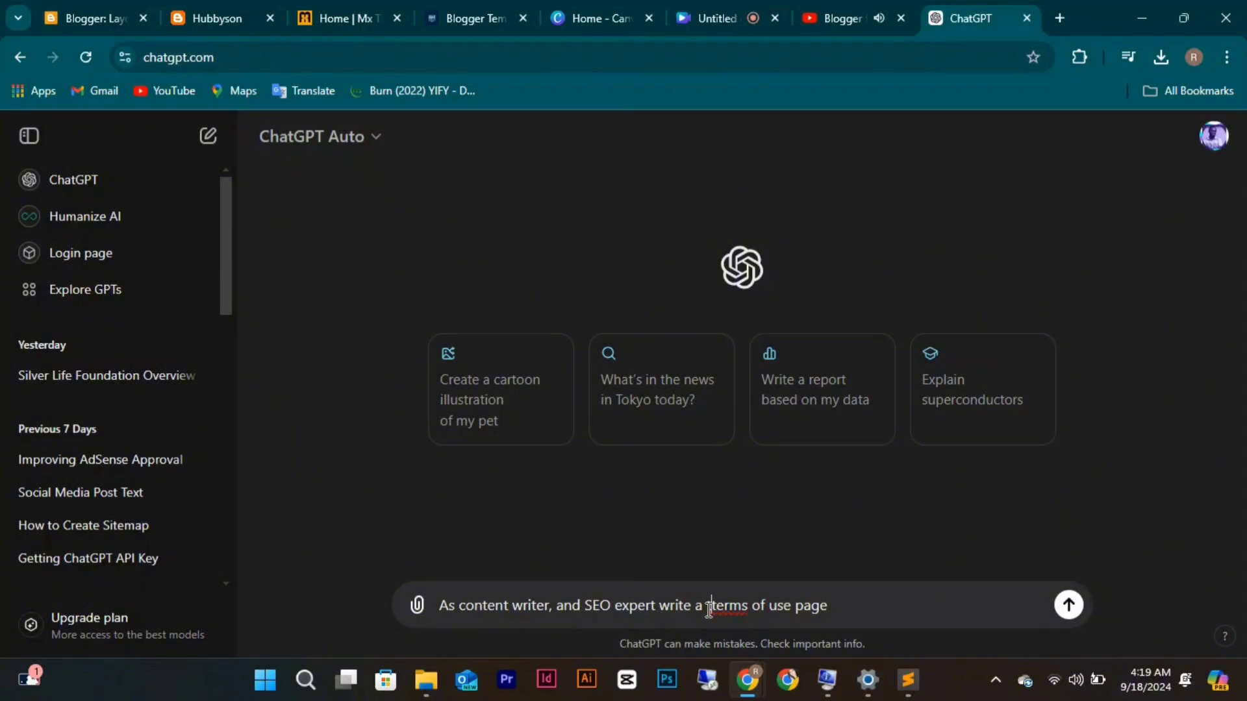
text(onten)
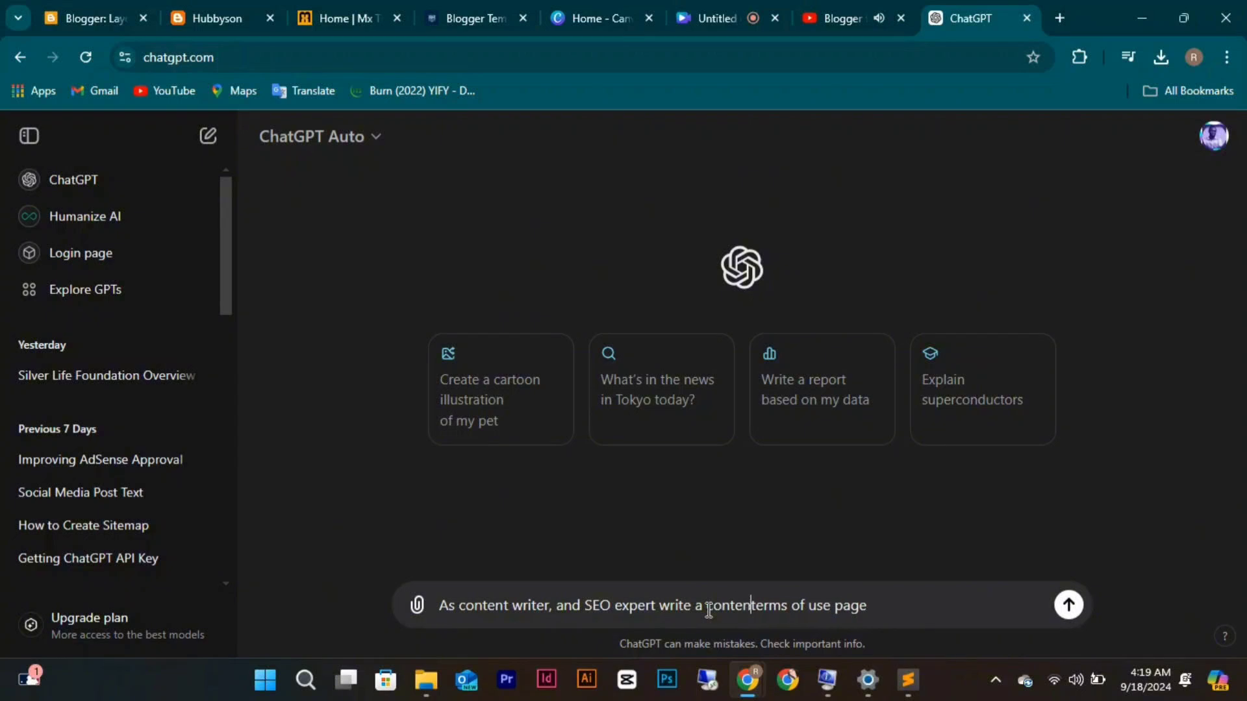
text(t to)
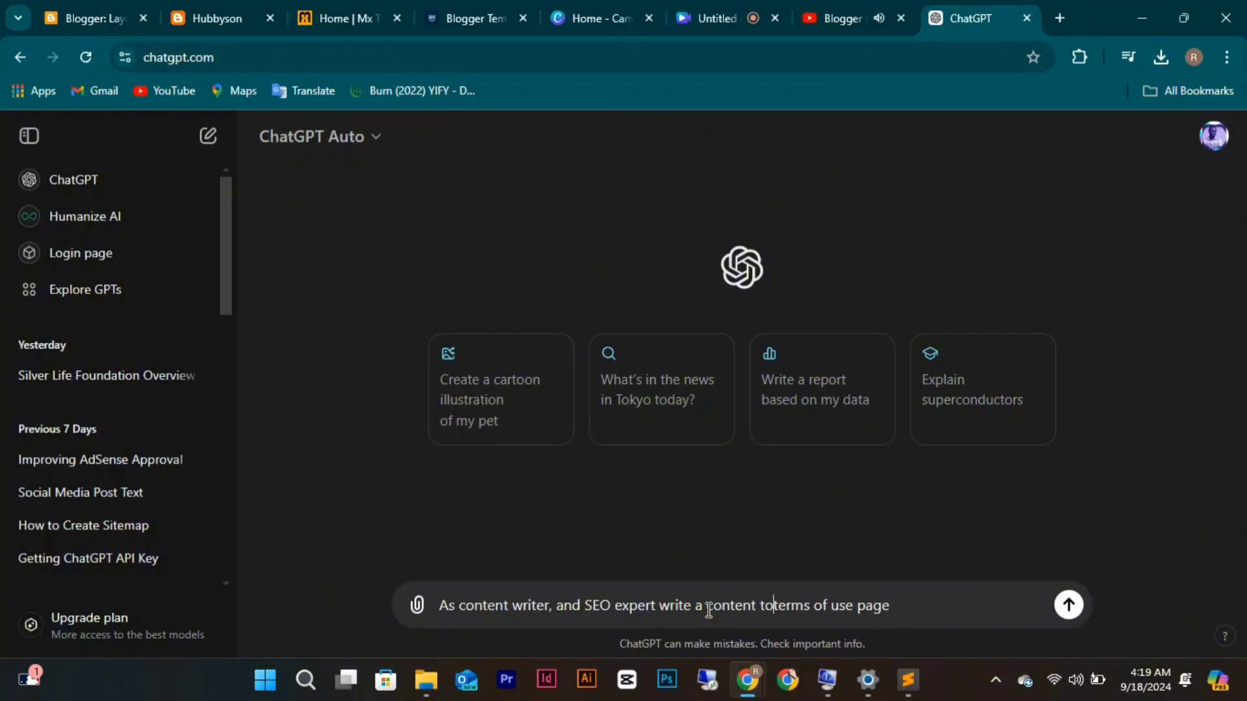
text( be used )
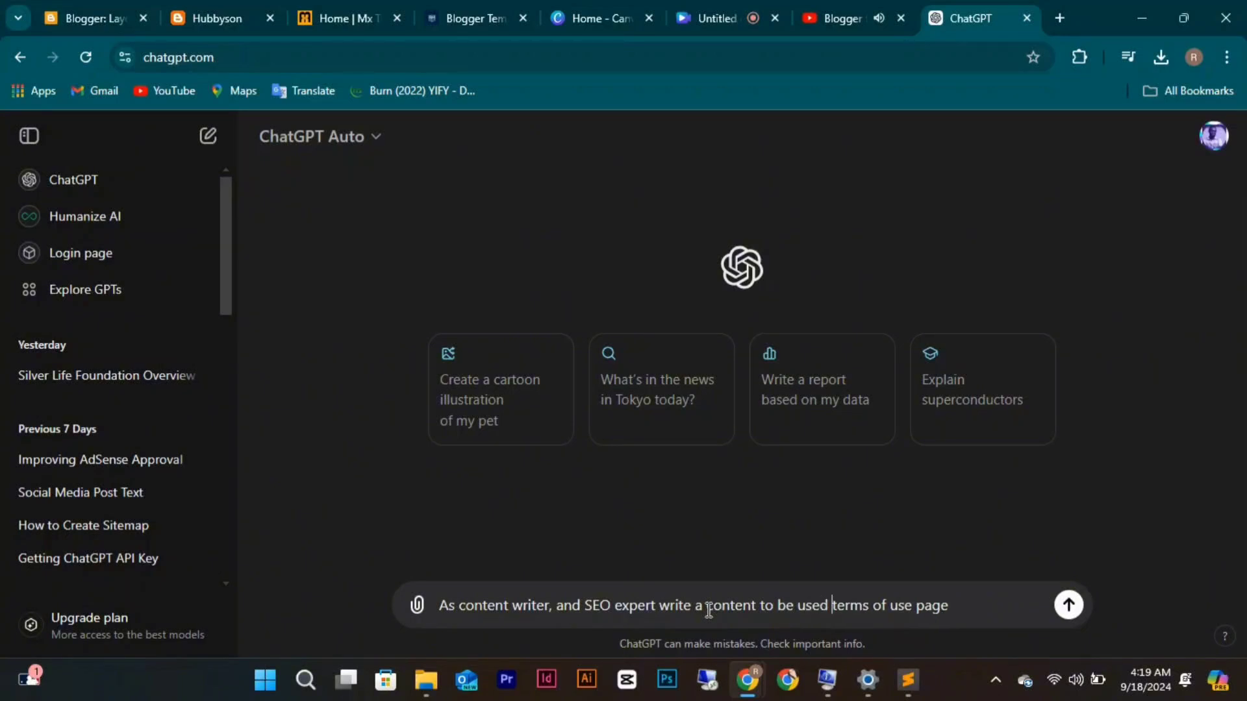
text(on)
key(BackSpace)
key(BackSpace)
key(BackSpace)
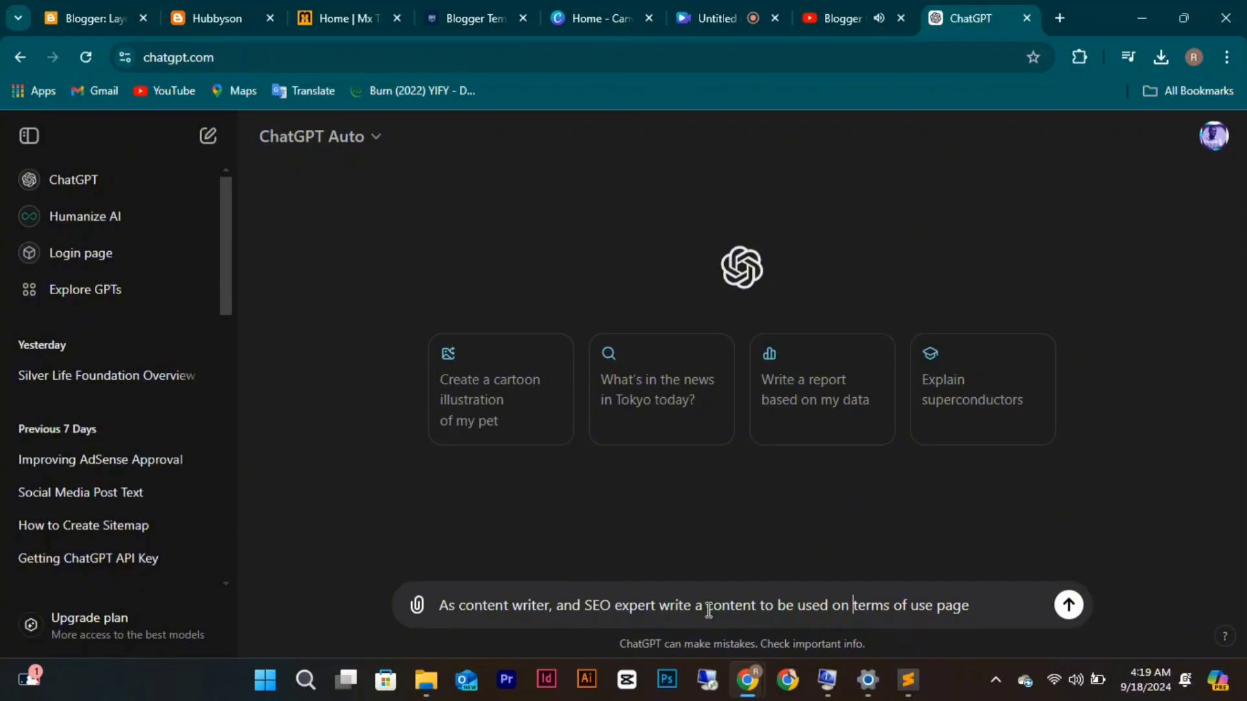
text(fo)
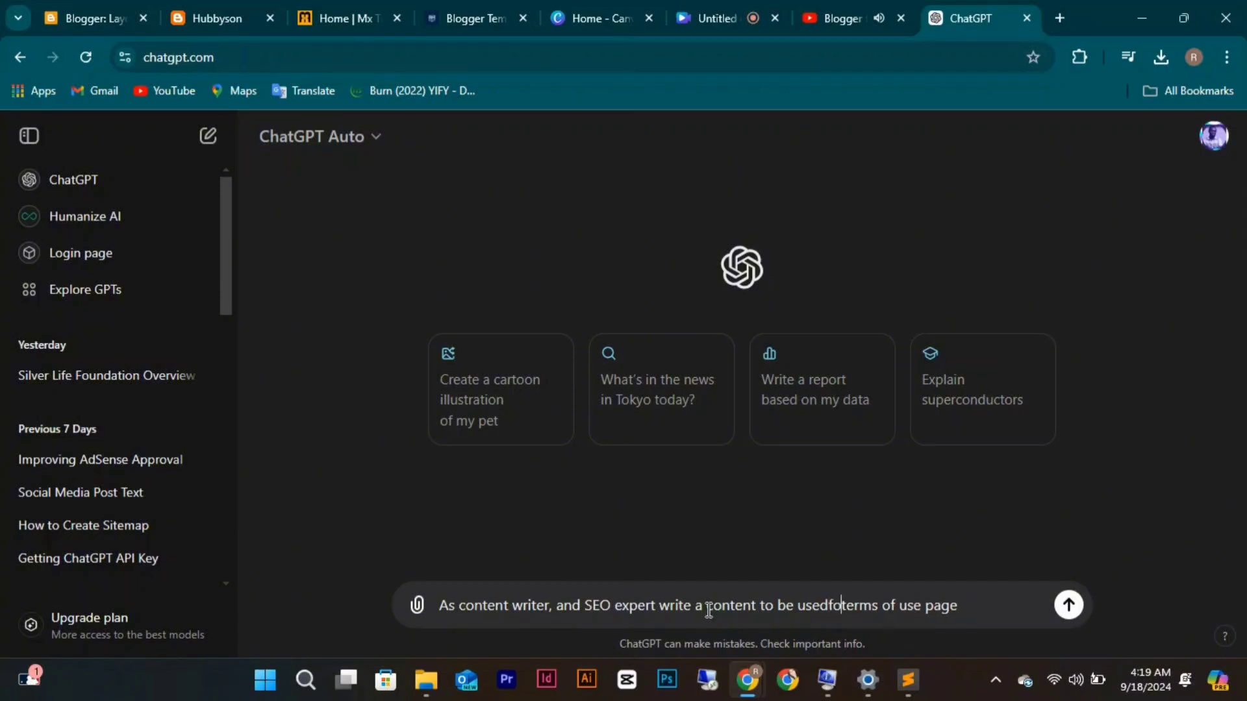
key(BackSpace)
key(BackSpace)
text(for)
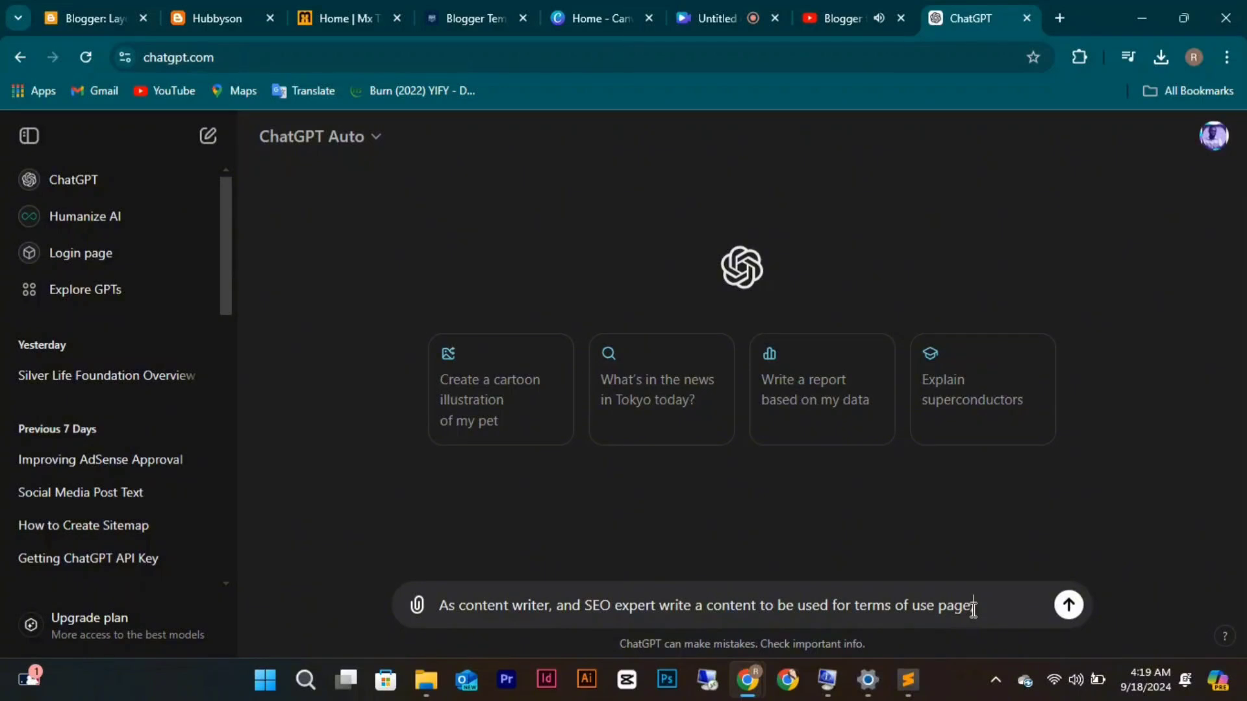
Append 'About page, Contact page, Privacy policy page, disclaimer page.' to the prompt.
text(About Pa)
key(BackSpace)
key(BackSpace)
text(page,)
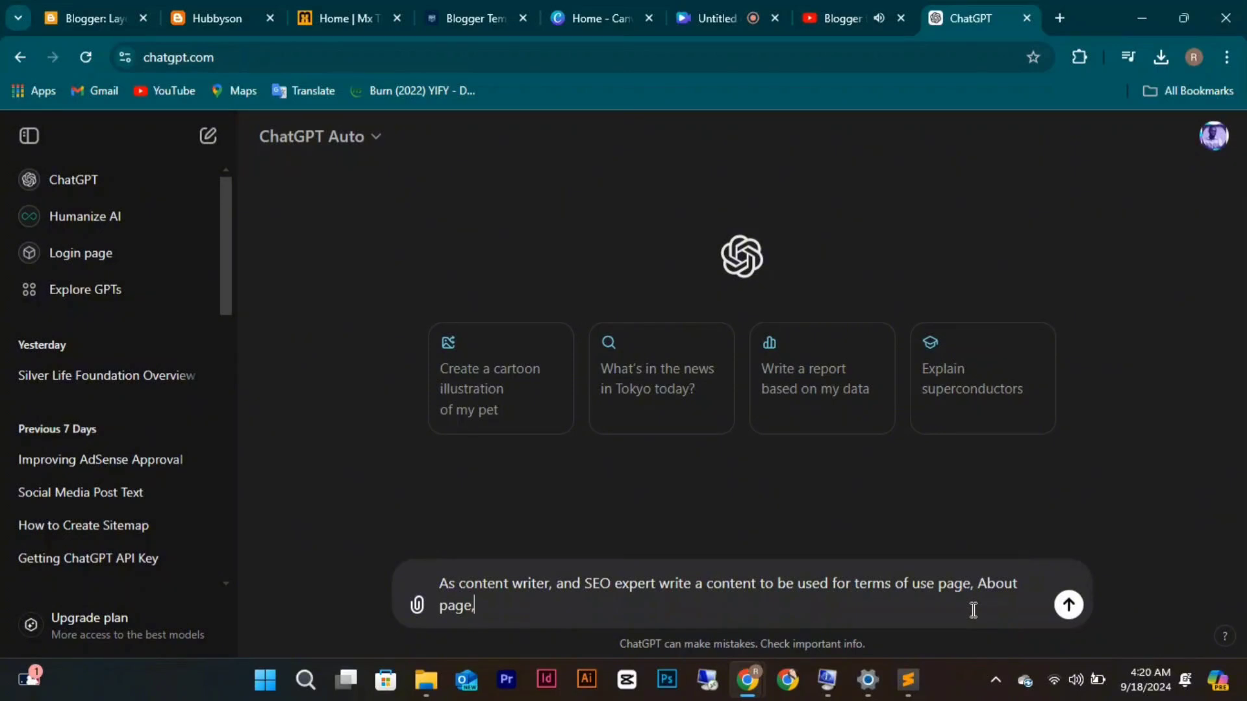
text( Contact page, Priva)
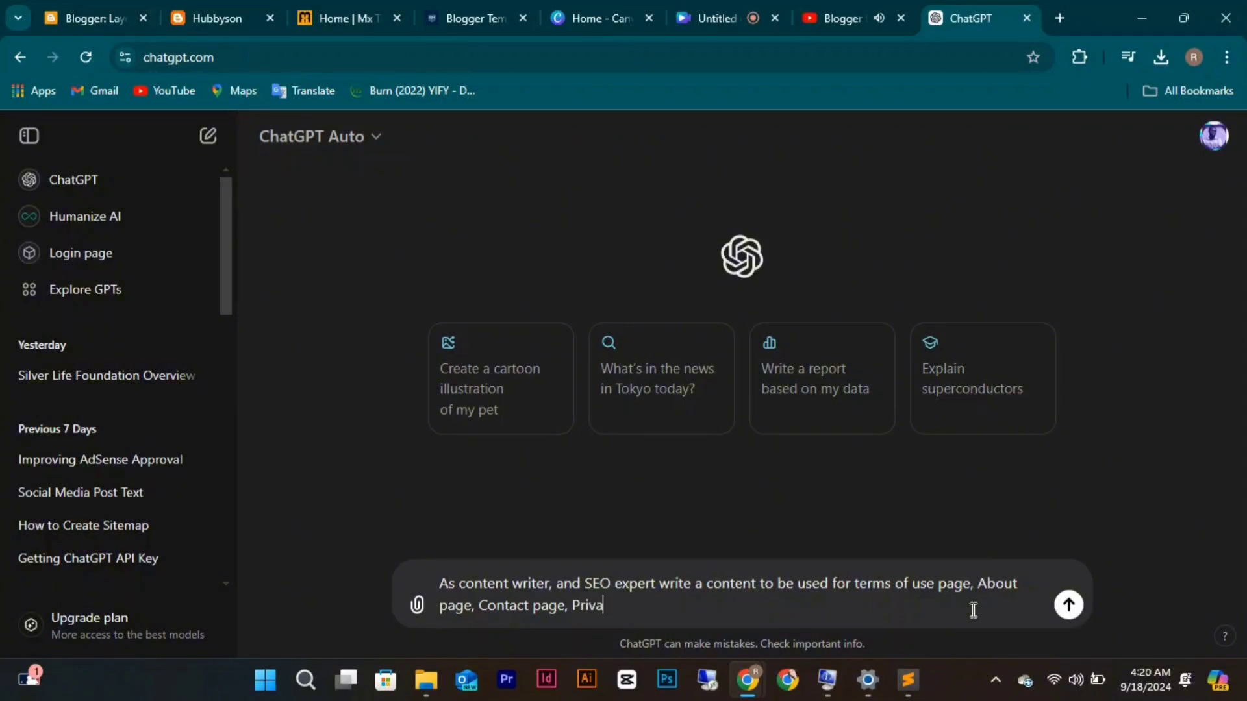
text(cy policy page, )
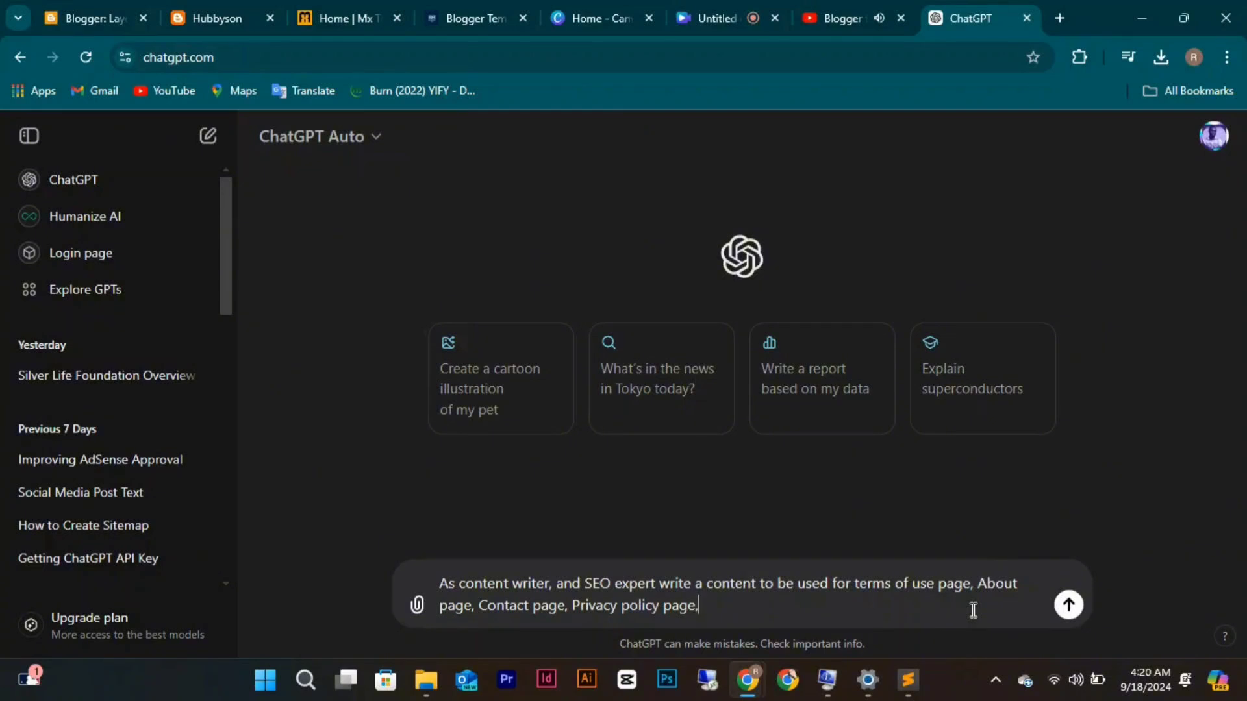
text(disclaimer page.)
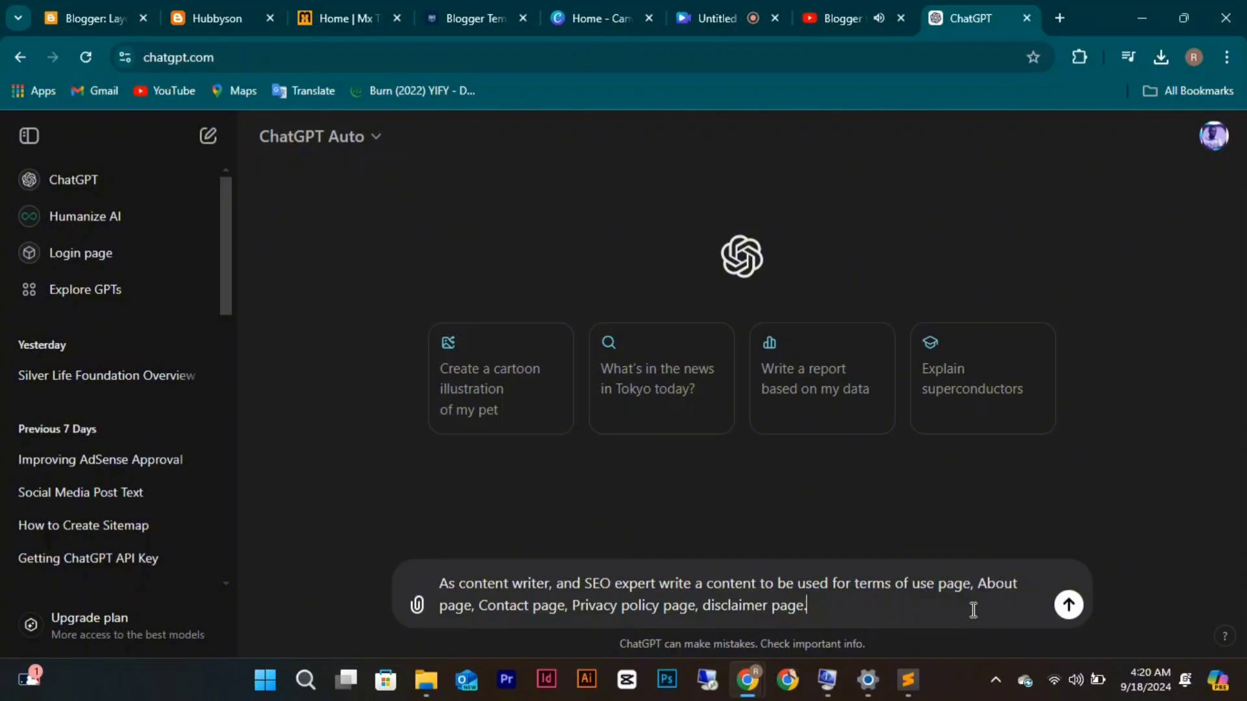
key(BackSpace)
text(for)
key(BackSpace)
key(BackSpace)
text(.)
Insert 'for Hubby Blog which is blog site that shares celebrities' after 'content'.
click(761, 584)
text(for )
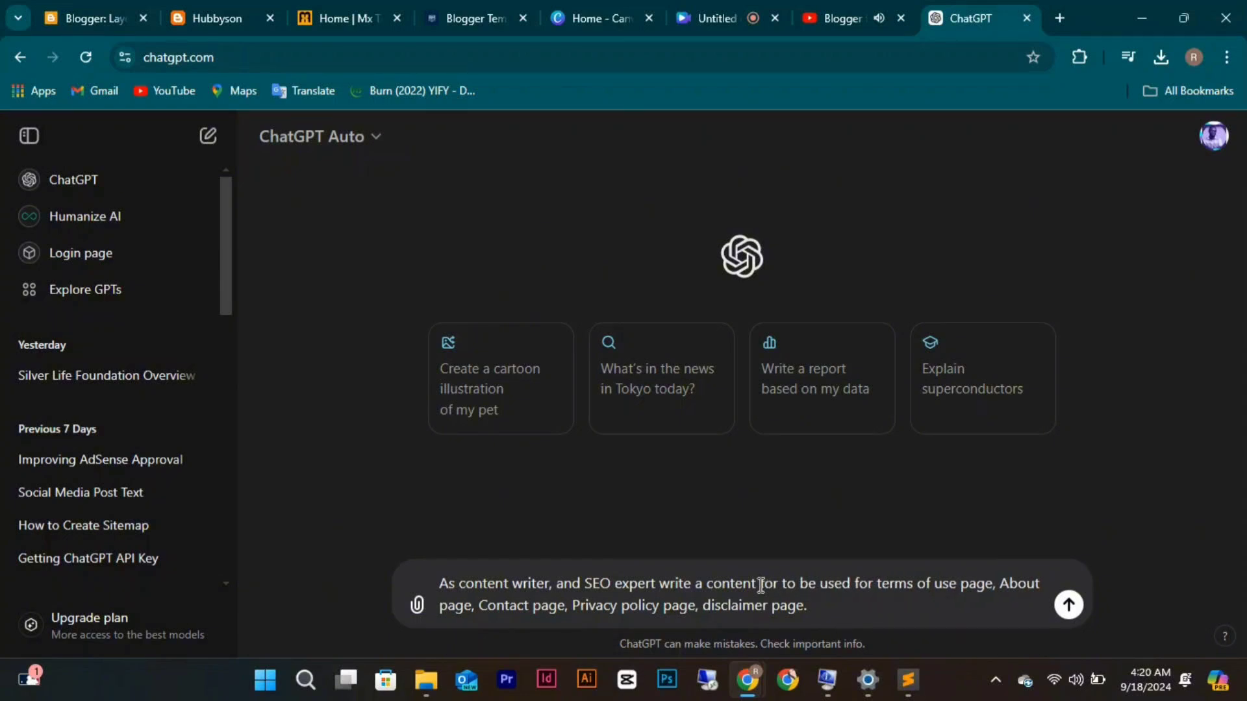
text(Hubby )
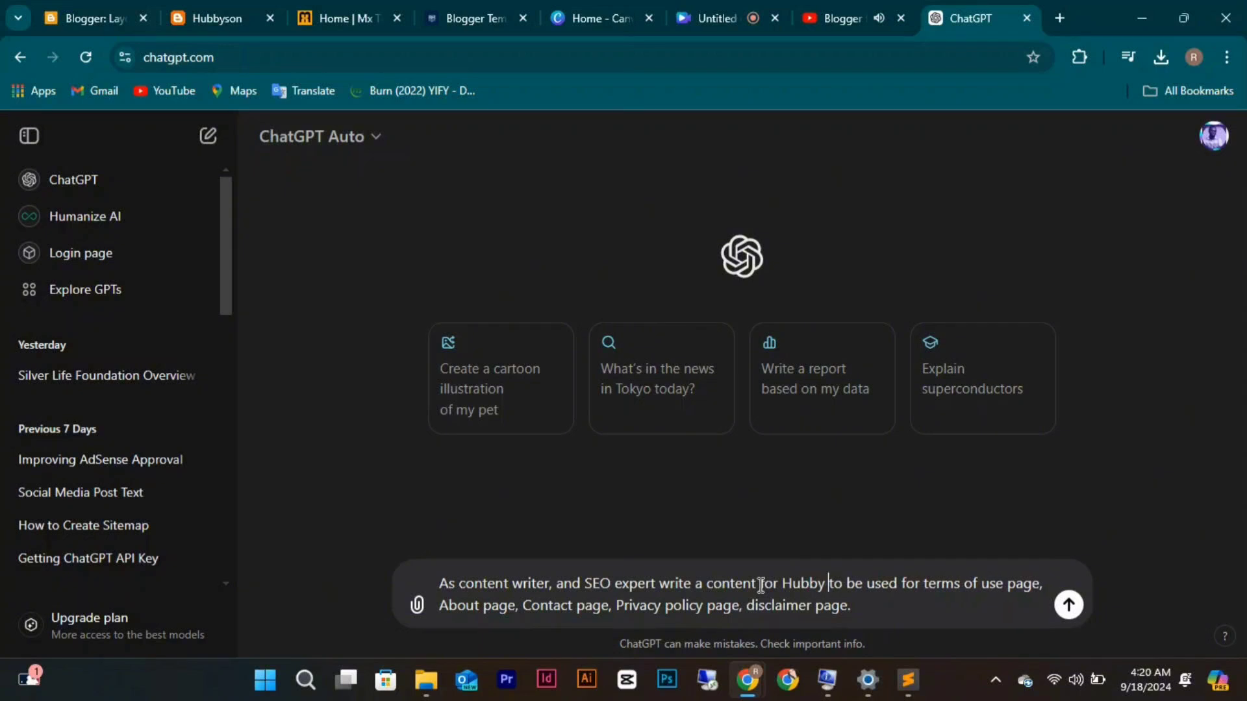
text(Blog w)
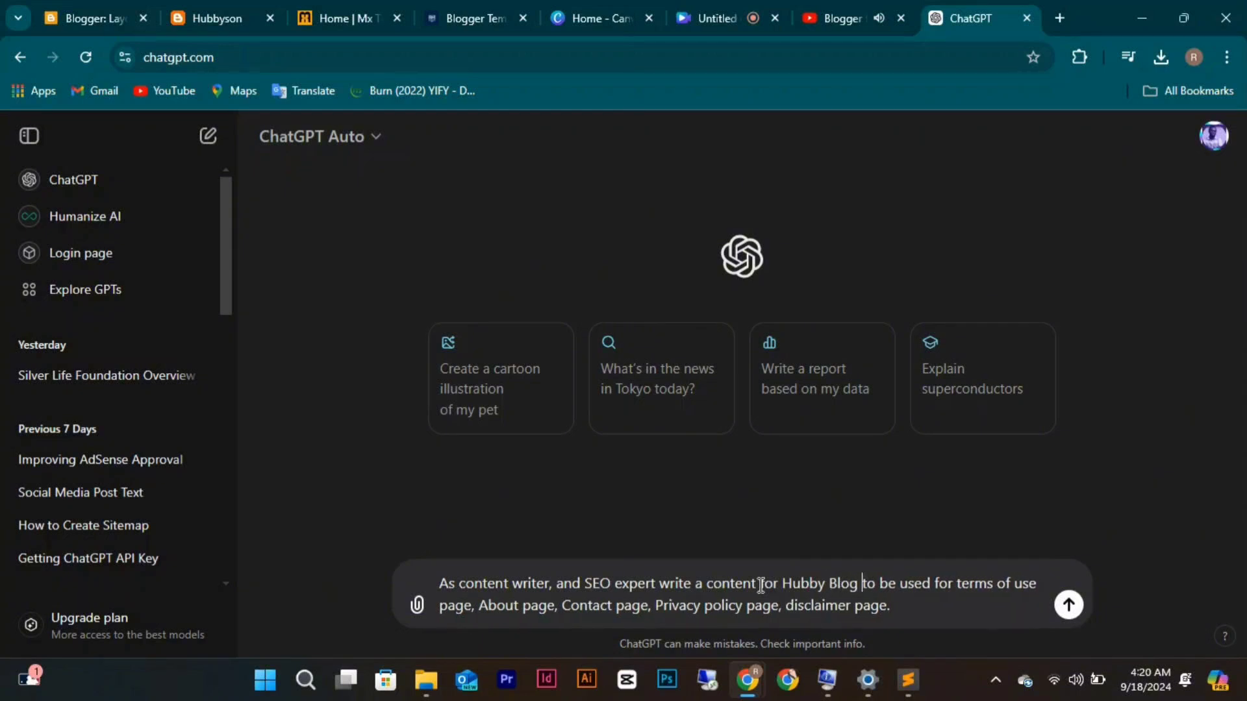
text(i)
key(BackSpace)
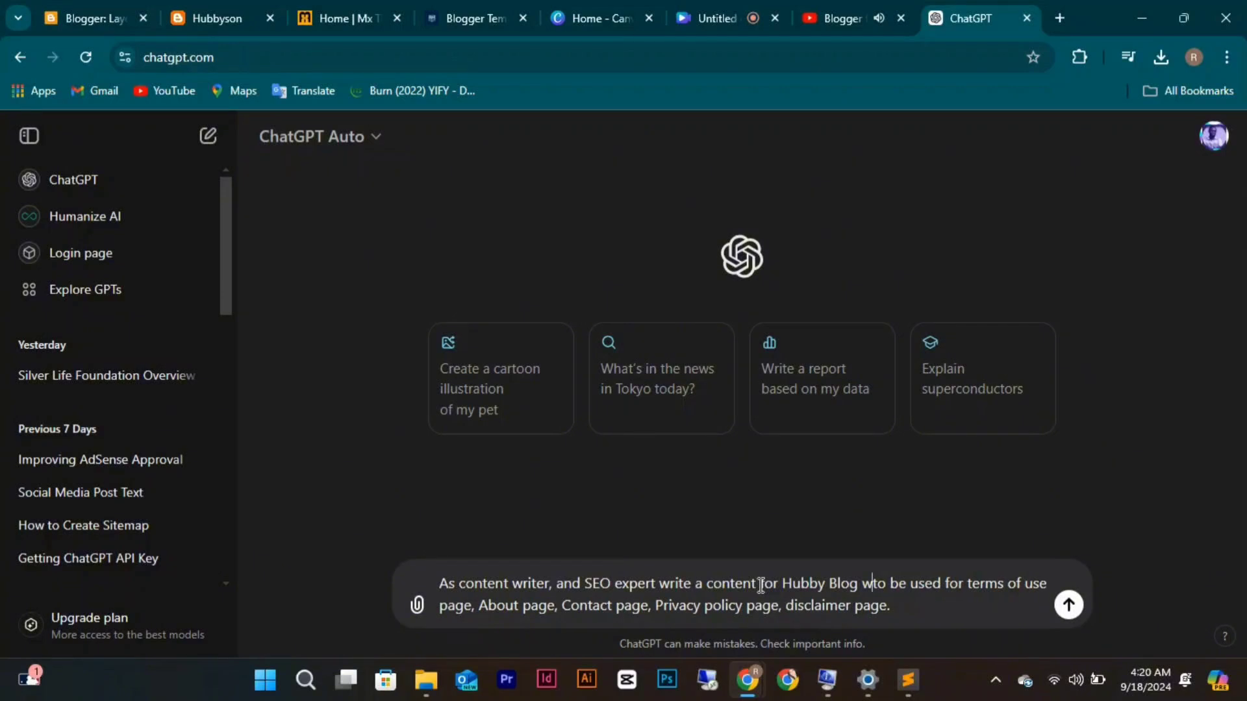
text(hich )
text(is )
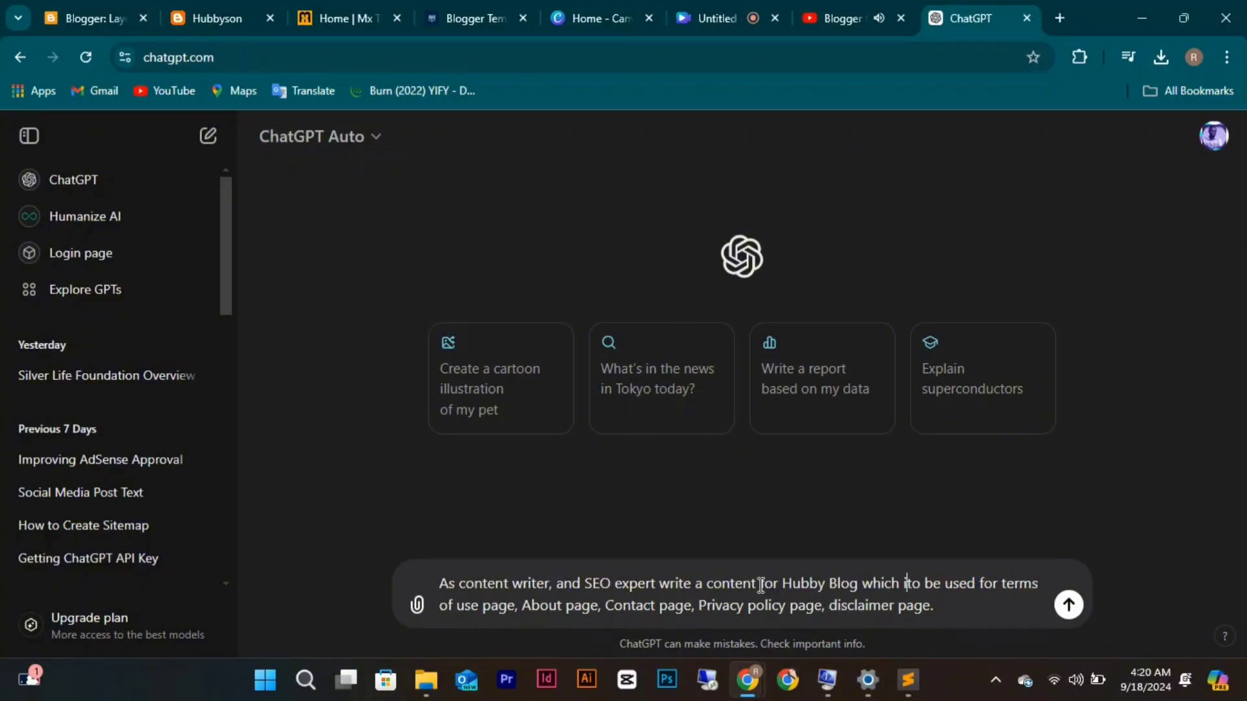
text(blog s)
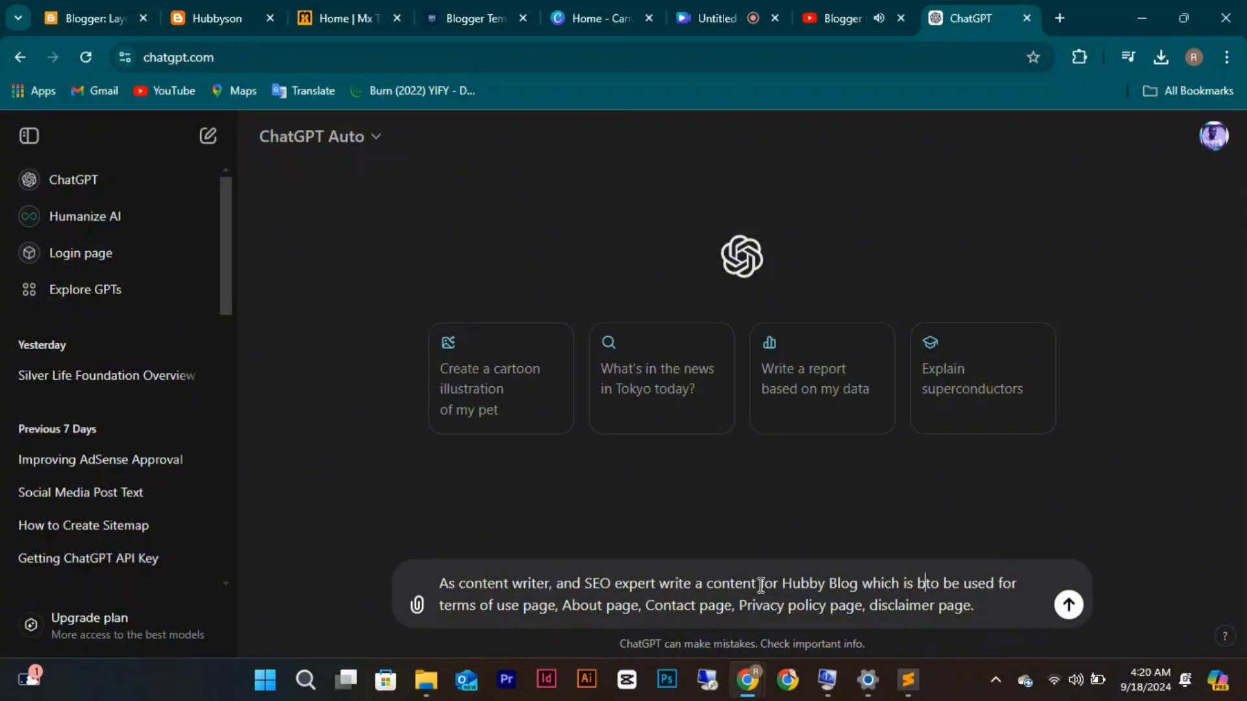
text(ite )
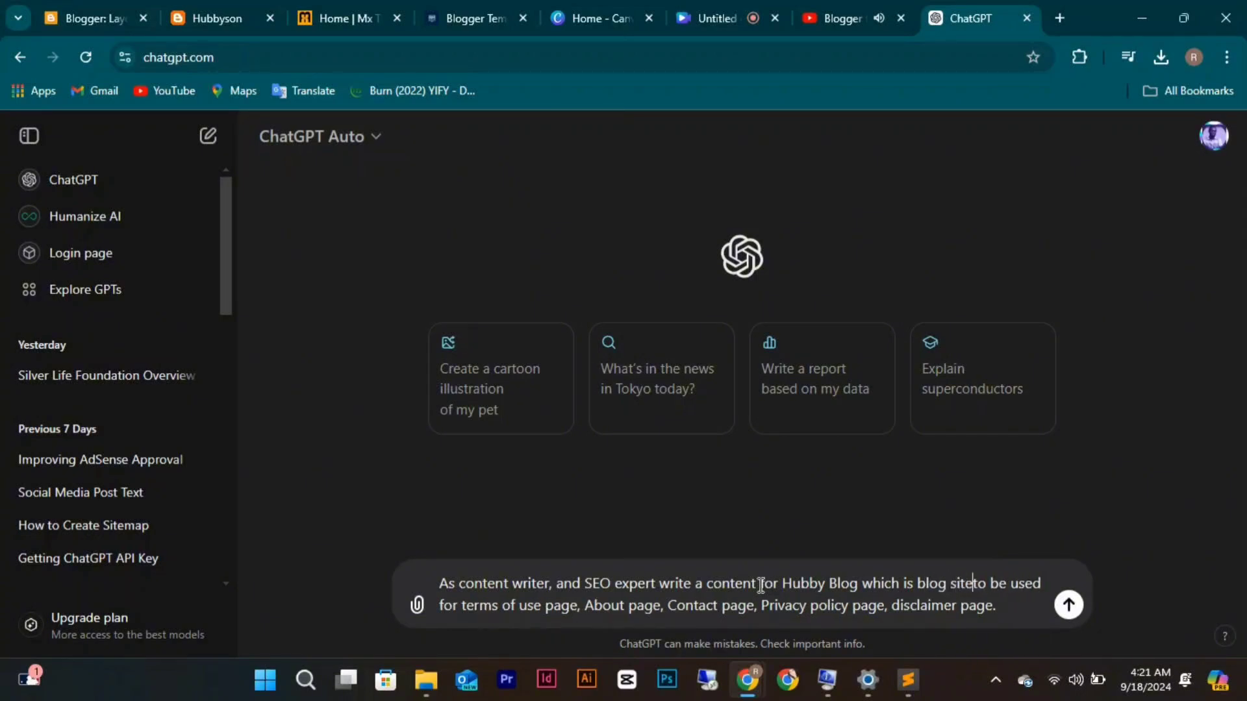
text(that sha)
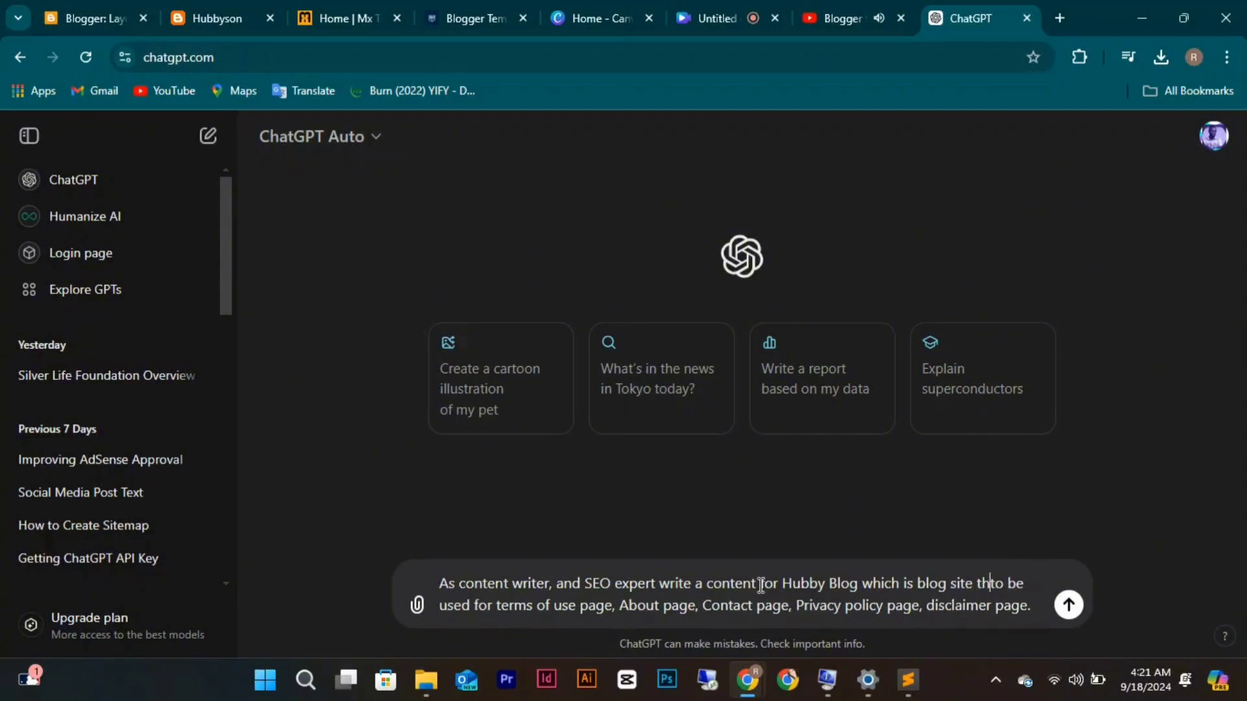
text(res )
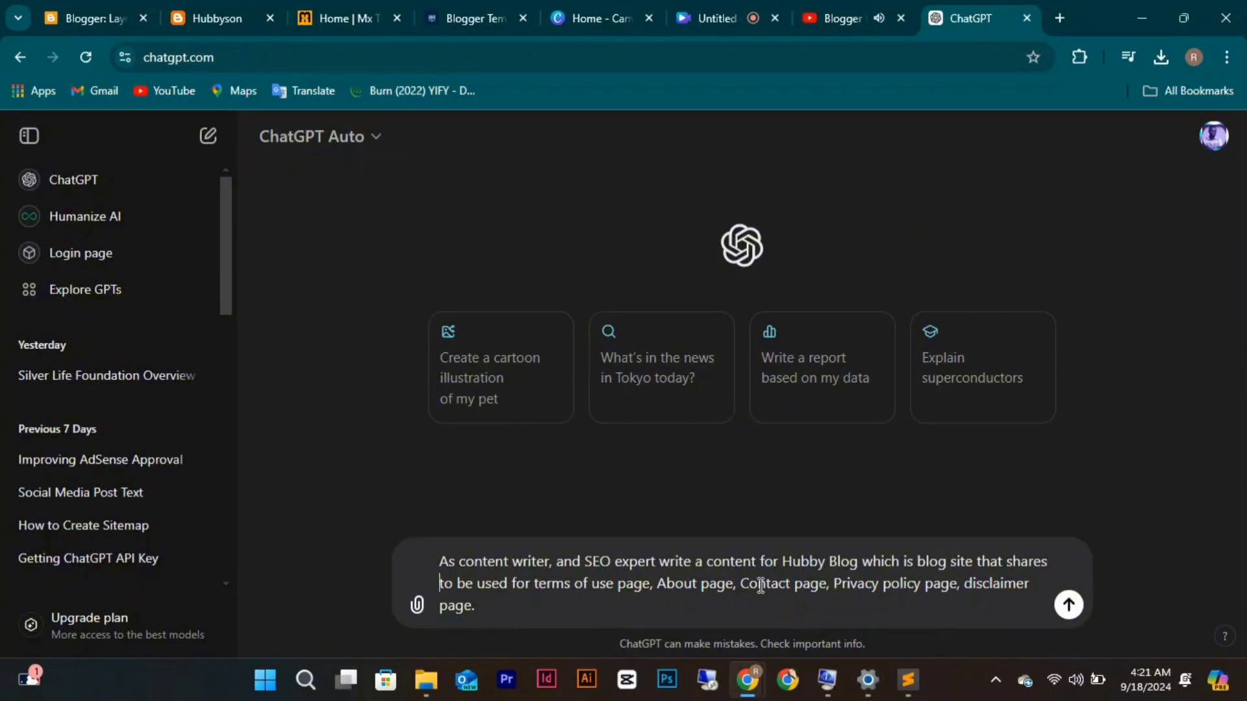
text(cele)
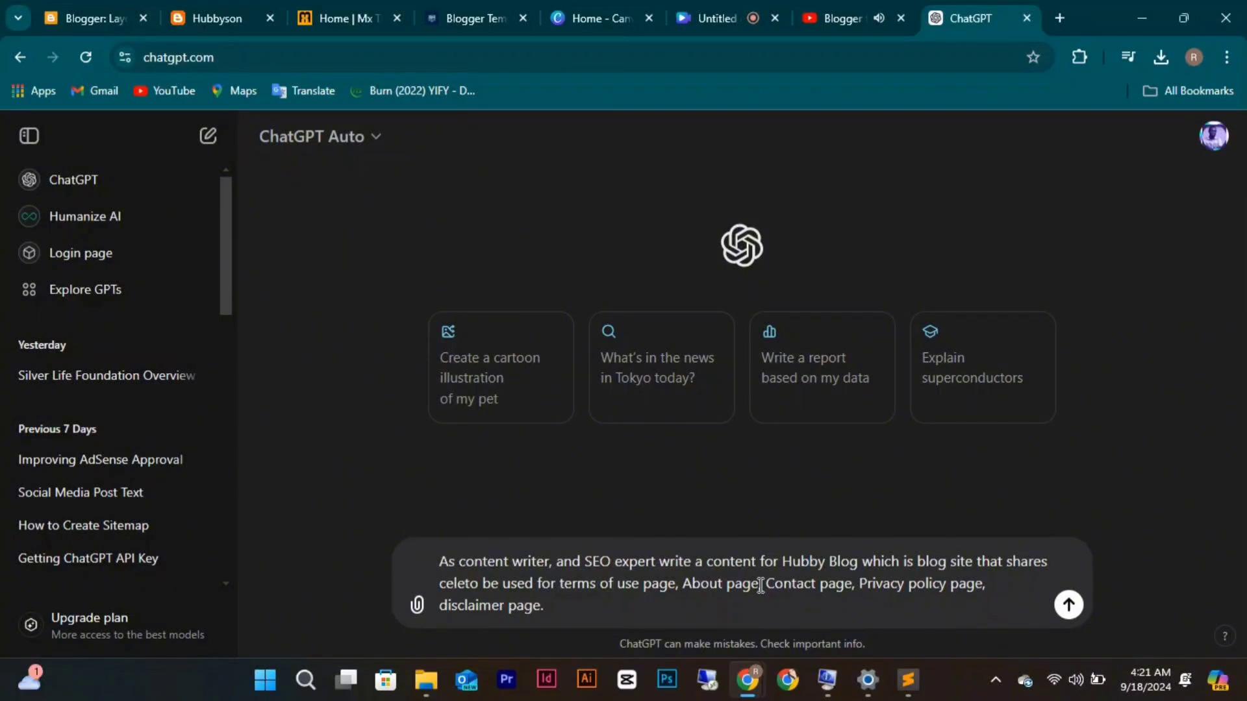
key(BackSpace)
key(BackSpace)
key(BackSpace)
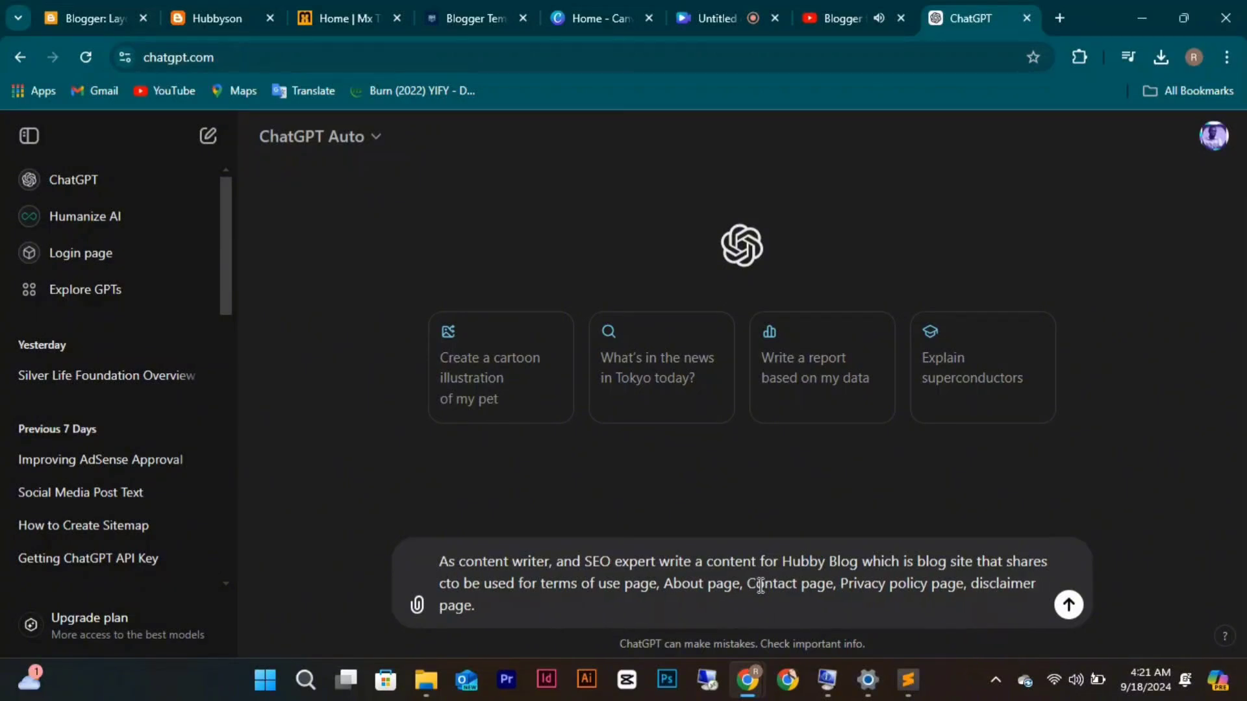
key(BackSpace)
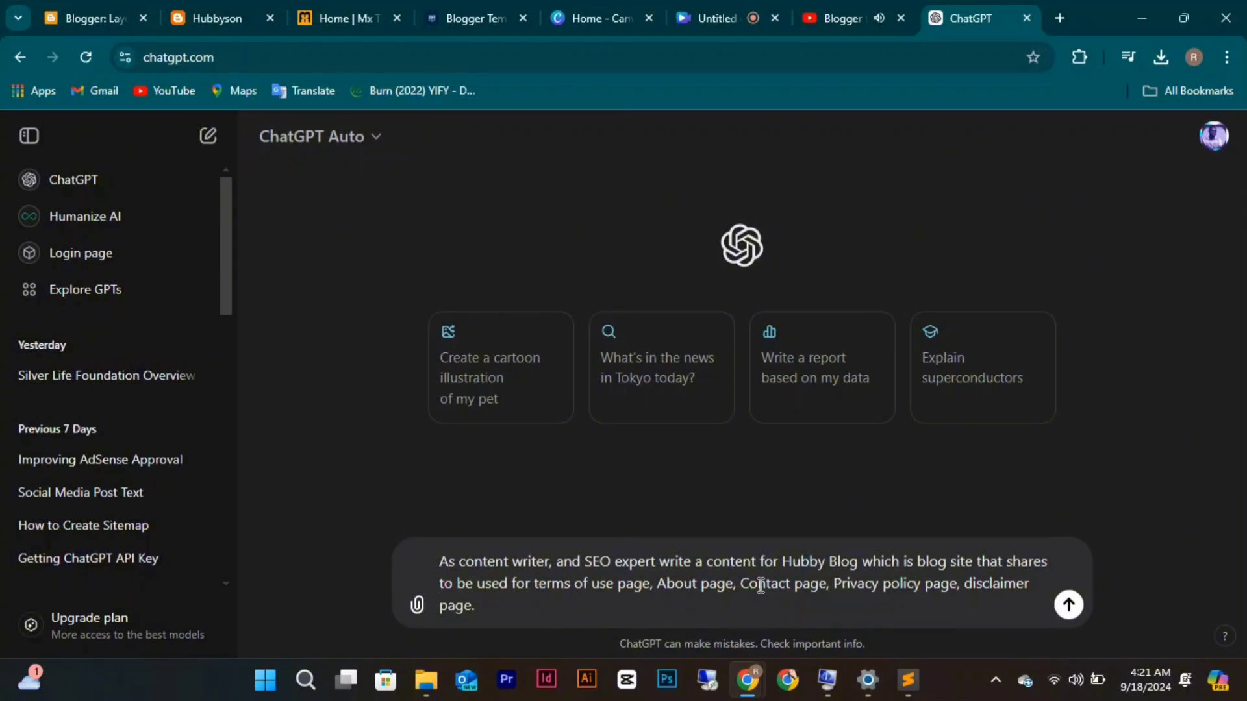
text(cel)
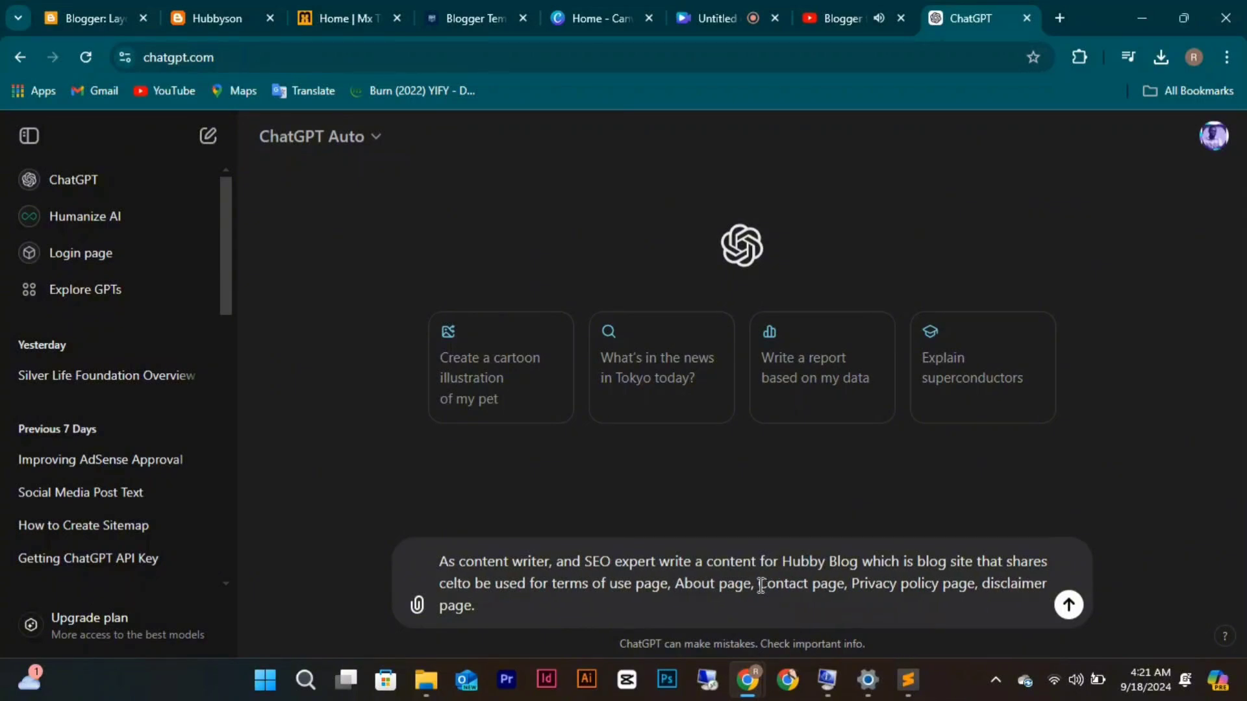
text(ebrat)
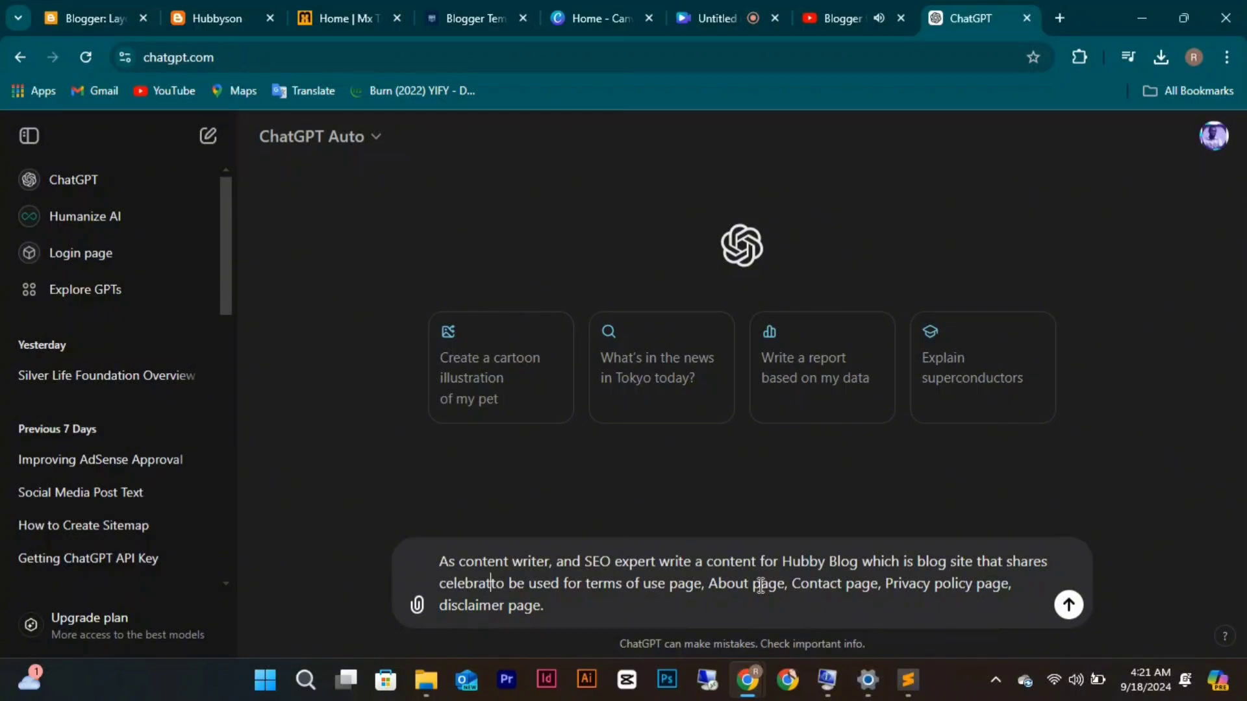
text(e)
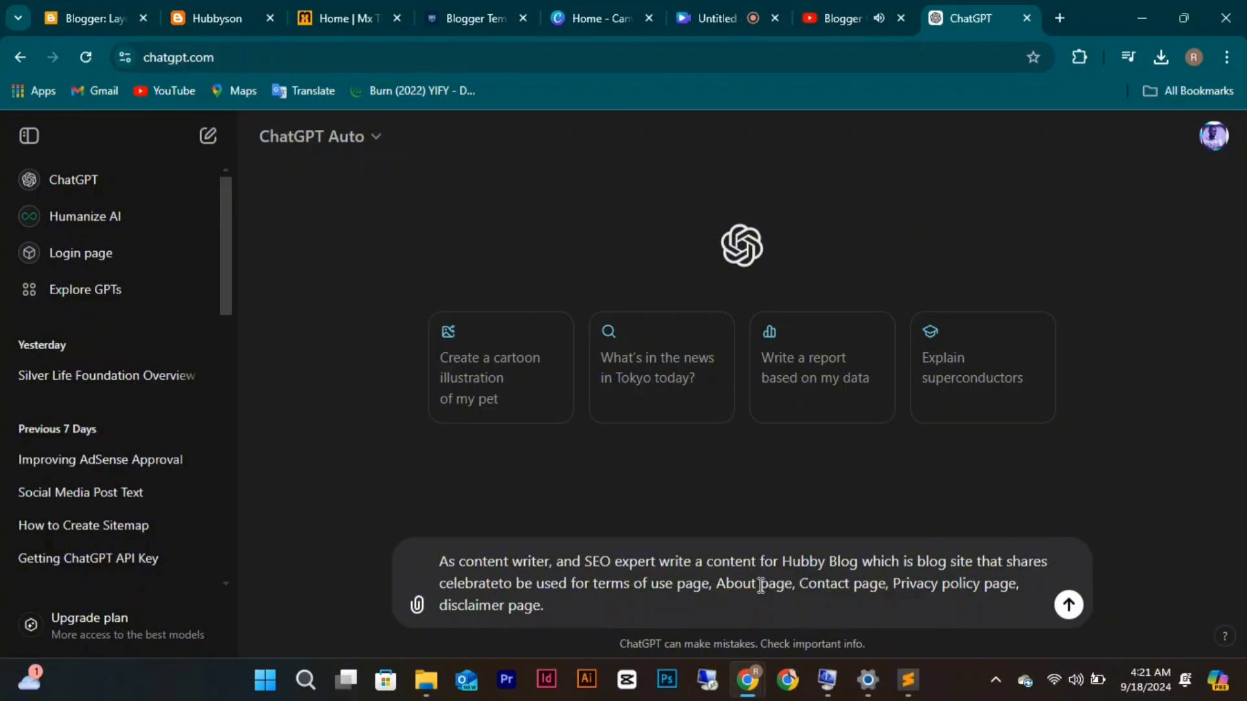
key(BackSpace)
text(ies)
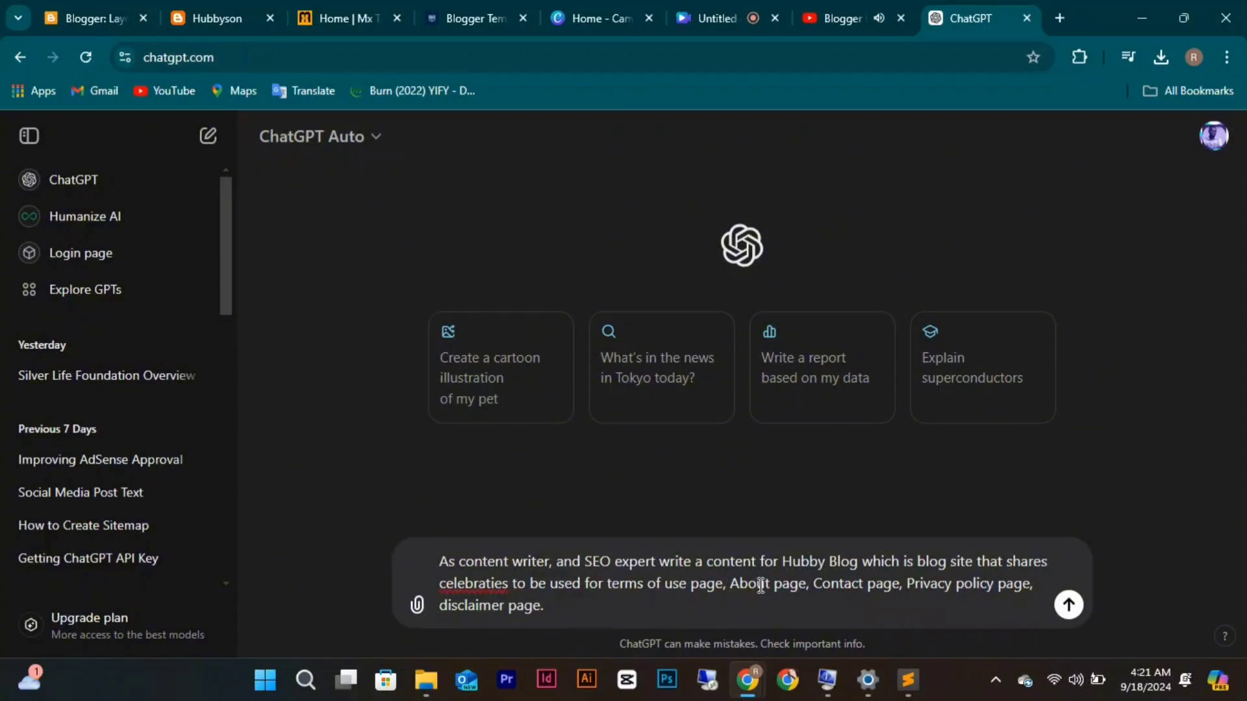
text( content)
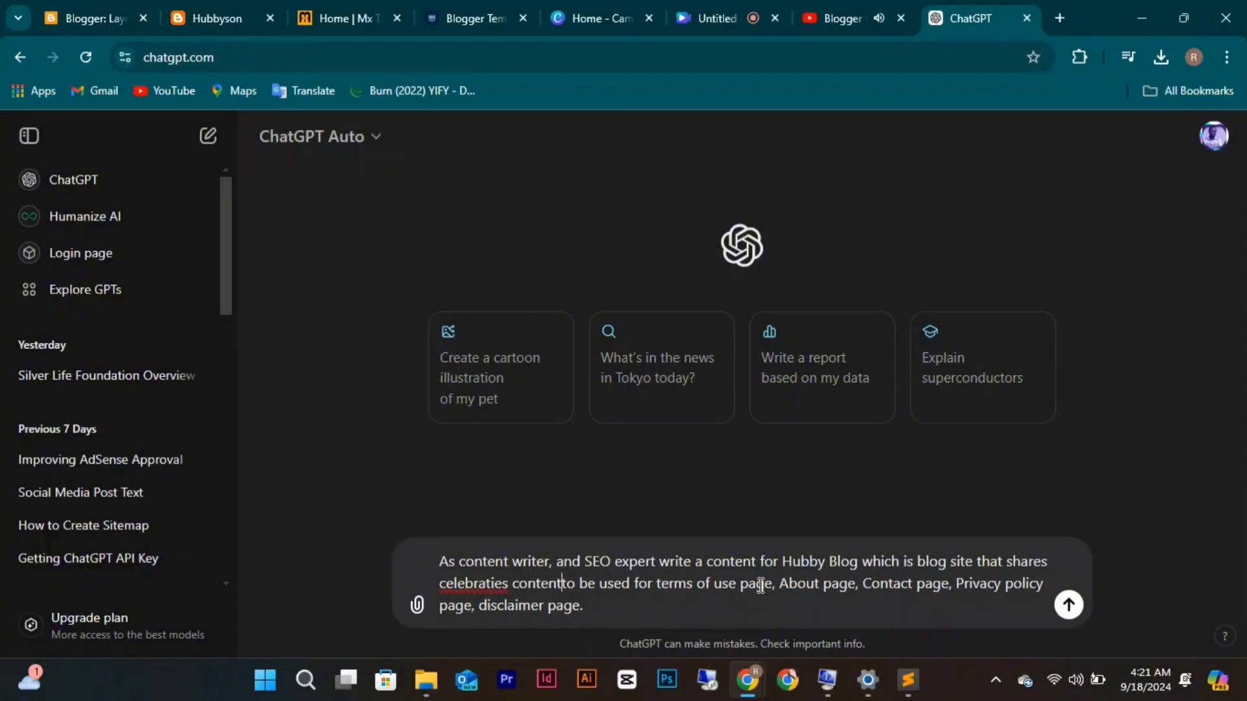
Finish the description with 'stories, latest news and foreign news,'.
key(BackSpace)
key(BackSpace)
key(BackSpace)
key(BackSpace)
key(BackSpace)
key(BackSpace)
key(BackSpace)
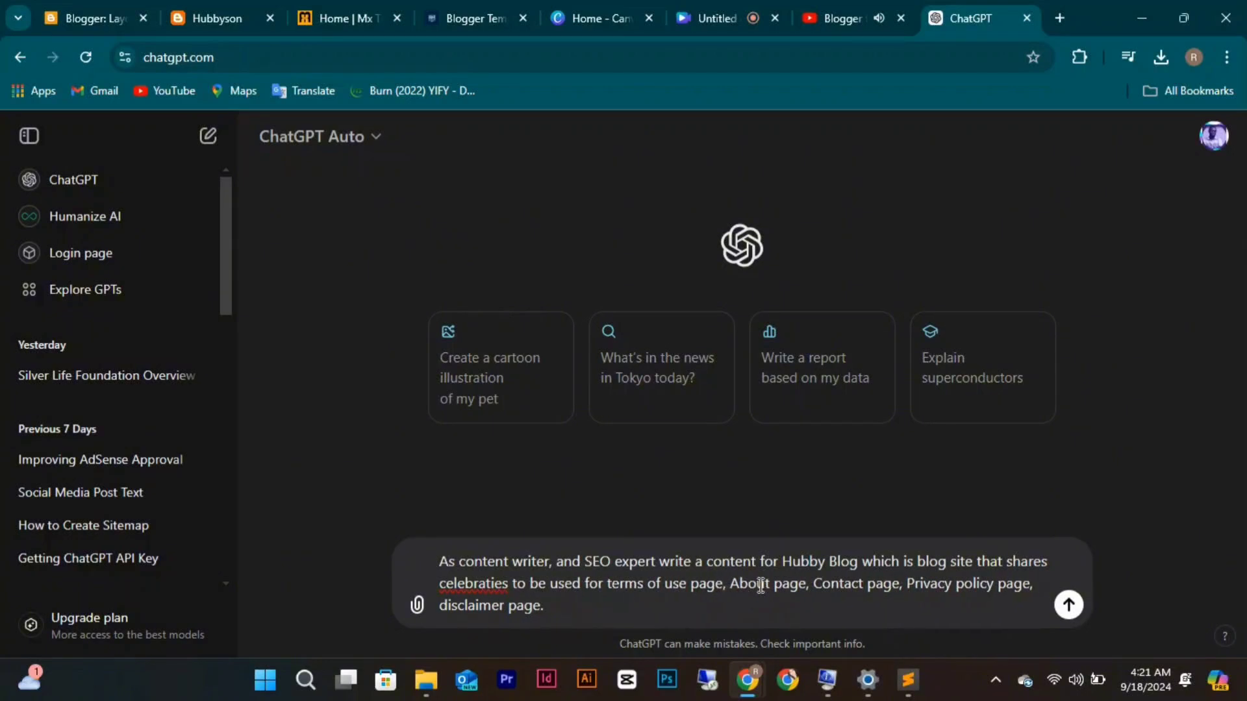
text(stor)
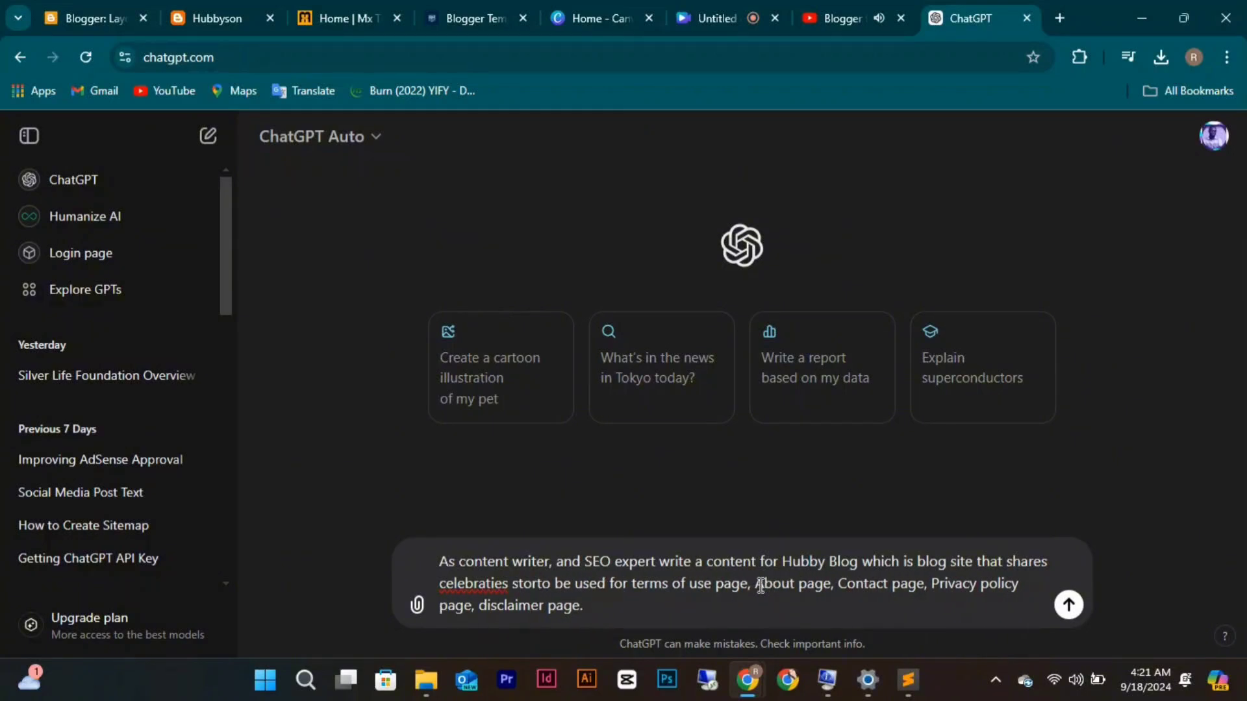
text(ies, )
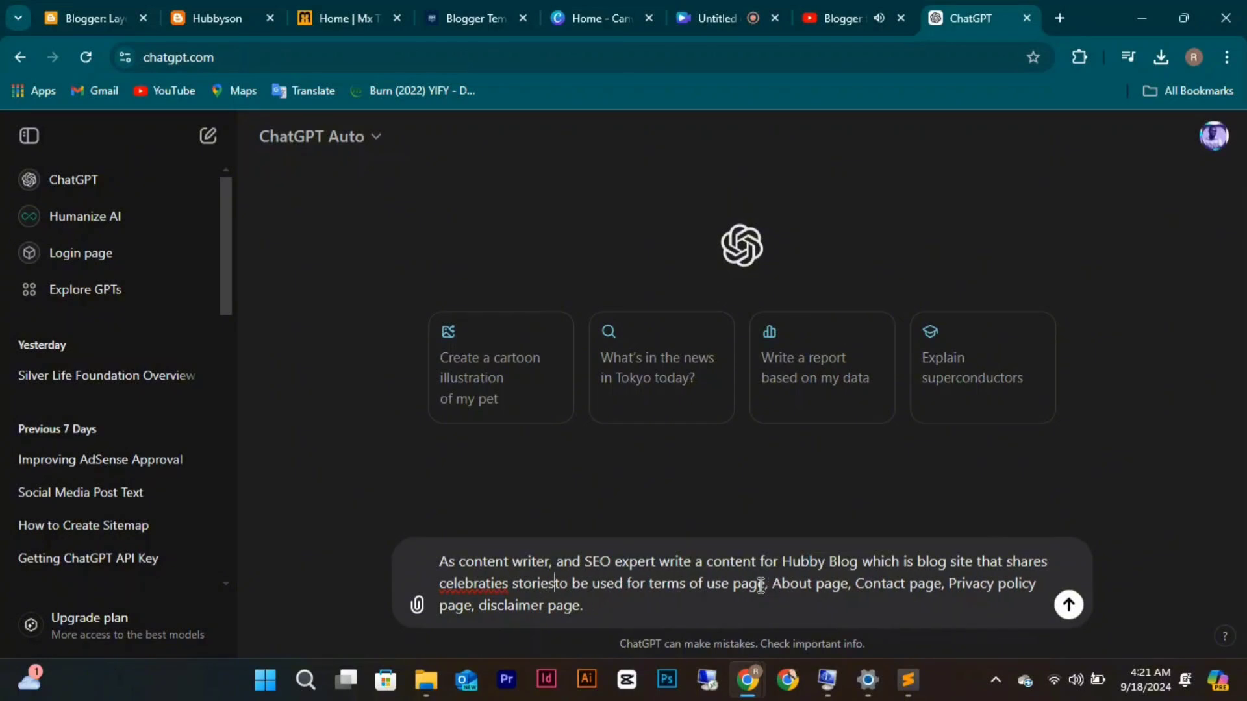
text(to)
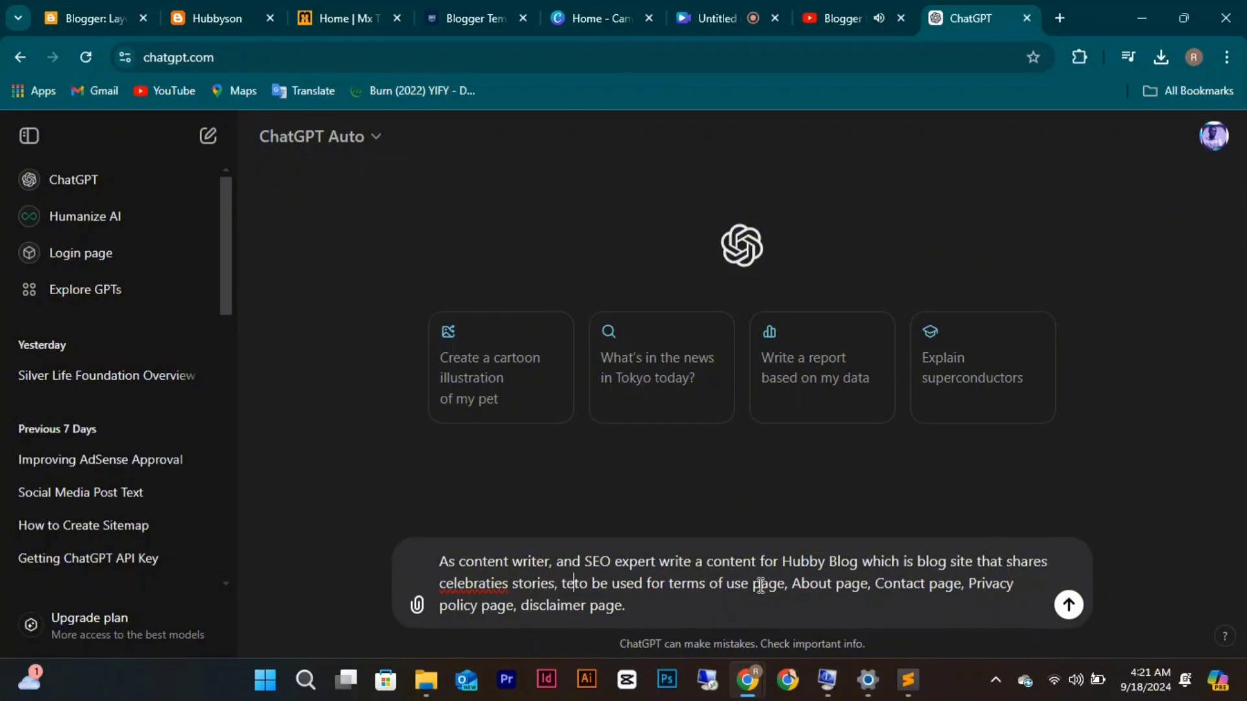
key(BackSpace)
key(BackSpace)
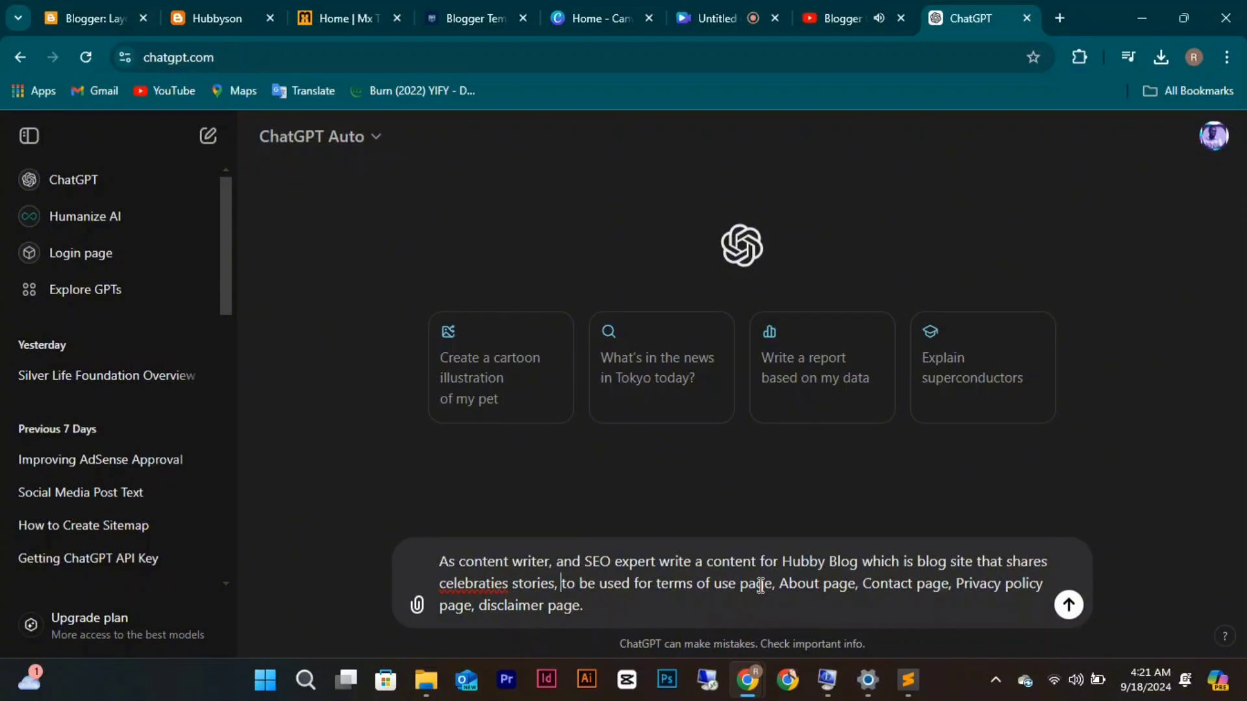
text(lats)
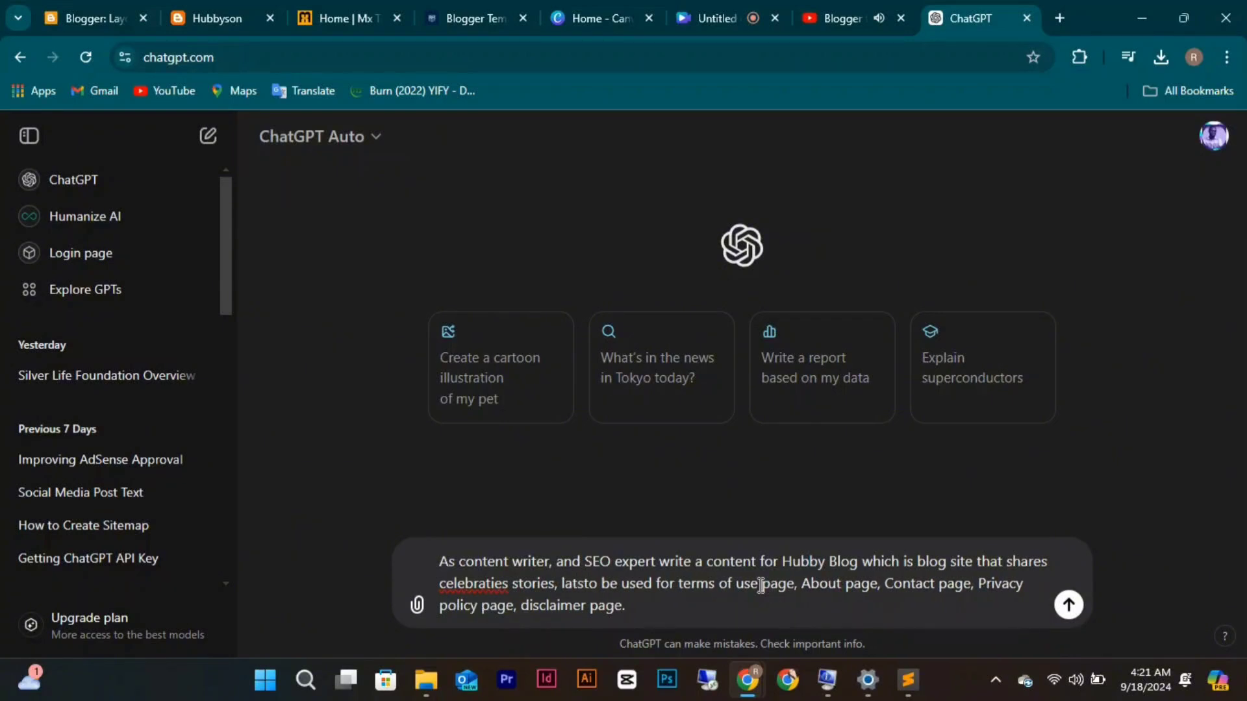
key(BackSpace)
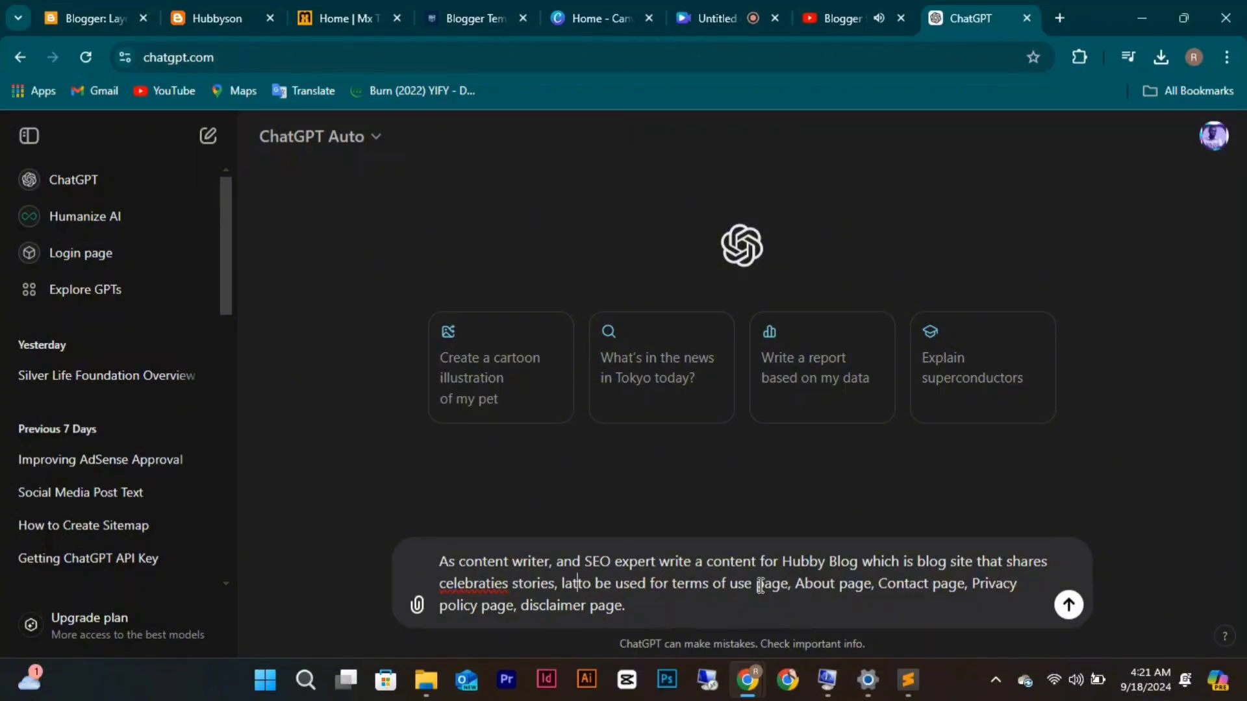
text(est)
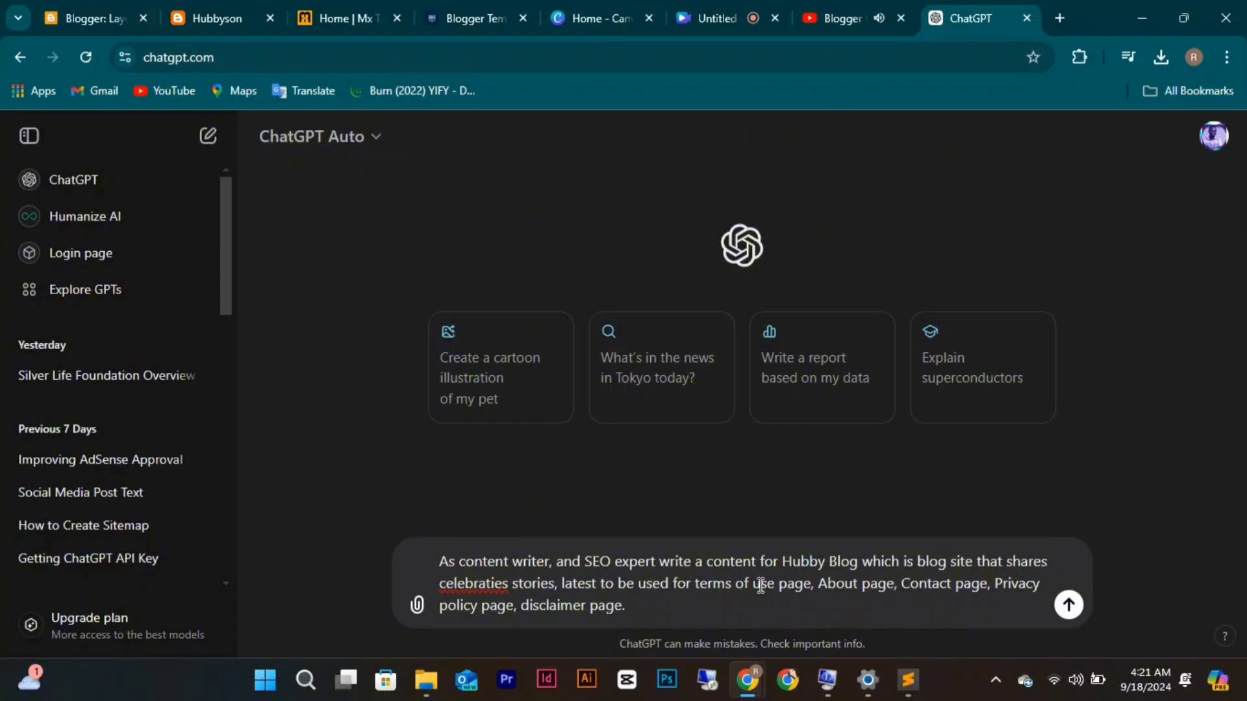
text( news)
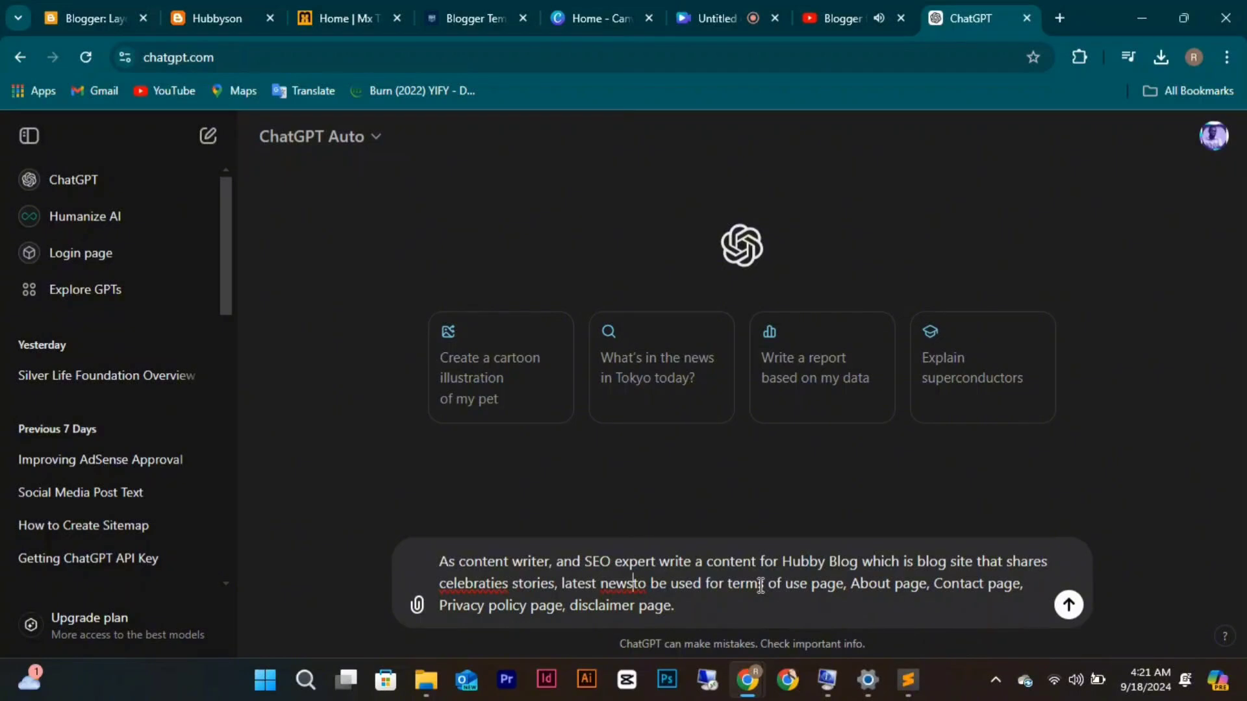
text( and )
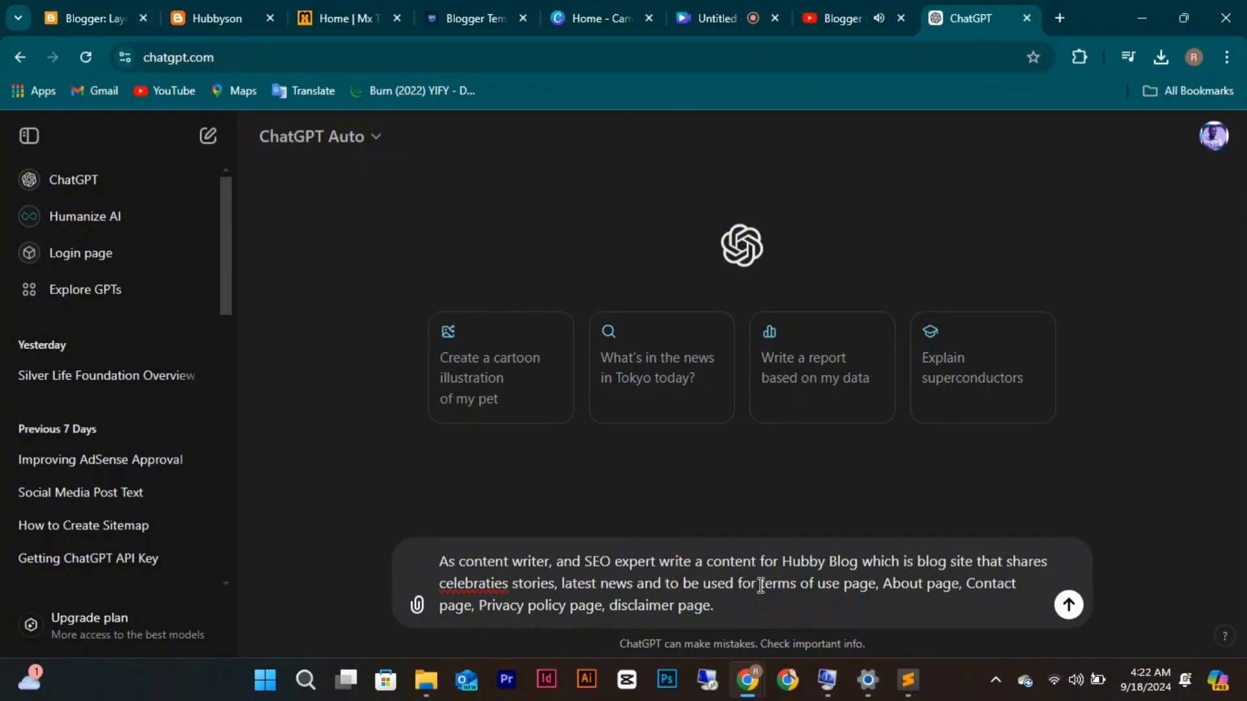
text(fore)
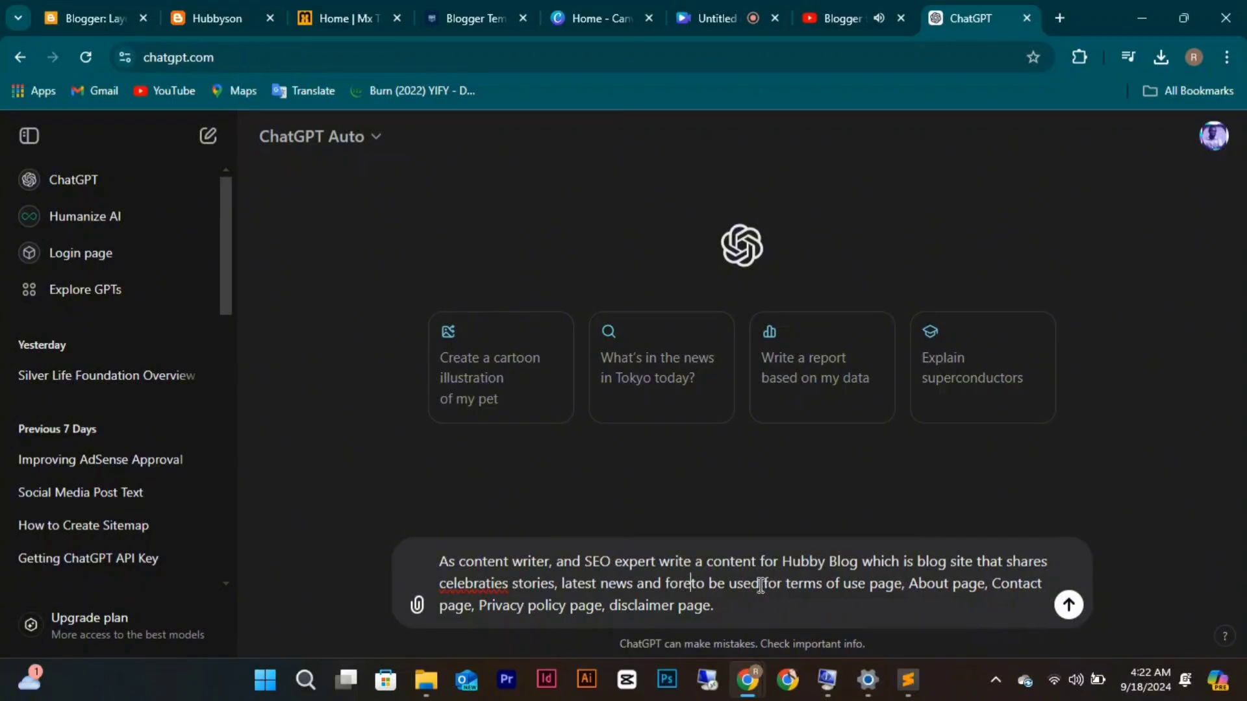
text(ign )
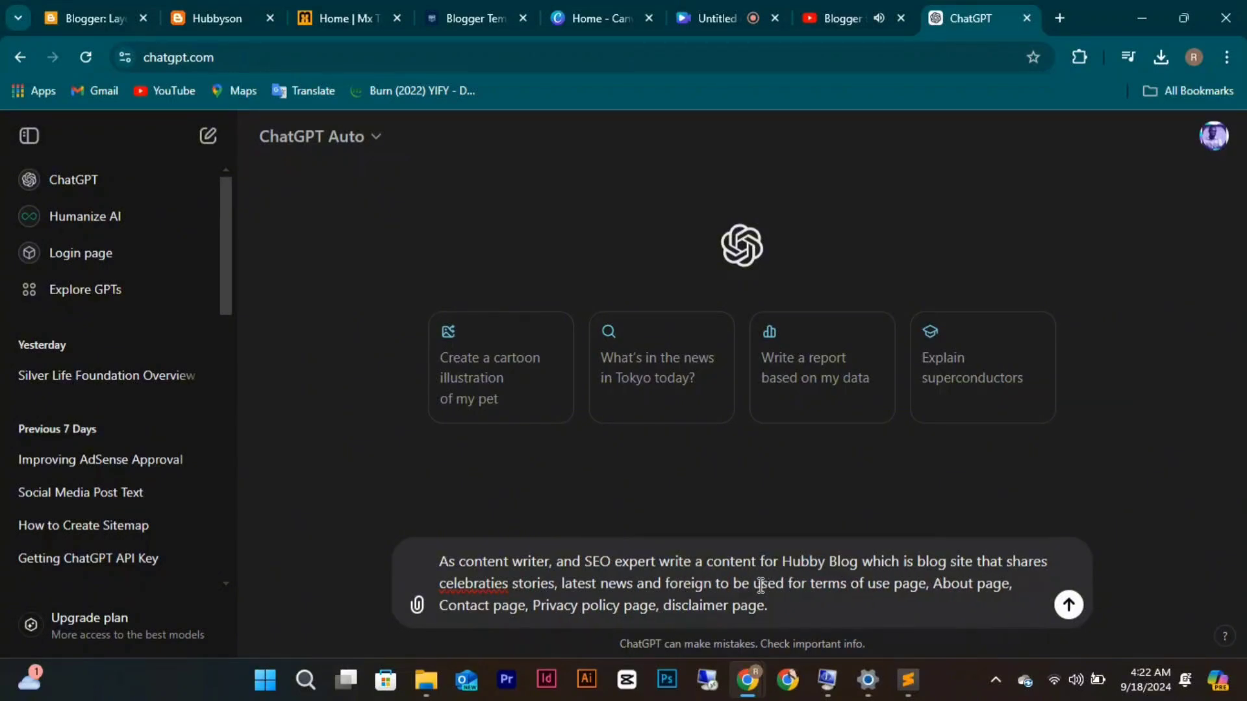
text(news )
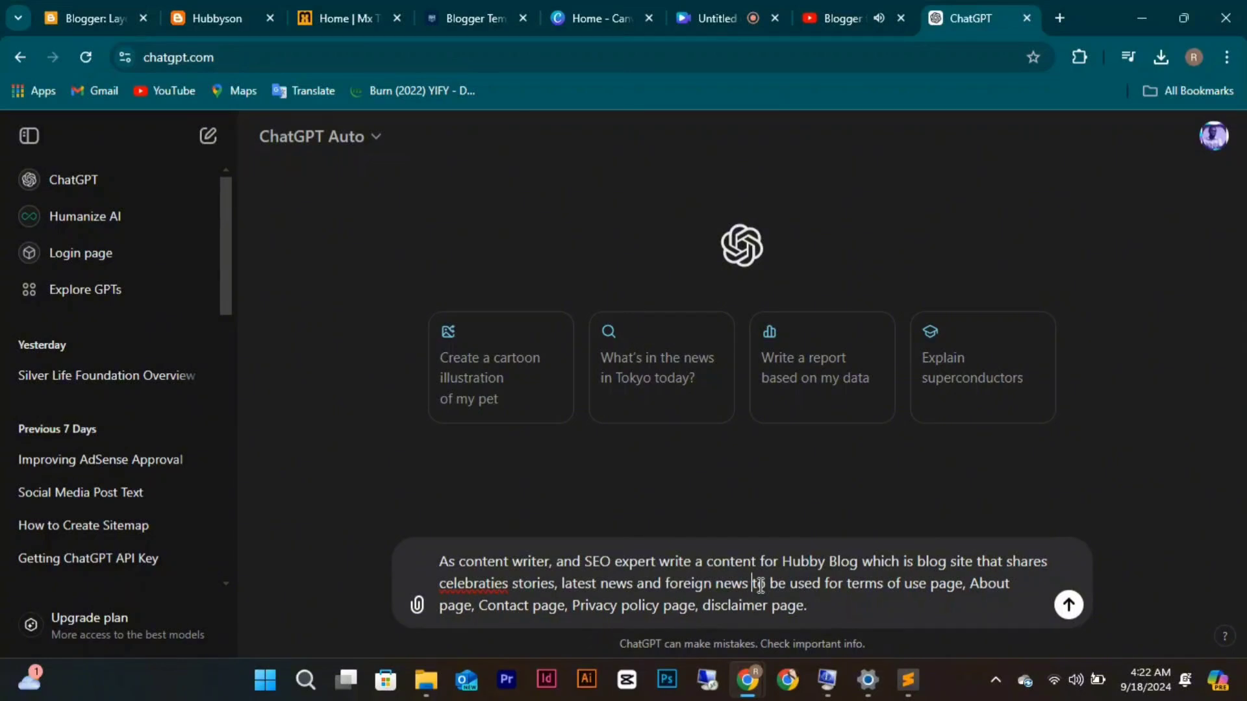
text(as)
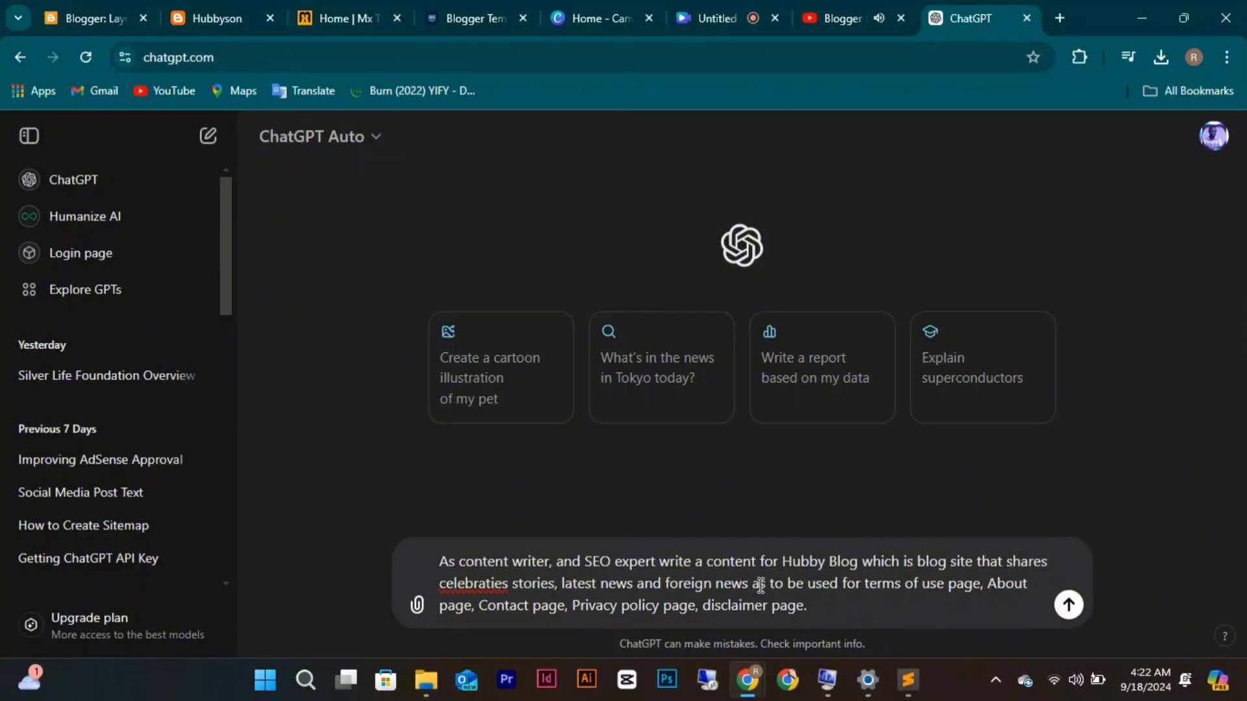
key(BackSpace)
key(BackSpace)
key(BackSpace)
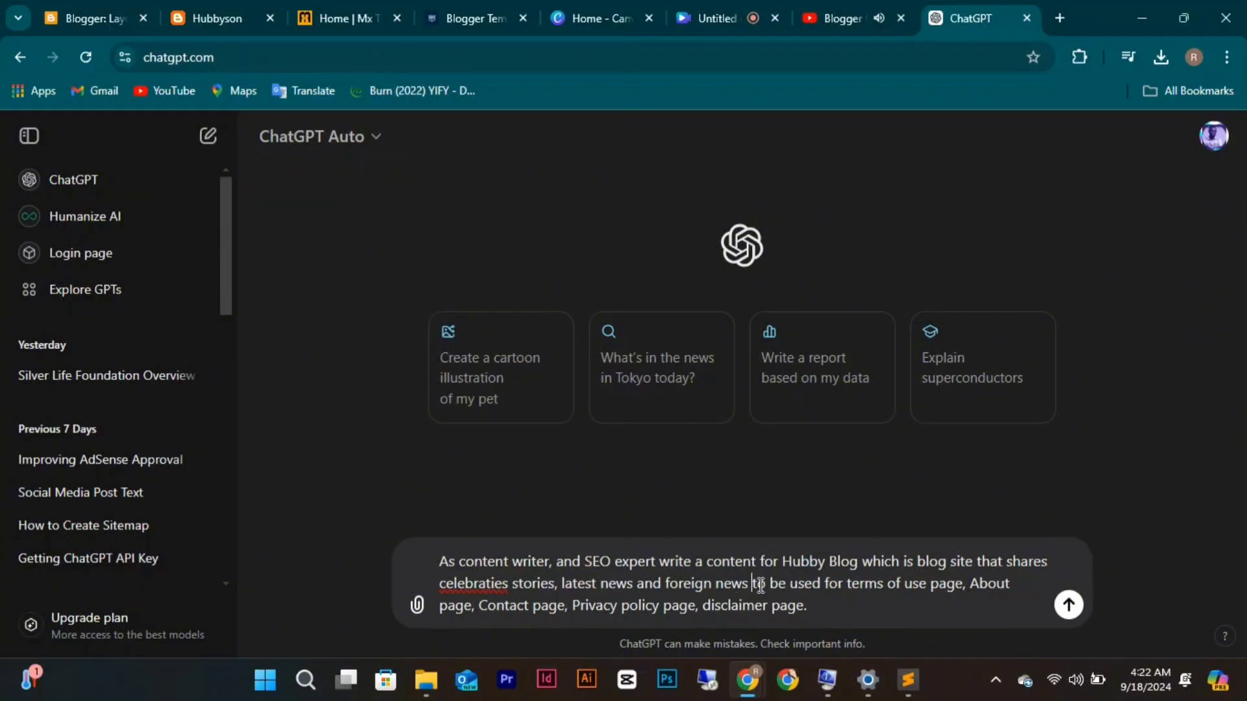
key(BackSpace)
text(,)
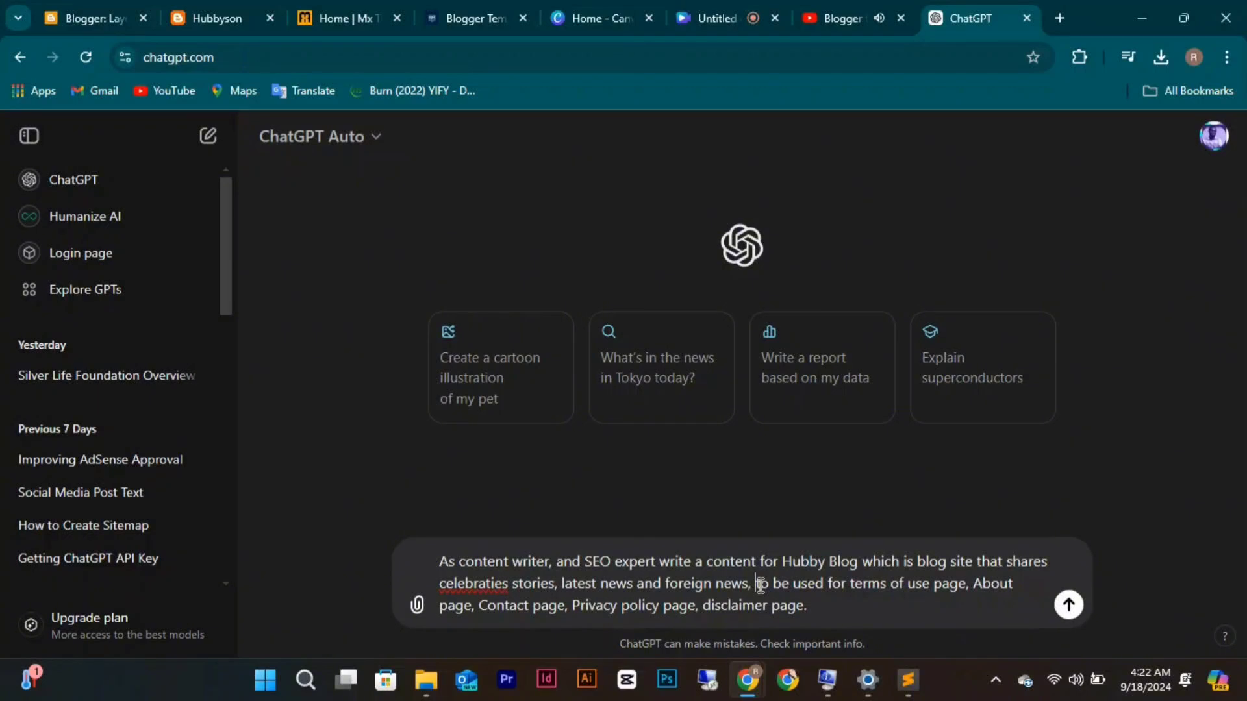
Send the Hubby Blog prompt, keep the preferred answer, and copy its About Us and Contact Us text.
key(Return)
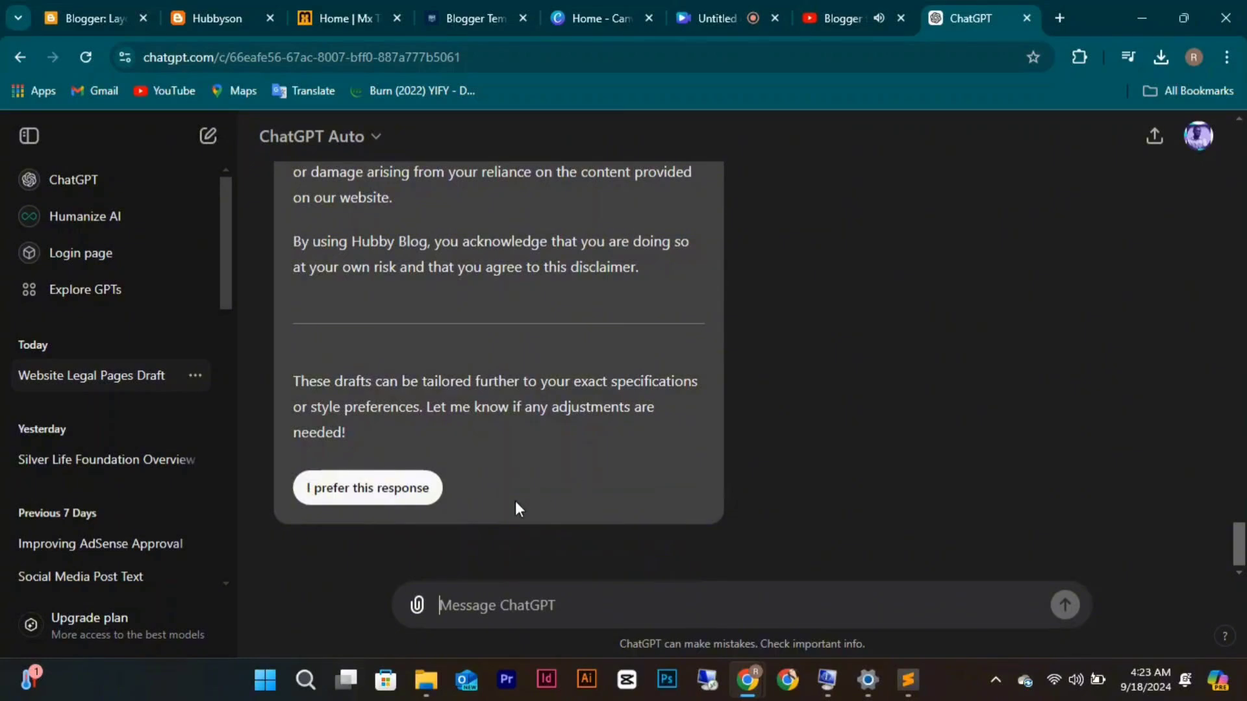
click(423, 500)
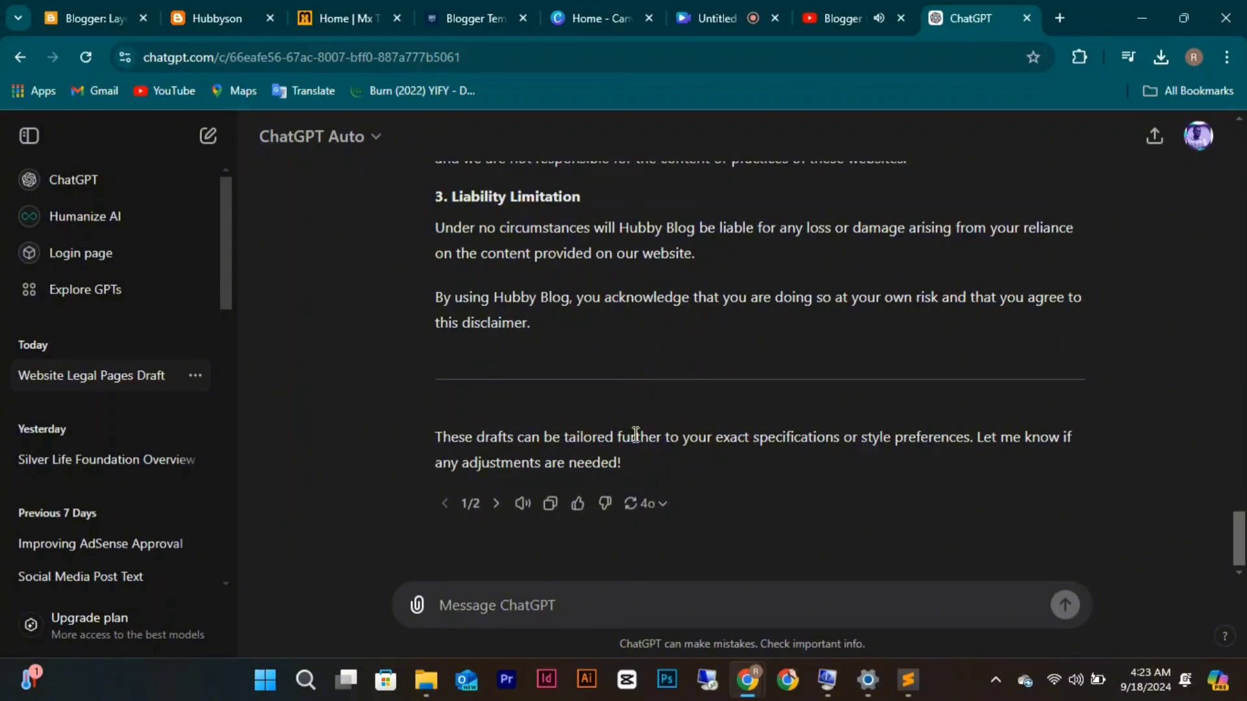
scroll(635, 434, up, 10)
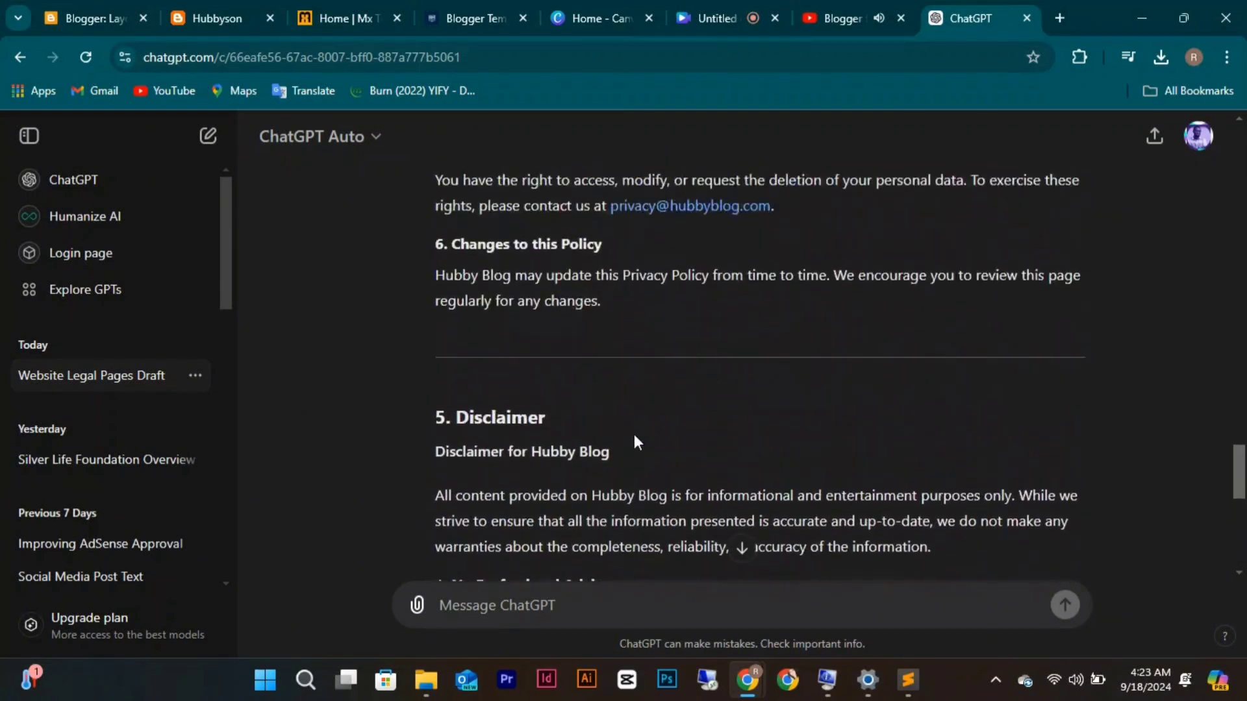
scroll(636, 442, up, 15)
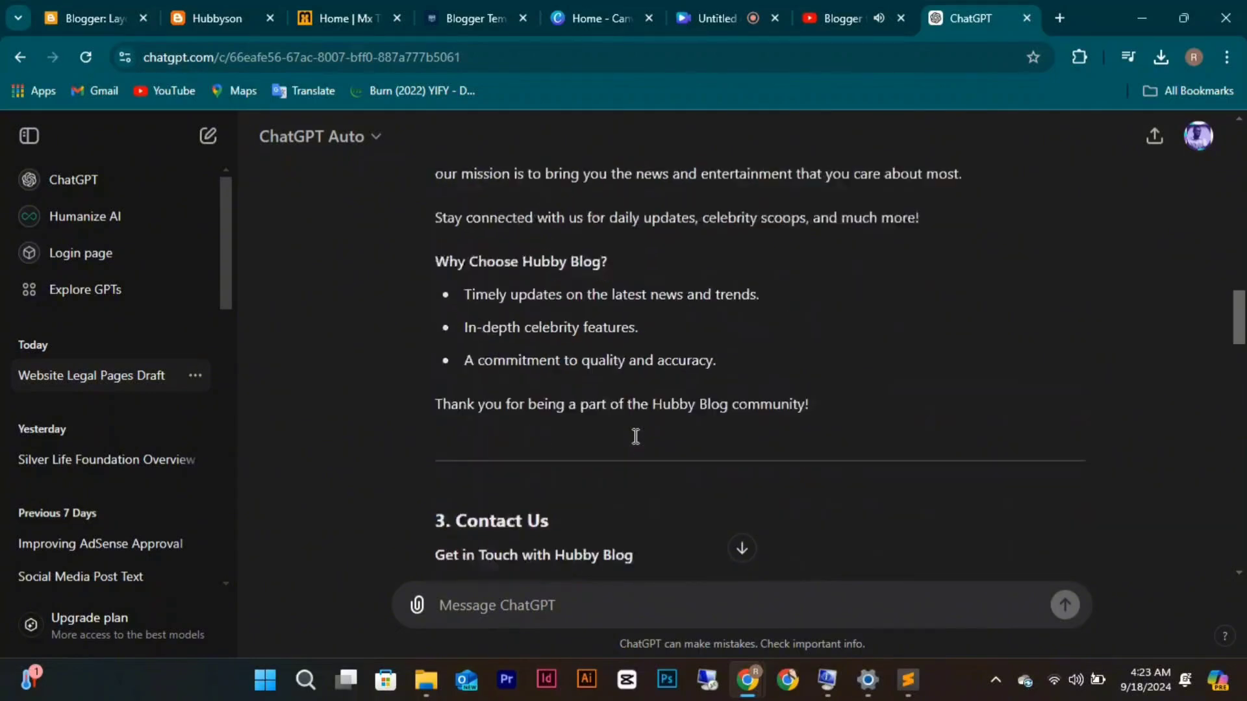
scroll(636, 437, up, 6)
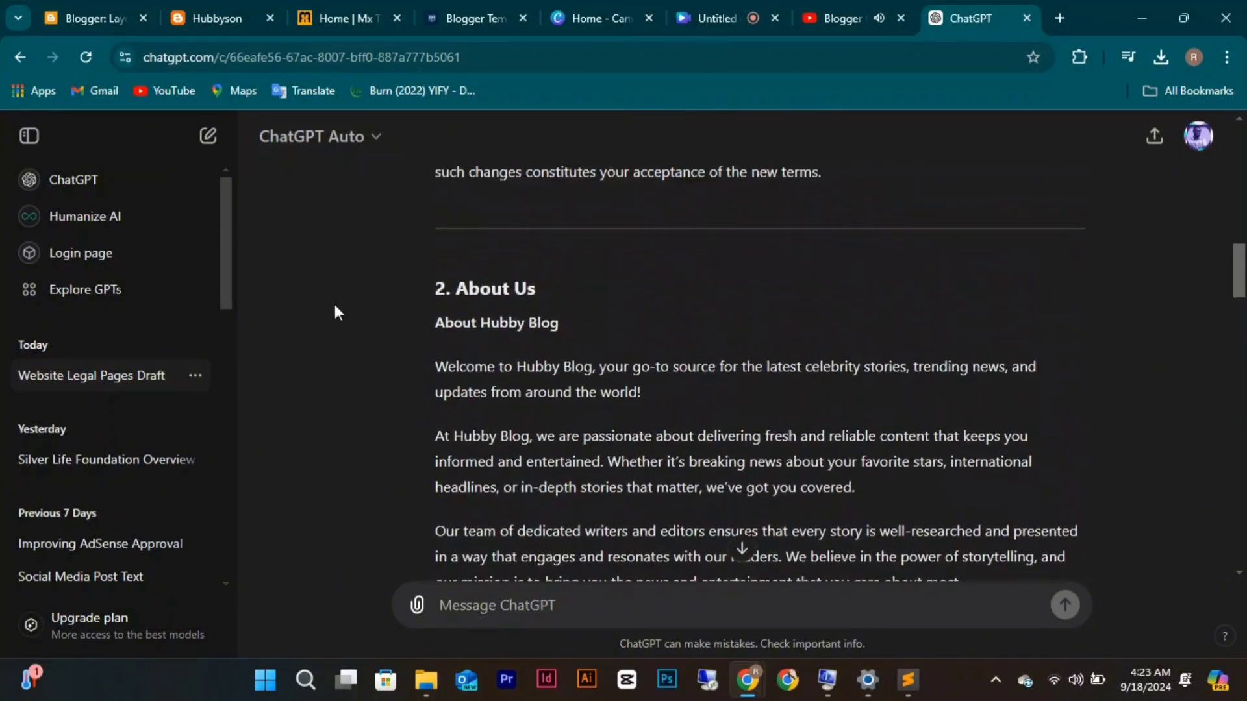
drag(438, 365, 770, 399)
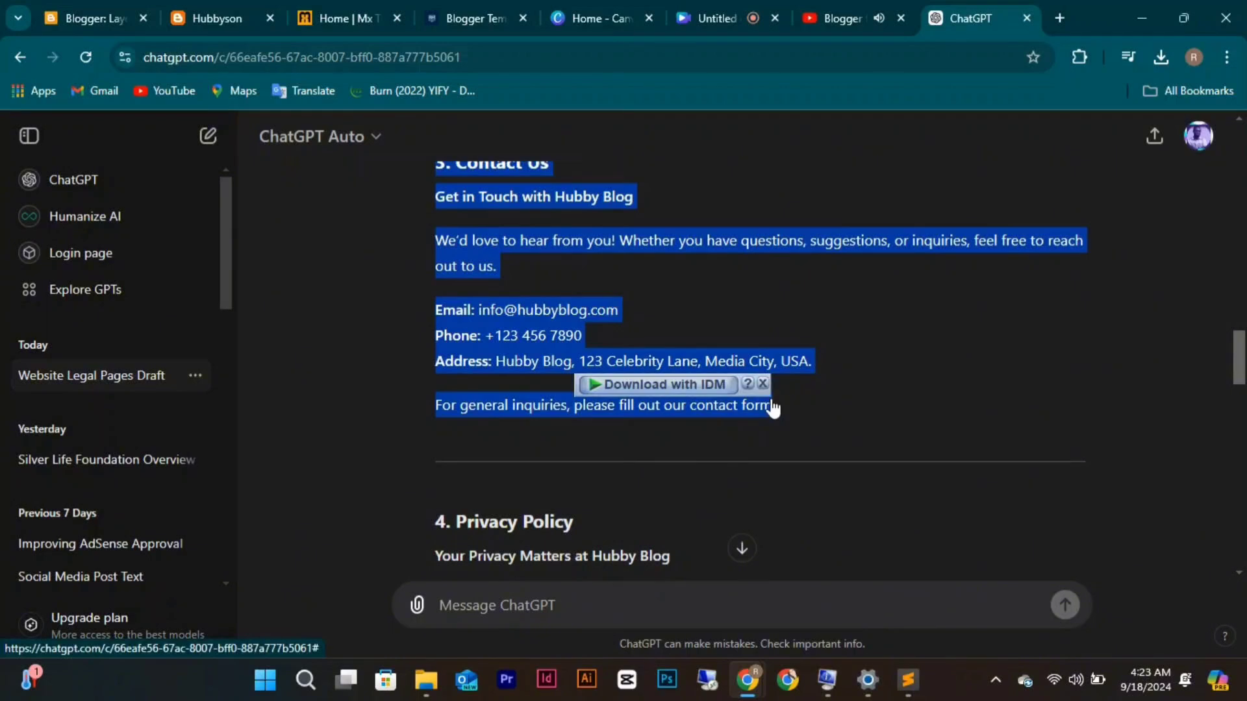
right_click(770, 398)
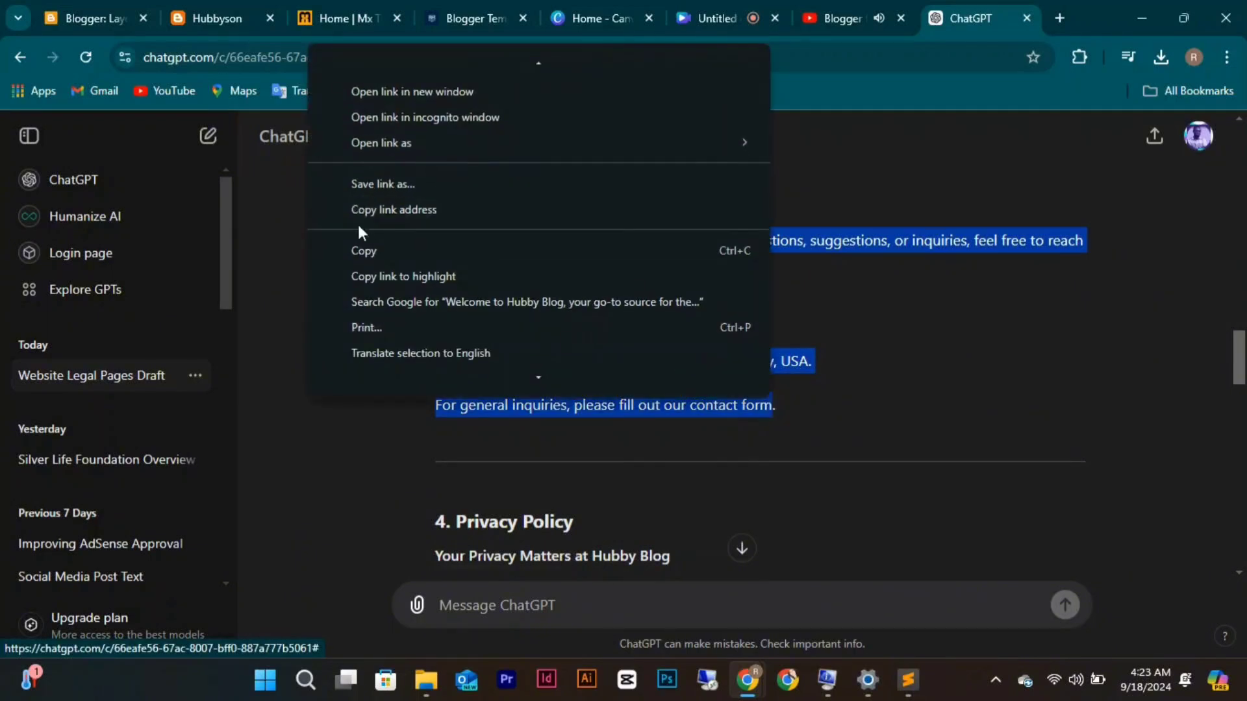
click(368, 250)
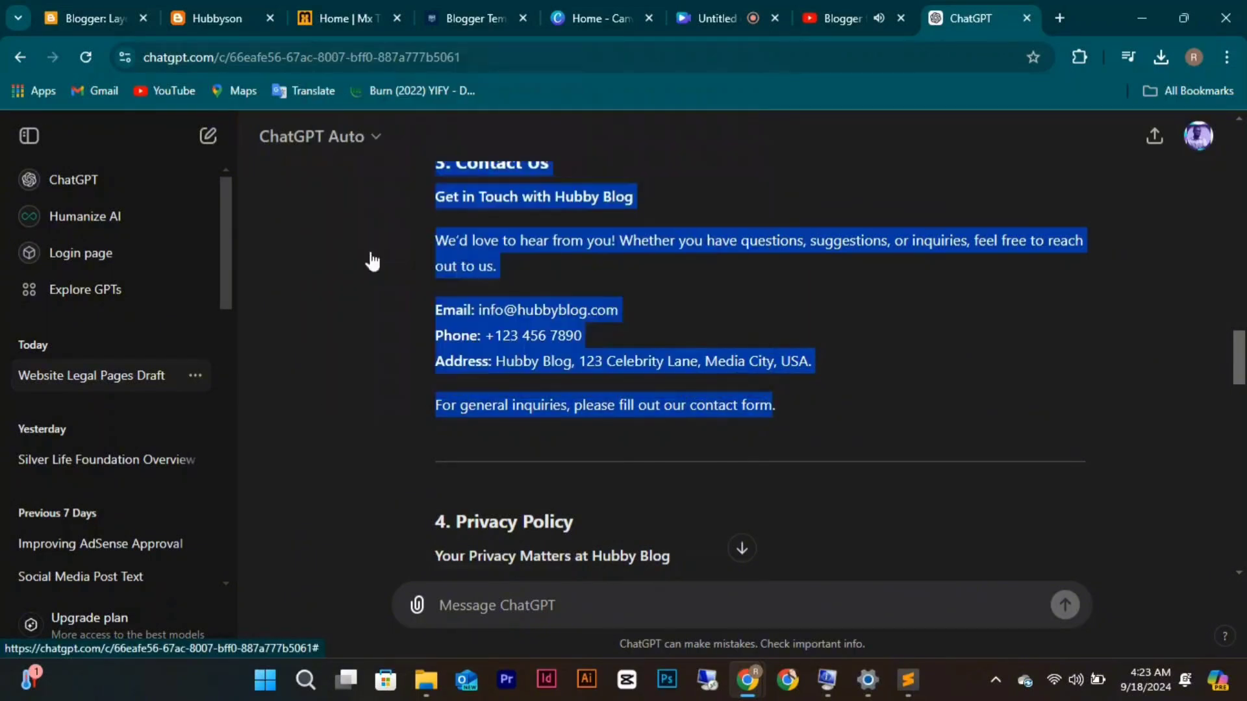
click(76, 22)
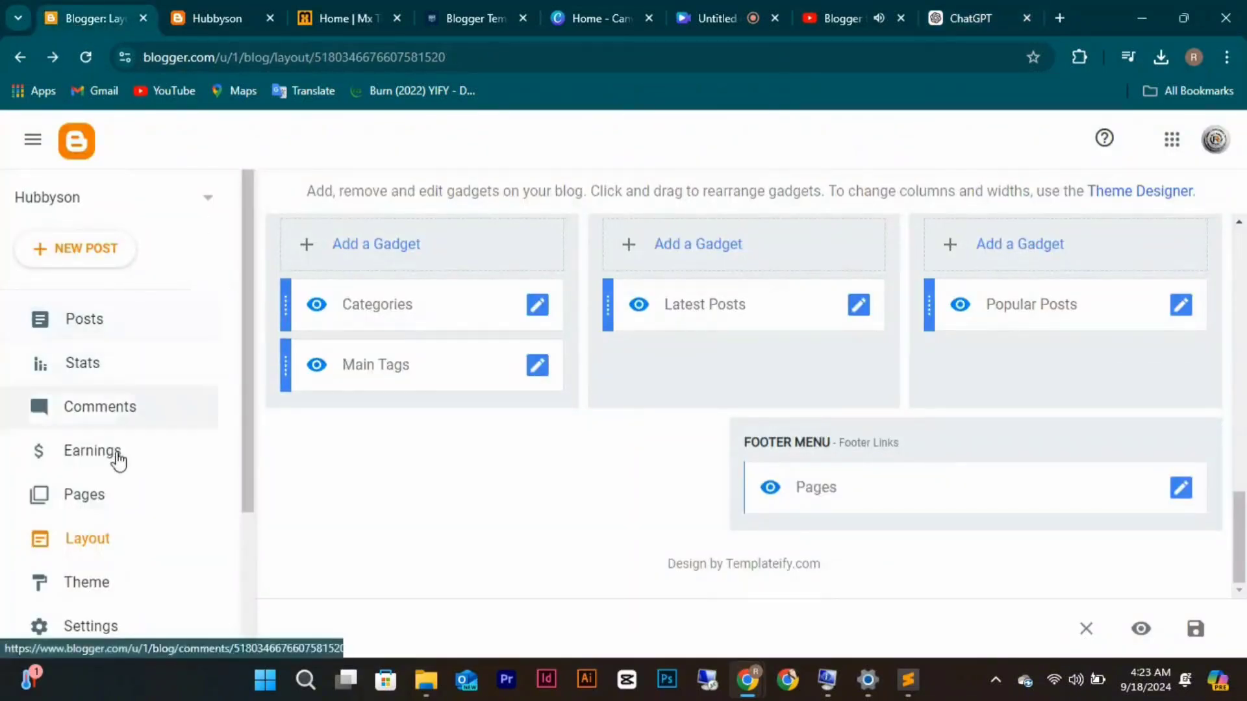
Create a new page from the Hubbyson blog's Pages list.
click(103, 495)
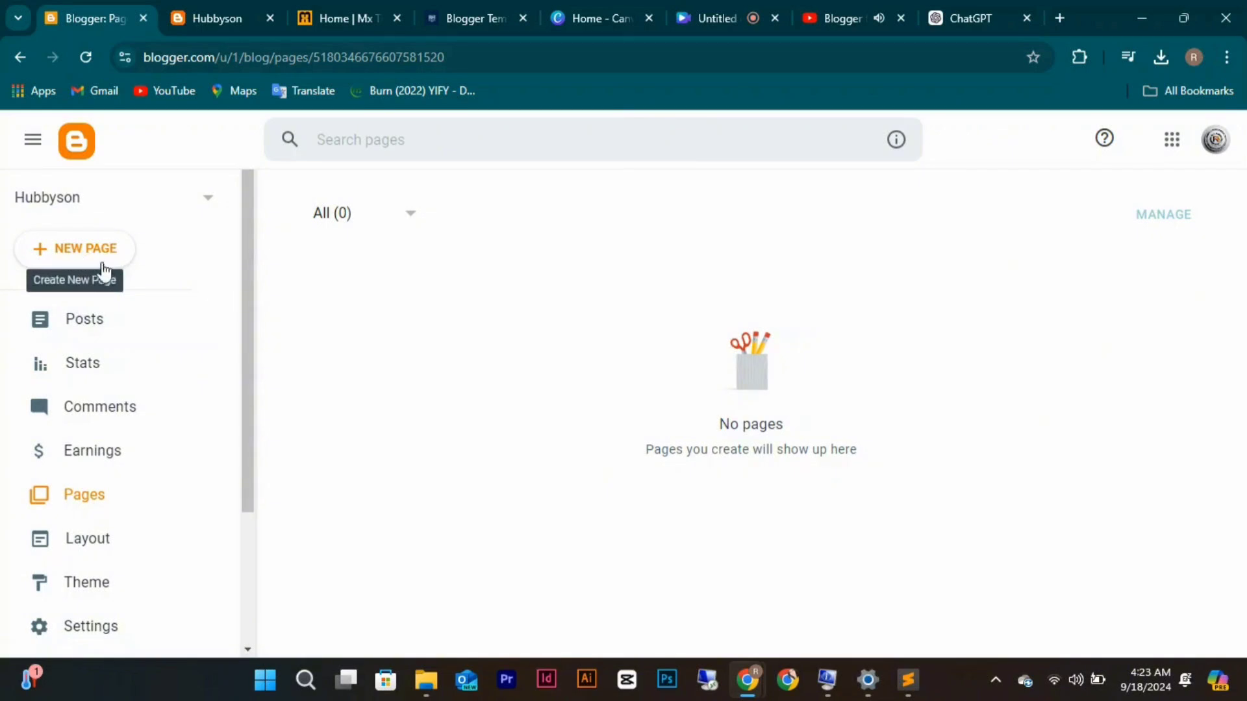
click(100, 320)
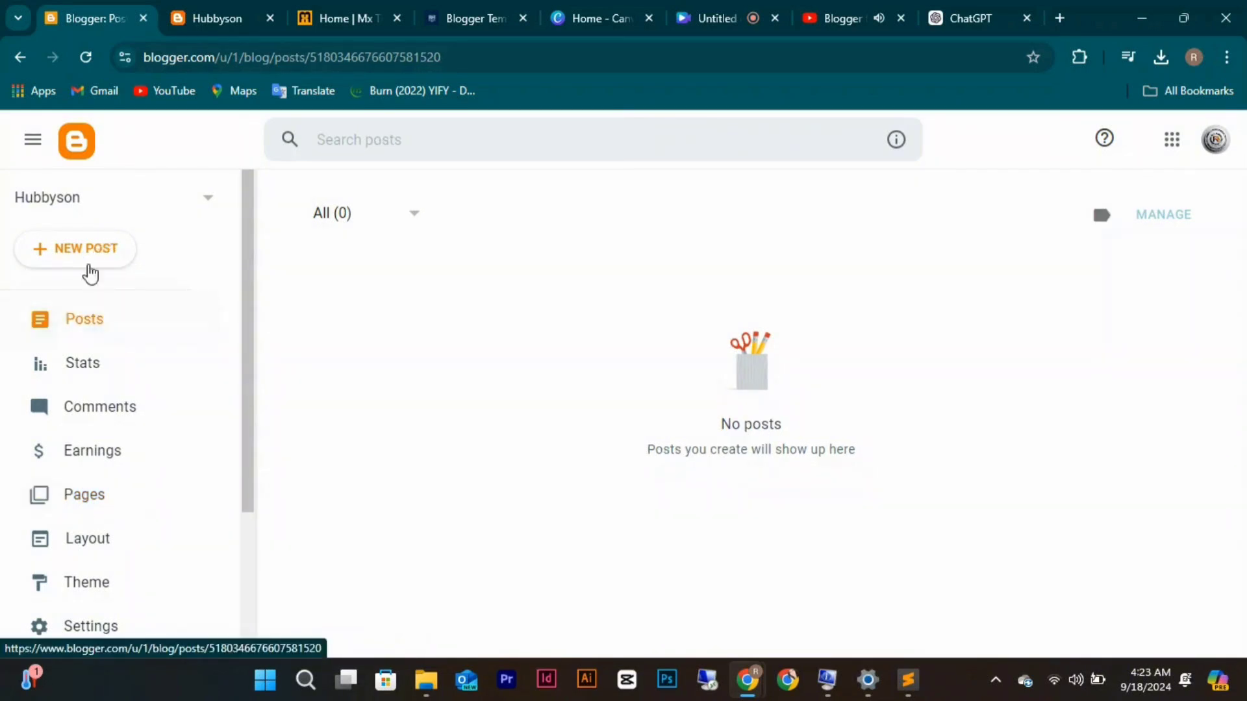
click(91, 497)
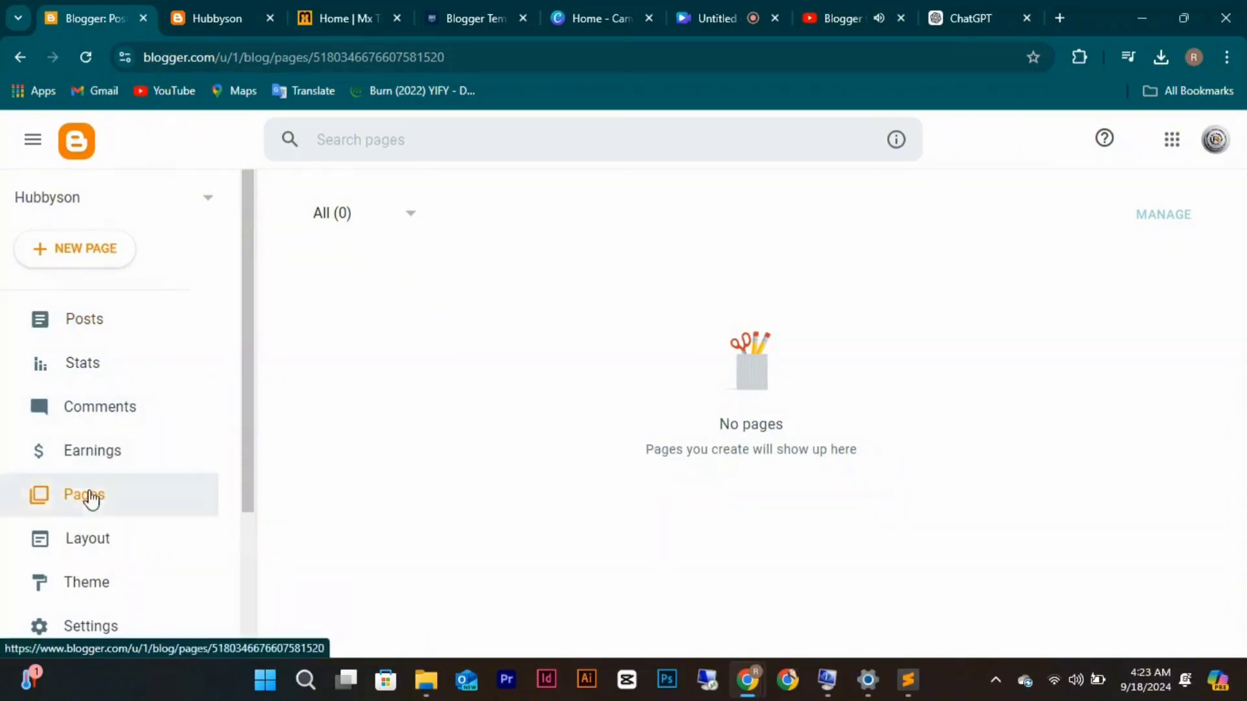
click(93, 247)
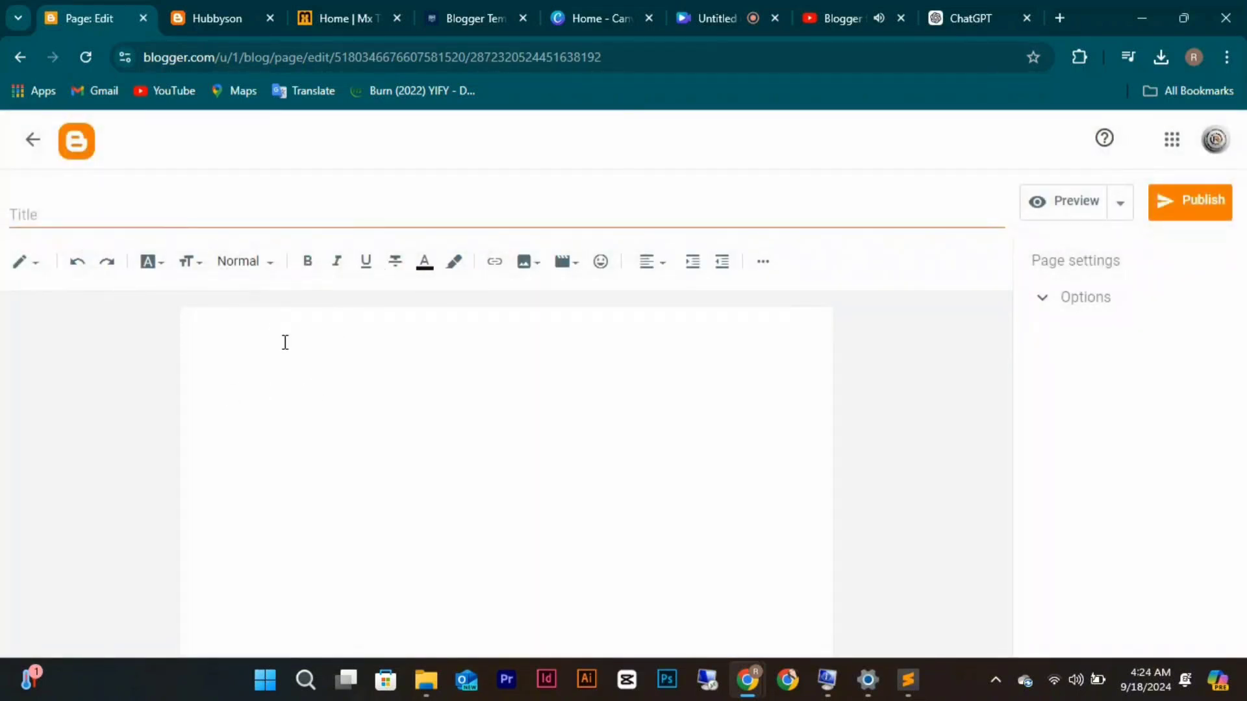
click(285, 343)
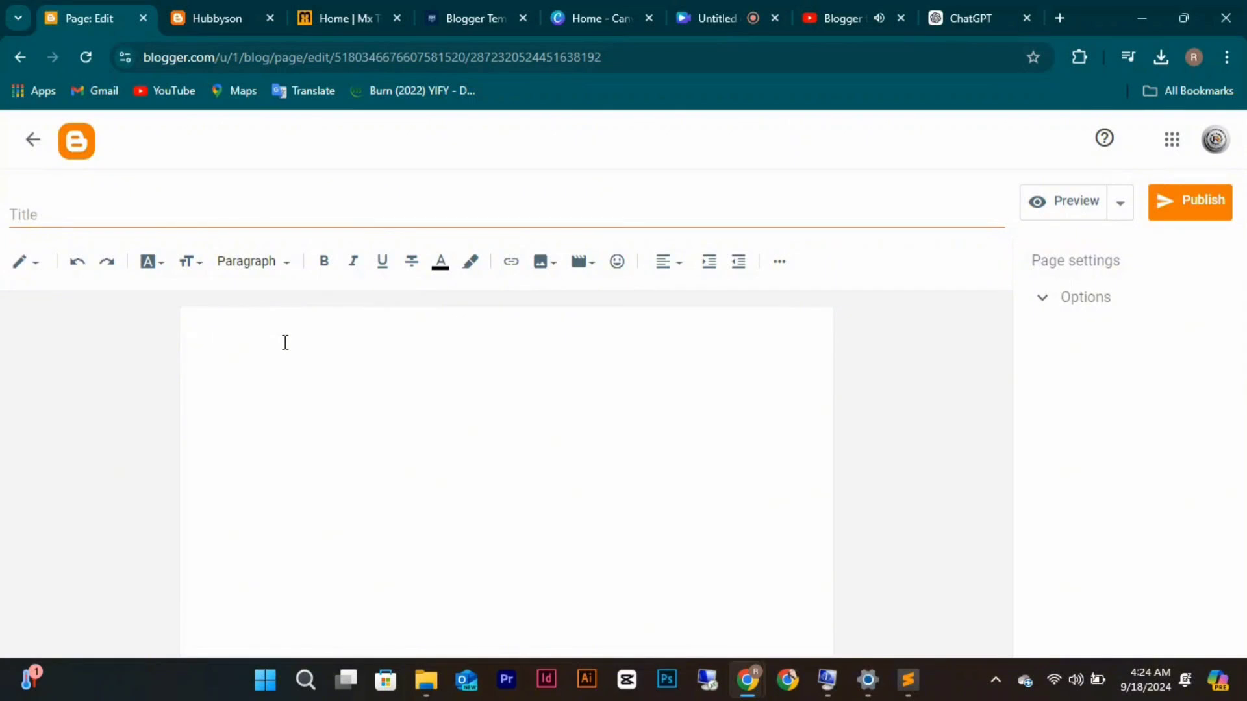
Title the page 'About Us' and paste the ChatGPT text into its body.
click(192, 221)
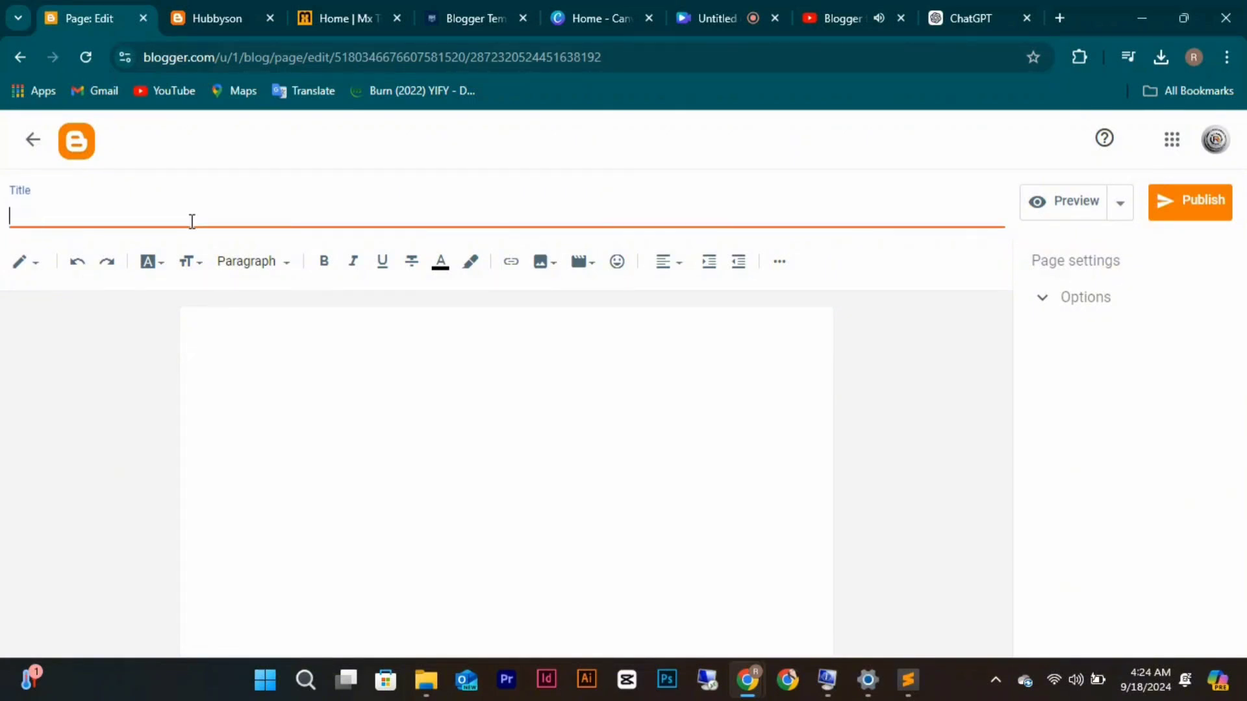
text(About)
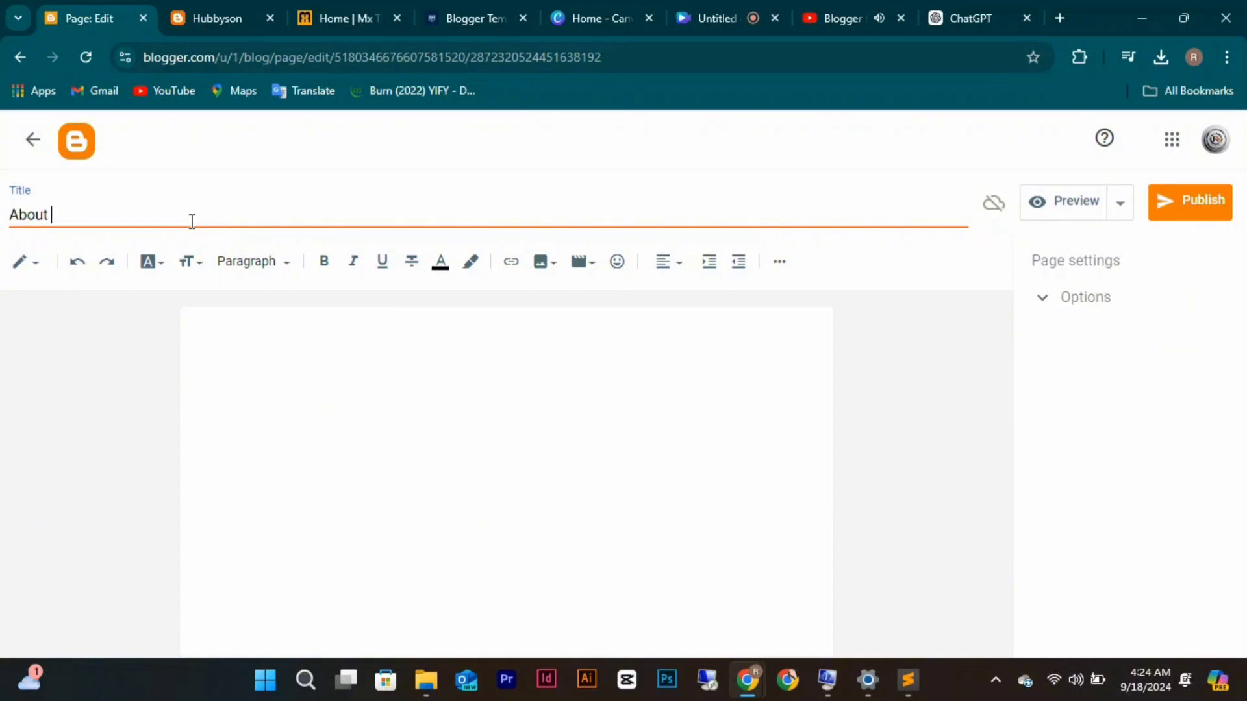
text( Us)
click(213, 333)
key(ctrl+v)
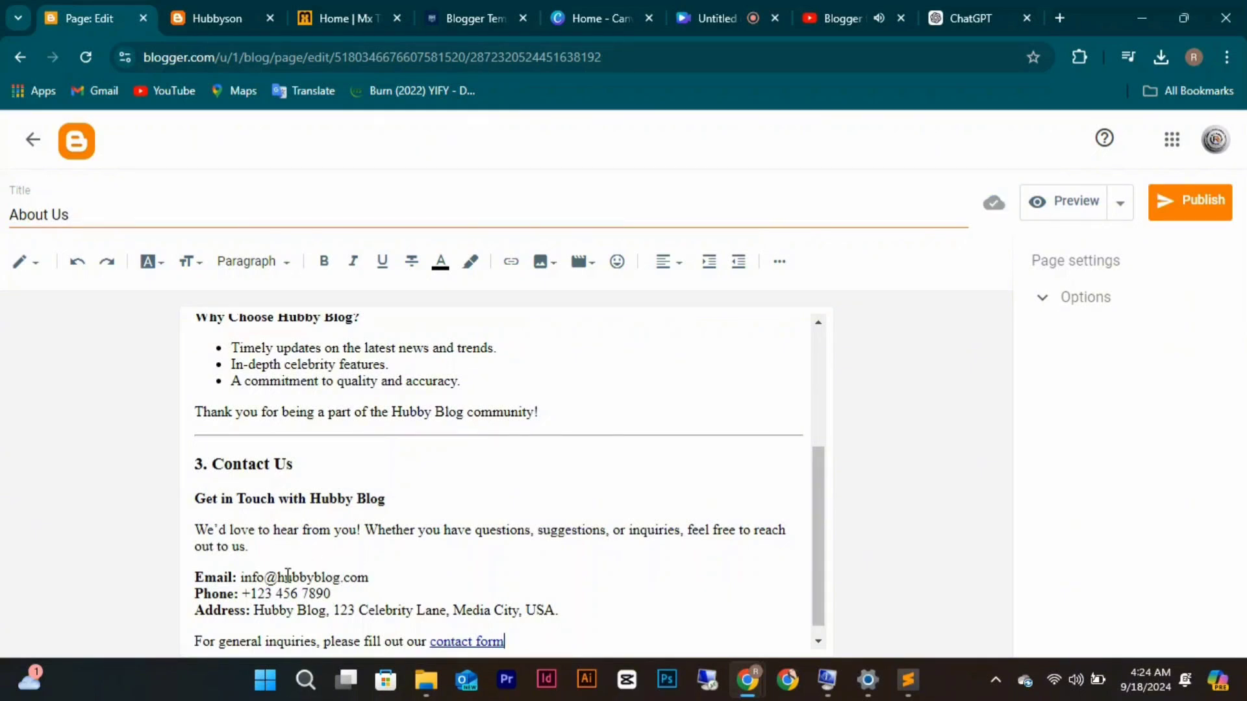
Replace the sample email in the Contact Us section with the blog's own email address.
click(338, 578)
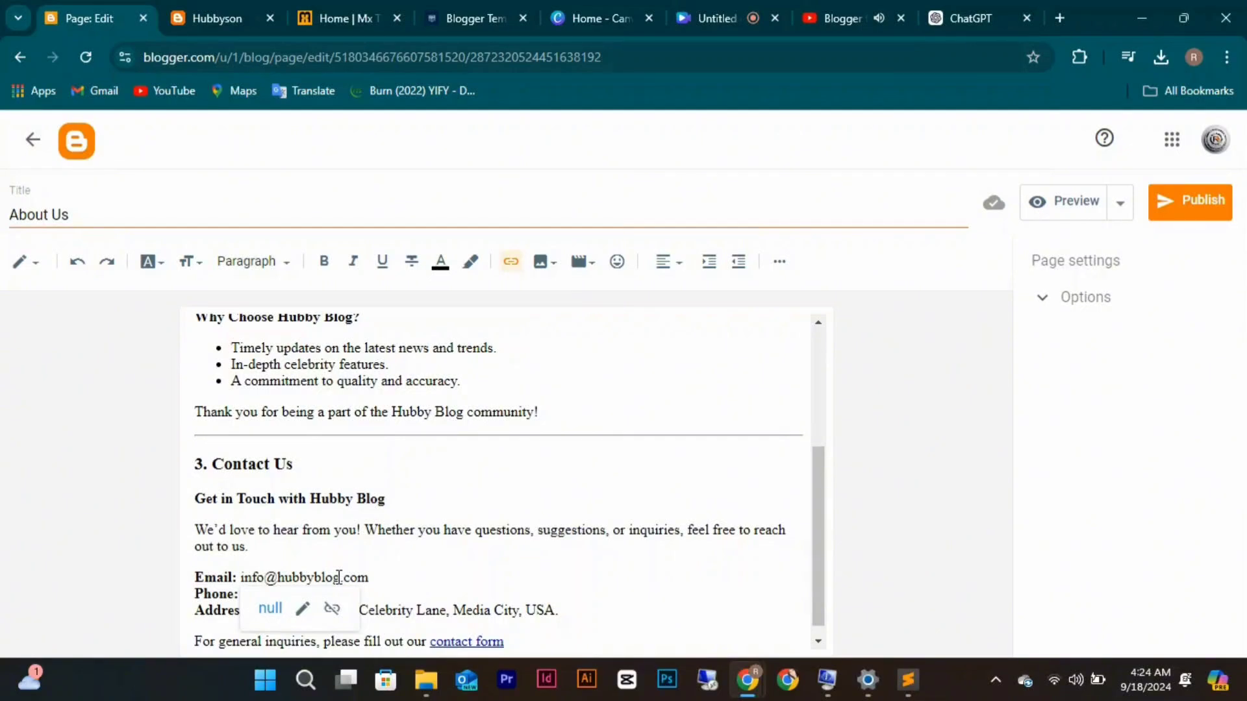
key(BackSpace)
key(BackSpace)
key(BackSpace)
key(BackSpace)
key(BackSpace)
key(BackSpace)
key(BackSpace)
key(BackSpace)
key(BackSpace)
key(BackSpace)
key(BackSpace)
key(BackSpace)
key(BackSpace)
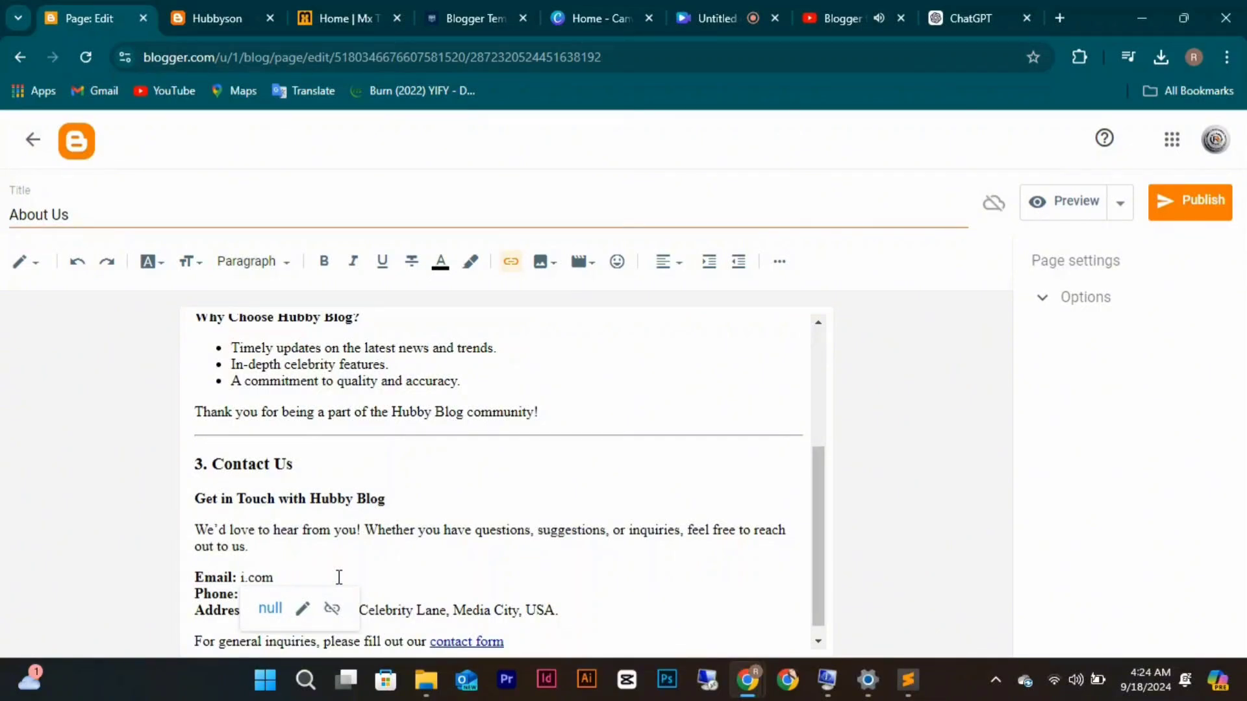
key(BackSpace)
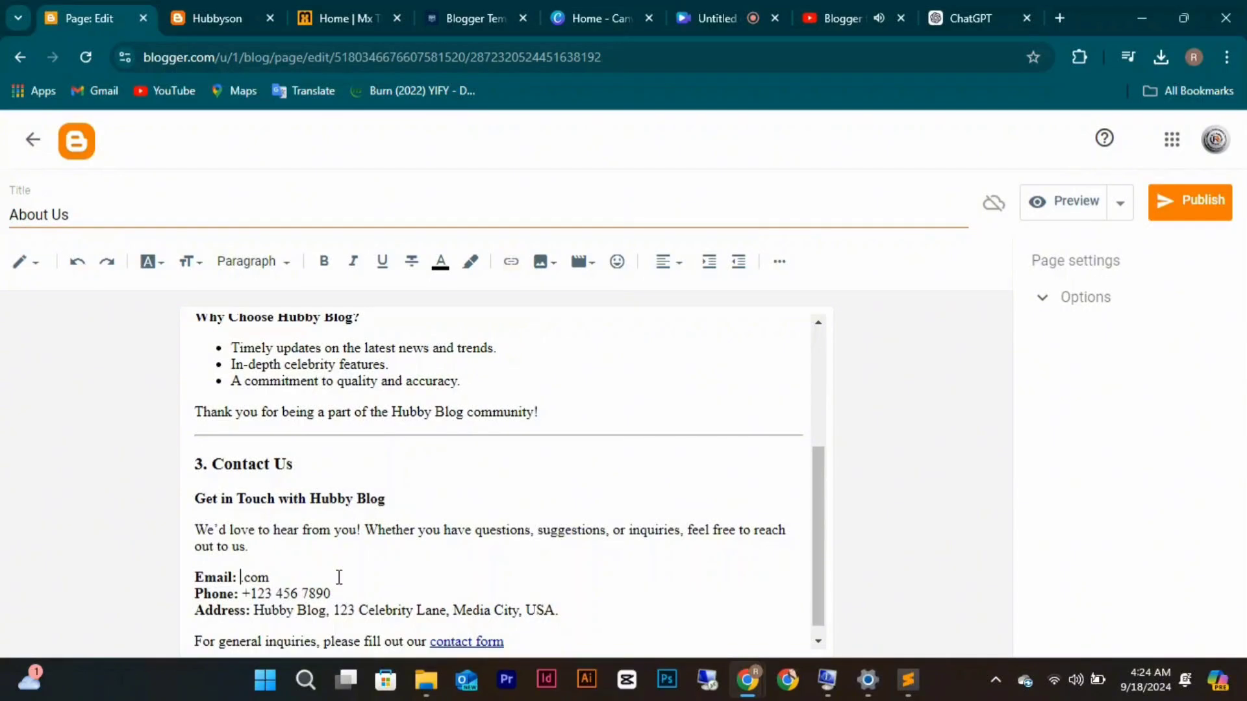
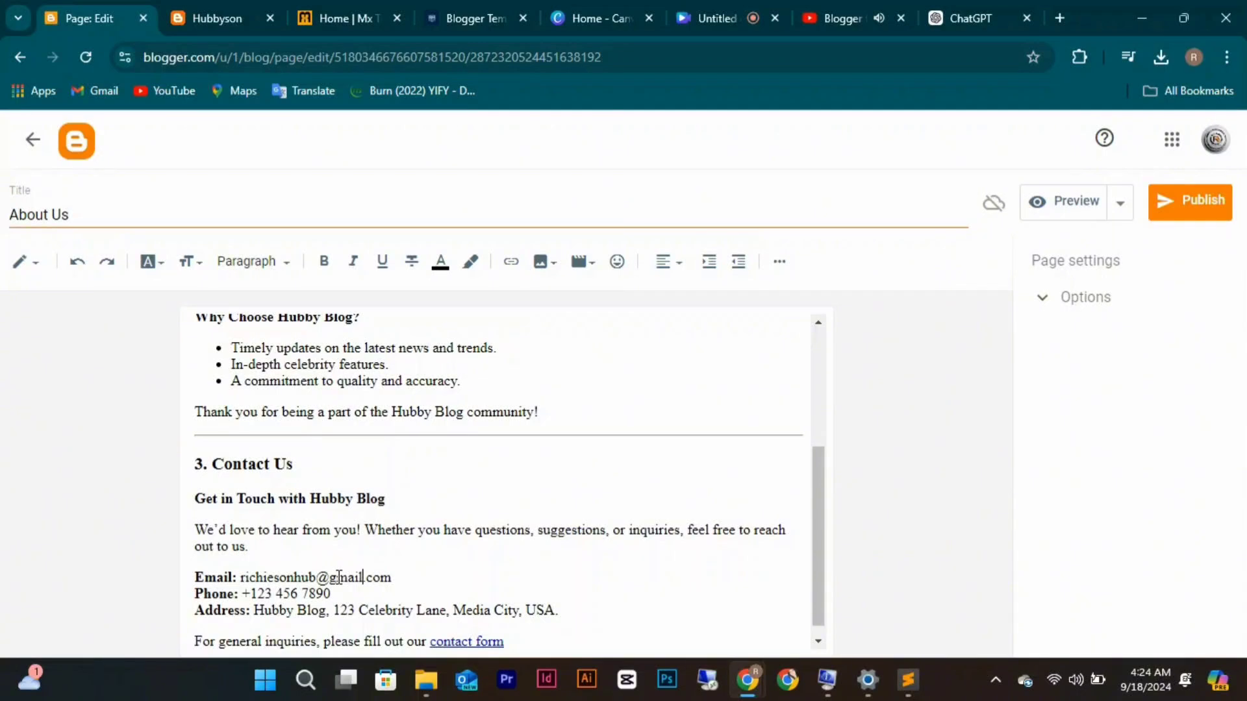
Correct the phone number digits and add its missing opening parenthesis.
key(BackSpace)
key(BackSpace)
text(234)
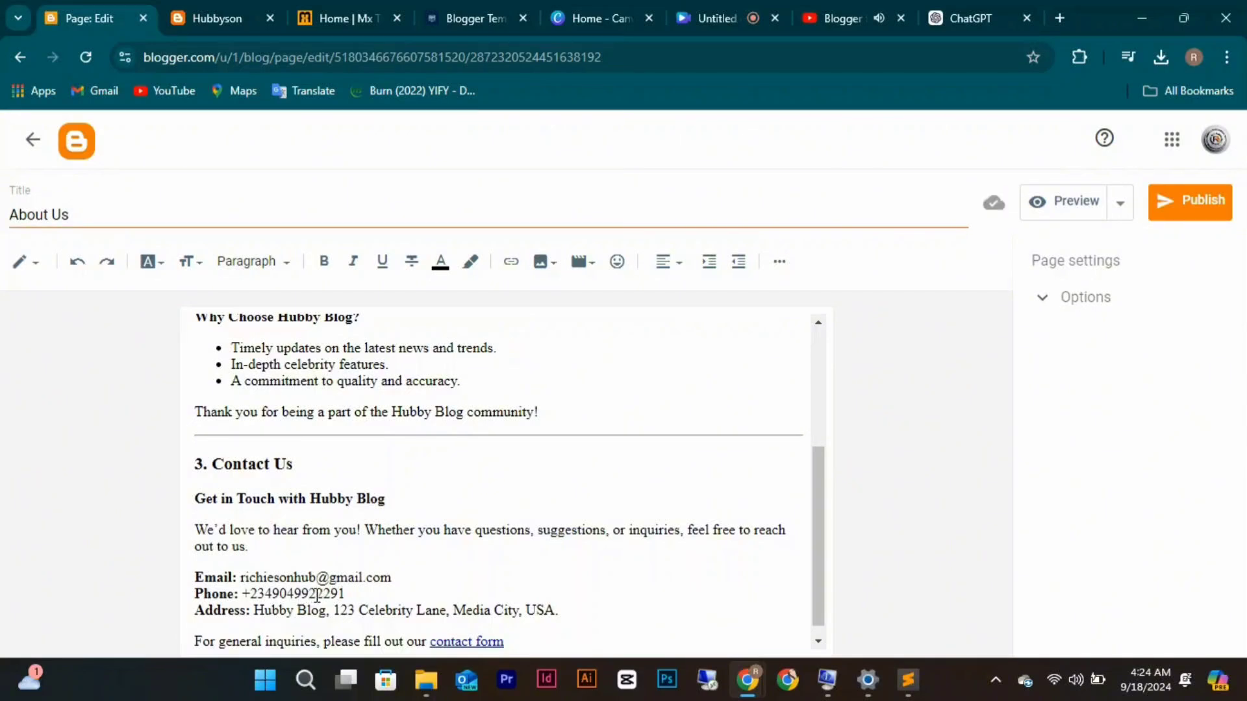
click(317, 595)
right_click(293, 595)
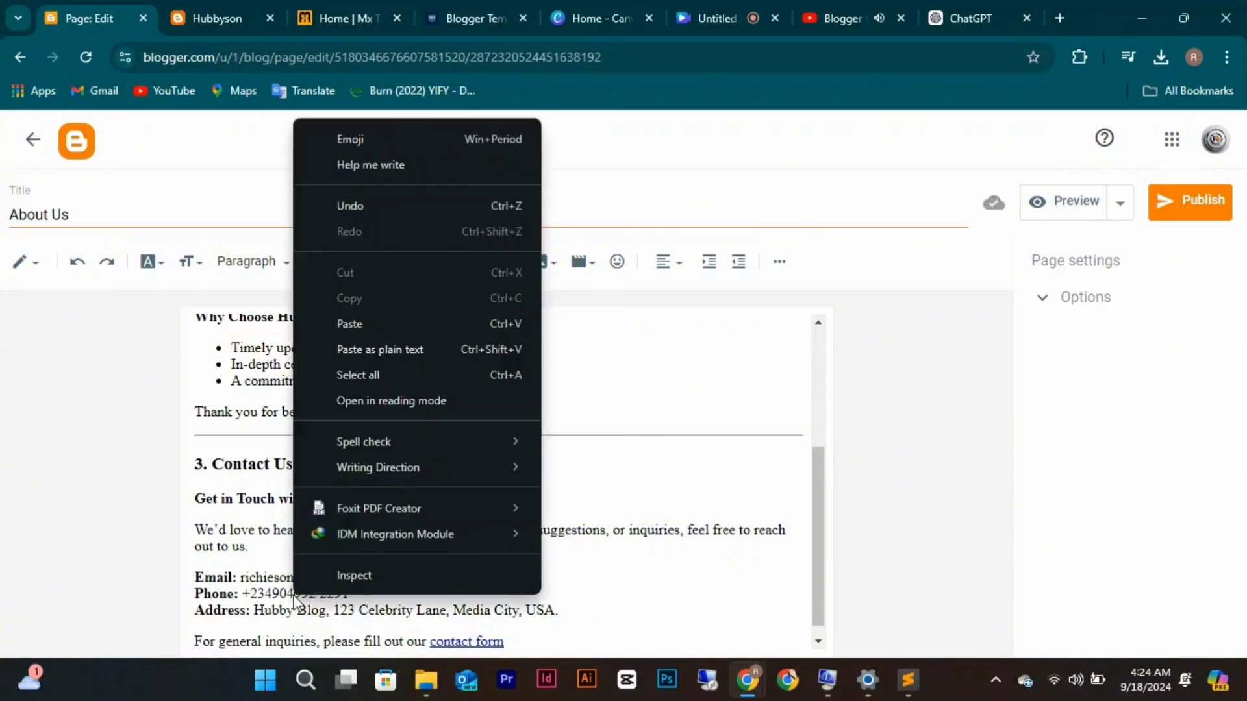
click(295, 595)
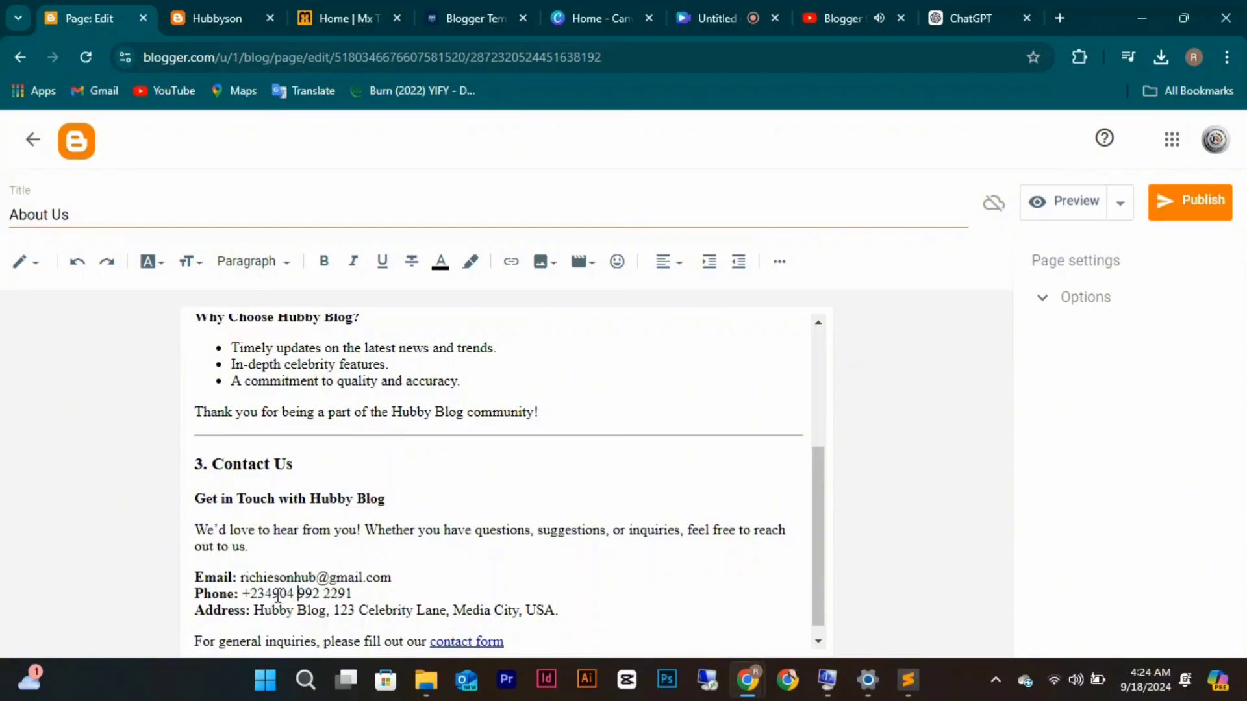
text(9)
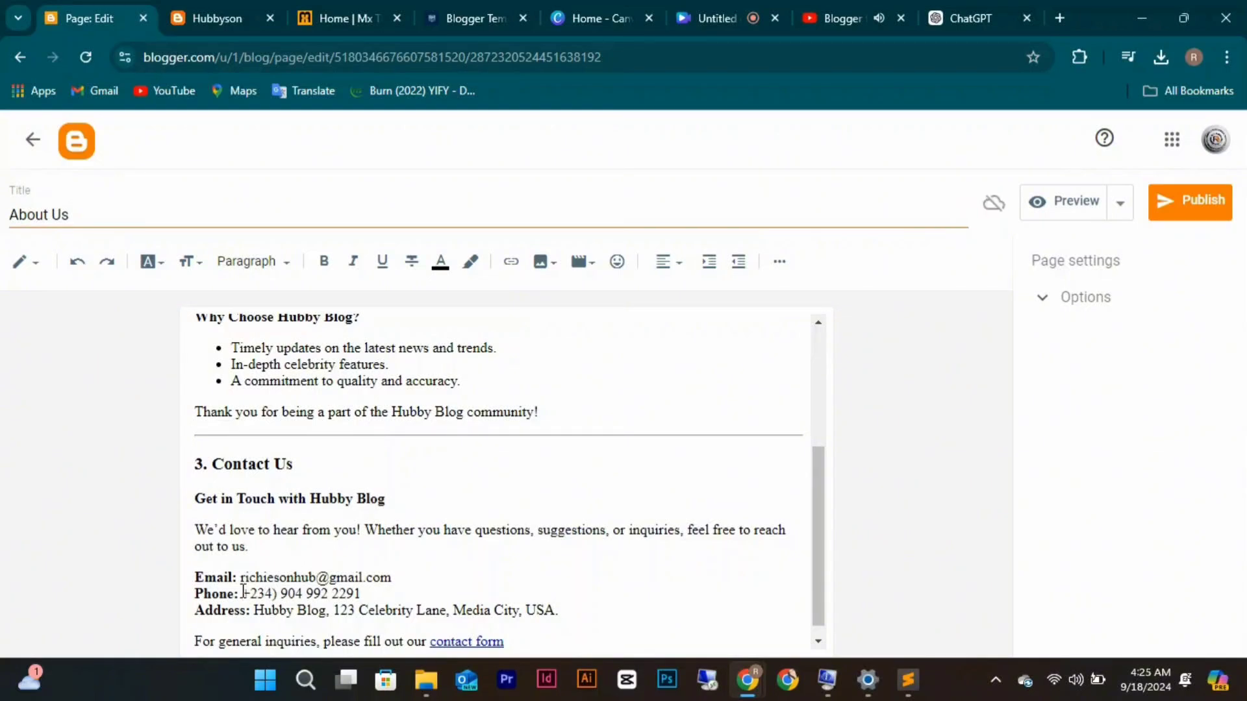
click(243, 592)
text(()
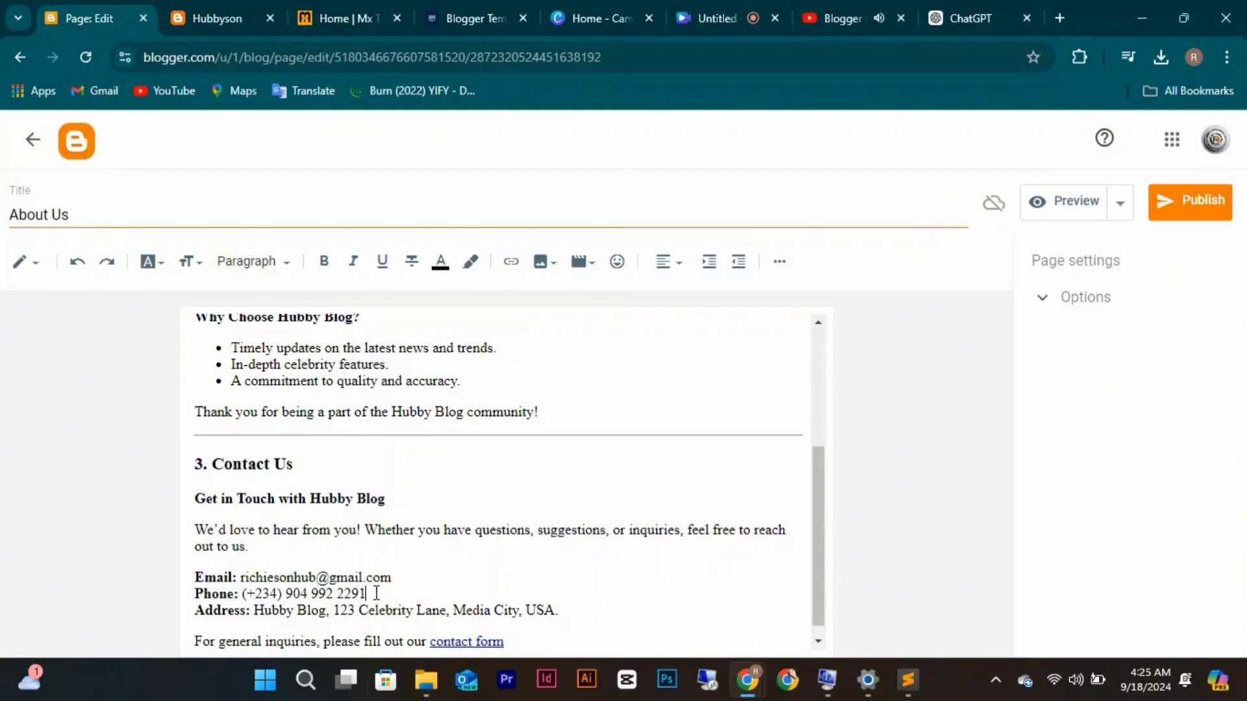
click(376, 593)
Expand the page Options, then publish the About Us page and confirm it.
scroll(537, 613, up, 4)
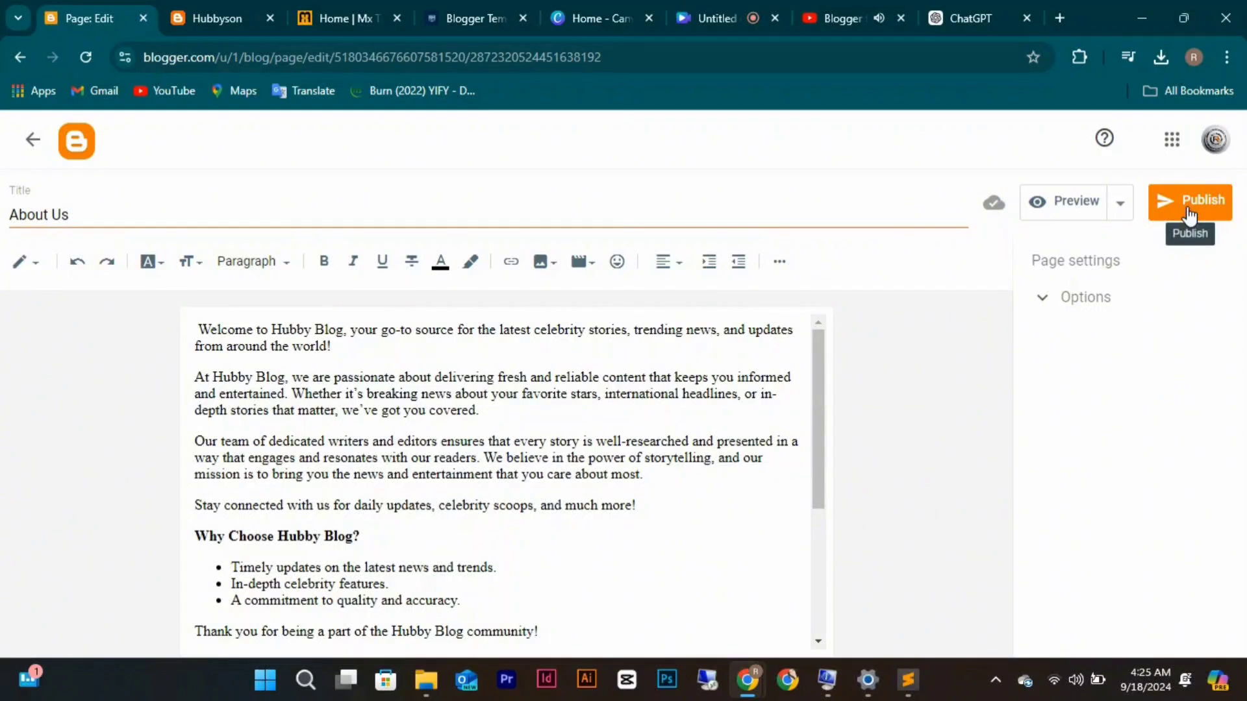
click(1043, 302)
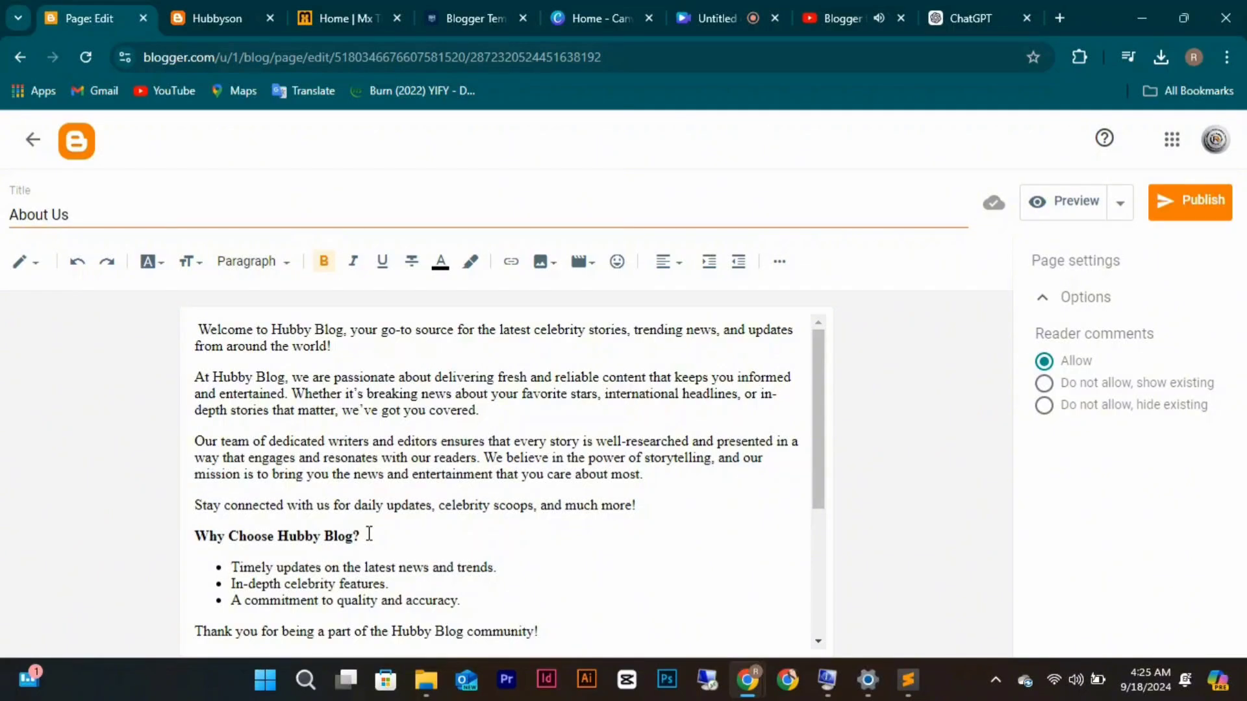
drag(369, 533, 192, 534)
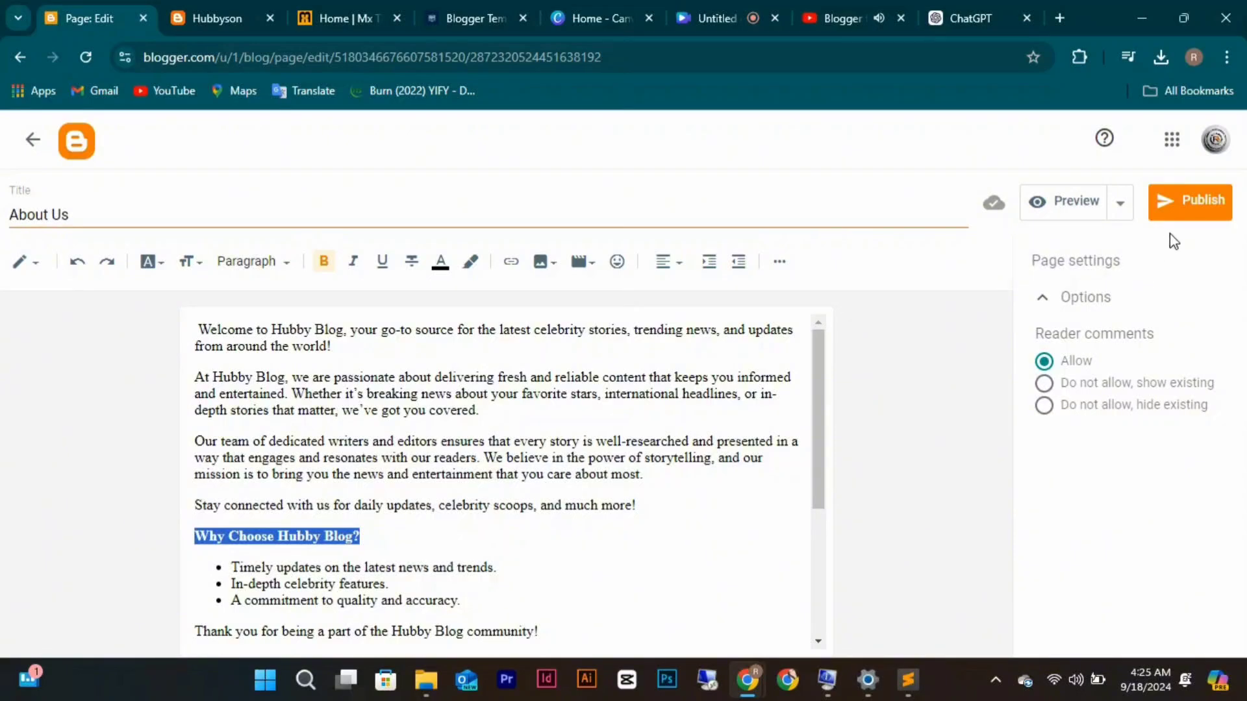
click(1188, 206)
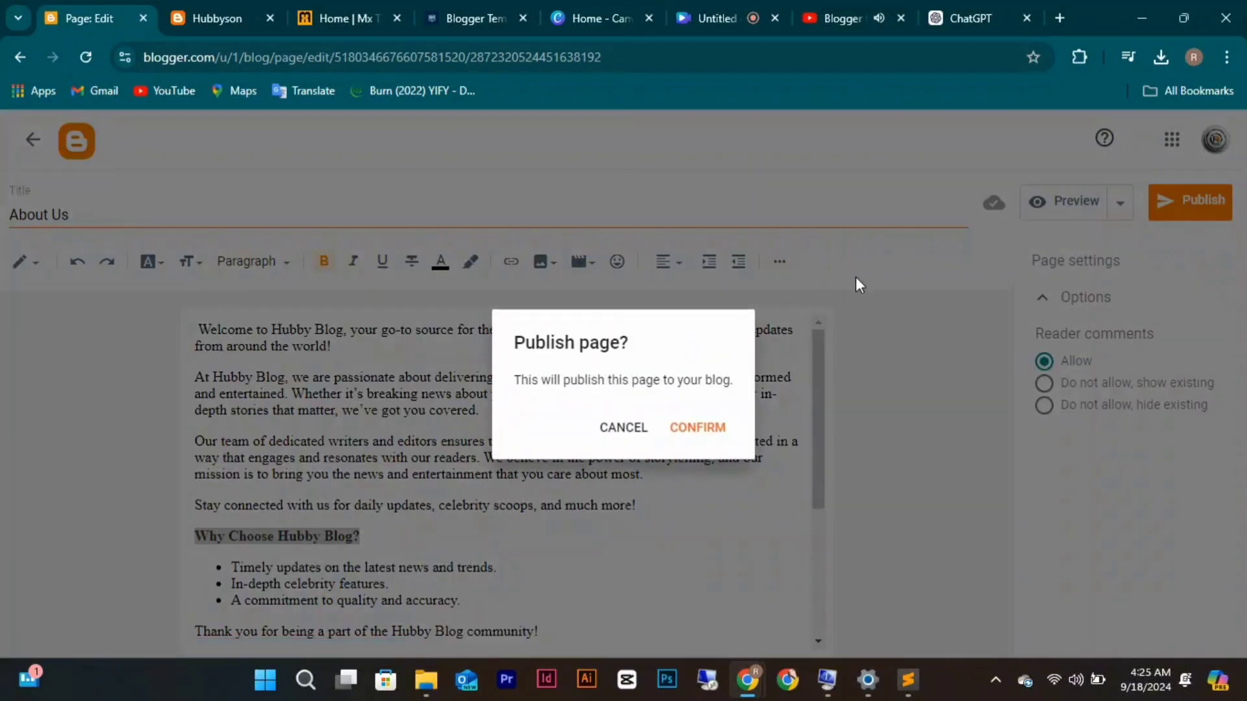
click(714, 434)
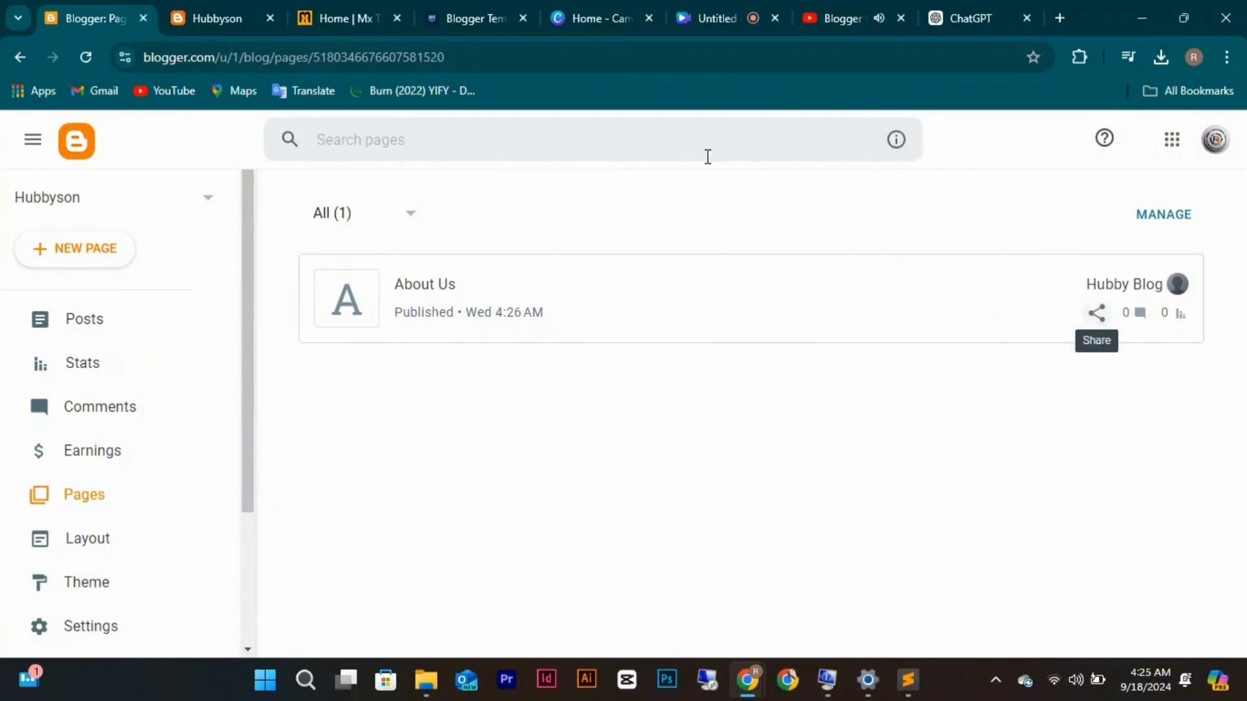
click(953, 26)
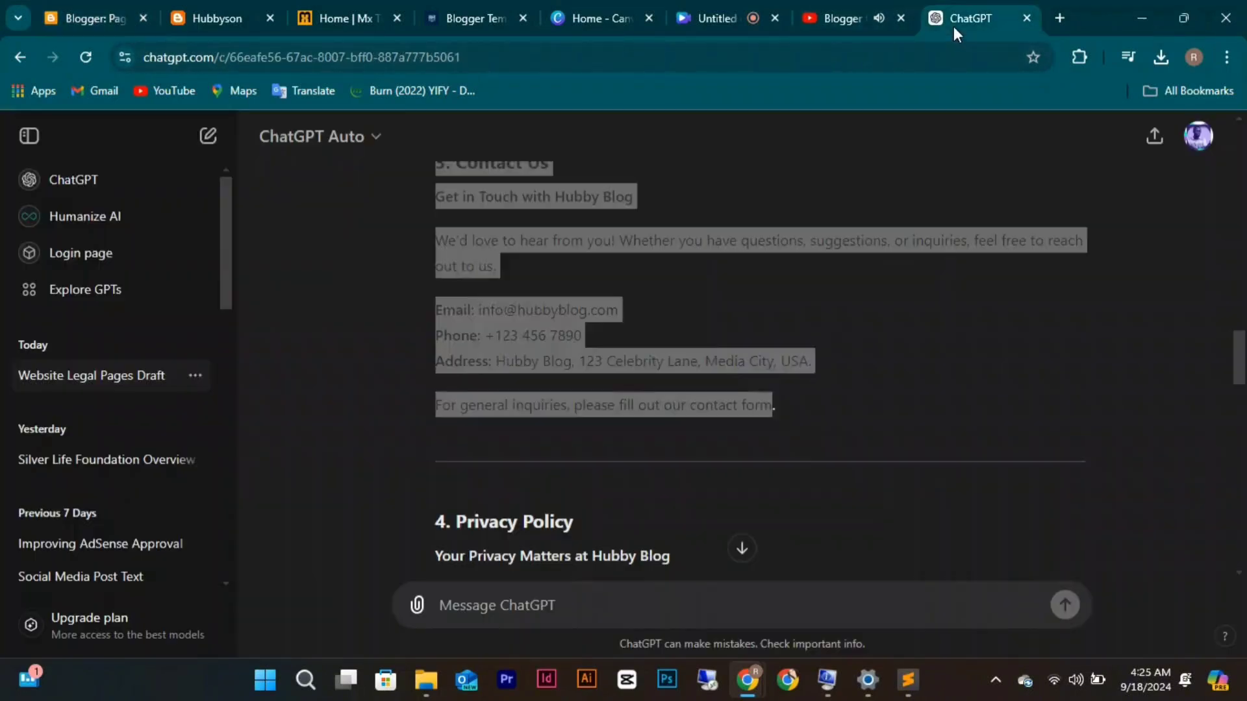
scroll(787, 220, up, 2)
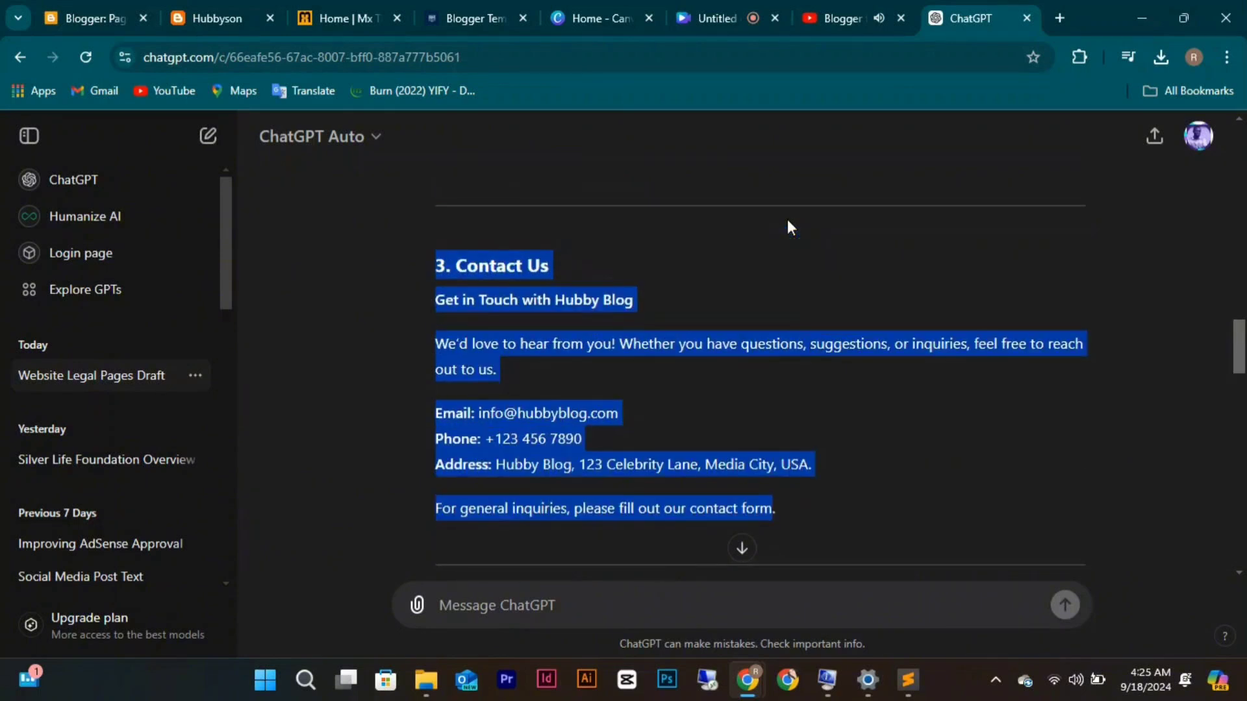
scroll(787, 219, up, 4)
scroll(787, 219, up, 10)
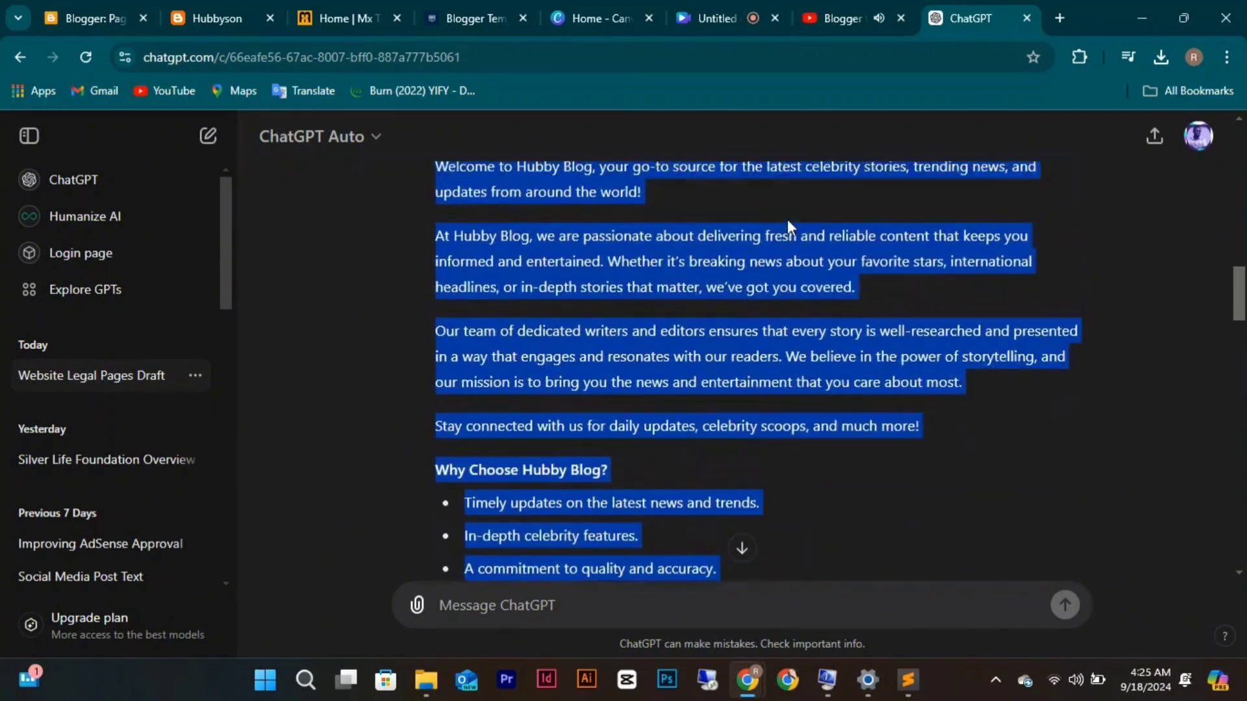
scroll(787, 219, up, 10)
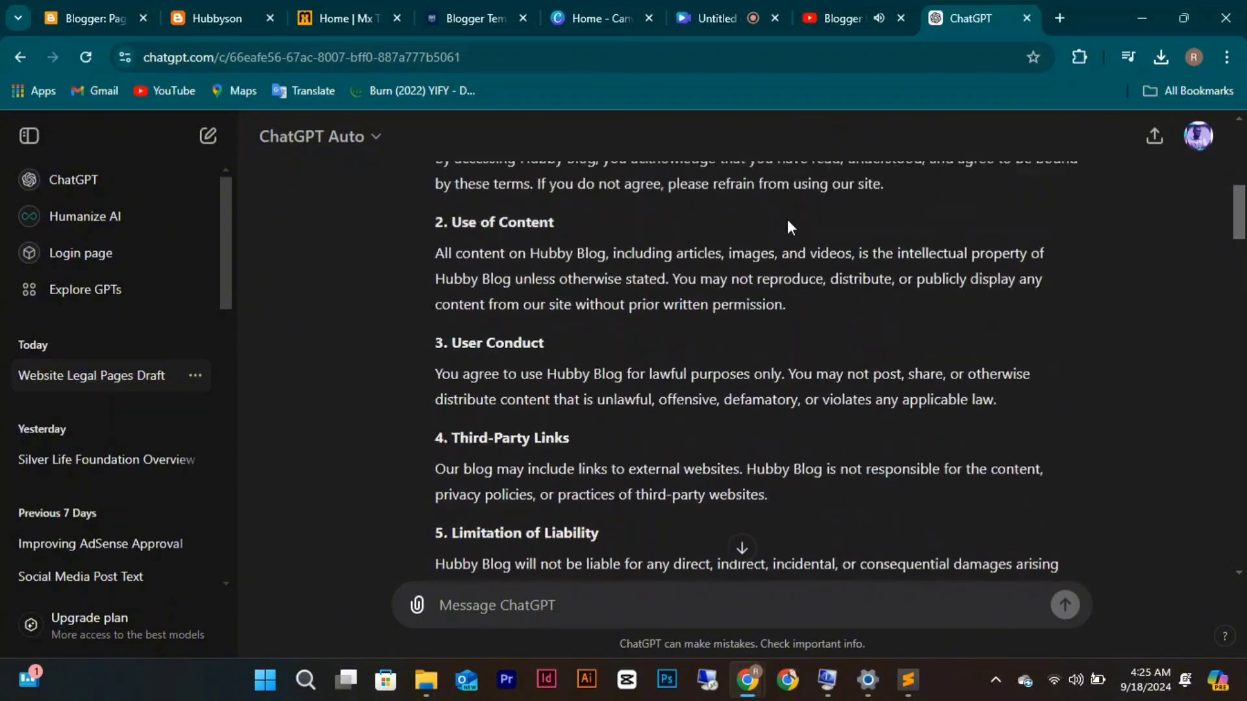
scroll(787, 220, up, 1)
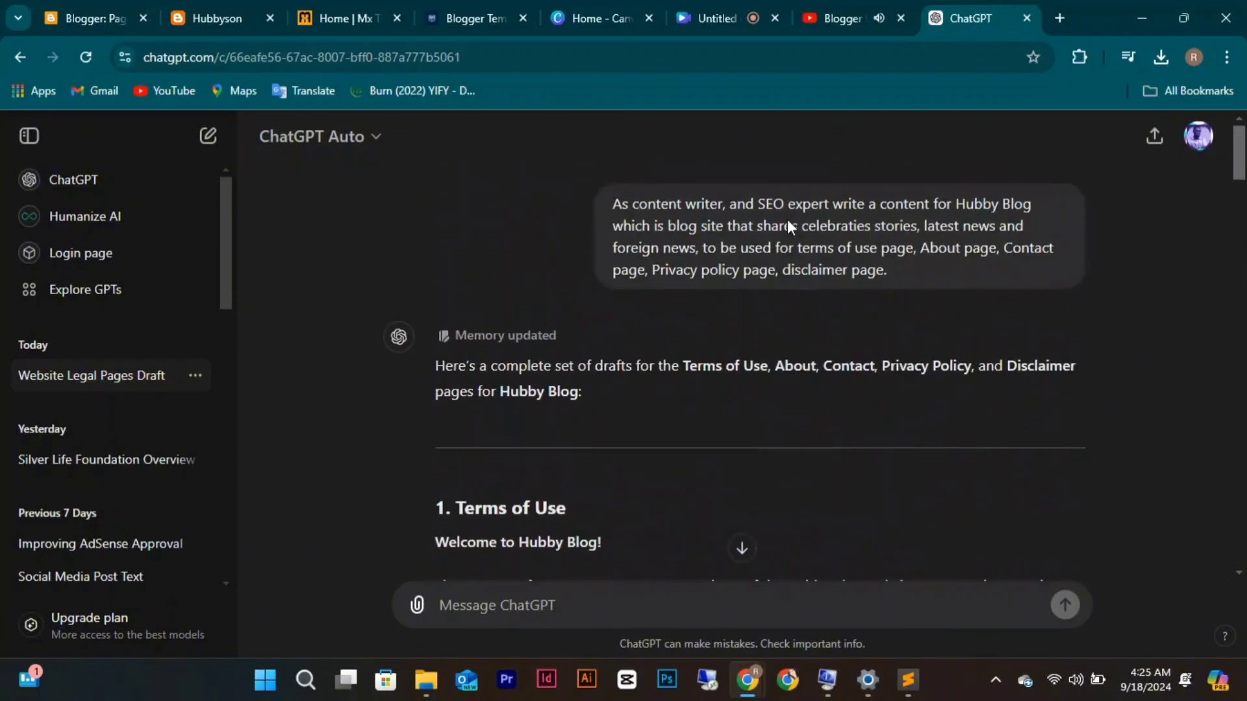
scroll(787, 219, down, 5)
scroll(789, 216, down, 10)
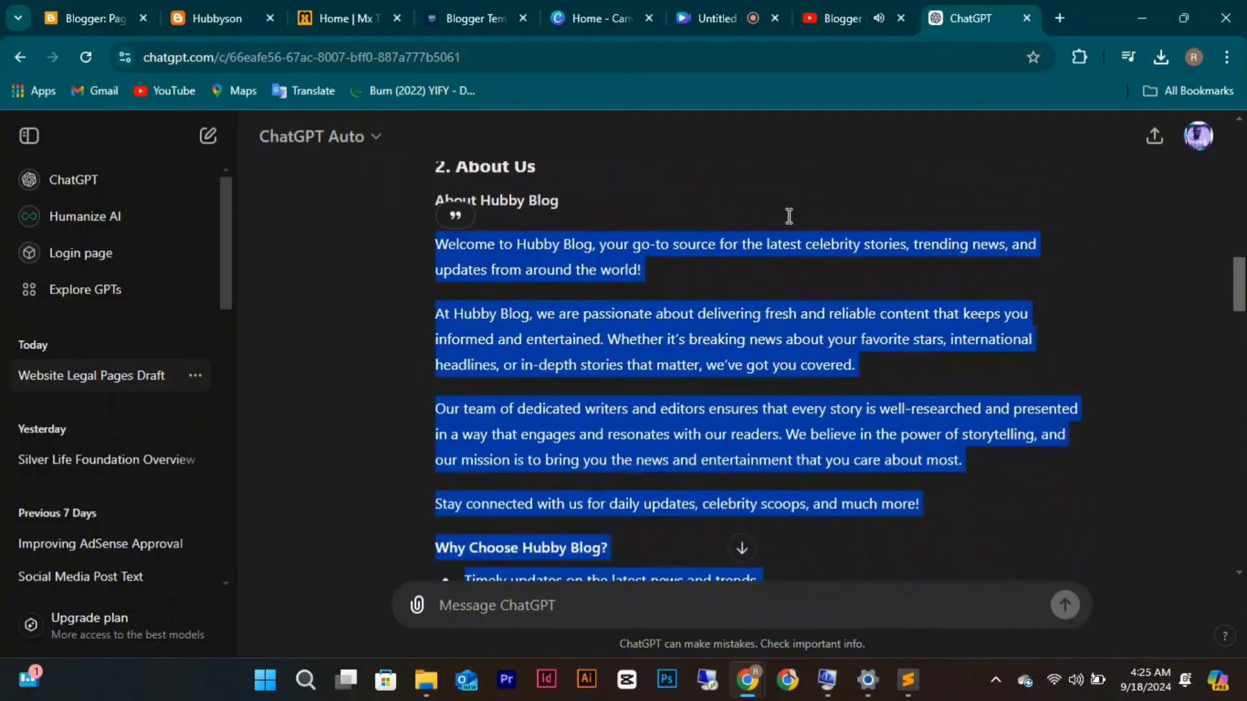
scroll(787, 222, down, 6)
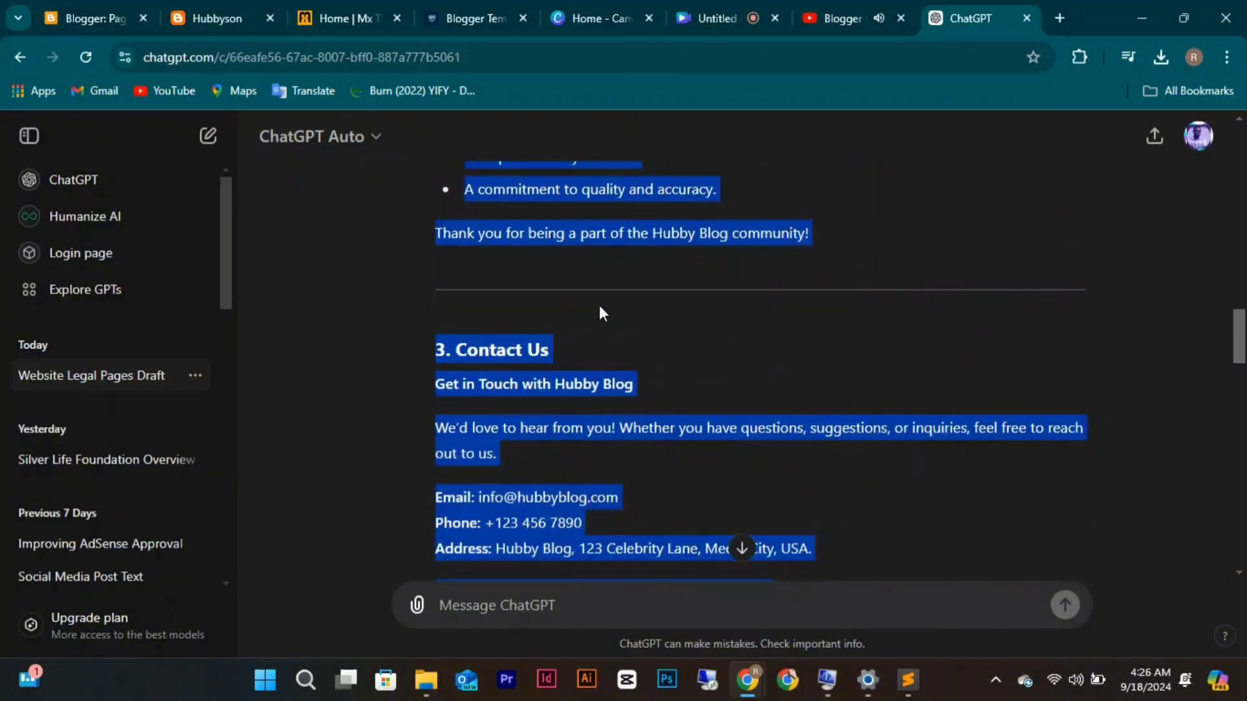
click(538, 351)
scroll(538, 352, down, 3)
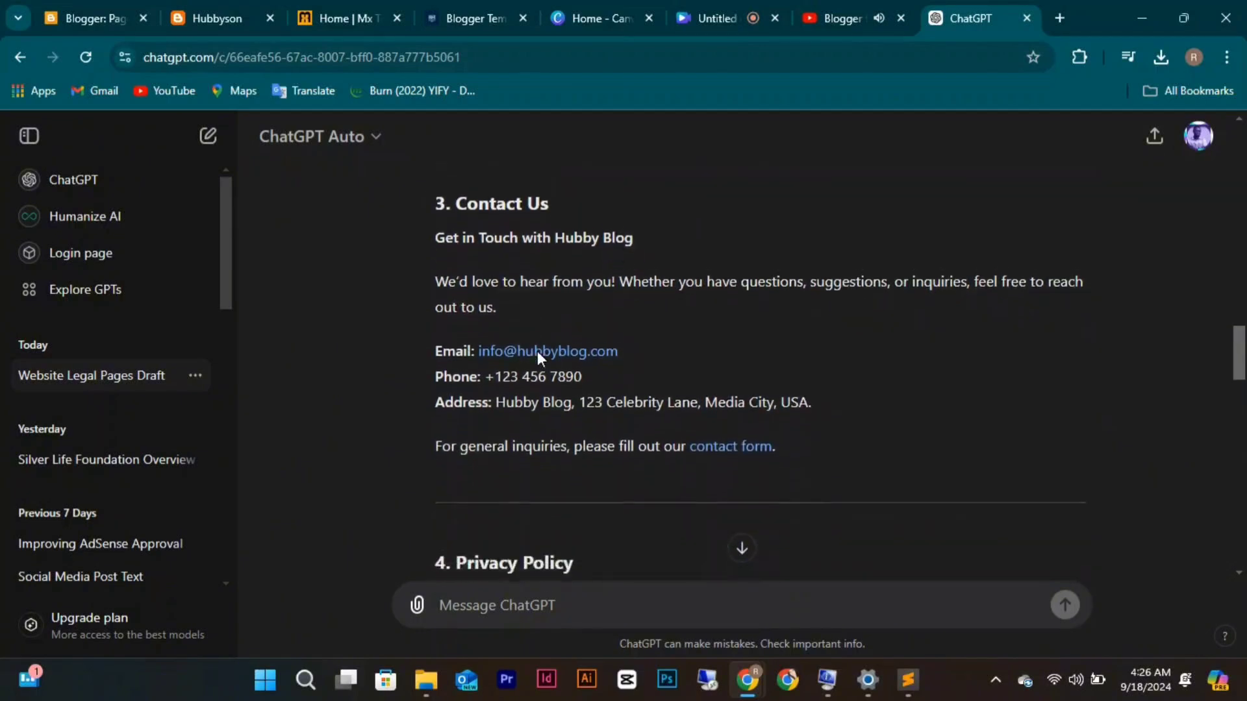
scroll(538, 351, down, 2)
scroll(538, 351, up, 3)
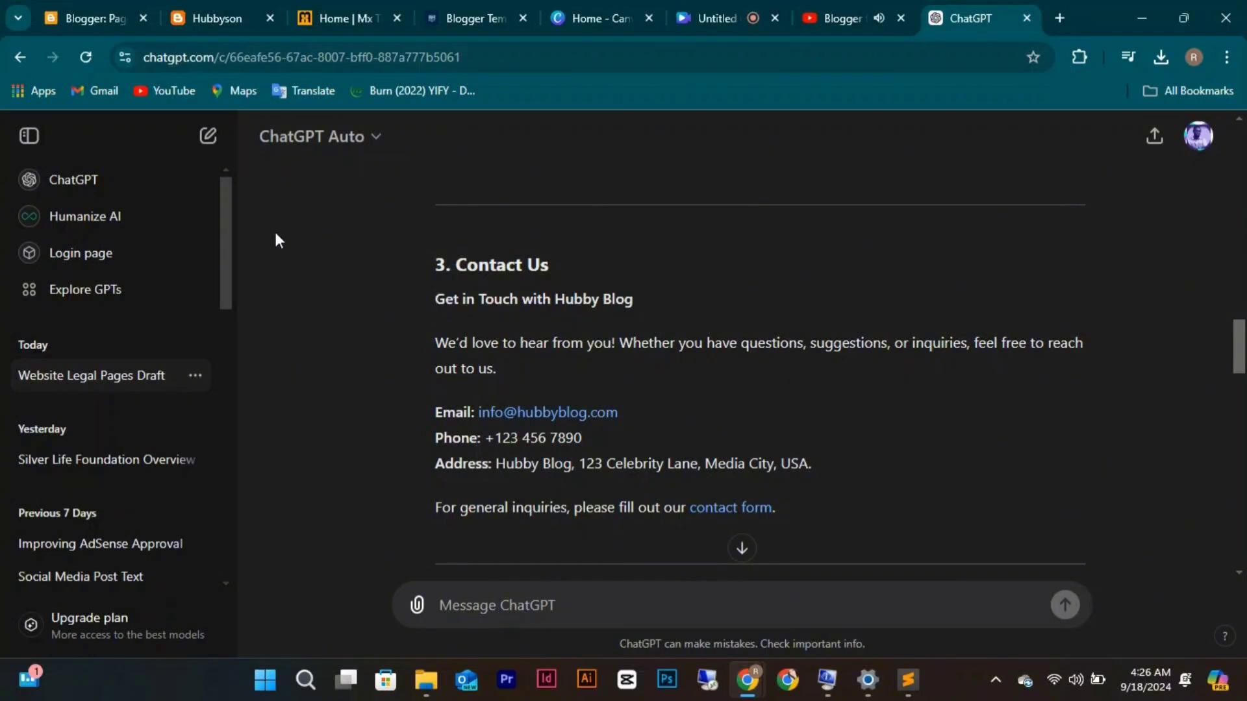
click(61, 14)
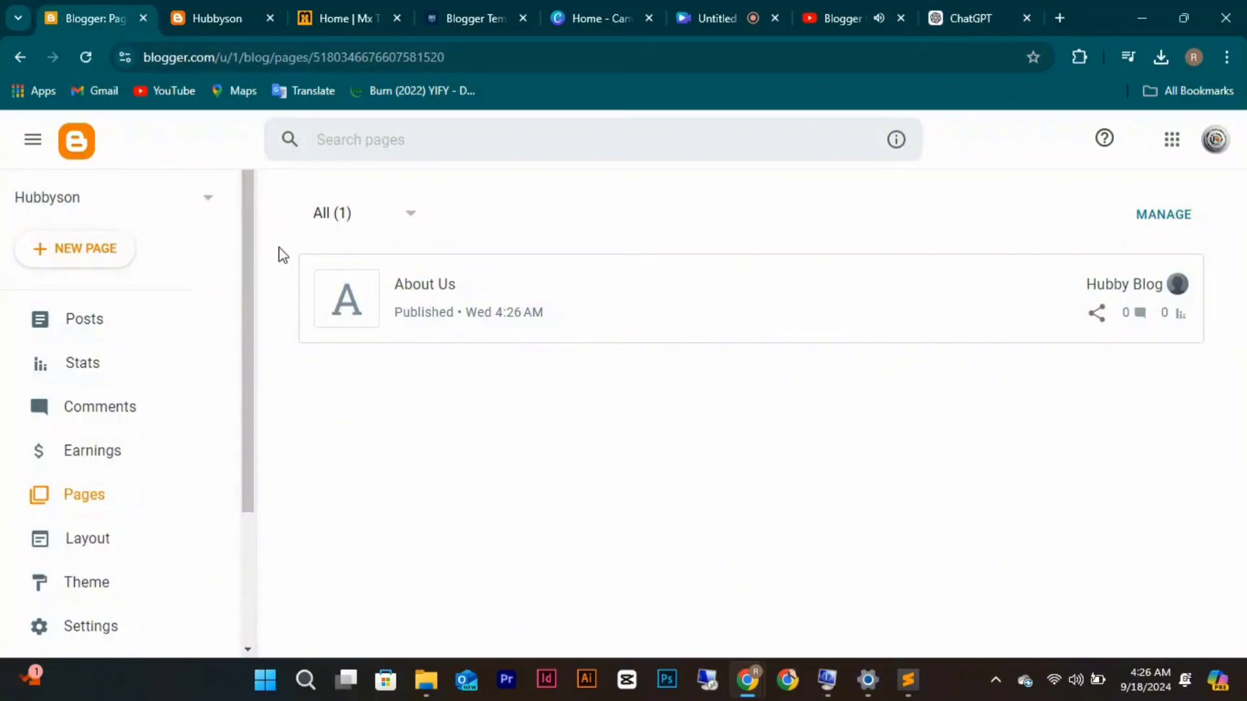
In About Us, delete the '3. Contact Us' section, its divider and blank line, then select the thank-you line.
click(353, 298)
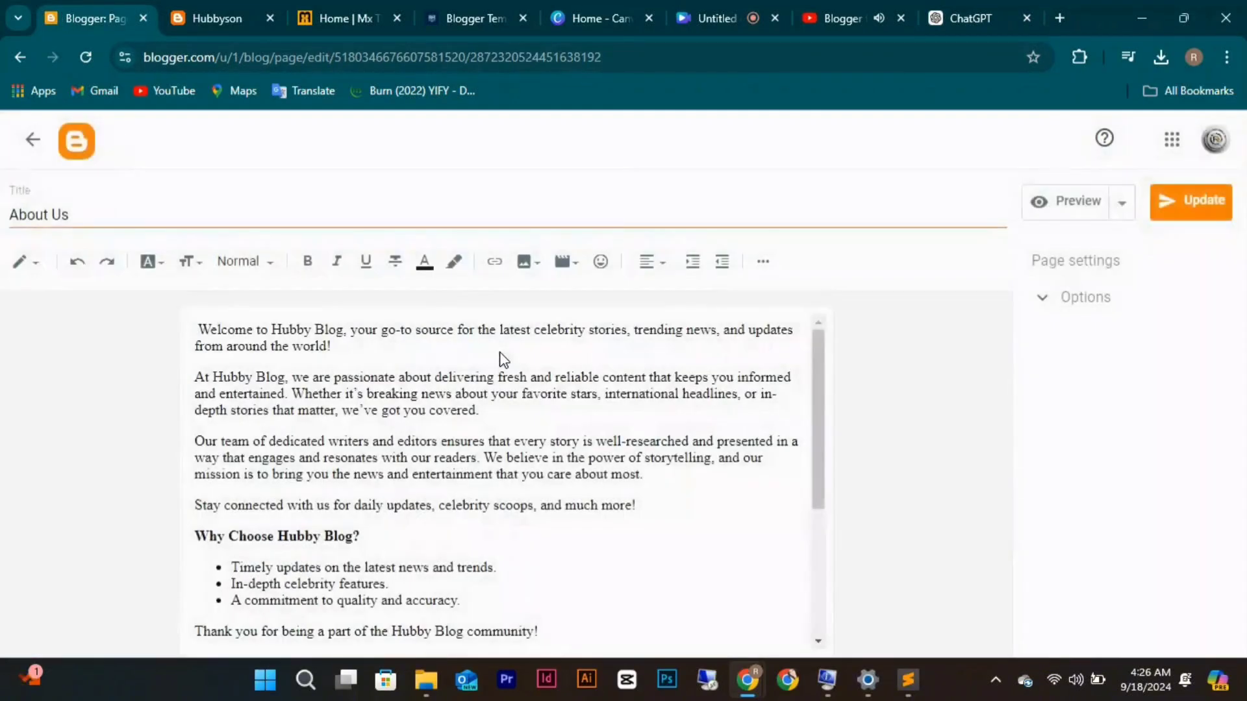
scroll(493, 459, down, 3)
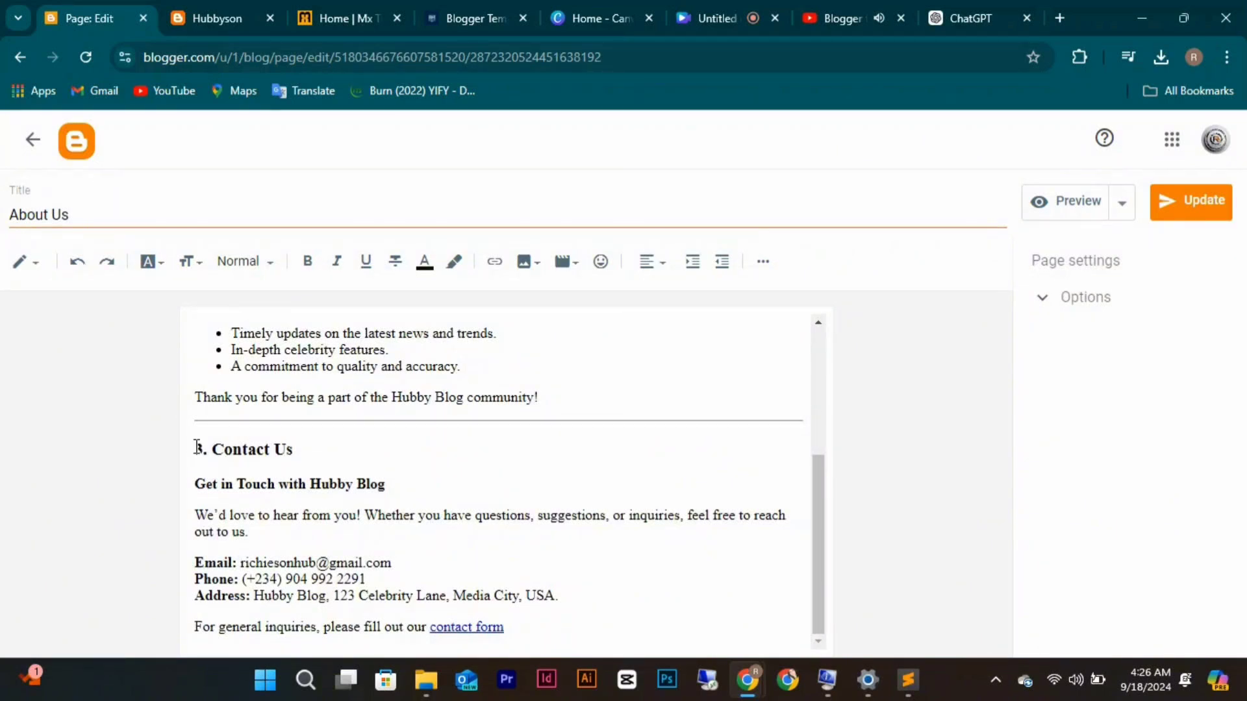
drag(195, 447, 542, 612)
key(BackSpace)
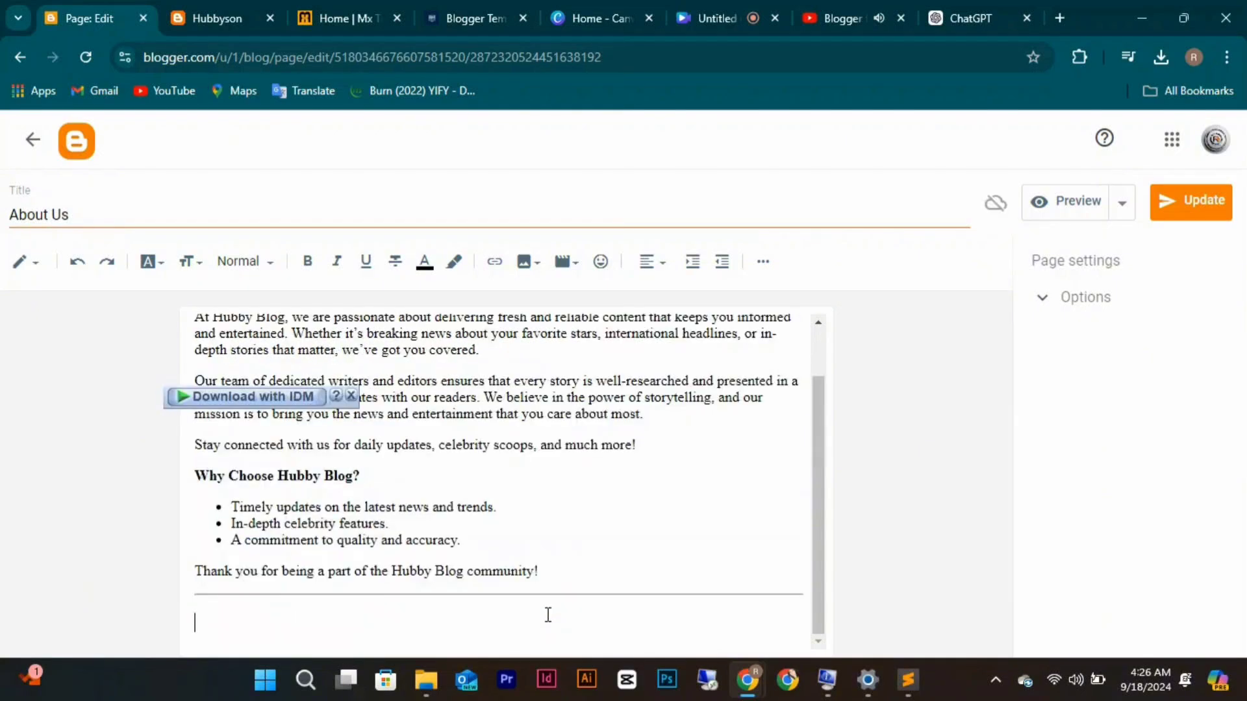
key(BackSpace)
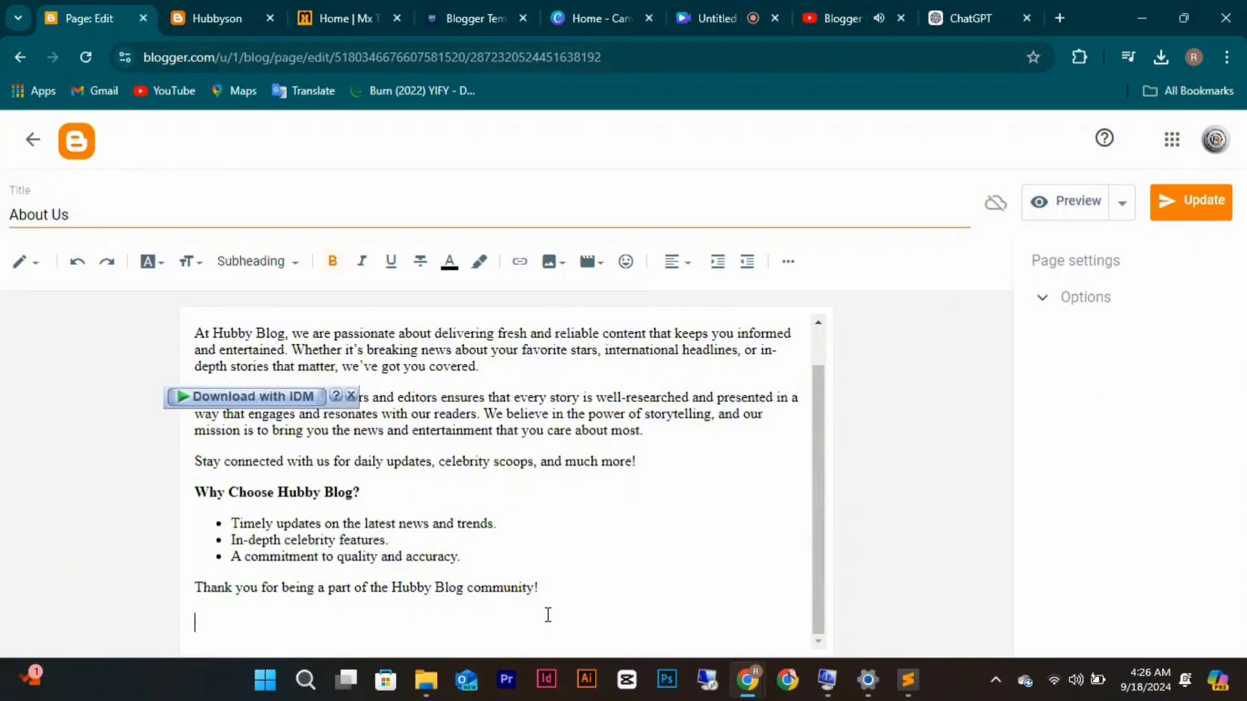
key(BackSpace)
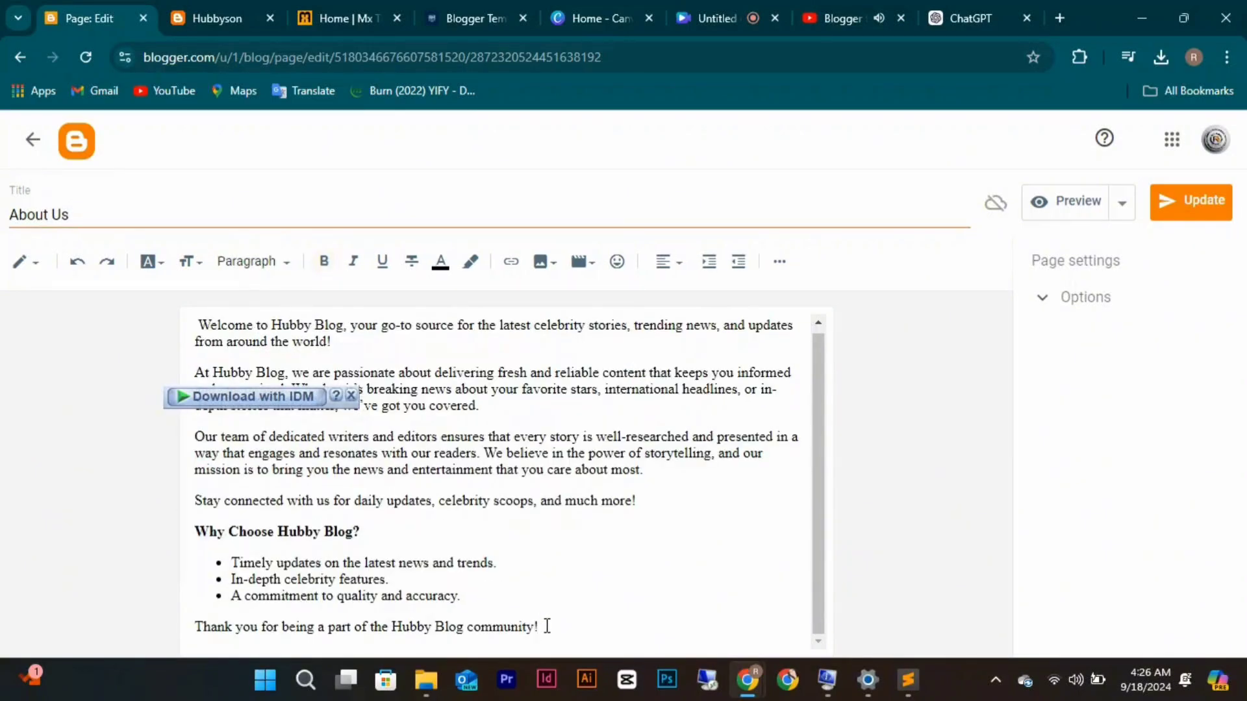
drag(547, 626, 189, 621)
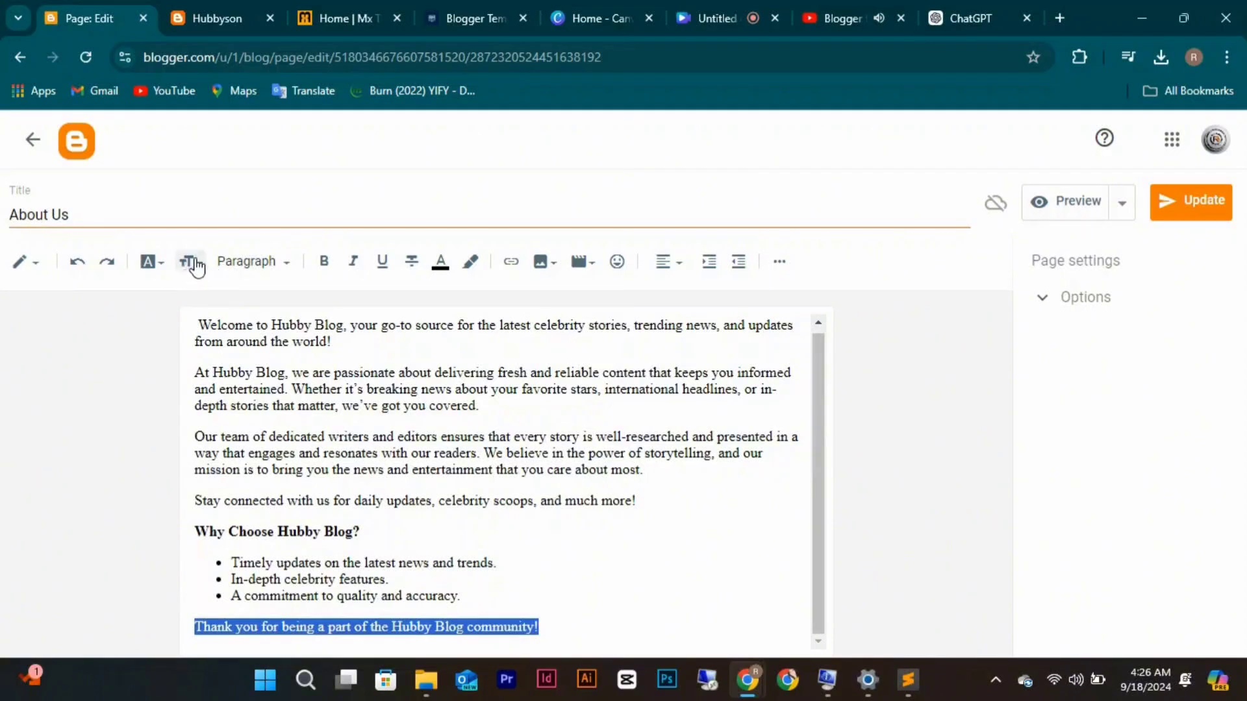
Make the thank-you line a centred Heading.
click(286, 262)
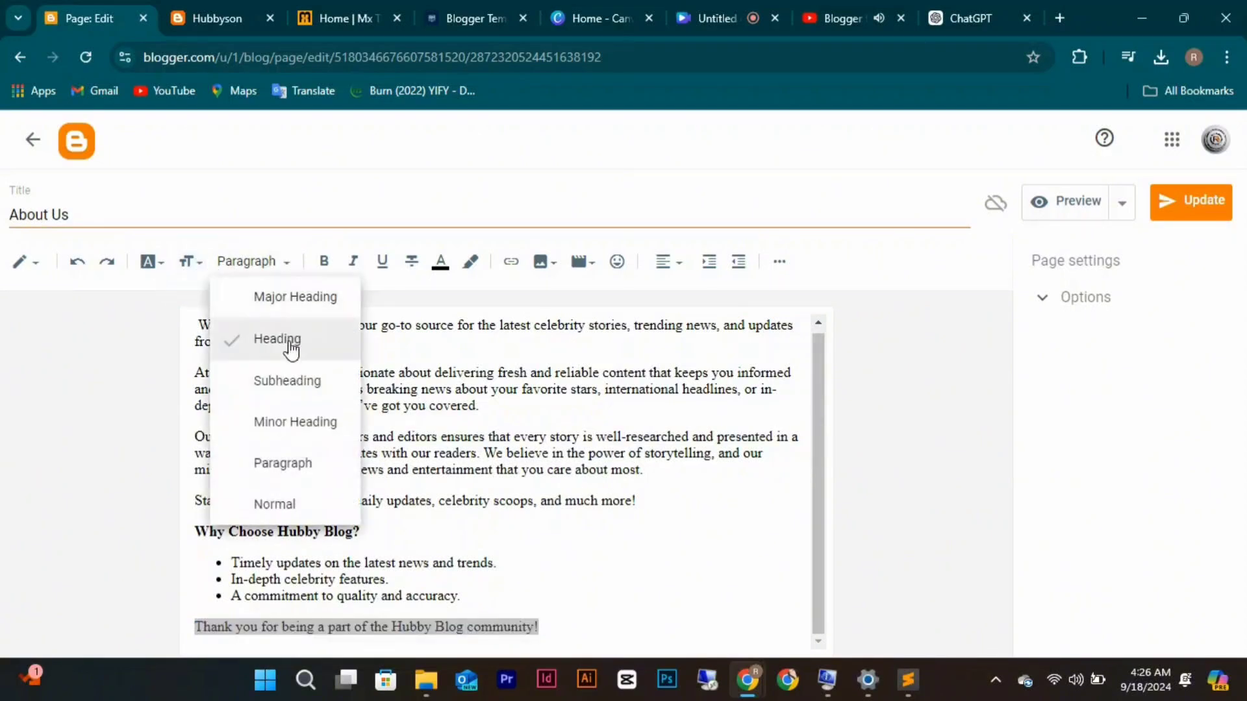
click(293, 380)
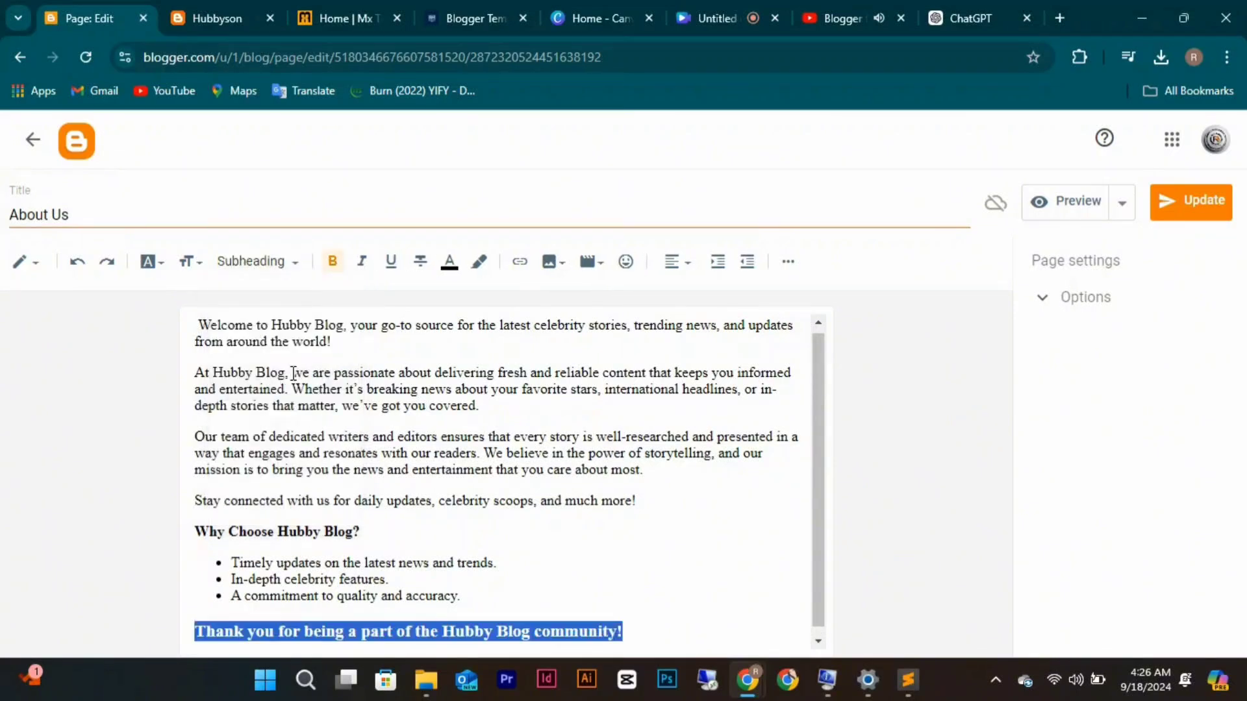
click(295, 273)
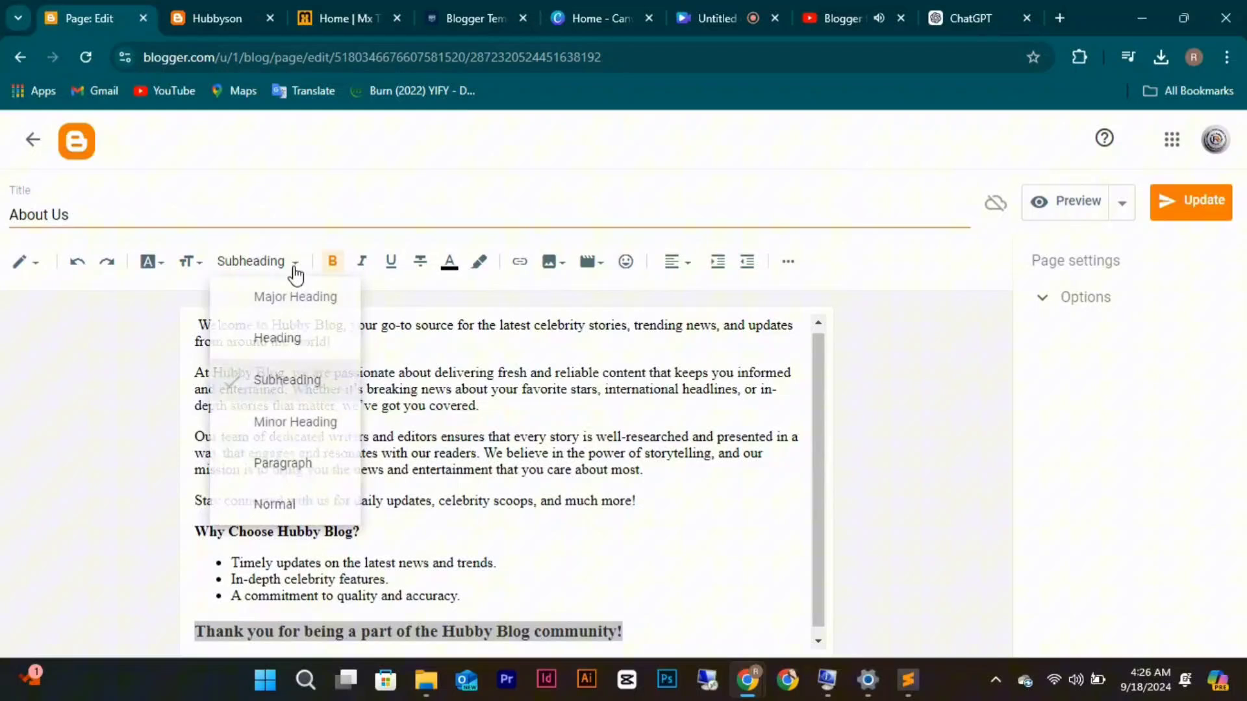
click(297, 315)
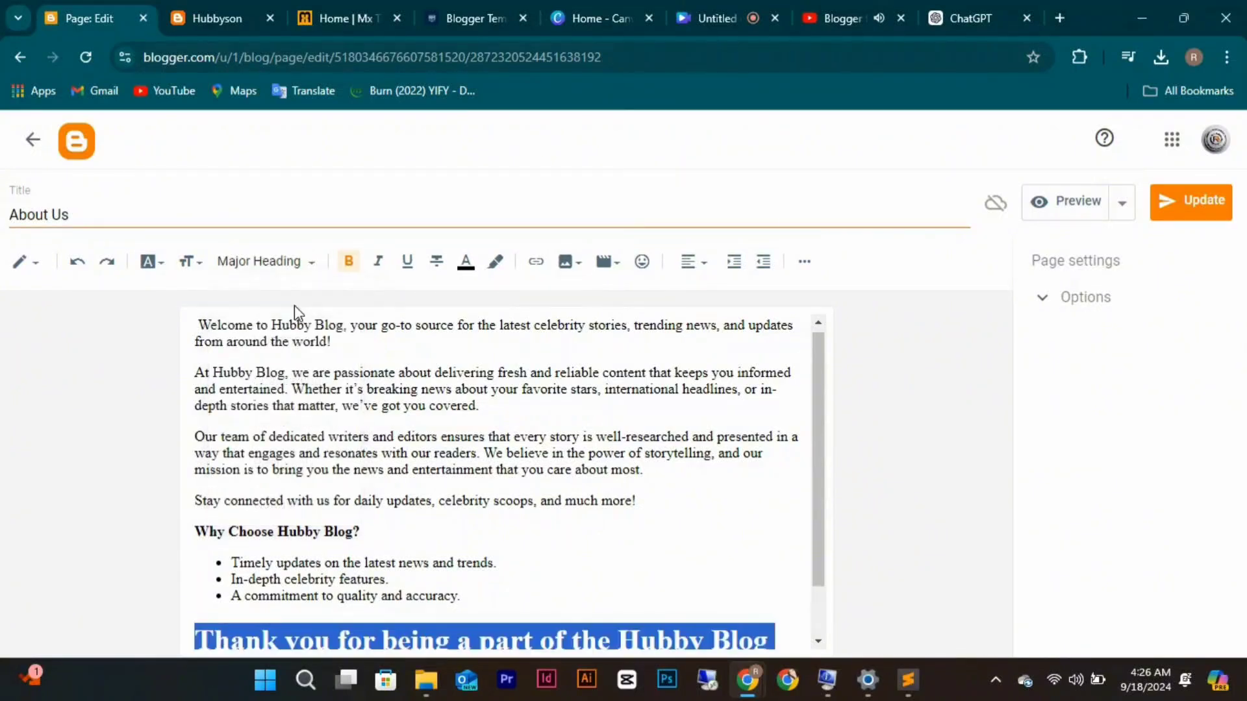
click(309, 261)
click(301, 341)
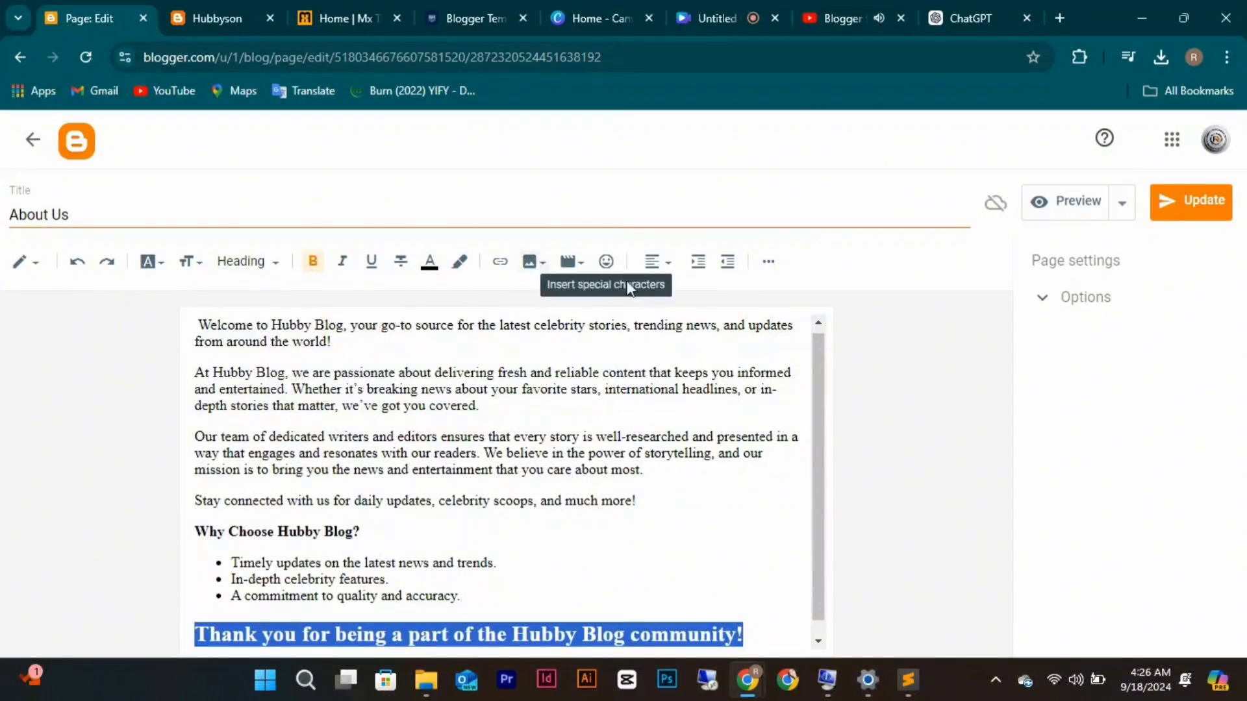
click(672, 270)
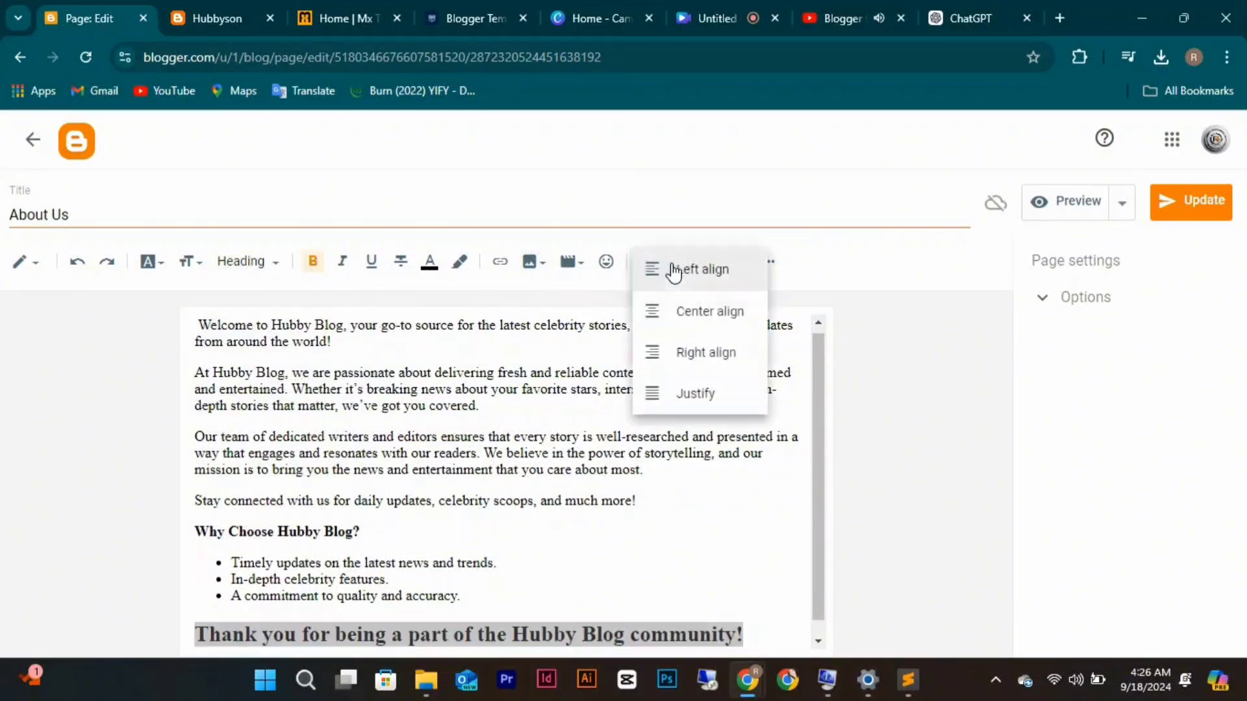
click(692, 314)
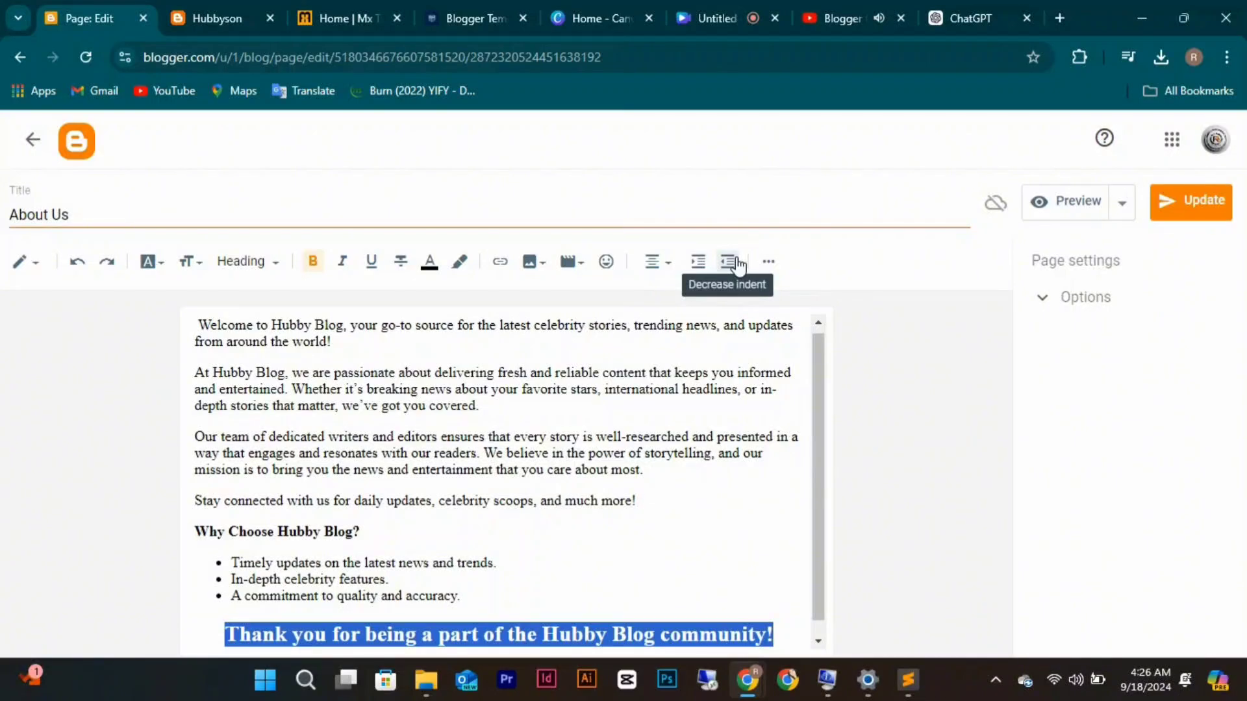
Colour the thank-you heading dark blue after glancing at the special characters and image options.
click(608, 267)
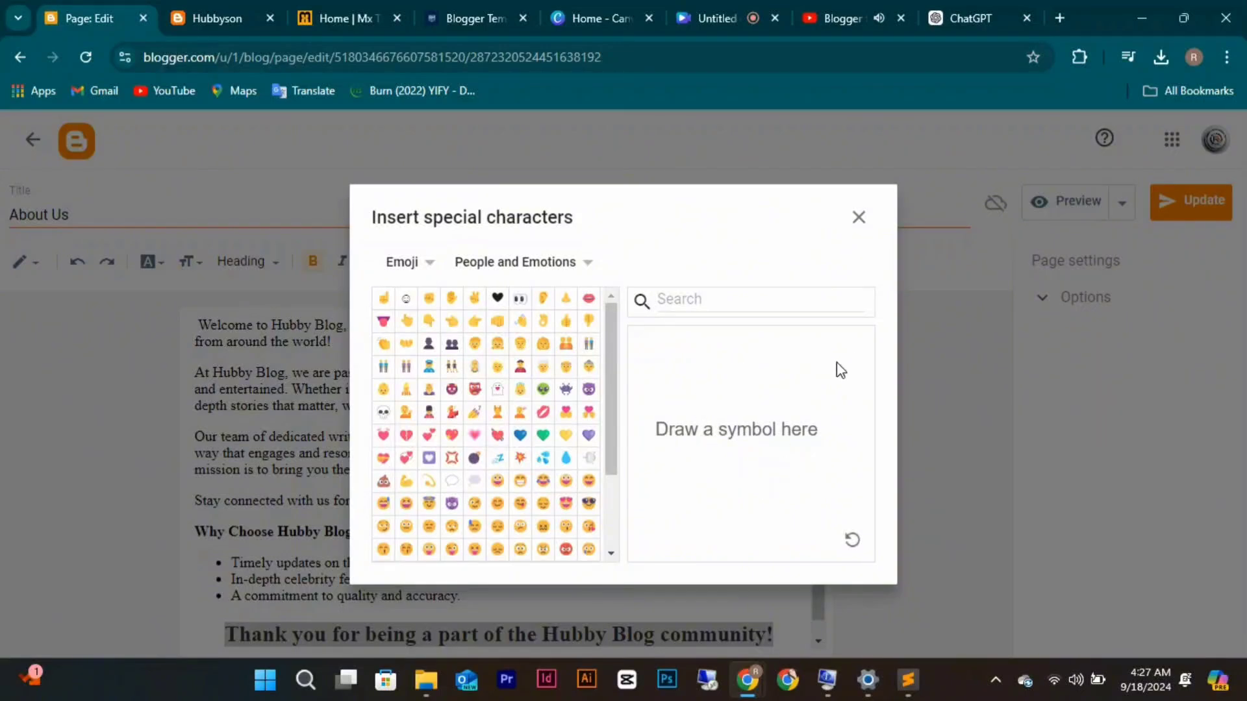
click(866, 218)
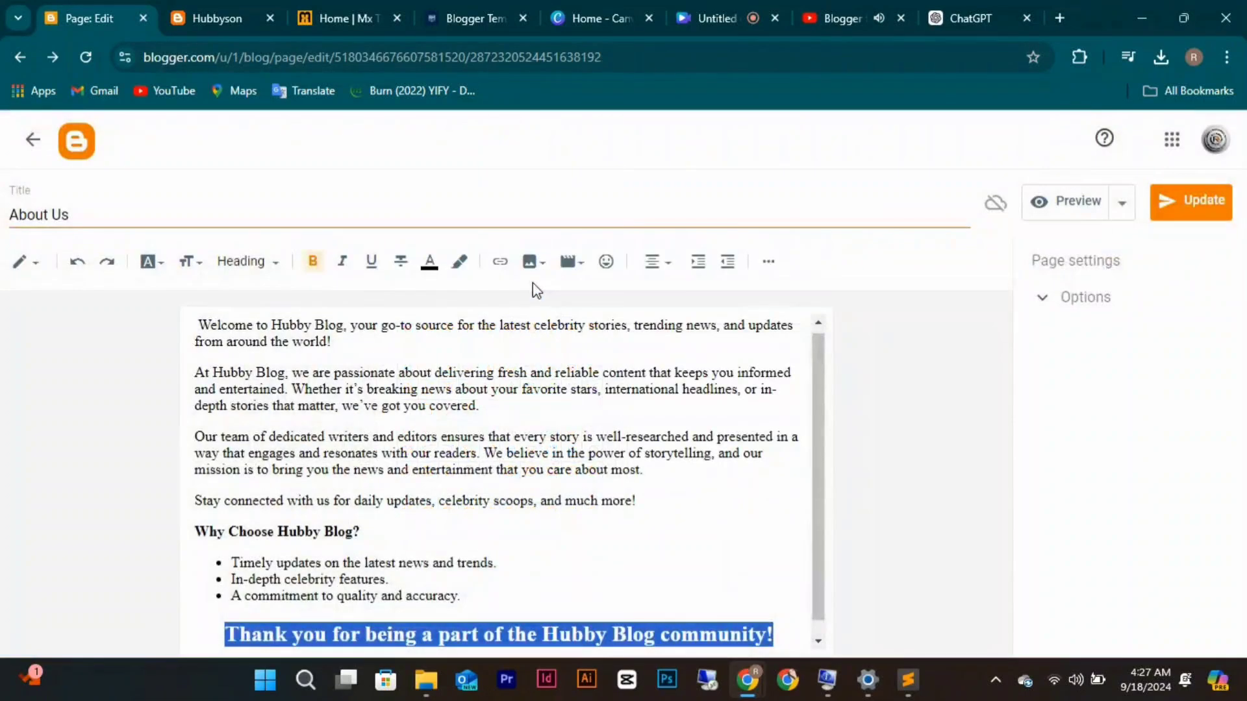
click(531, 265)
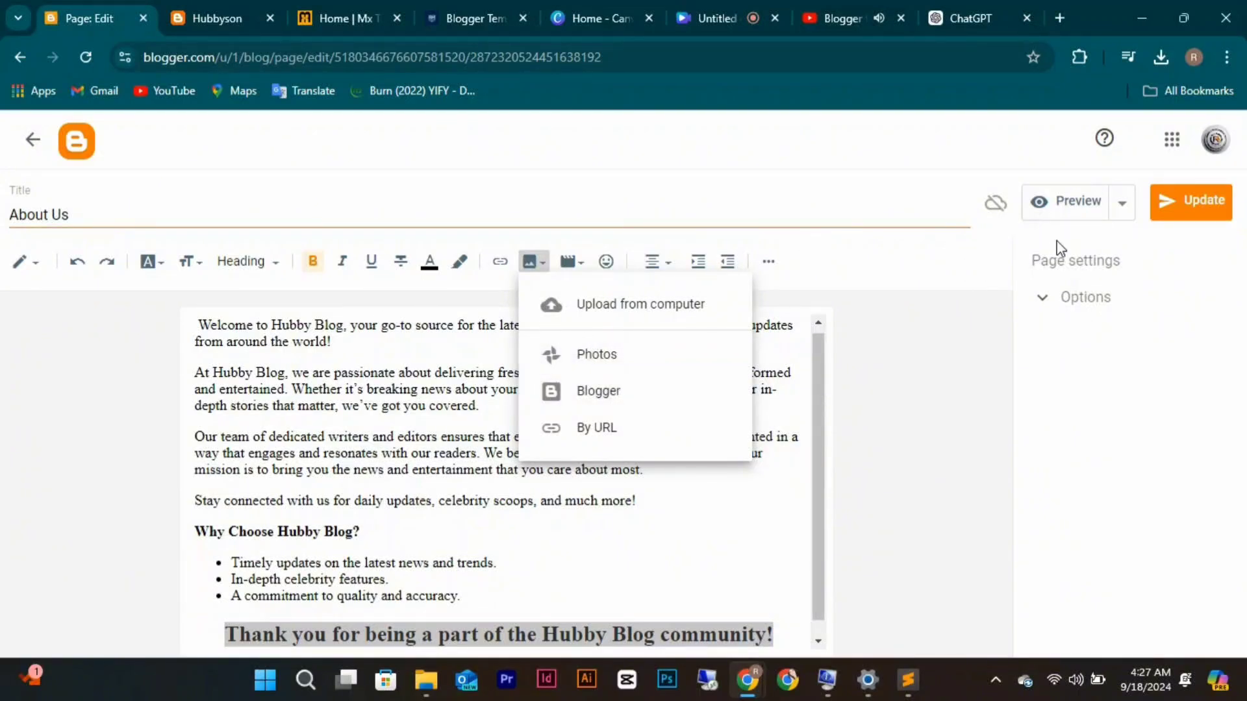
click(898, 278)
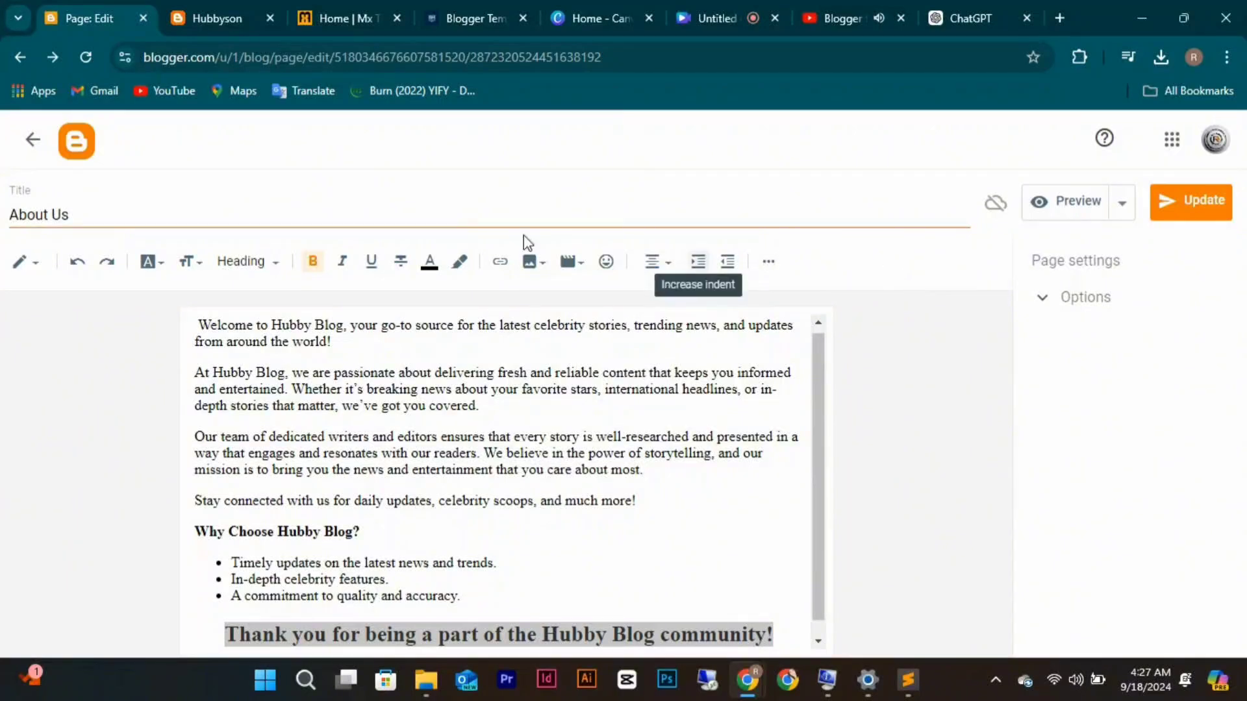
click(428, 263)
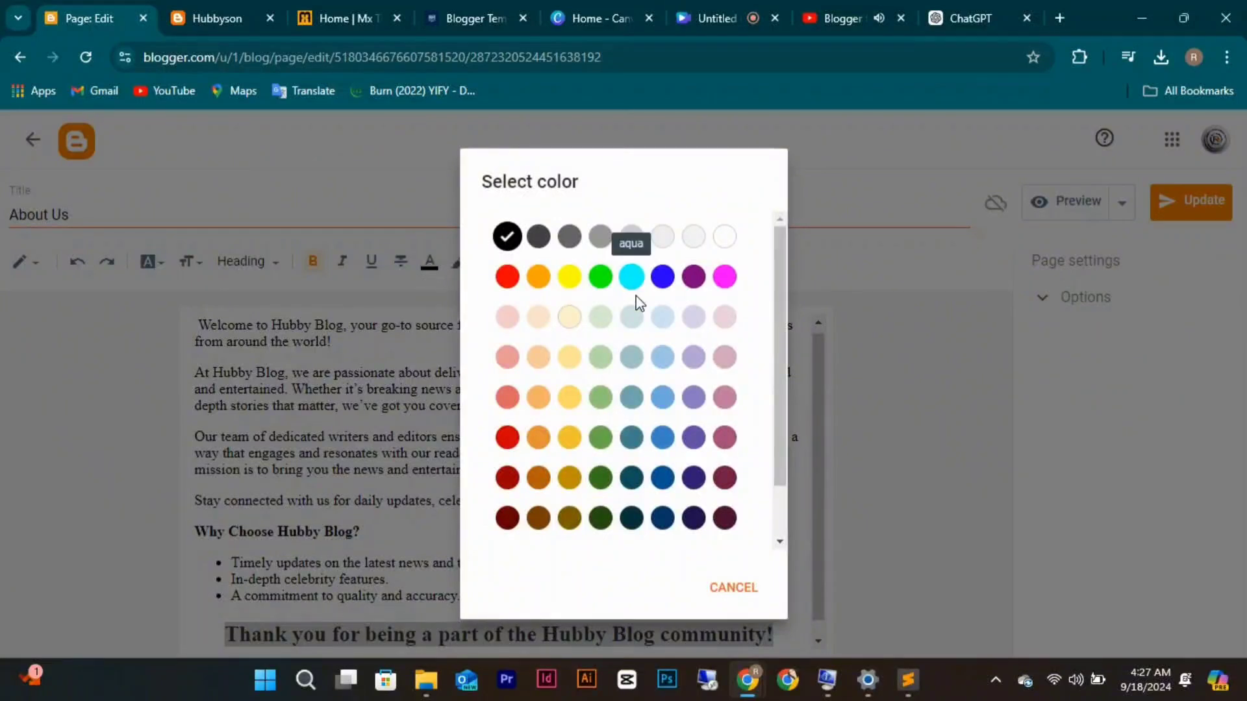
click(662, 477)
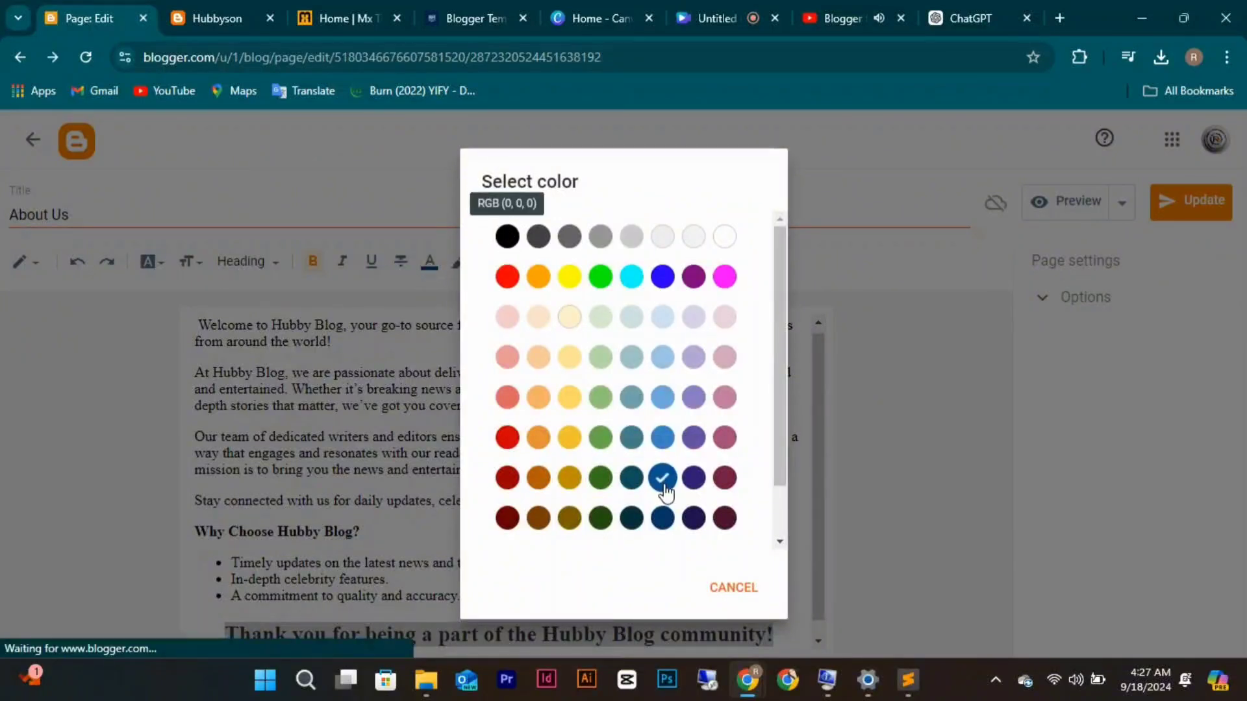
mouse_move(747, 680)
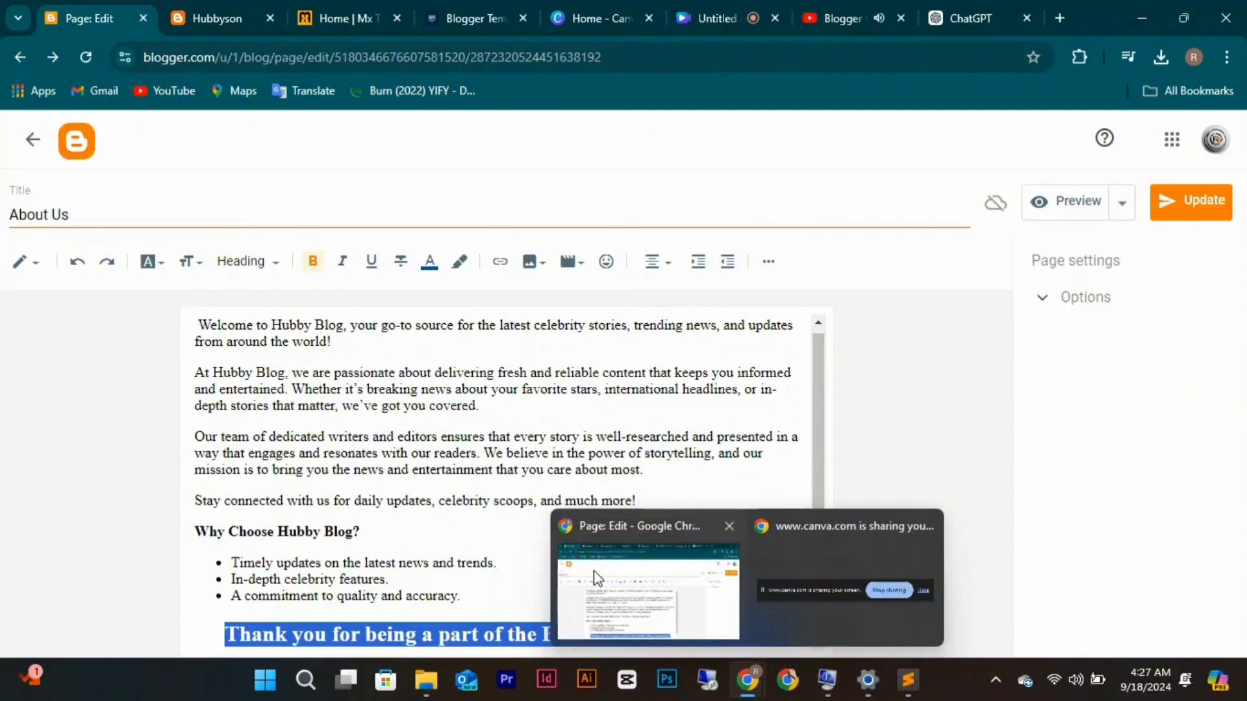
click(529, 557)
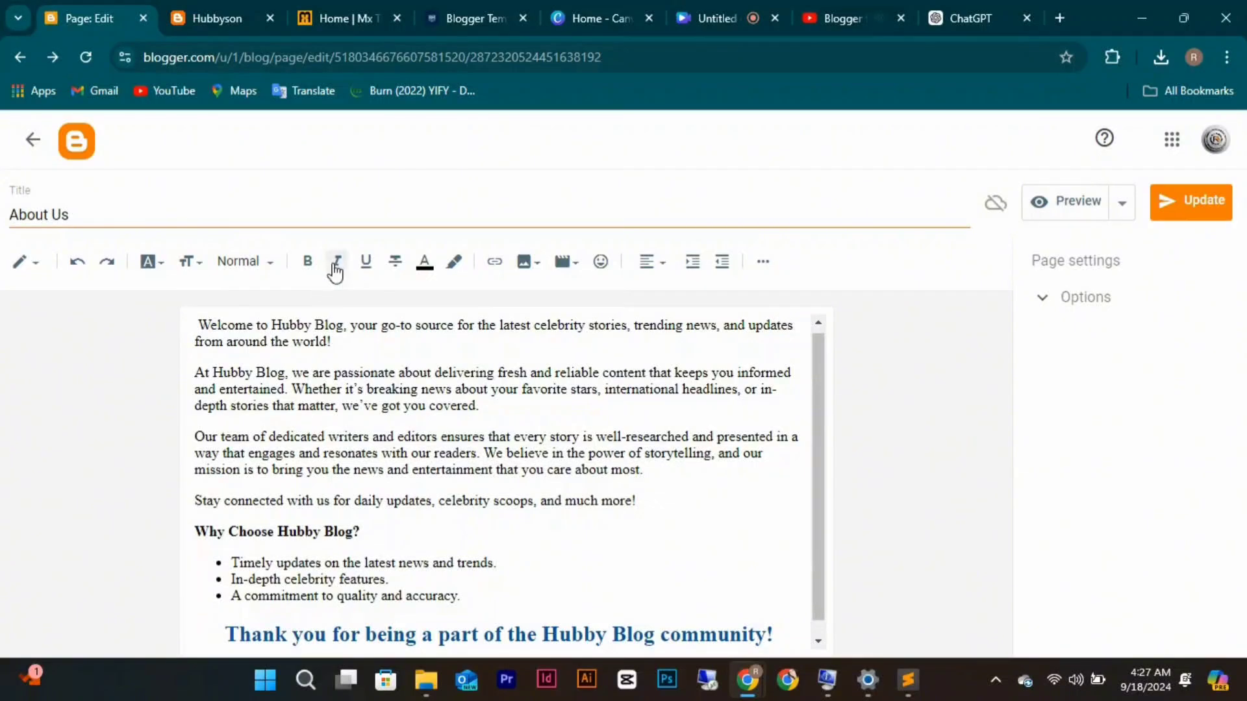
Check the font and text size lists, leaving both unchanged.
click(149, 262)
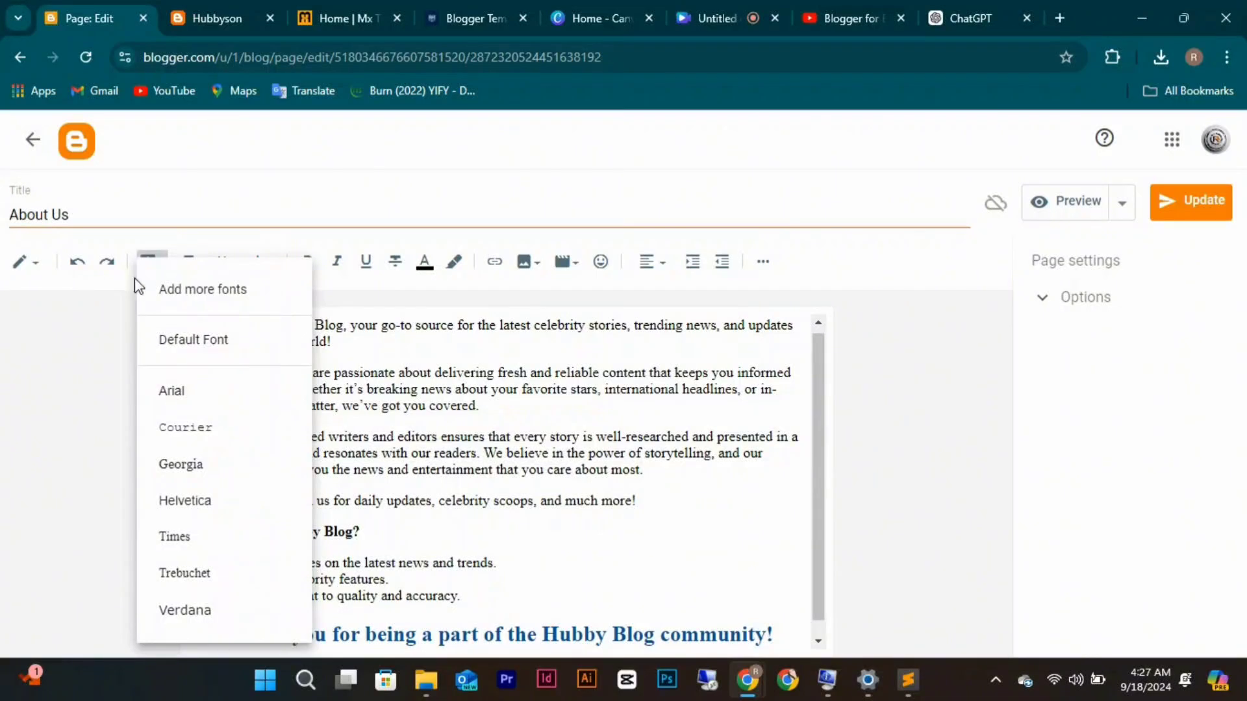
click(118, 299)
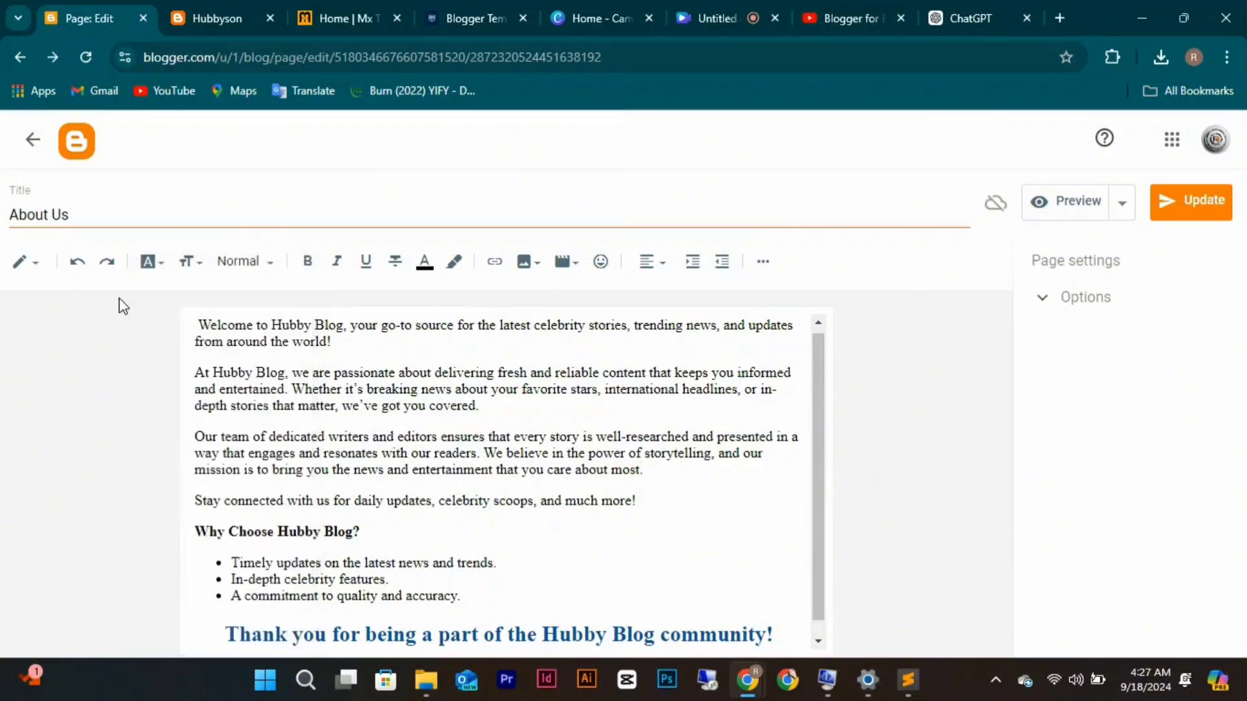
click(205, 271)
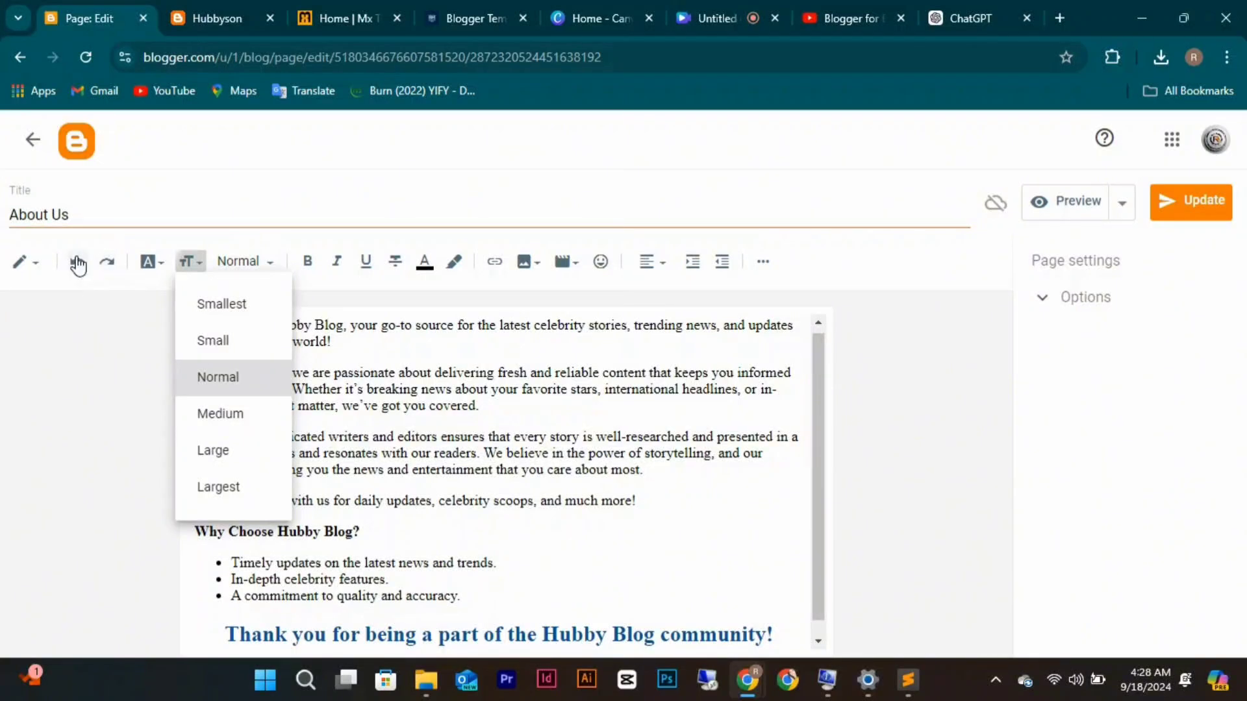
click(39, 266)
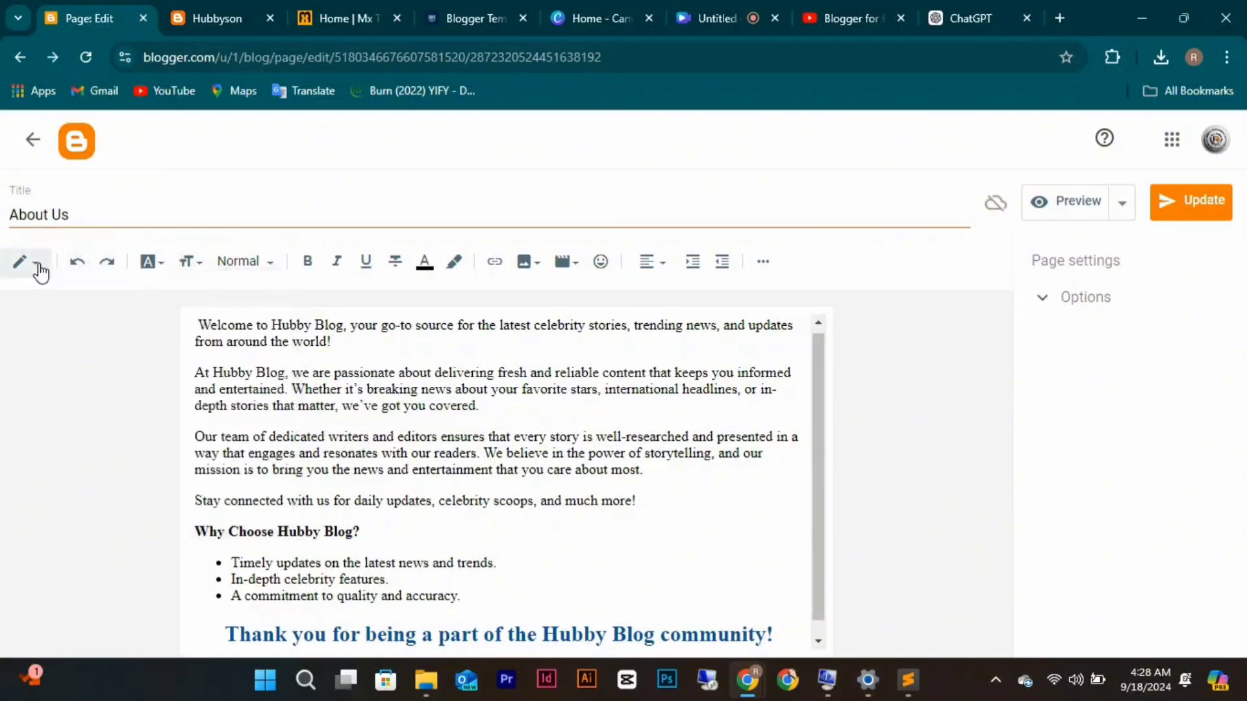
Inspect the page's HTML source, save the changes, and return to Compose view.
click(40, 271)
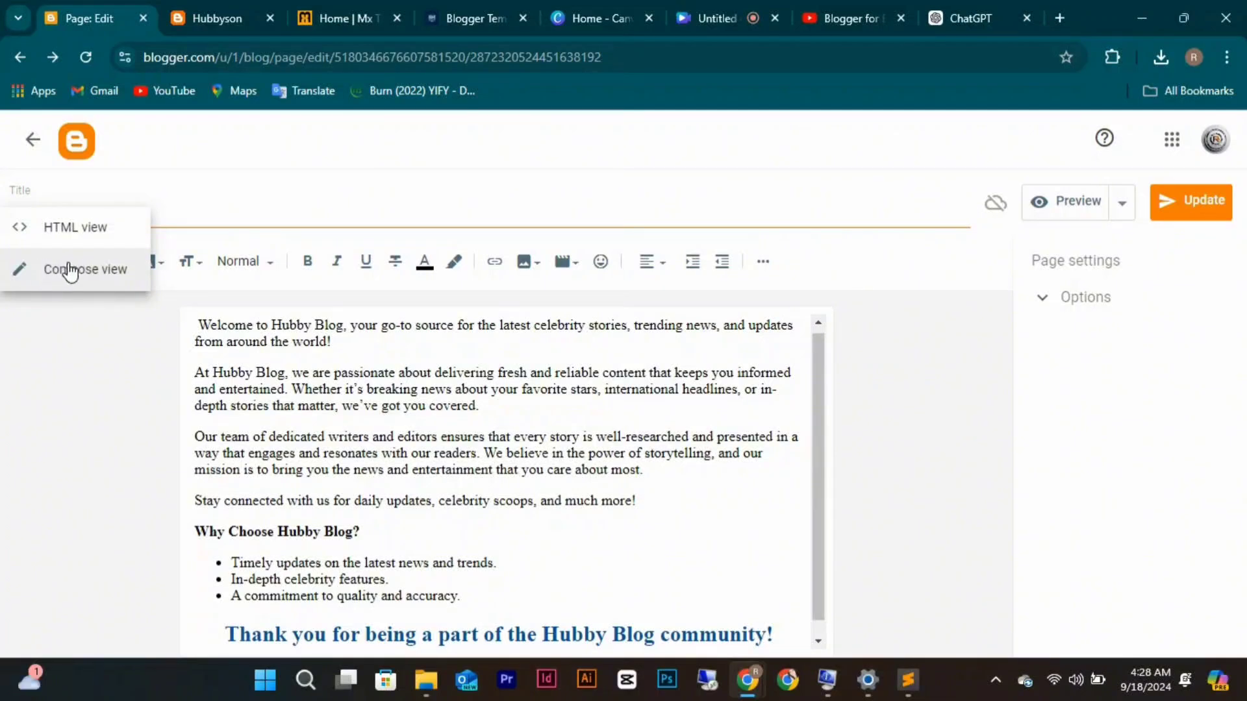
click(78, 230)
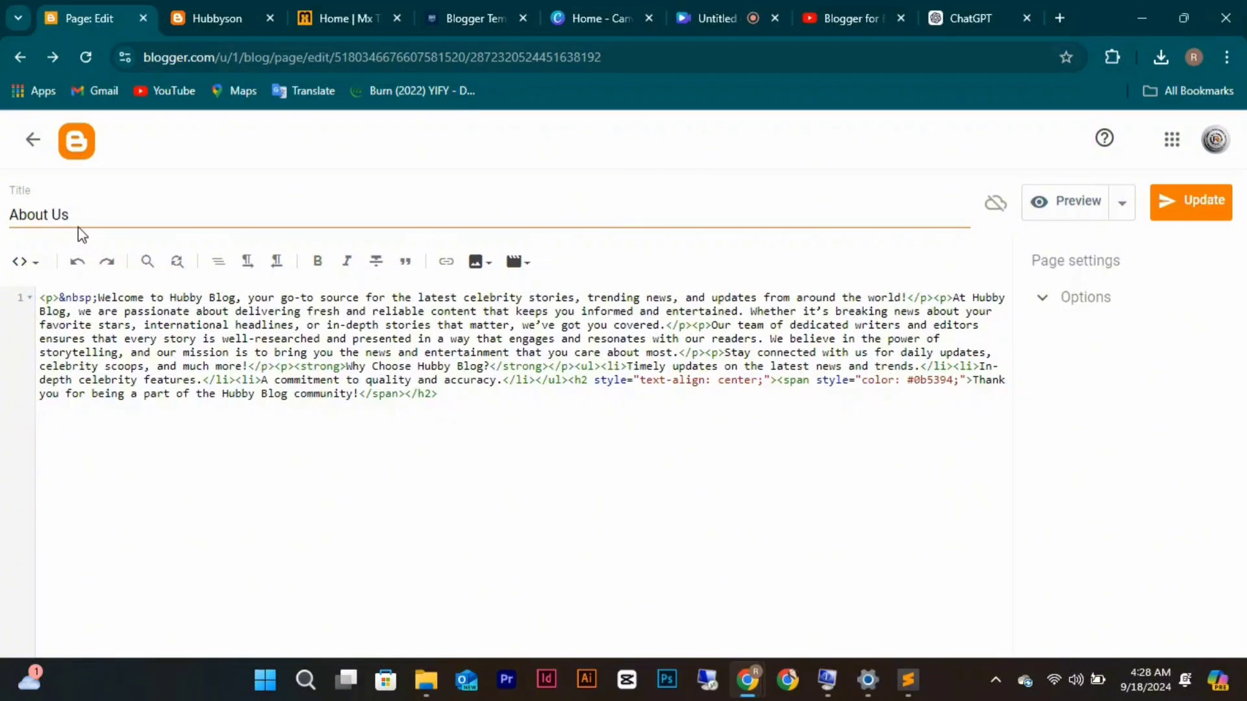
click(1167, 218)
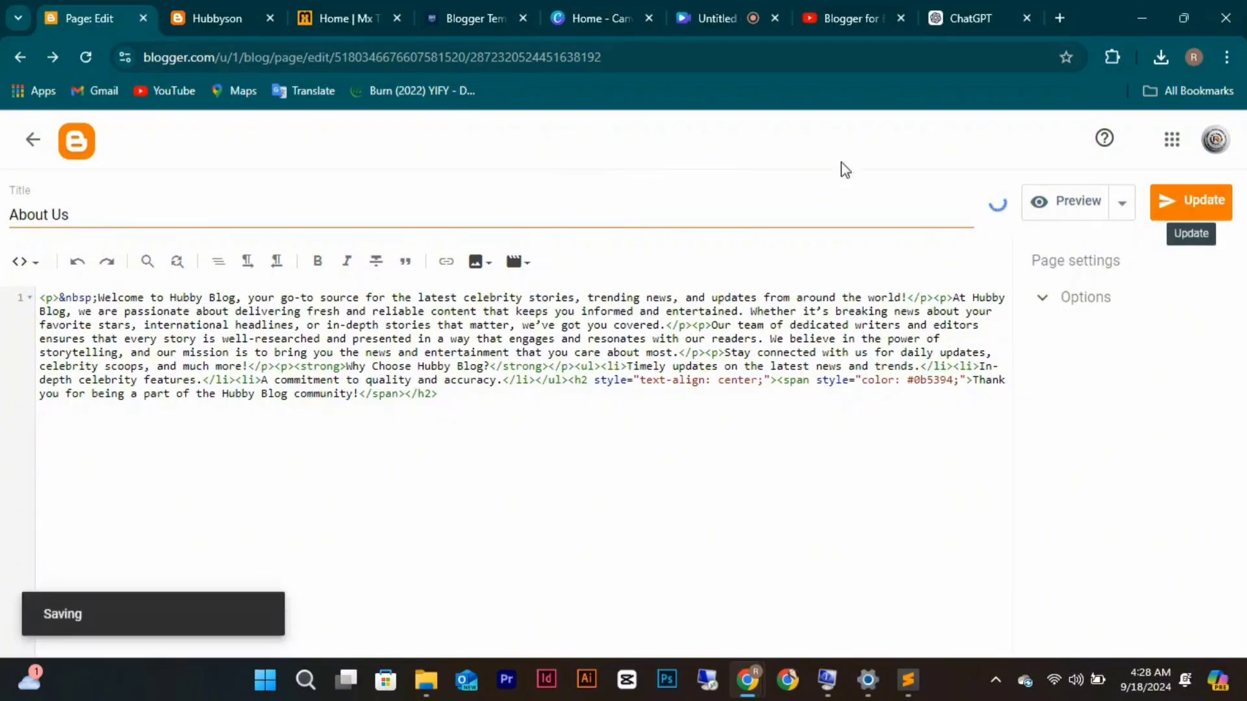
click(36, 268)
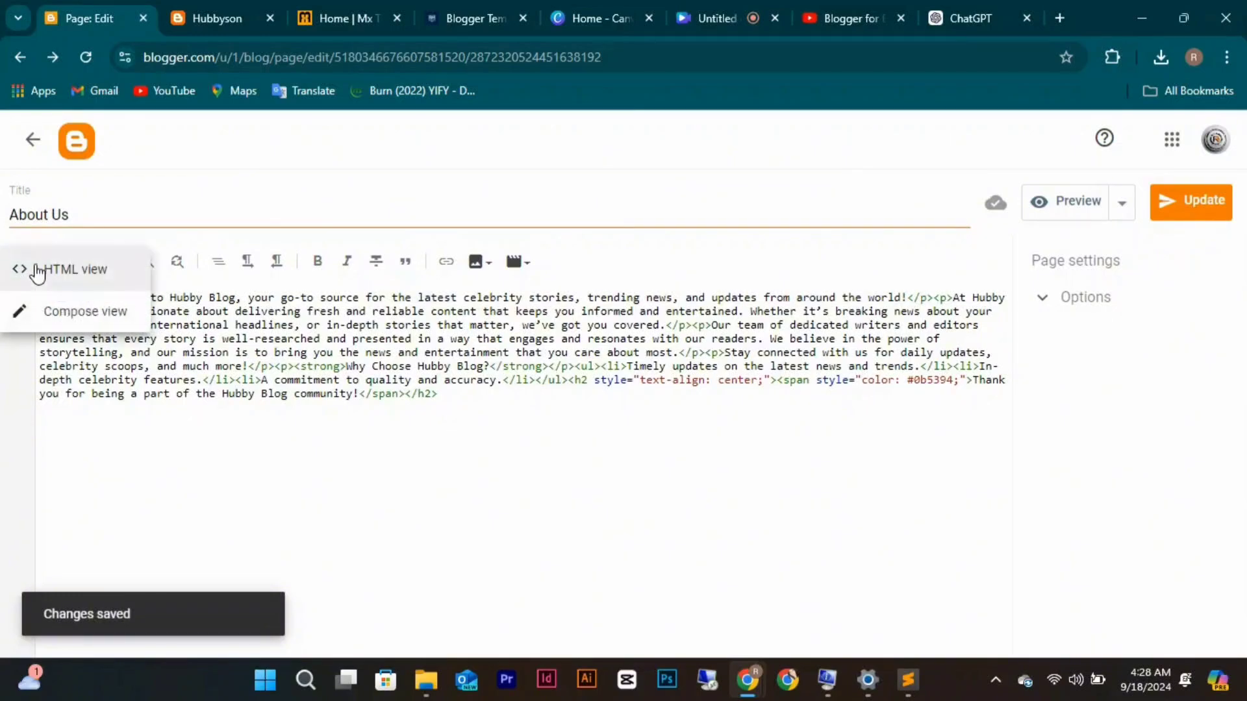
click(63, 312)
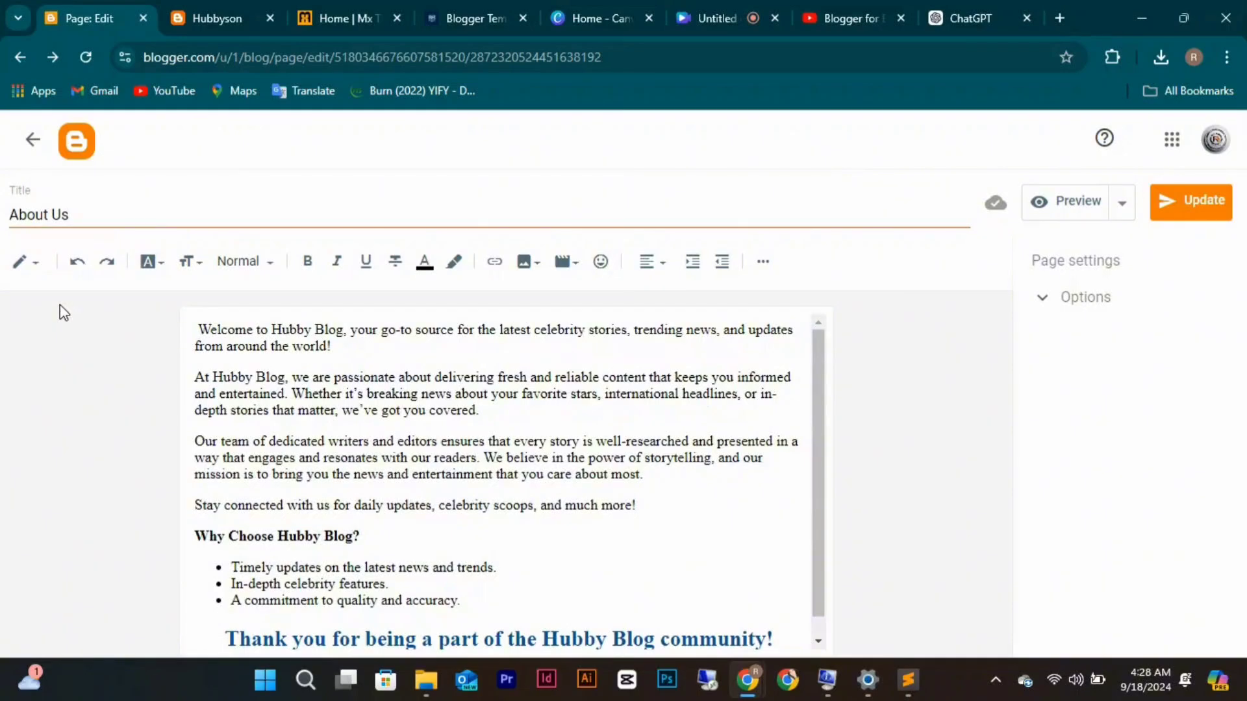
Publish a new 'Contact Us' page from the pasted text, minus its '3. Contact Us' heading.
click(36, 149)
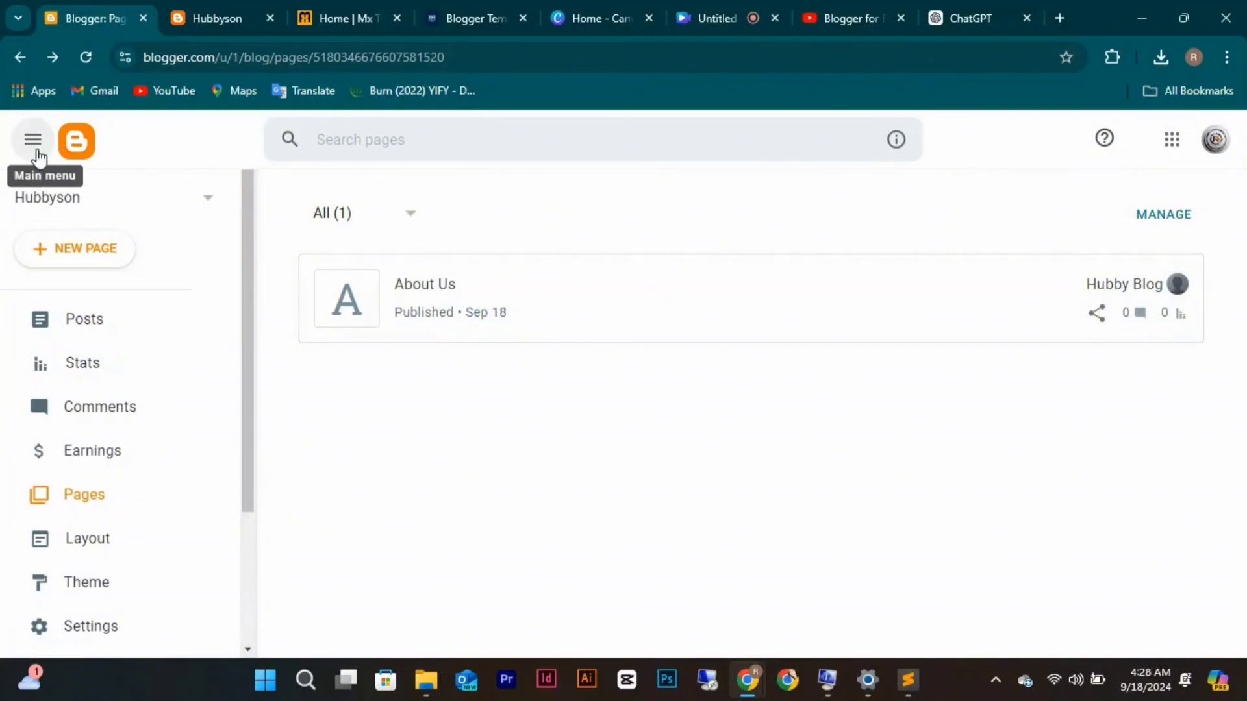
click(81, 252)
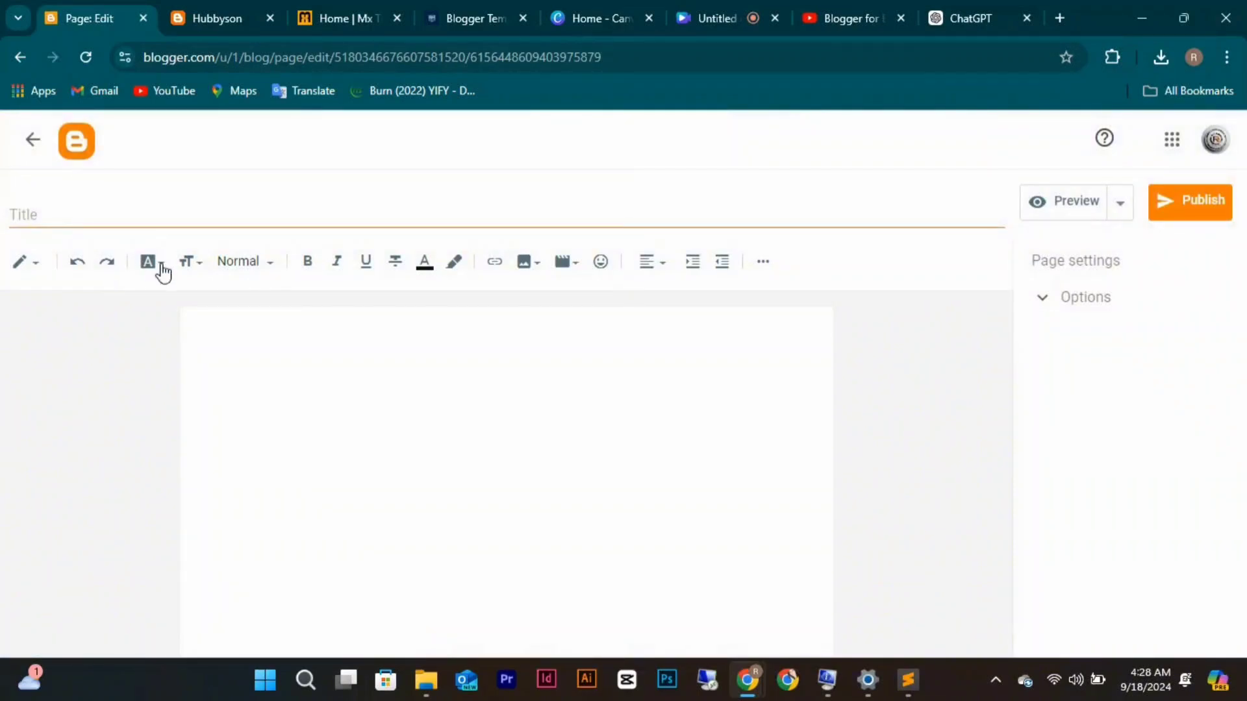
click(235, 373)
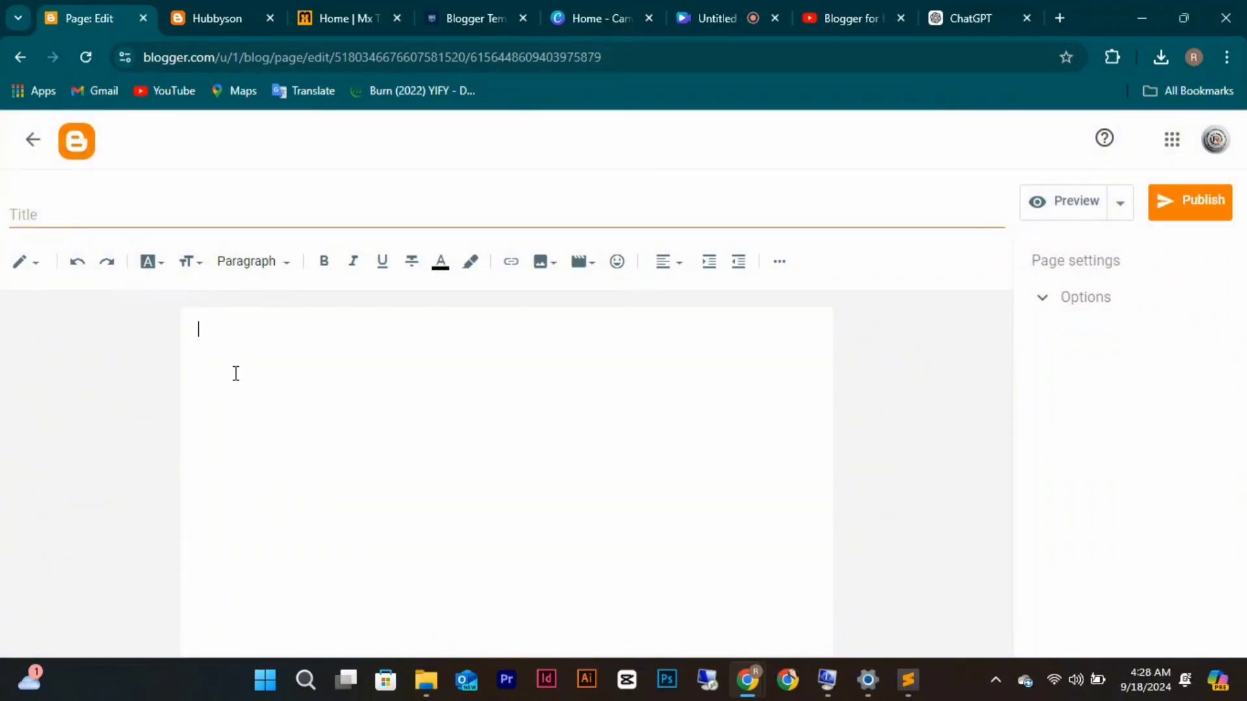
key(ctrl+v)
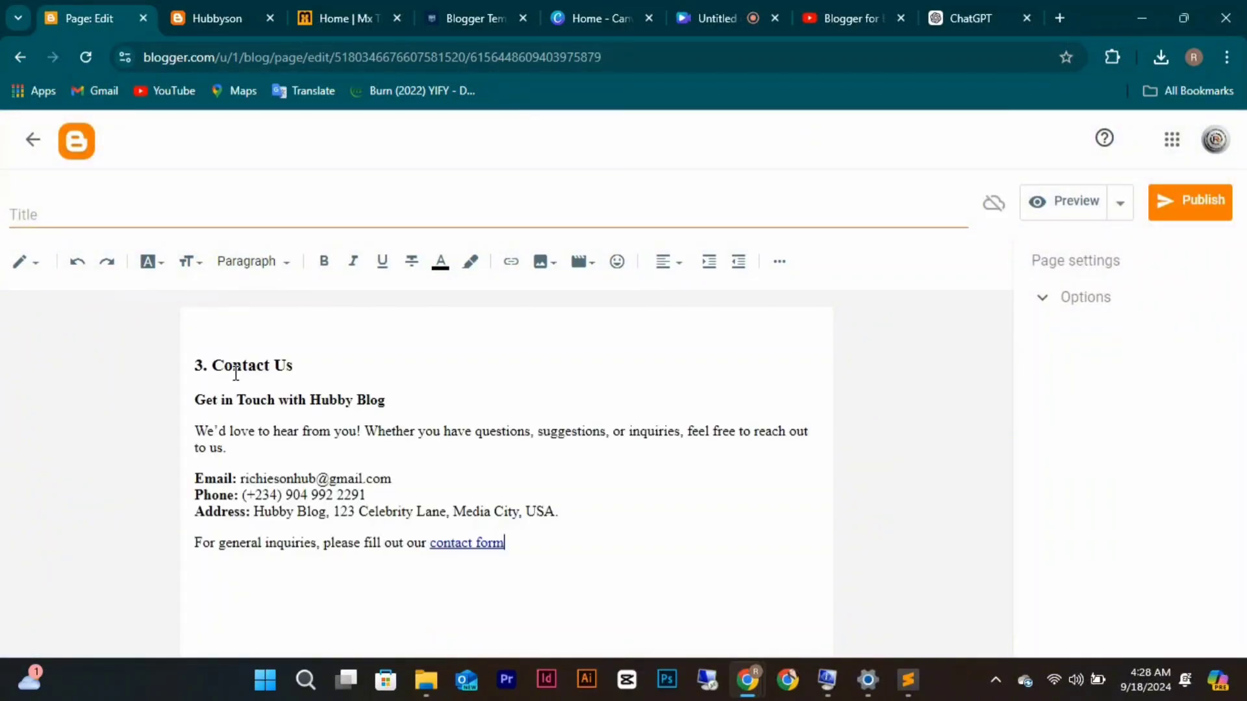
click(329, 359)
key(BackSpace)
key(BackSpace)
key(BackSpace)
key(BackSpace)
key(BackSpace)
key(BackSpace)
key(BackSpace)
key(BackSpace)
key(BackSpace)
key(BackSpace)
key(BackSpace)
key(BackSpace)
key(BackSpace)
key(BackSpace)
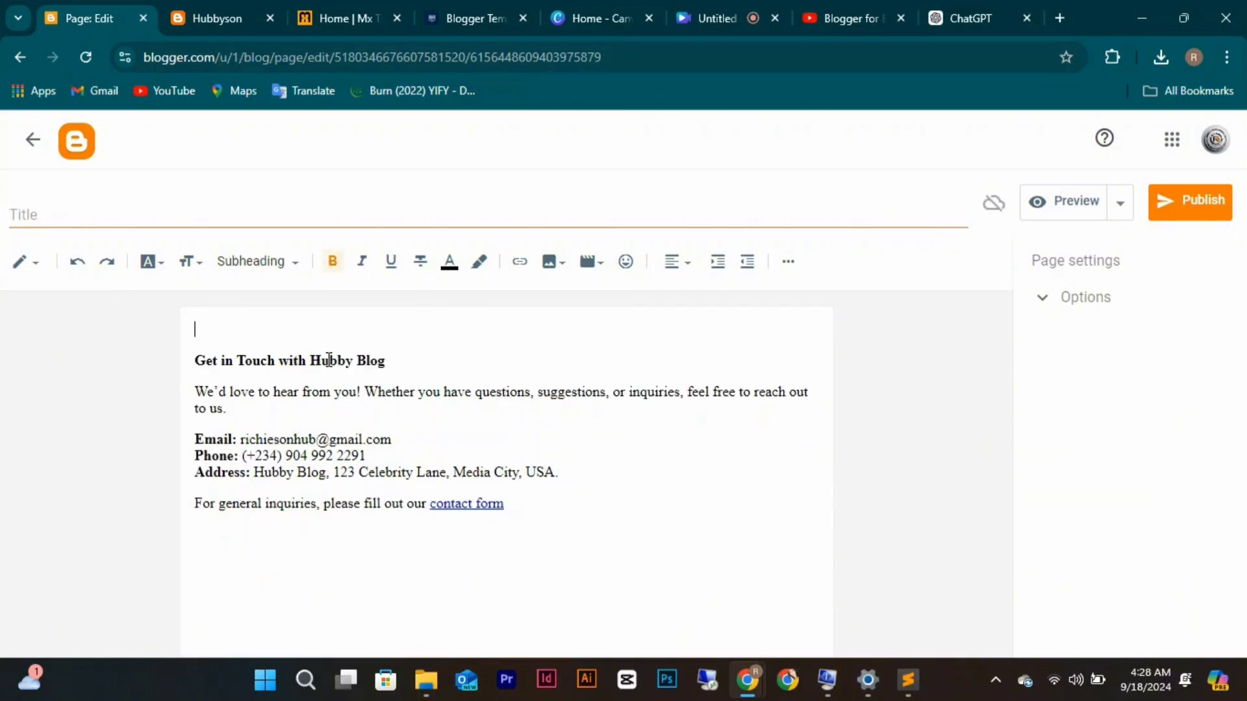
key(BackSpace)
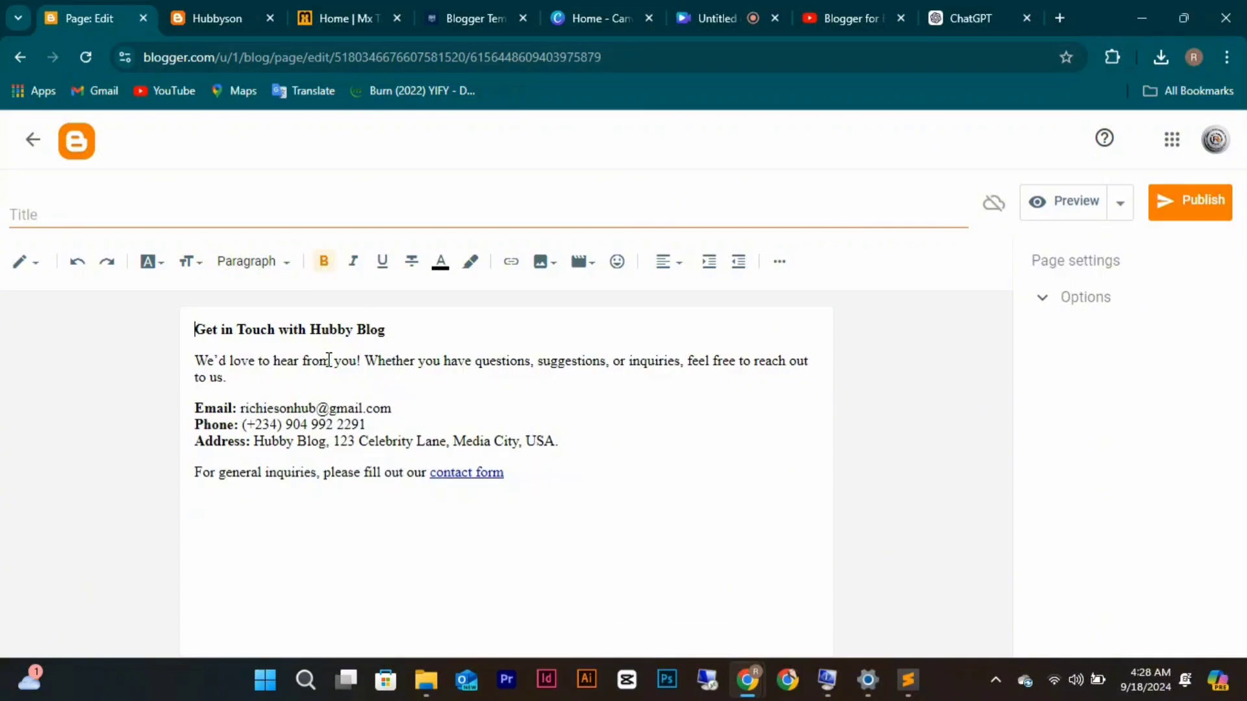
click(150, 220)
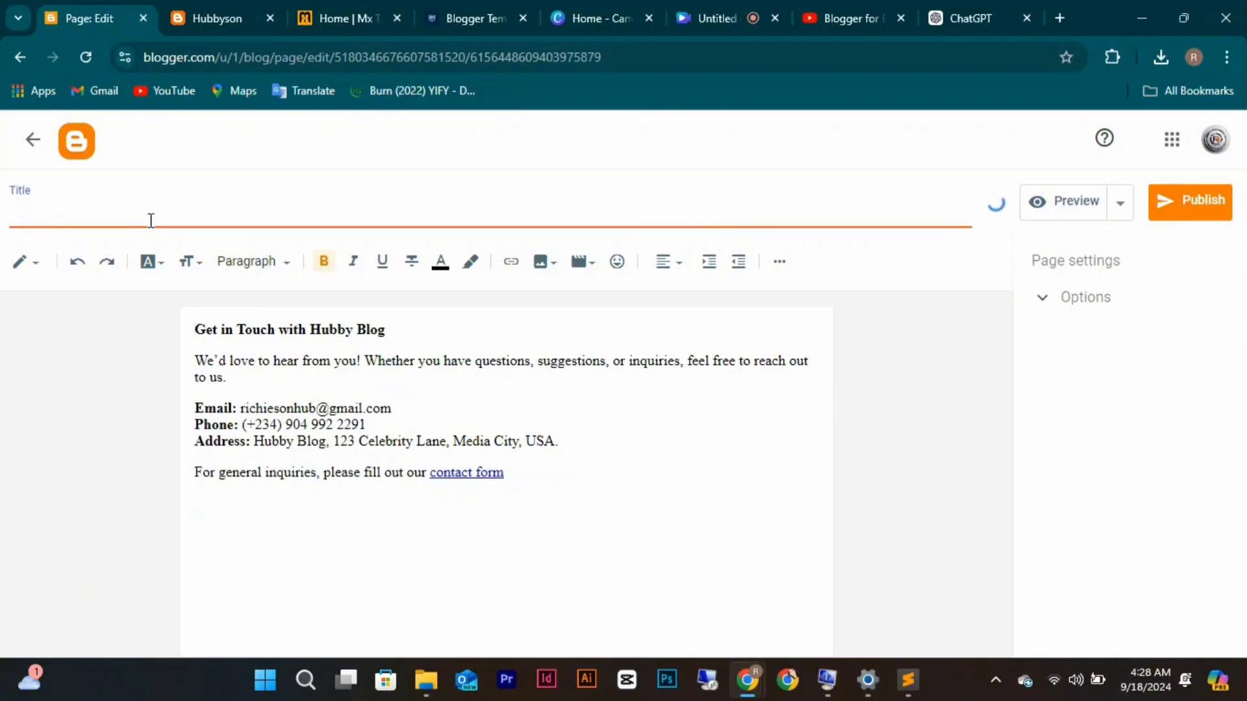
text(Contact Us)
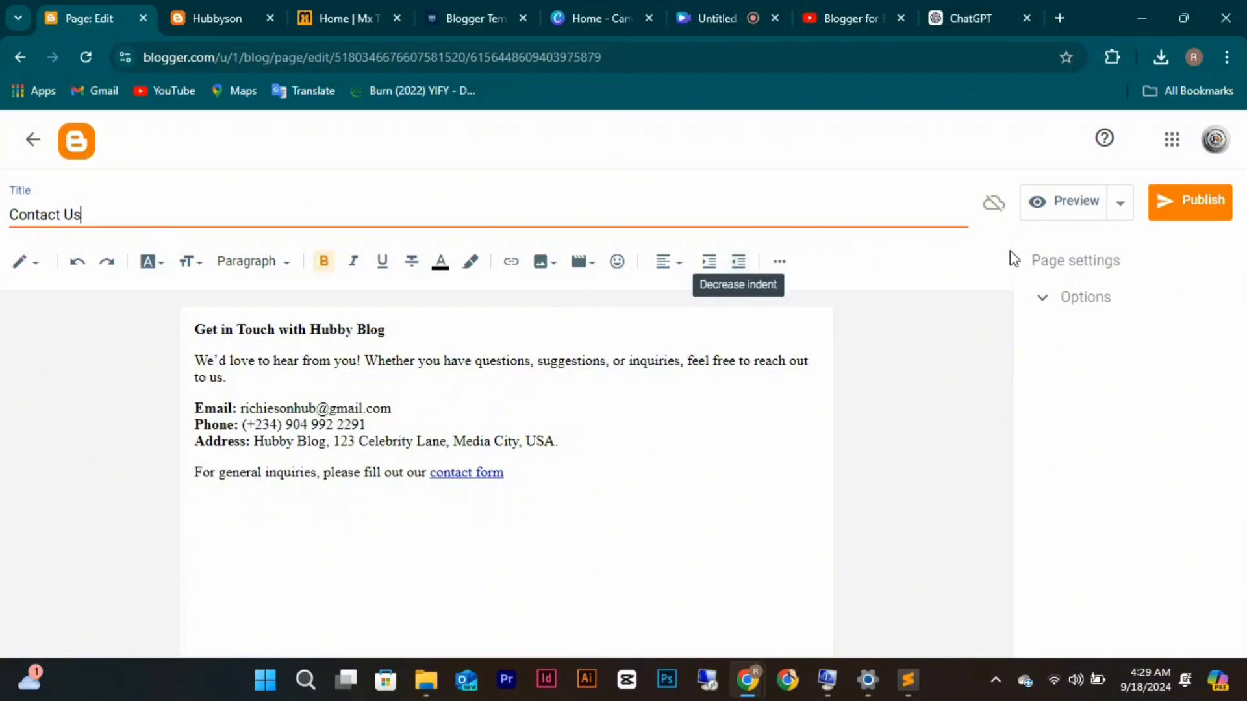
click(1186, 207)
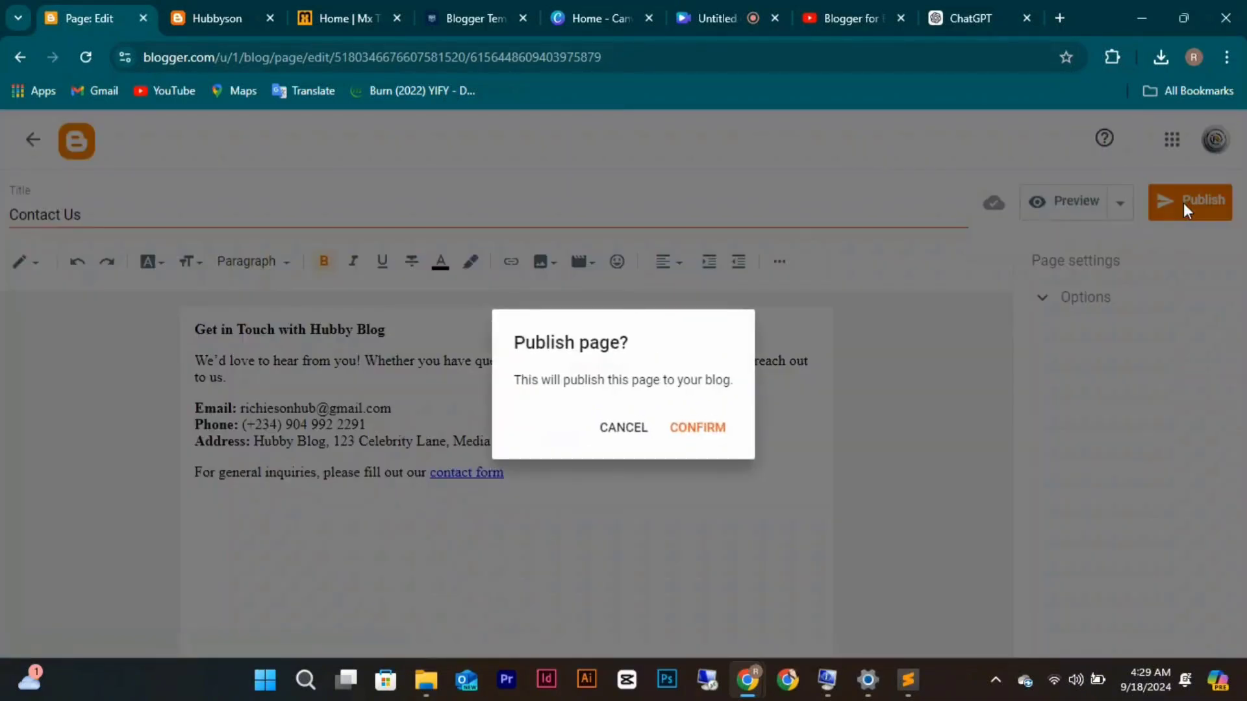
click(699, 429)
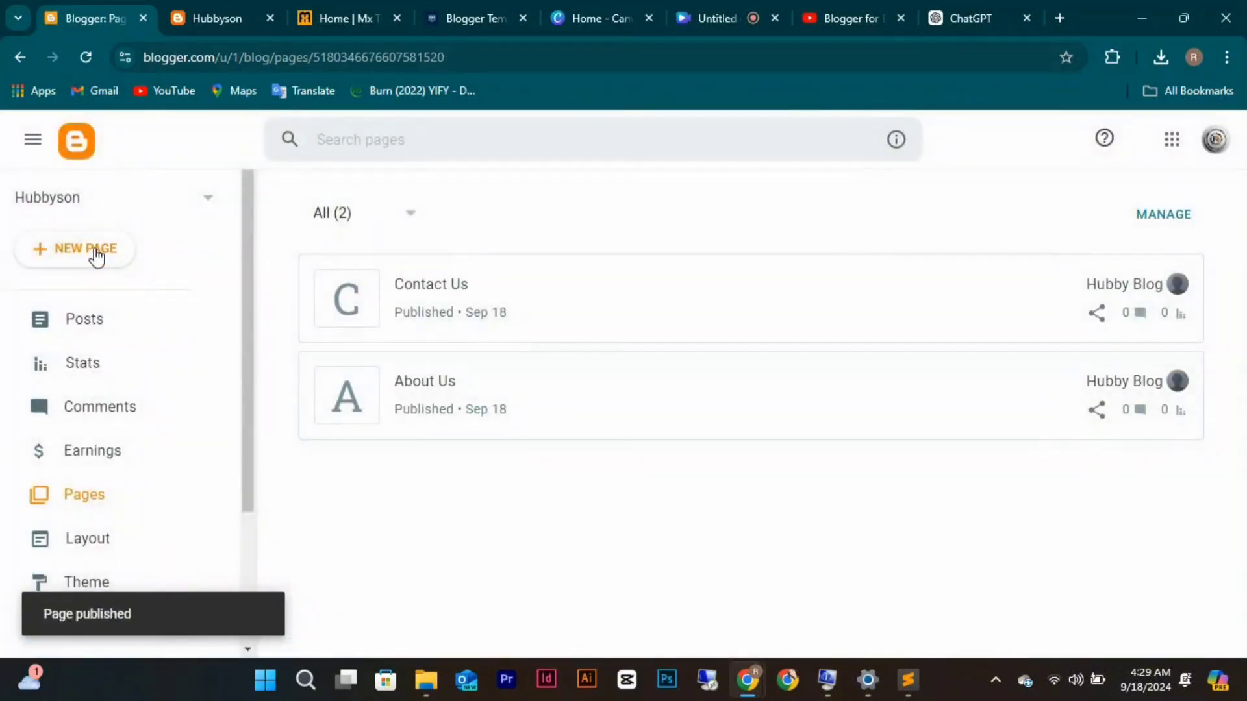
Start another new page titled 'Terms of Us'.
click(98, 254)
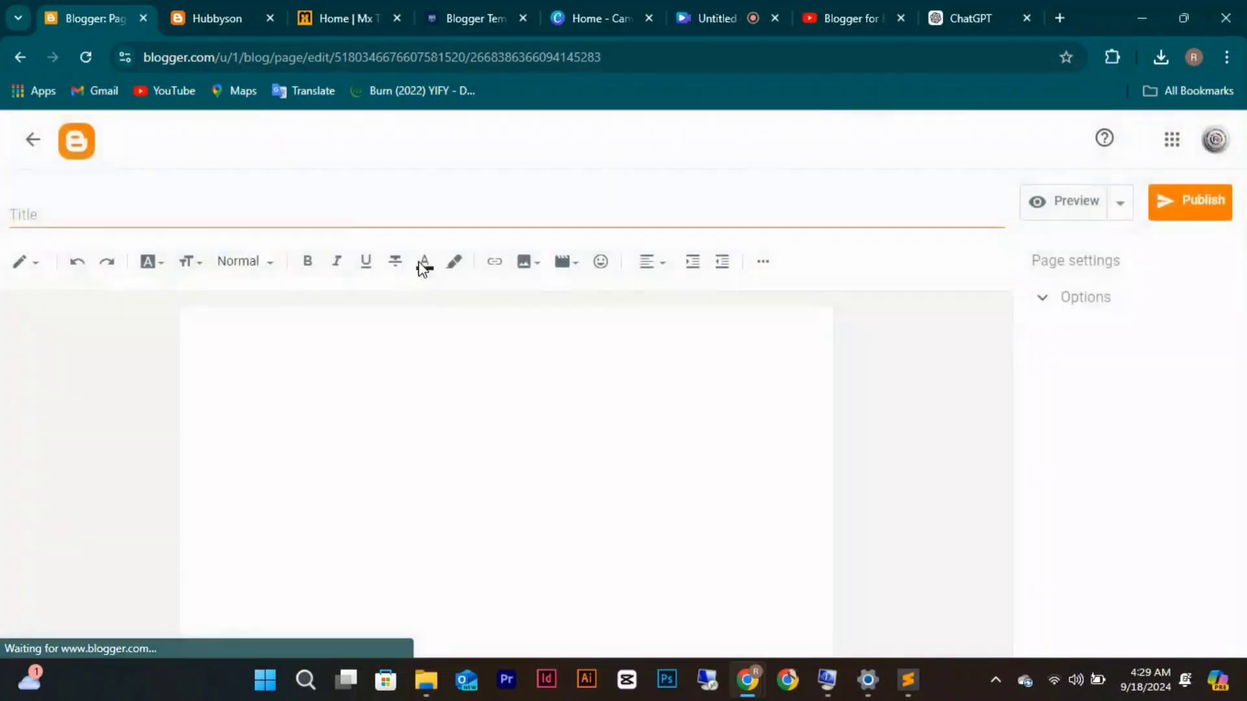
click(341, 218)
text(T)
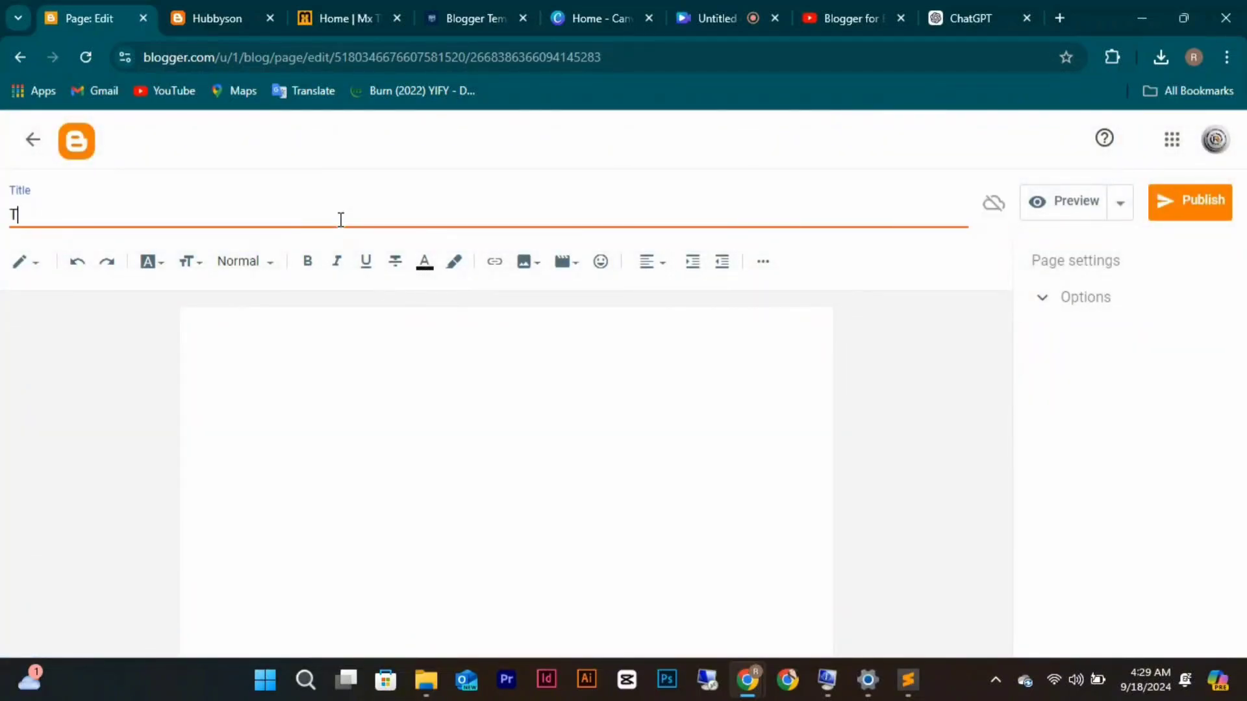
text(erms of Us)
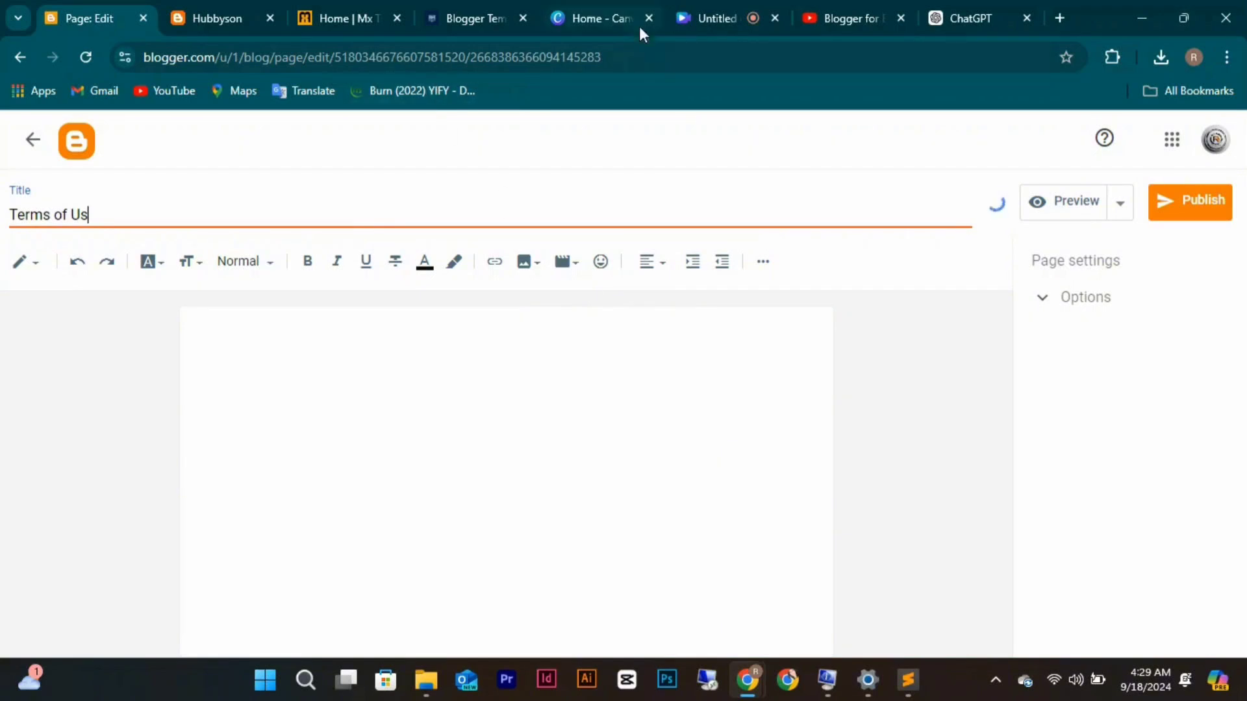
Select the Terms of Use draft text in ChatGPT's reply.
click(951, 20)
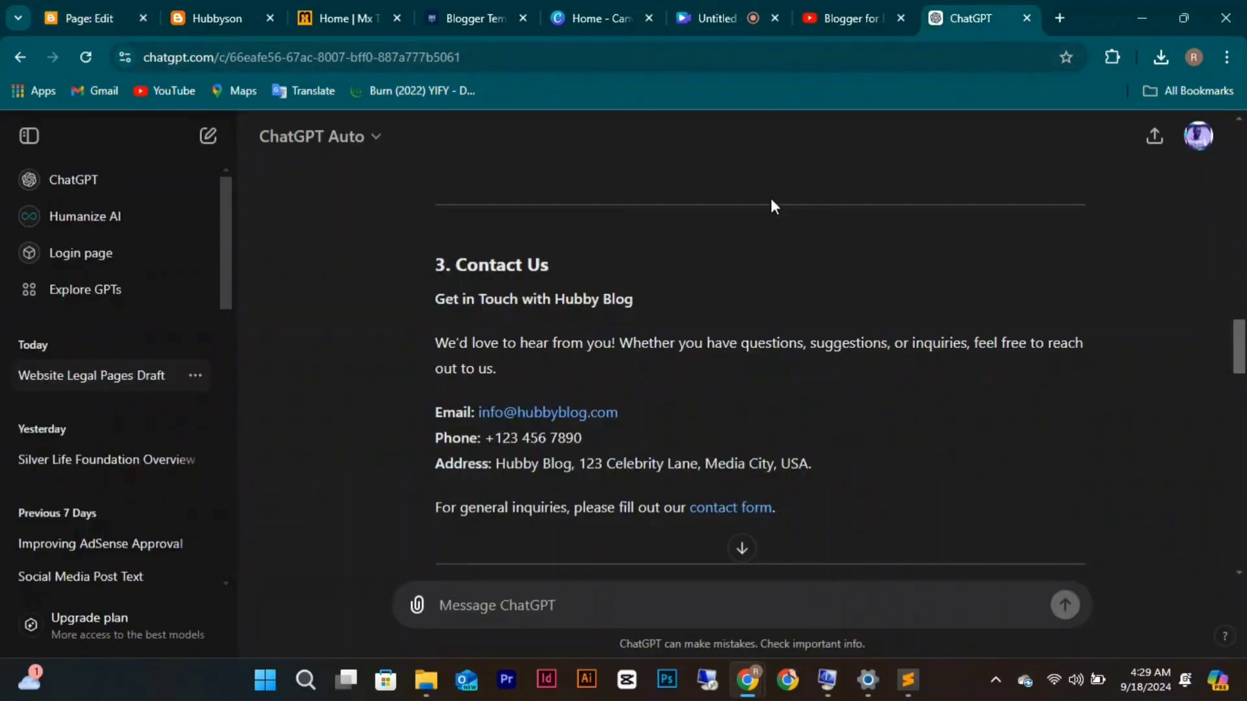
scroll(707, 296, down, 3)
scroll(704, 289, up, 15)
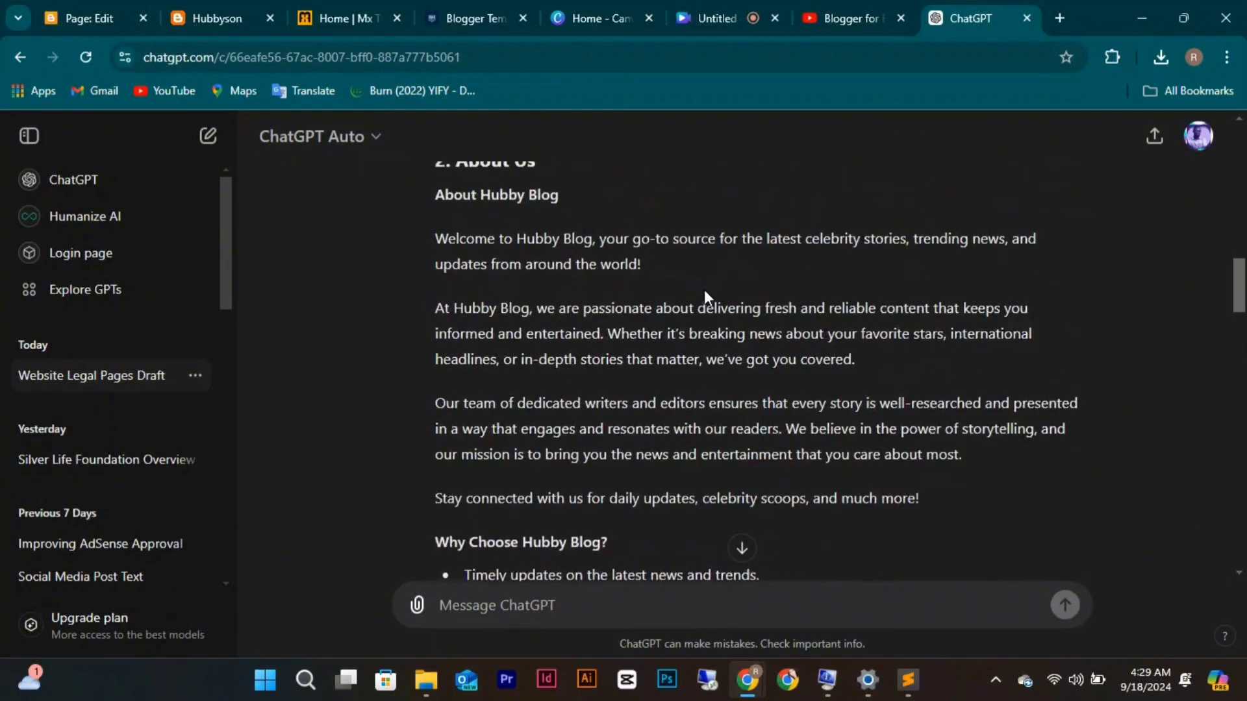
scroll(703, 295, up, 5)
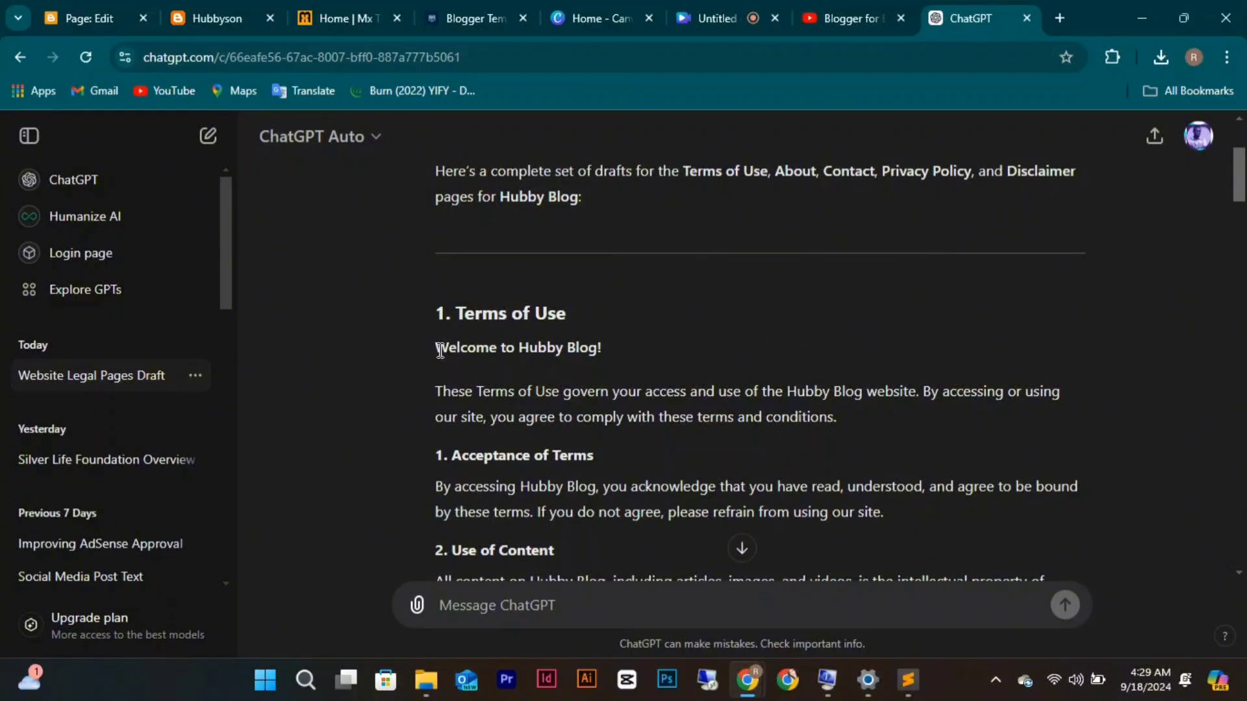
drag(441, 351, 815, 410)
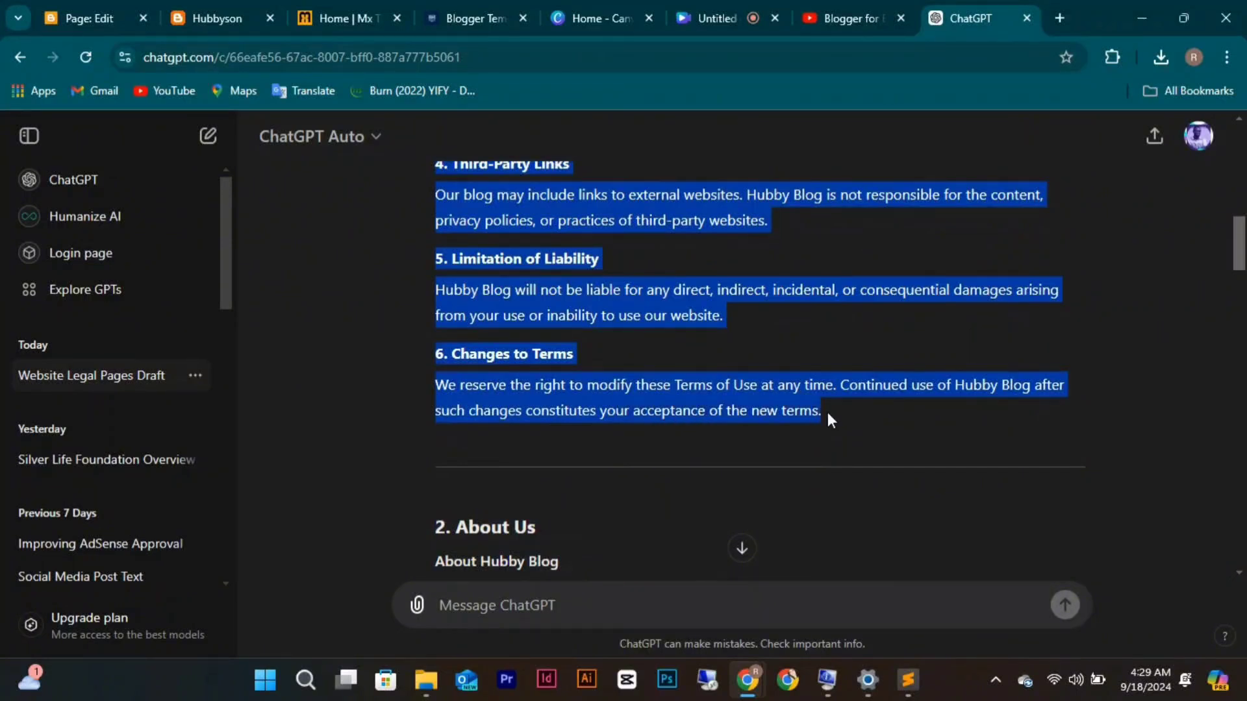
Paste the copied Terms of Use text into the new page's body.
click(83, 17)
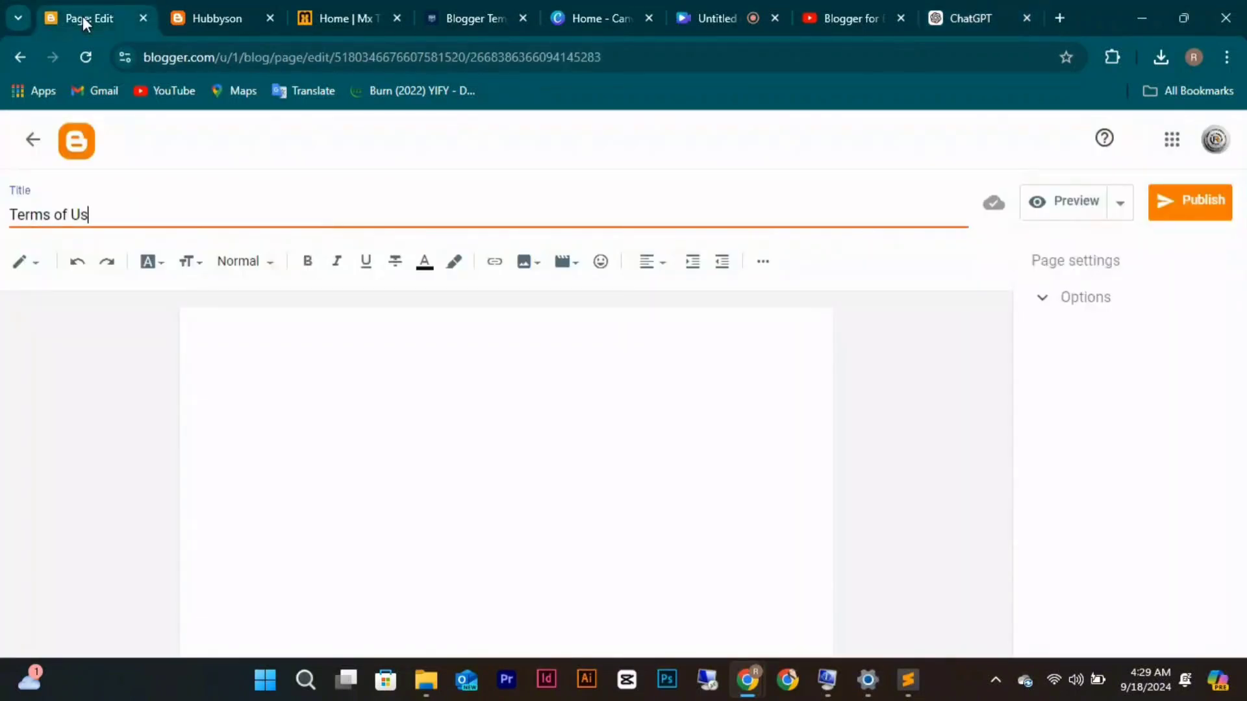
click(220, 344)
key(ctrl+v)
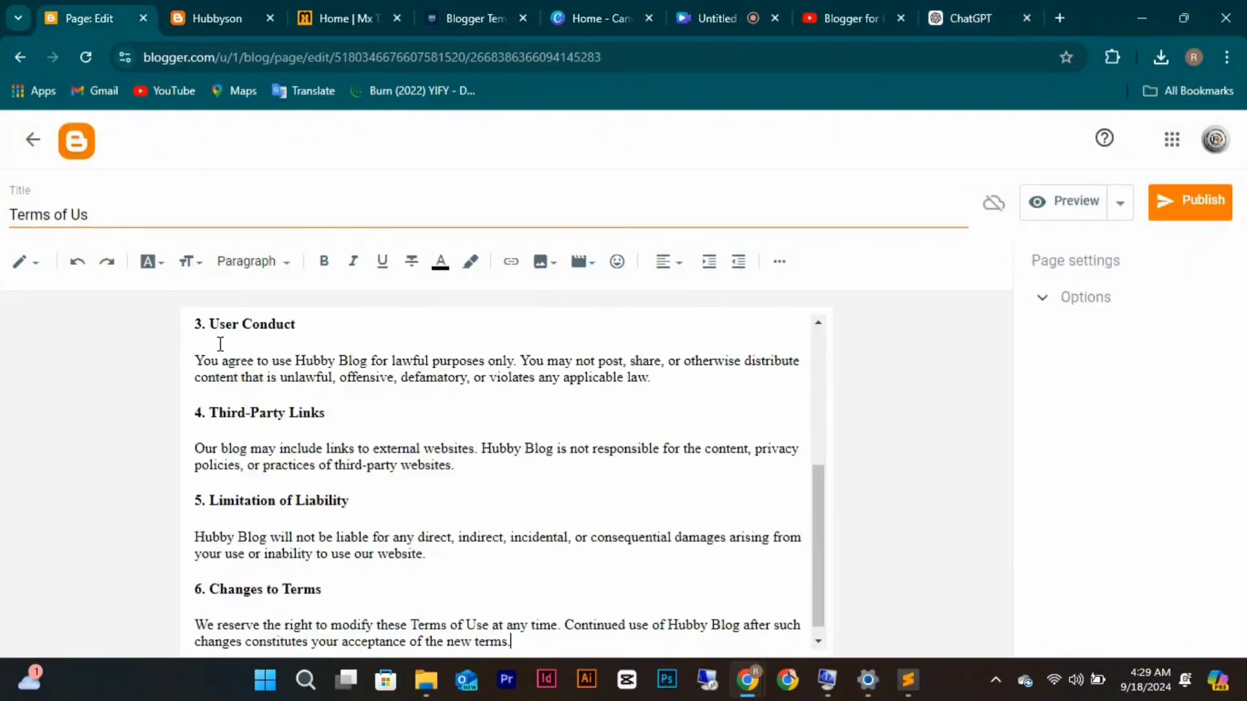
scroll(361, 351, up, 5)
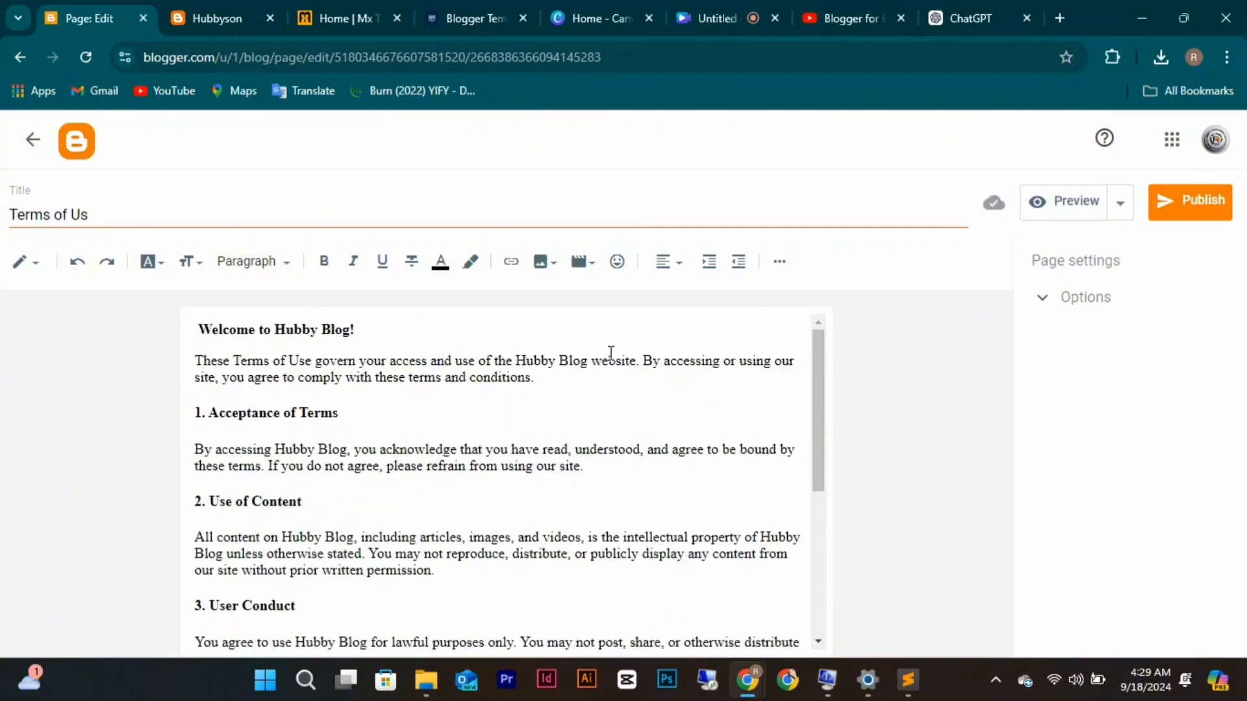
scroll(610, 352, down, 5)
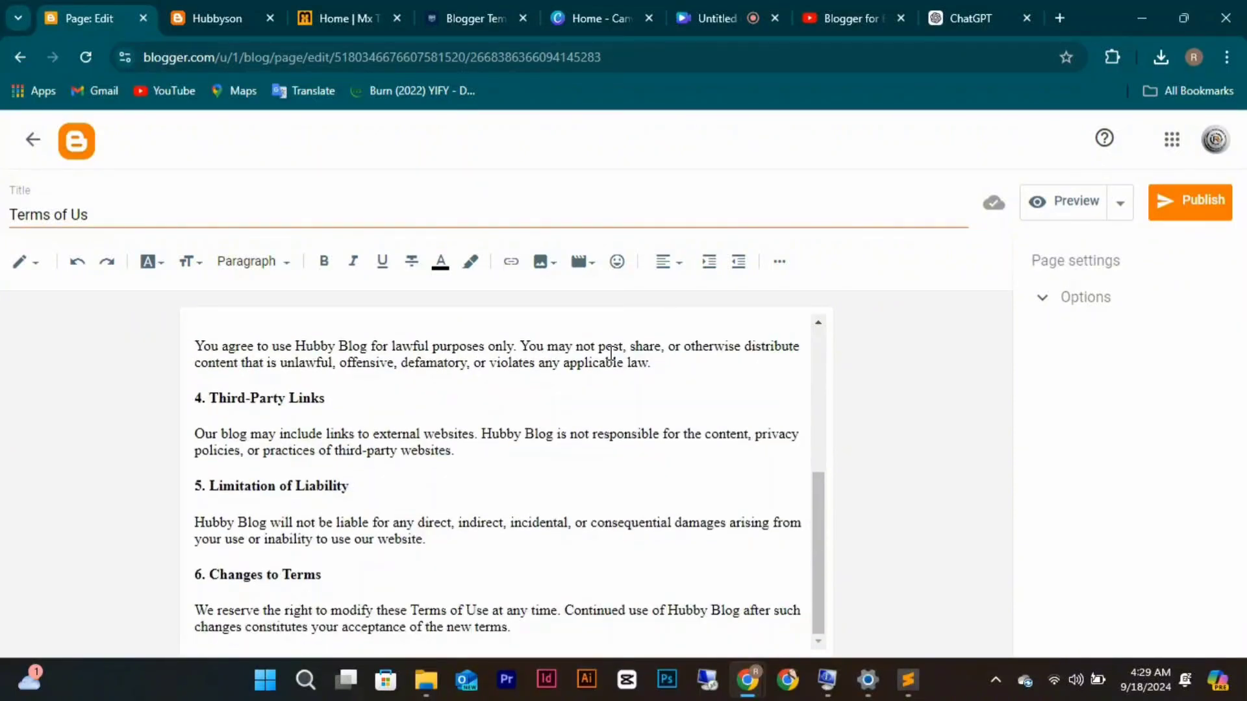
scroll(610, 352, up, 5)
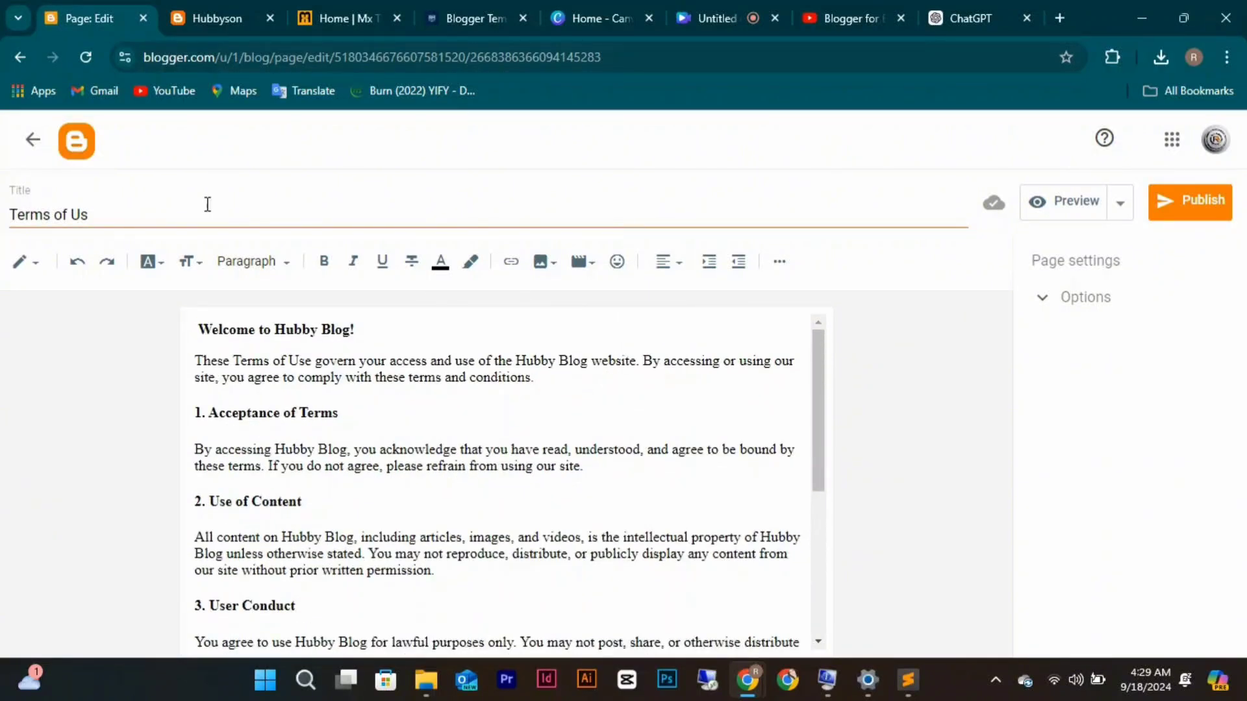
Correct the page title from 'Terms of Us' to 'Terms of Use'.
click(180, 212)
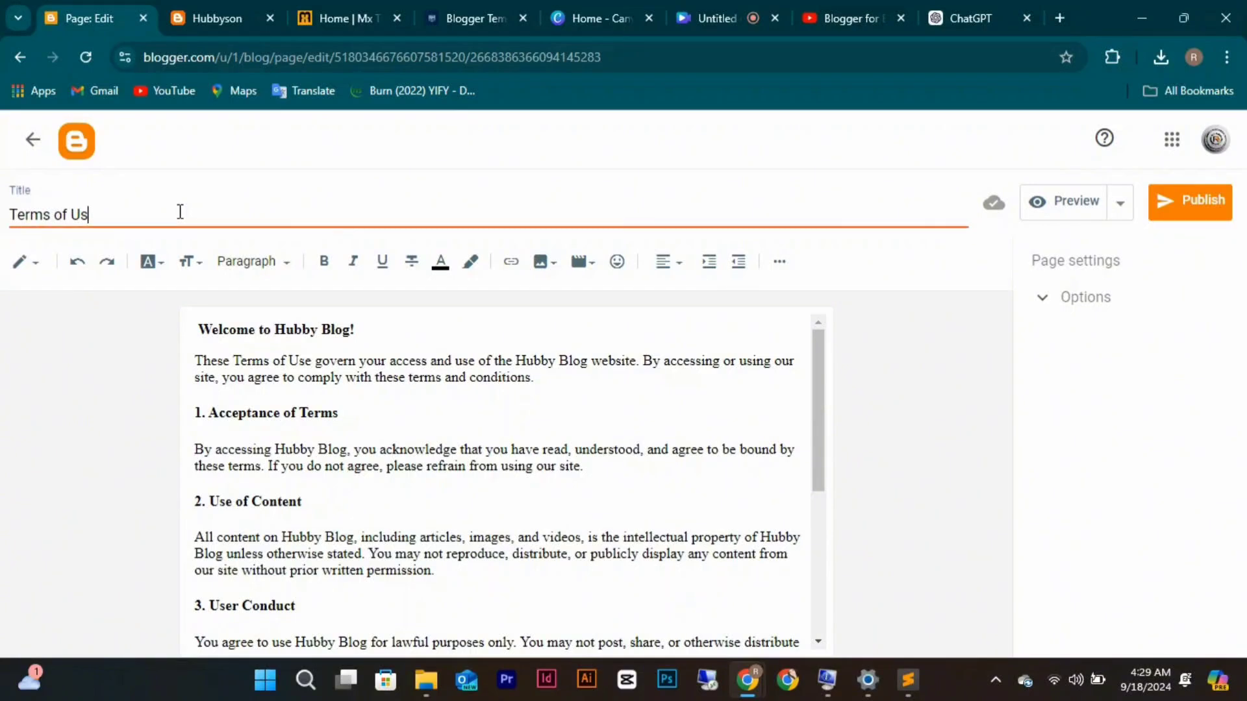
text(e)
click(589, 357)
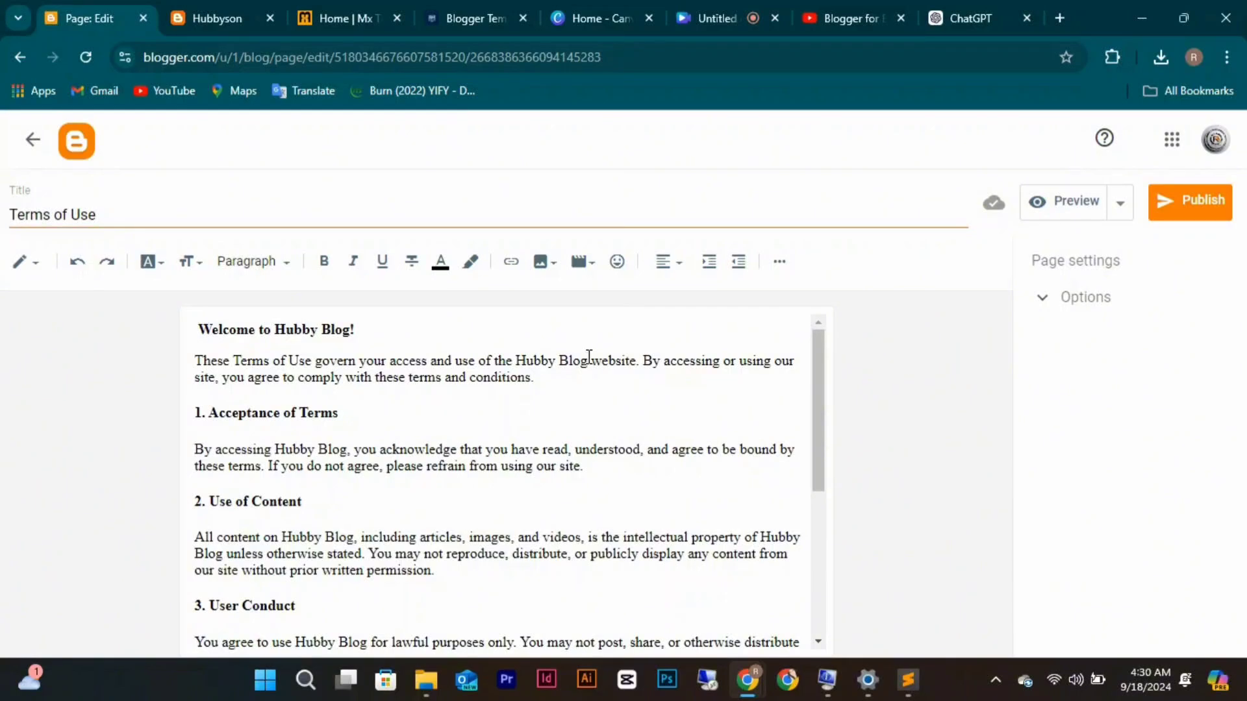
mouse_move(588, 359)
mouse_down()
mouse_move(520, 359)
mouse_move(589, 359)
mouse_up()
click(518, 359)
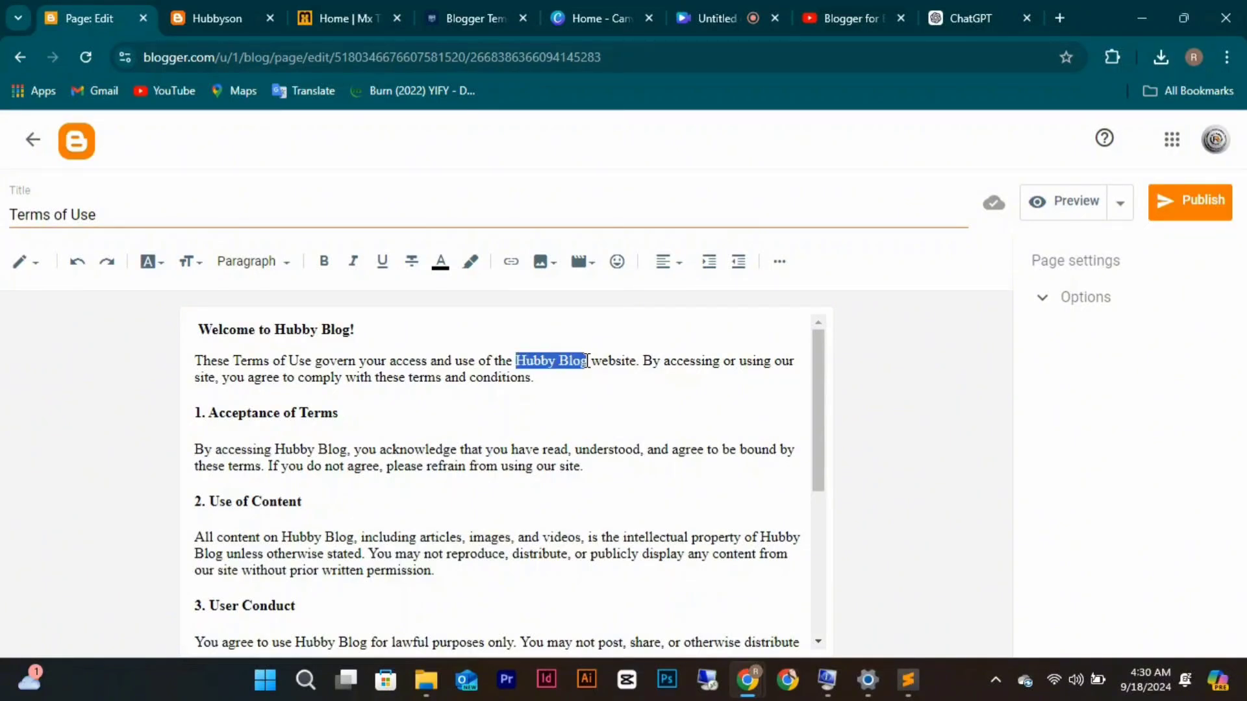
click(507, 265)
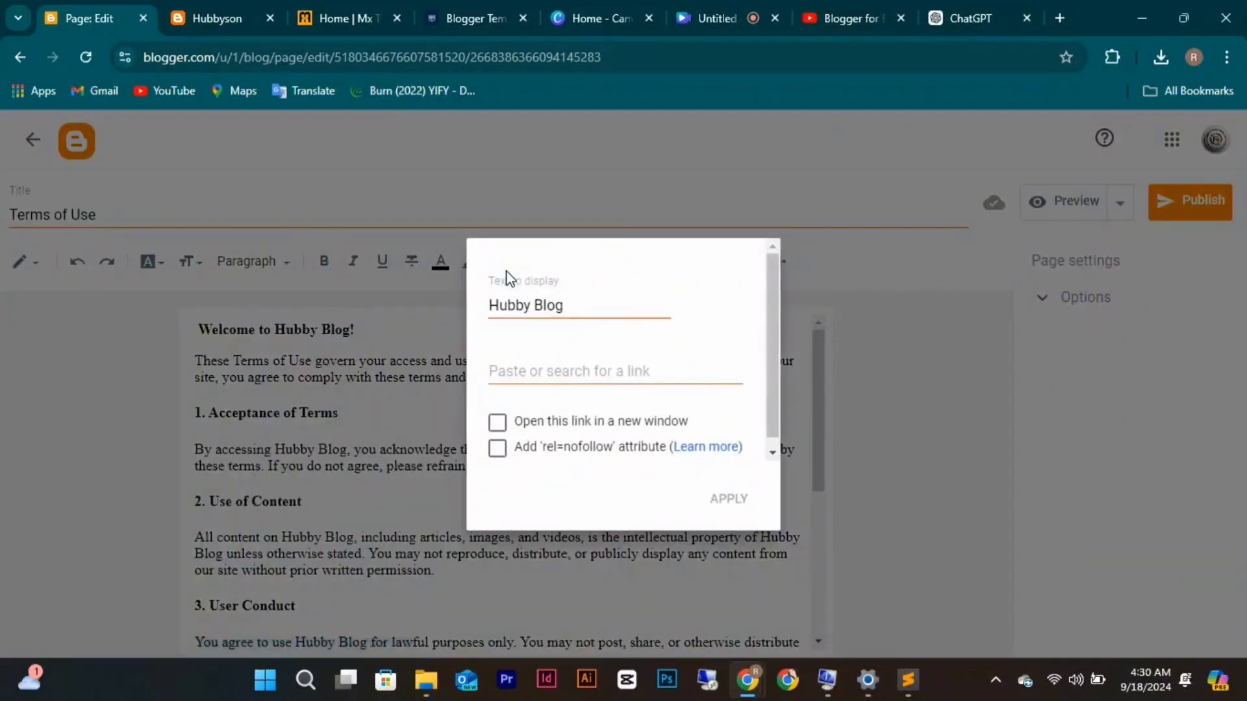
click(518, 367)
text(ht)
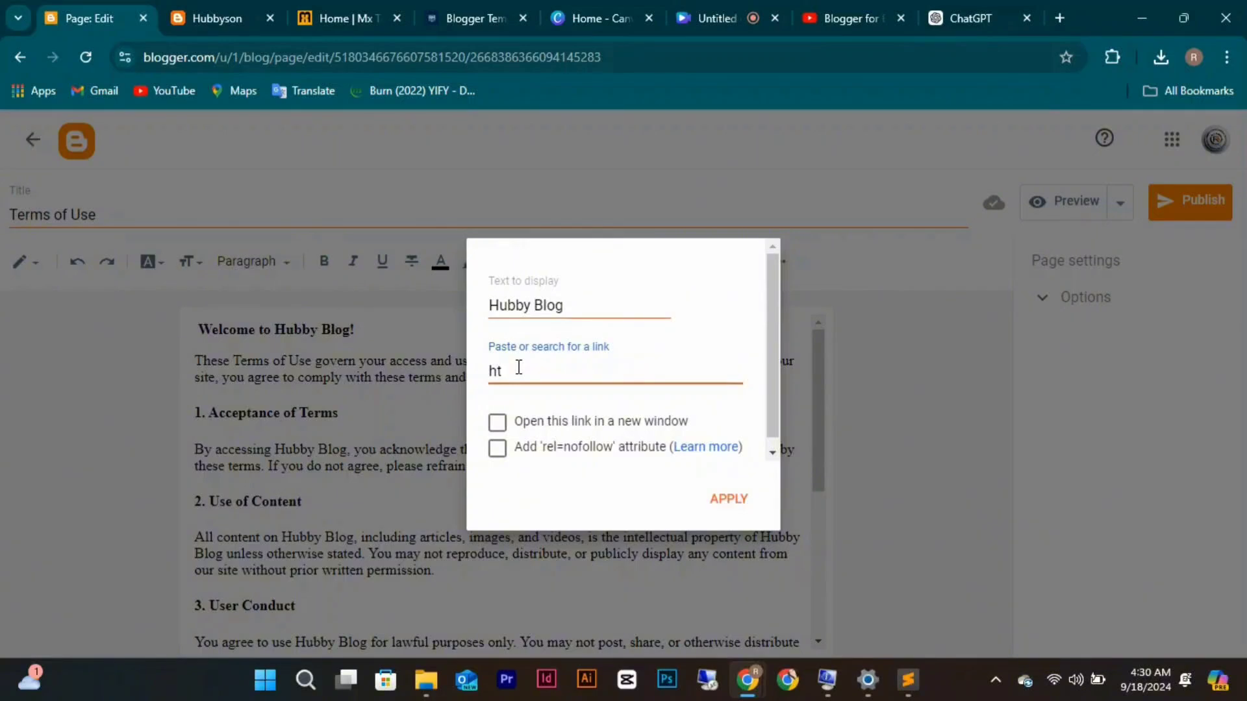
text(pp)
click(232, 18)
click(250, 50)
key(ctrl+c)
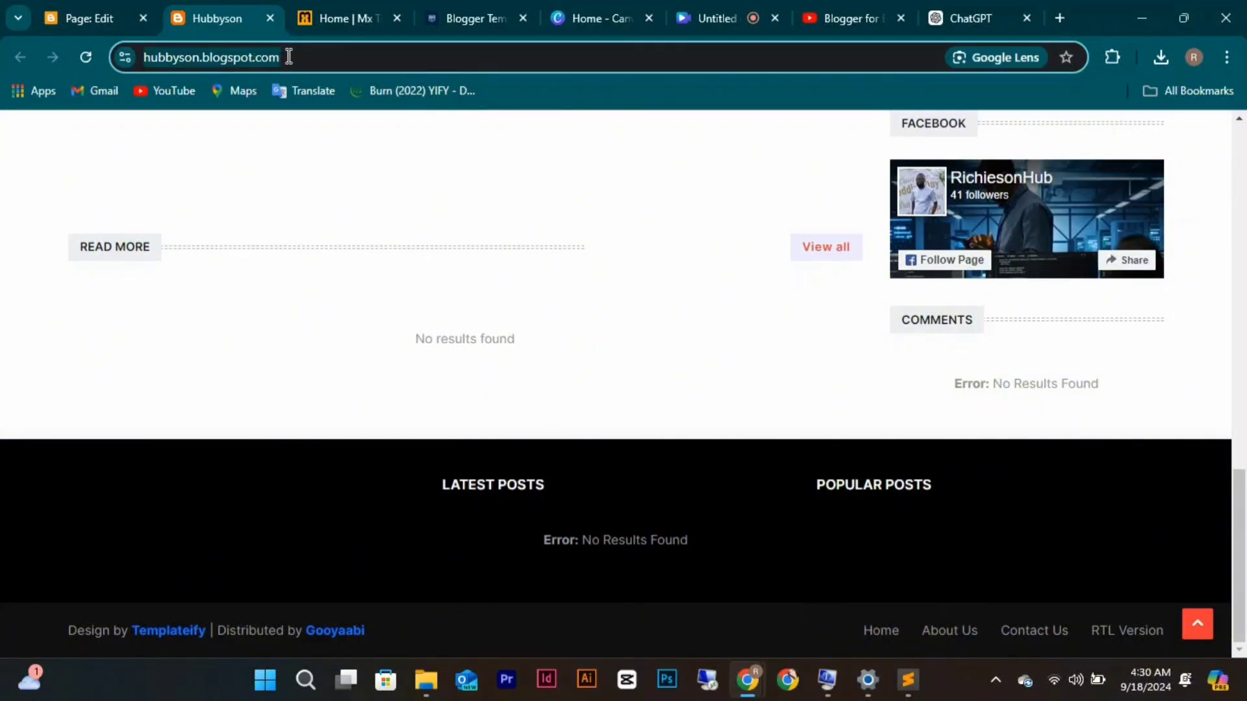
click(127, 23)
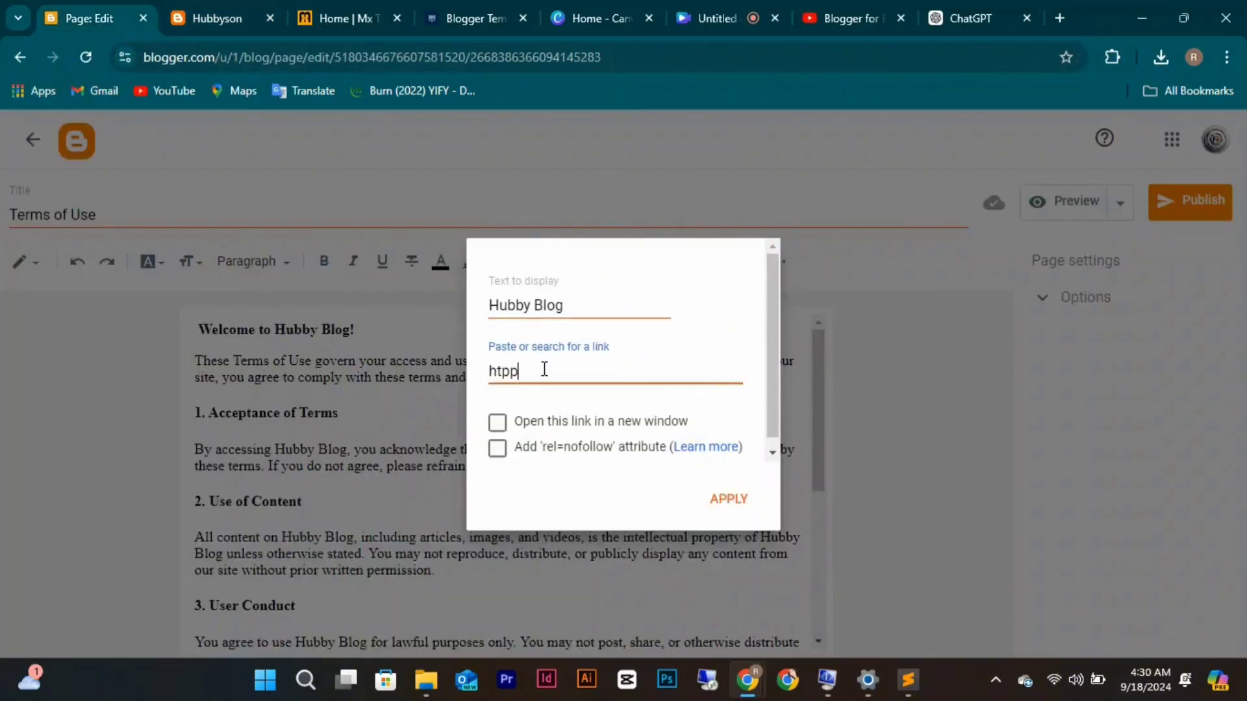
key(BackSpace)
key(BackSpace)
key(BackSpace)
key(BackSpace)
key(ctrl+v)
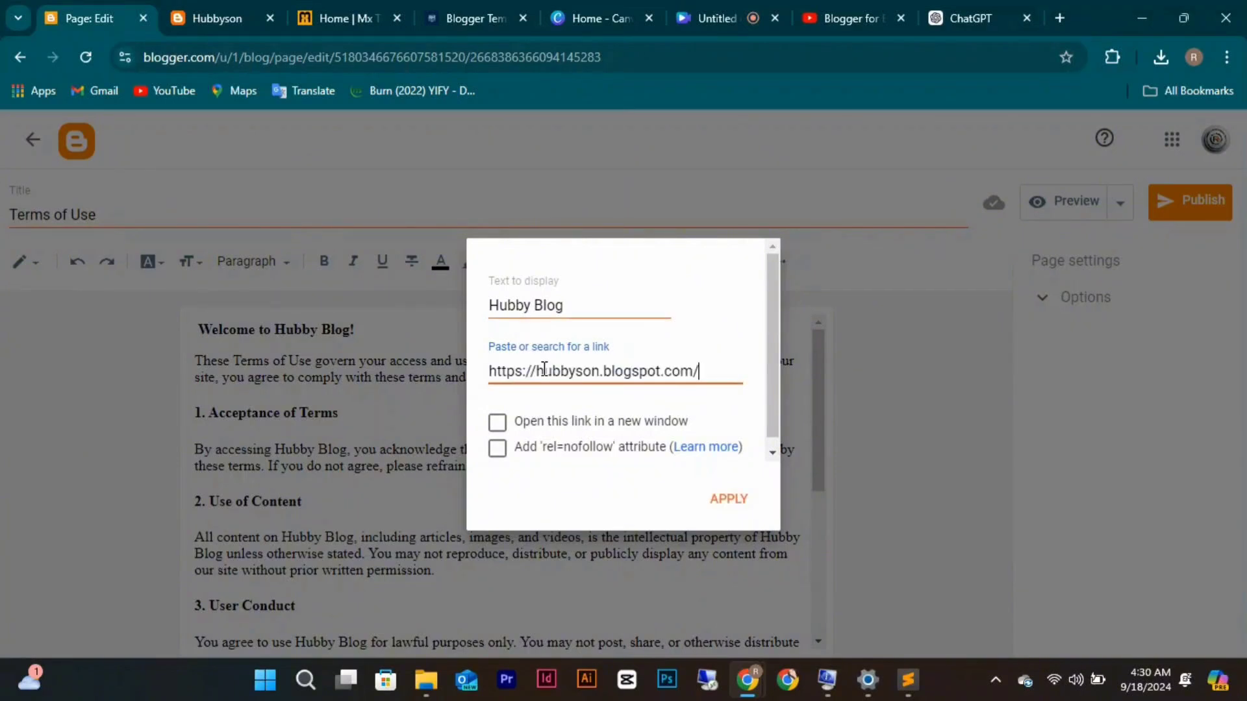
click(498, 423)
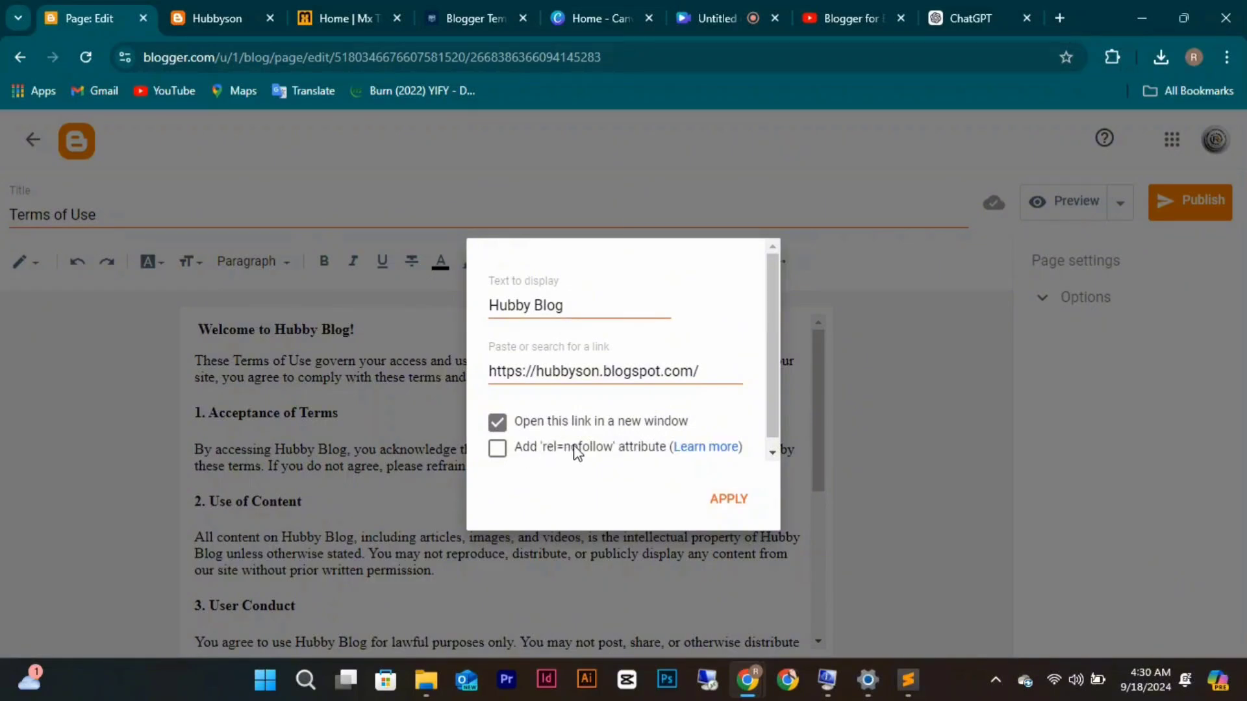
click(741, 501)
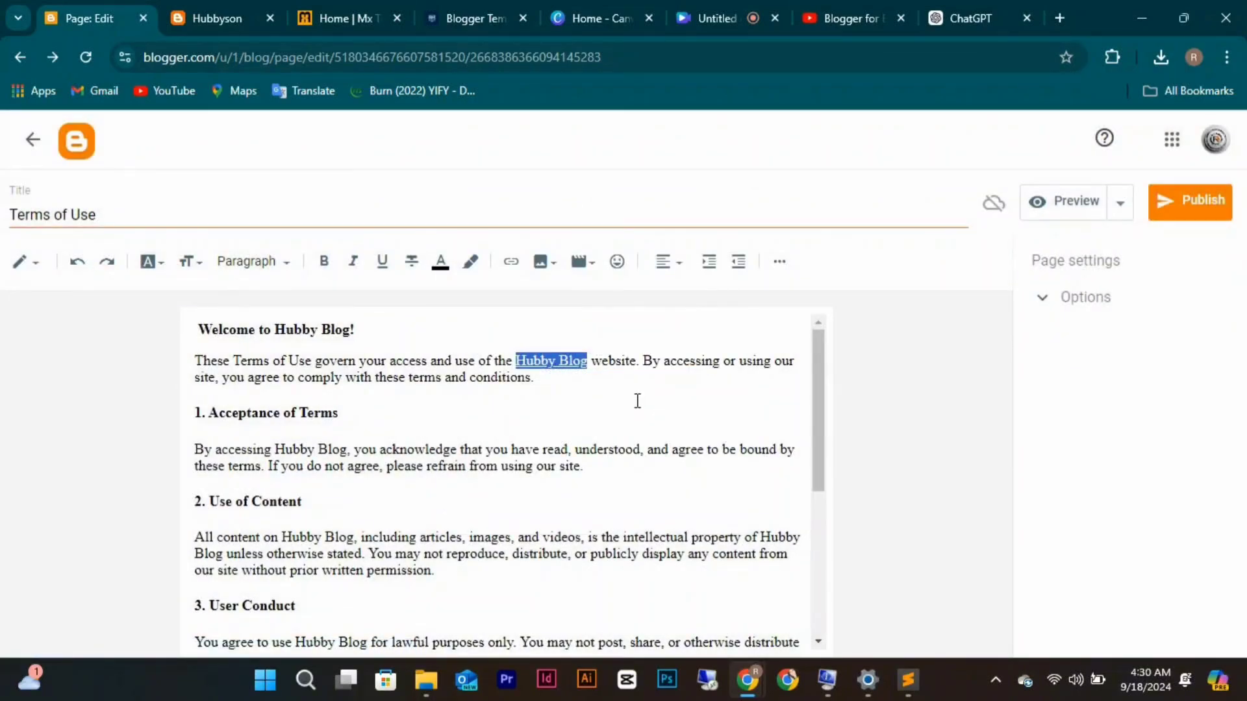
click(552, 361)
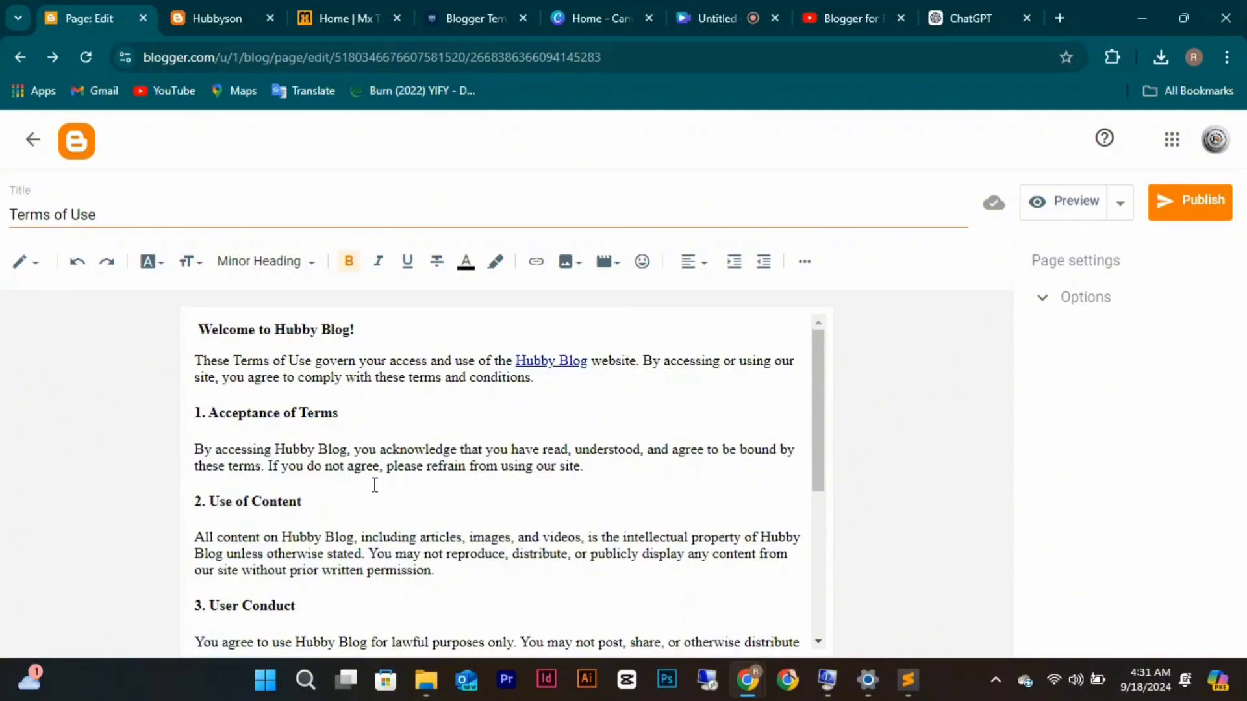
Append 'Powered By Richieson hub' after the final sentence 'new terms.'.
scroll(375, 485, down, 5)
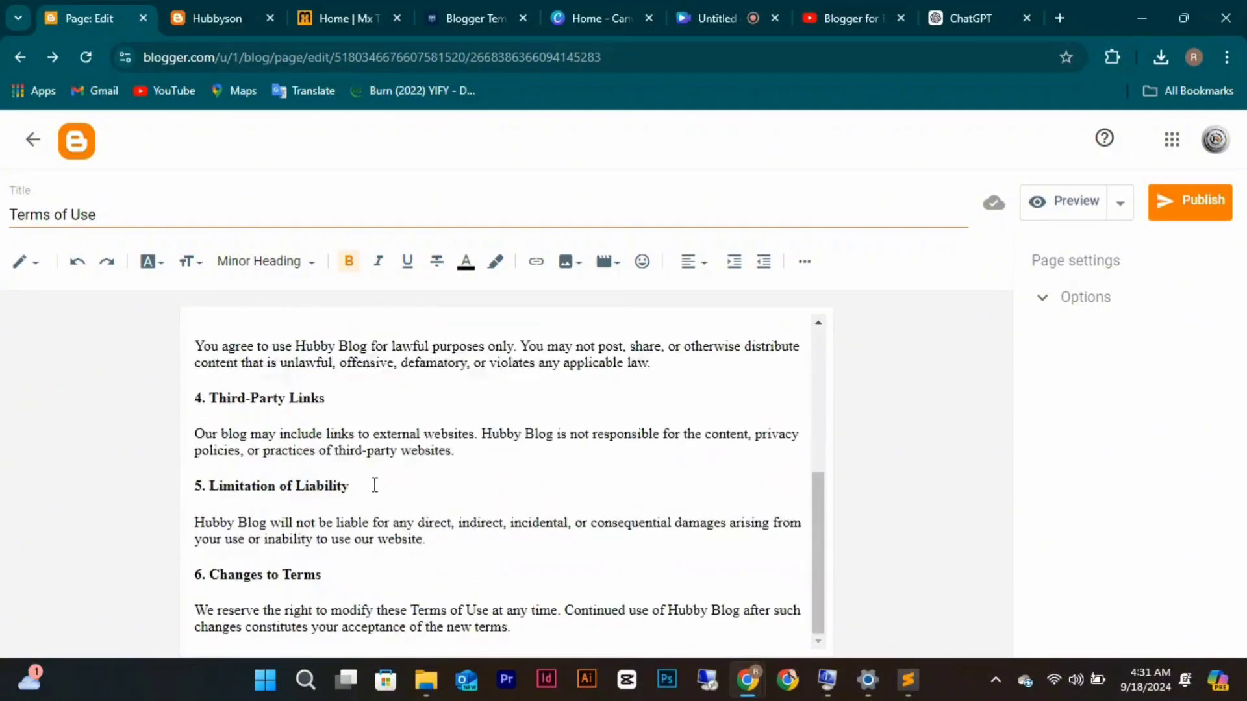
click(551, 625)
text(Powere)
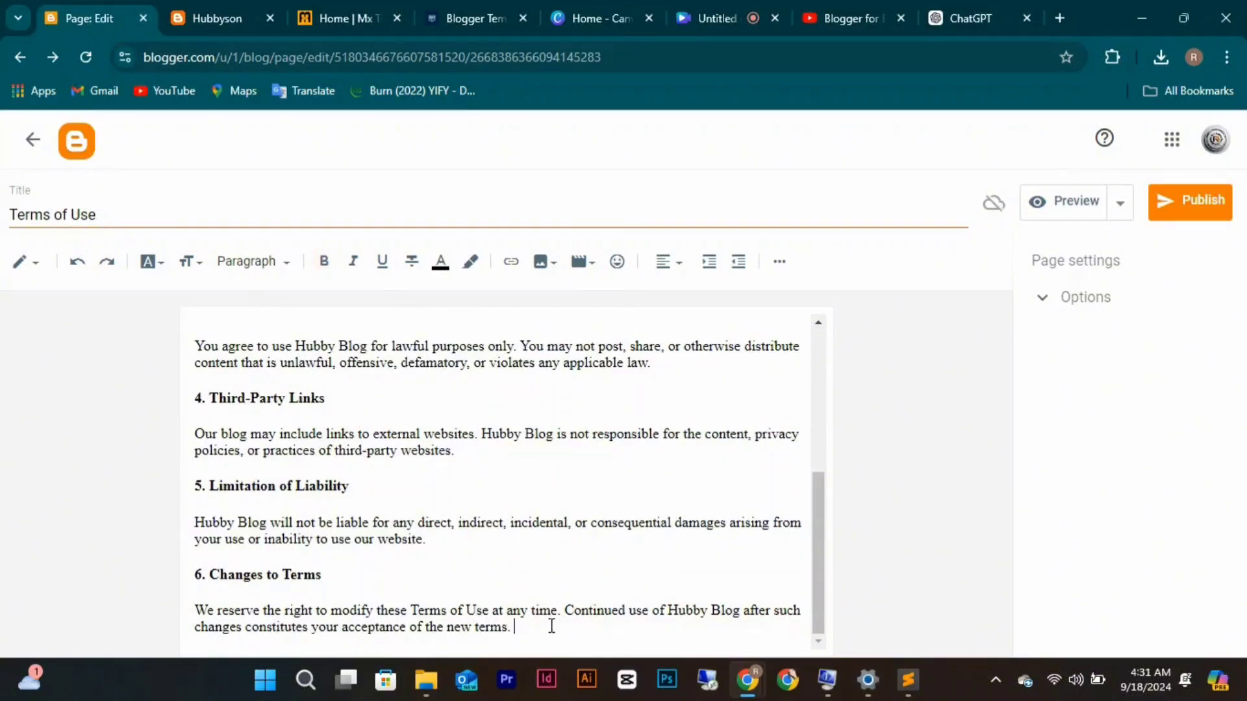
text(d By Richieson hub)
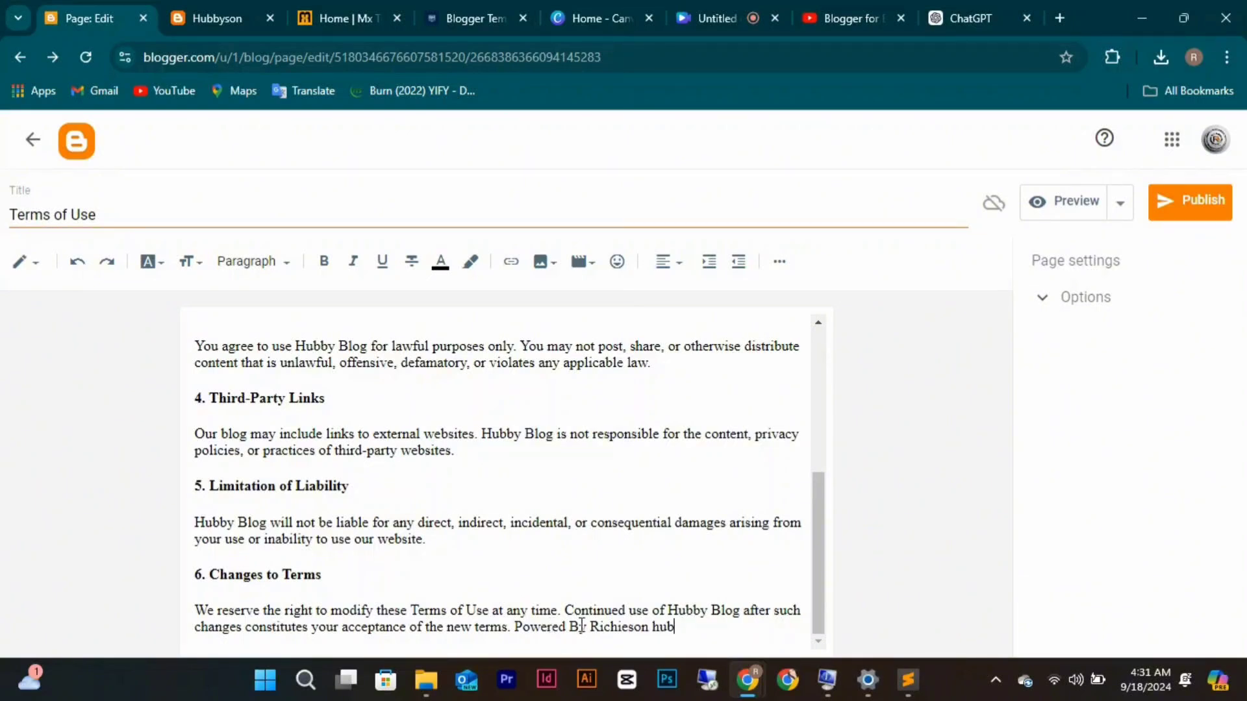
Select 'Richieson hub' and copy the richiesonhub.com article's web address.
drag(589, 626, 674, 633)
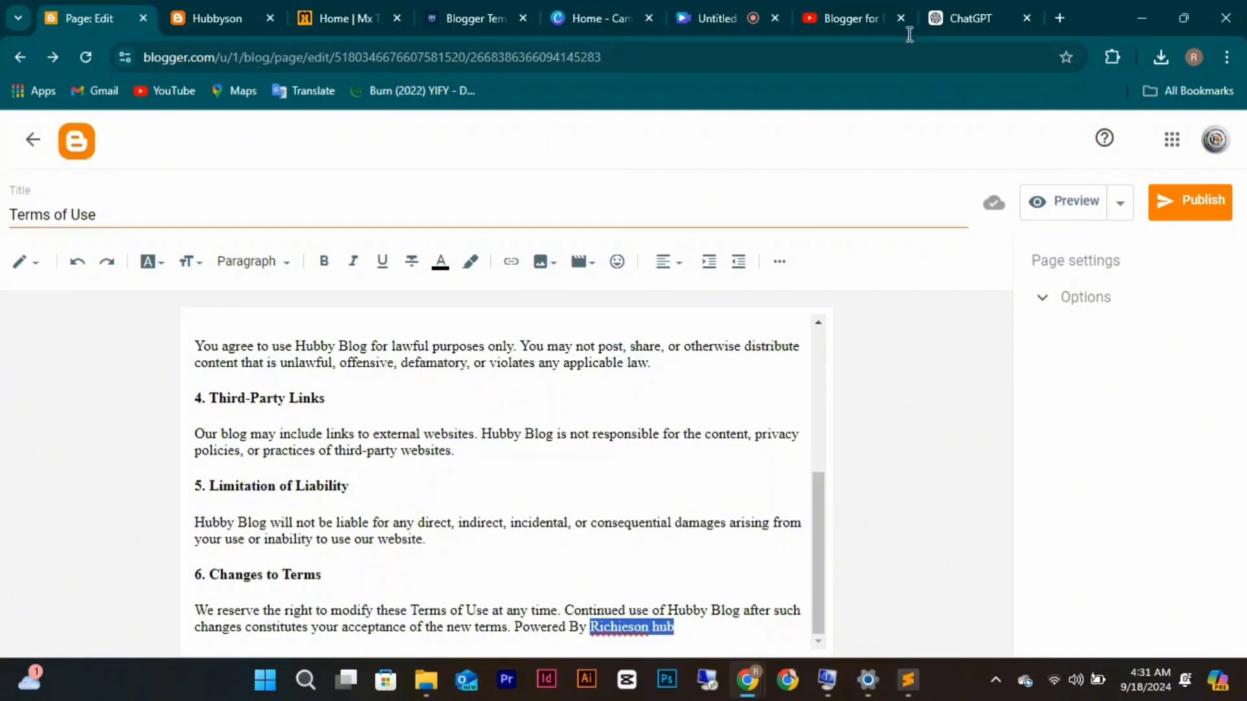
click(469, 23)
click(476, 54)
key(ctrl+c)
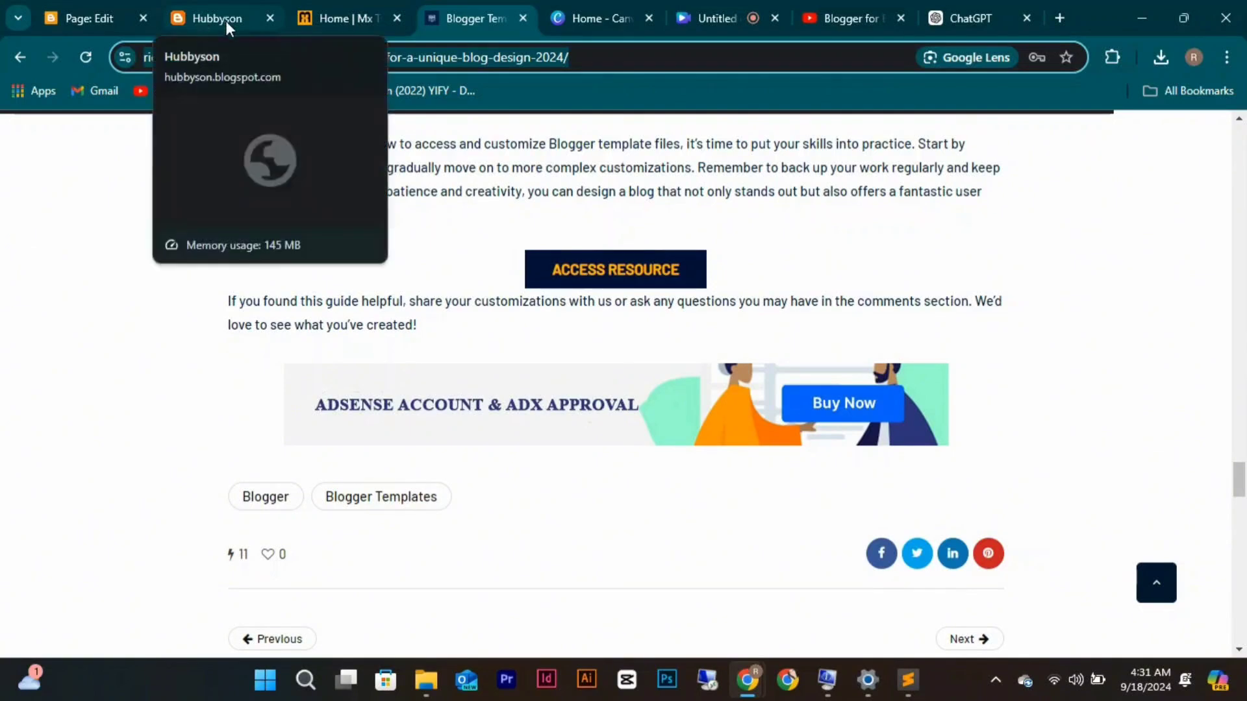
click(87, 18)
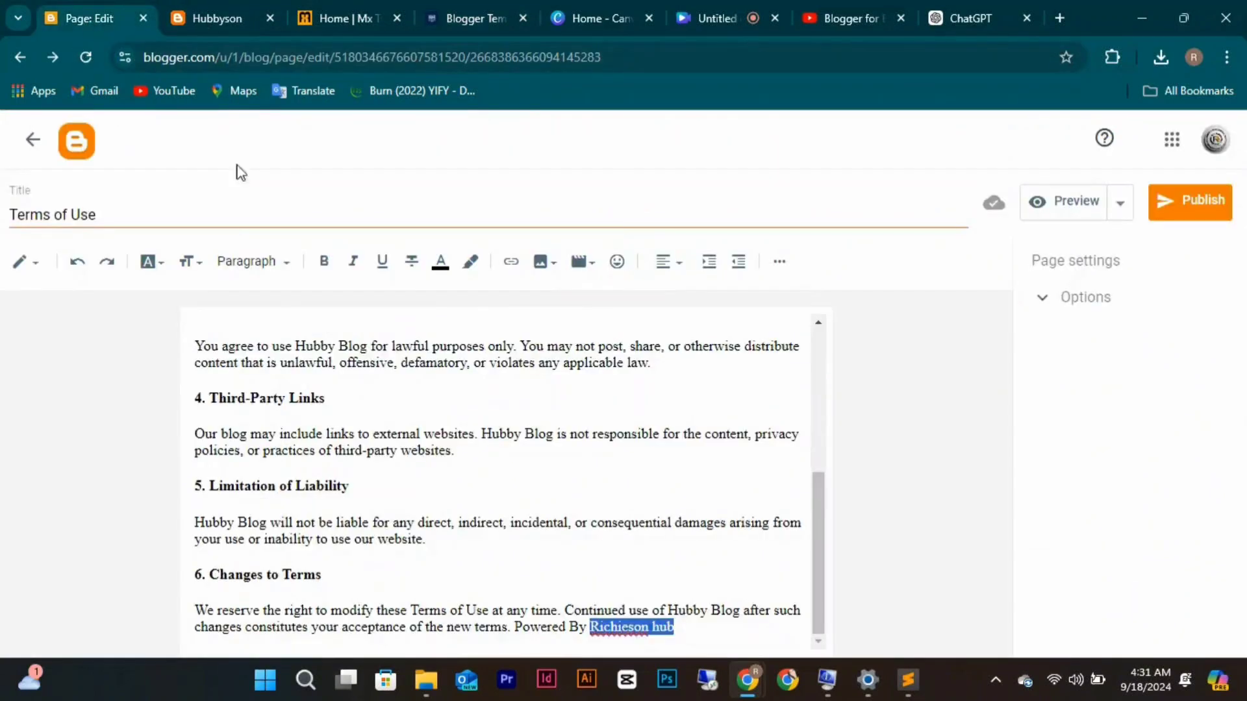
Link 'Richieson hub' to the copied richiesonhub.com article URL, opening in a new window.
click(516, 262)
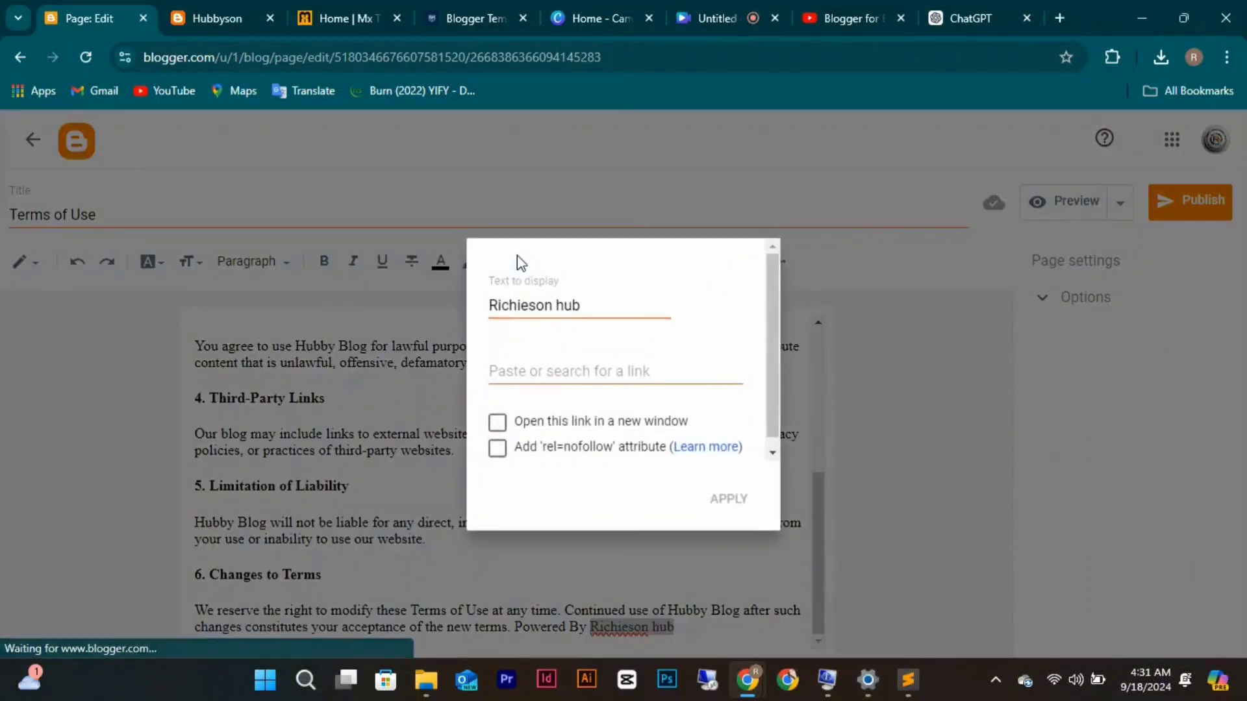
click(534, 371)
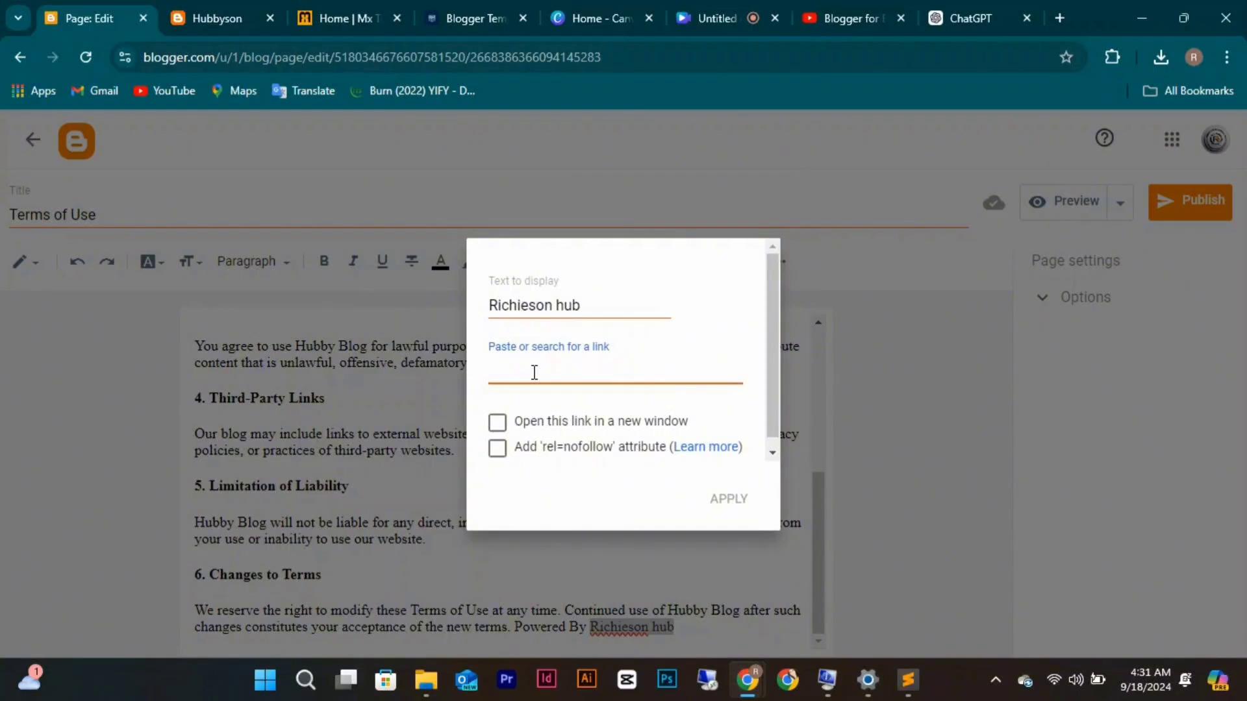
text(site:)
key(ctrl+v)
click(650, 427)
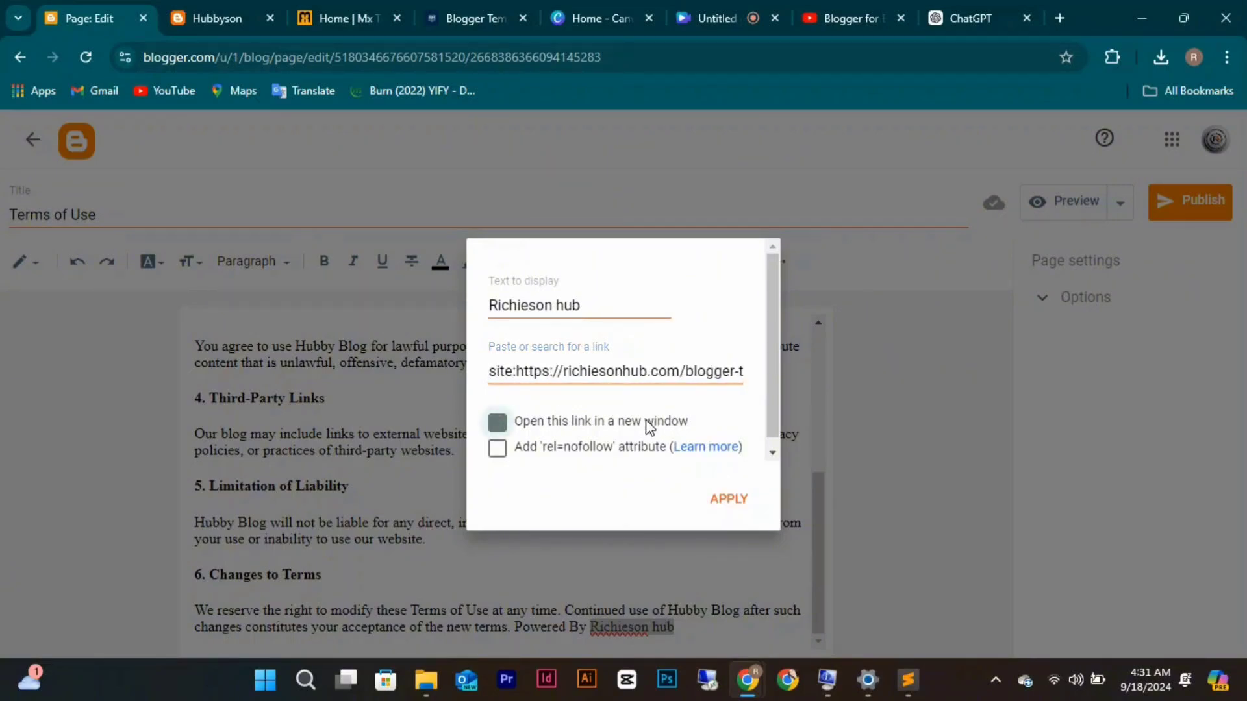
click(727, 498)
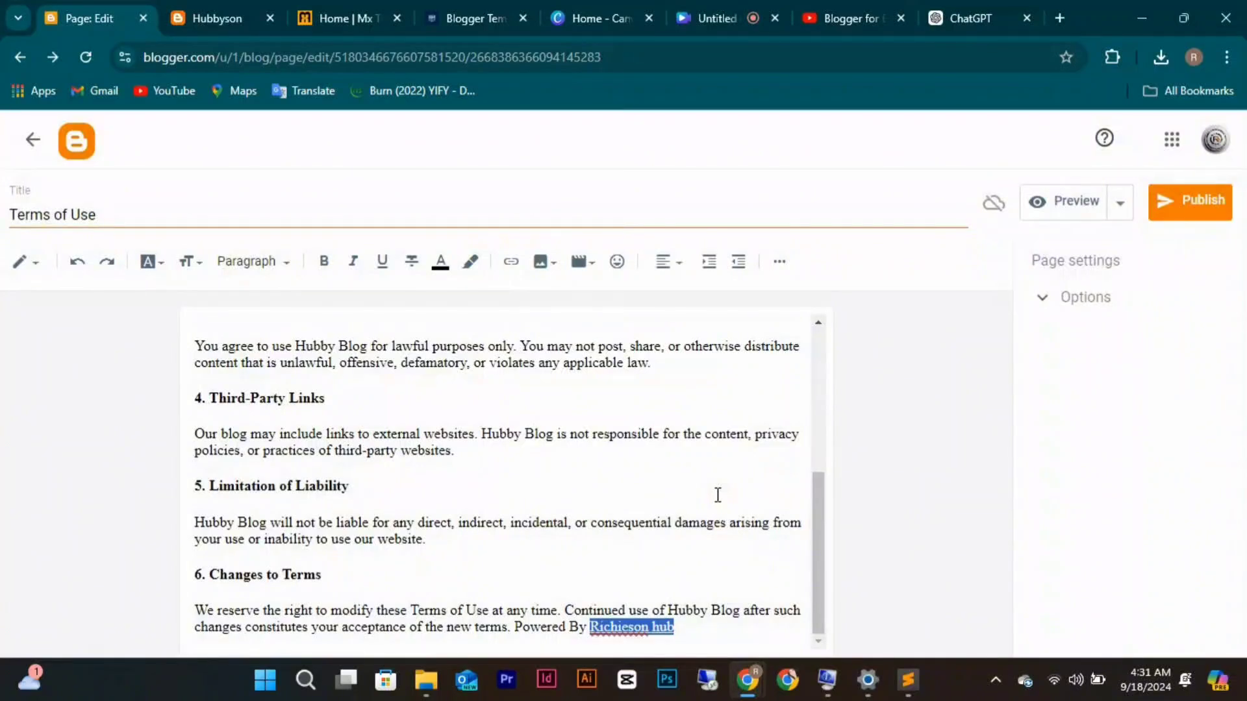
click(788, 606)
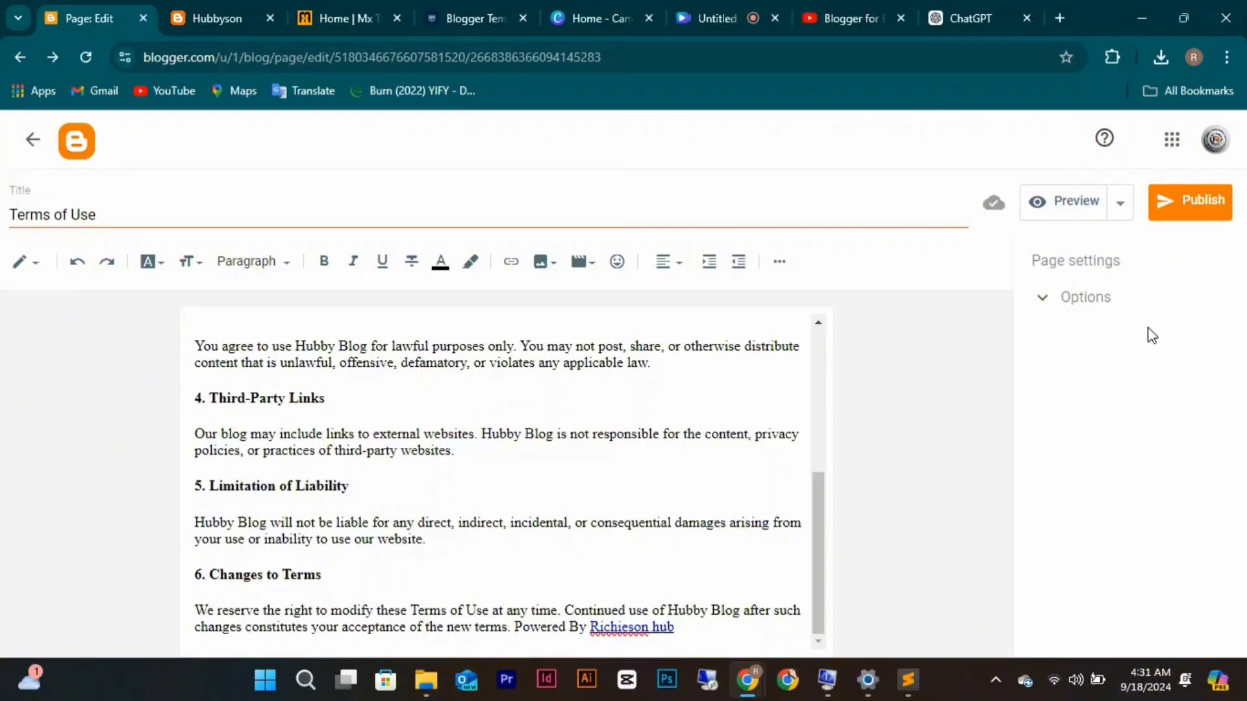
Publish the Terms of Use page and confirm it in the Publish page dialog.
click(1209, 208)
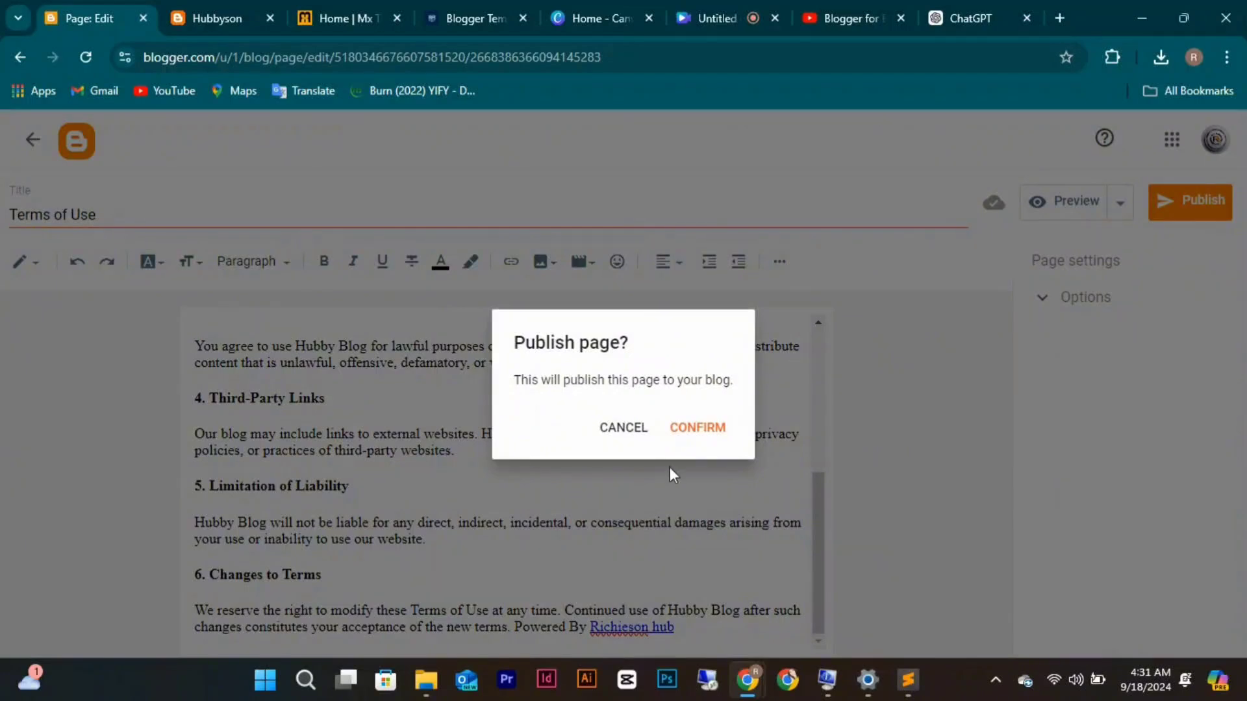
click(697, 428)
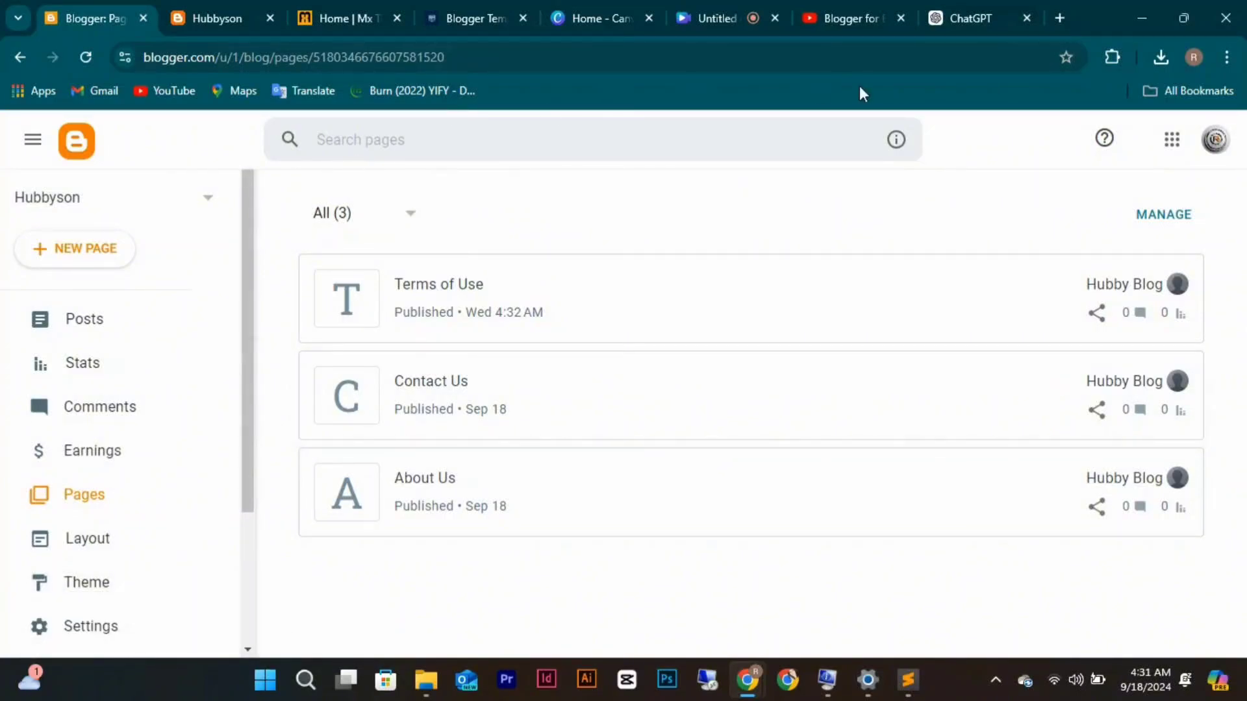
Find the Privacy Policy draft in the ChatGPT legal-pages conversation.
click(988, 14)
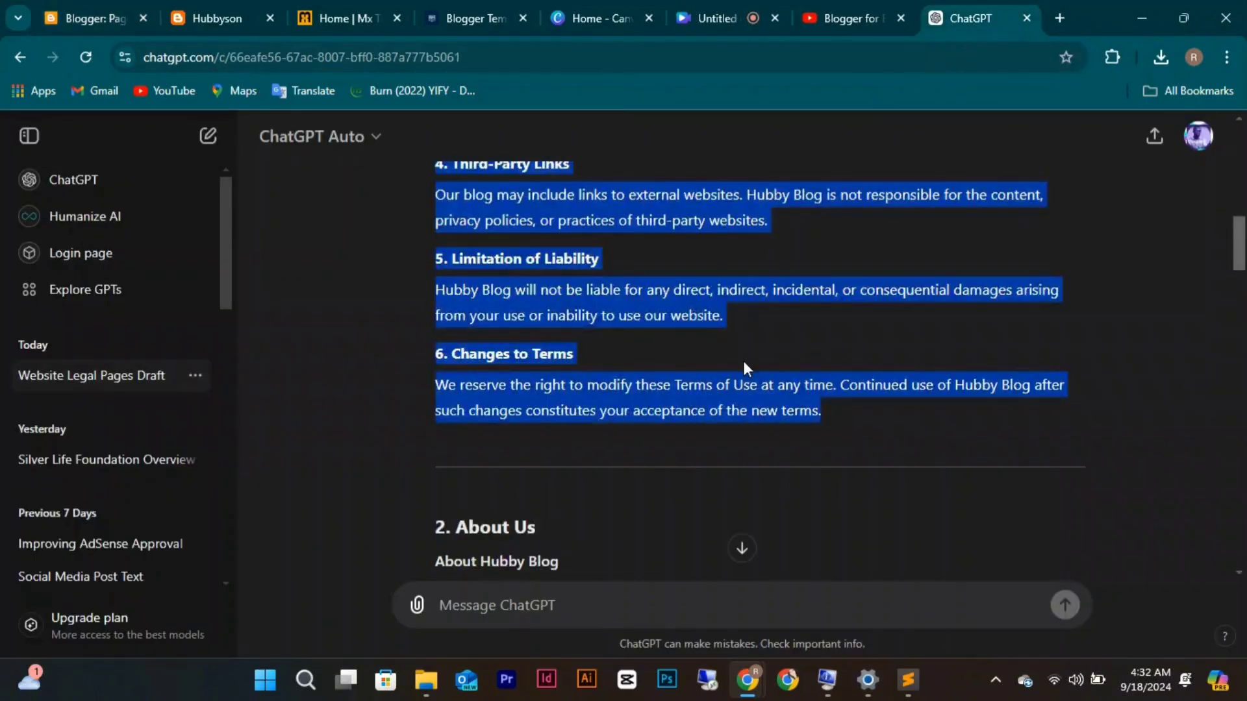
scroll(743, 361, down, 15)
scroll(743, 360, up, 5)
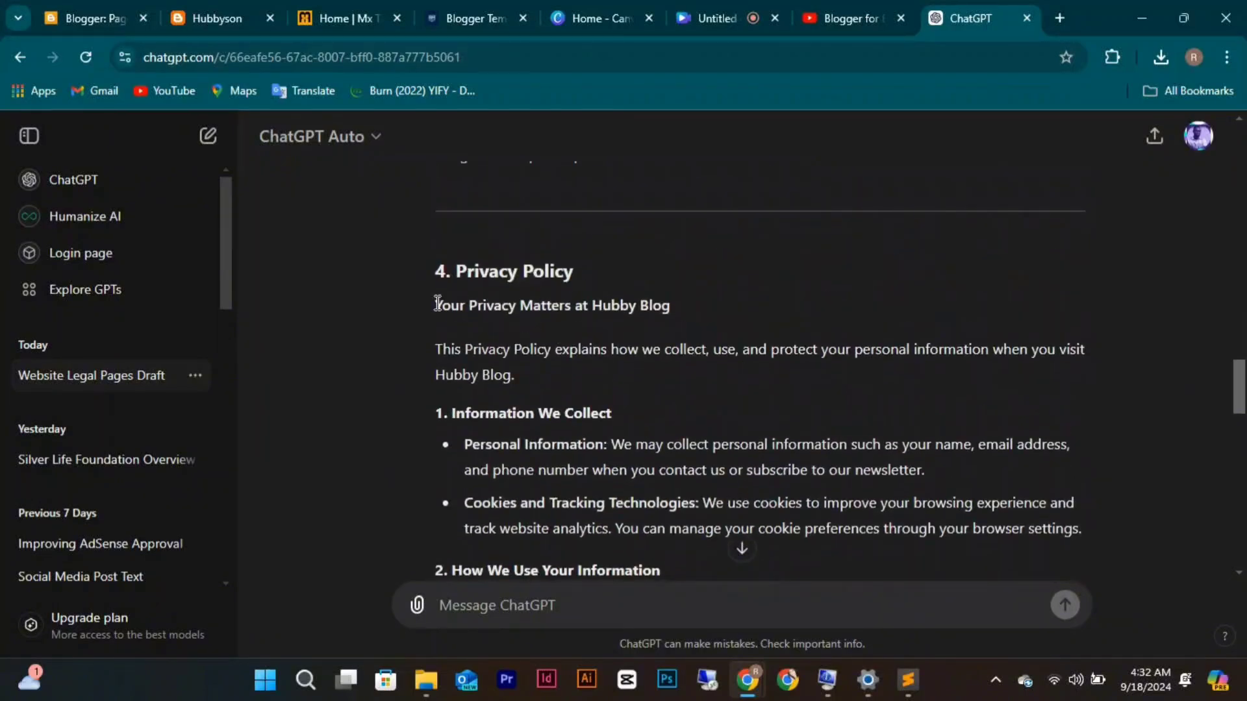
drag(437, 303, 637, 299)
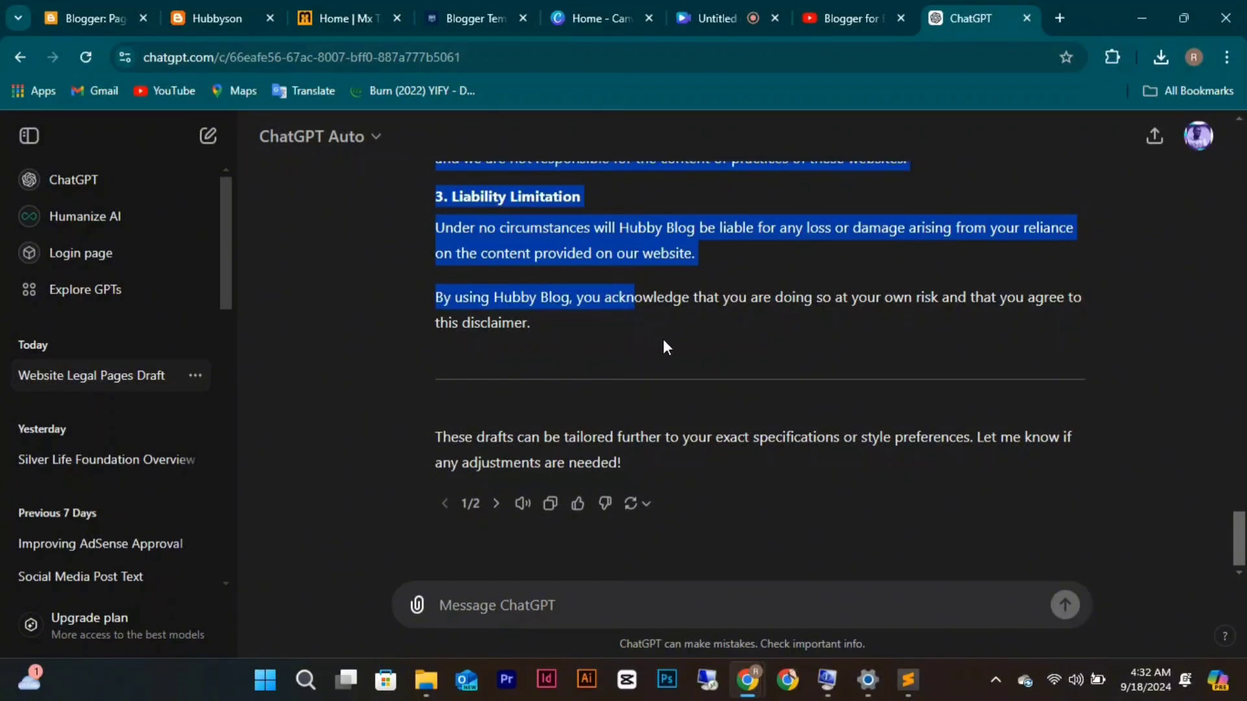
click(736, 340)
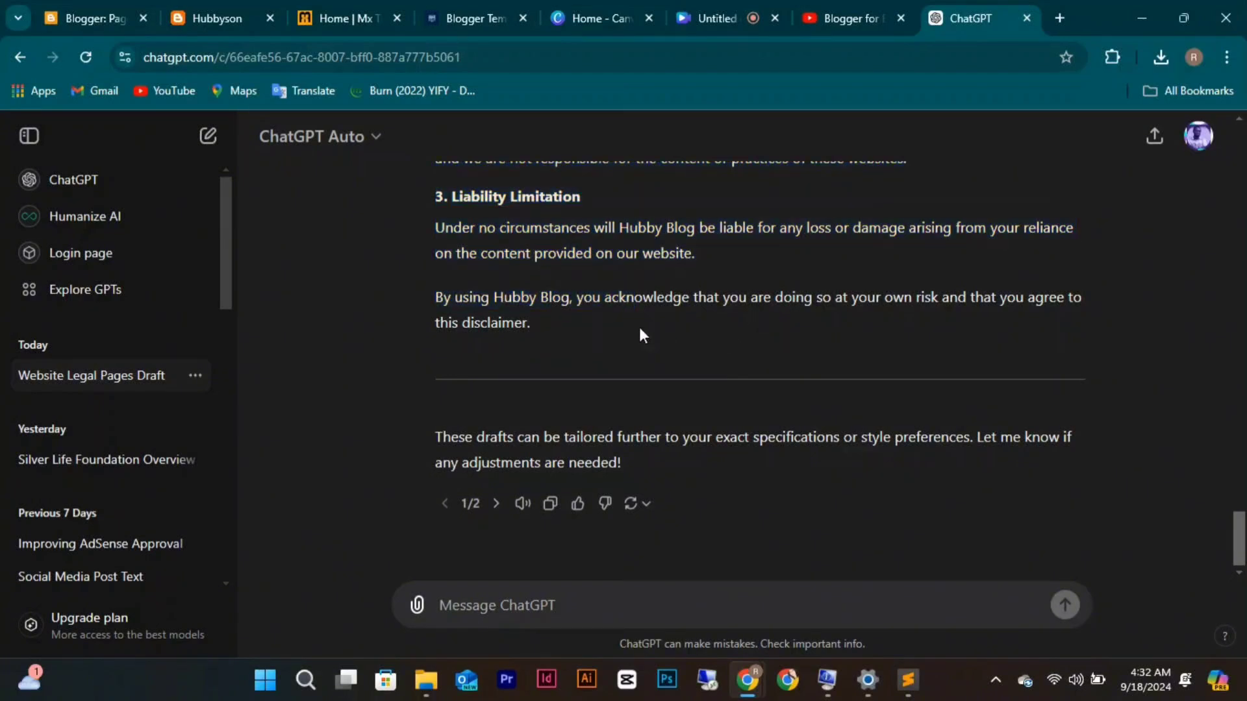
drag(551, 324, 474, 228)
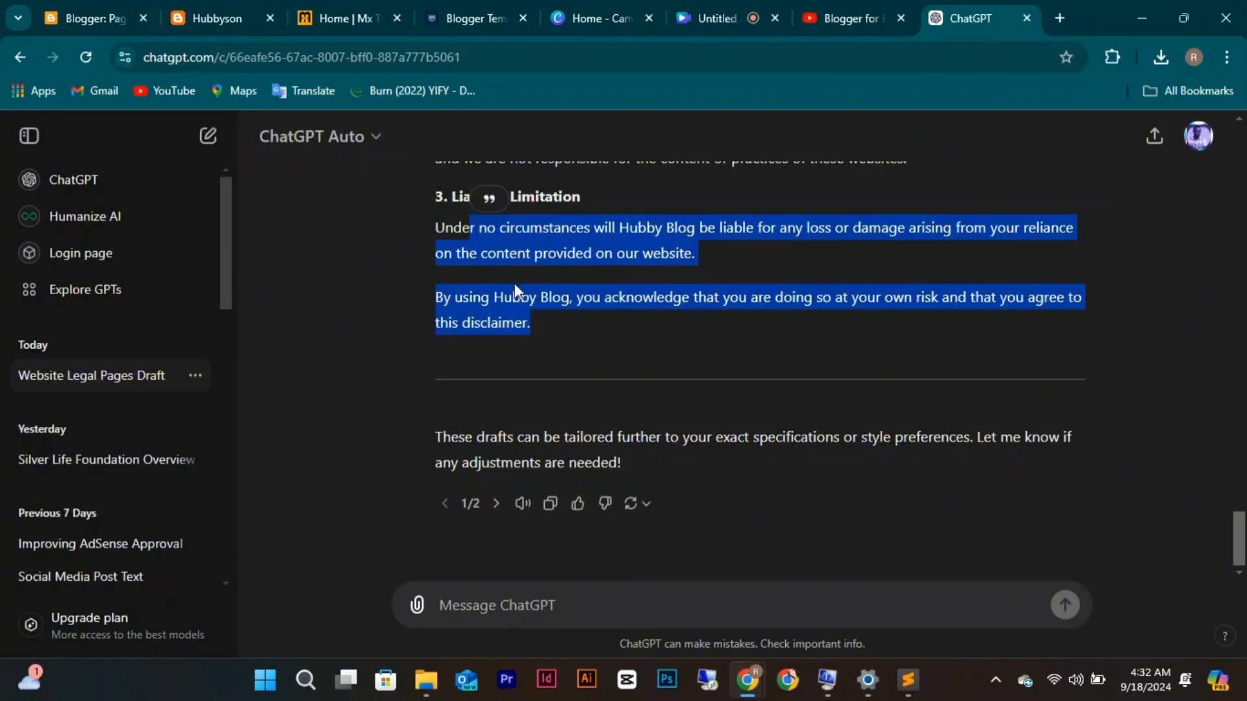
click(492, 274)
scroll(493, 275, up, 6)
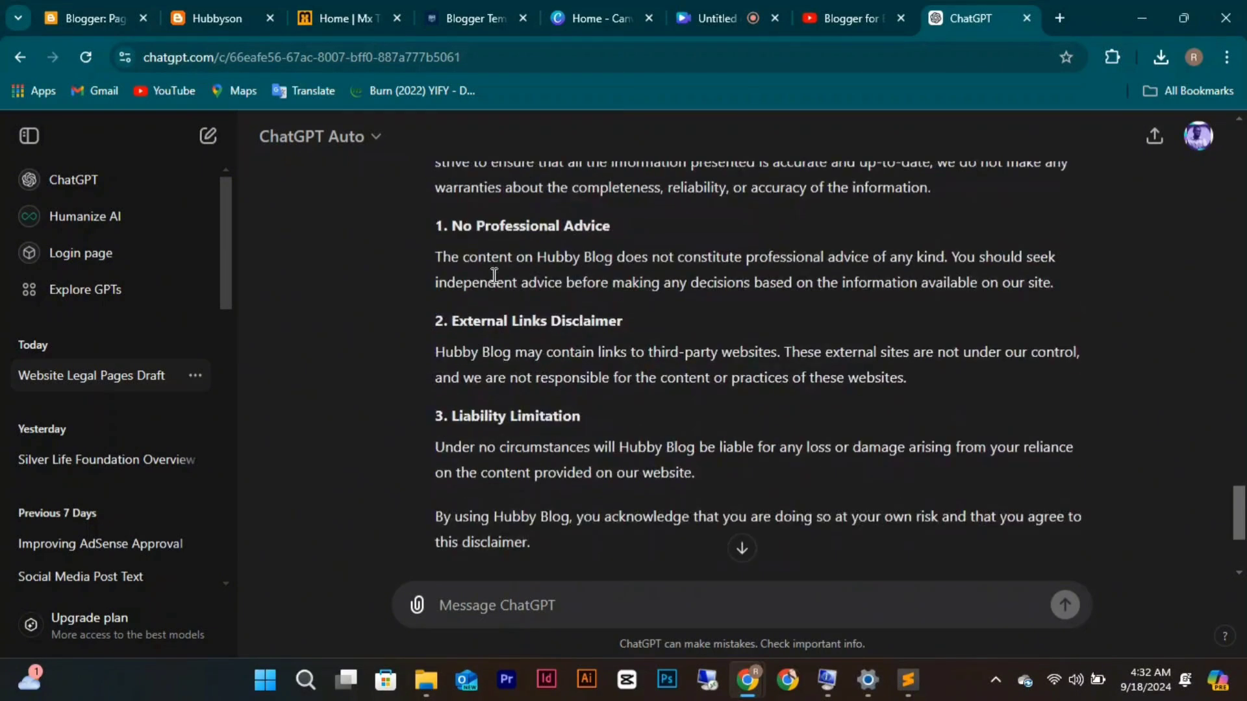
scroll(493, 276, up, 2)
scroll(494, 278, up, 5)
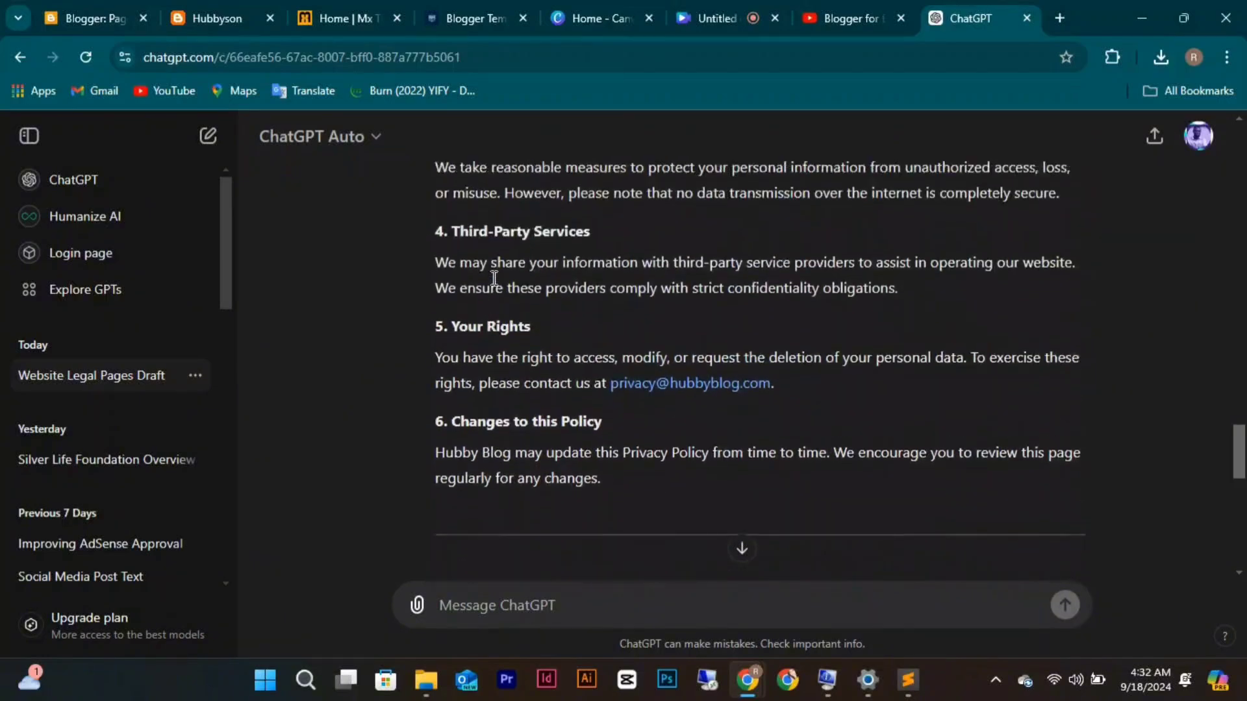
scroll(492, 277, up, 8)
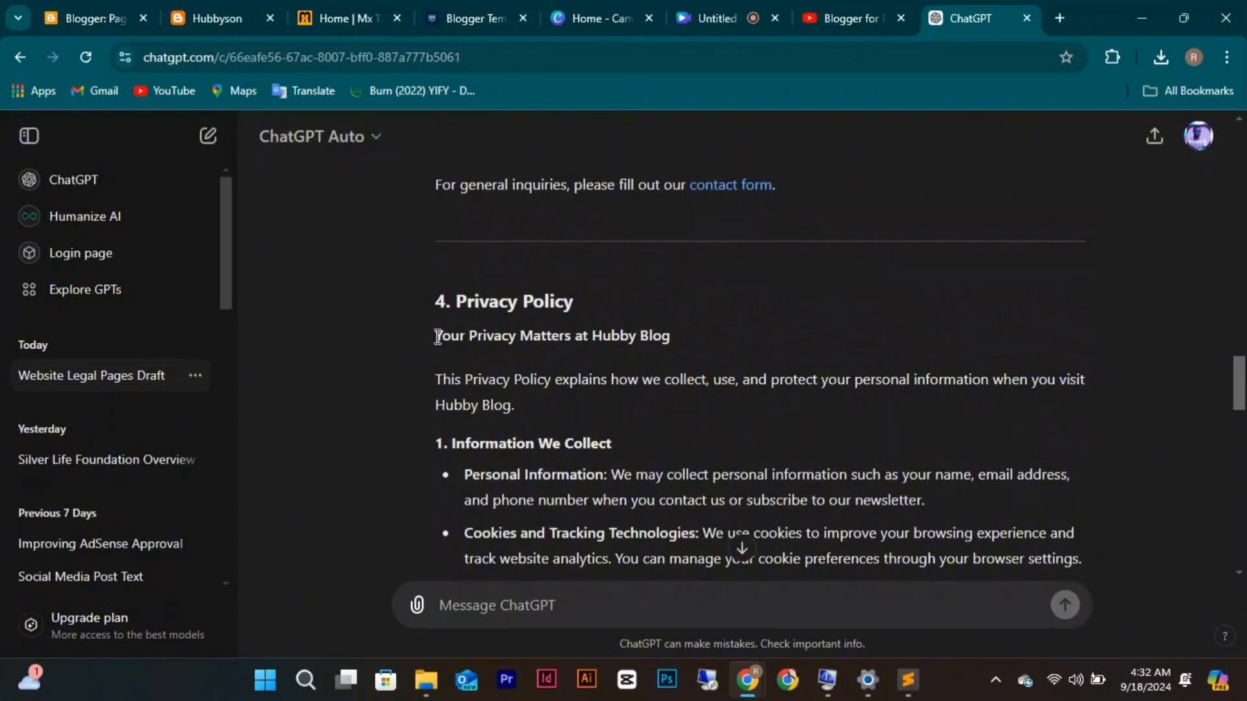
Copy the full Privacy Policy draft text and return to the Blogger pages list.
drag(437, 336, 540, 531)
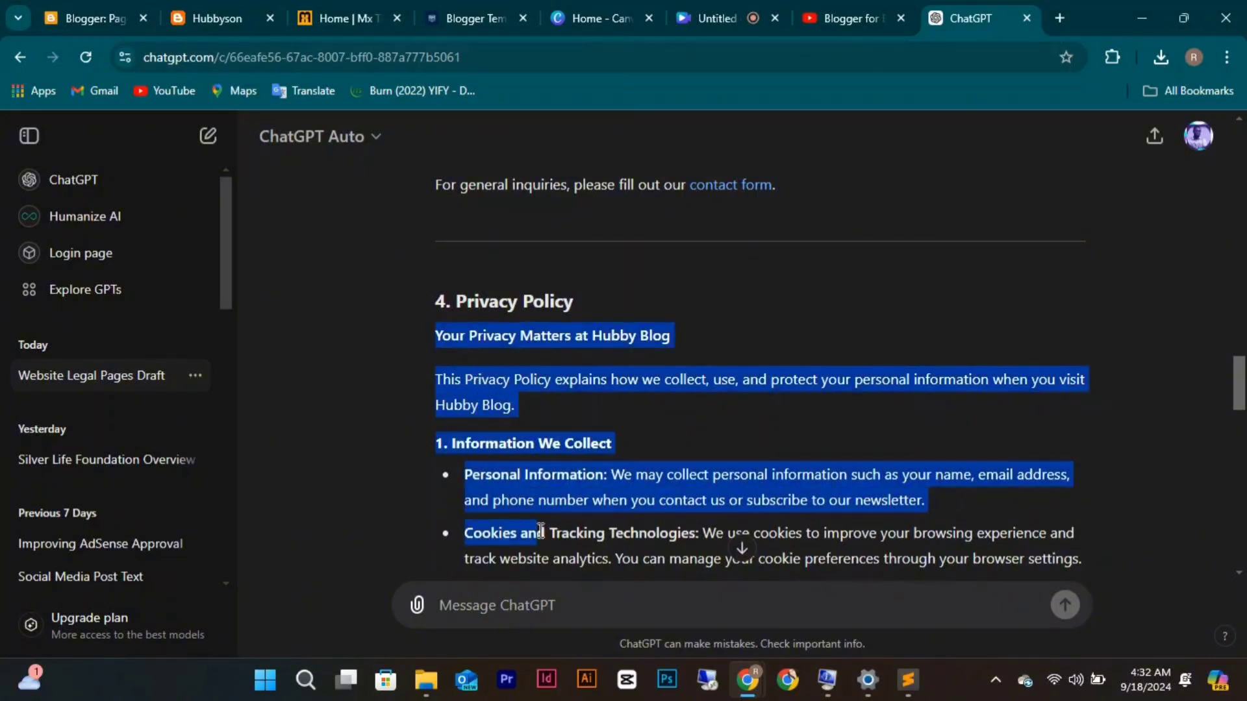
scroll(541, 532, up, 2)
scroll(540, 532, down, 6)
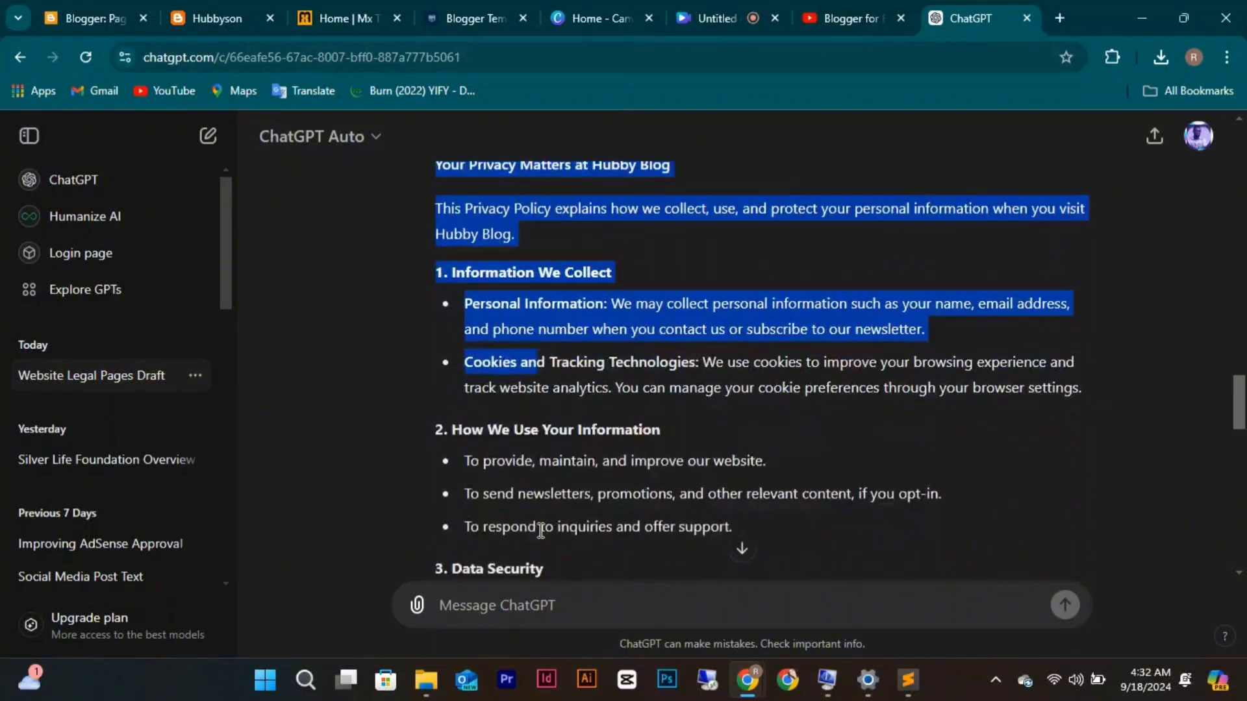
scroll(541, 531, down, 2)
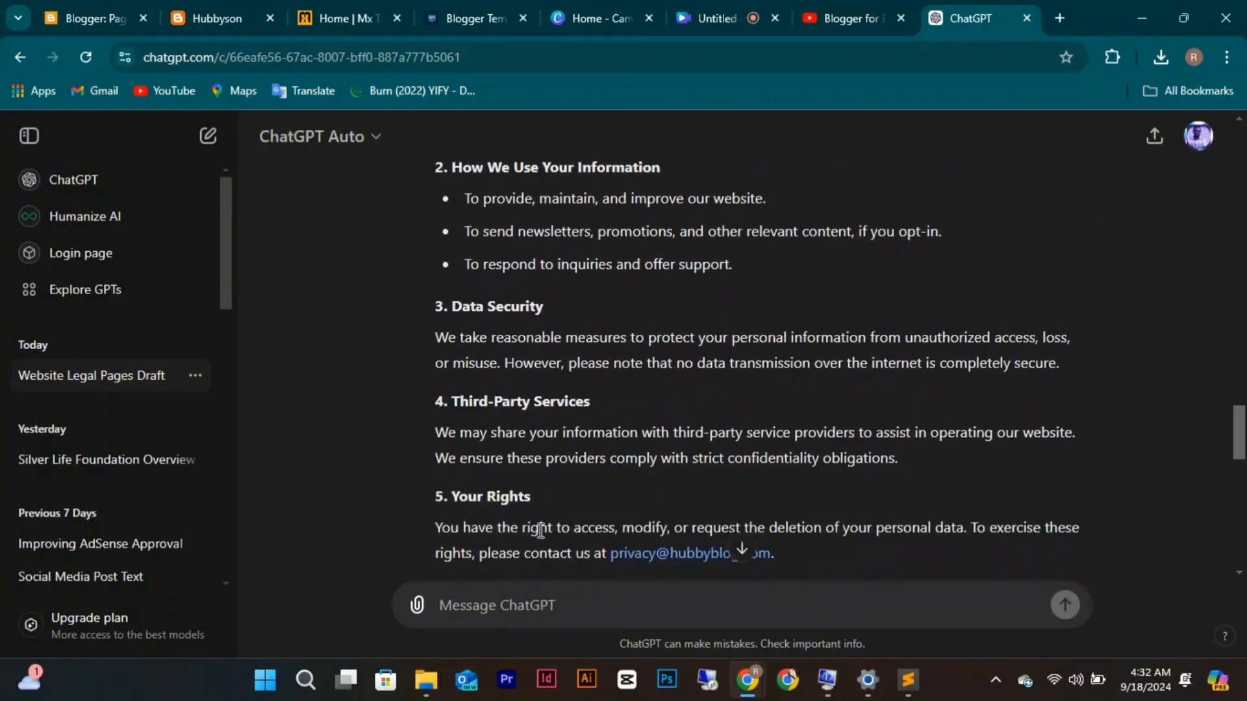
scroll(541, 531, down, 3)
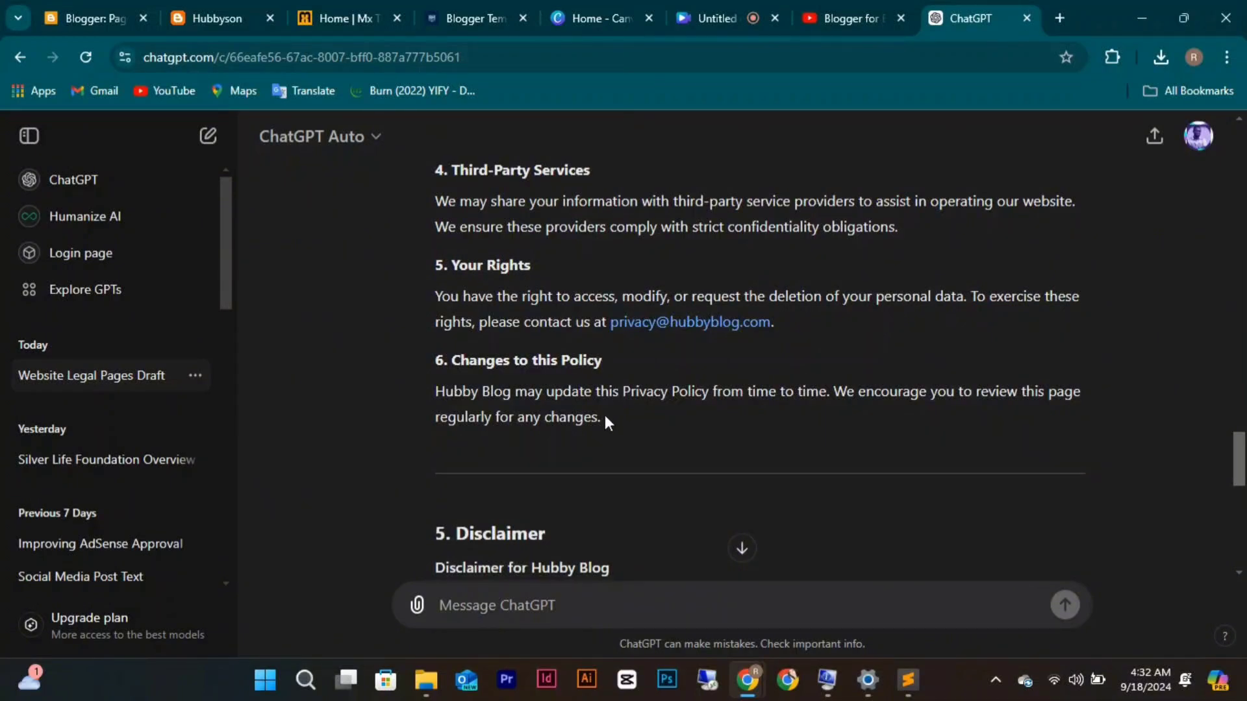
drag(605, 416, 453, 465)
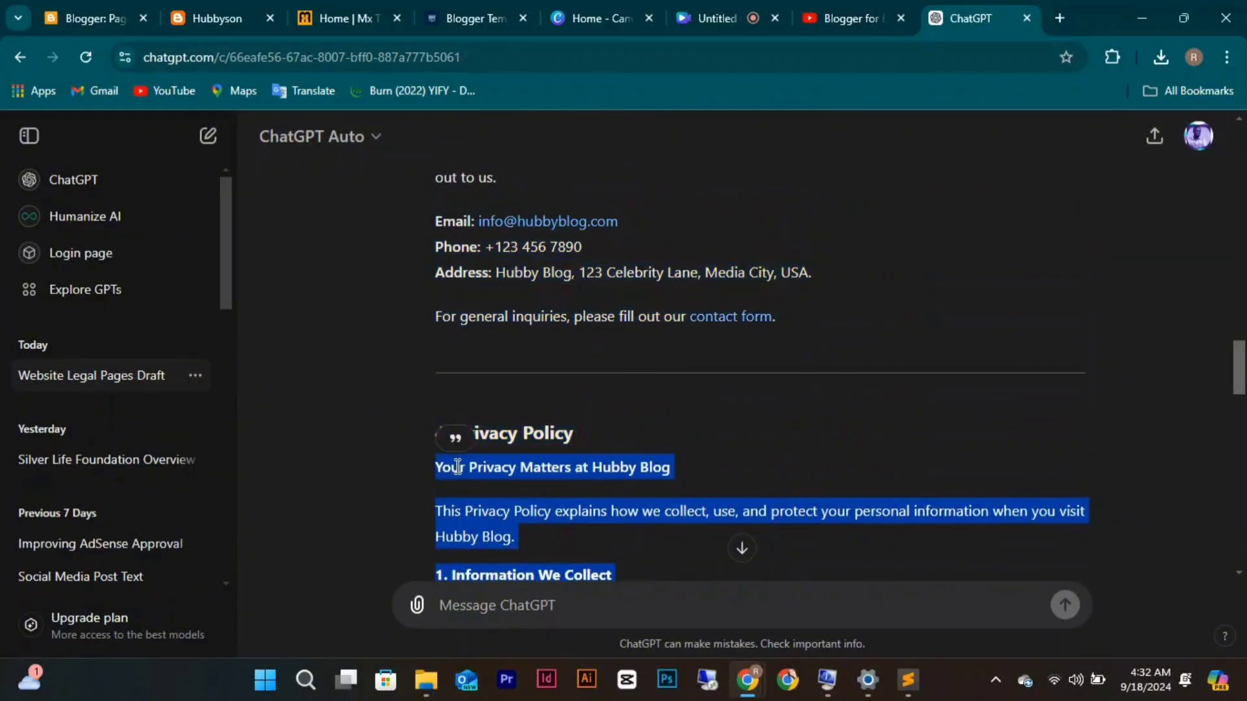
right_click(456, 466)
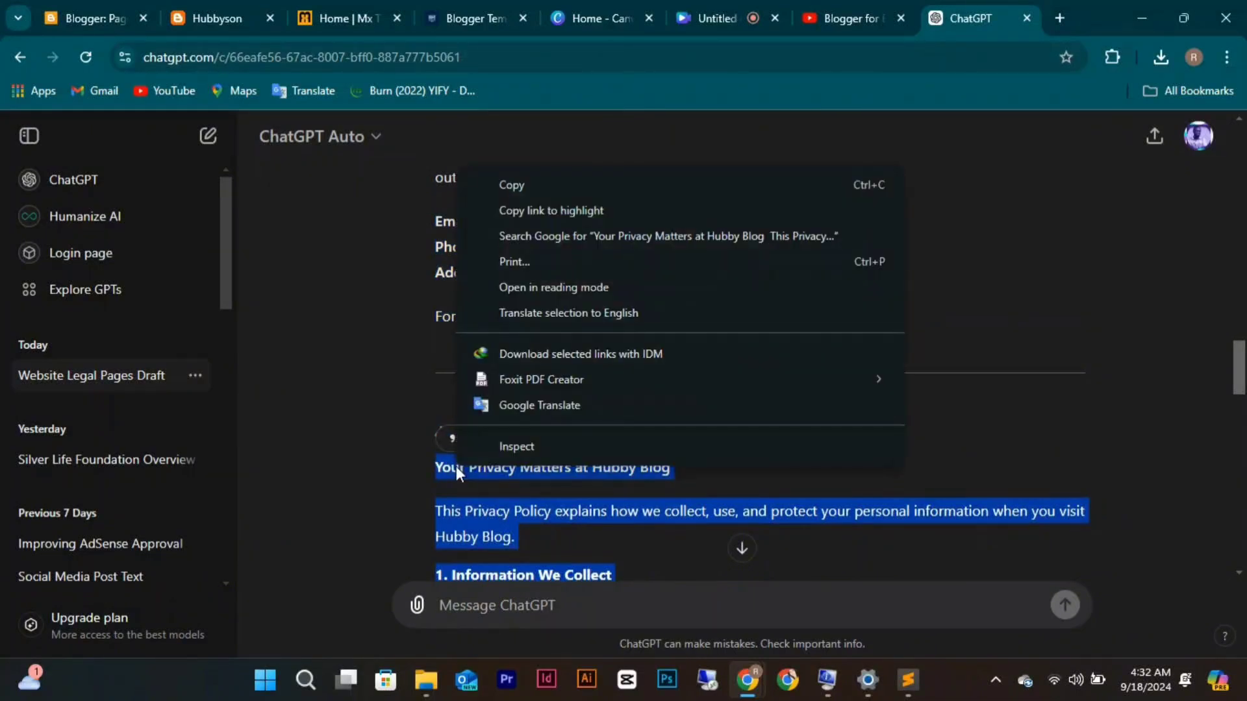
click(511, 185)
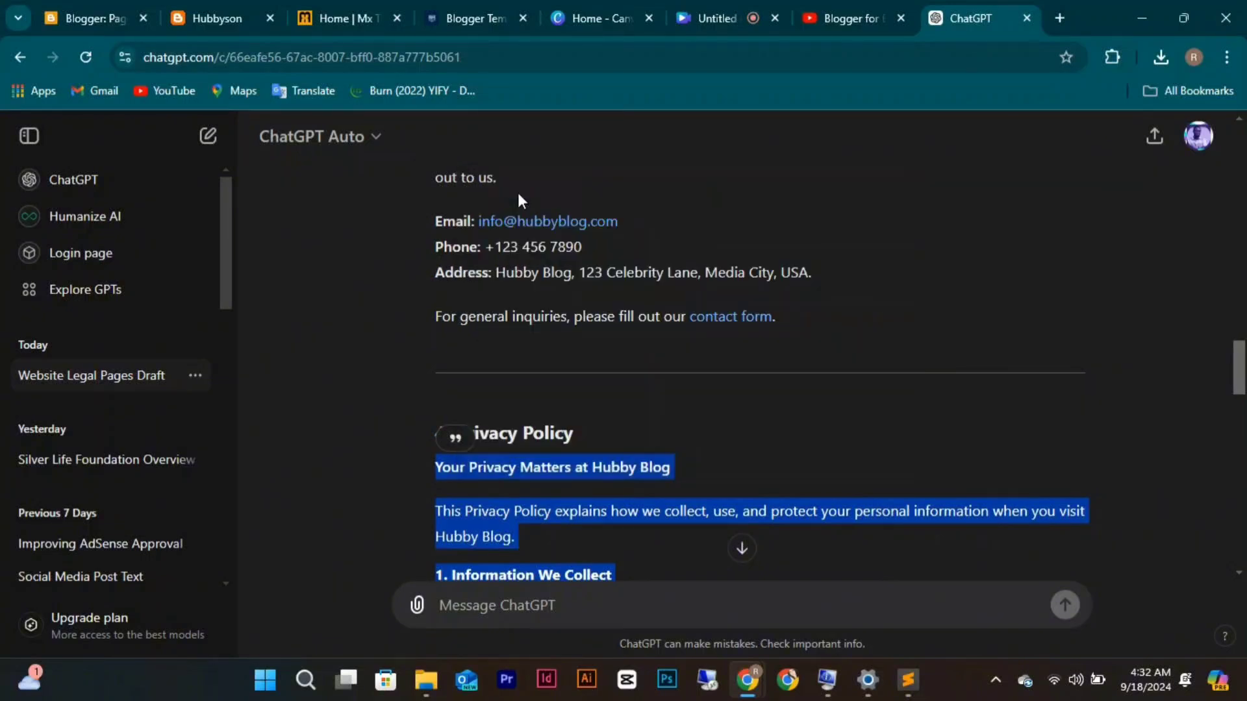
click(71, 19)
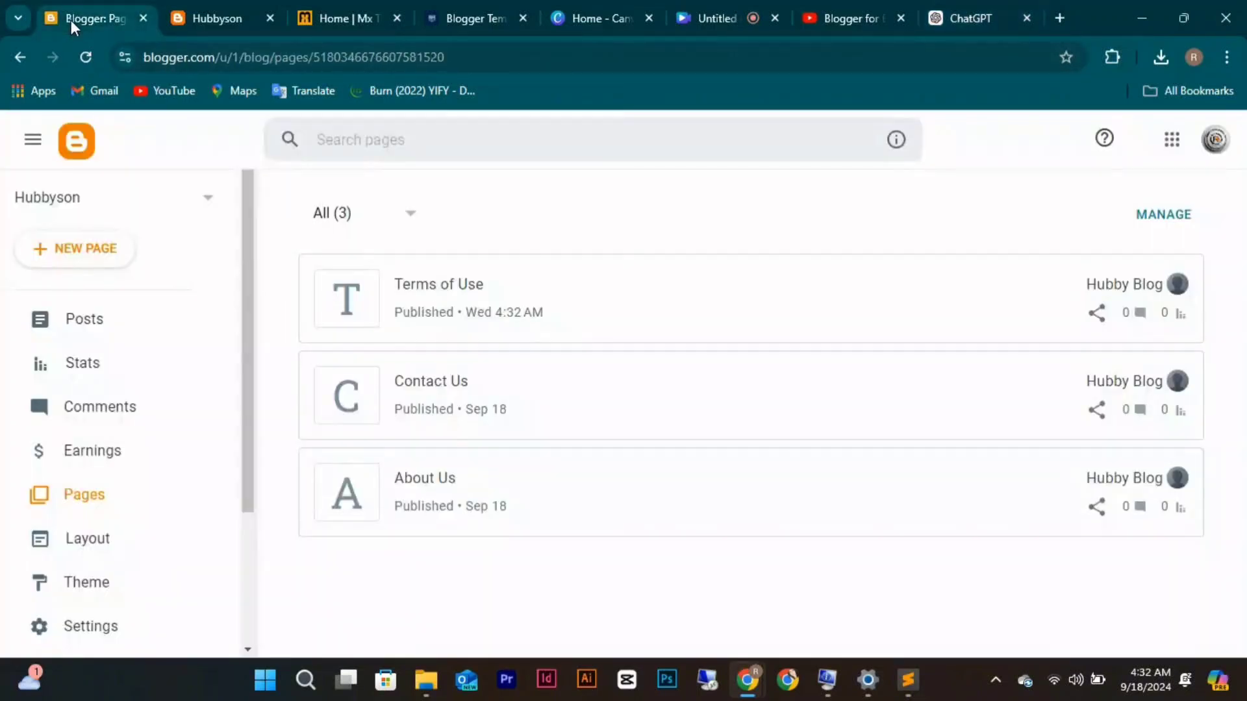
Create a new page and paste the copied Privacy Policy text into its body.
click(80, 258)
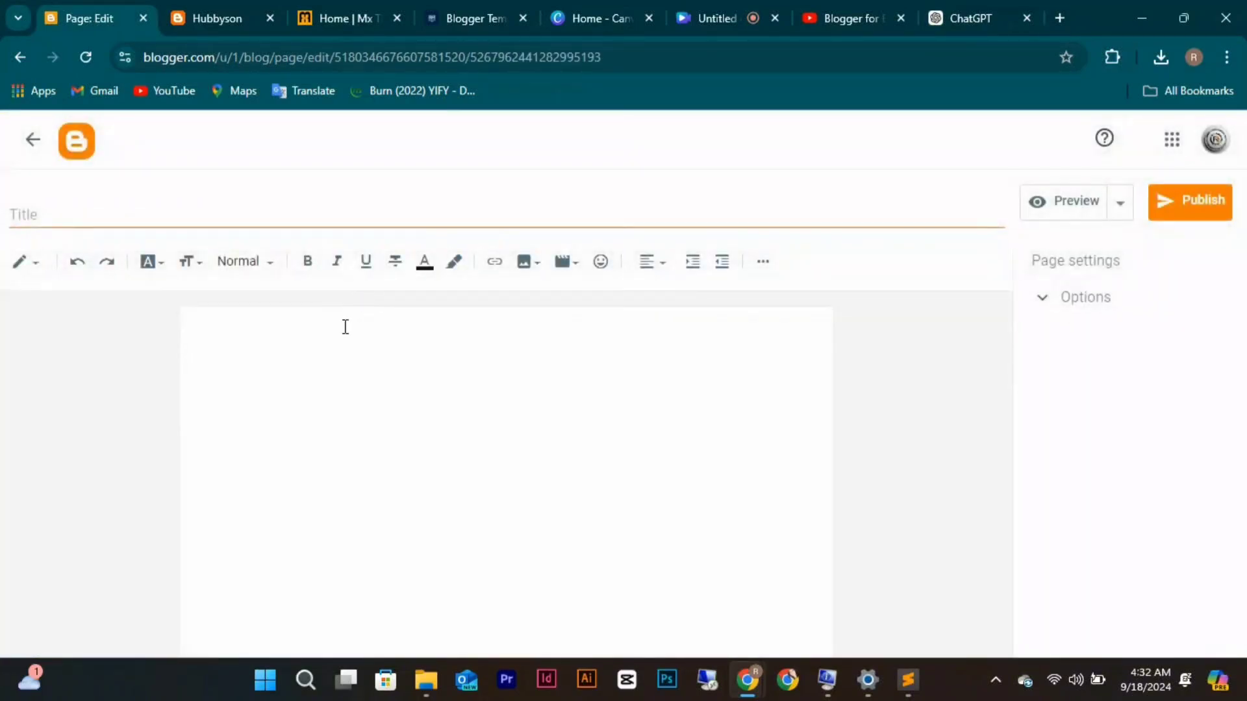
click(345, 327)
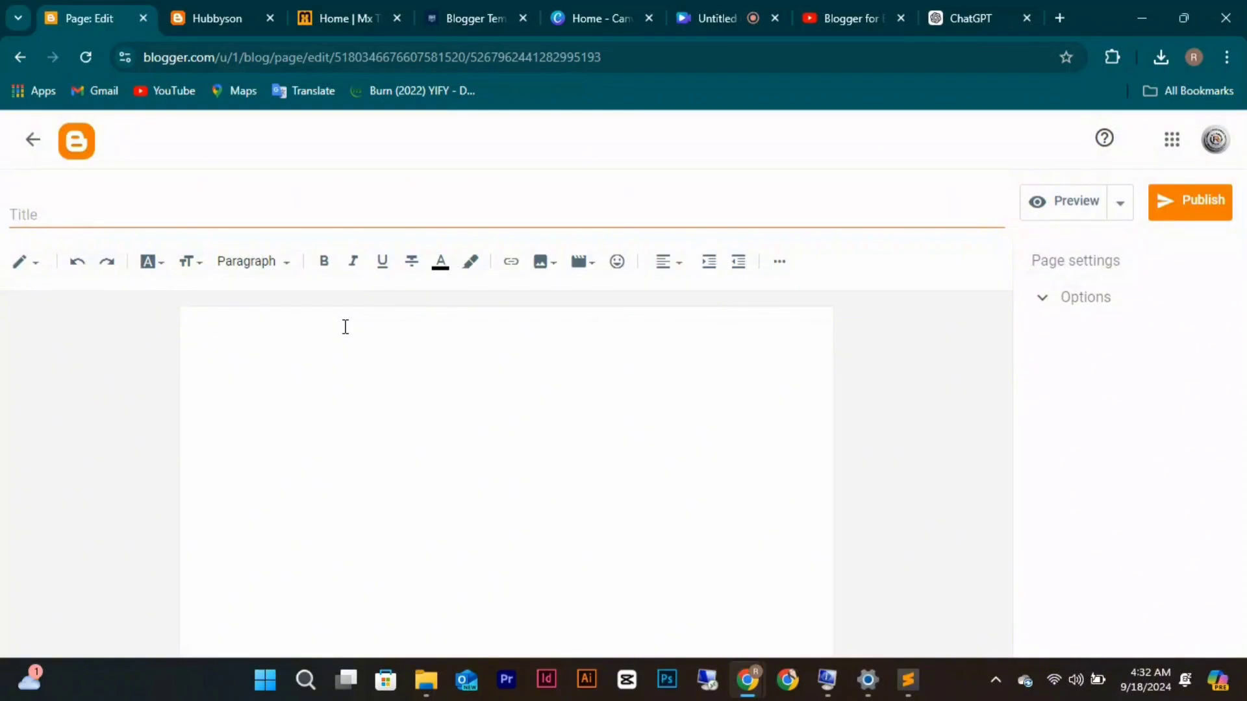
key(ctrl+v)
scroll(345, 327, up, 5)
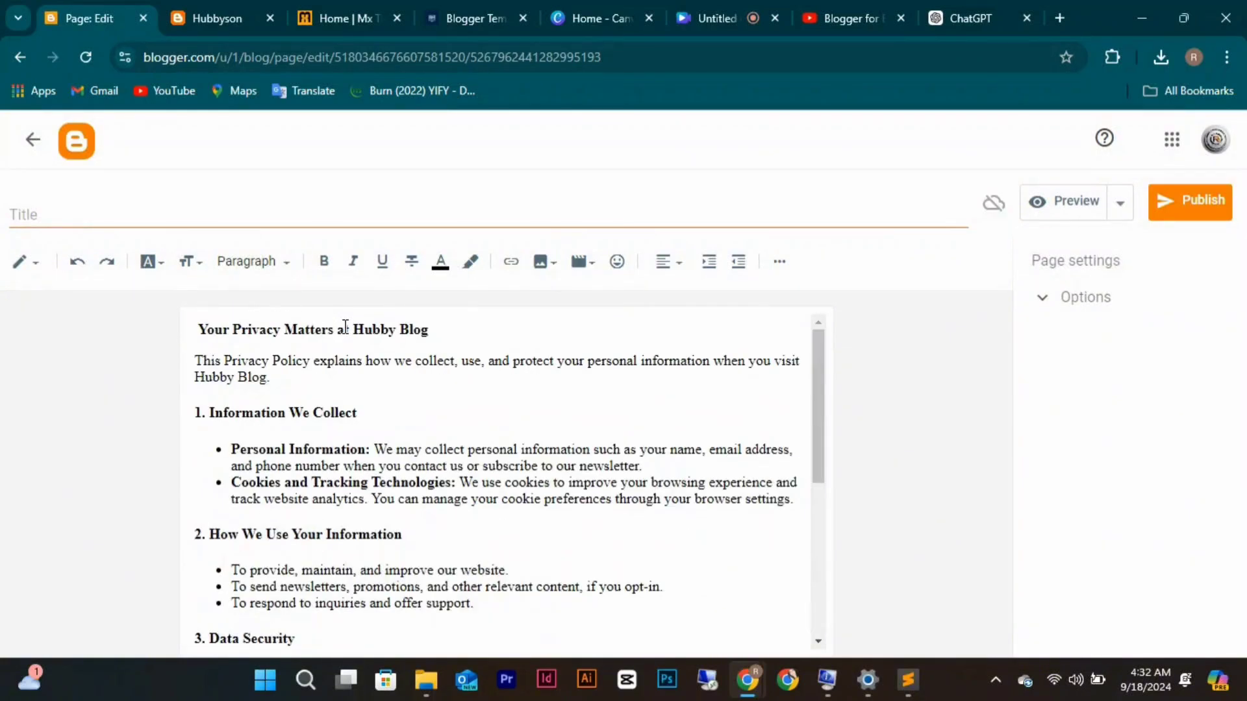
Title the page 'Privacy Policy', fixing the typo, and publish it.
click(218, 213)
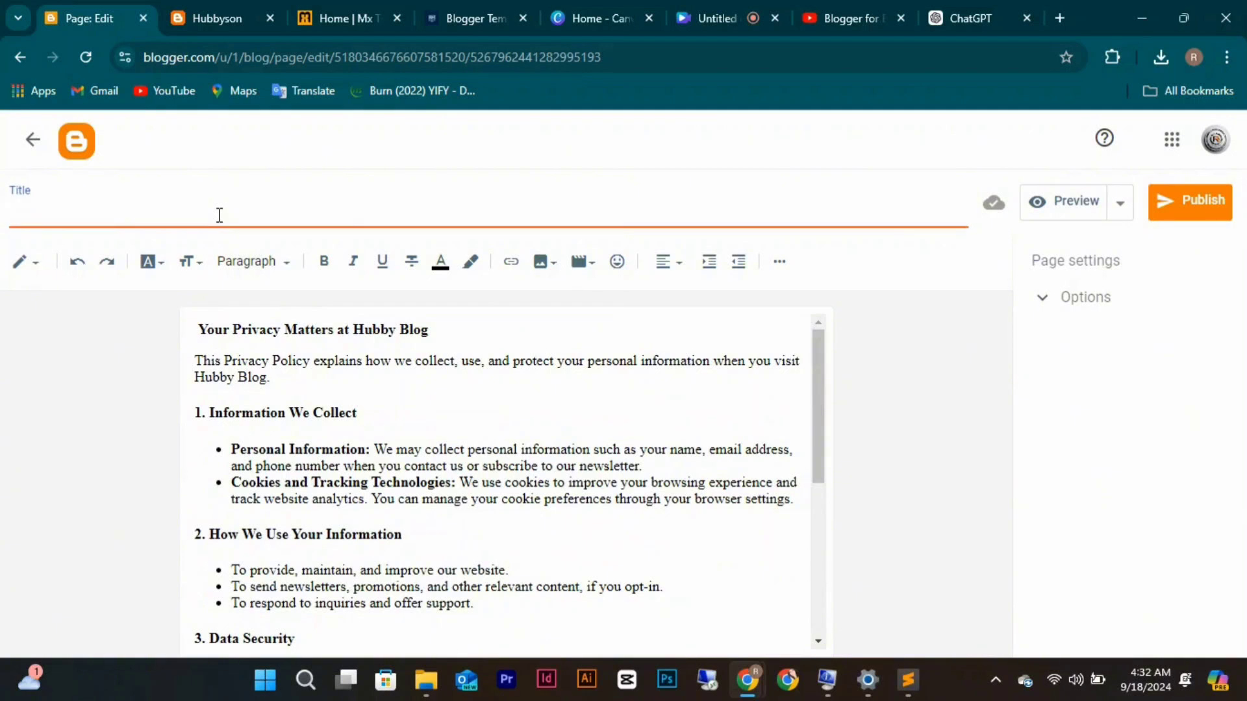
text(Pol)
text(rivacy)
text( policy)
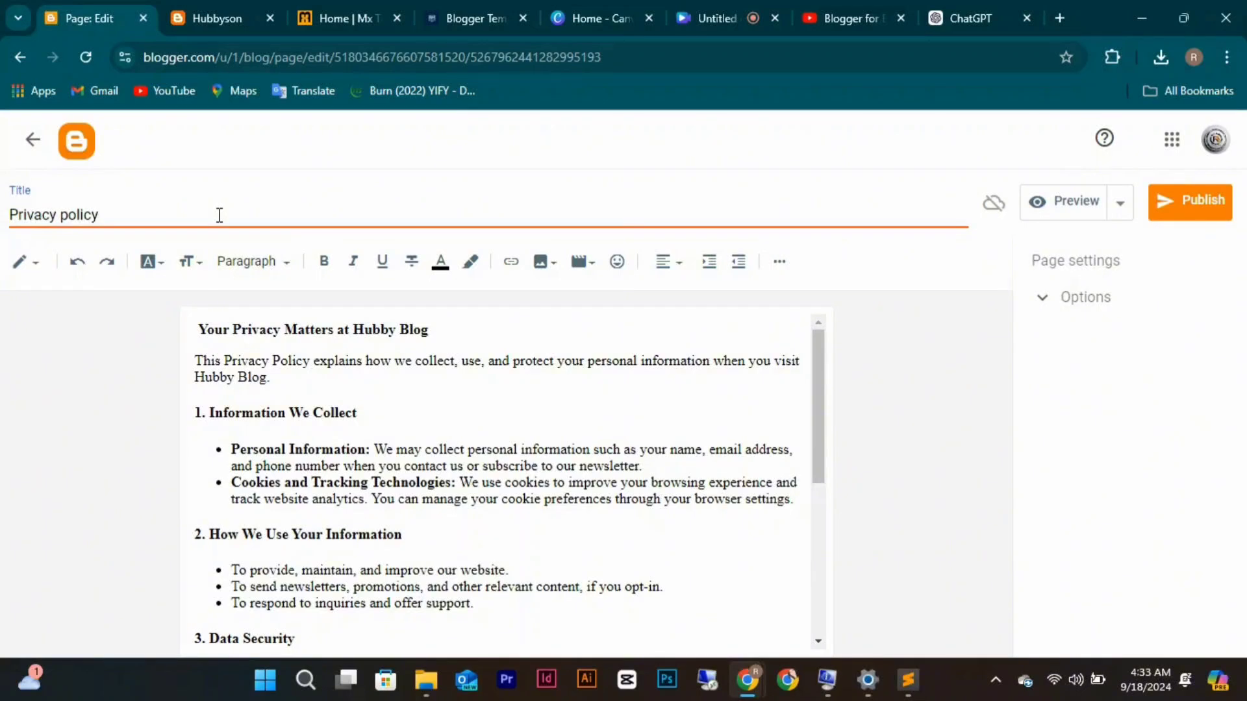
key(Left)
key(Left)
key(Left)
key(BackSpace)
text(P)
scroll(473, 471, down, 5)
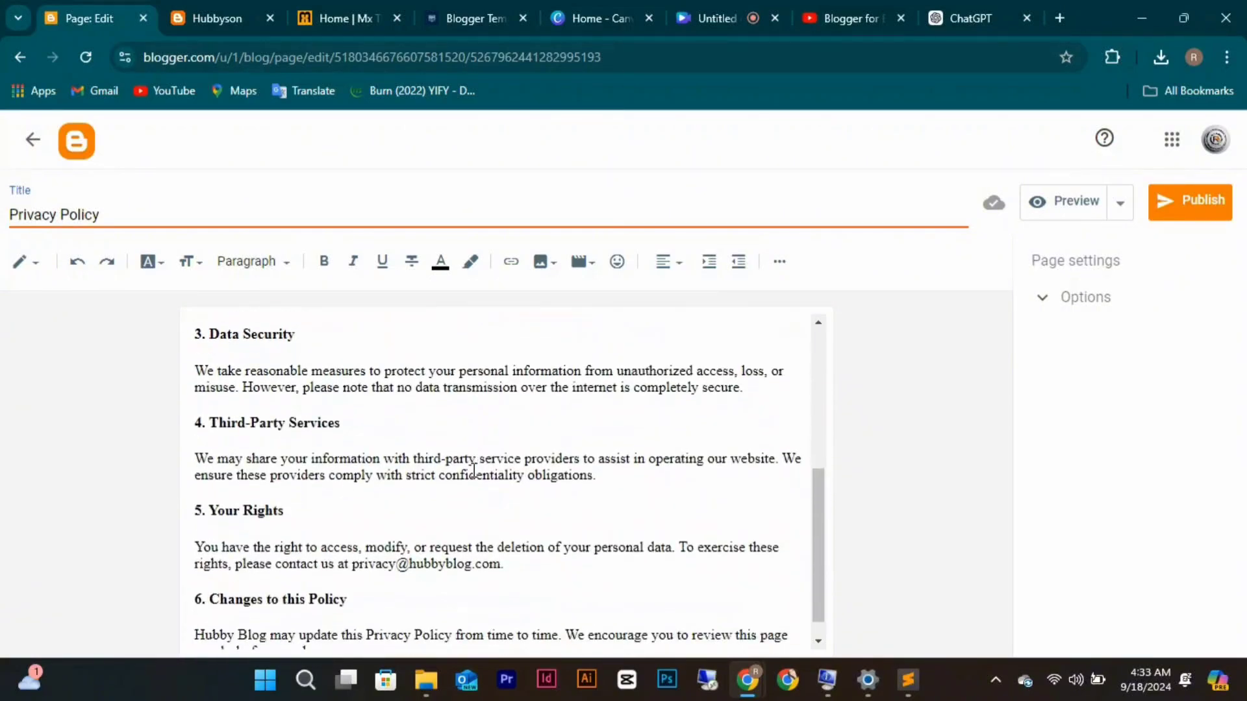
scroll(473, 470, down, 1)
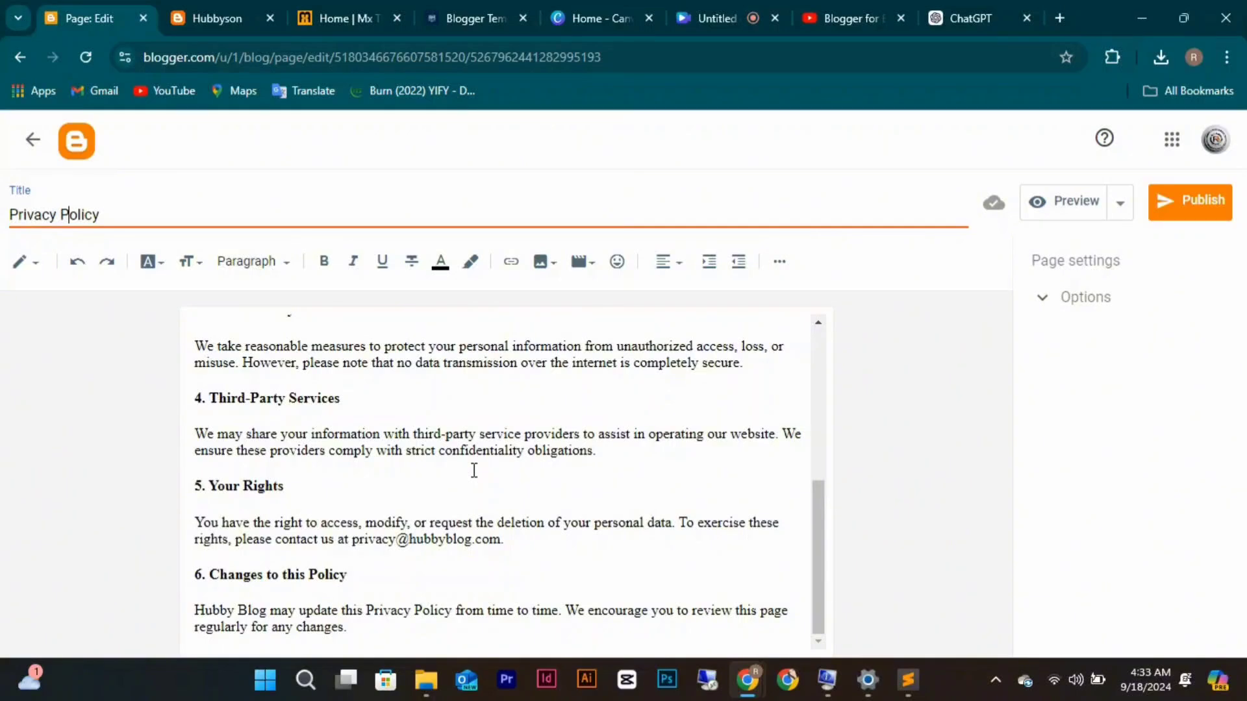
click(1181, 220)
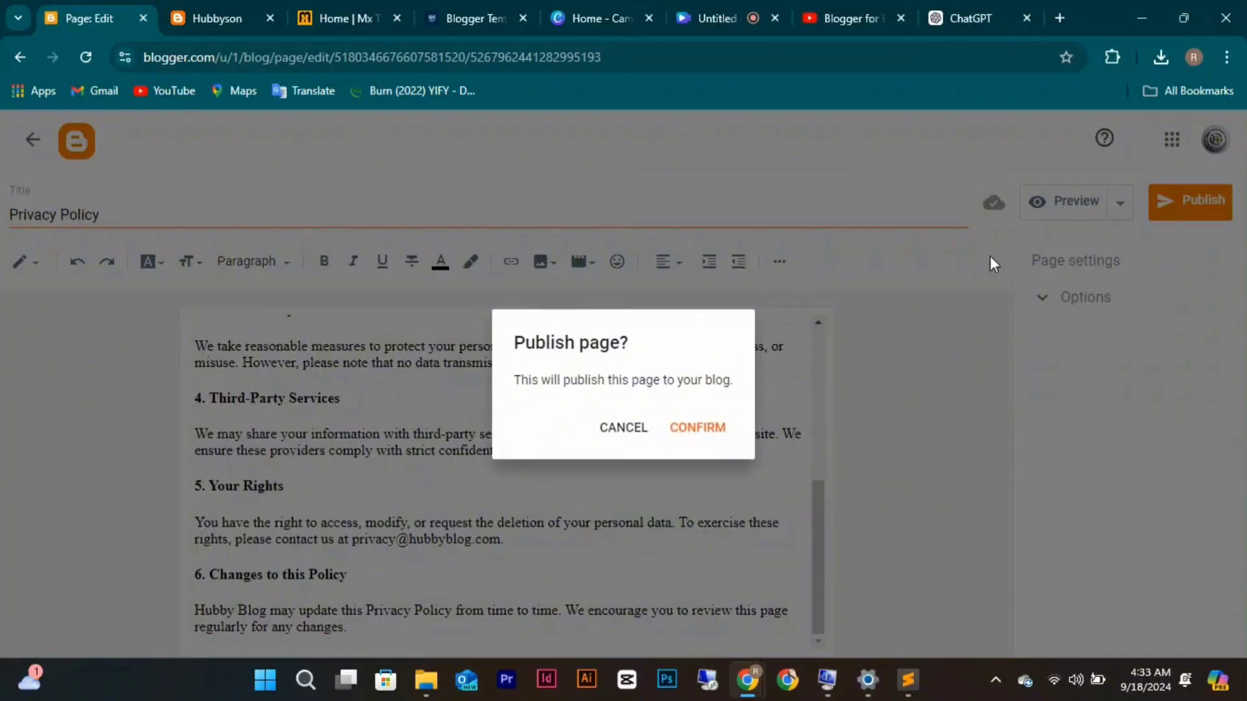
click(719, 430)
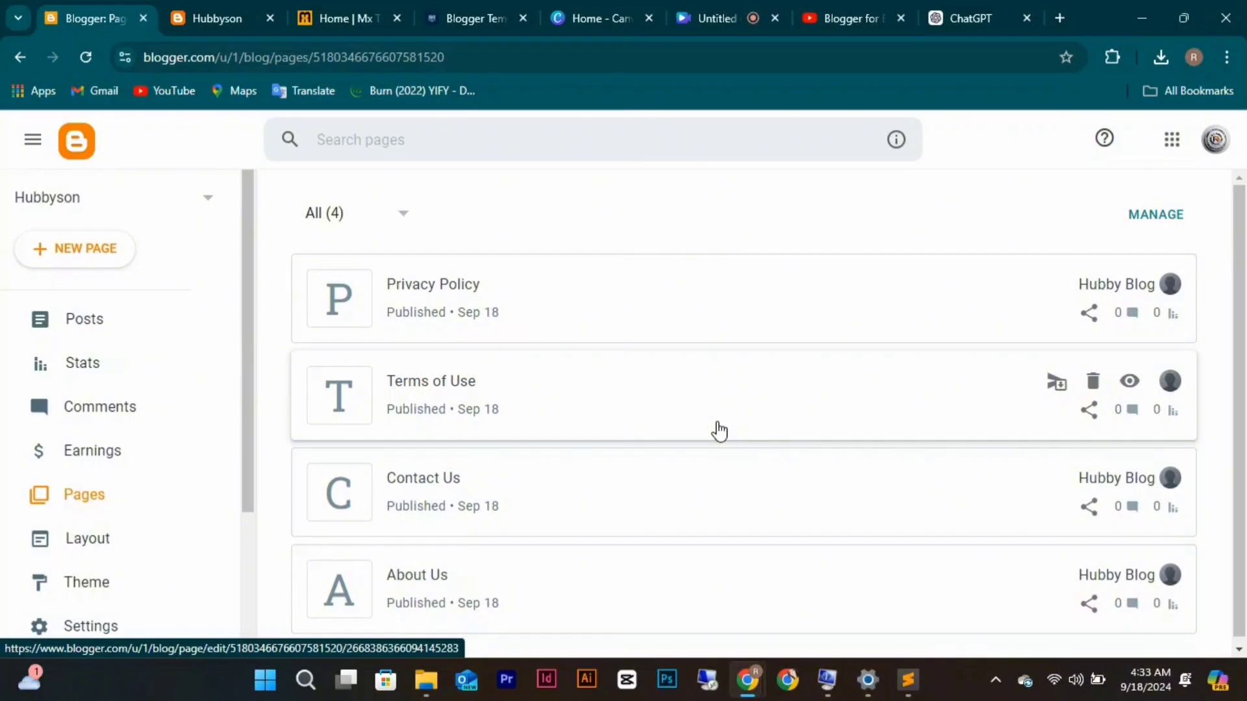
Find the Disclaimer draft in the ChatGPT legal-pages conversation.
click(981, 6)
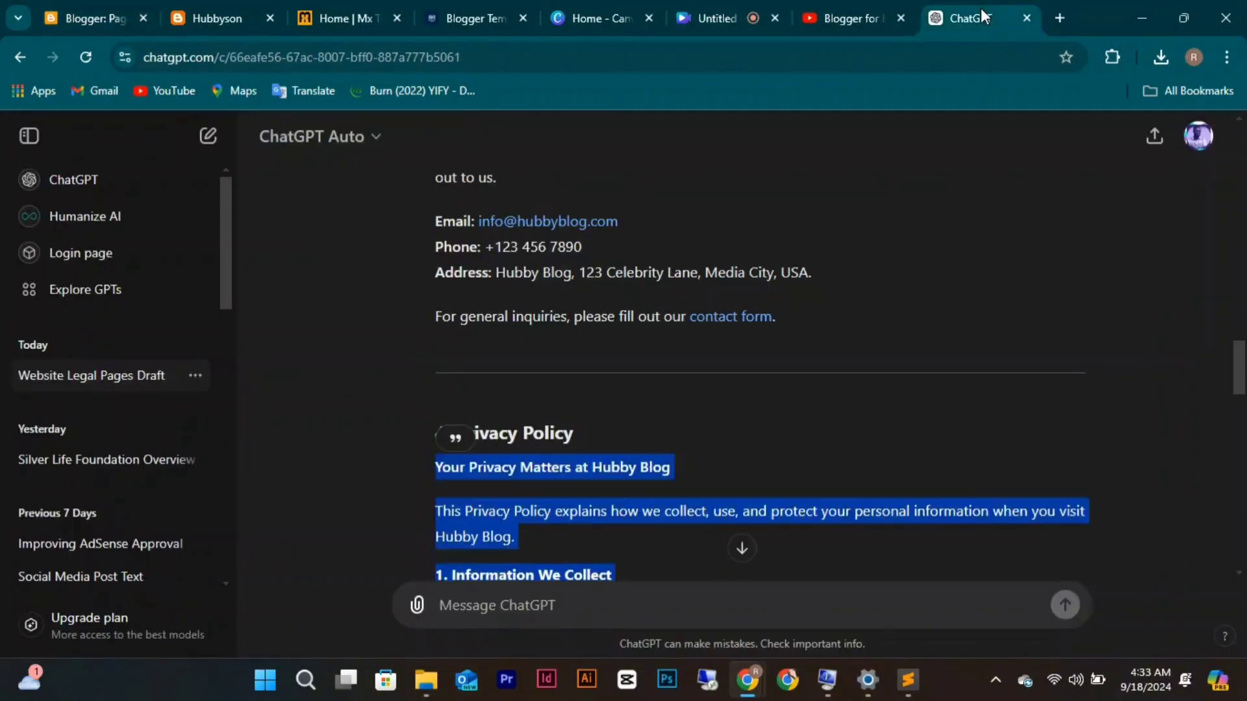
scroll(776, 318, down, 15)
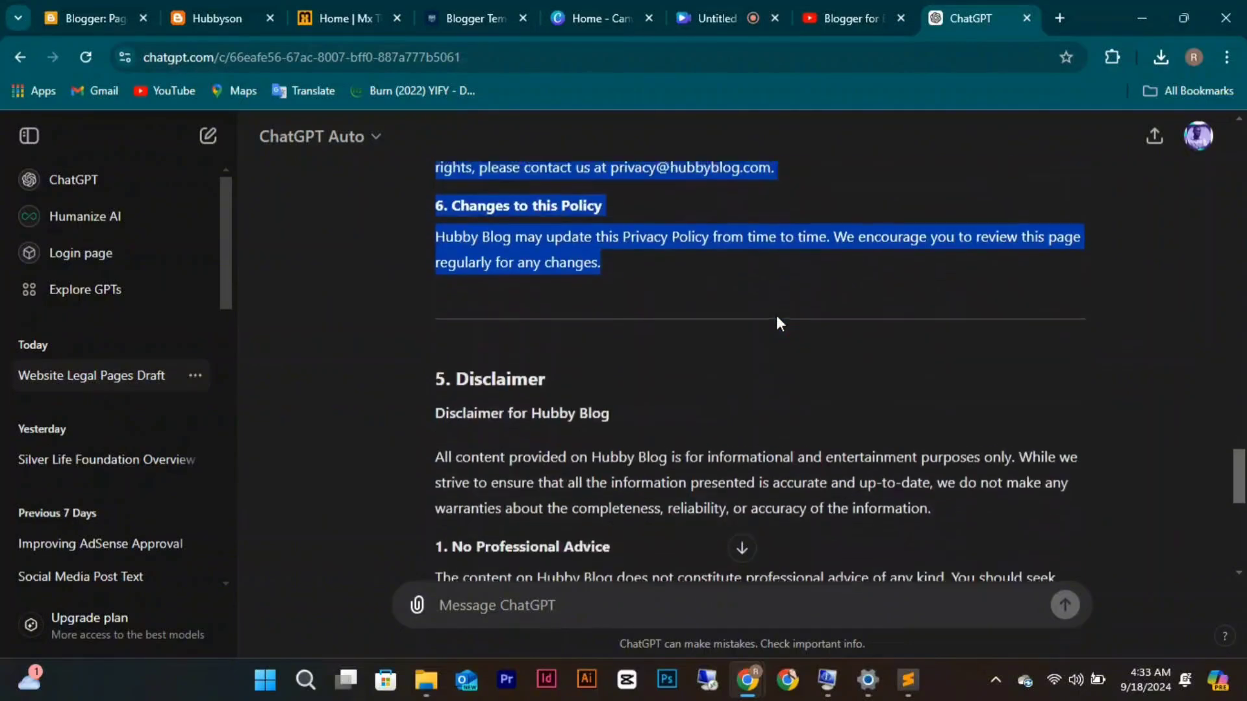
scroll(776, 318, down, 2)
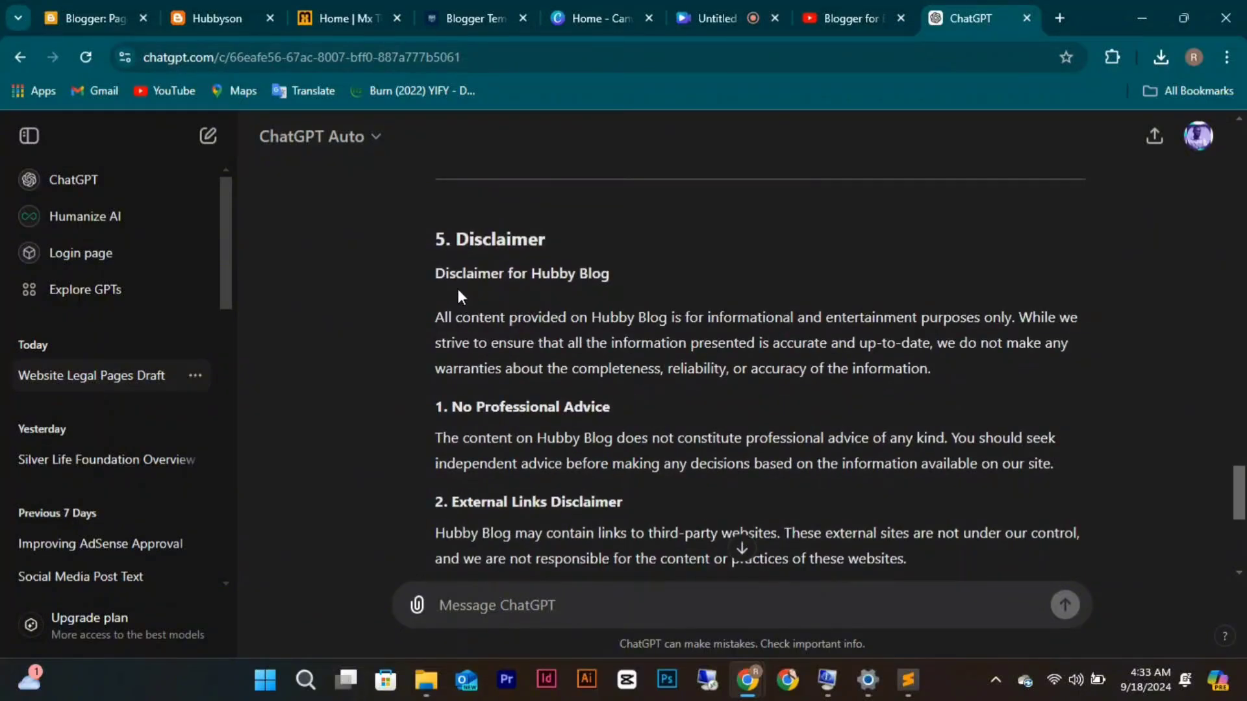
drag(441, 276, 596, 486)
scroll(596, 487, up, 2)
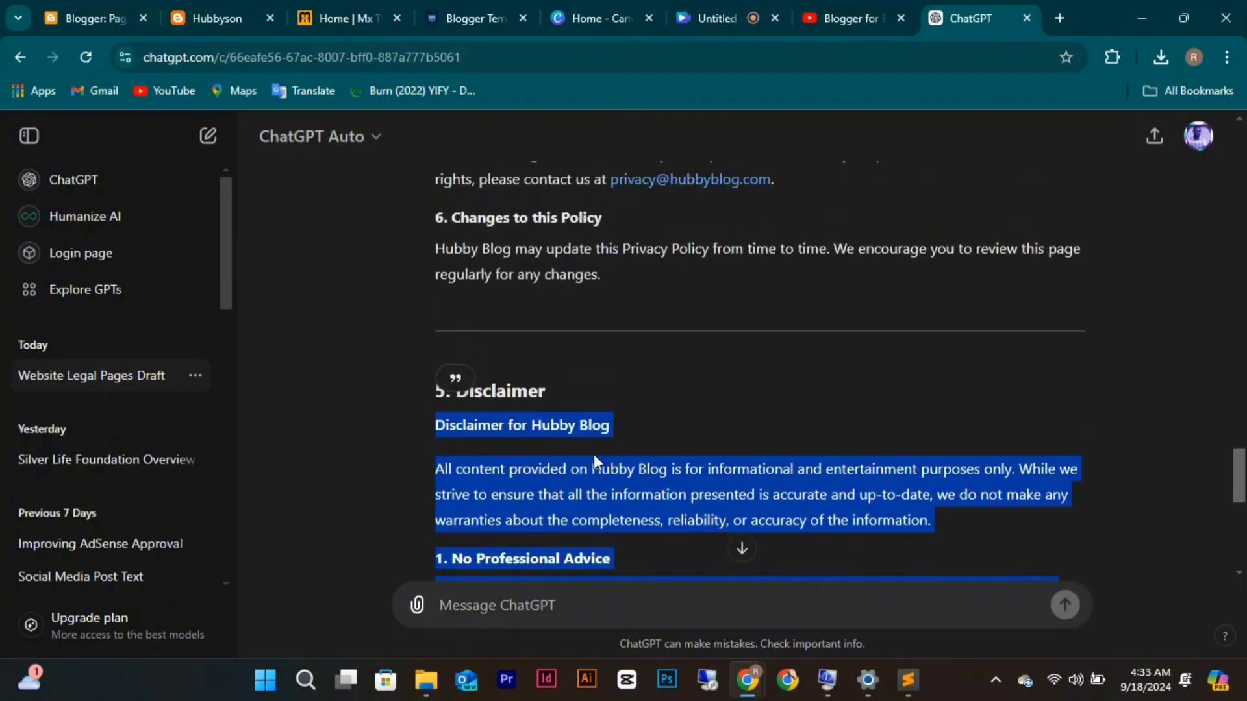
scroll(594, 454, down, 5)
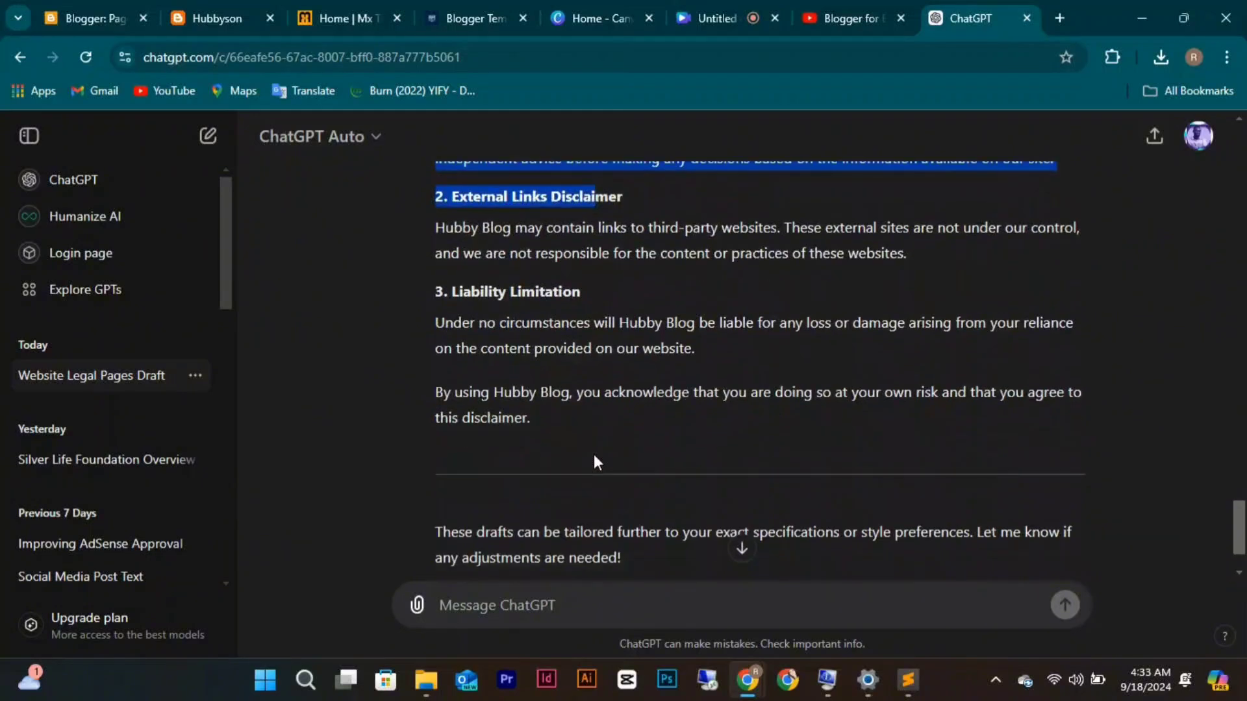
click(544, 426)
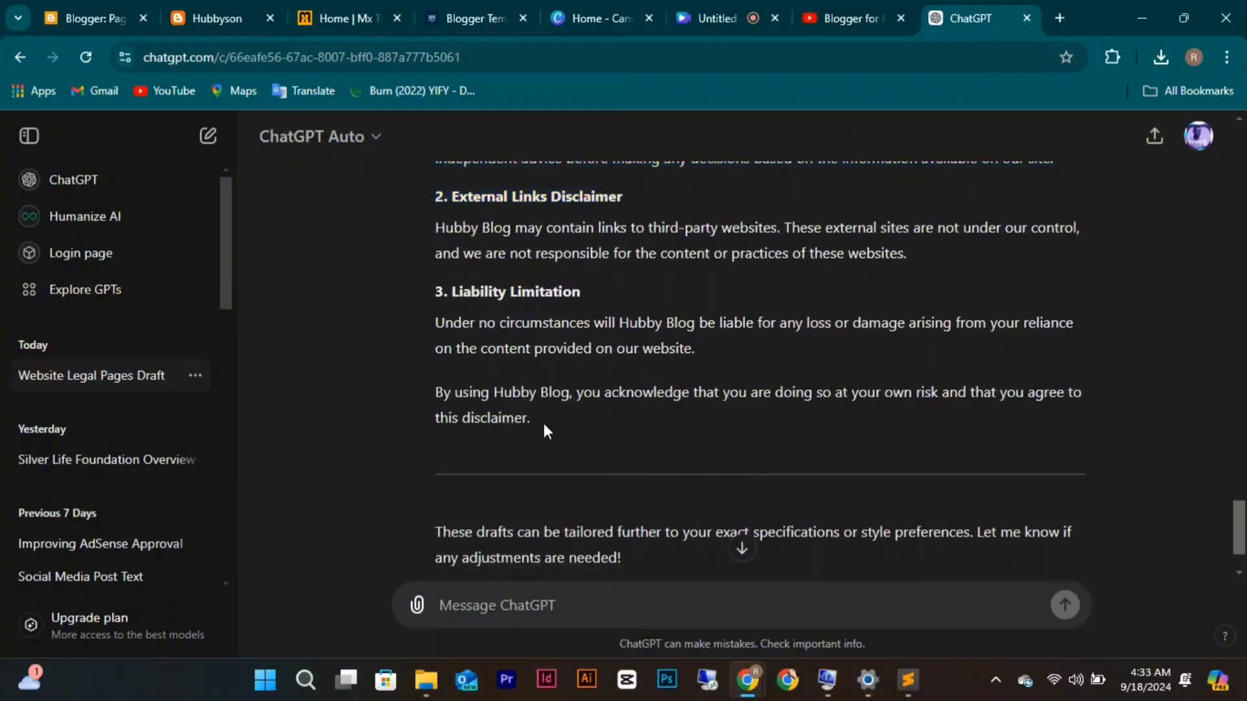
right_click(489, 383)
click(547, 430)
Copy the disclaimer's Liability Limitation text and go back to the Blogger pages list.
drag(529, 416, 433, 345)
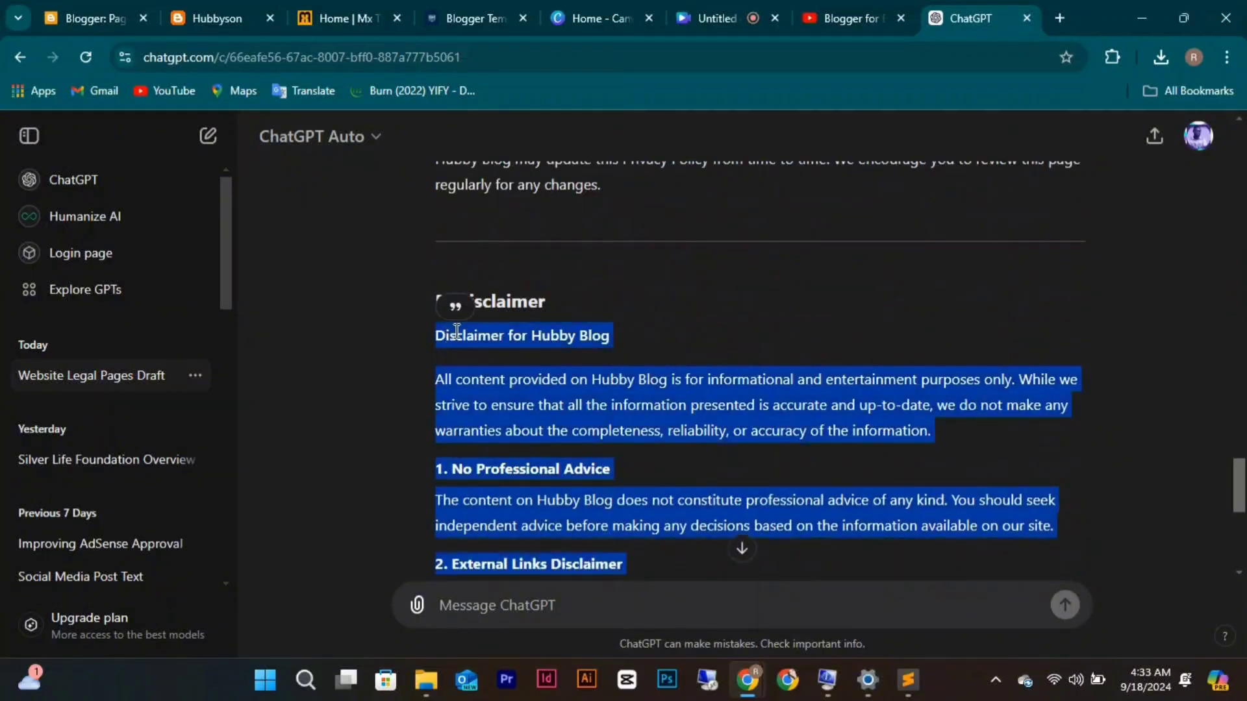
right_click(456, 334)
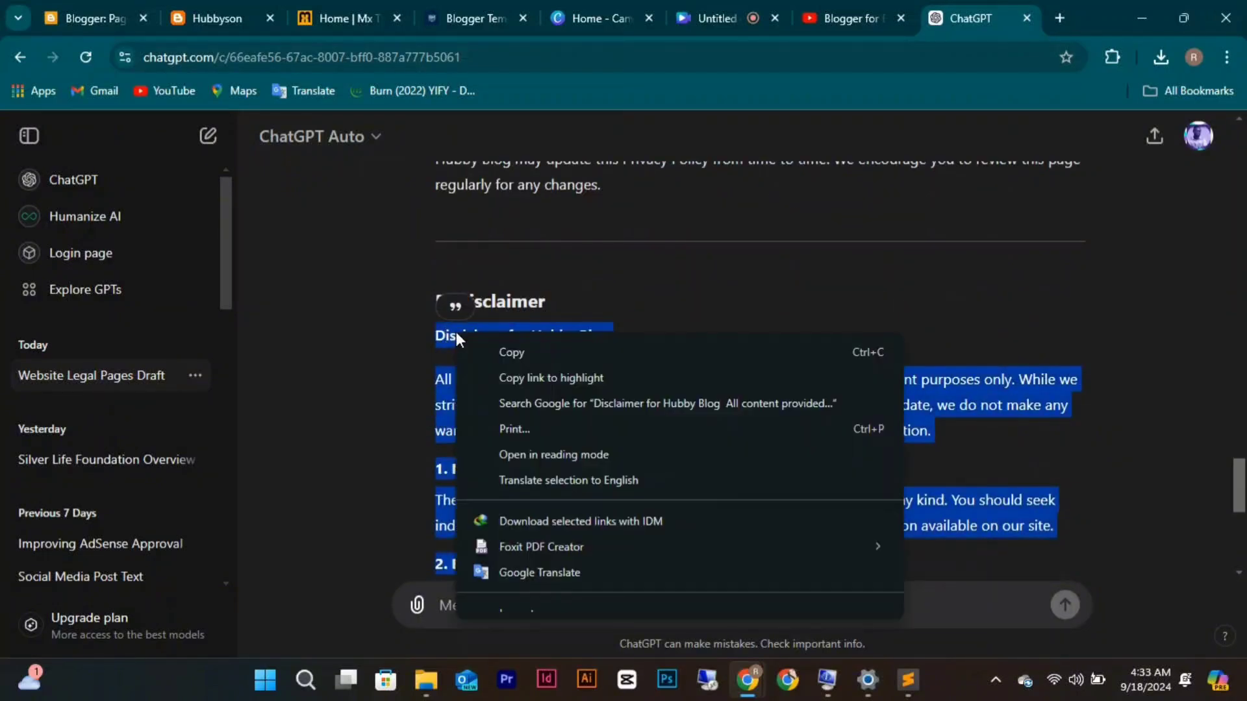
click(508, 353)
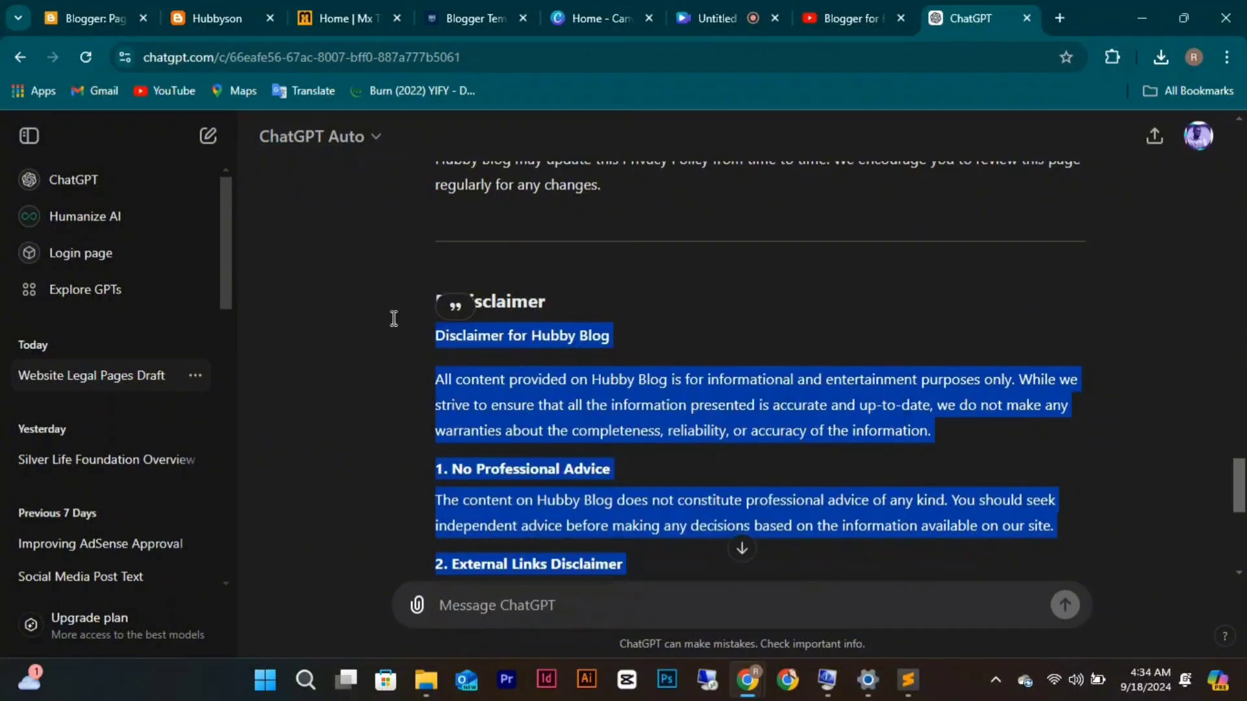
click(91, 19)
Create a new page with the pasted disclaimer, title it 'Disclaimer Policy', and publish it.
click(104, 252)
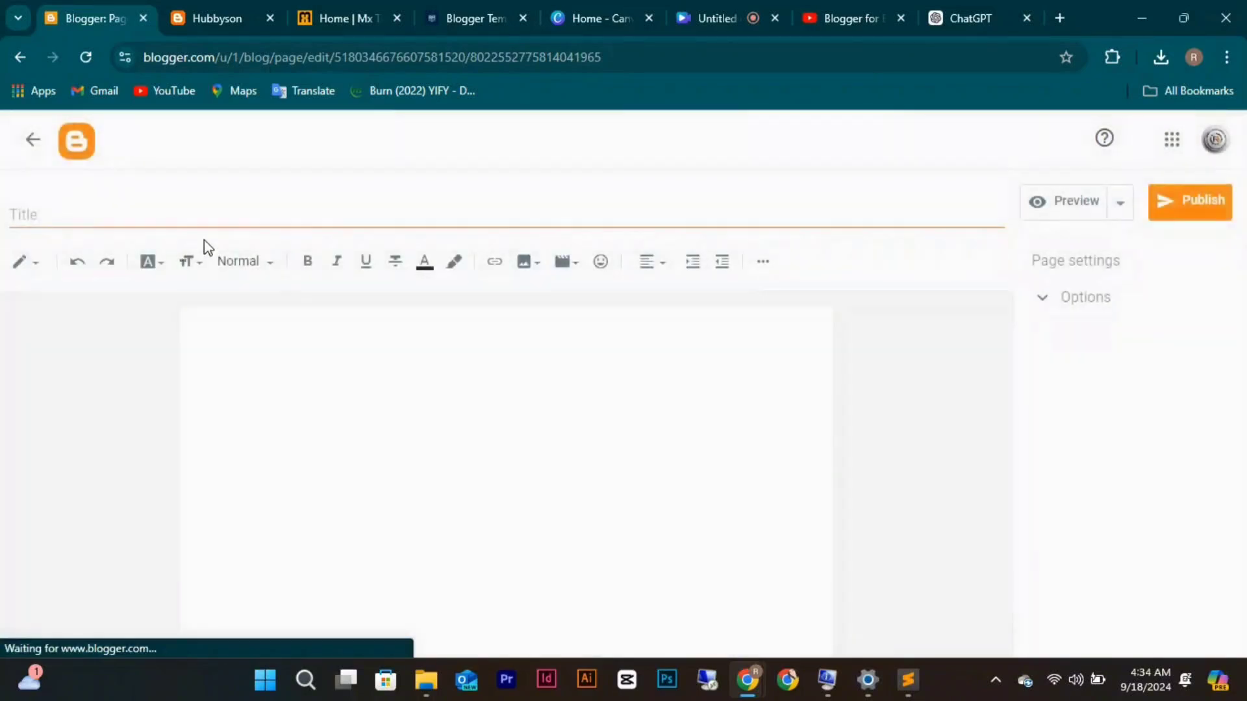
key(ctrl+v)
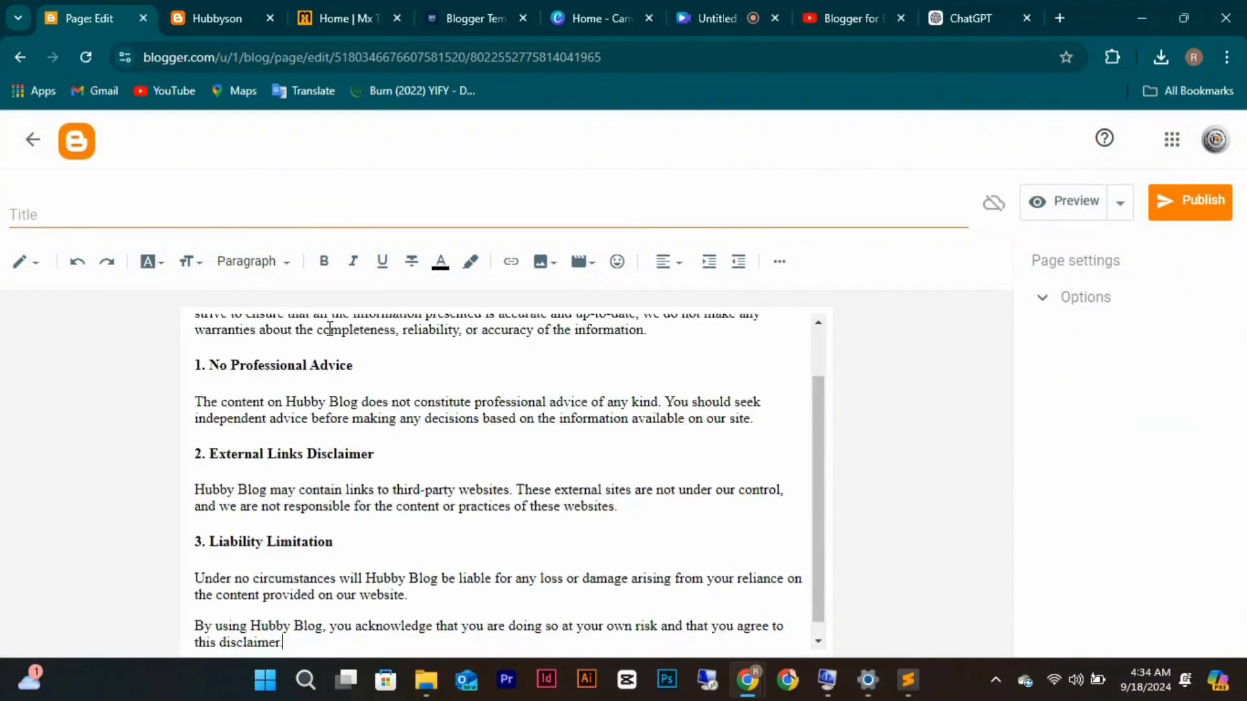
scroll(330, 329, up, 2)
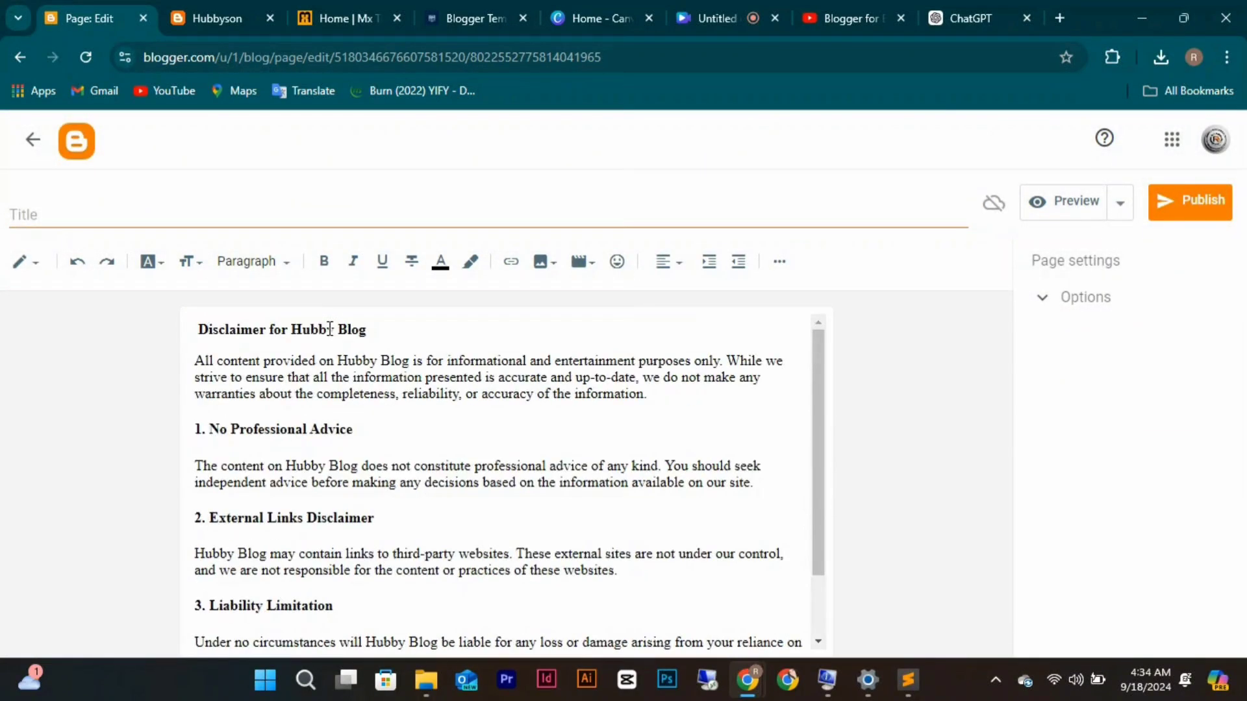
click(245, 213)
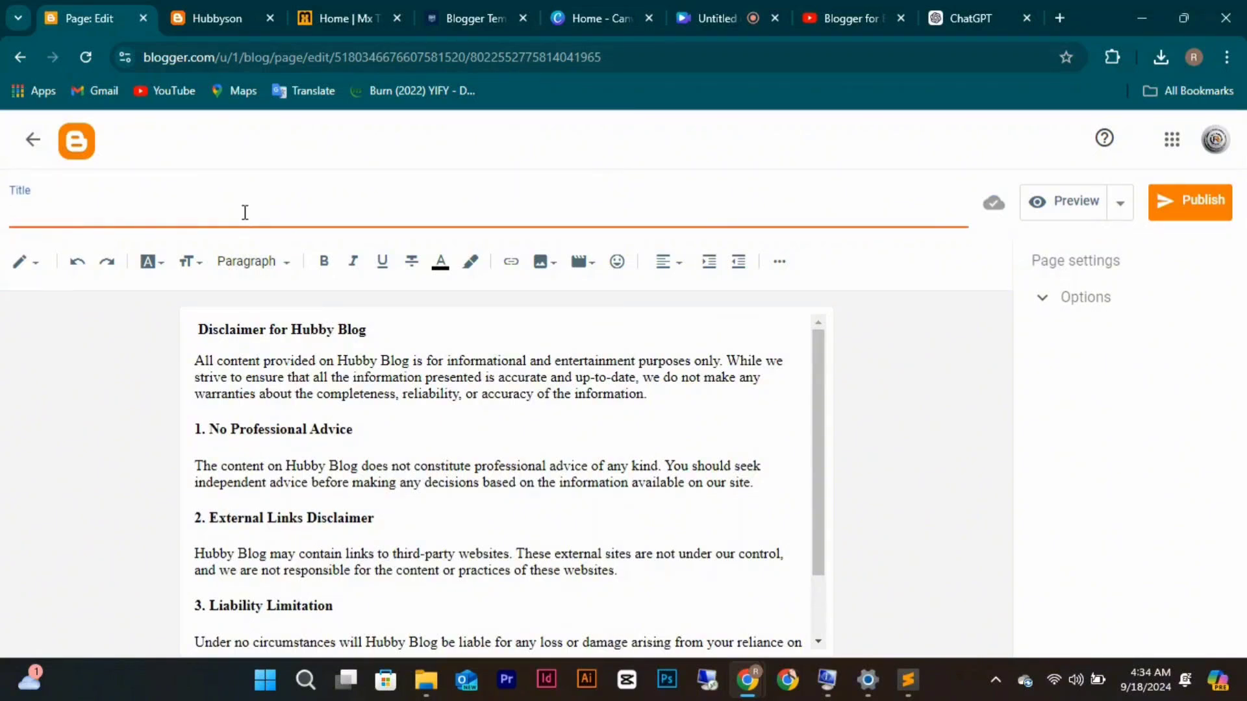
text(Disclaimer Po)
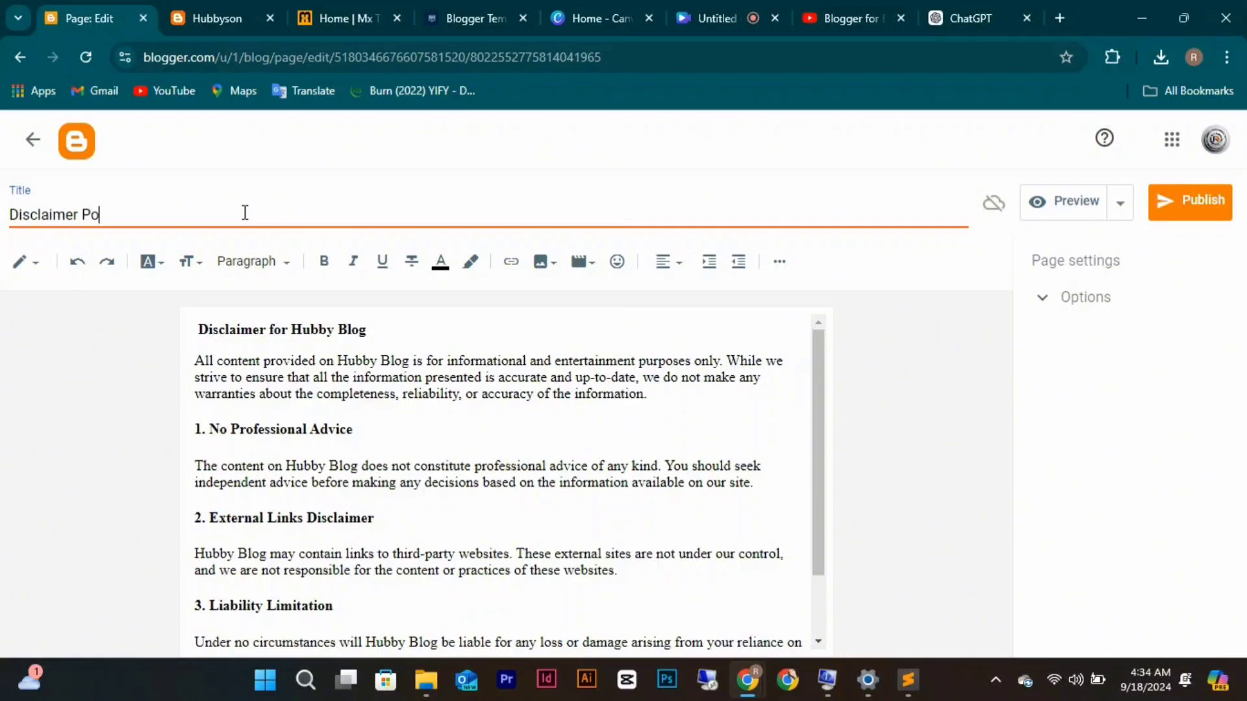
text(licy)
click(1211, 201)
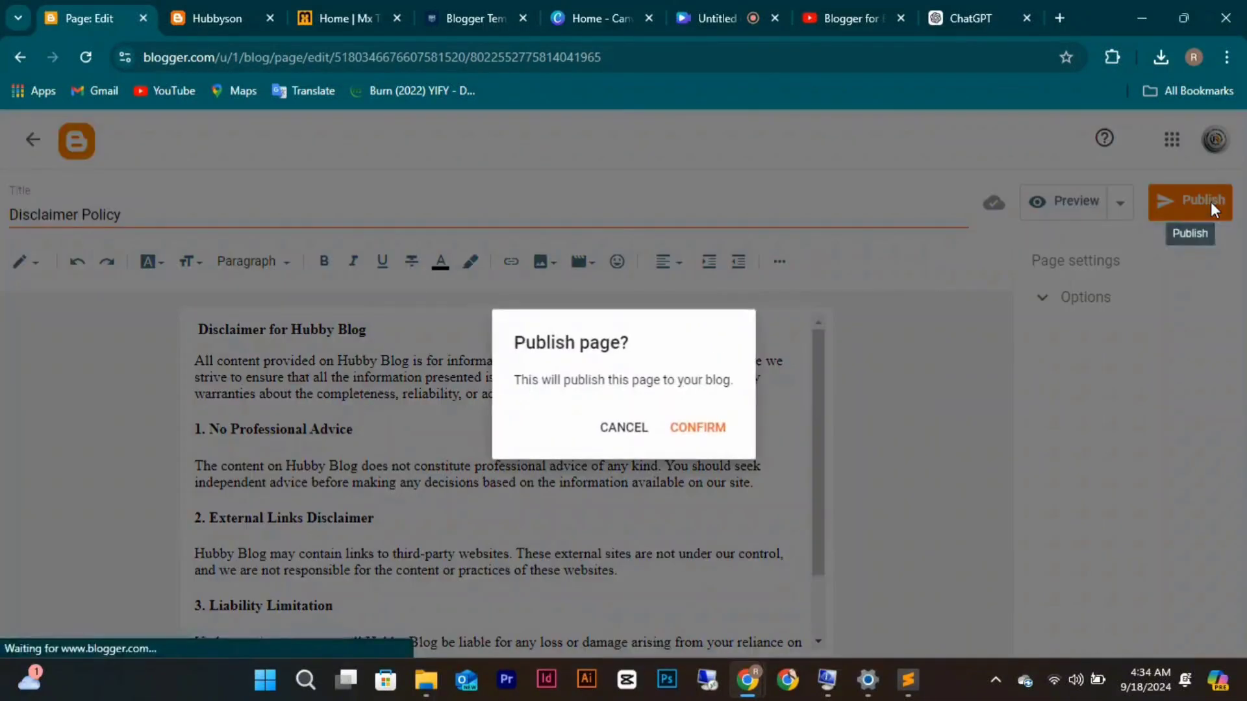
click(727, 426)
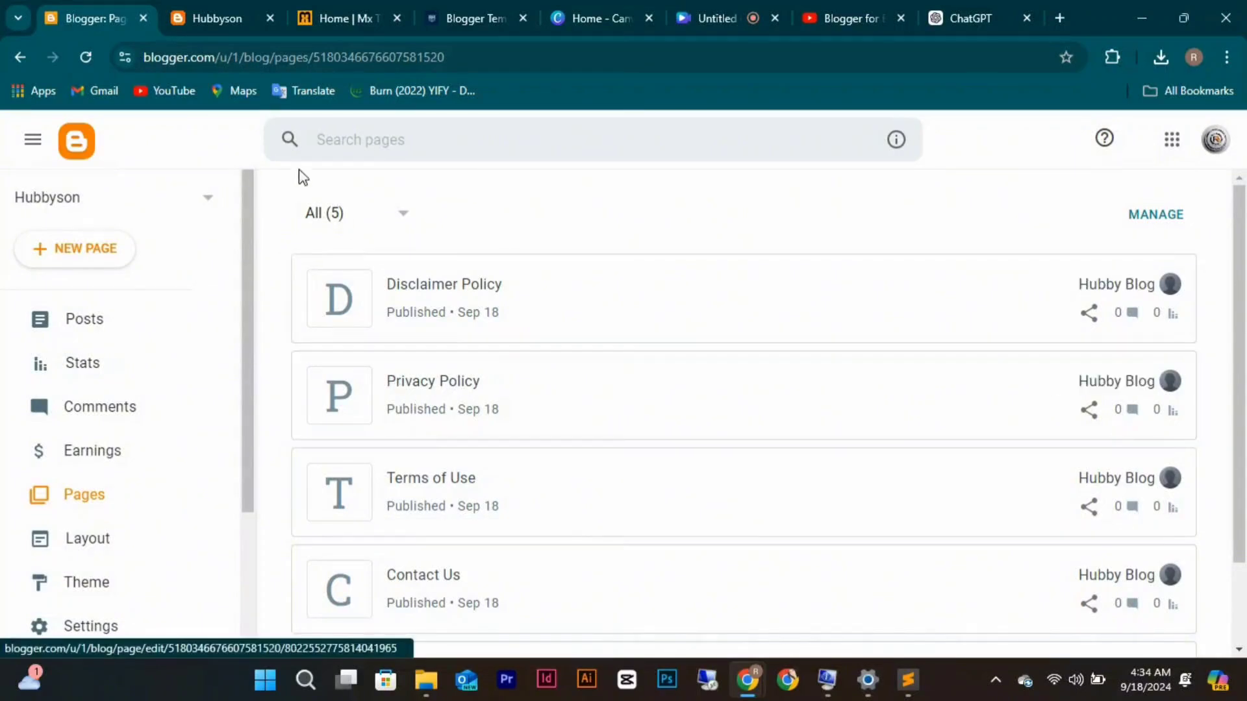
View the About Us page on the live Hubbyson blog, then return home.
click(220, 11)
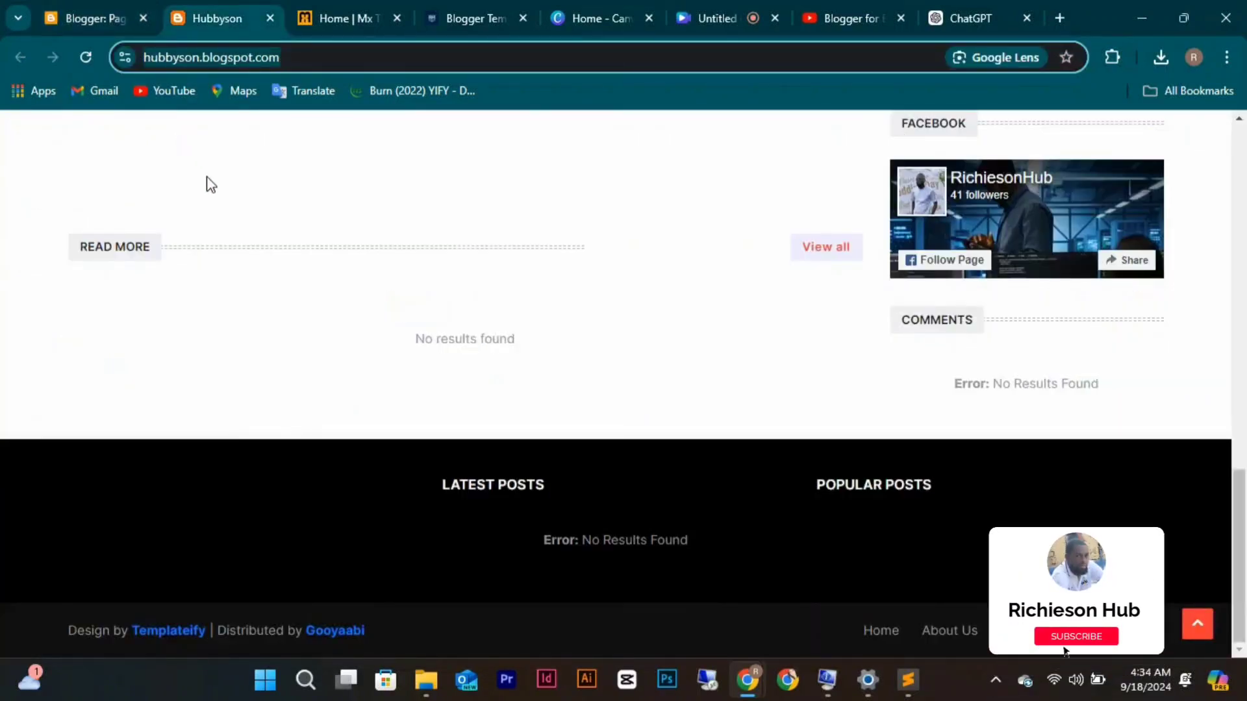
scroll(211, 184, up, 5)
scroll(211, 185, up, 3)
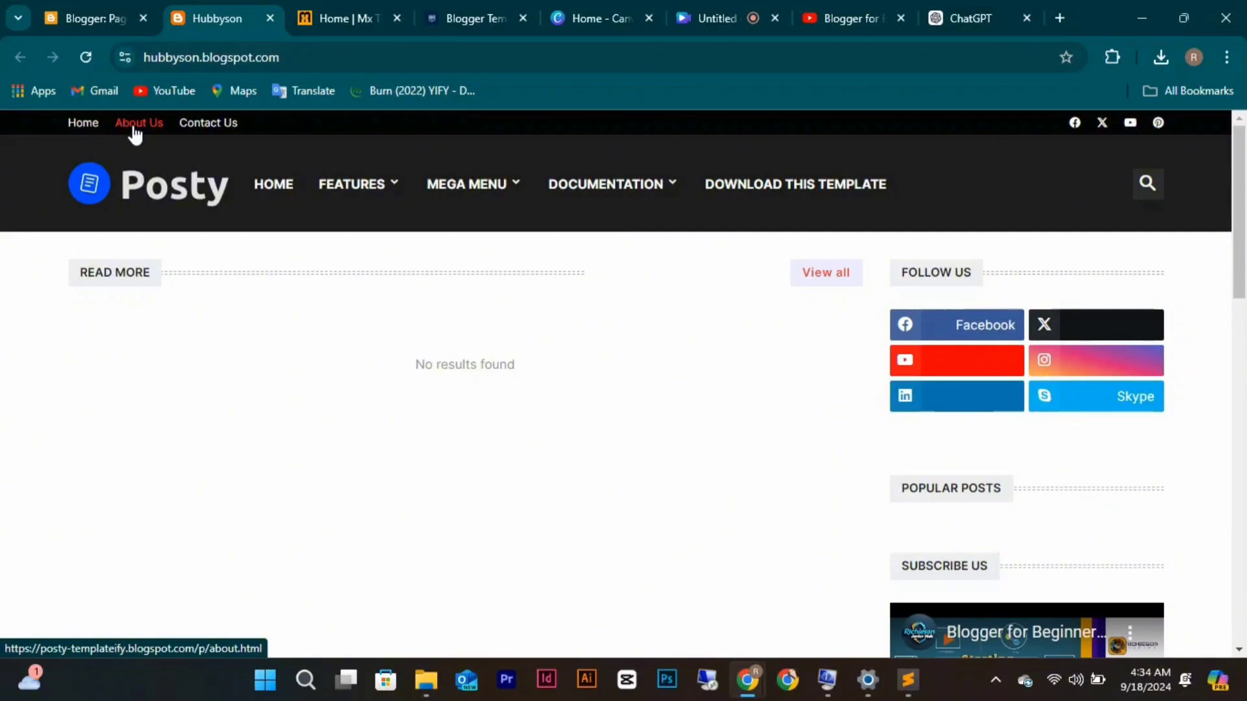
click(135, 134)
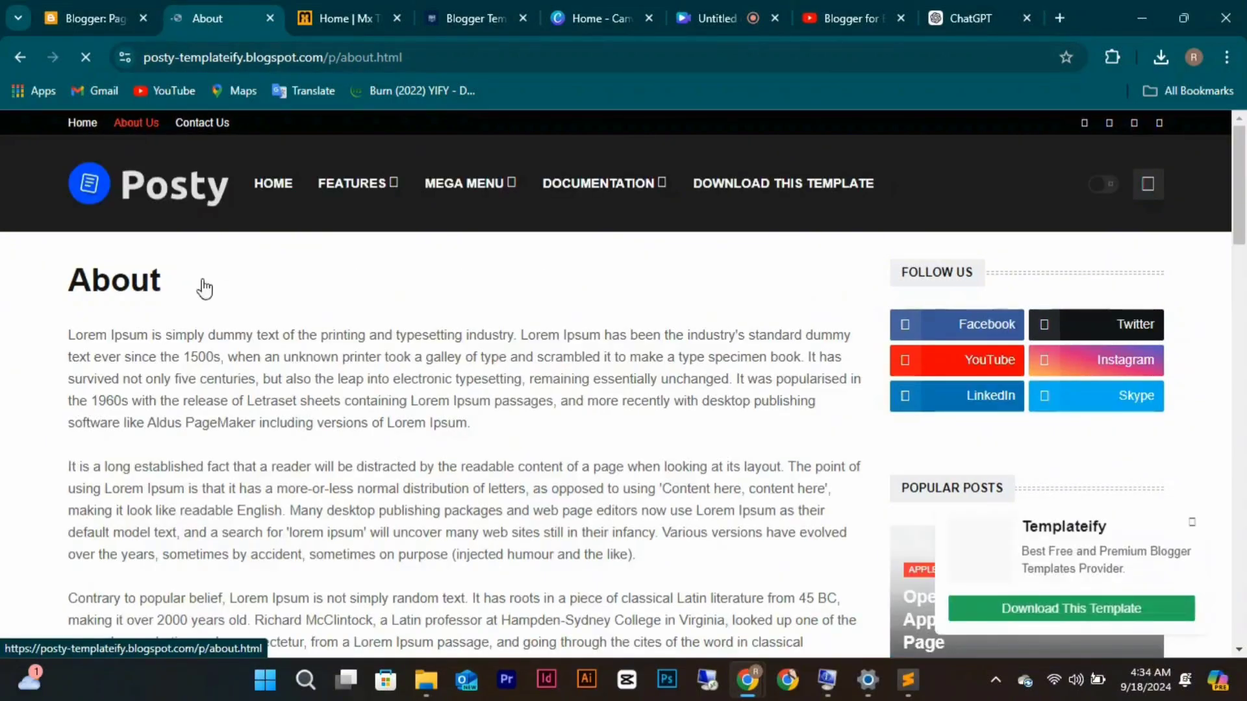
scroll(259, 415, down, 5)
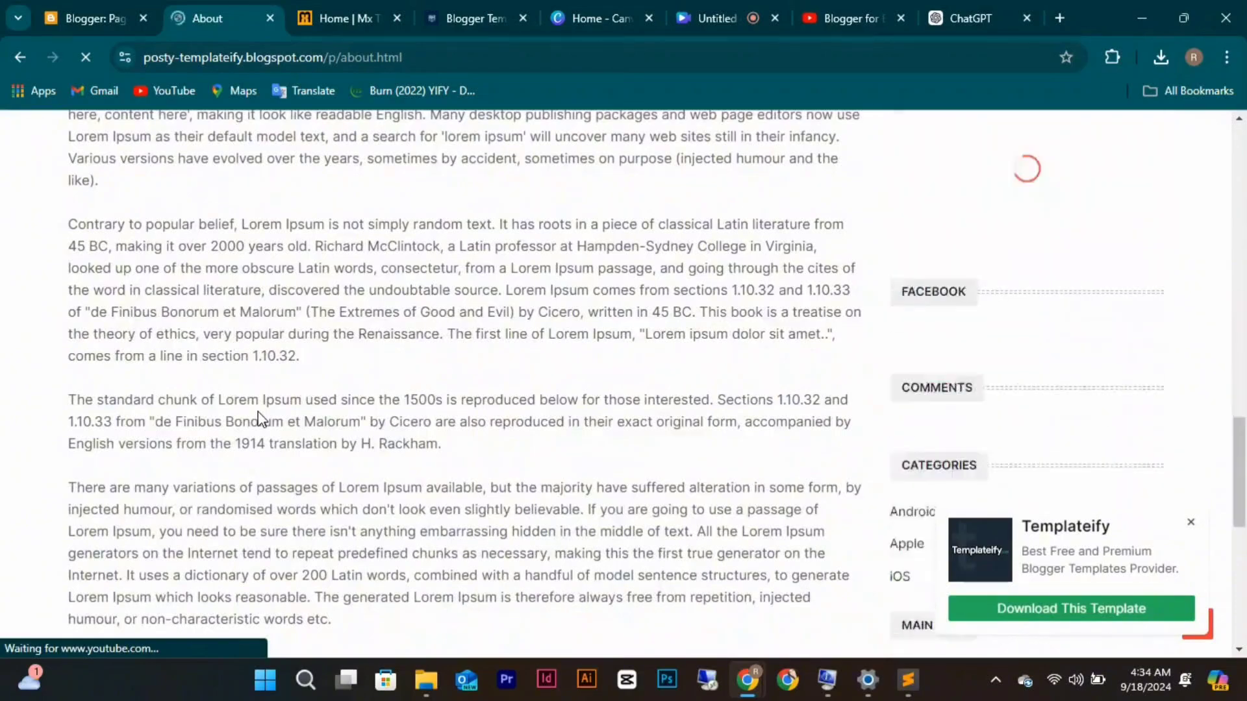
scroll(258, 419, down, 6)
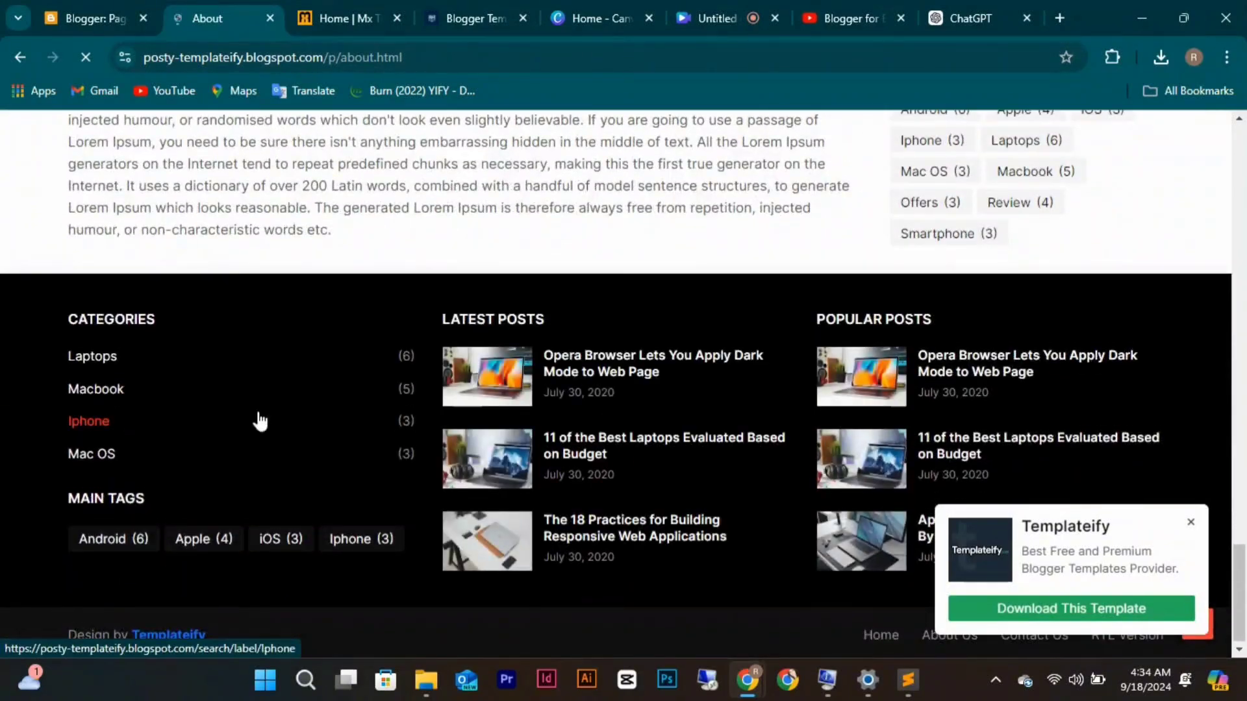
scroll(381, 337, up, 12)
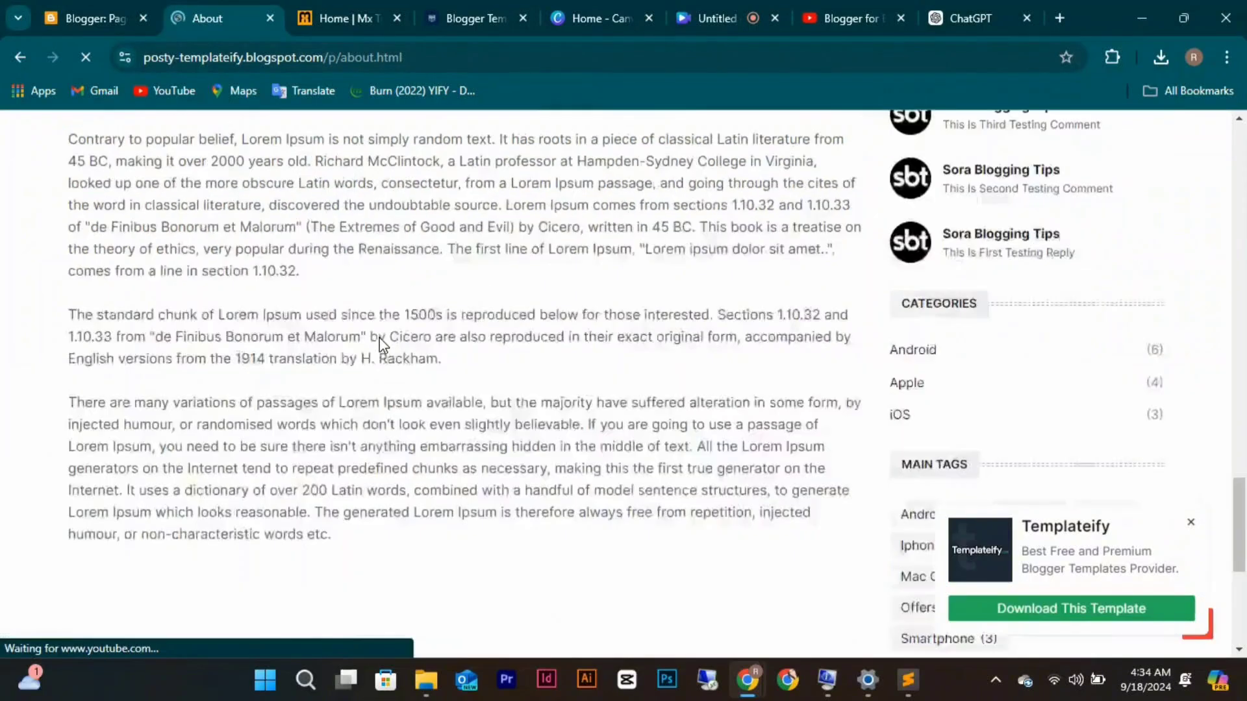
scroll(381, 338, up, 12)
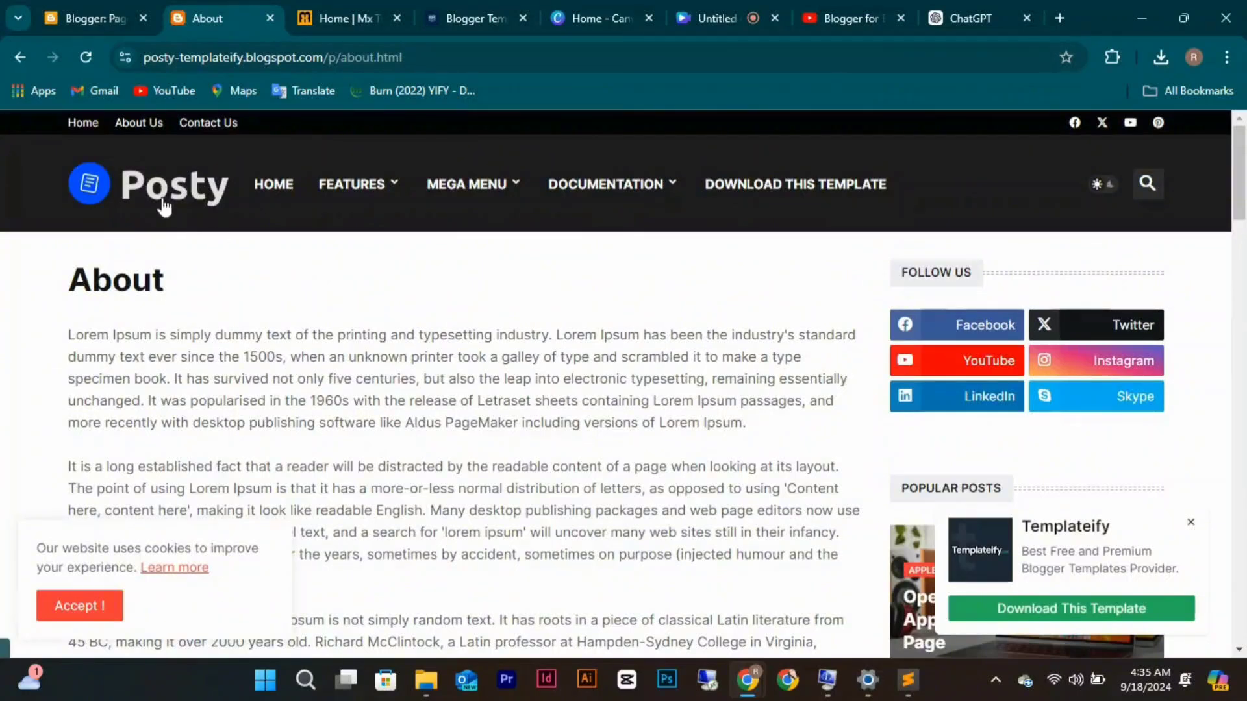
click(26, 56)
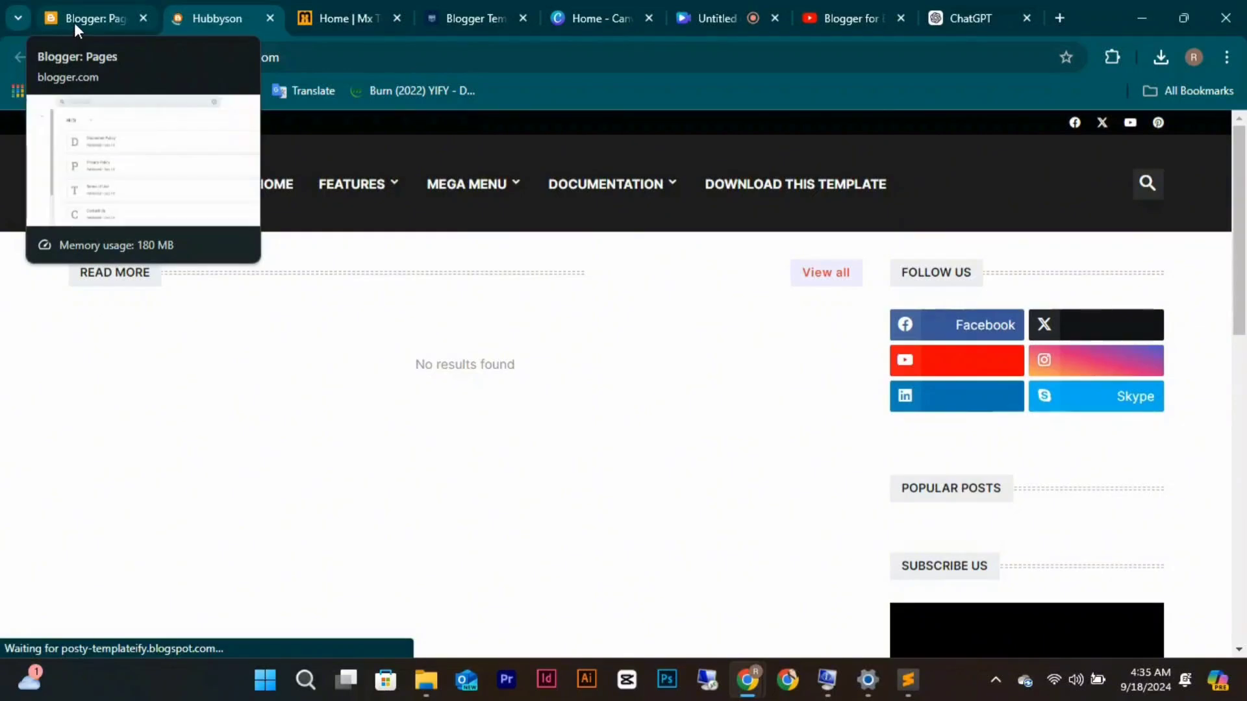
Copy the Blogger pages list URL and load it in the Hubbyson tab.
click(74, 22)
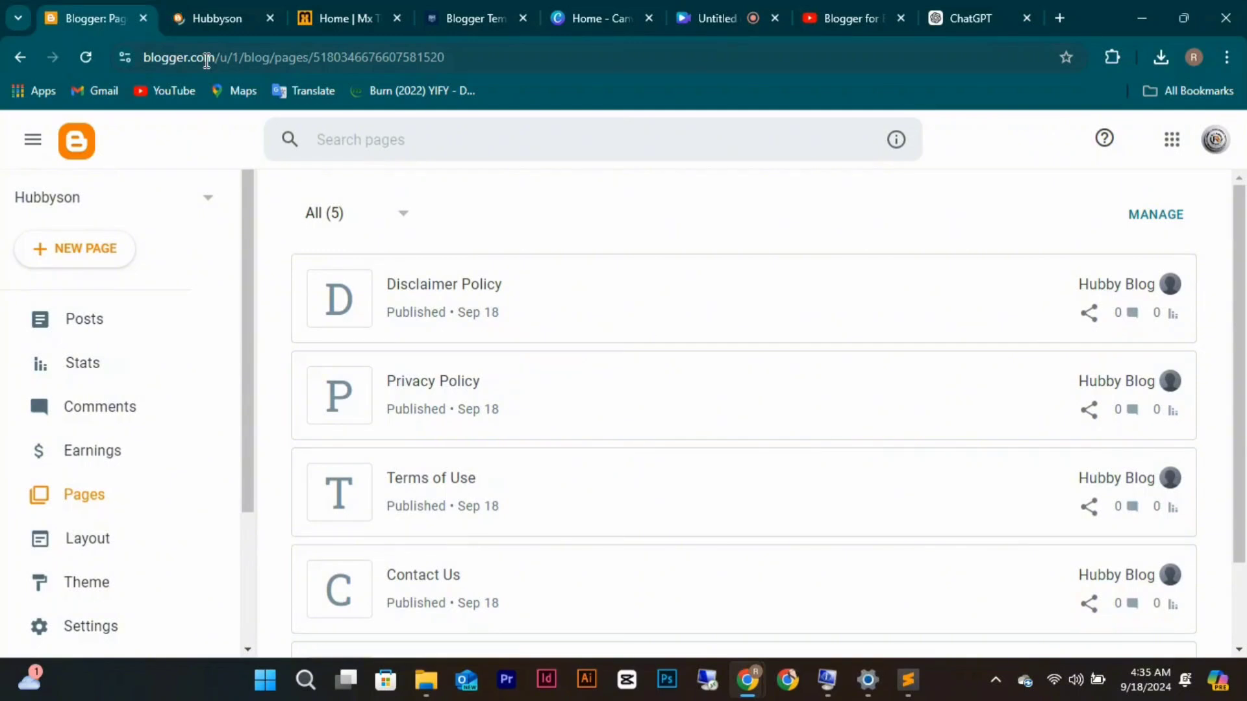
click(466, 52)
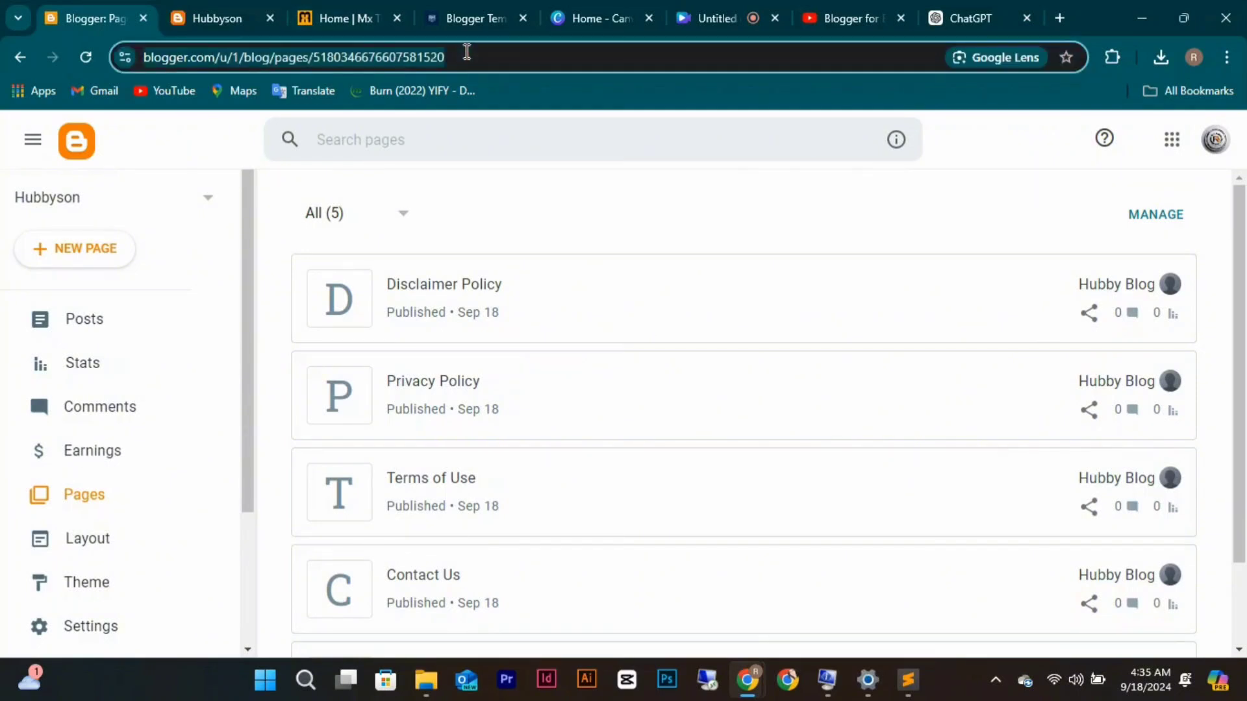
right_click(466, 51)
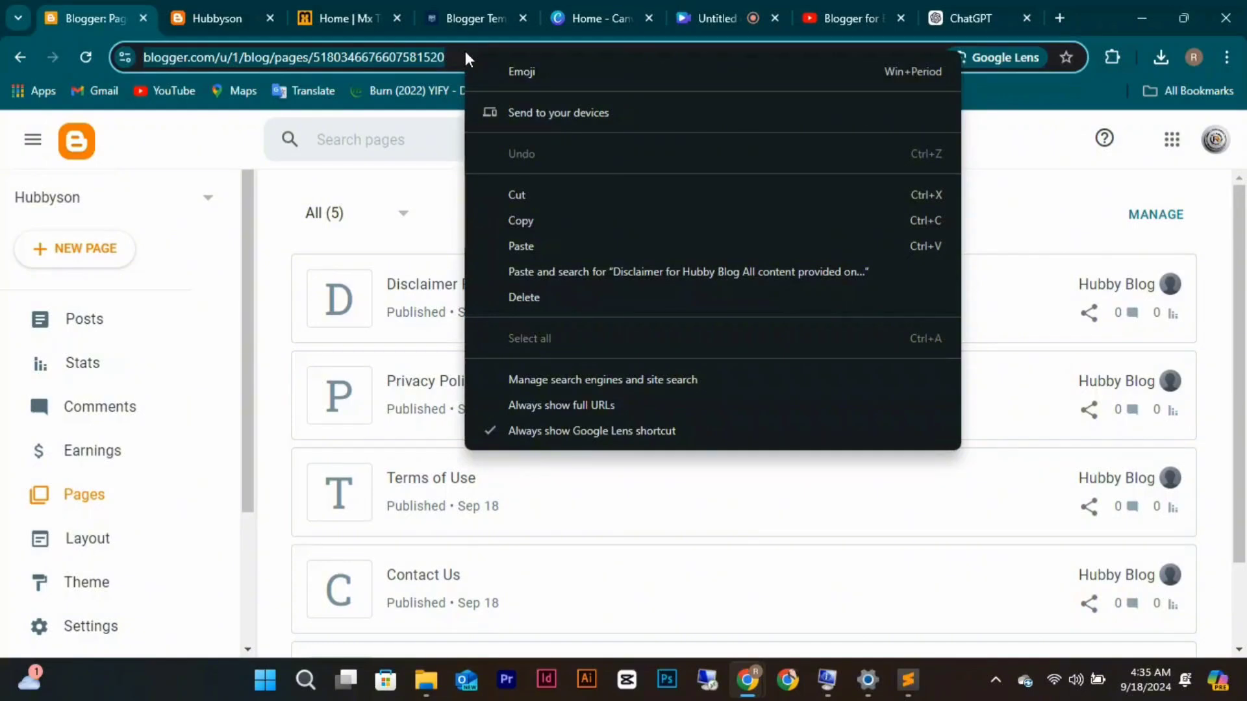
click(537, 220)
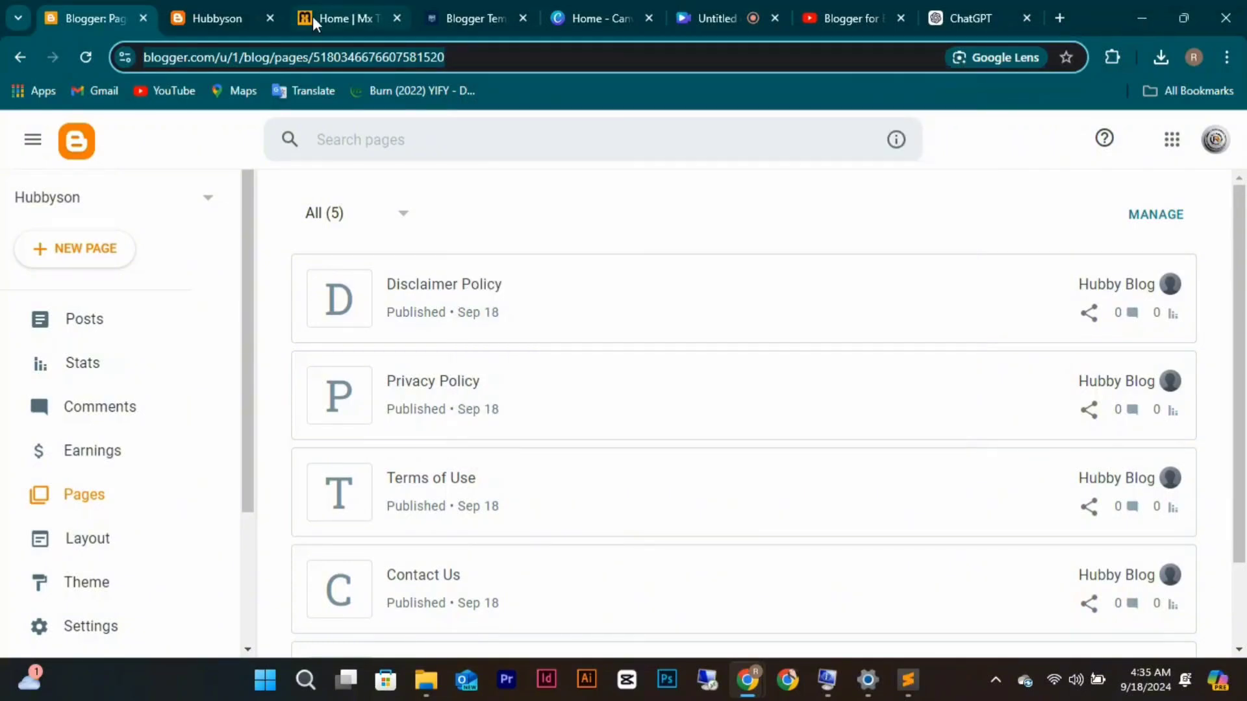
click(234, 18)
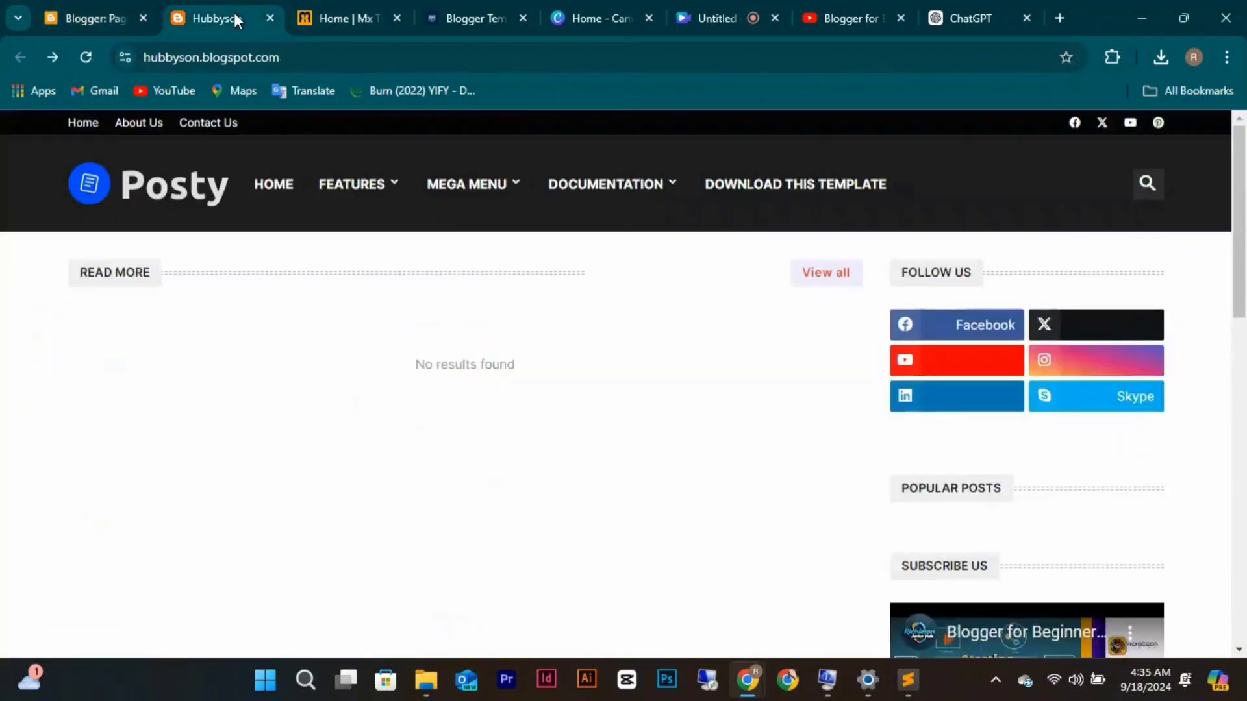
click(283, 58)
key(ctrl+v)
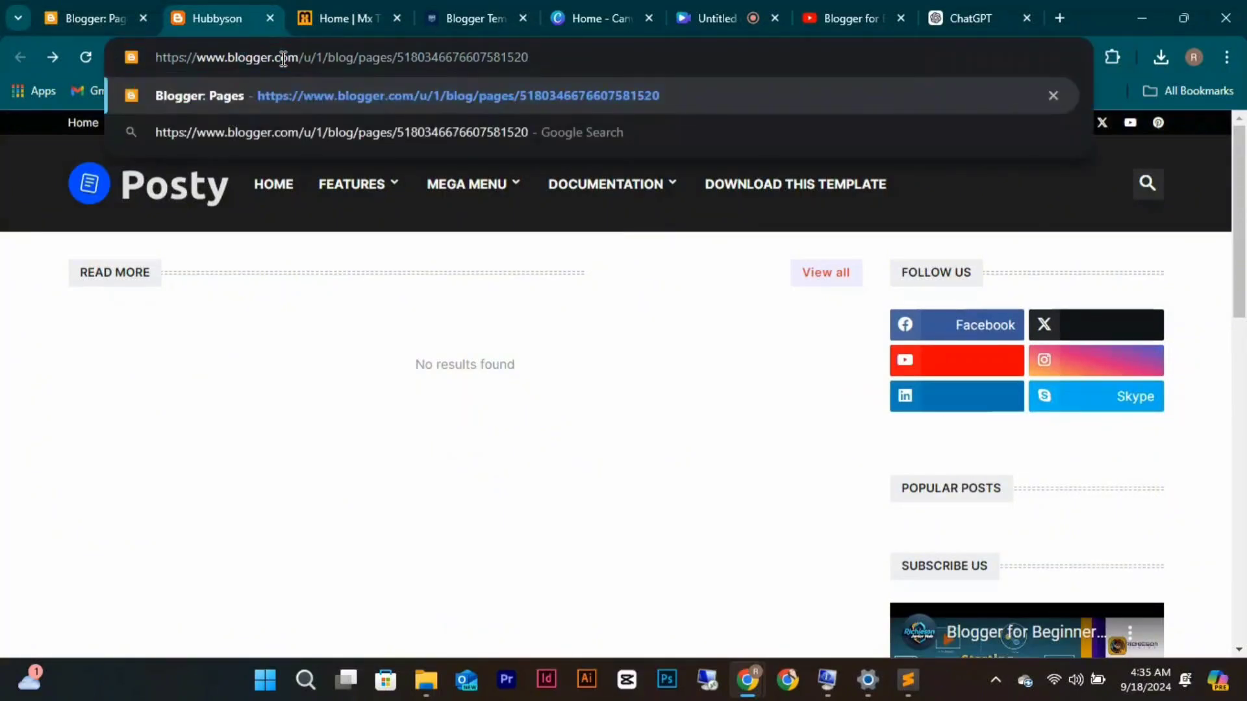
key(Return)
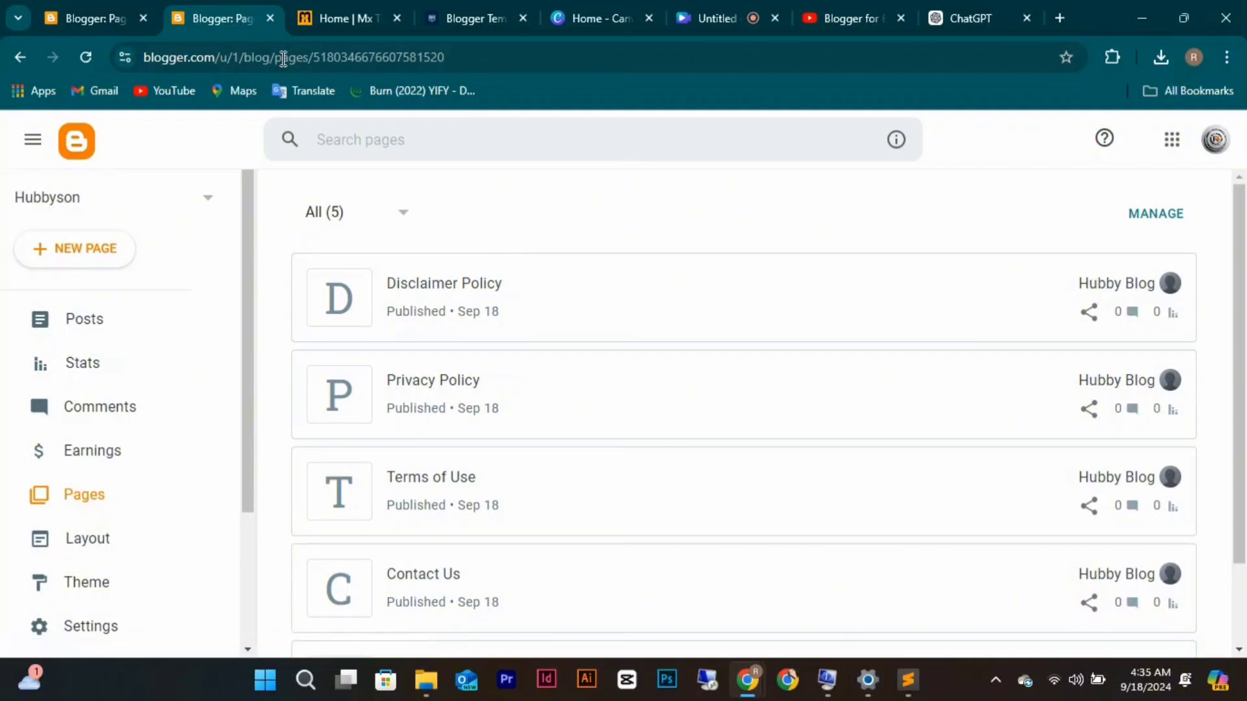
Bring up the Share options for the Contact Us page.
click(105, 22)
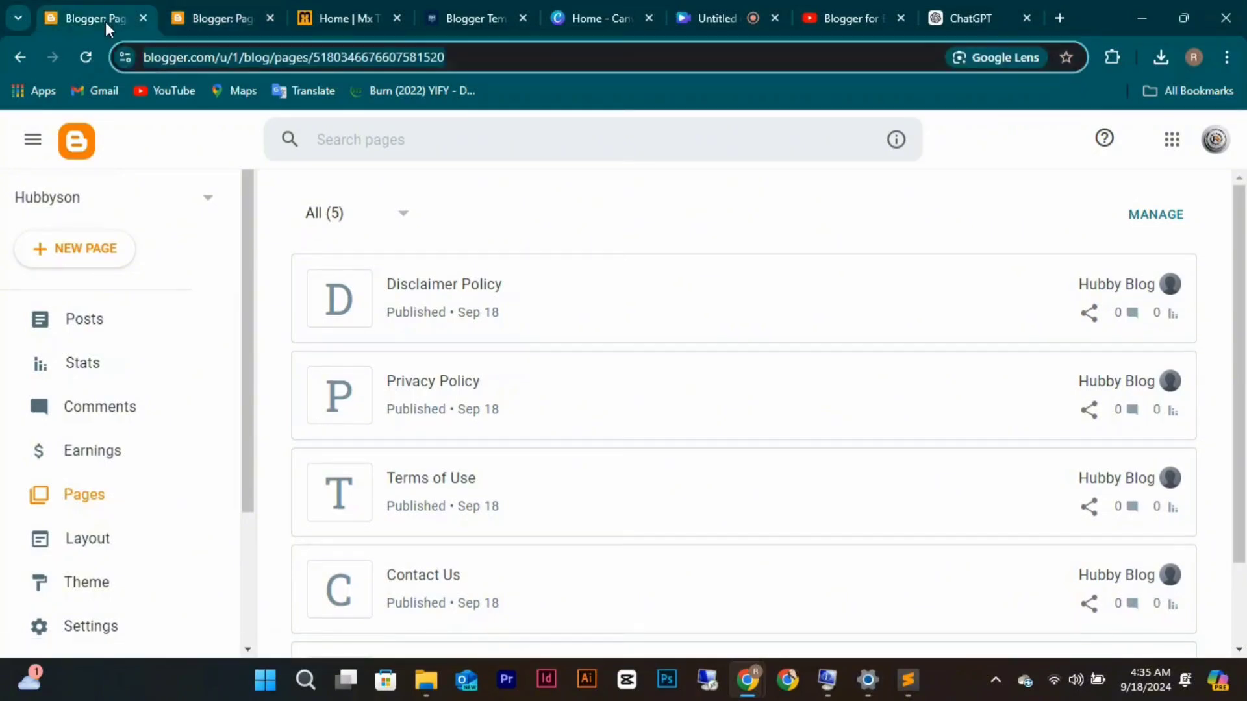
mouse_move(1093, 286)
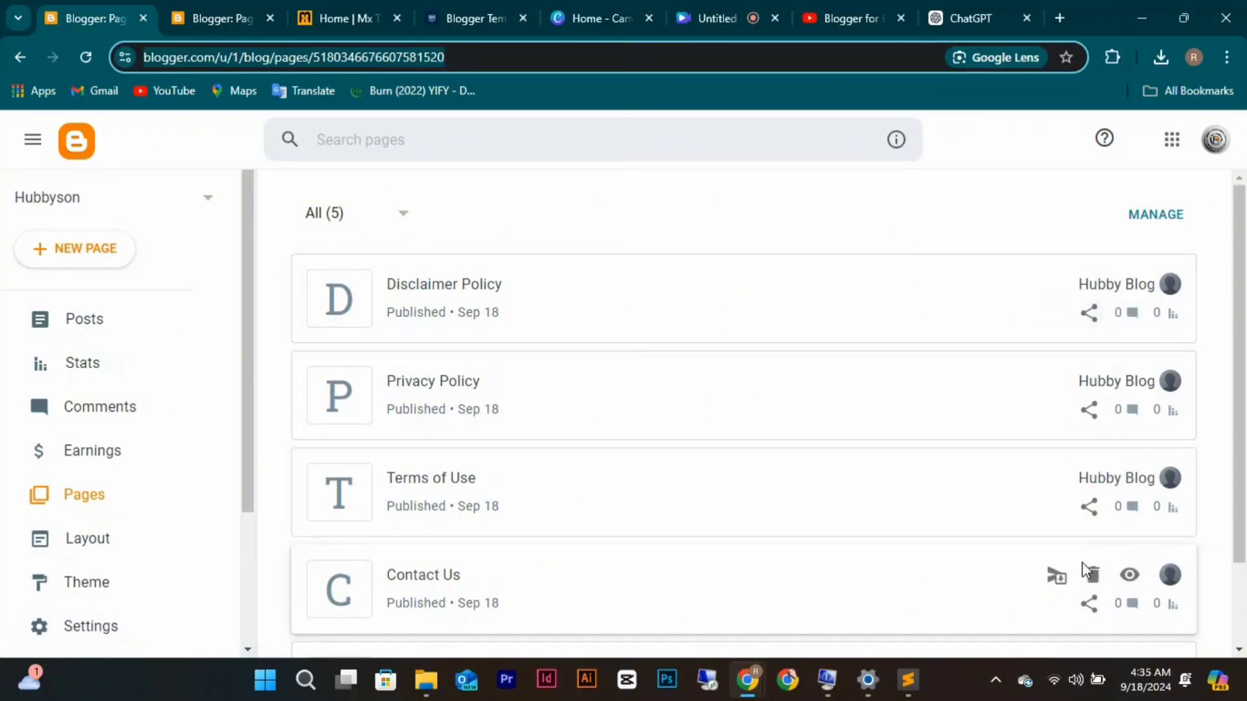
click(1090, 609)
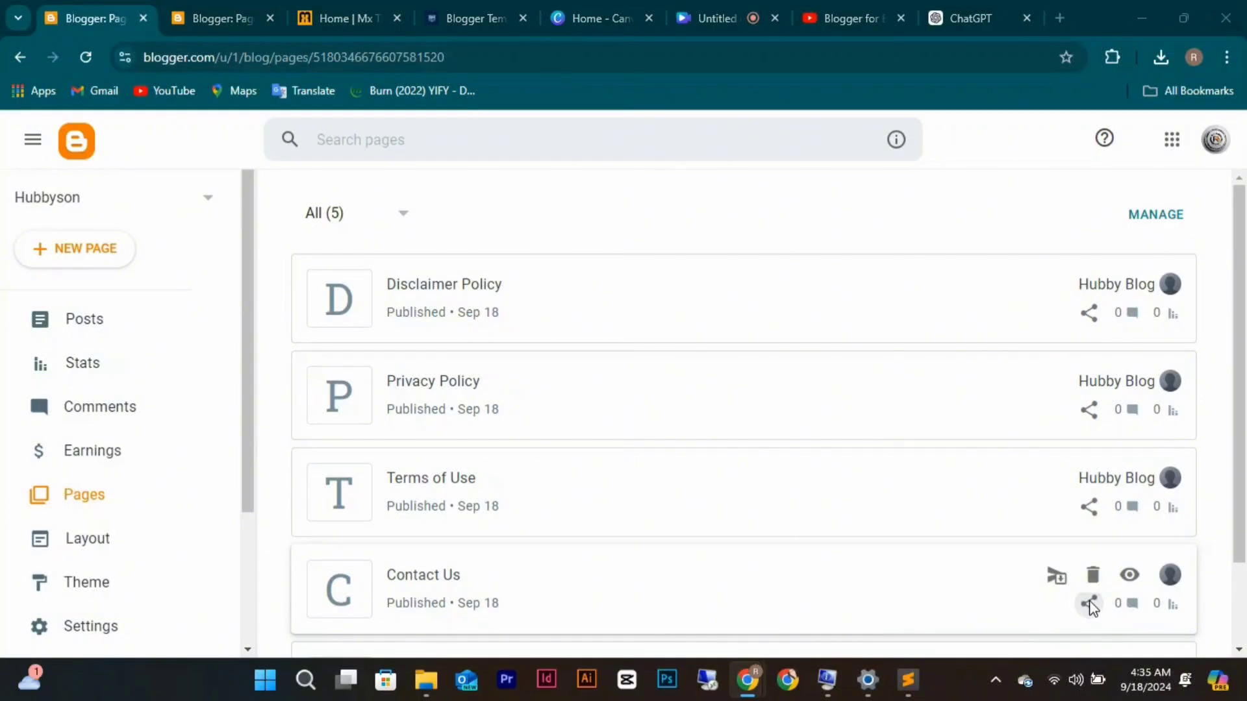
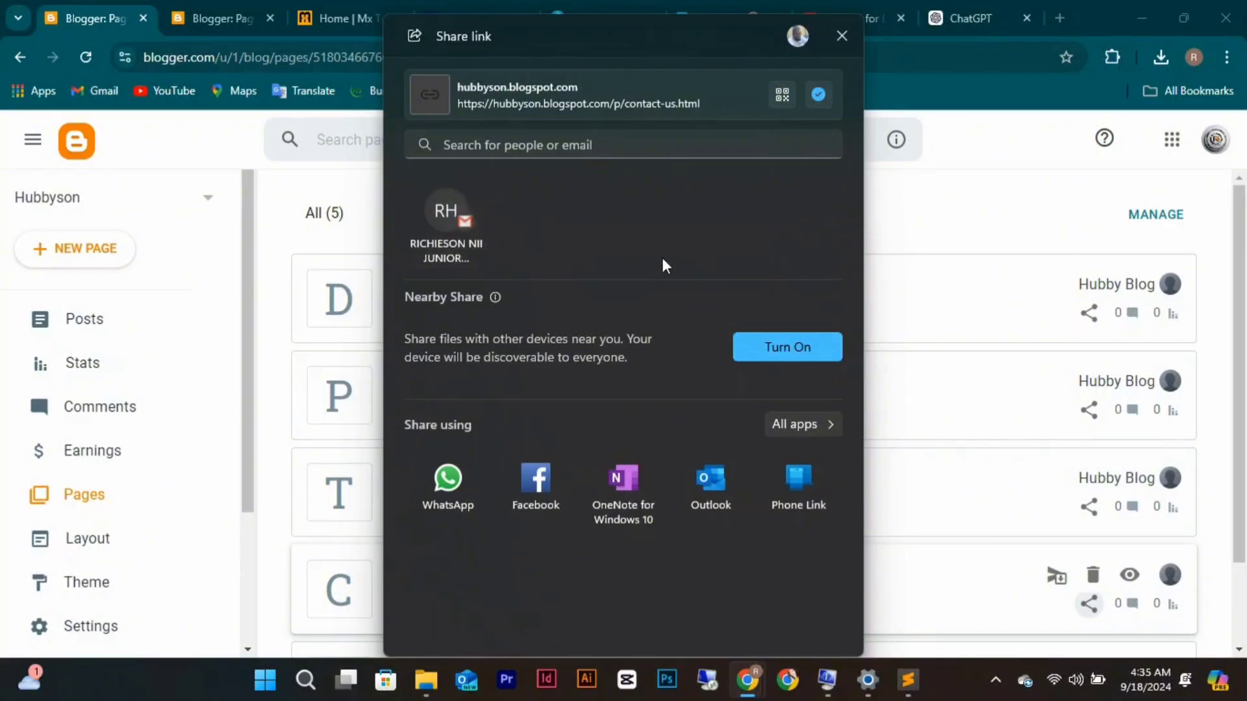
Dismiss the Contact Us share options and return to the blog's Layout page.
click(840, 37)
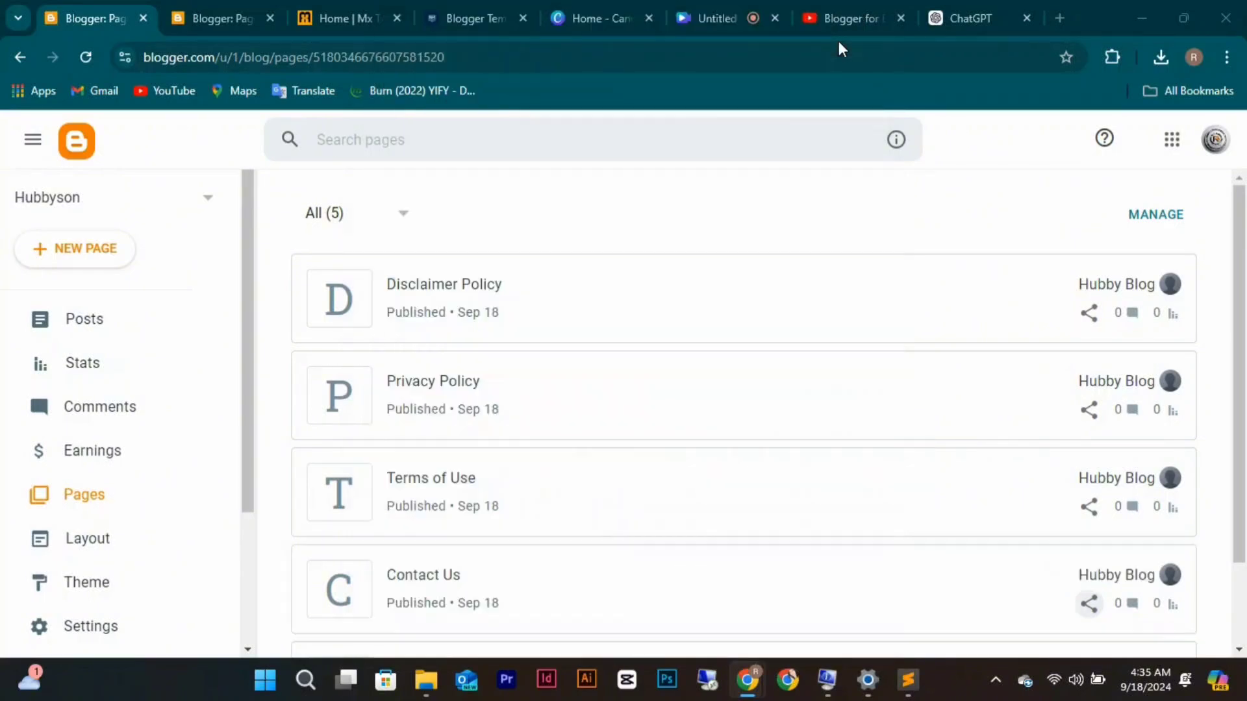
click(191, 36)
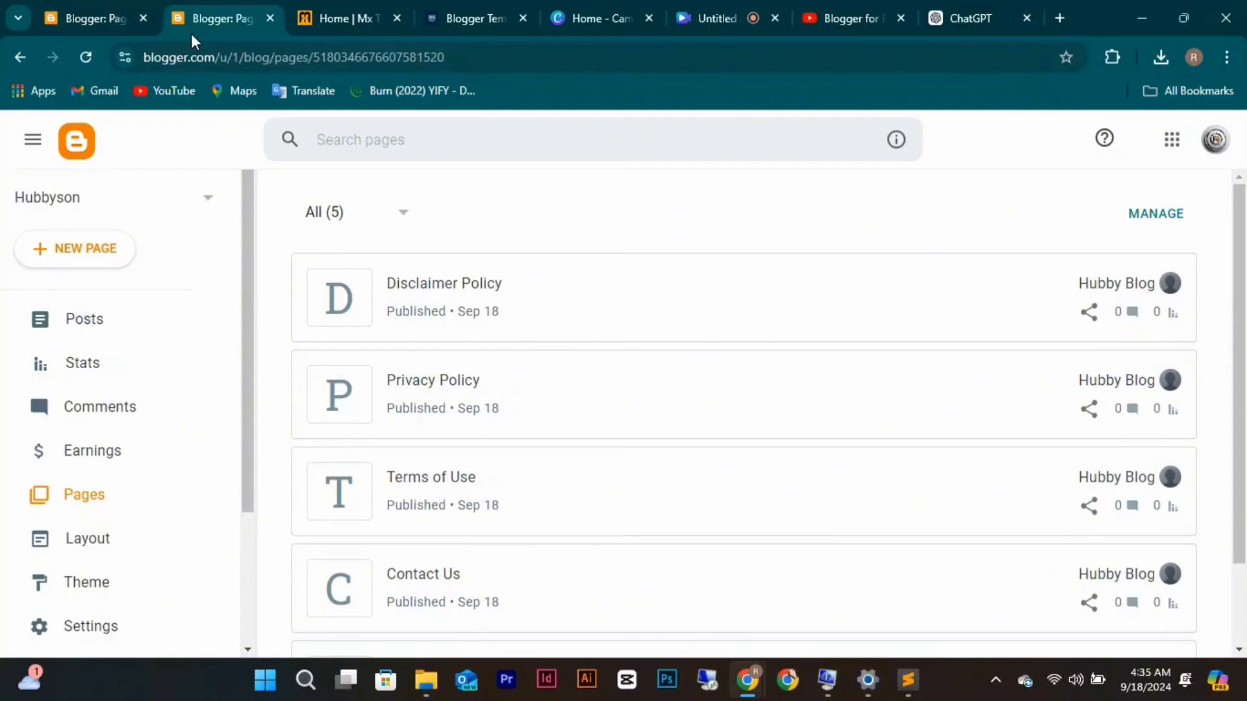
click(104, 17)
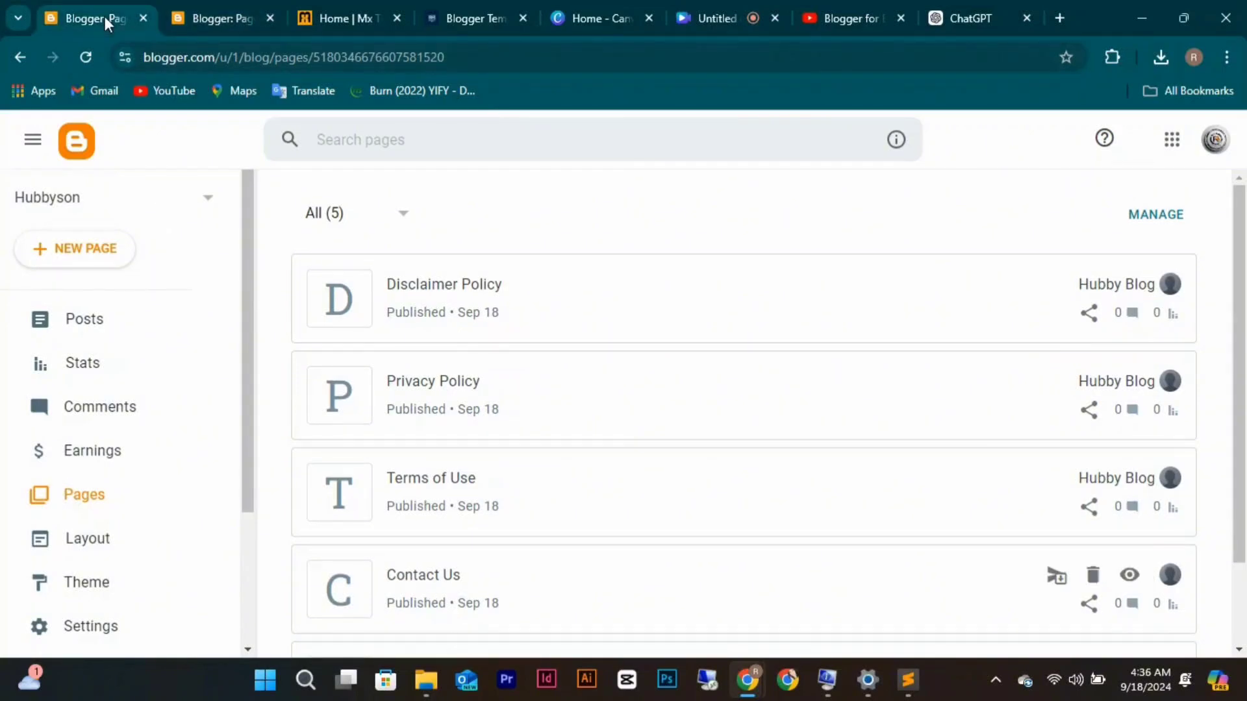
click(89, 552)
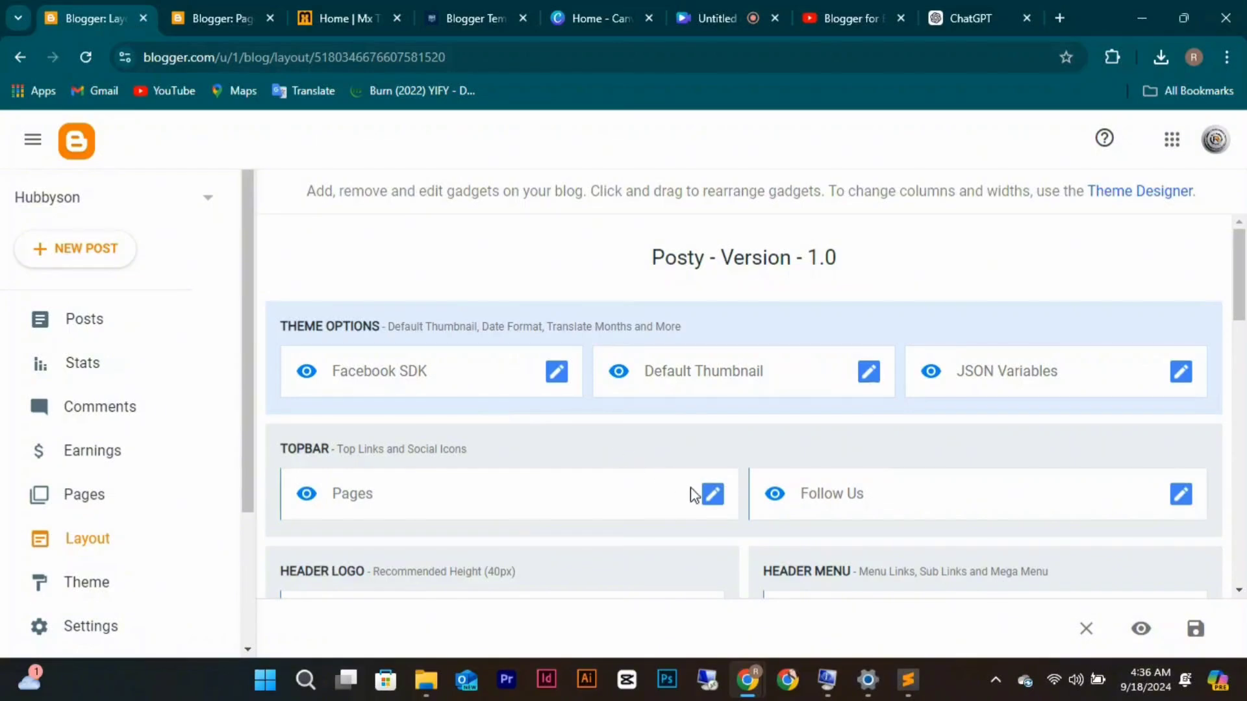
In the Pages gadget, replace Contact Us's Site URL with the copied contact-us link and save.
click(712, 500)
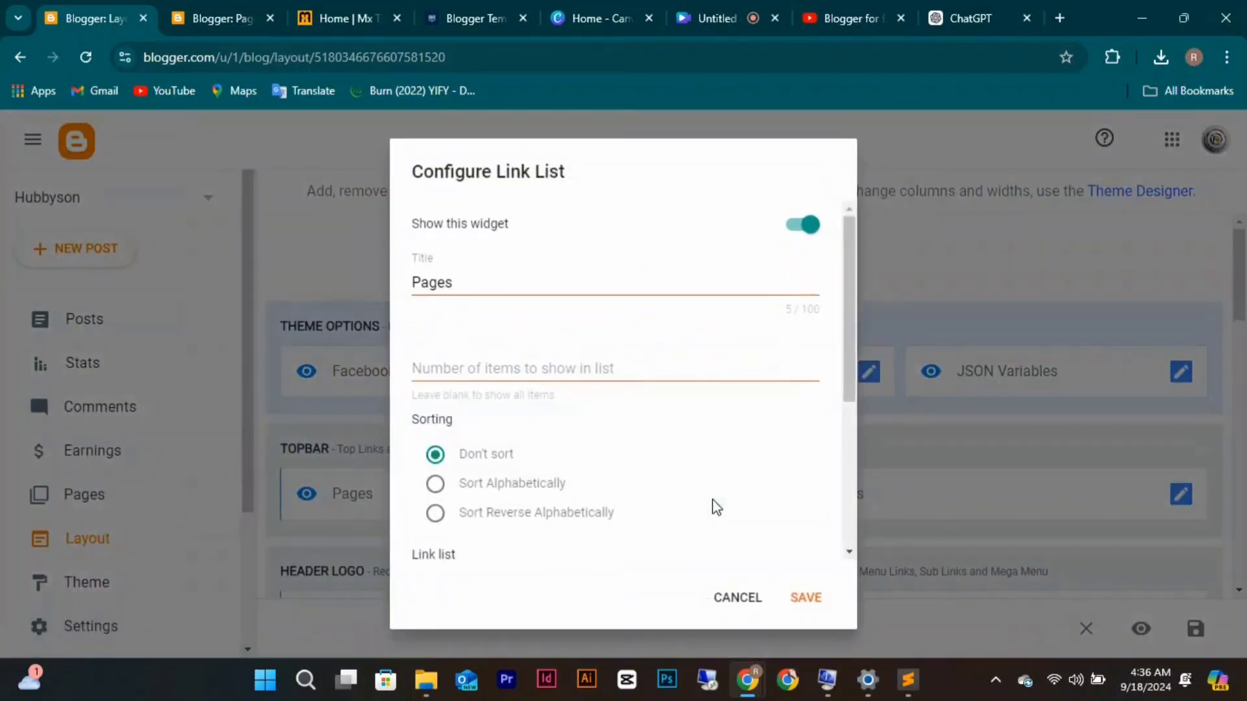
scroll(625, 493, down, 4)
scroll(625, 488, down, 1)
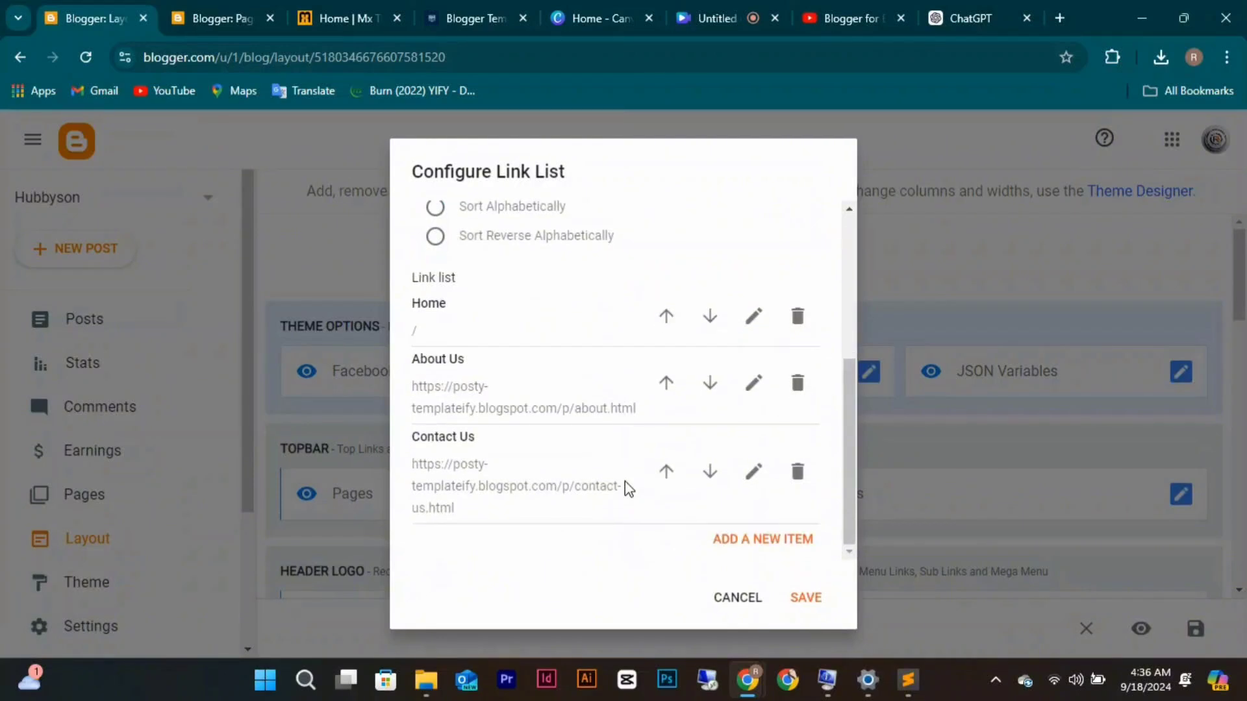
click(759, 476)
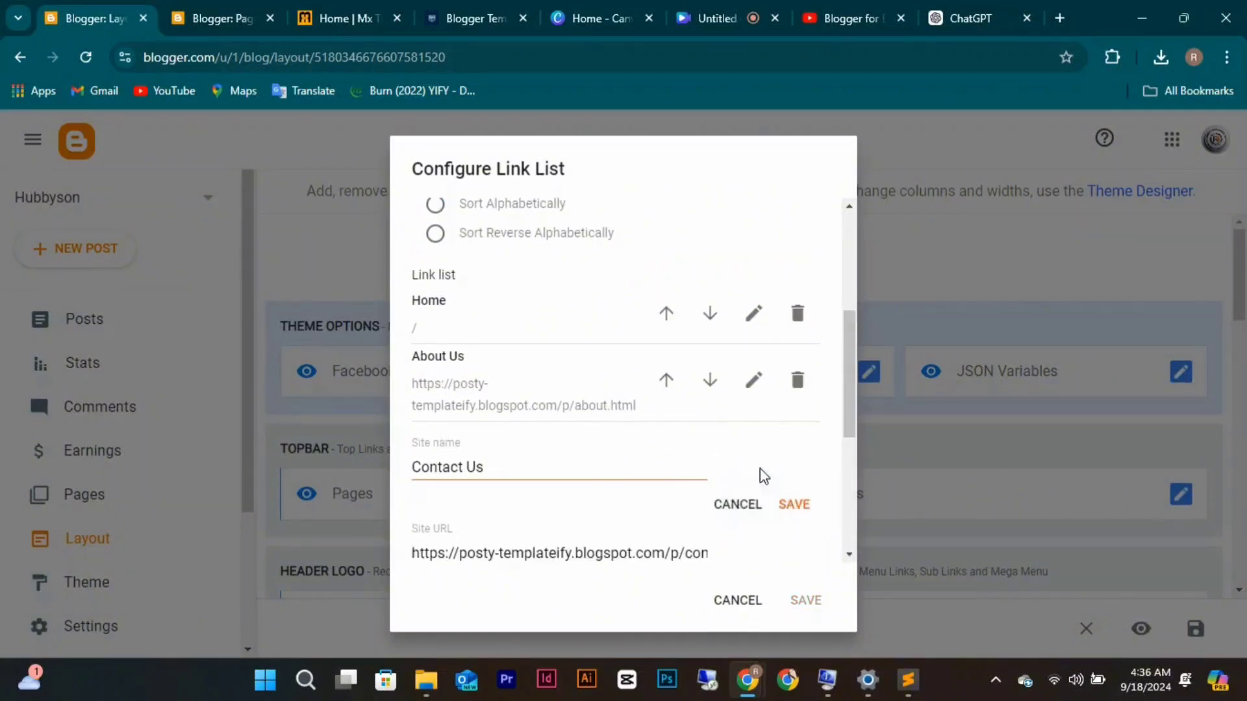
click(602, 554)
key(ctrl+a)
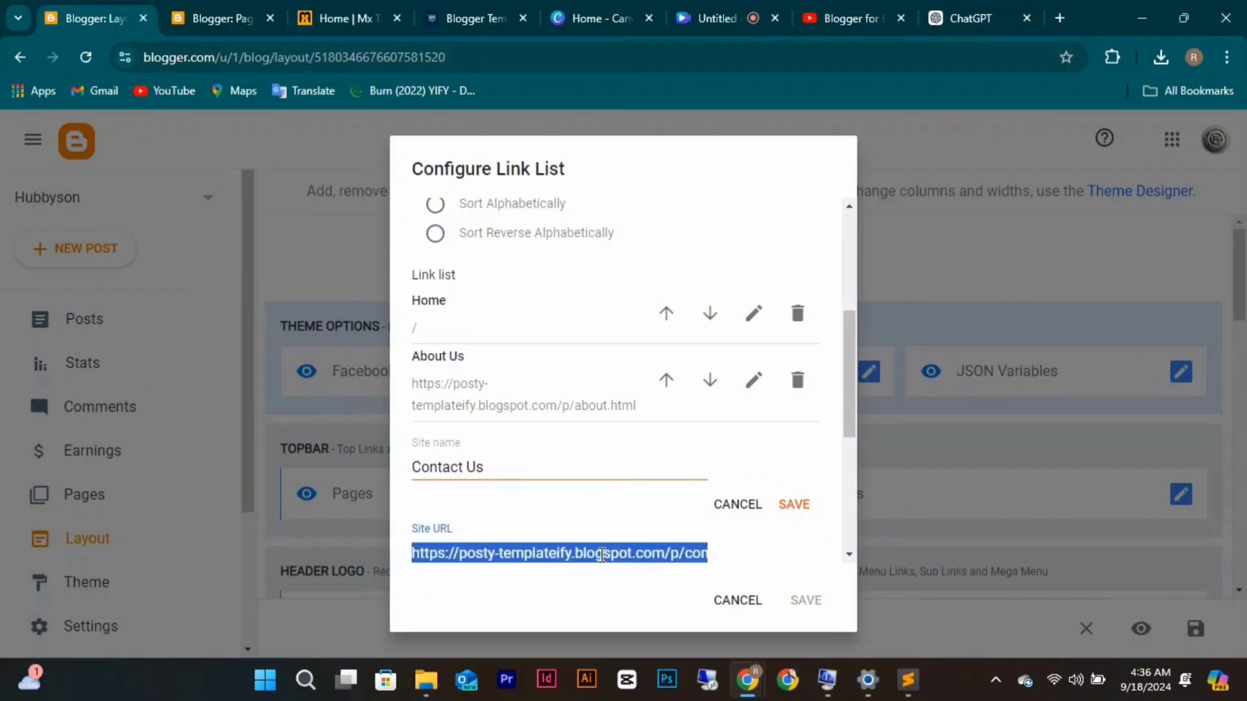
text(https://hubbyson.blogspot.com/p/contact-us.html)
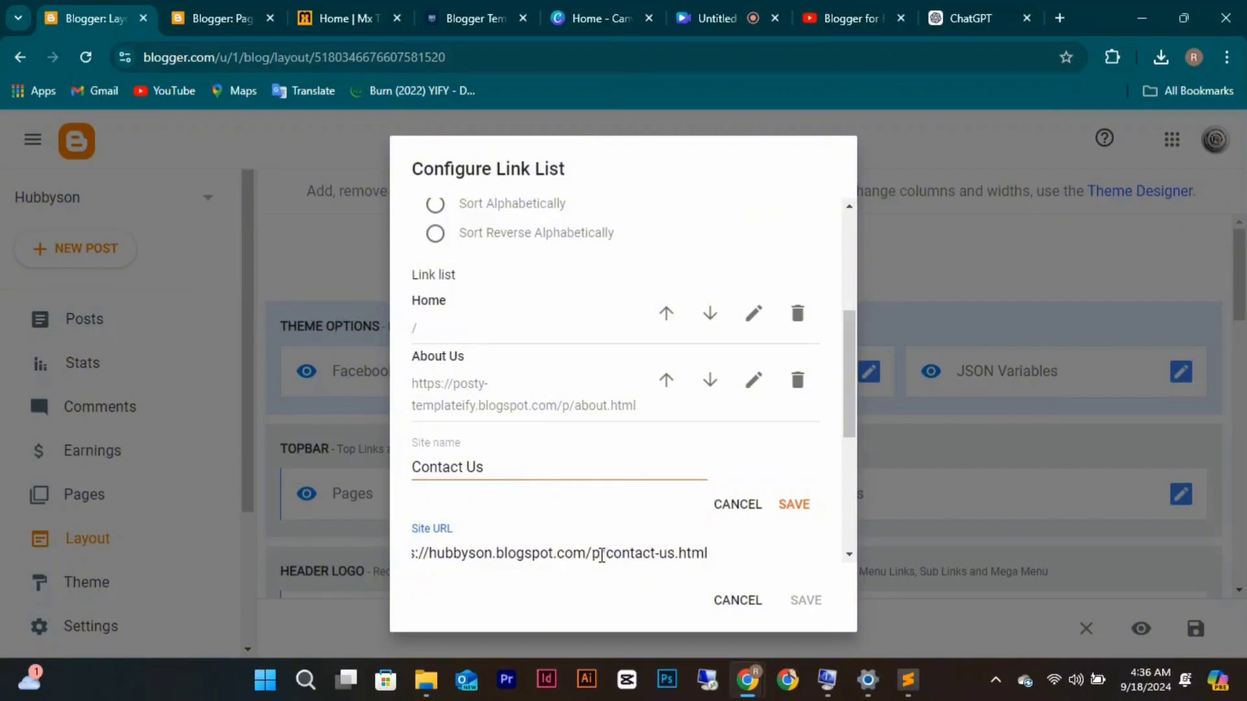
click(789, 508)
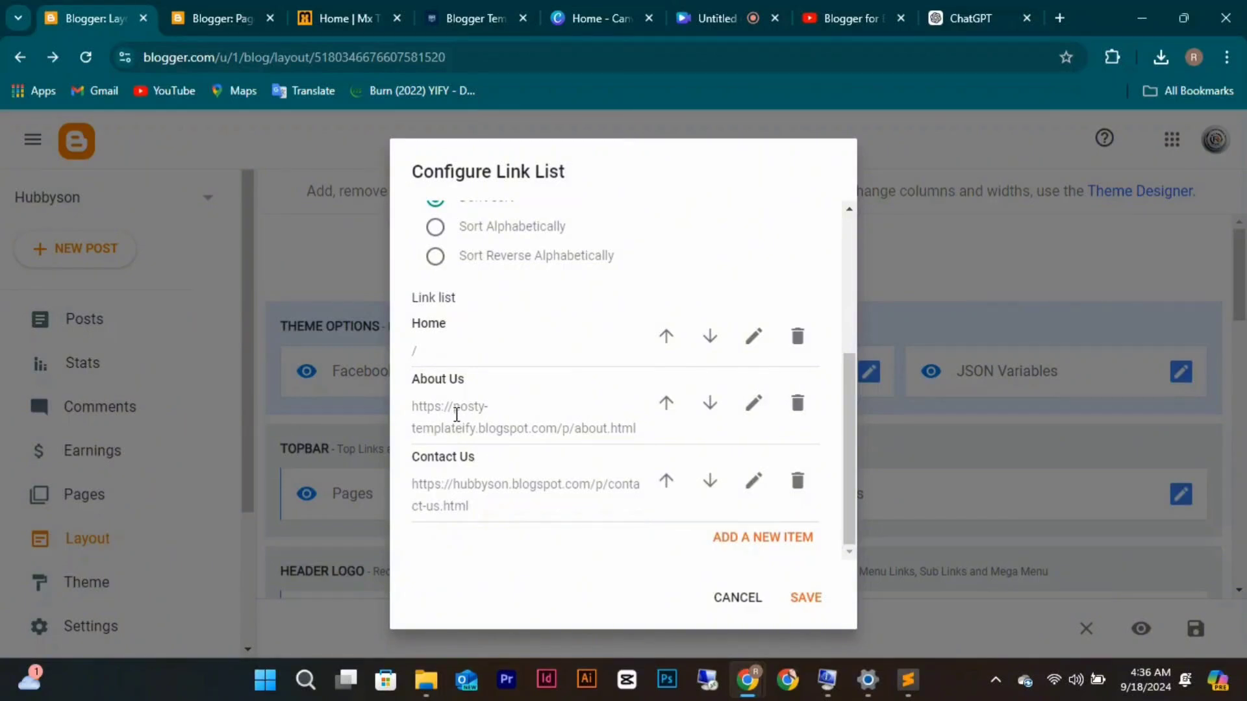
Copy the About Us page link from the blog's Pages list.
click(224, 13)
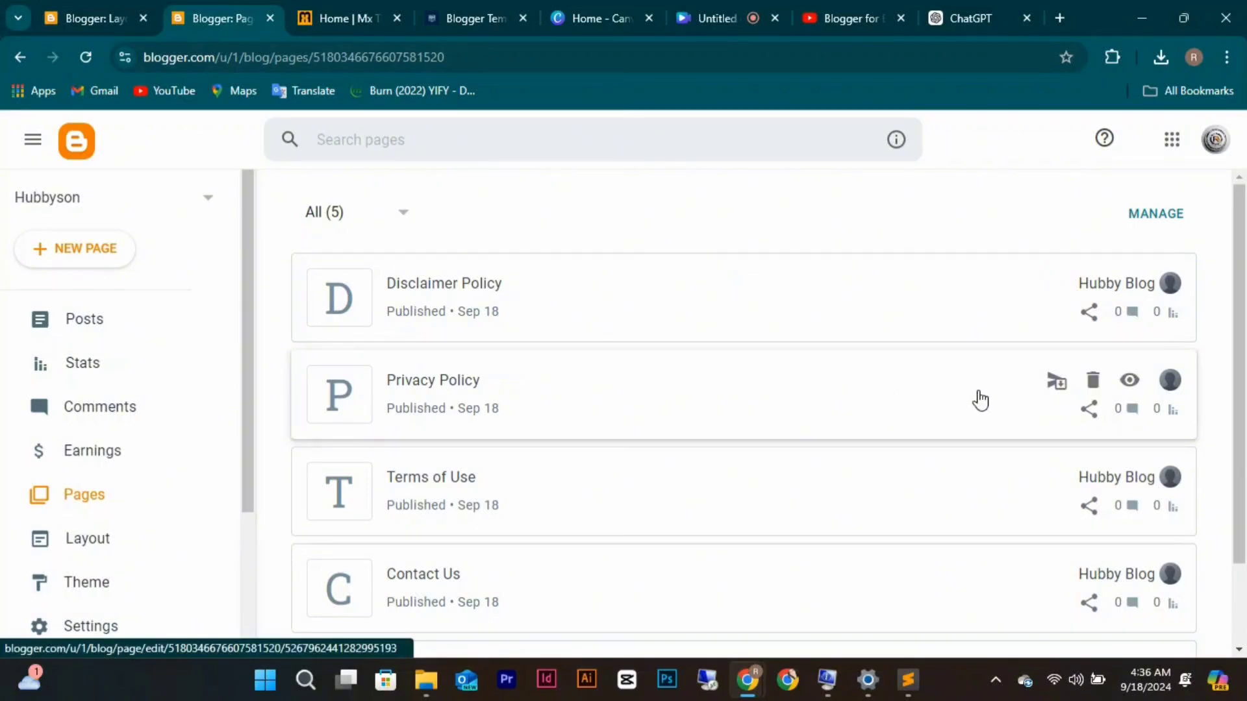
scroll(1014, 546, down, 2)
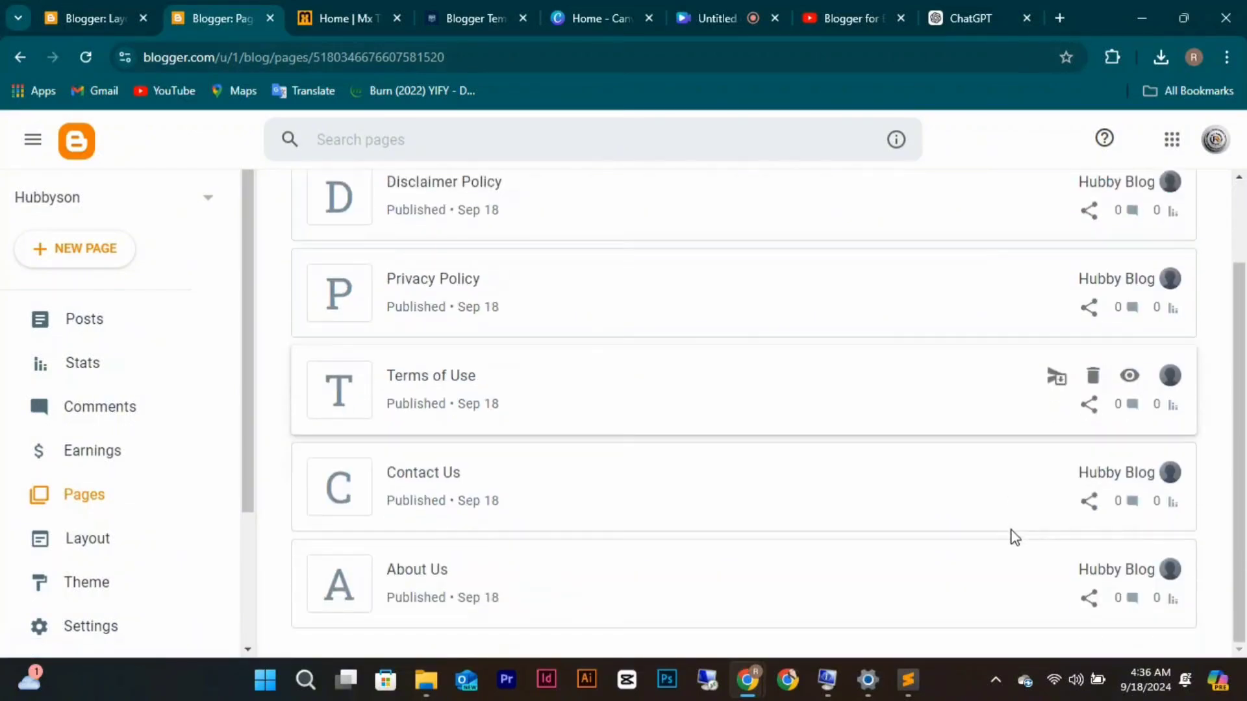
click(1091, 598)
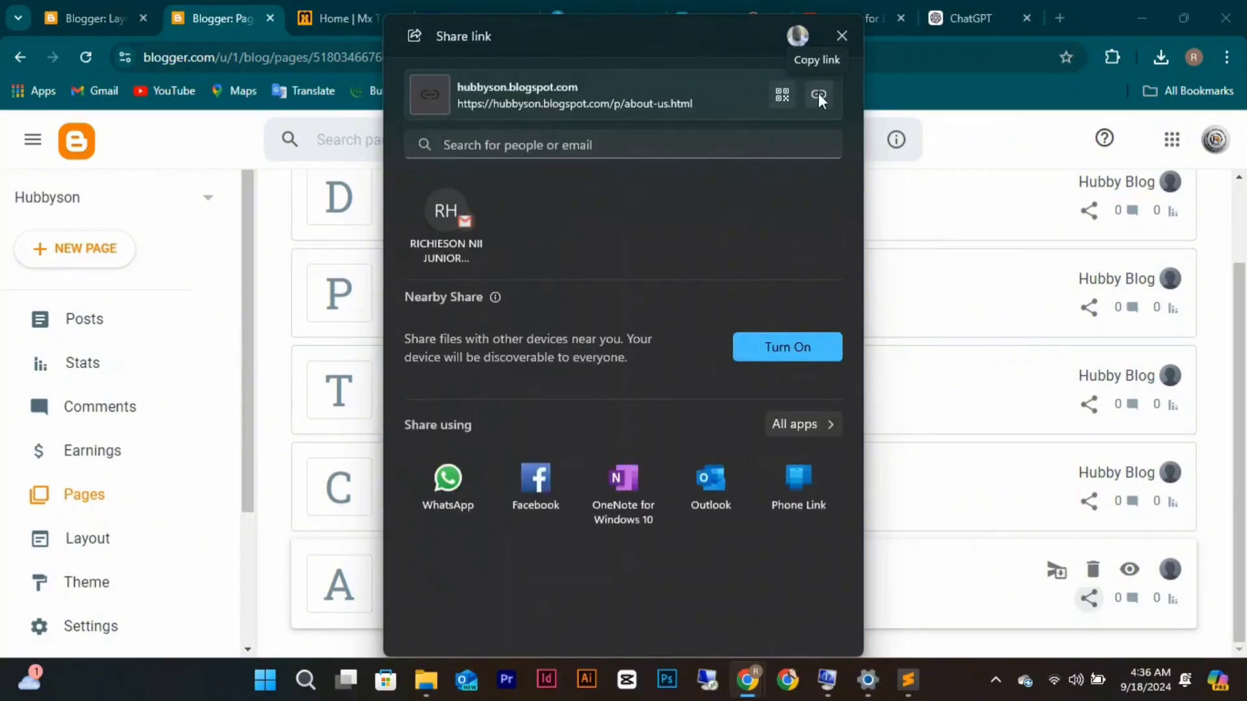
click(819, 95)
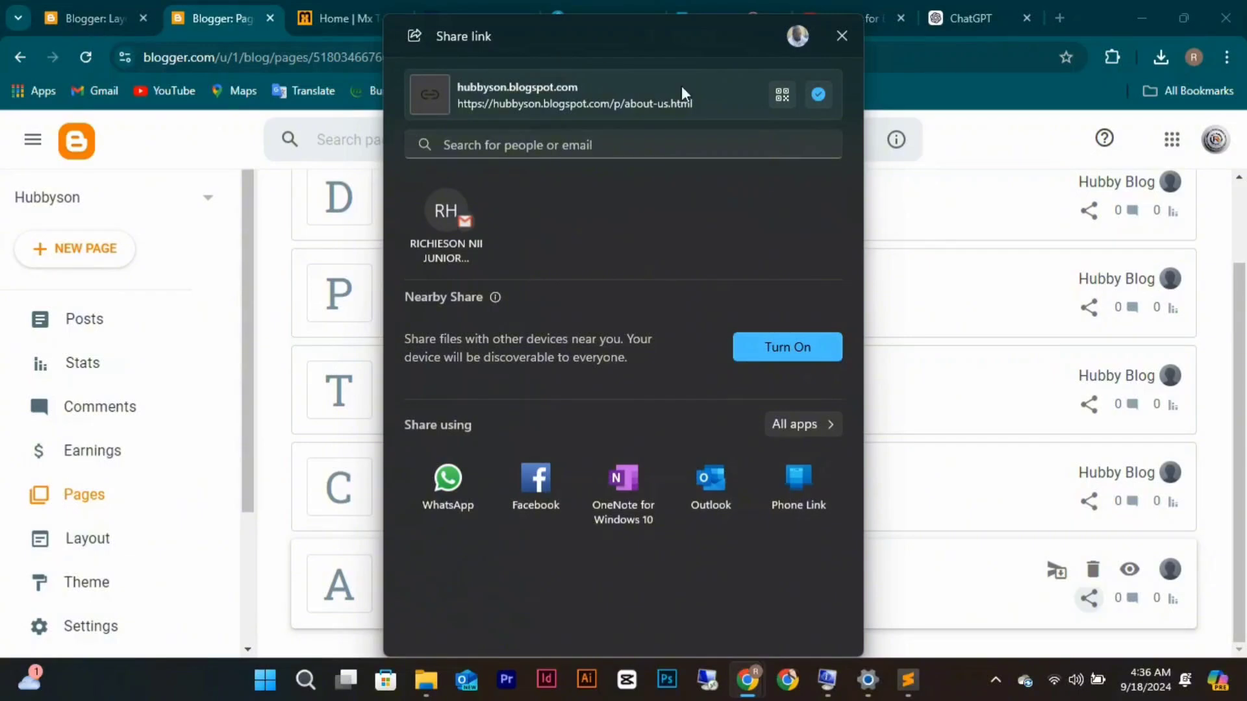
click(841, 36)
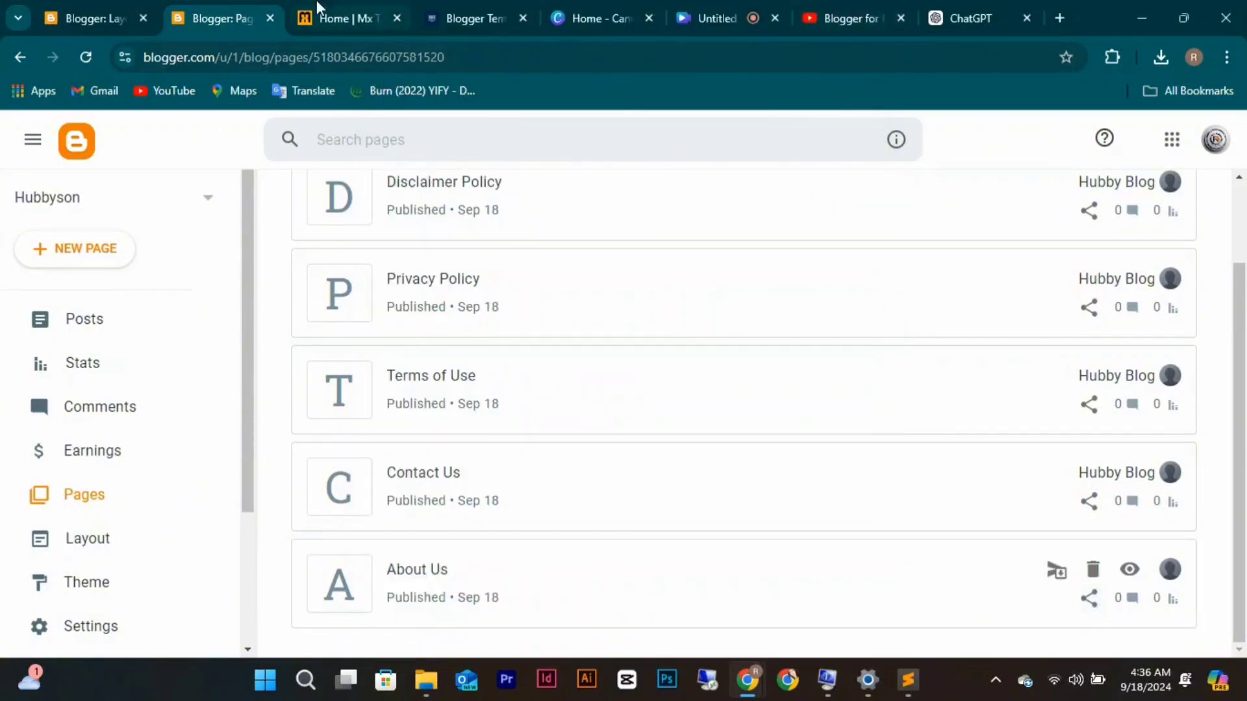
Paste the About Us link over the About Us entry's Site URL in the Pages gadget and save.
click(95, 18)
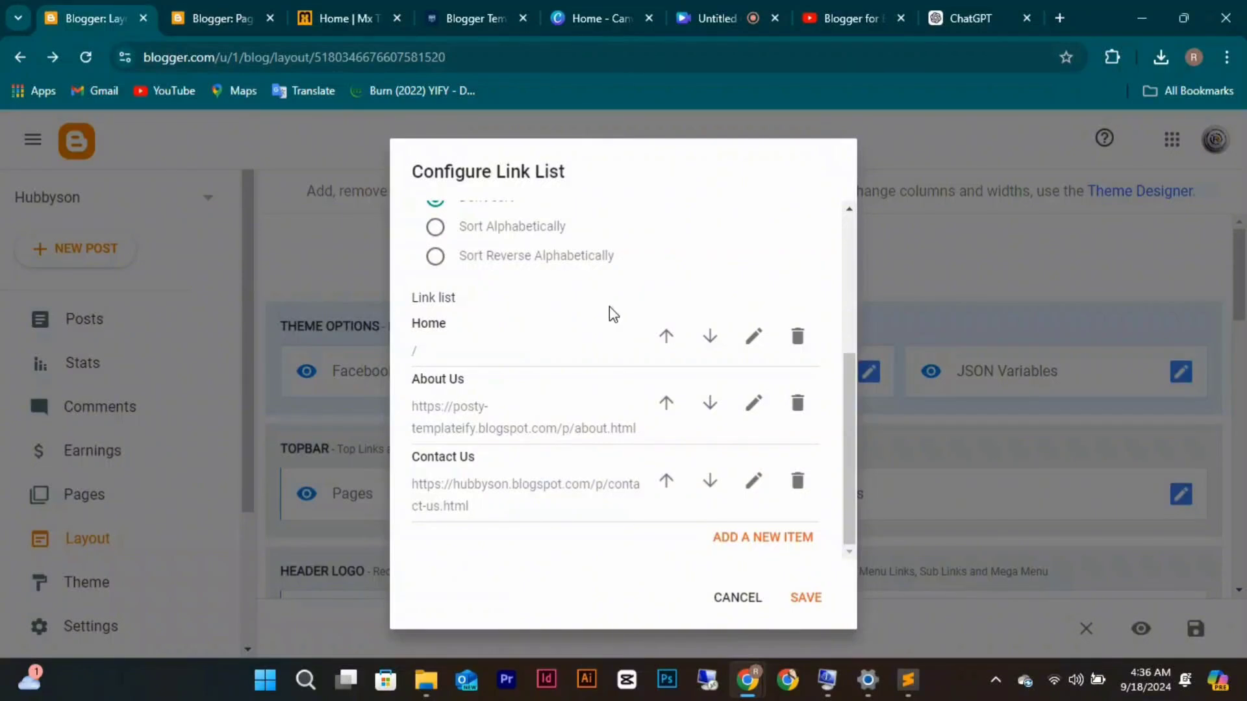
click(751, 404)
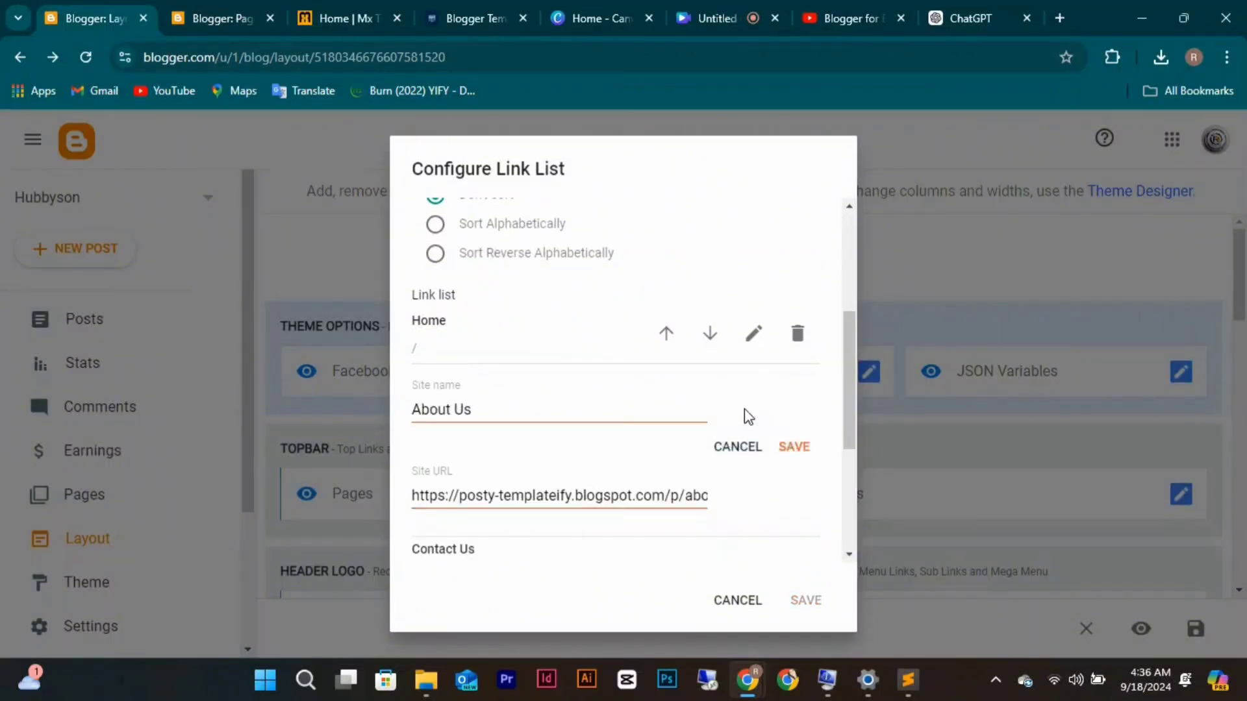
click(590, 501)
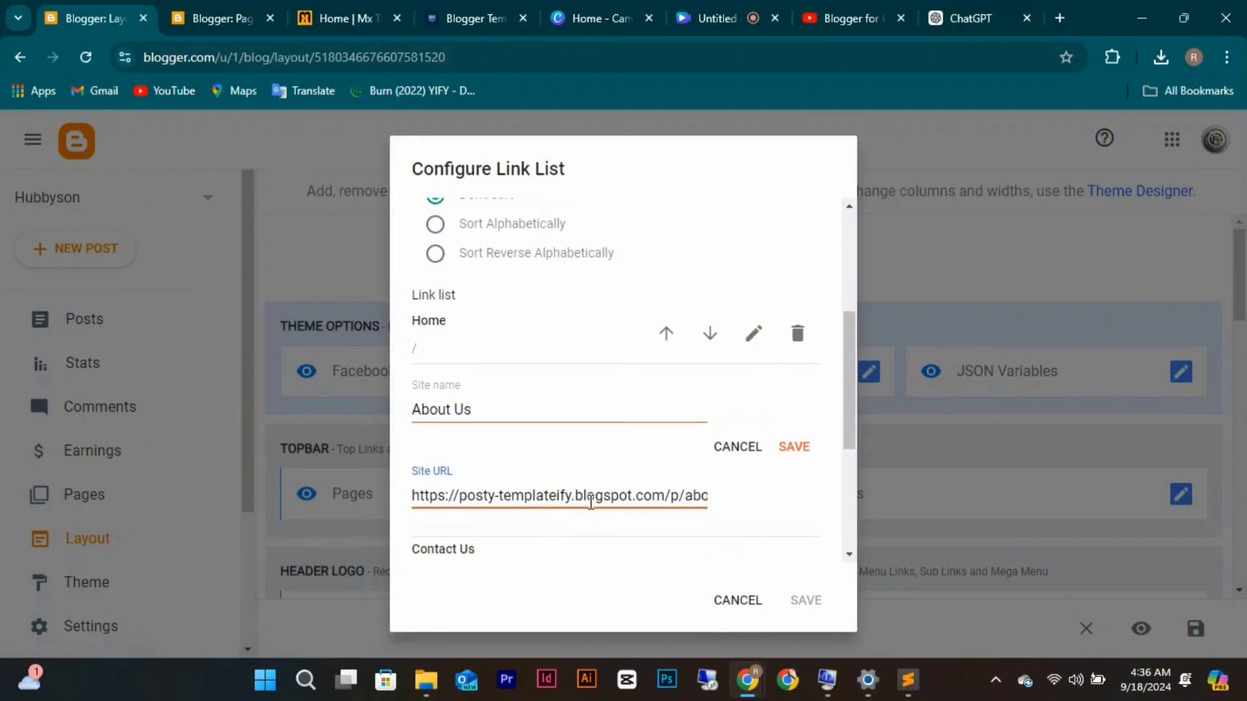
triple_click(591, 501)
text(https://hubbyson.blogspot.com/p/about-us.html)
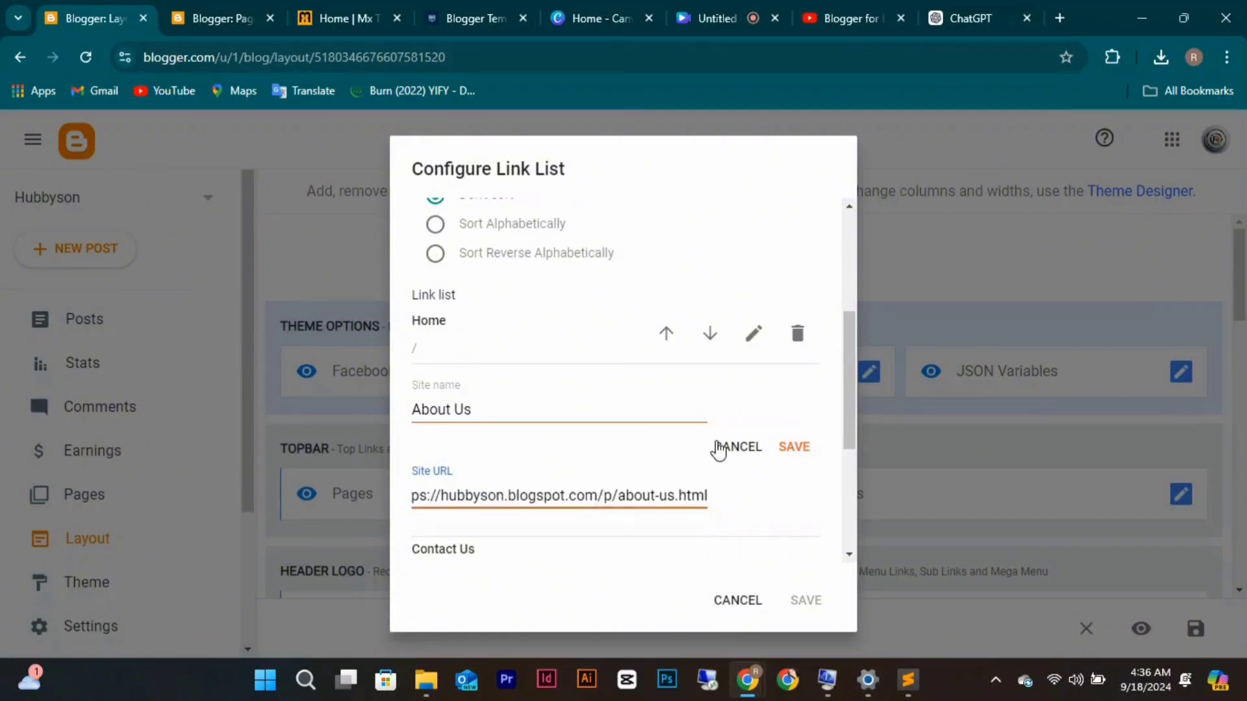
click(792, 448)
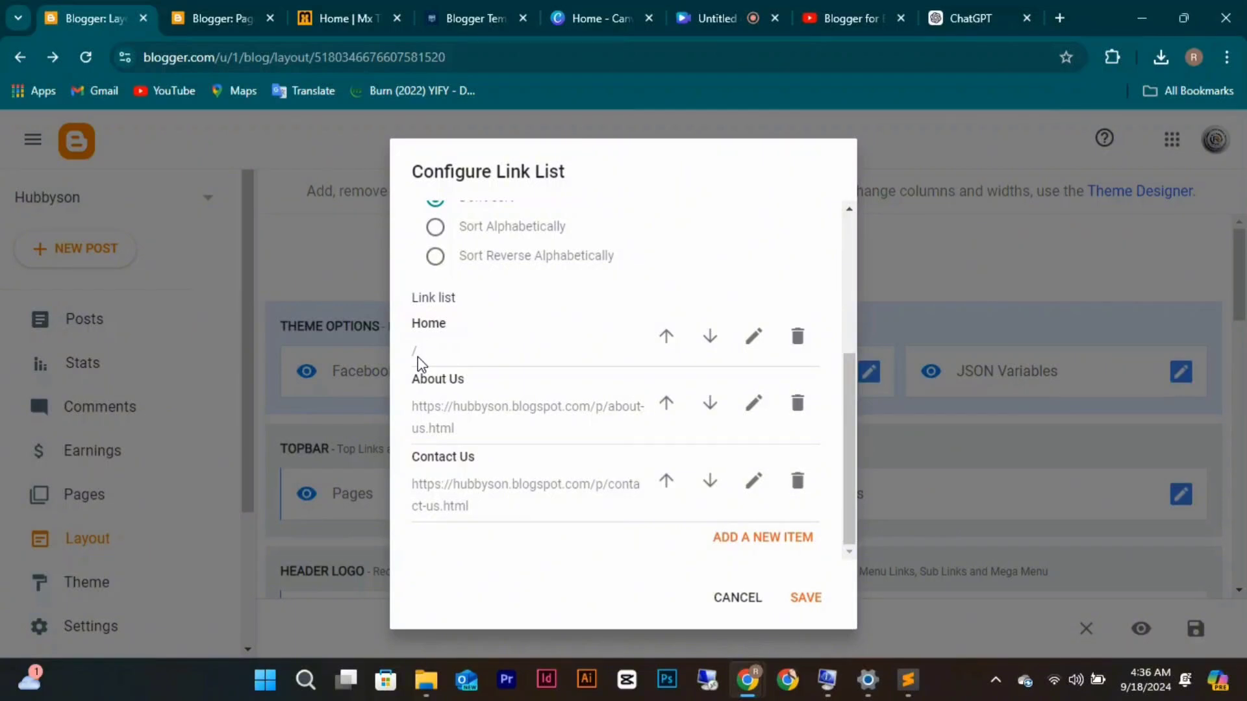
scroll(568, 387, up, 4)
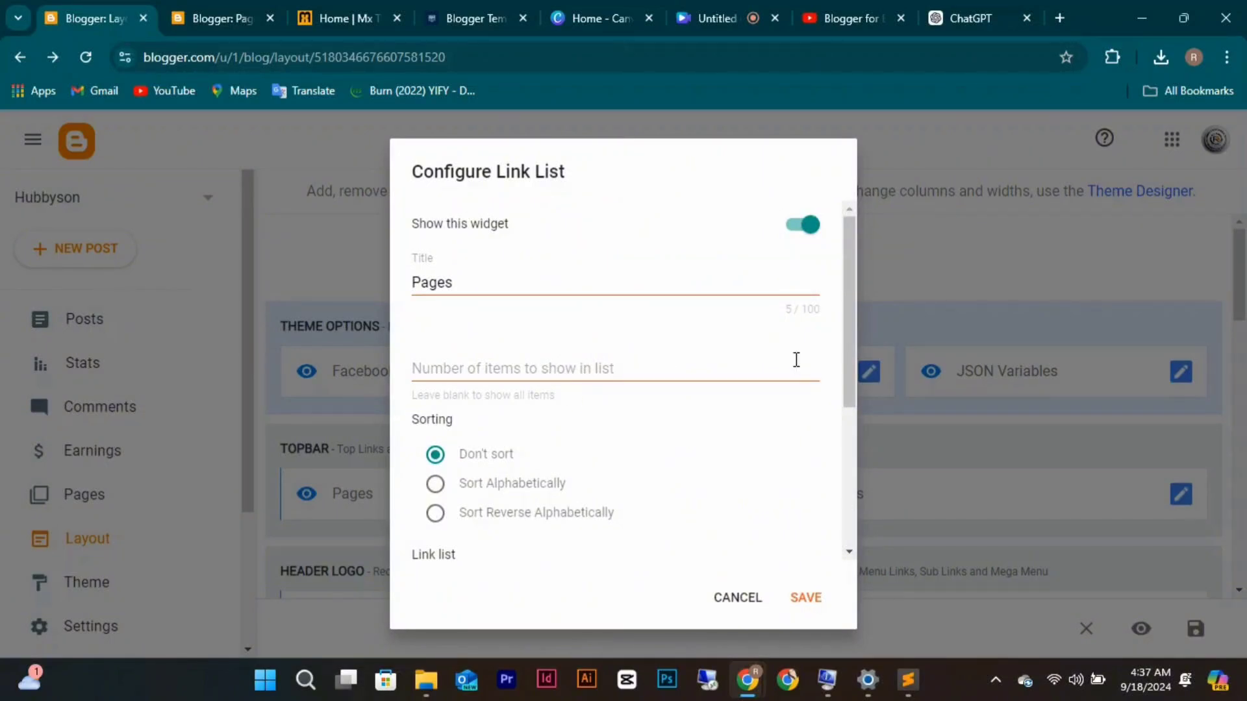
Save the updated Pages link list gadget.
click(811, 599)
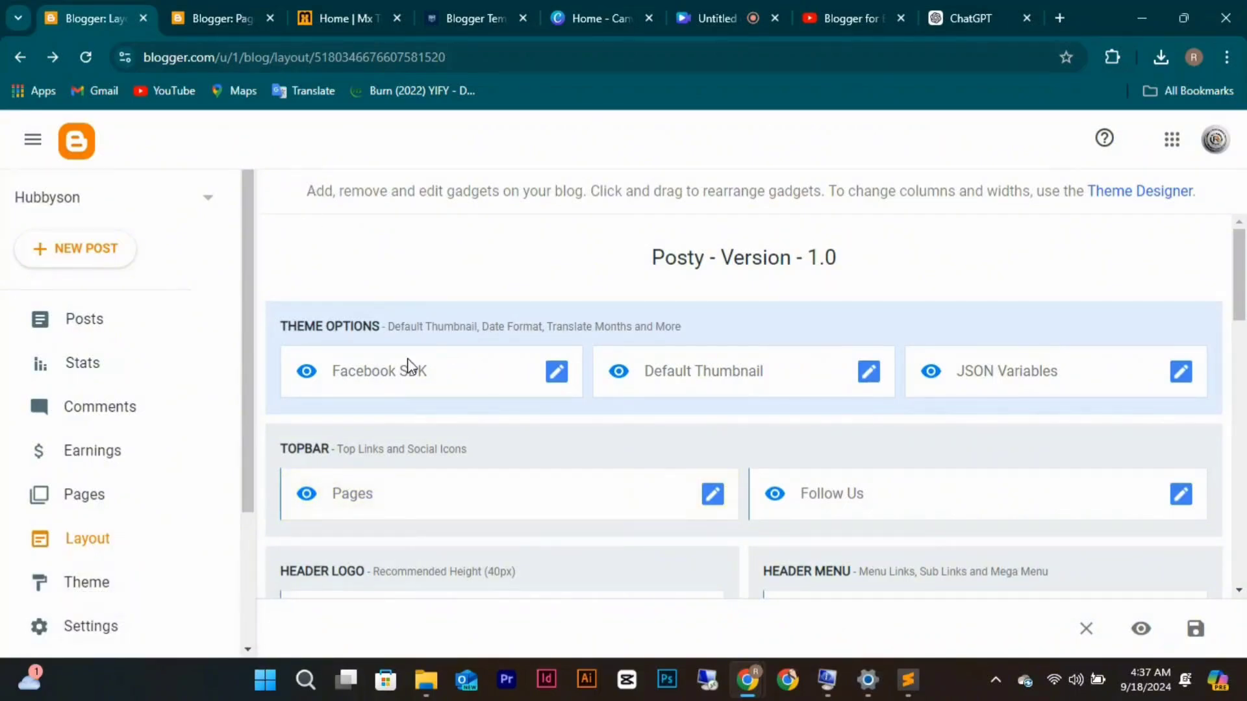
scroll(409, 363, down, 5)
scroll(410, 366, up, 3)
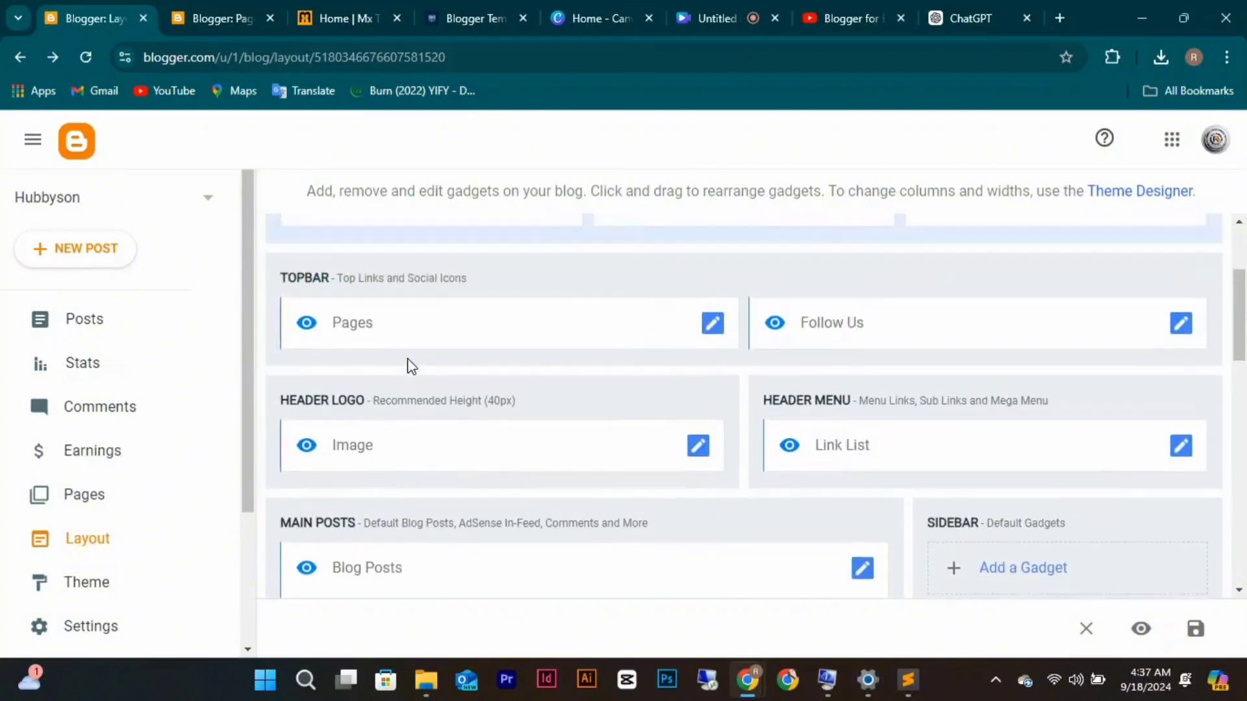
Delete Download This Template, _Video Doc, _Web Doc, Mega Menu, _Error Page, _Sitemap and _Shortcodes from the header menu.
click(1182, 446)
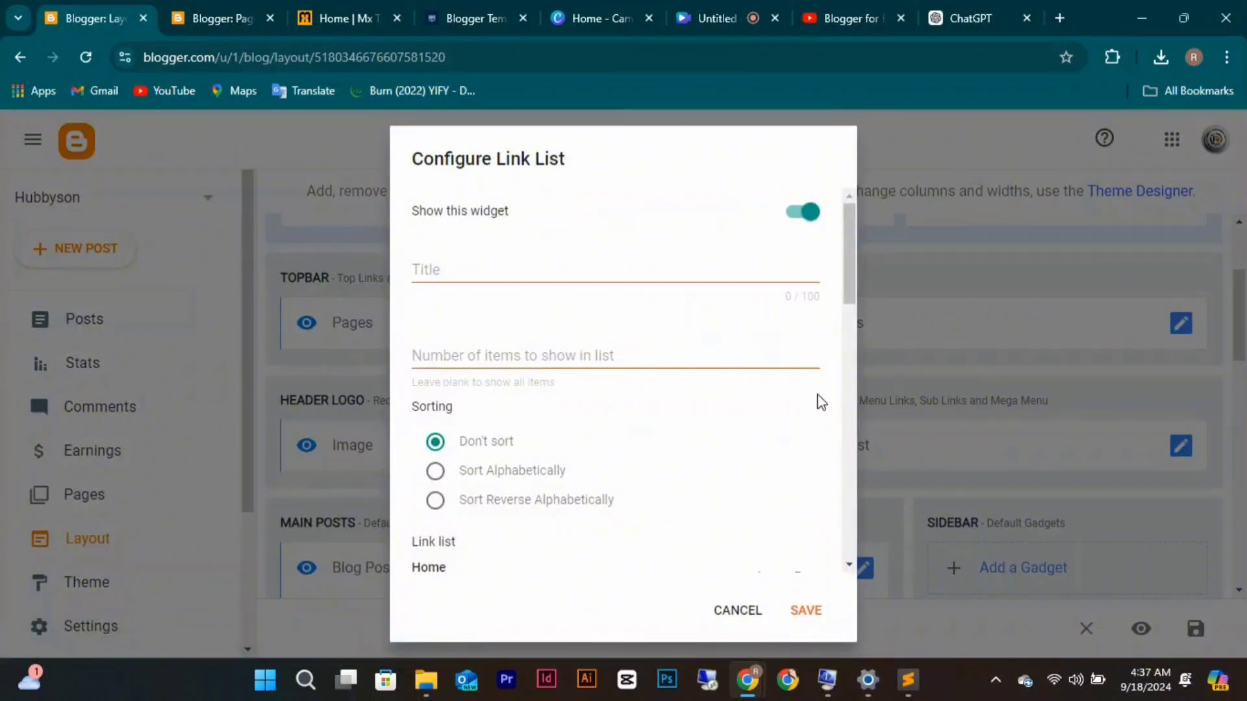
scroll(819, 400, down, 6)
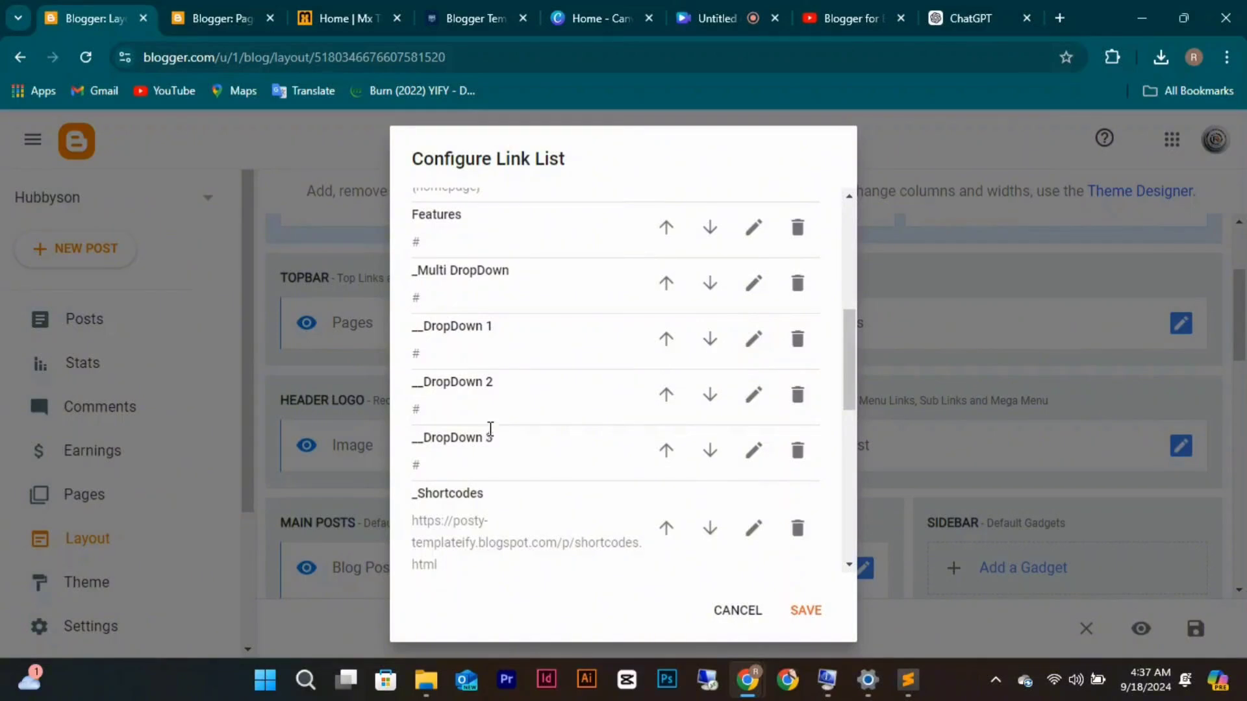
scroll(490, 419, down, 3)
scroll(490, 409, down, 5)
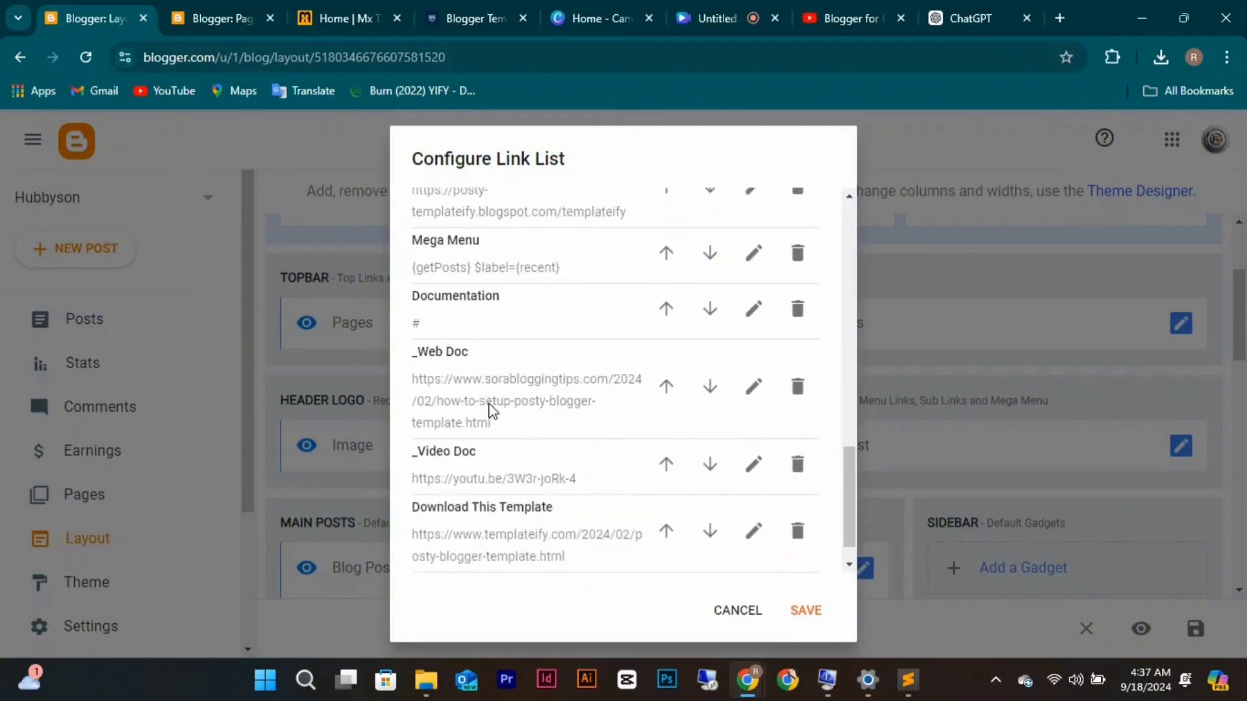
click(799, 549)
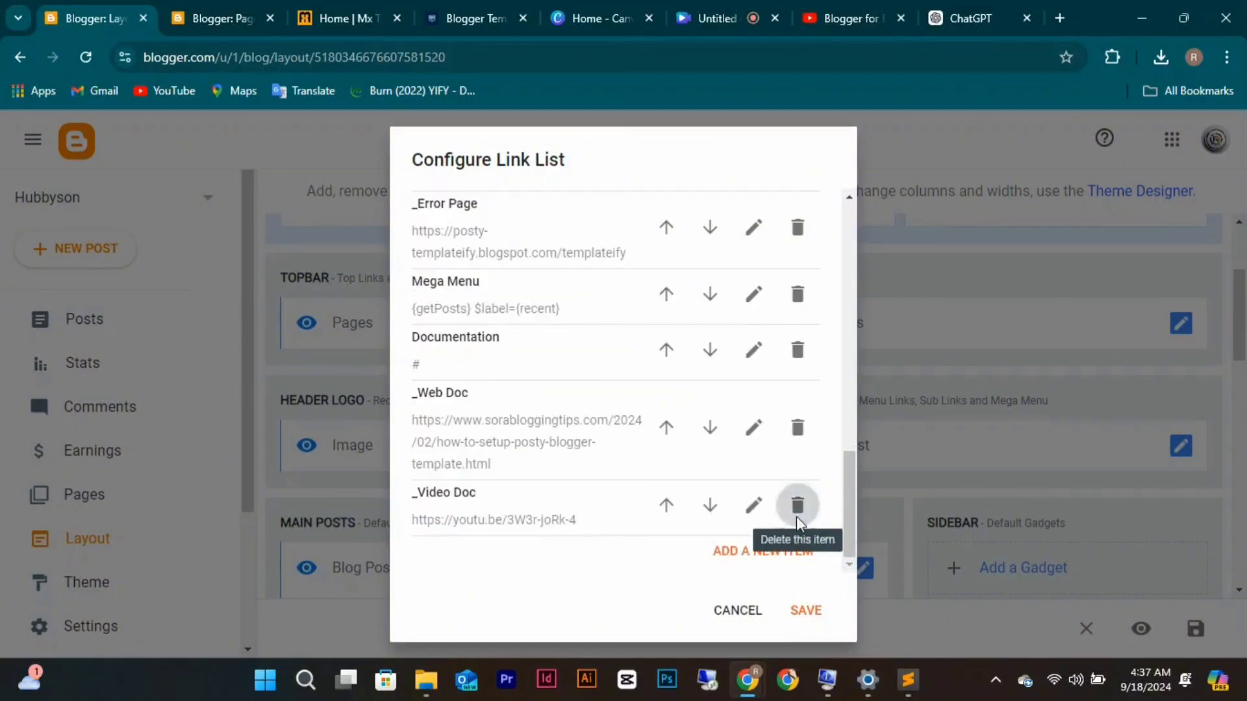
click(797, 513)
click(798, 481)
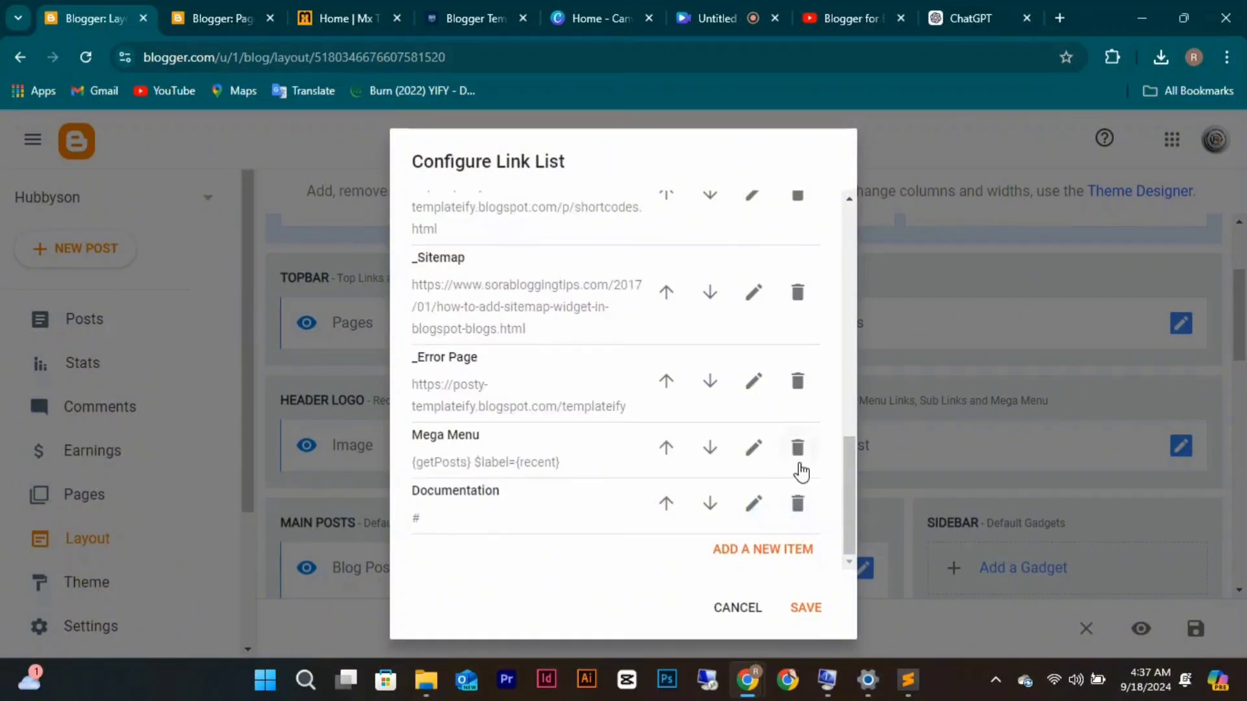
click(799, 462)
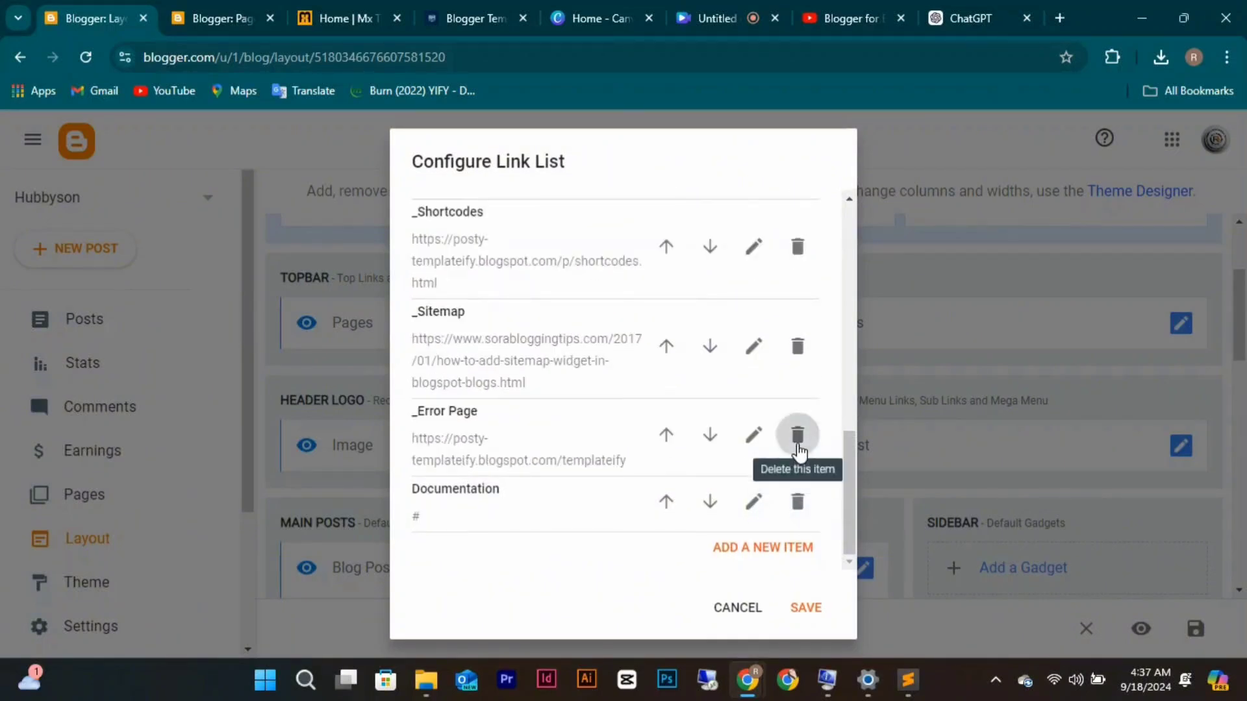
click(799, 433)
click(798, 444)
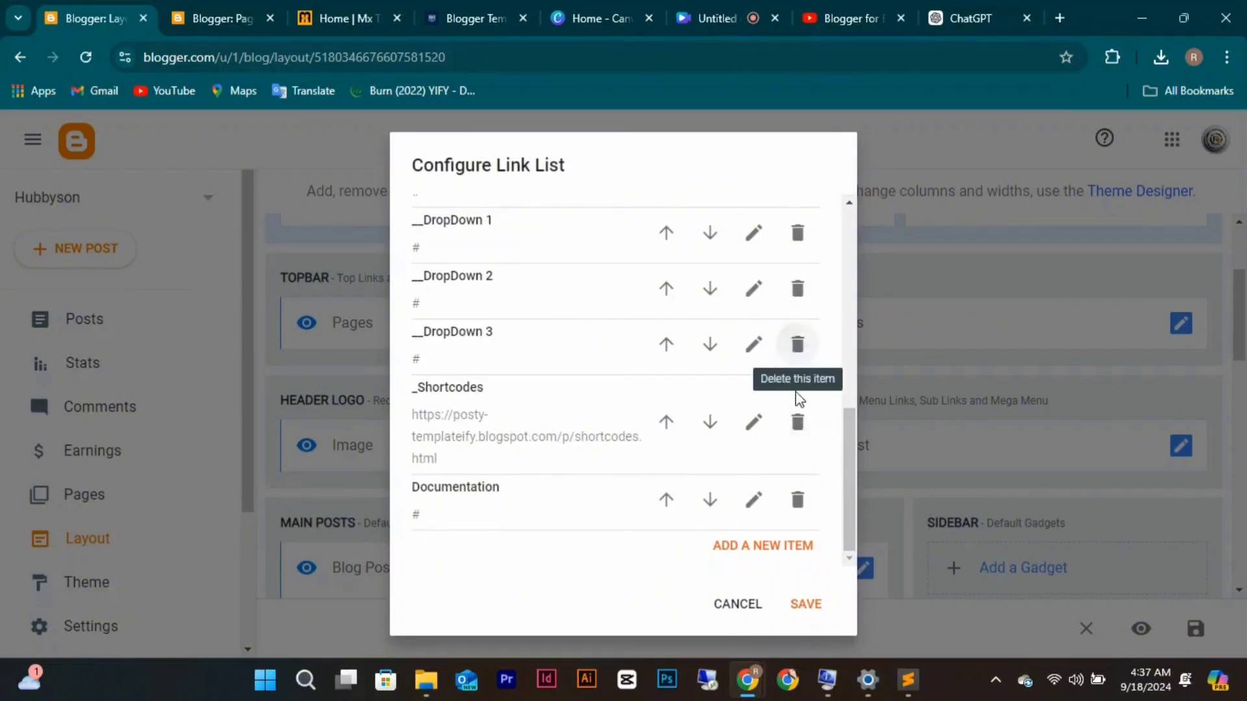
click(798, 424)
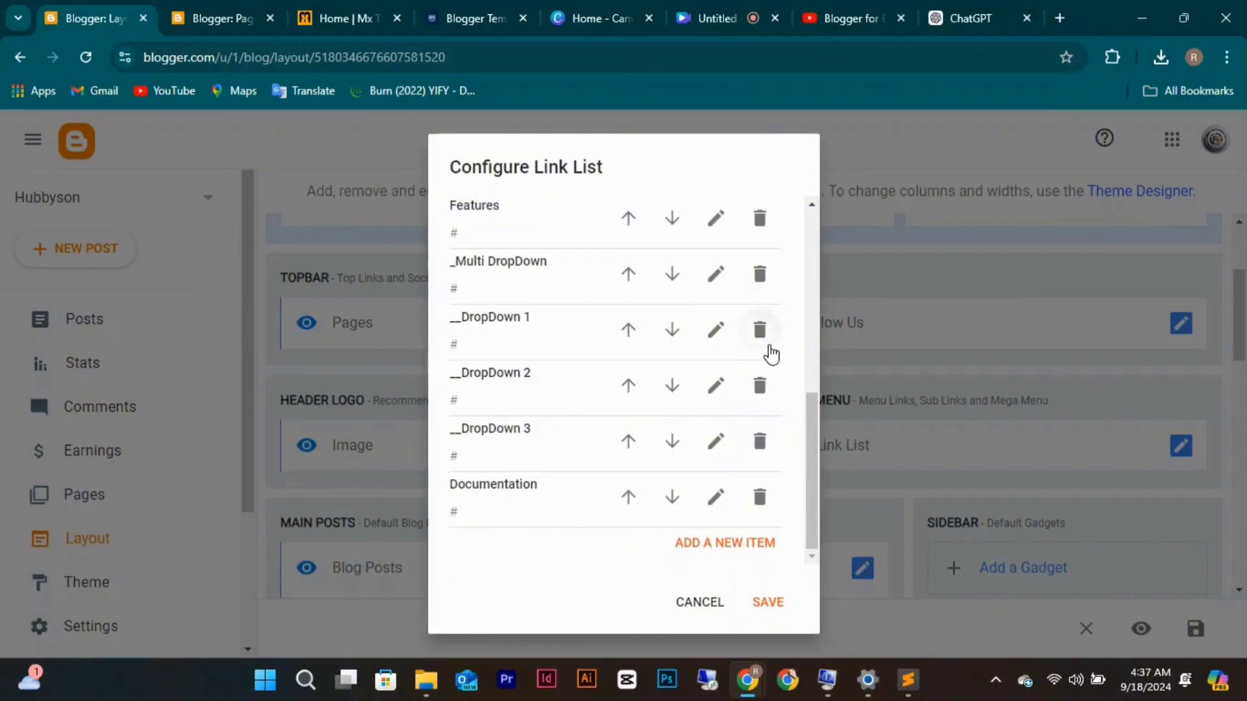
click(759, 220)
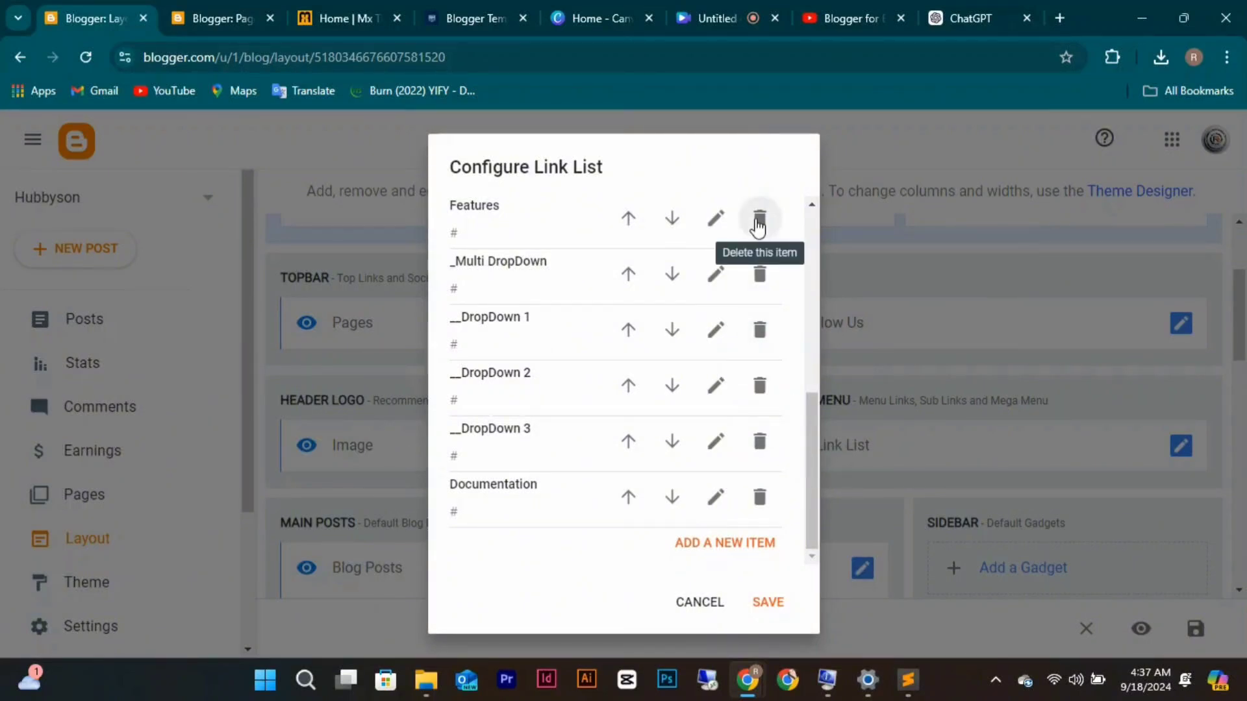
scroll(759, 224, up, 3)
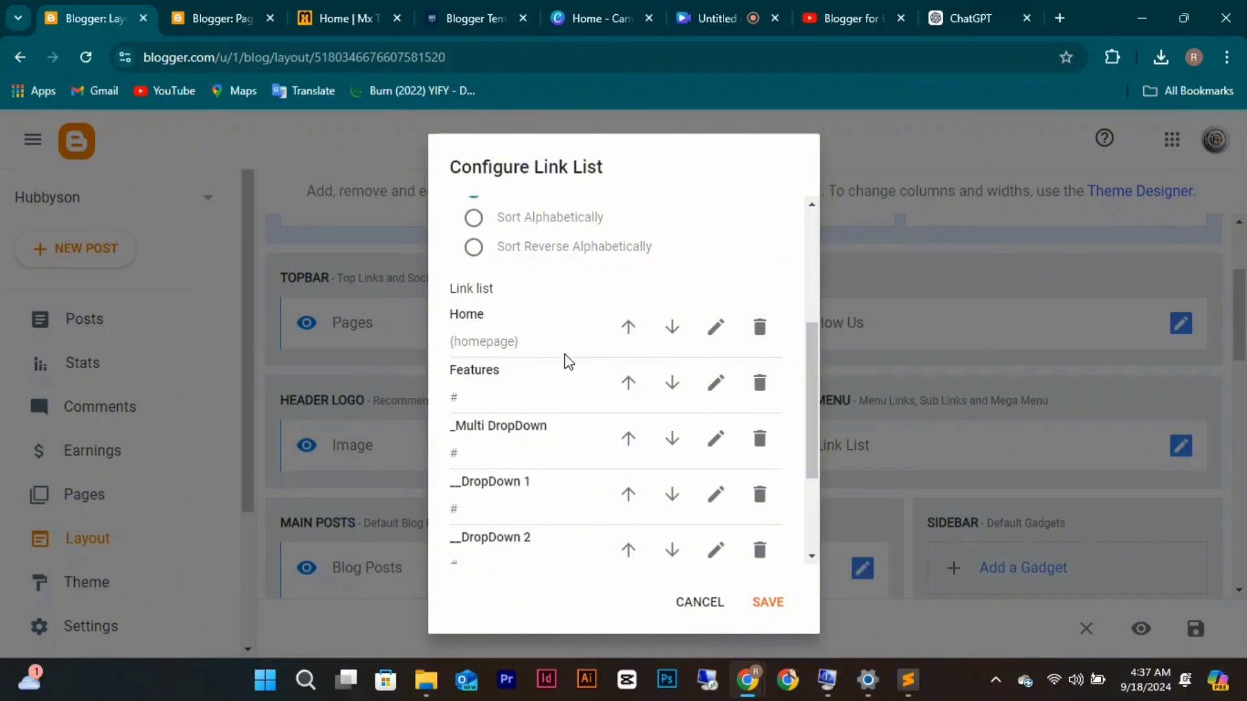
Rename the Features menu link to 'Terms of Use'.
click(715, 382)
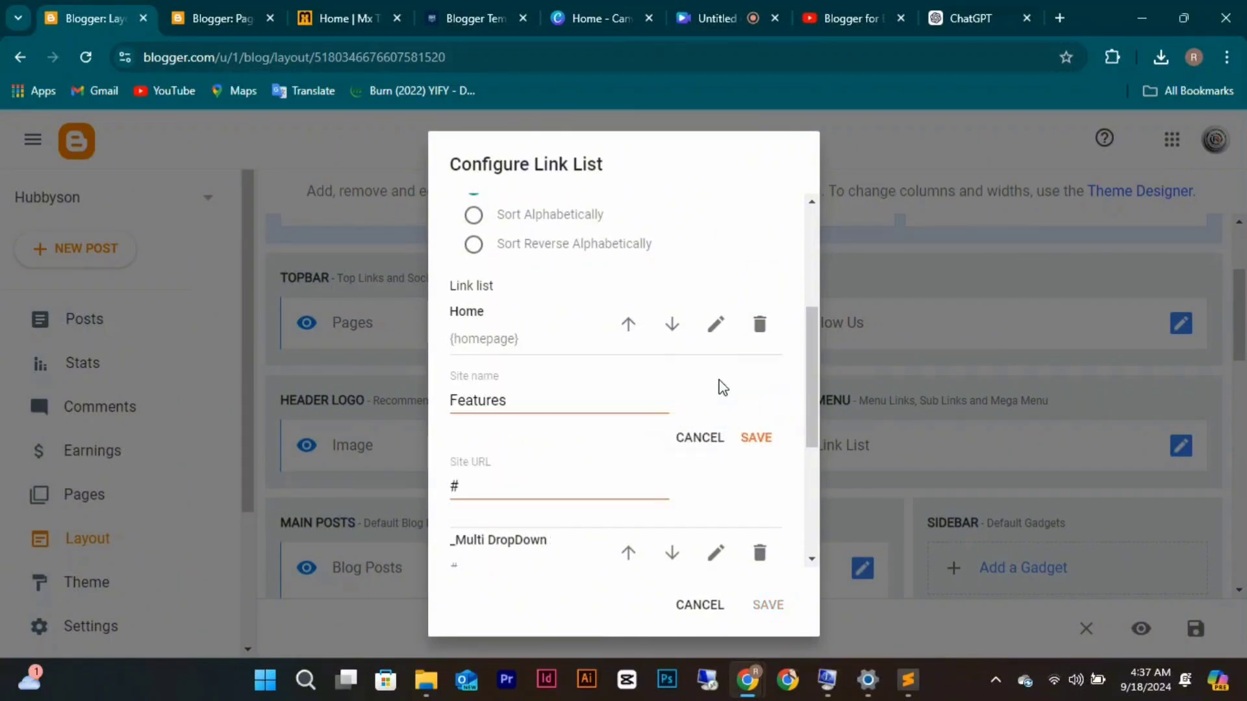
click(513, 406)
key(BackSpace)
key(BackSpace)
key(BackSpace)
key(BackSpace)
key(BackSpace)
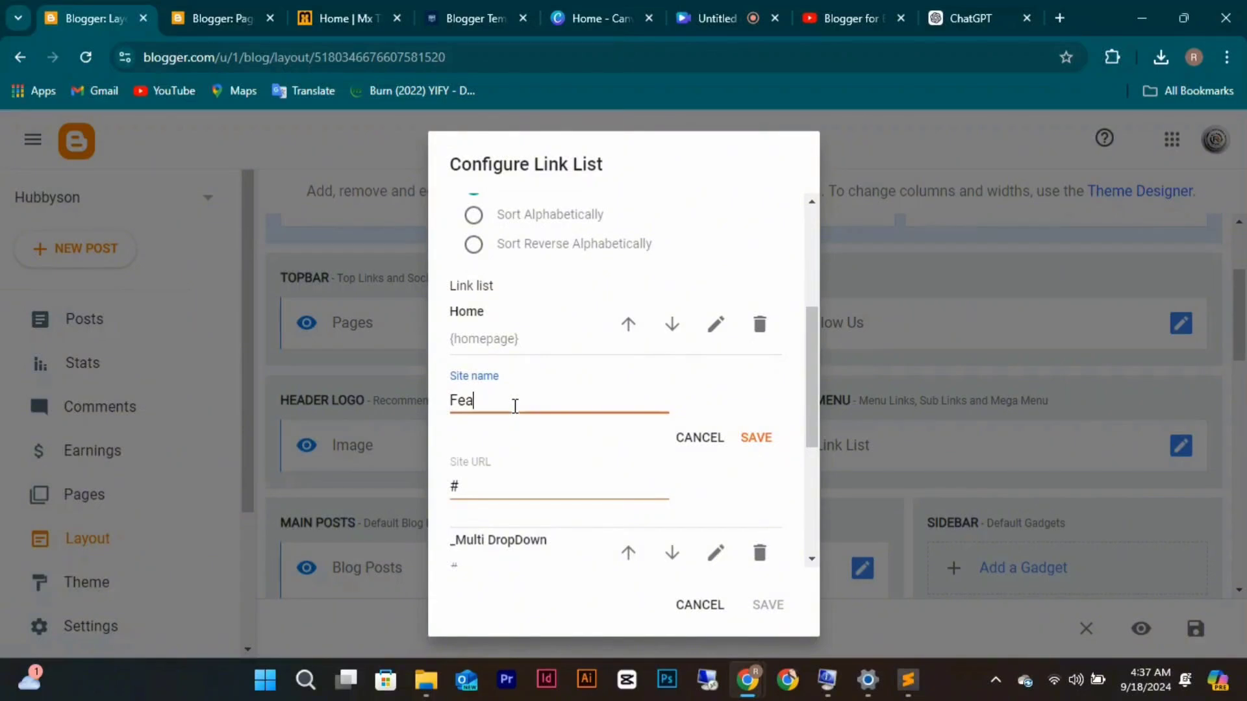
key(BackSpace)
key(BackSpace)
key(BackSpace)
text(P)
key(BackSpace)
text(Terms of Use)
Copy the Terms of Use page's terms-of-use.html link from the Pages list.
click(219, 12)
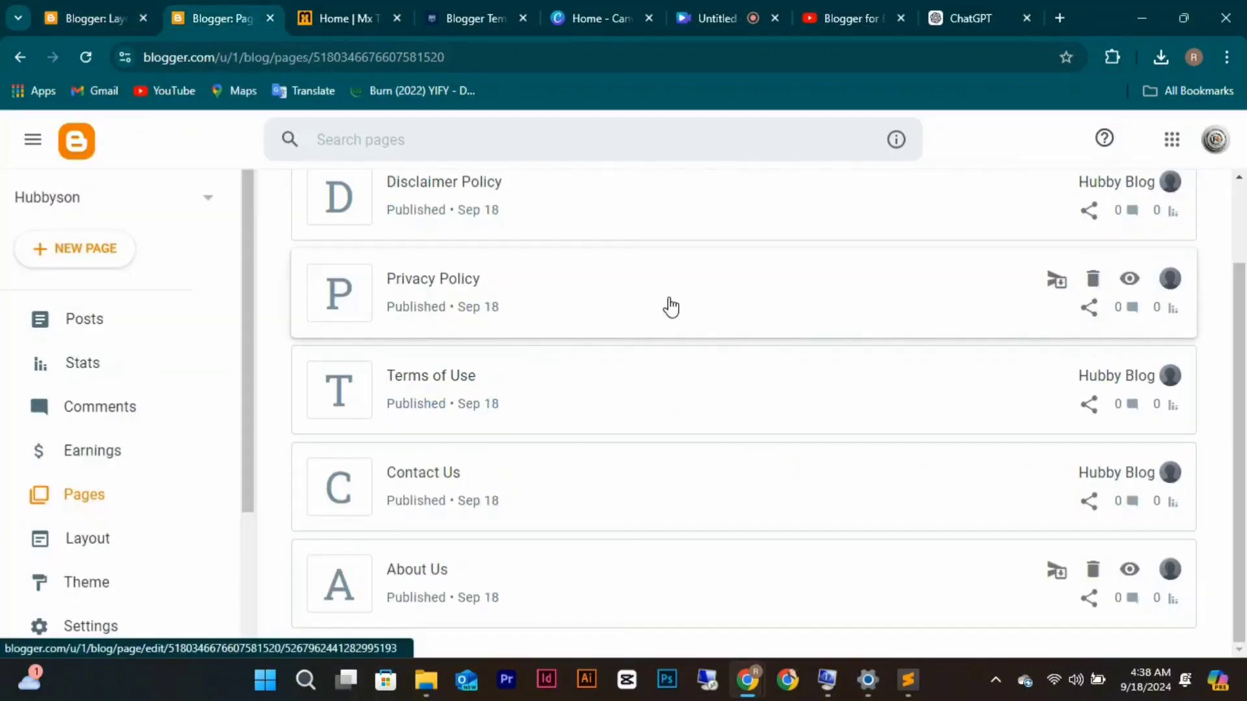
scroll(856, 315, up, 1)
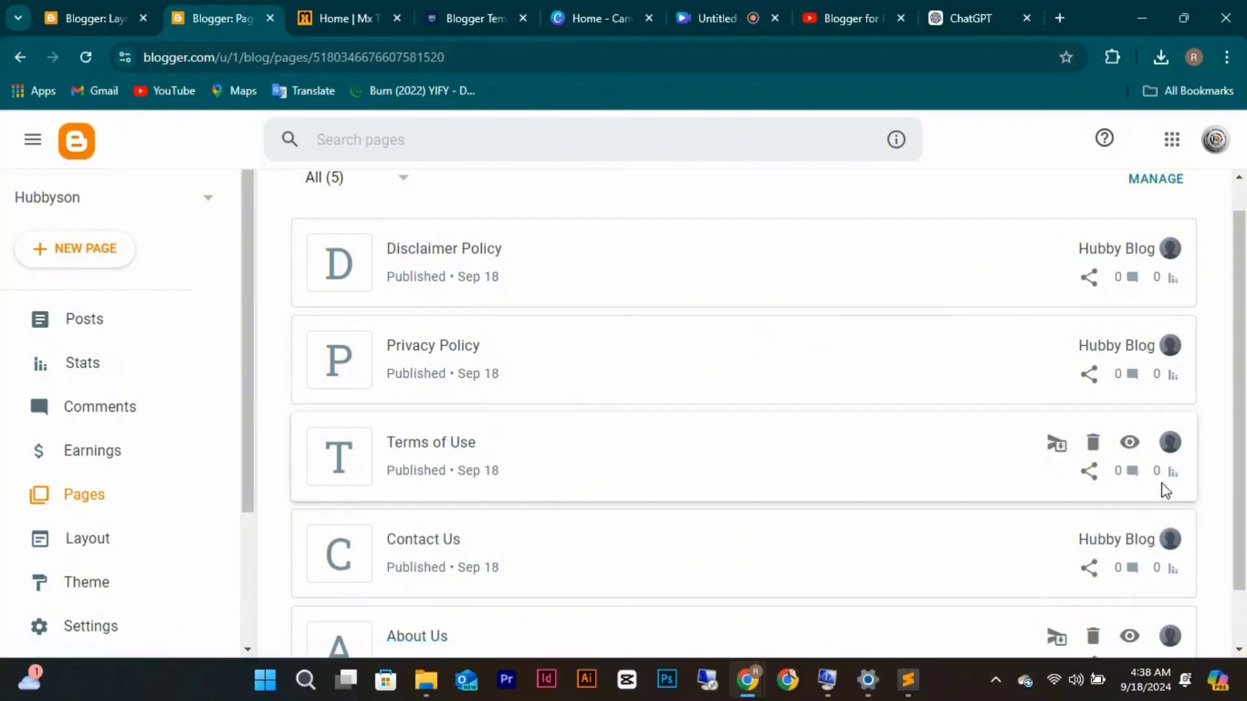
click(1089, 472)
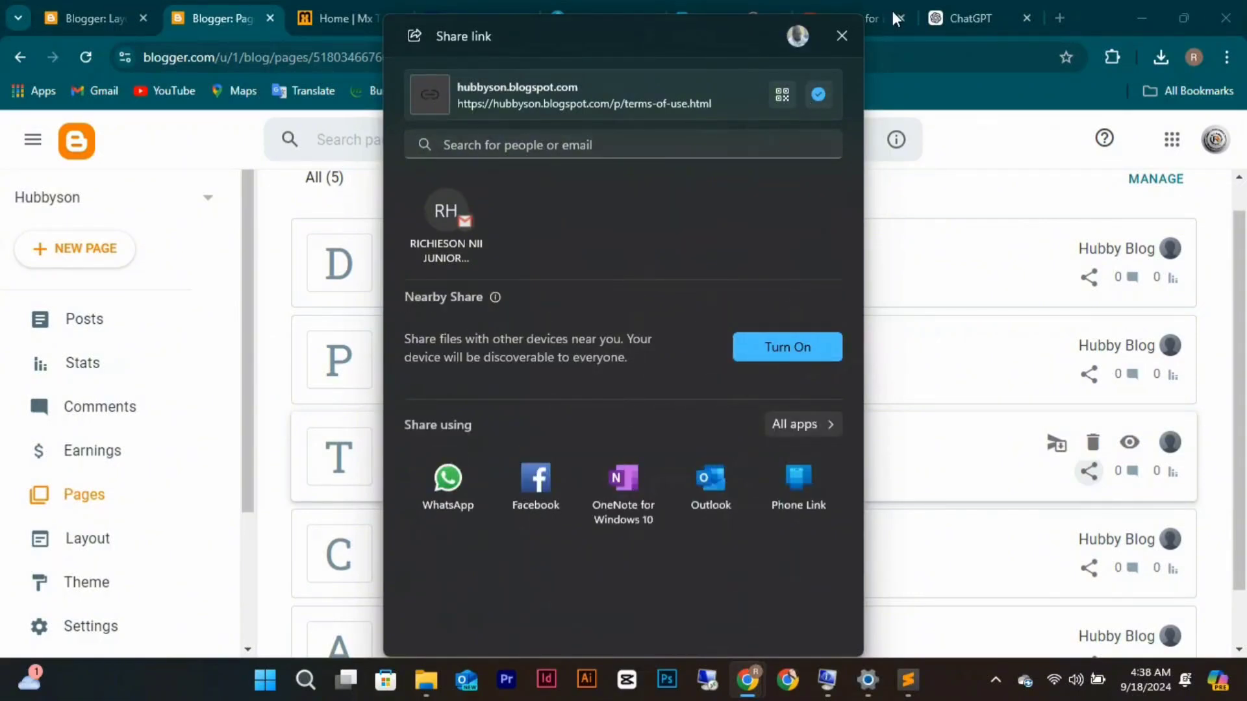
click(842, 36)
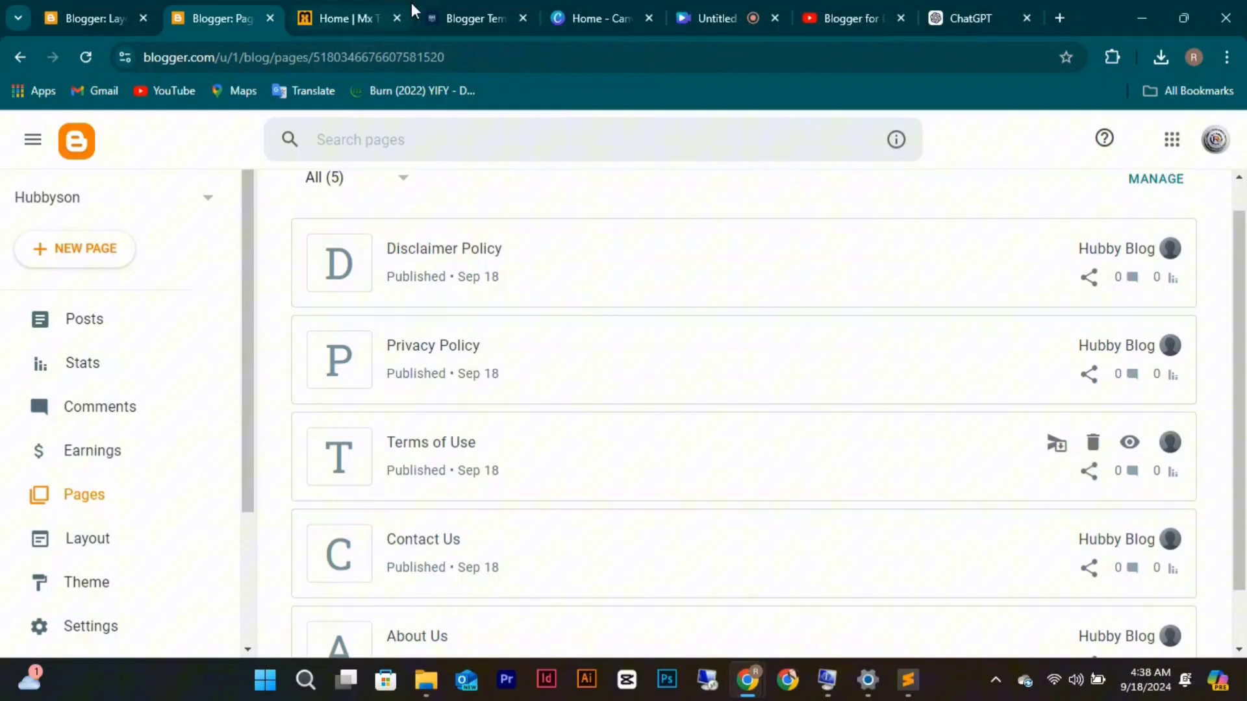
Replace the Terms of Use link's # address with the terms-of-use.html URL and save the header menu.
click(96, 6)
click(501, 481)
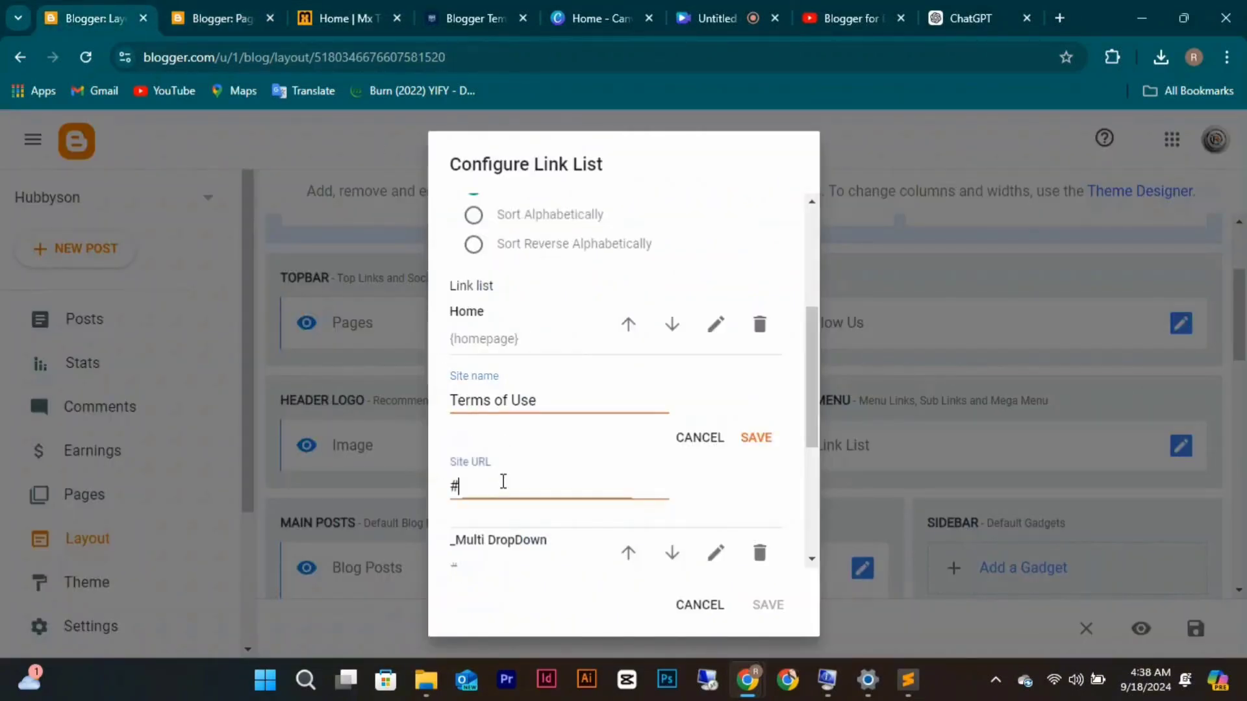
key(BackSpace)
key(ctrl+v)
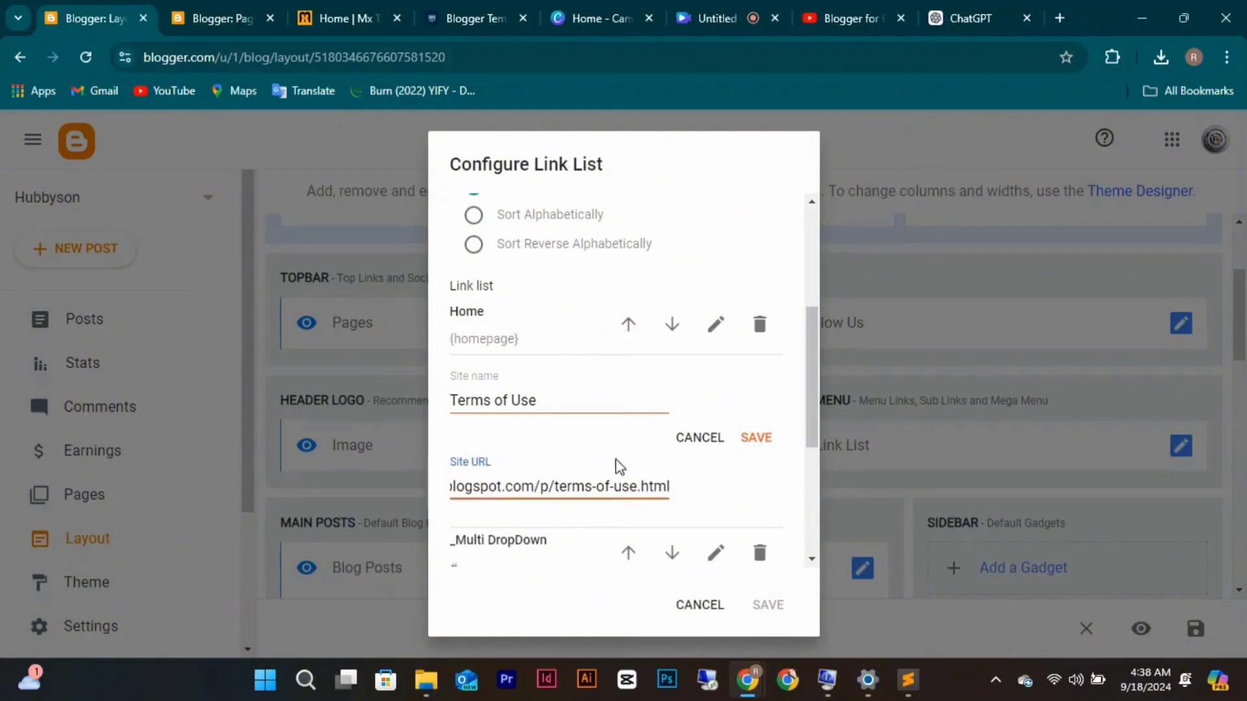
click(756, 439)
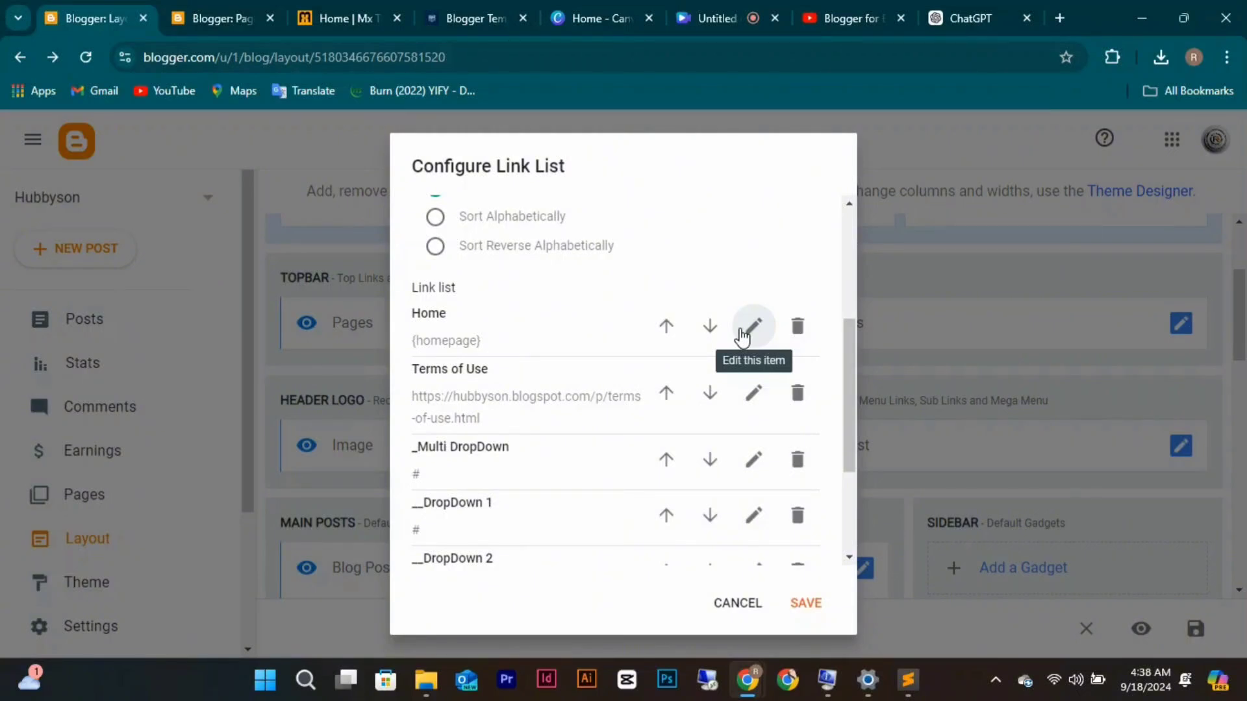
scroll(776, 461, down, 3)
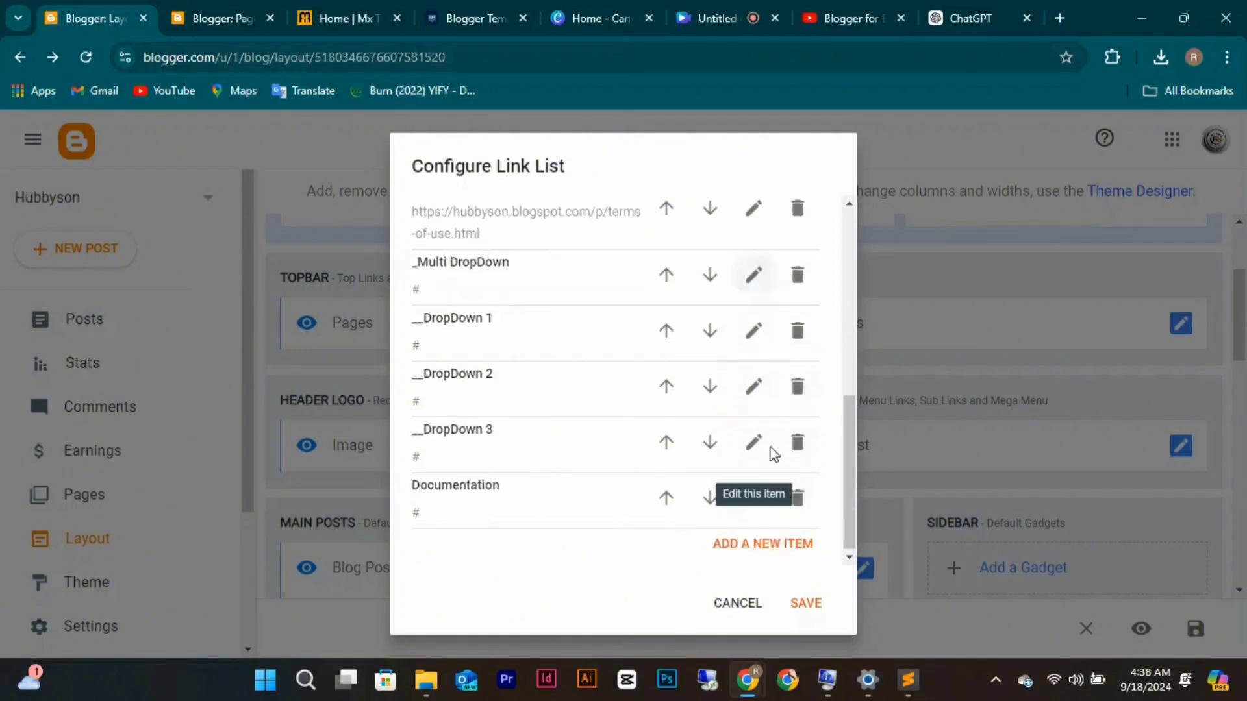
click(822, 606)
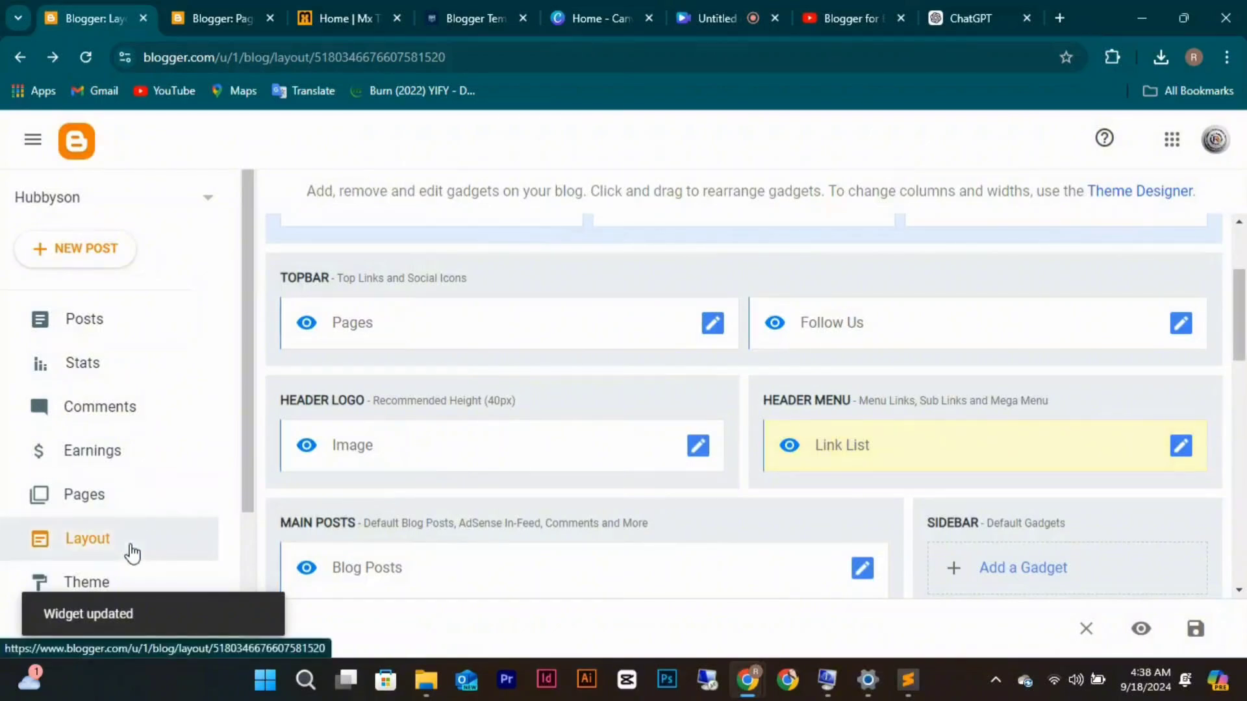
scroll(128, 551, down, 3)
View the live blog to check the TERMS OF USE menu and Multi DropDown submenu, then return to Layout.
click(97, 531)
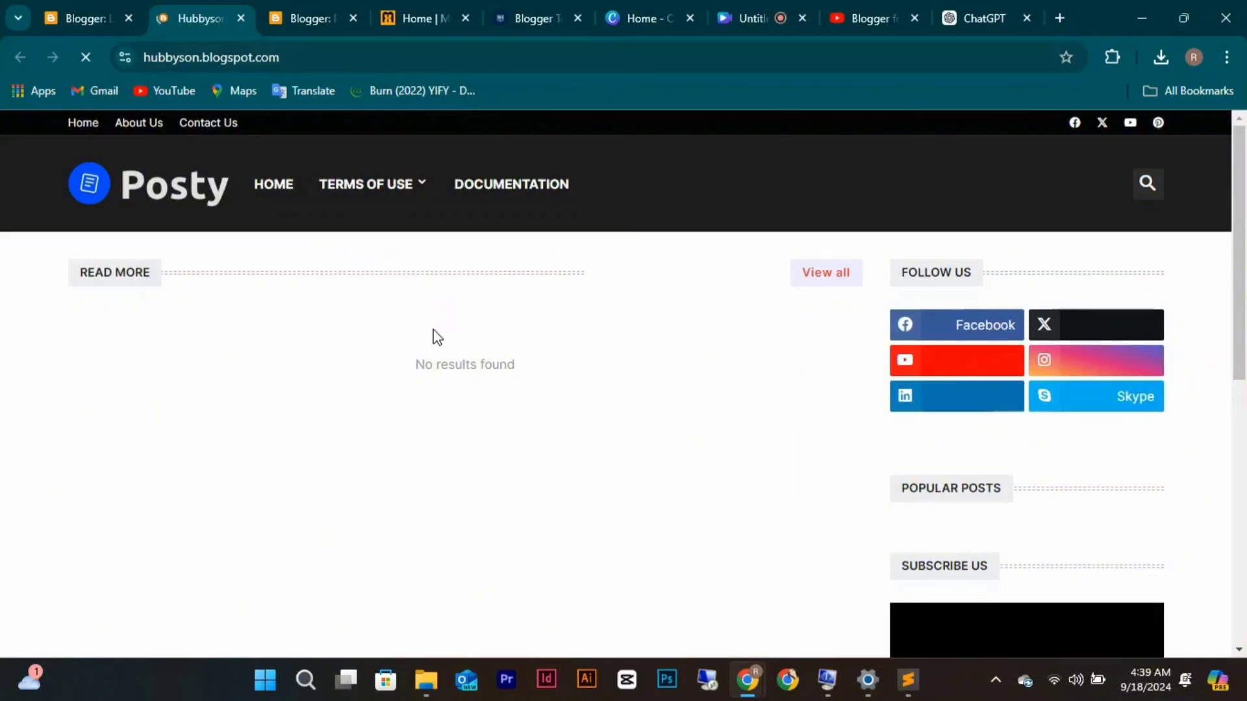
mouse_move(403, 183)
mouse_move(406, 260)
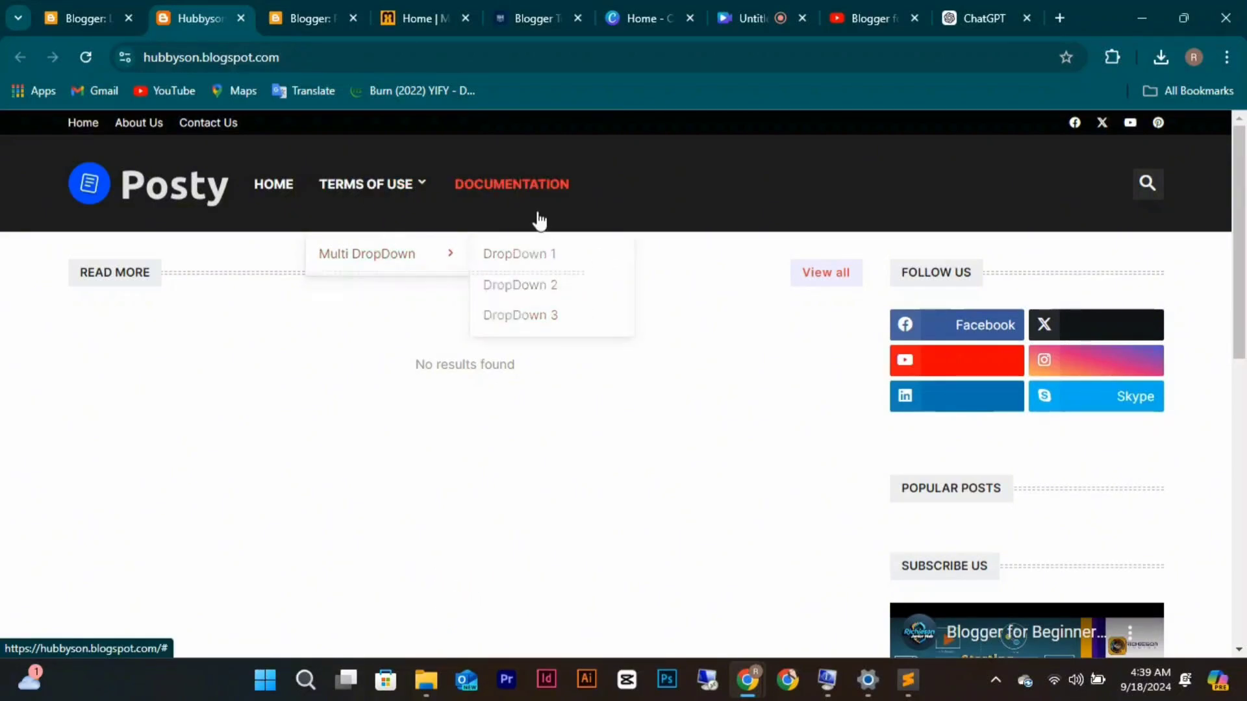
click(98, 23)
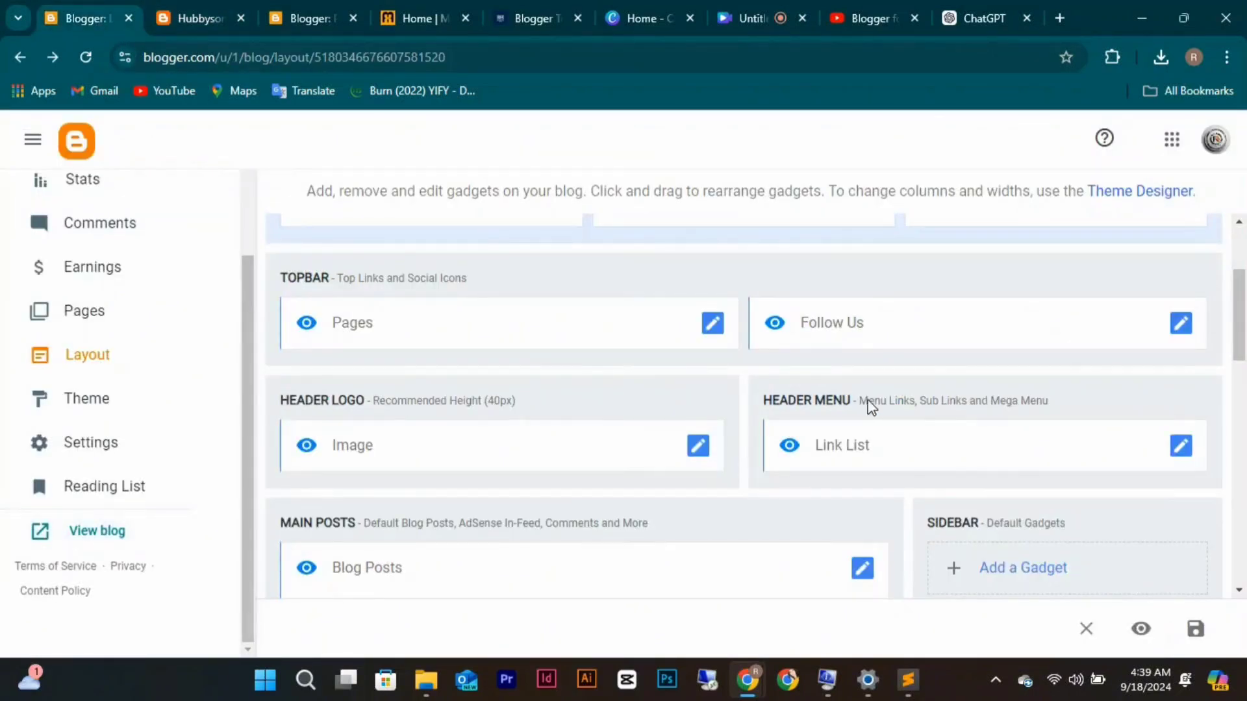
Save the Blog Posts gadget with comment format $type={blogger}, labels prefix Tags and dash time prefix.
scroll(871, 403, down, 5)
scroll(872, 396, up, 2)
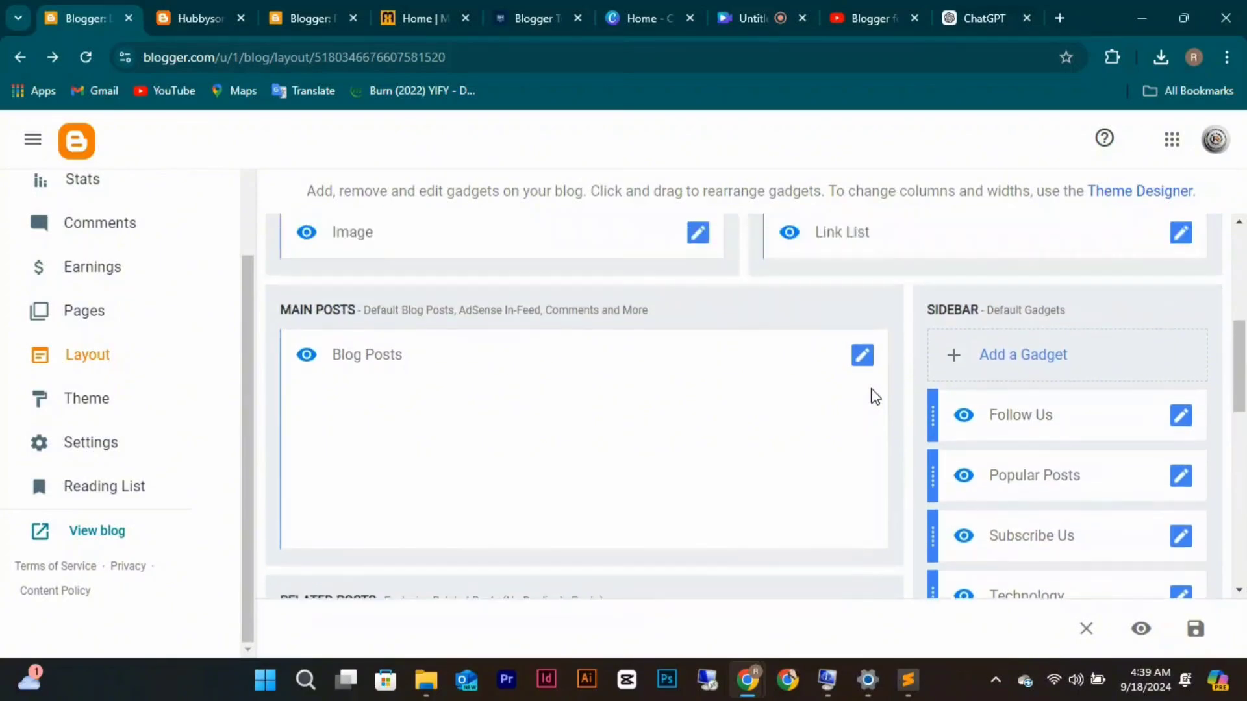
click(862, 365)
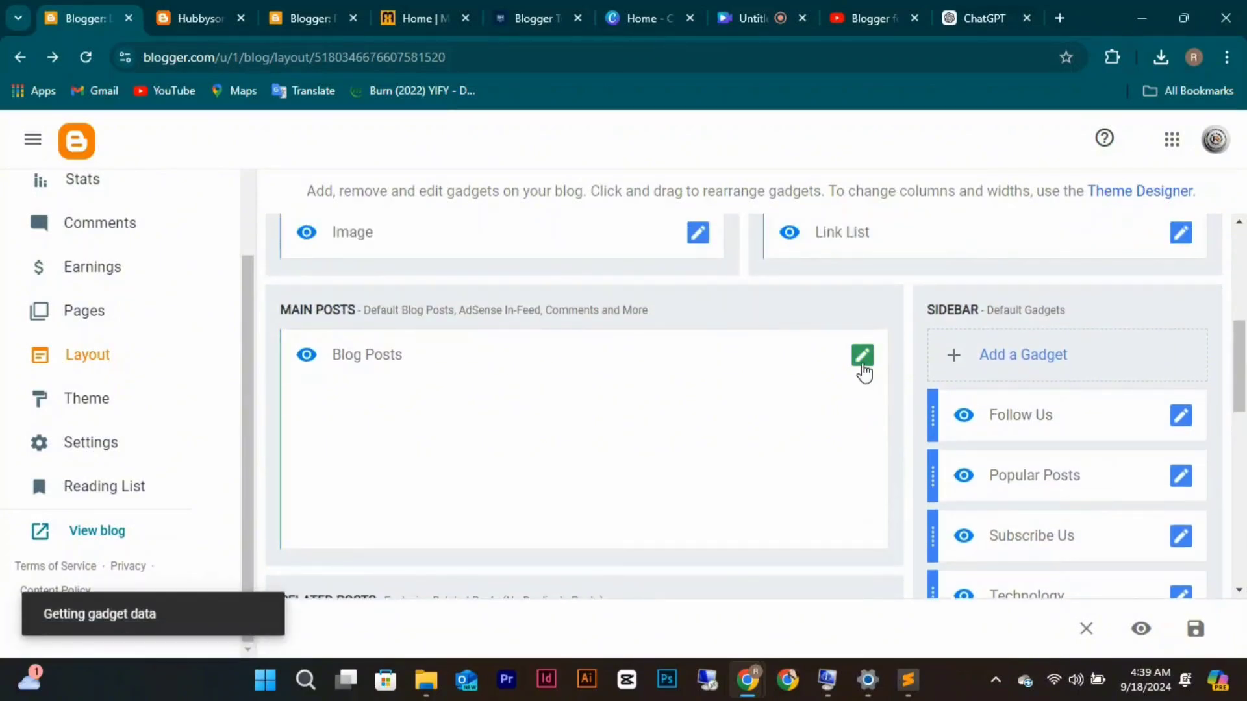
scroll(575, 488, down, 5)
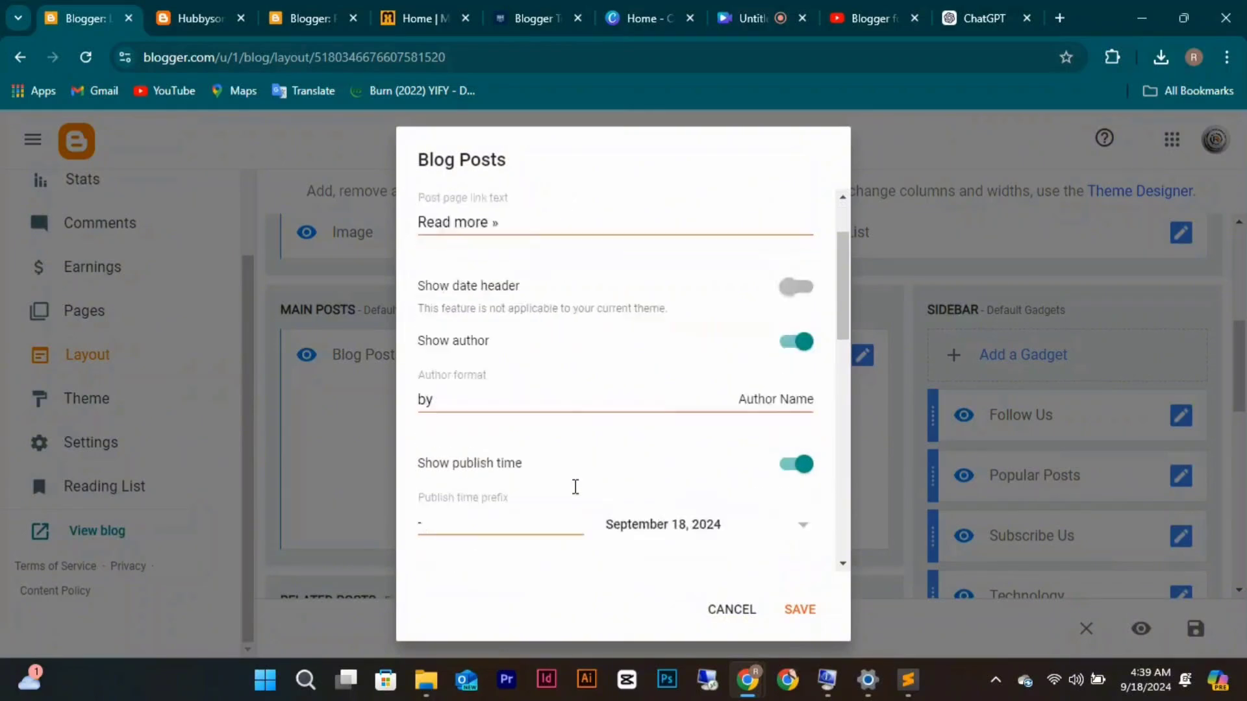
scroll(574, 487, down, 6)
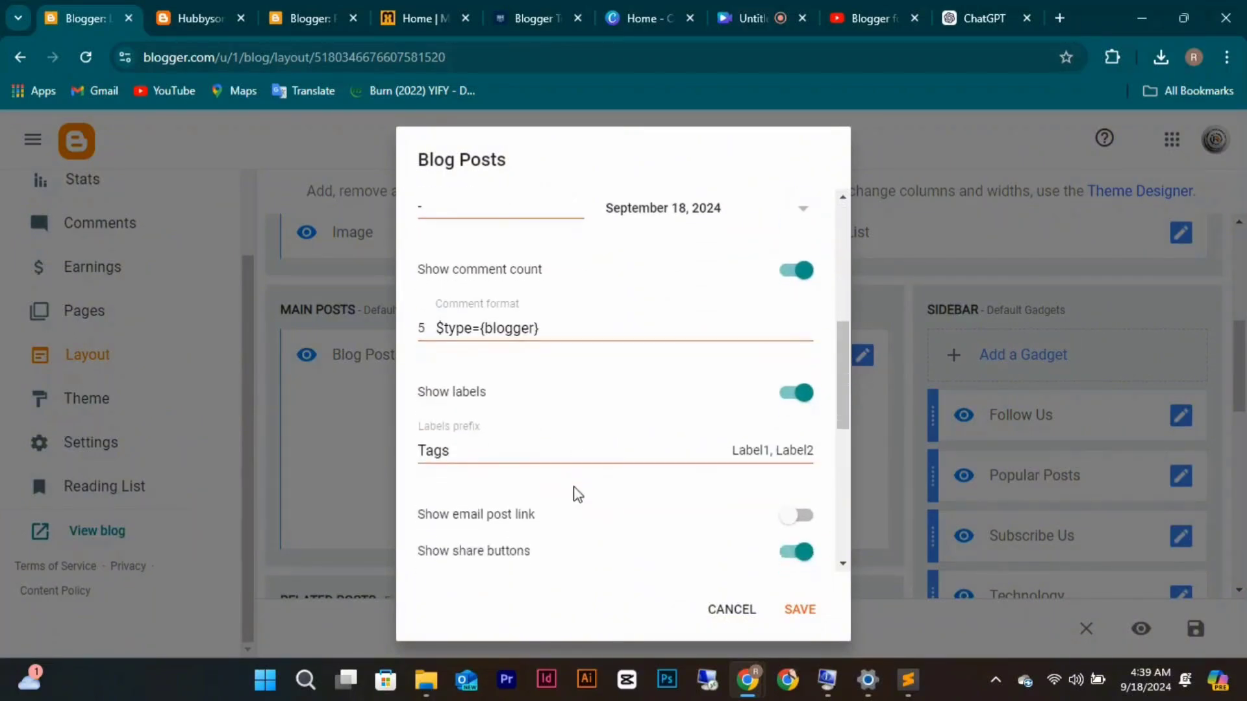
scroll(574, 487, up, 4)
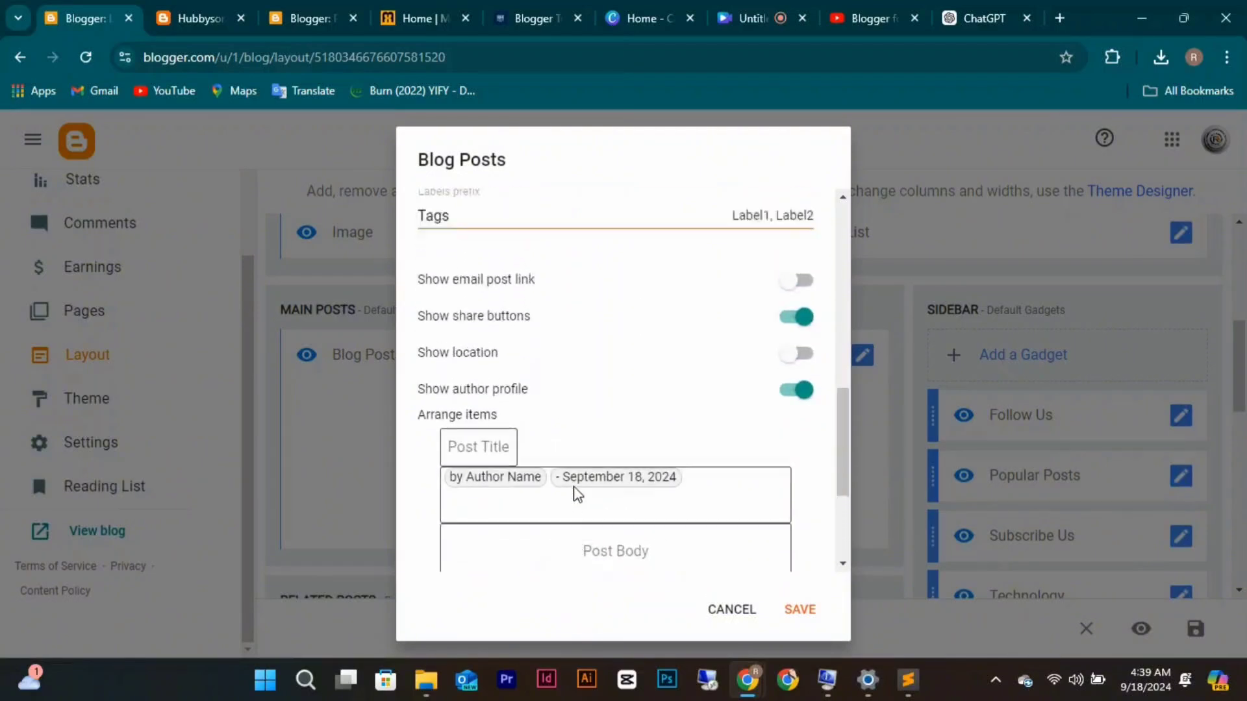
scroll(575, 494, up, 5)
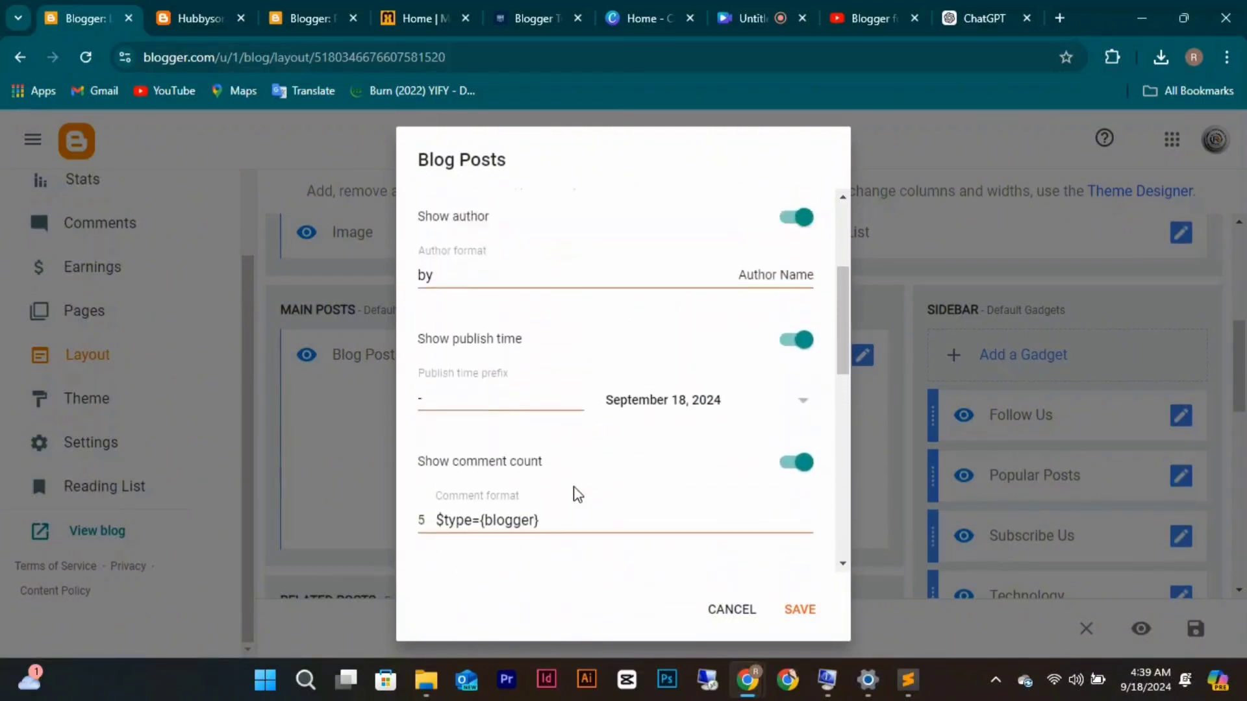
scroll(576, 494, up, 2)
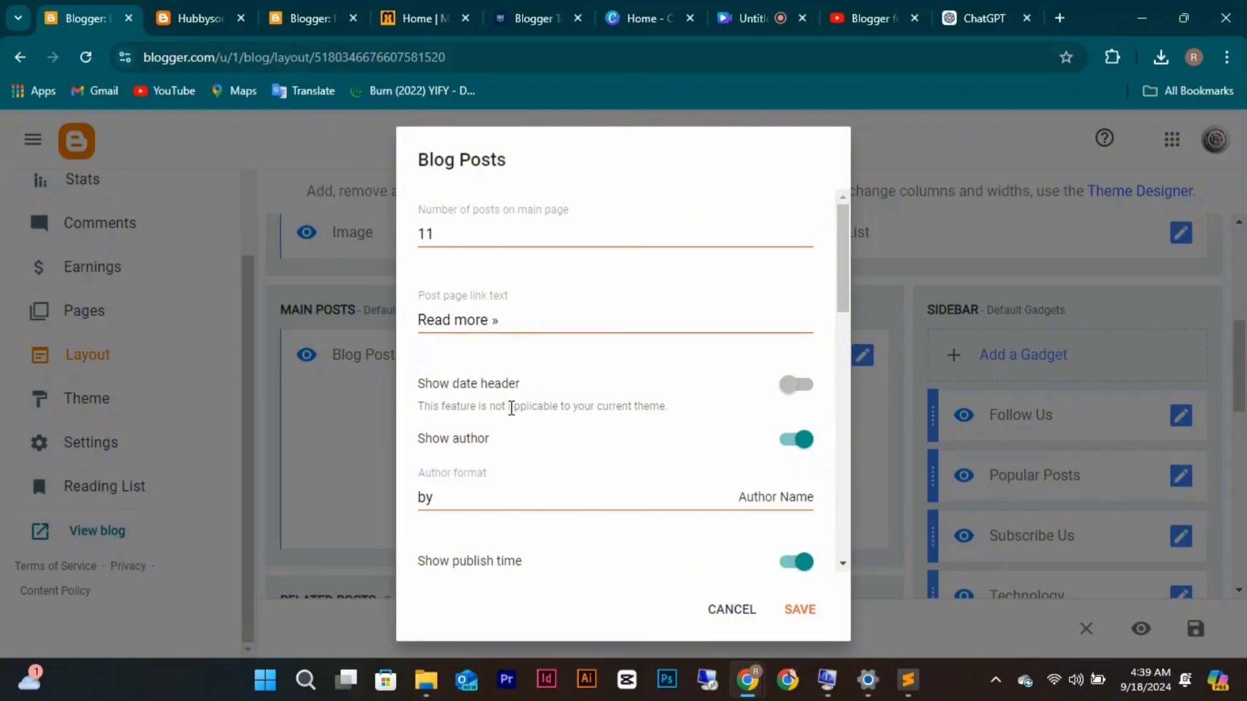
scroll(624, 375, down, 3)
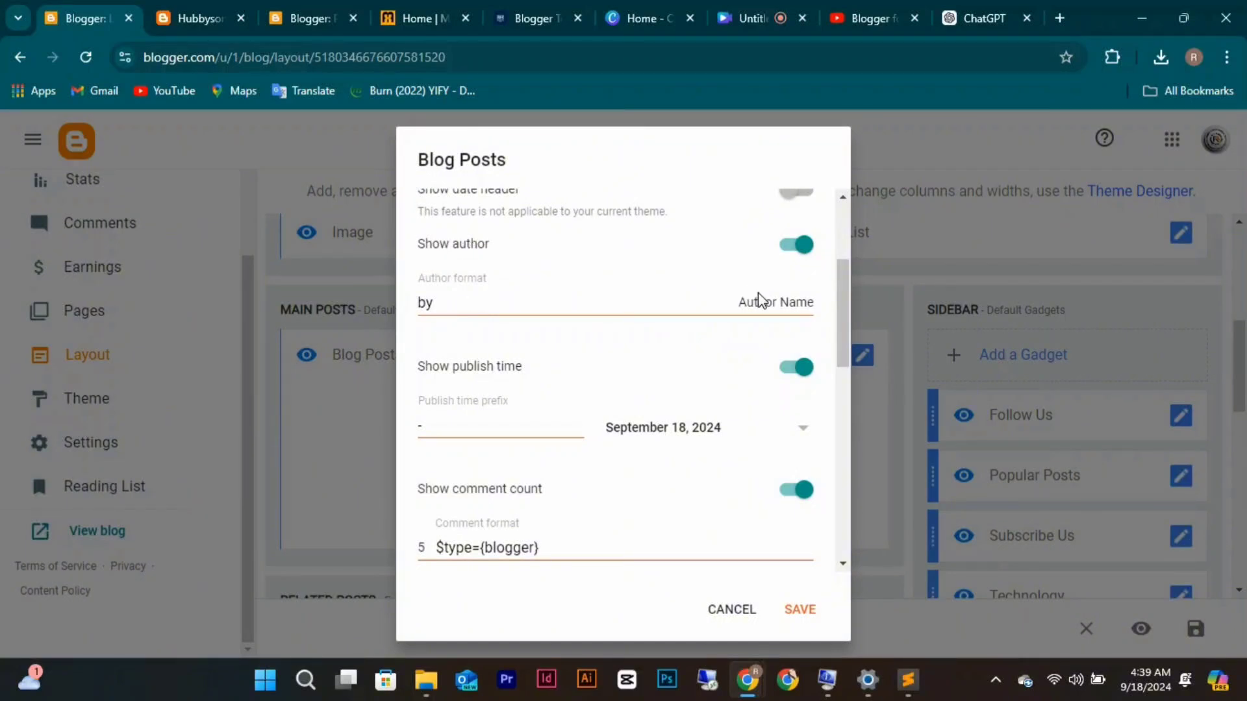
scroll(579, 389, down, 3)
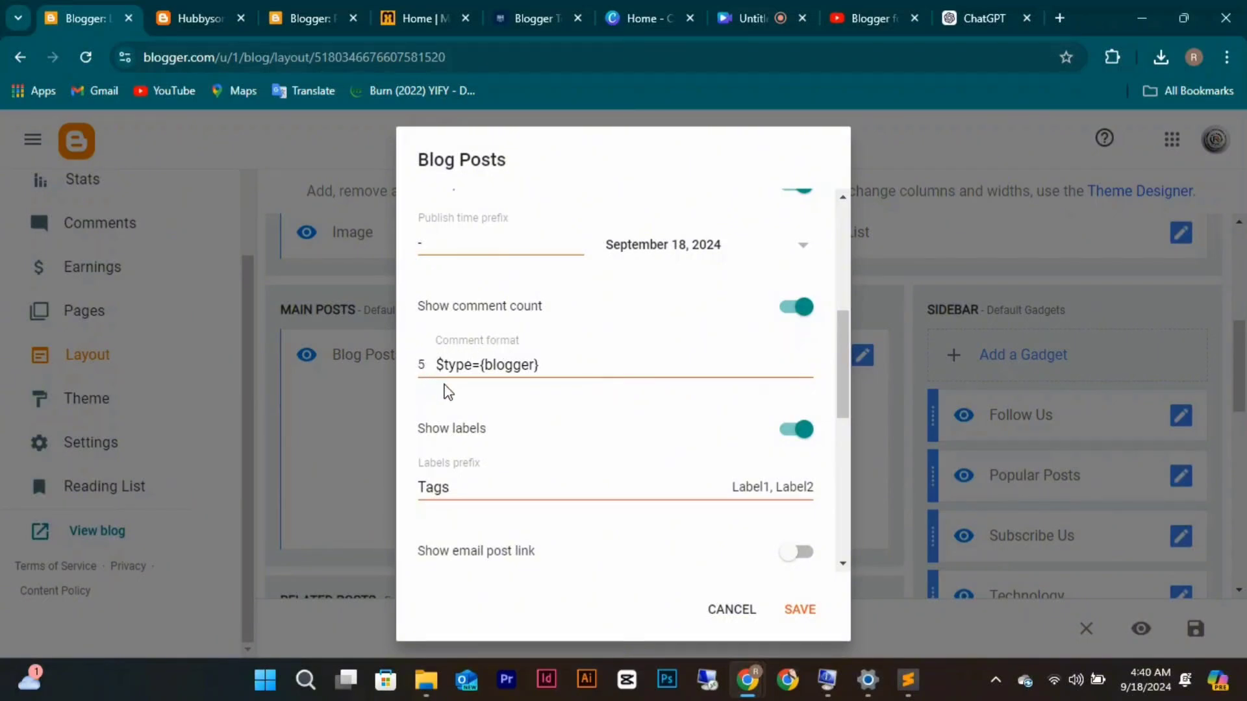
scroll(522, 550, down, 8)
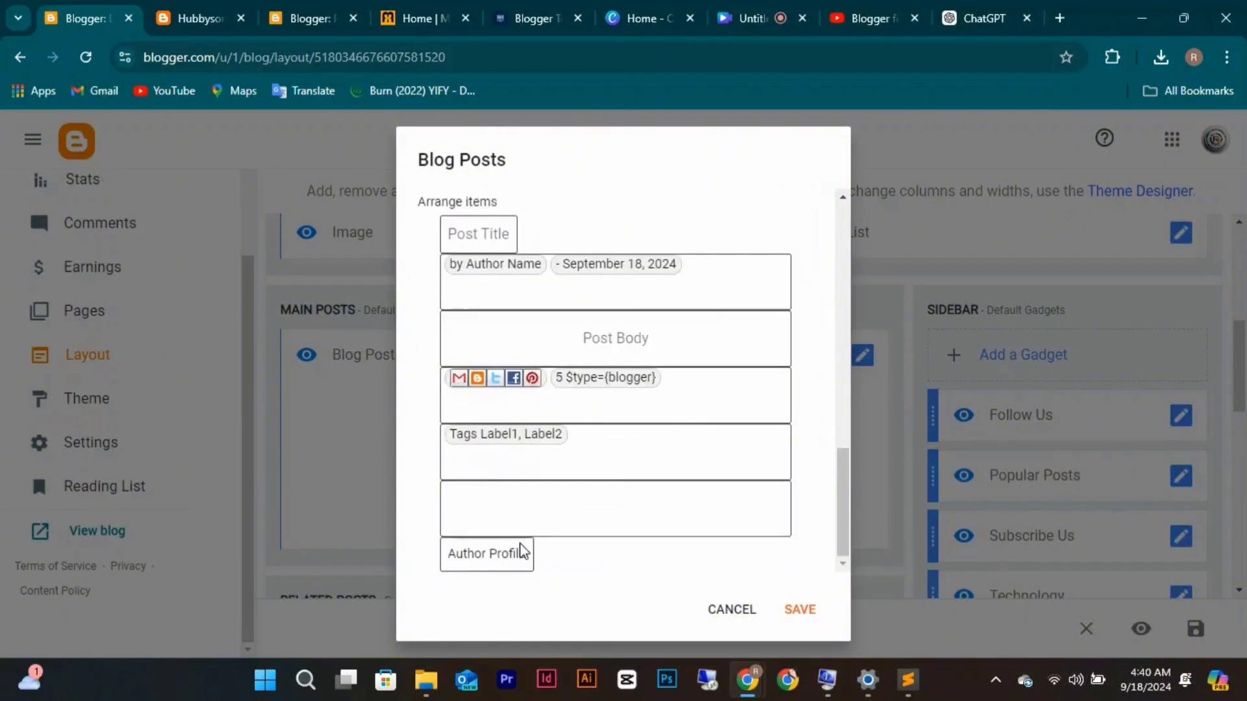
click(800, 614)
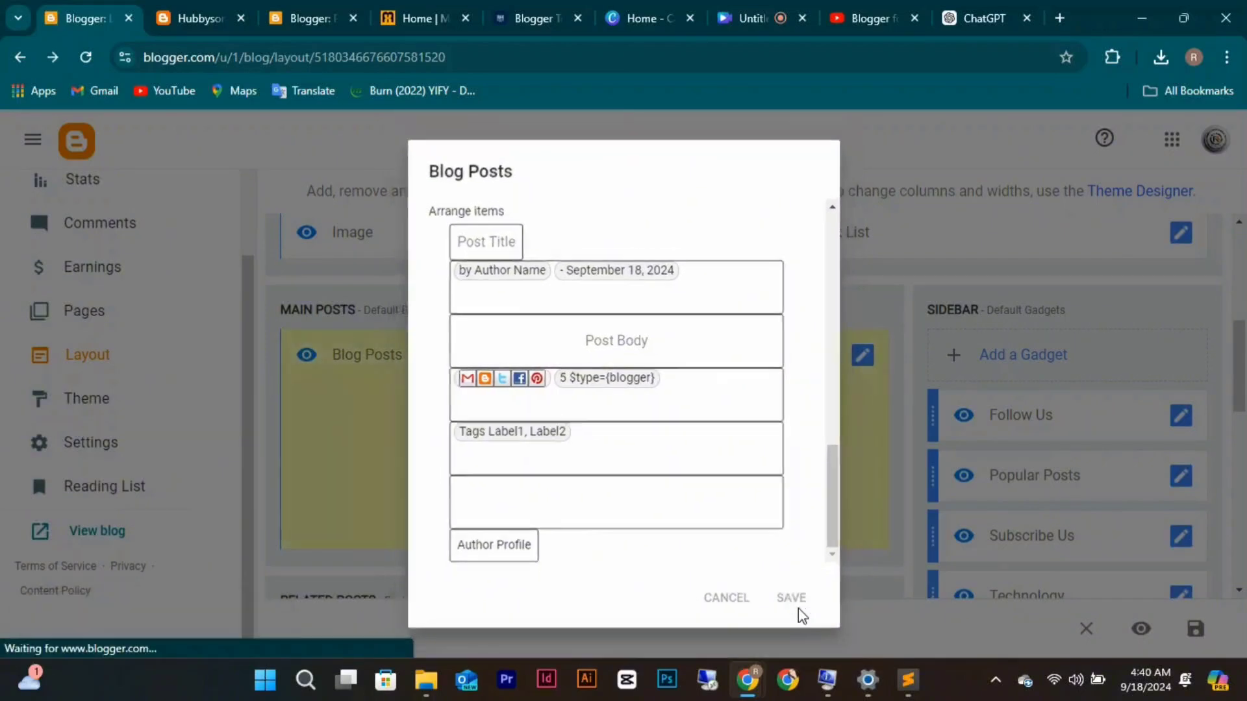
scroll(645, 464, up, 5)
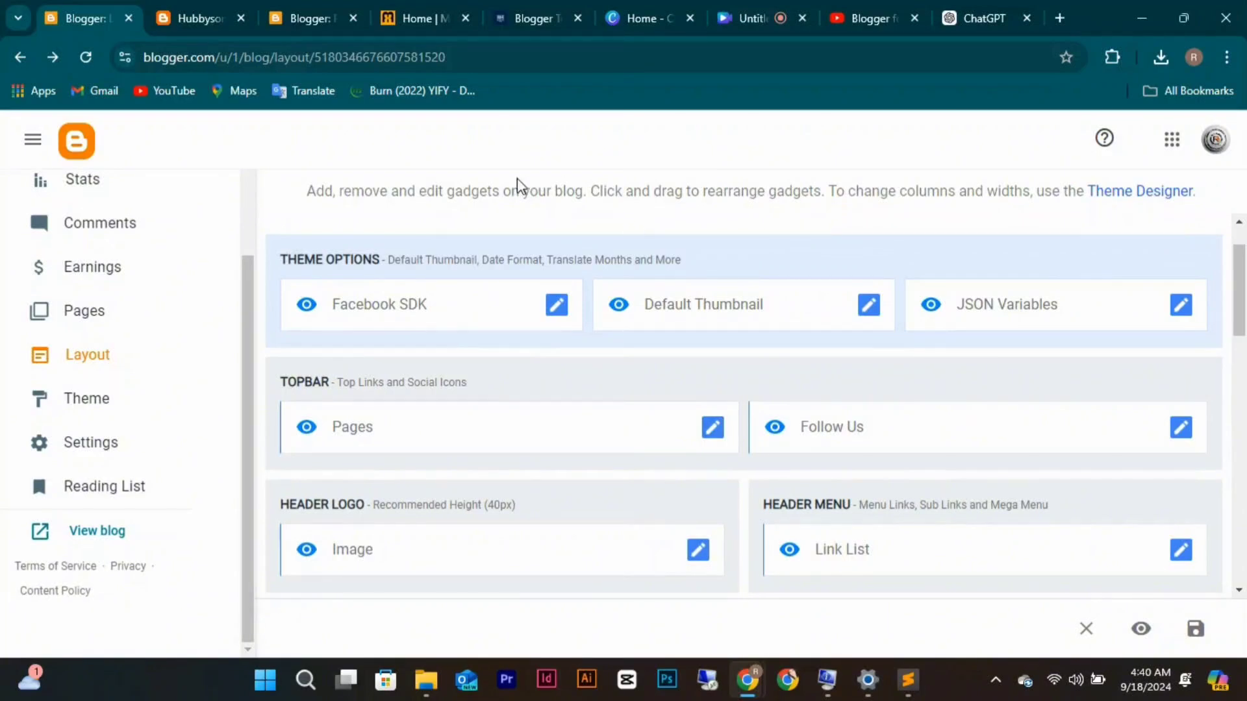
In ChatGPT, enter the prompt 'write an SEO article on Web design with 1000 words plus long'.
click(954, 23)
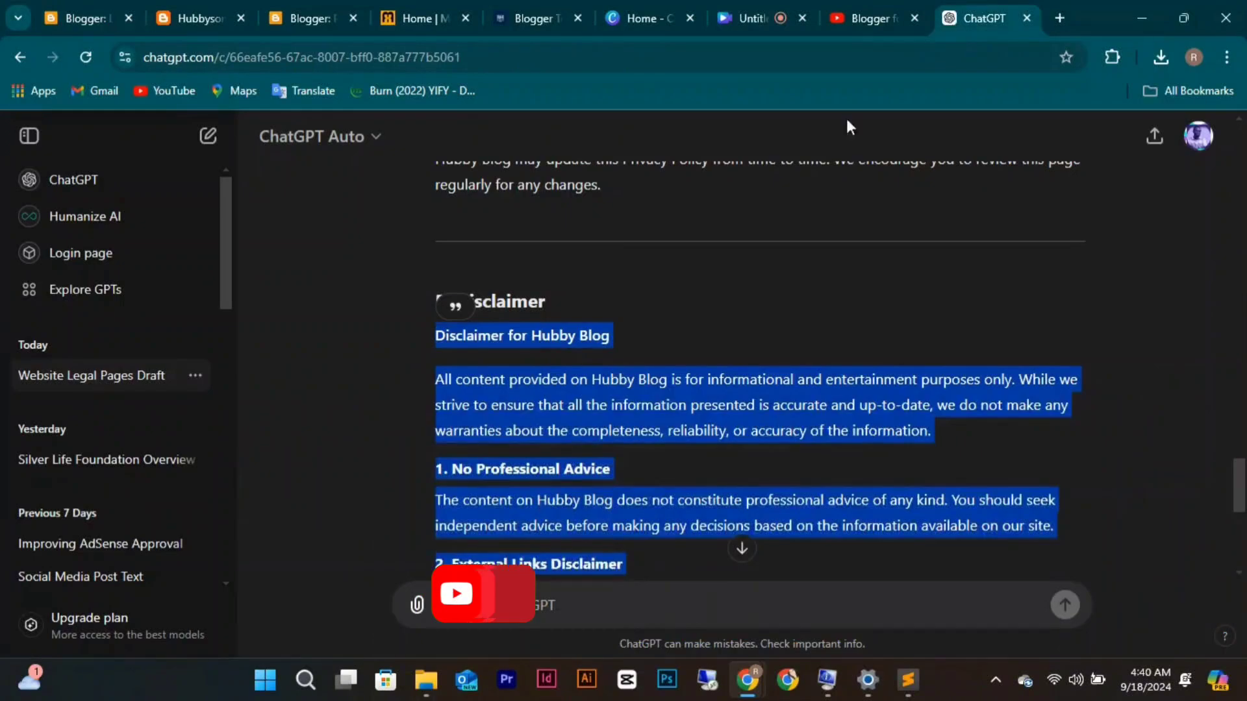
click(649, 601)
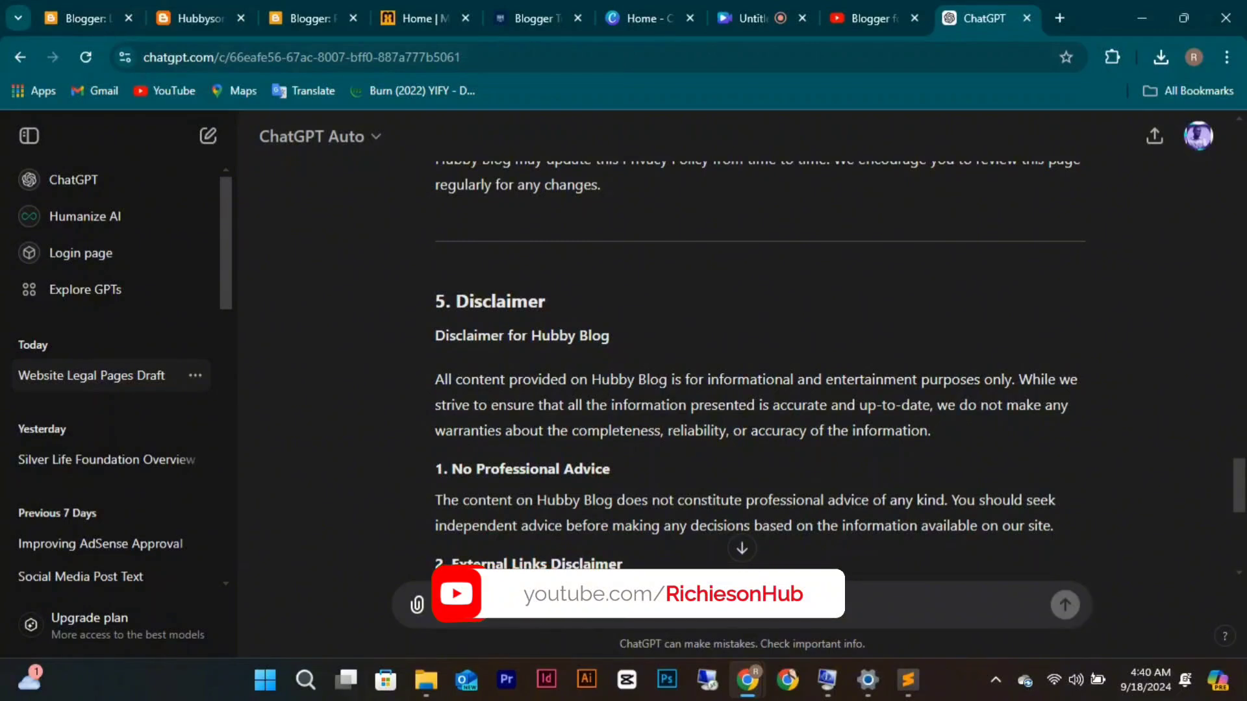
text(write an SEO artice)
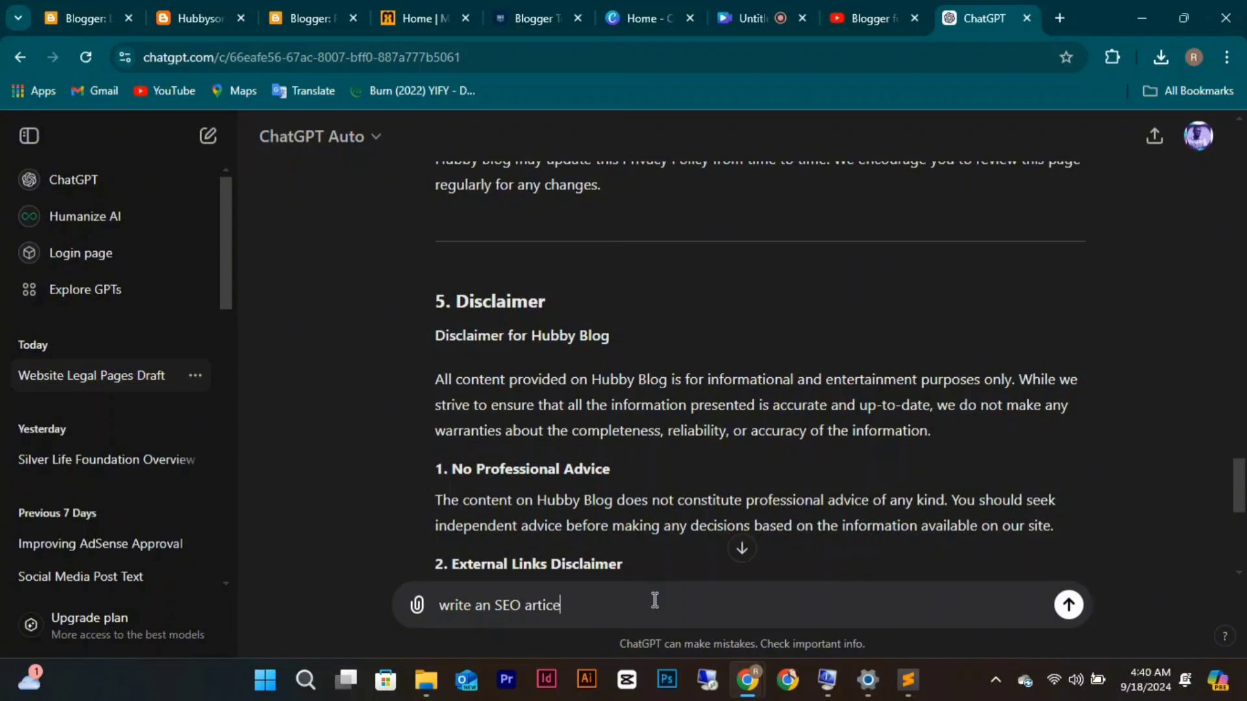
key(BackSpace)
key(BackSpace)
key(BackSpace)
key(BackSpace)
text(cle on Web design with)
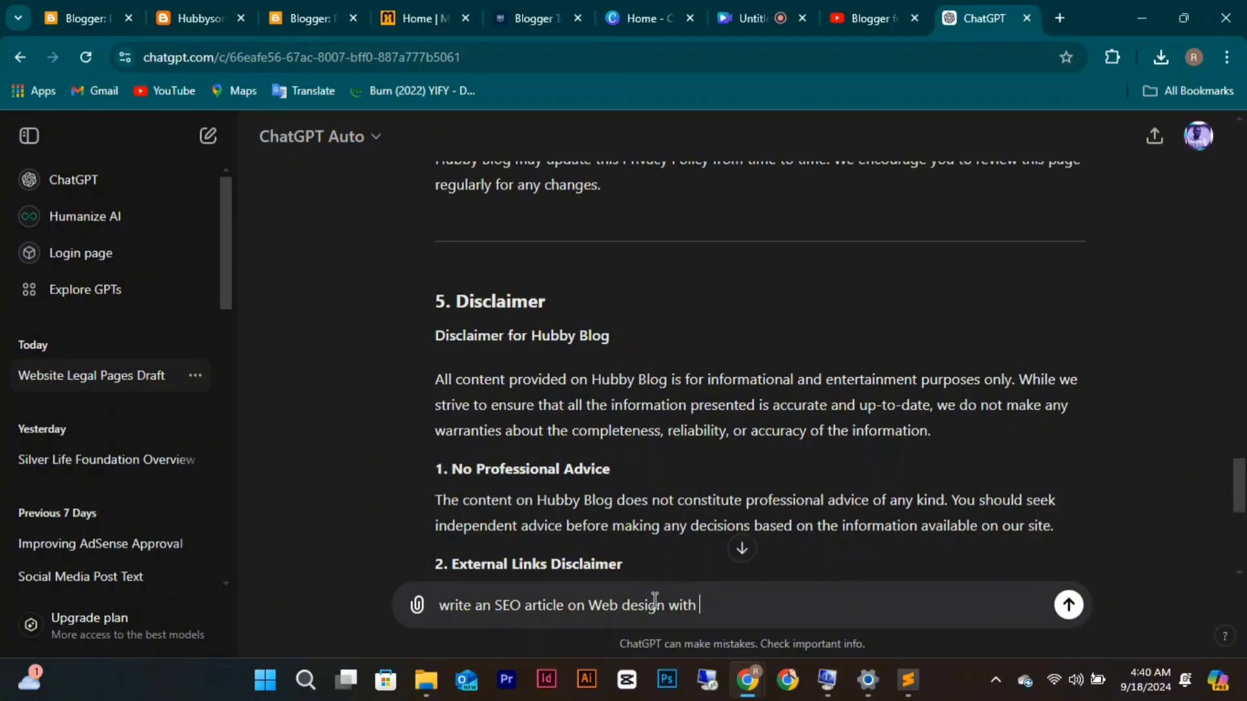
text(1000 words plus )
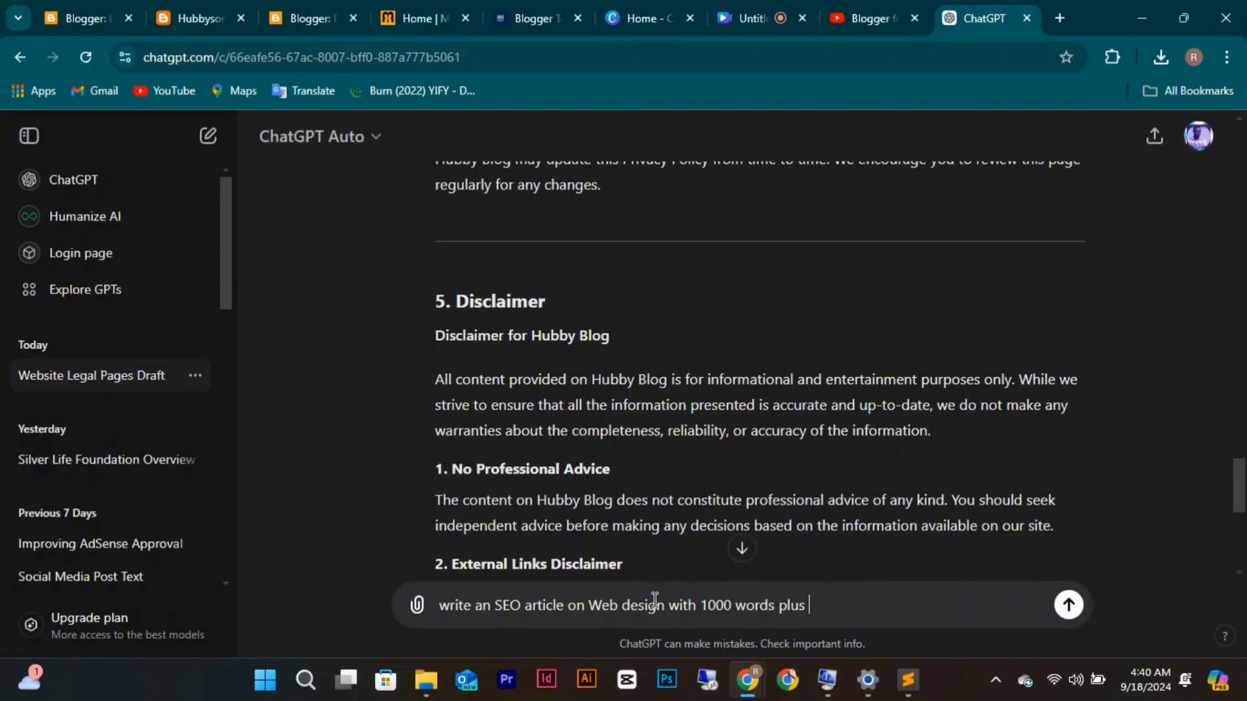
text(long in)
key(BackSpace)
key(BackSpace)
key(BackSpace)
Send the prompt and copy ChatGPT's finished web design article through its Conclusion.
key(Return)
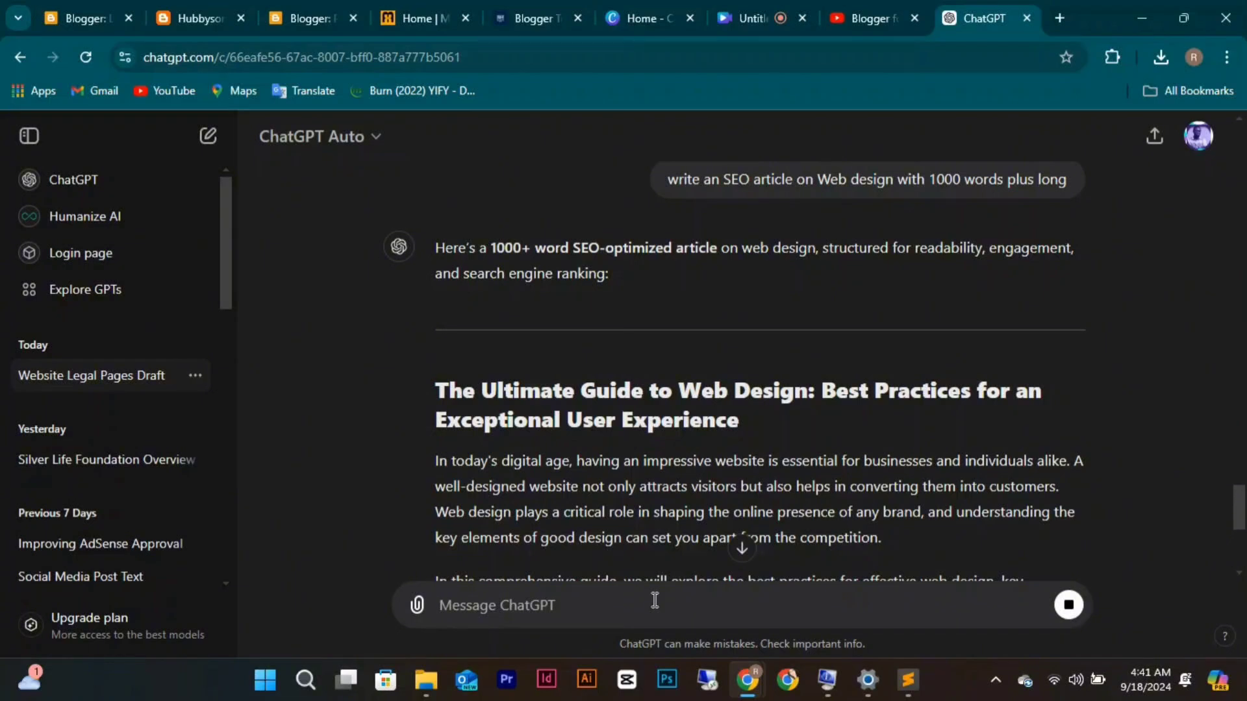
scroll(738, 445, down, 8)
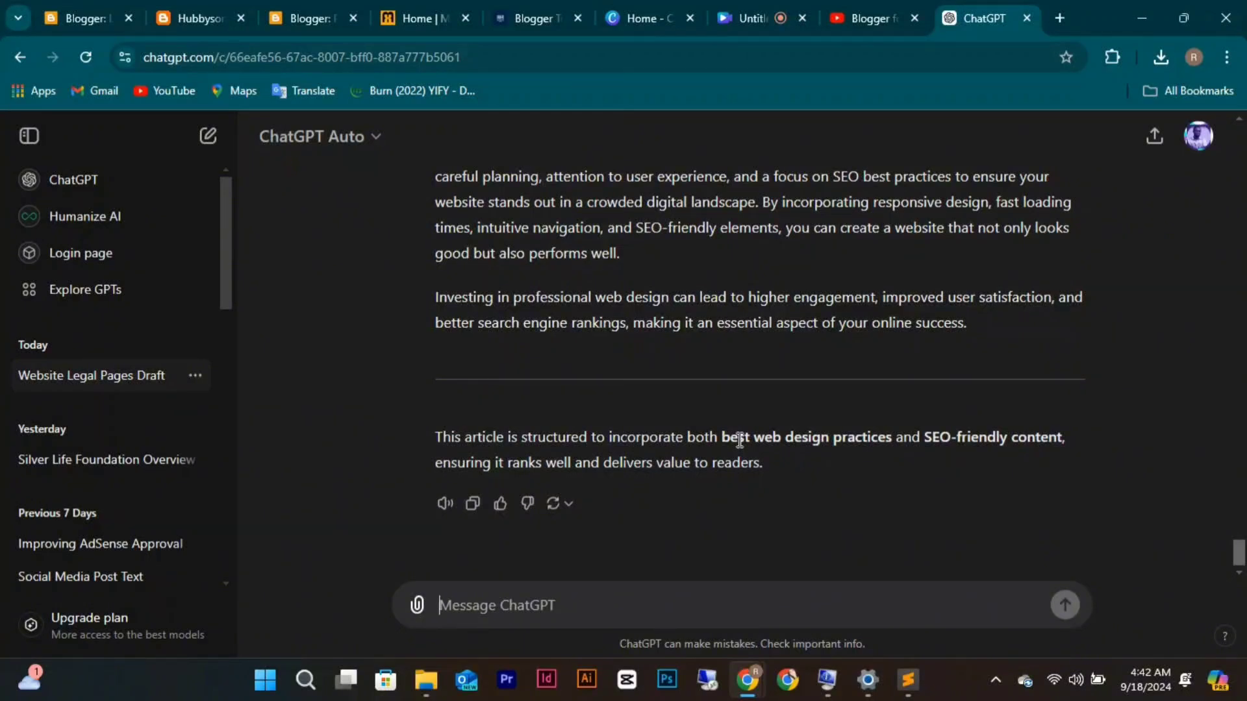
click(474, 506)
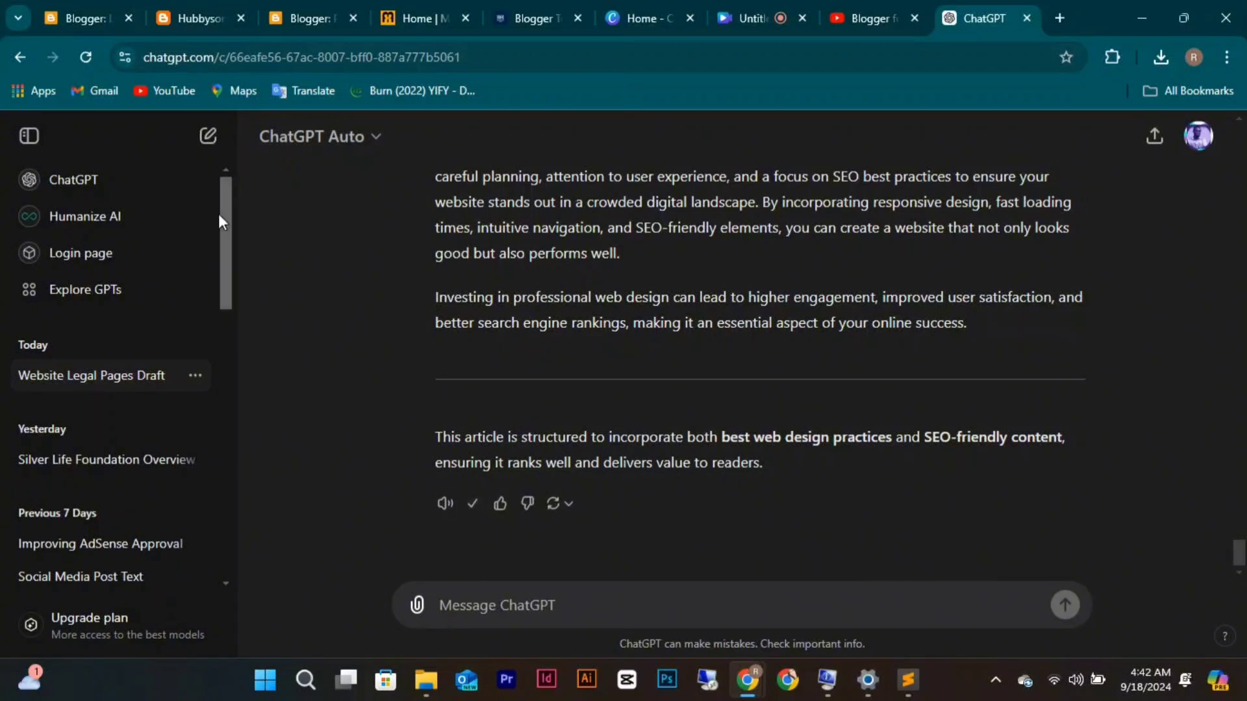
Start a new Blogger post and paste the copied web design article into its body.
click(96, 21)
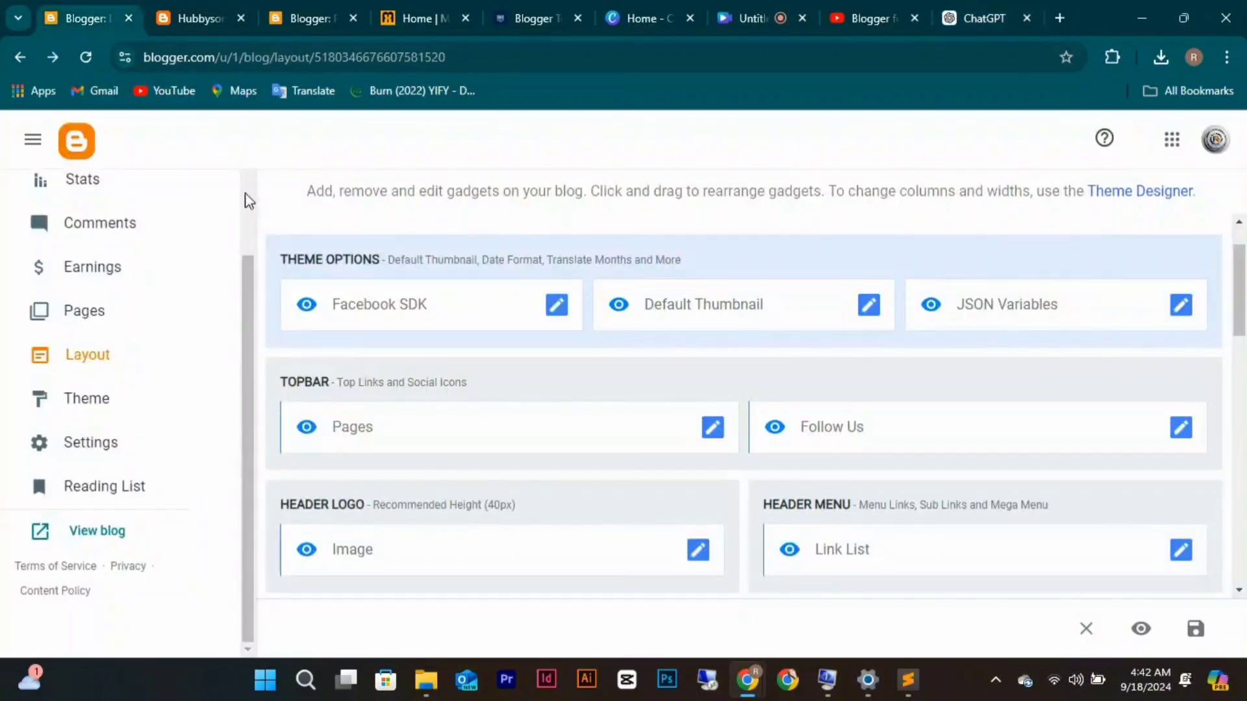
scroll(116, 317, up, 3)
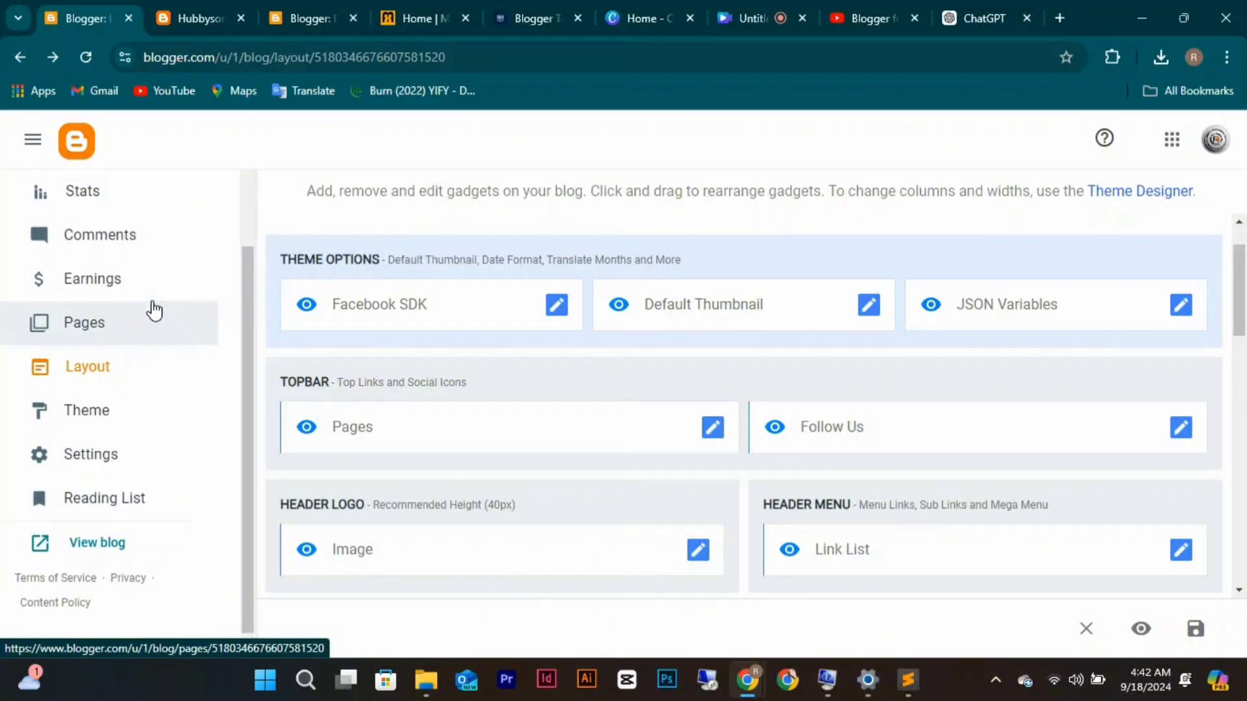
click(116, 297)
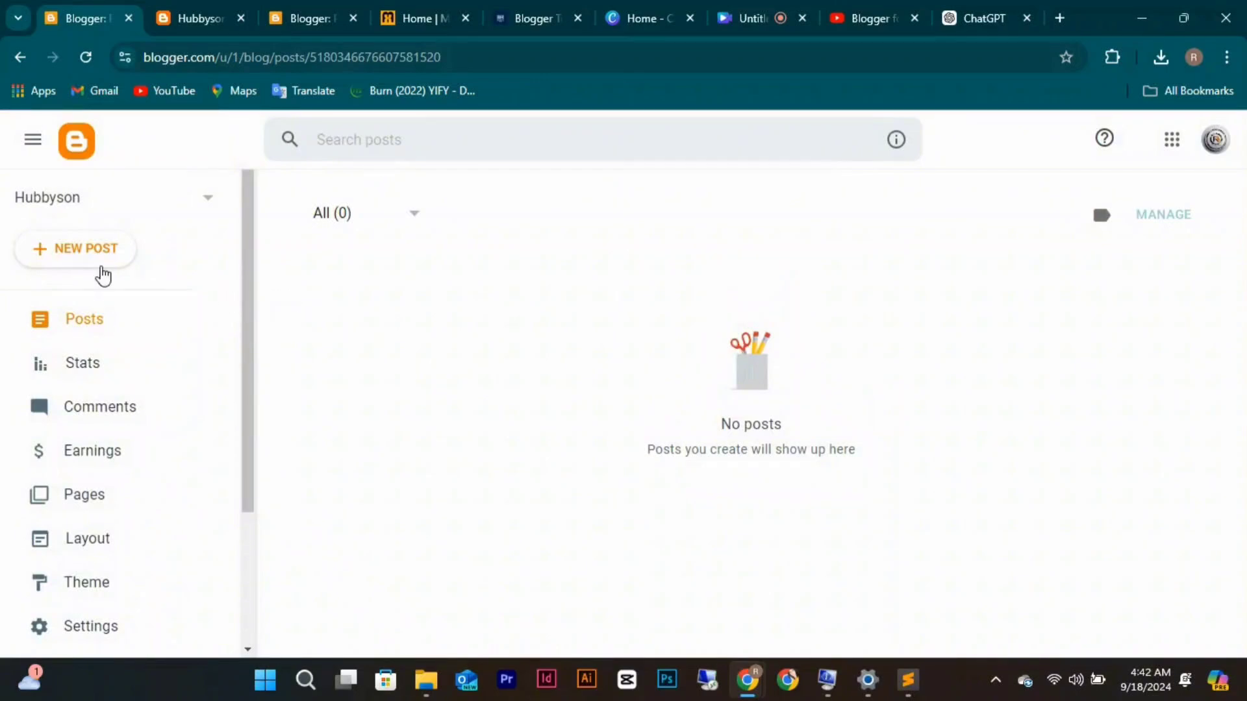
click(87, 252)
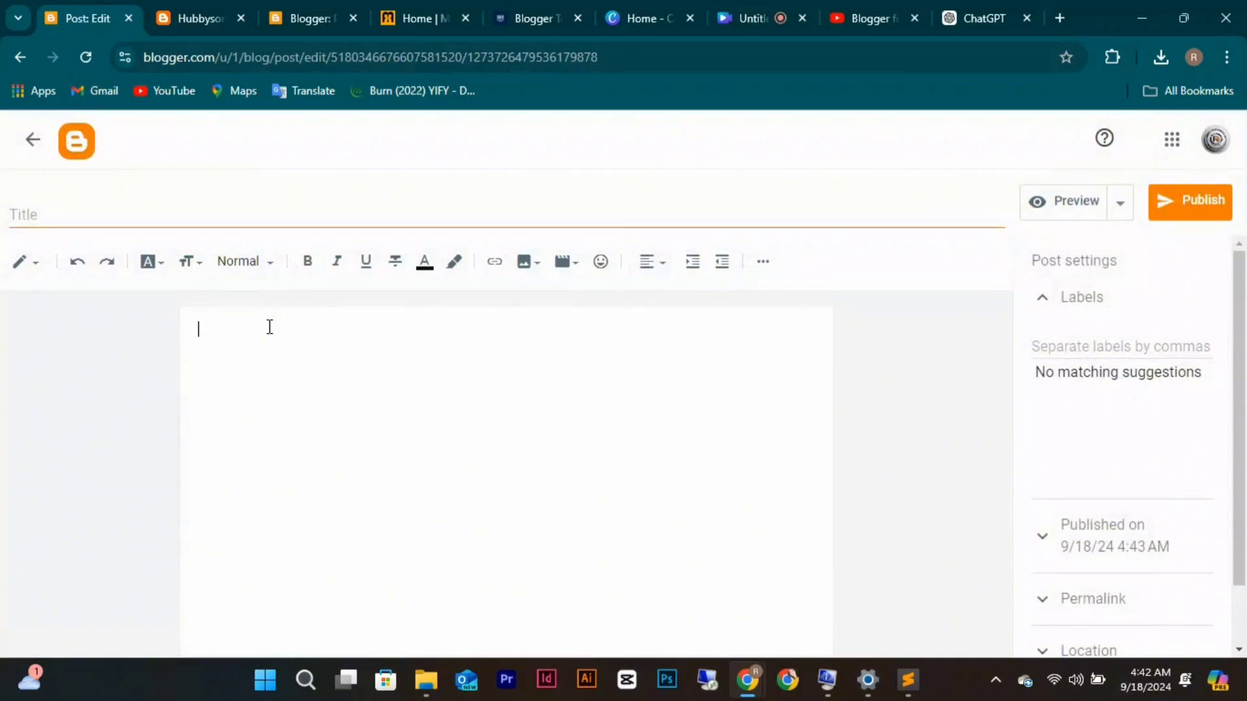
key(ctrl+v)
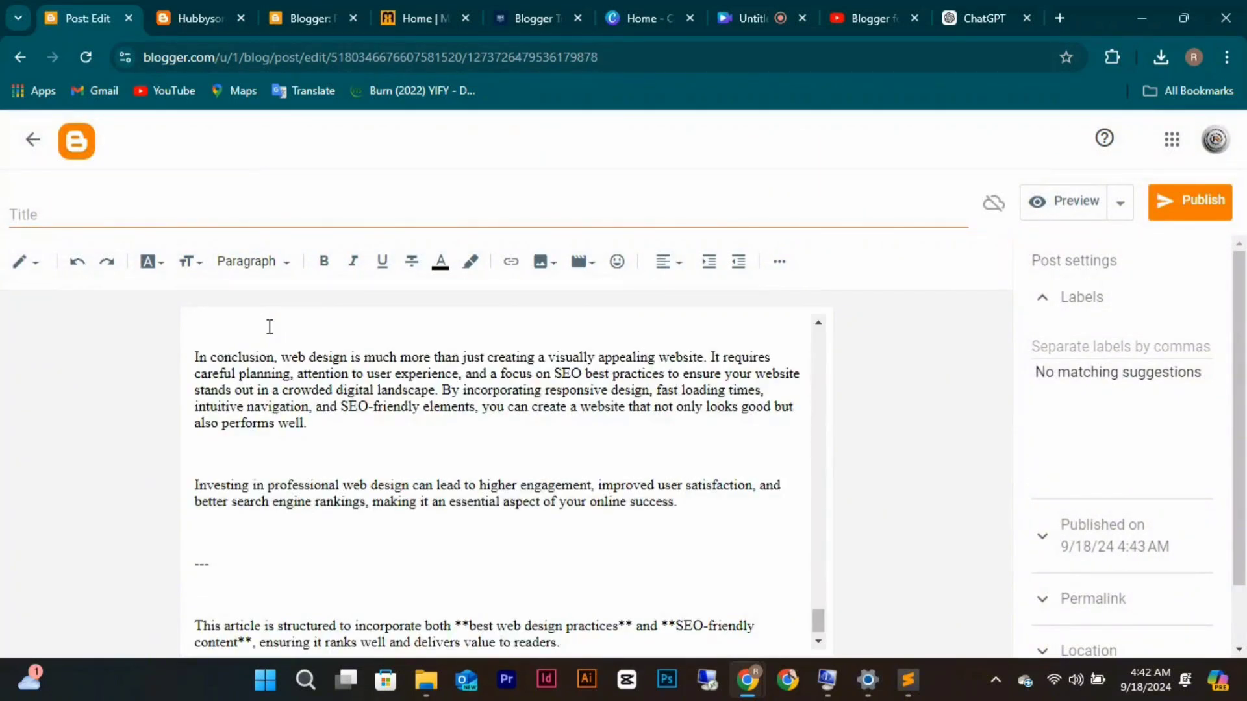
Strip the ### and asterisks from Conclusion and delete the --- divider and closing note.
scroll(314, 434, up, 3)
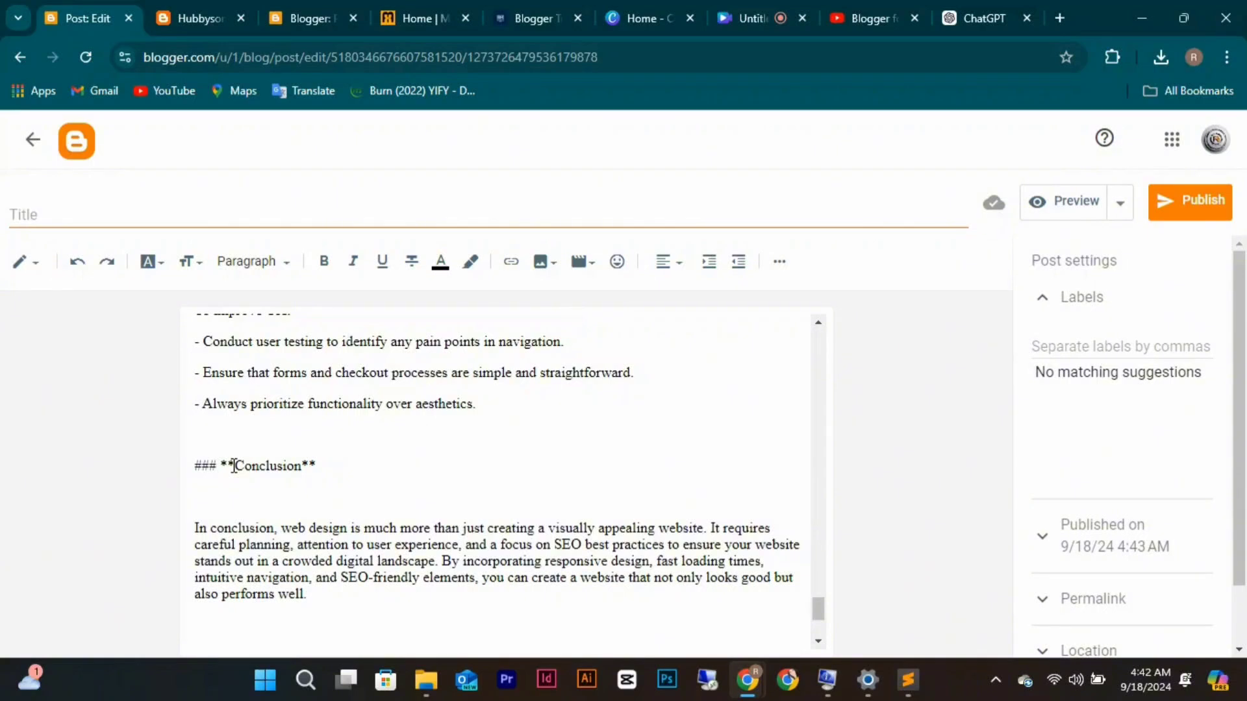
key(BackSpace)
key(BackSpace)
key(BackSpace)
key(BackSpace)
key(BackSpace)
key(BackSpace)
key(BackSpace)
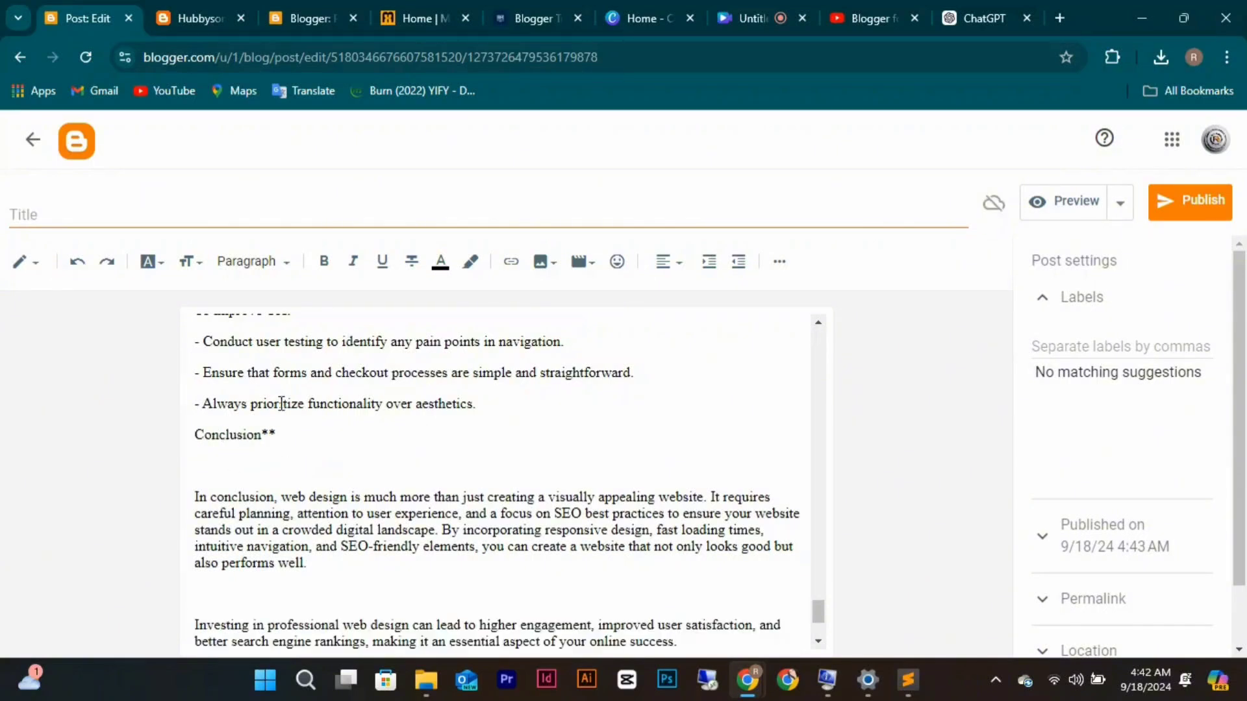
key(BackSpace)
key(BackSpace)
scroll(319, 564, down, 2)
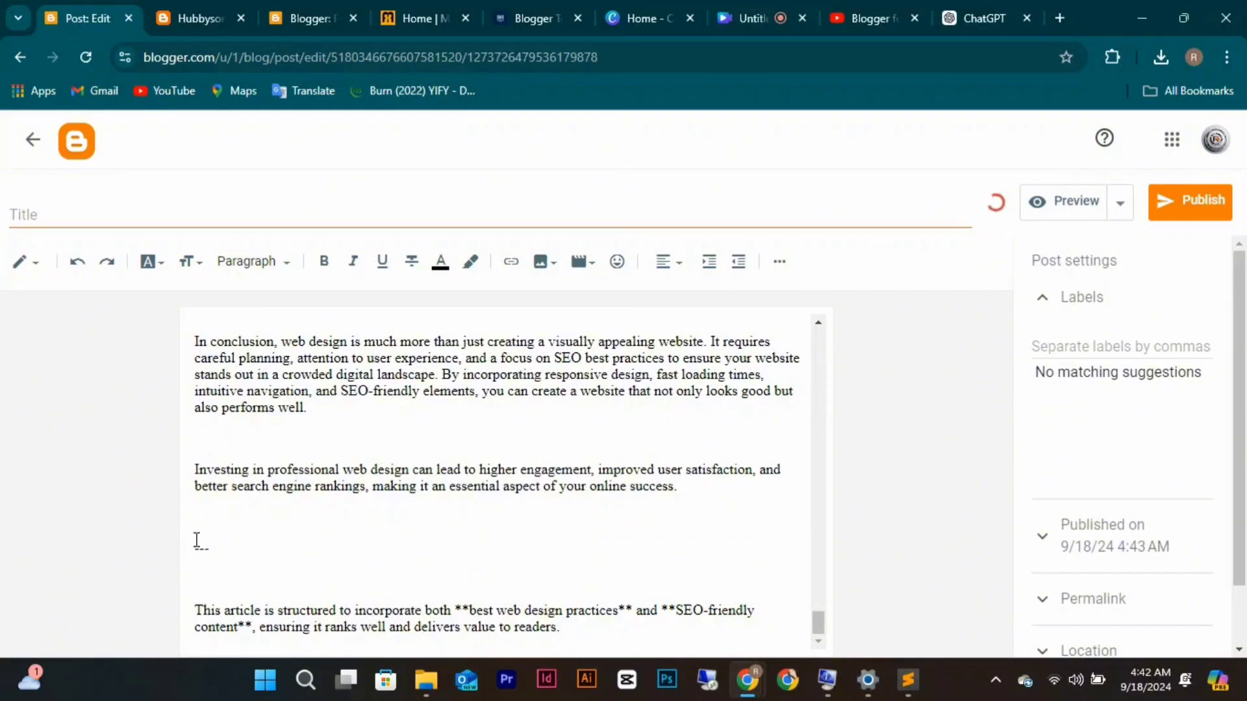
drag(196, 541, 196, 542)
click(196, 542)
drag(198, 541, 553, 694)
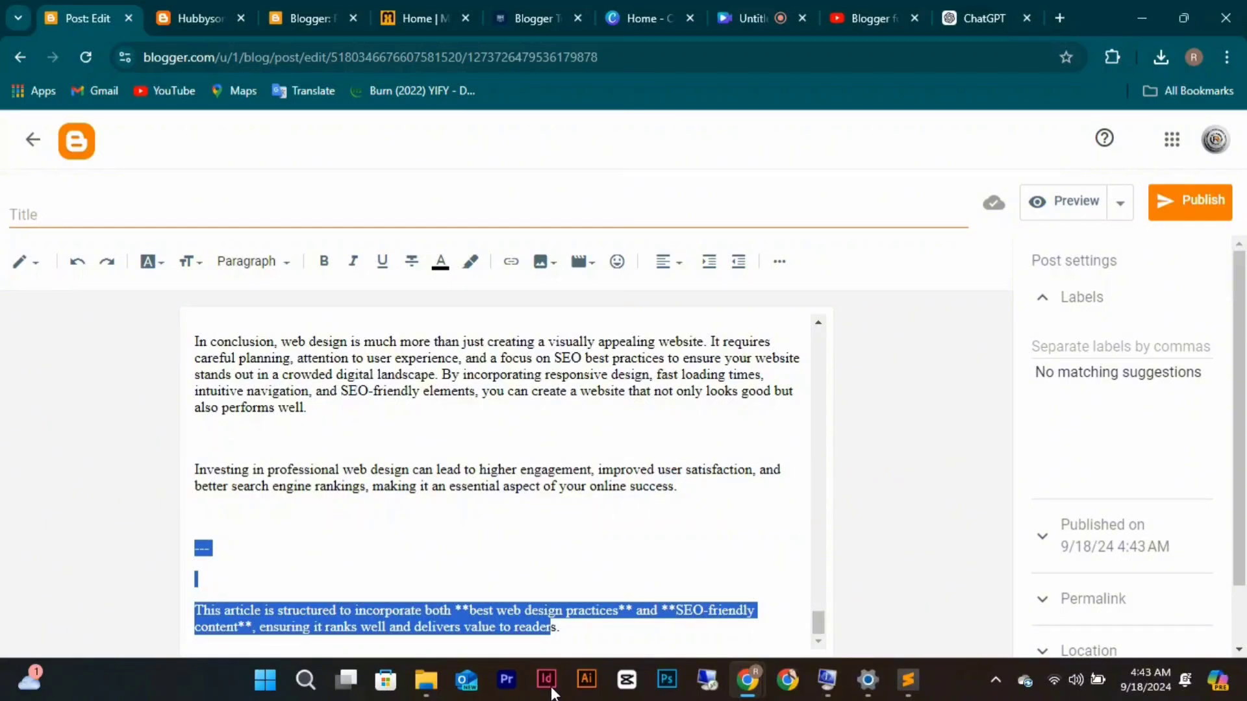
key(BackSpace)
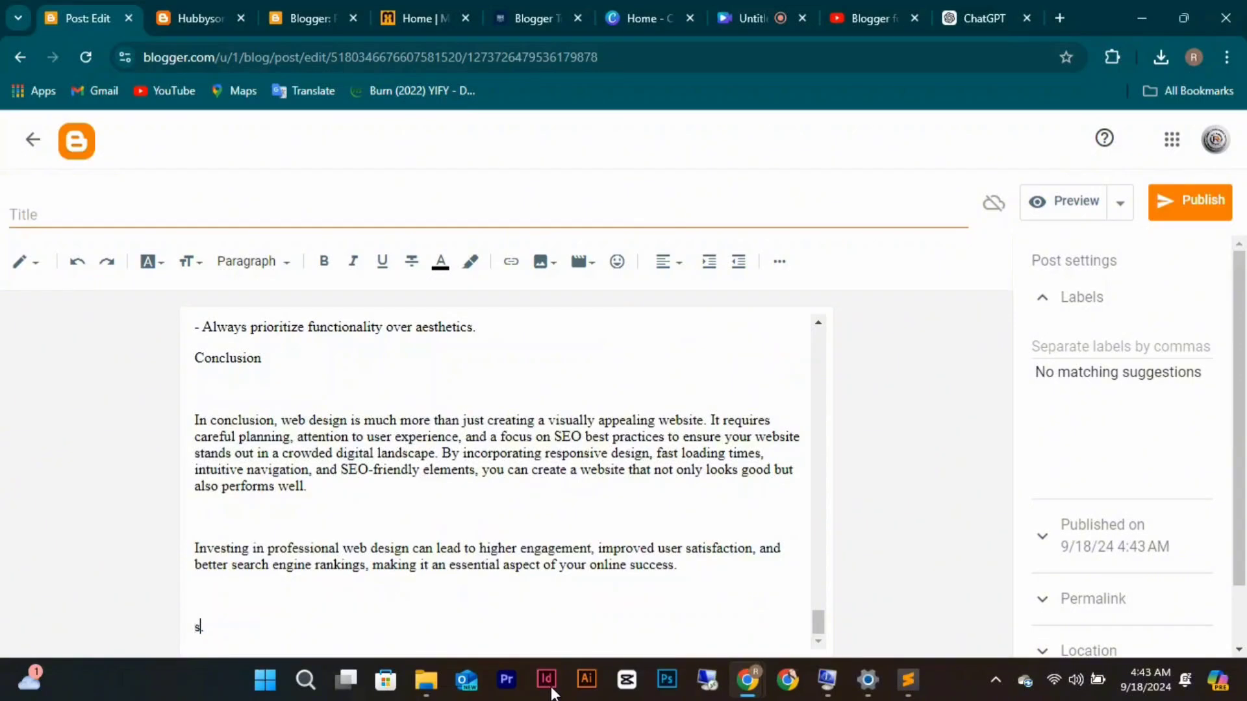
key(BackSpace)
key(BackSpace)
key(BackSpace)
key(BackSpace)
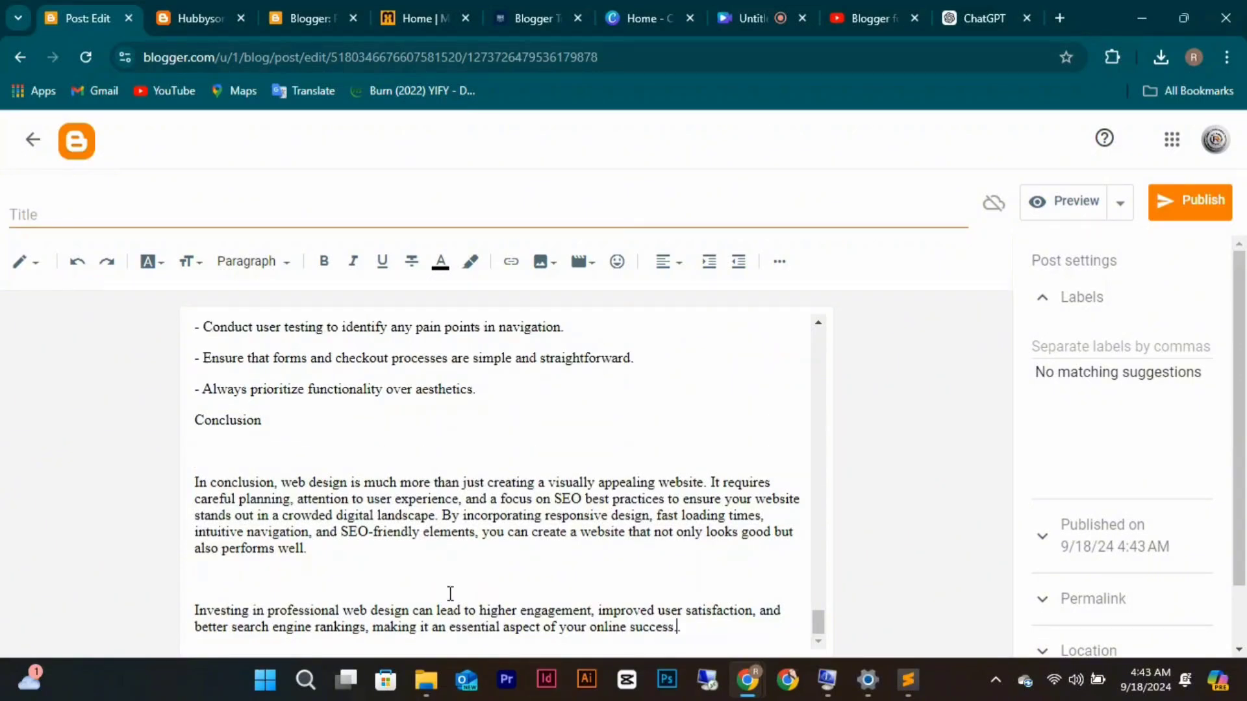
Make Conclusion a subheading and 'To improve UX:' a minor heading.
scroll(450, 593, up, 2)
click(296, 544)
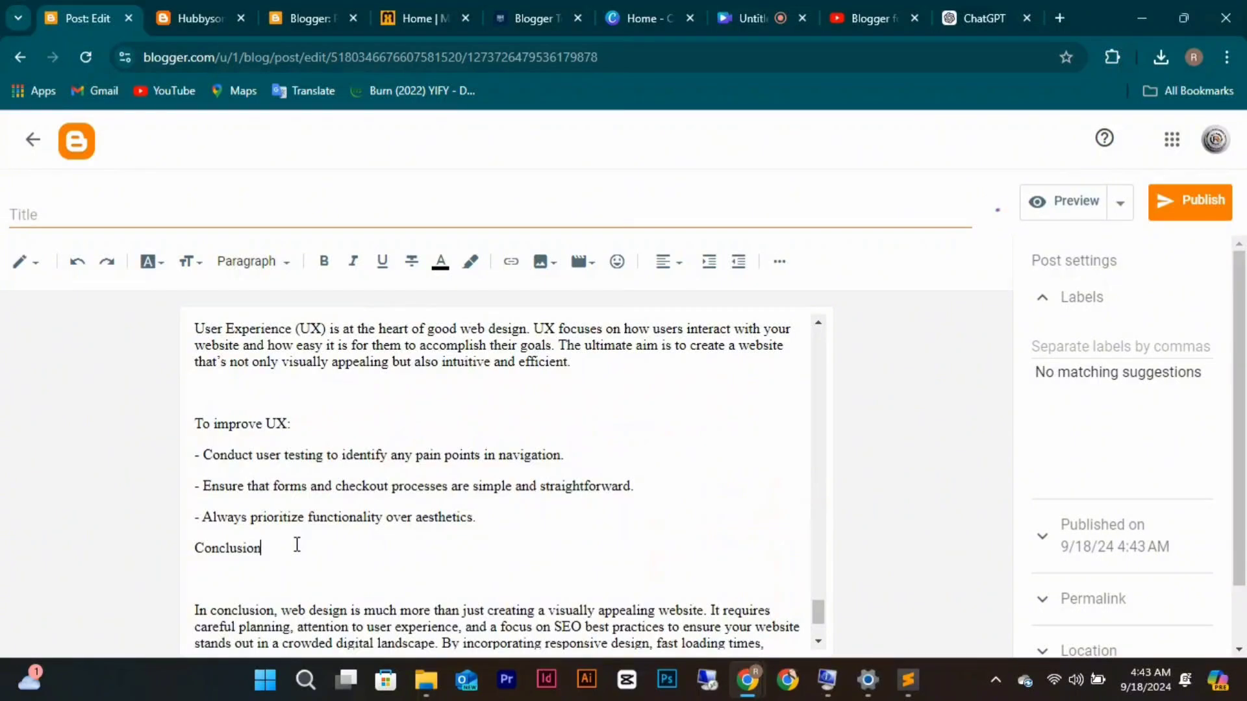
drag(297, 544, 194, 548)
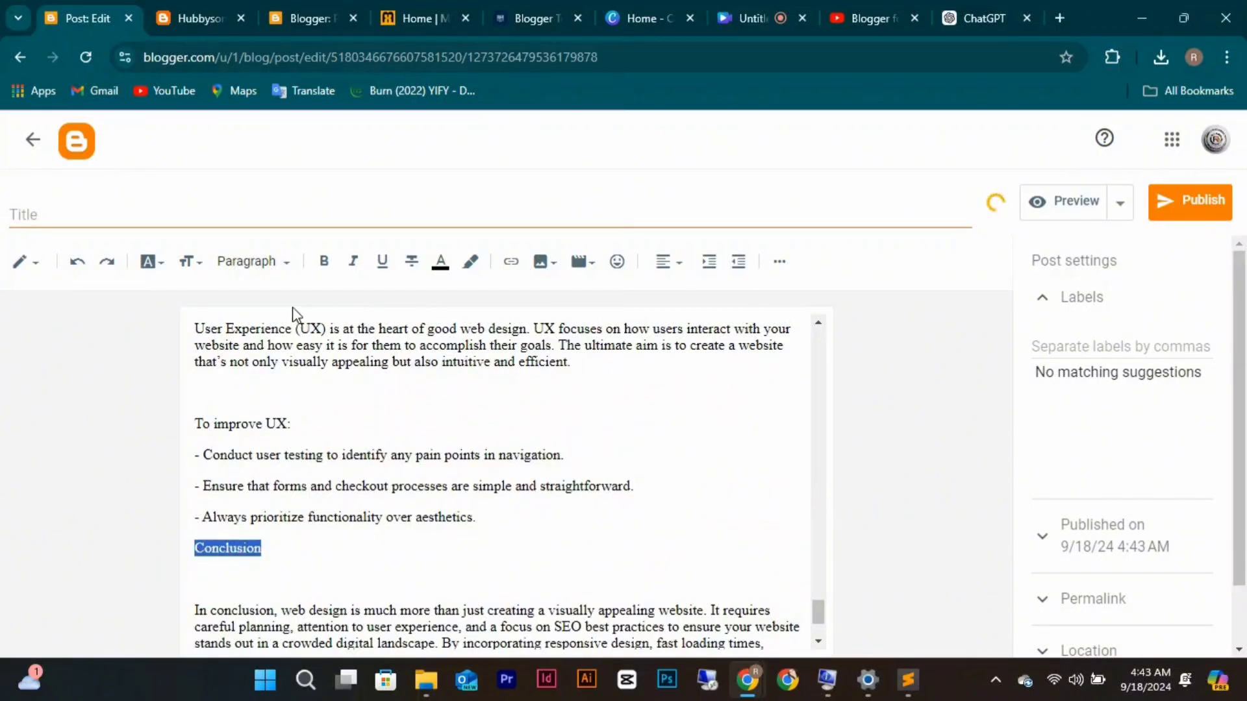
click(280, 259)
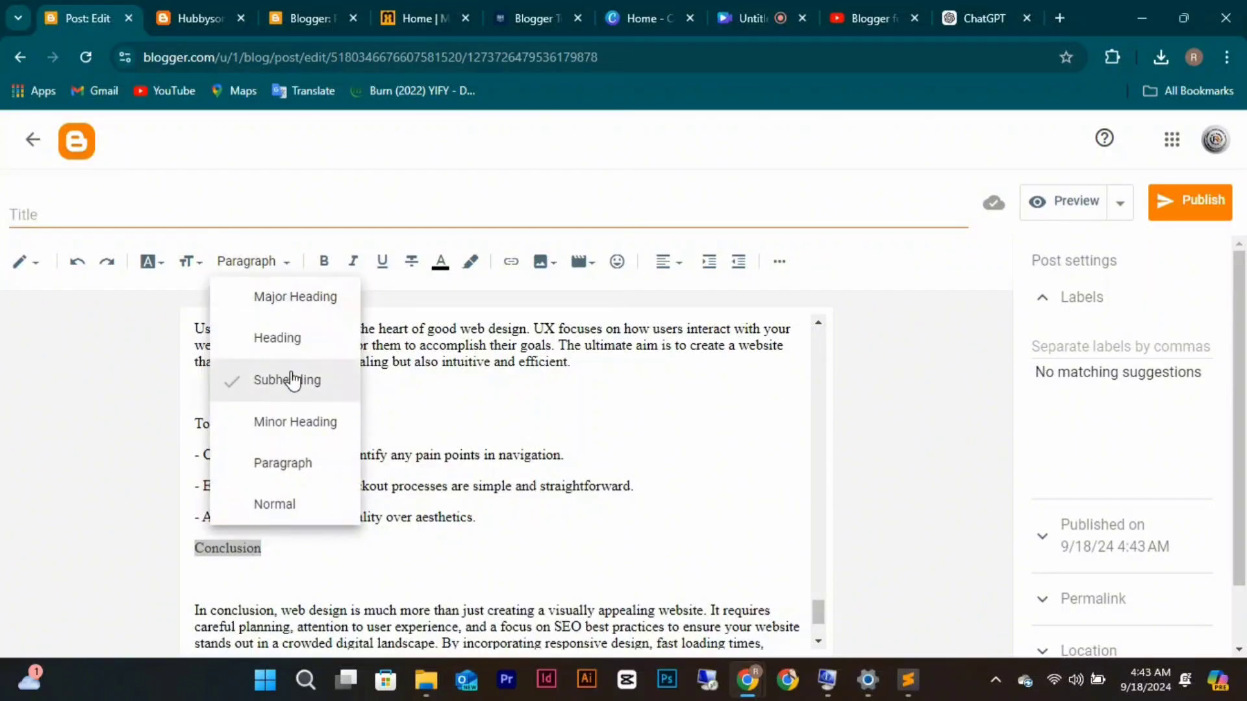
click(293, 379)
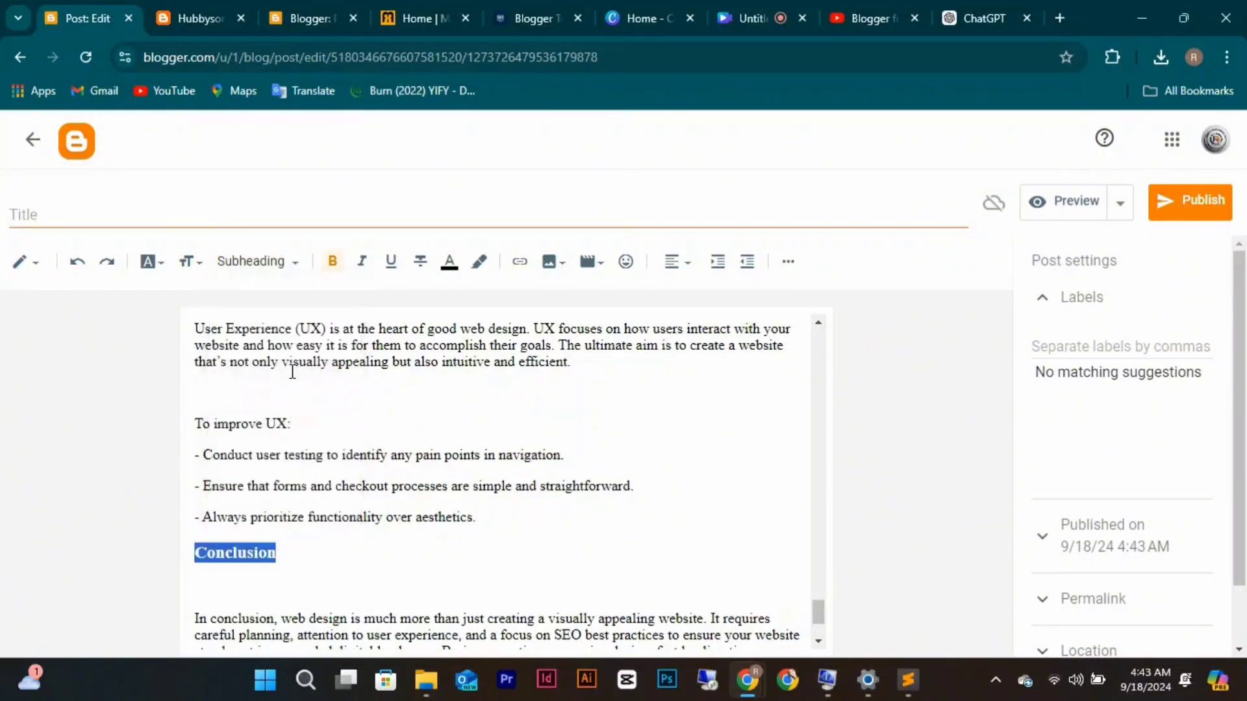
click(361, 418)
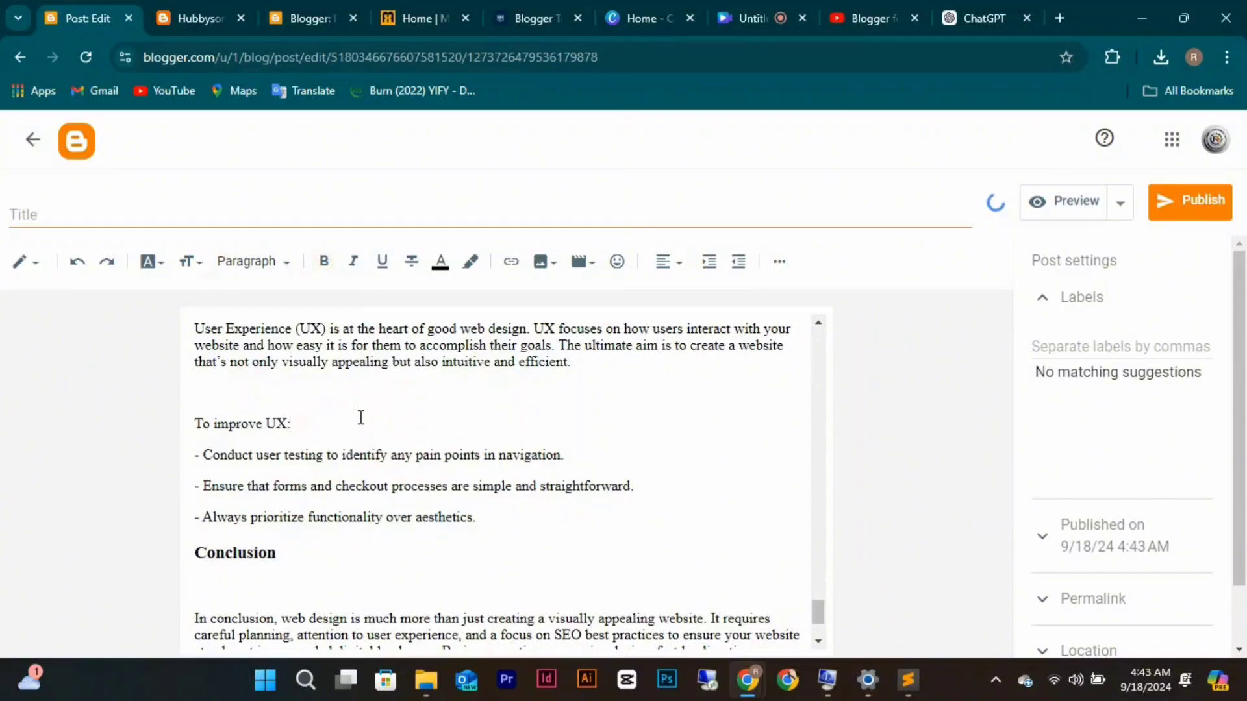
drag(359, 415, 194, 425)
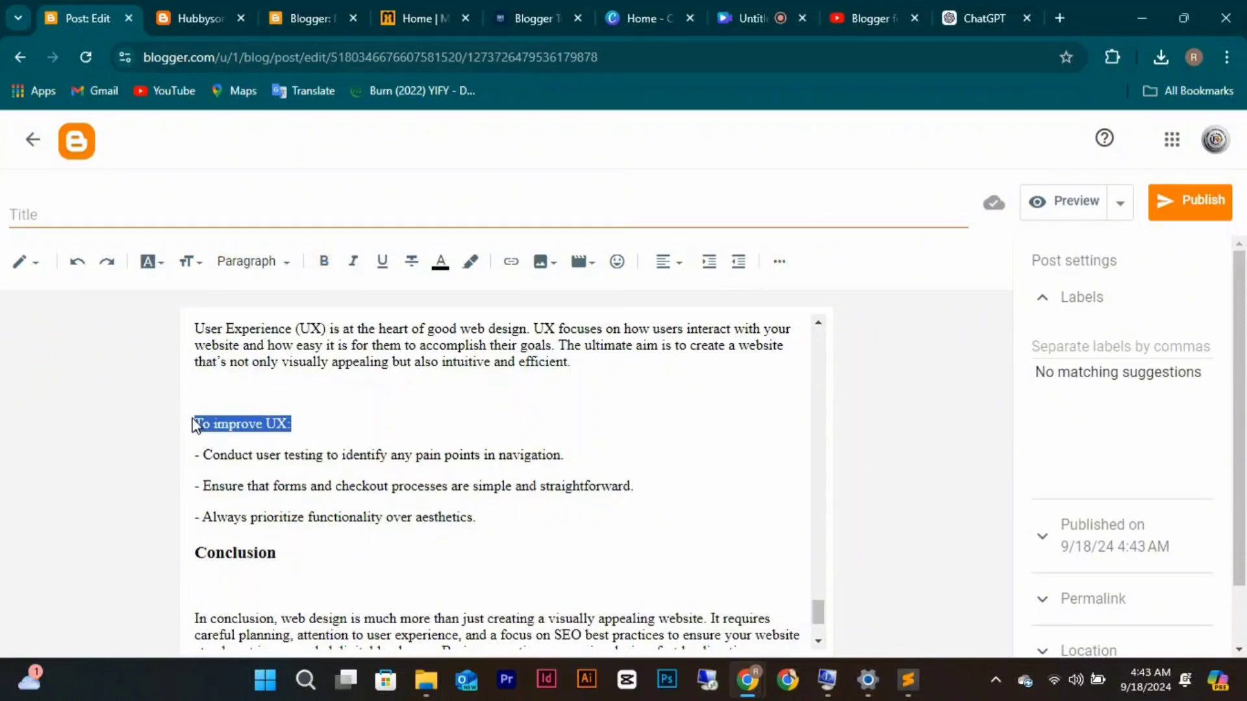
click(286, 263)
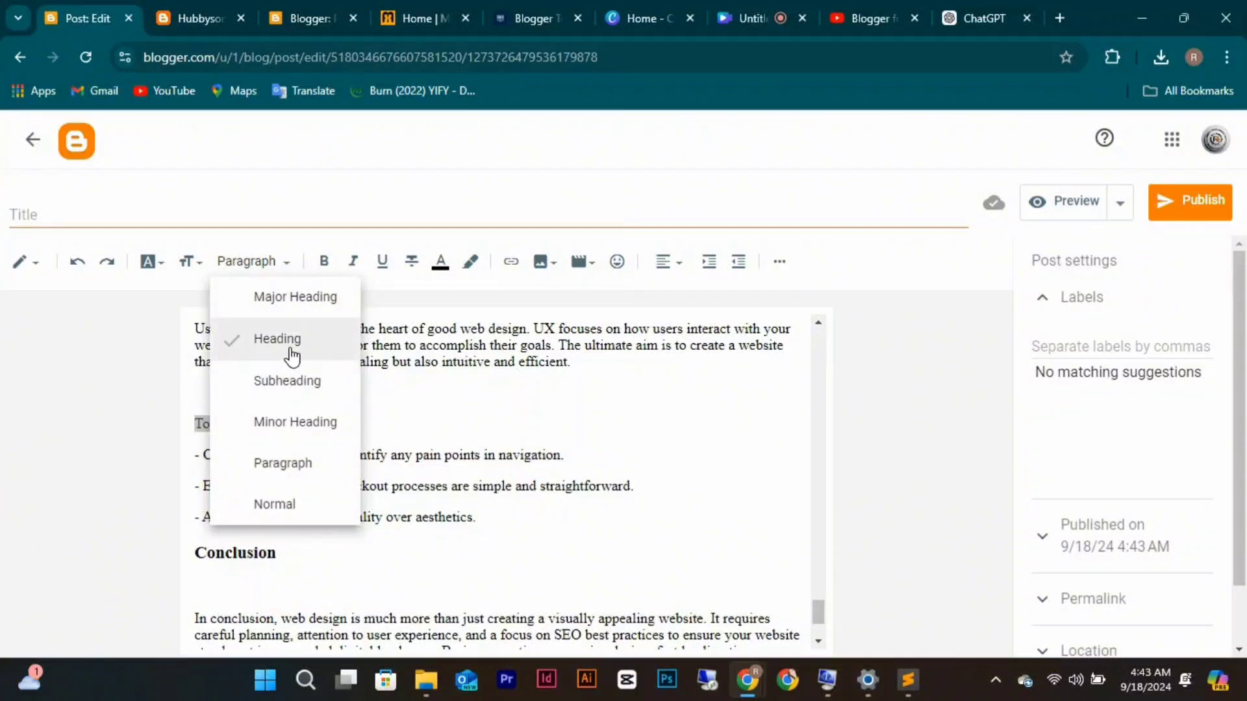
click(296, 382)
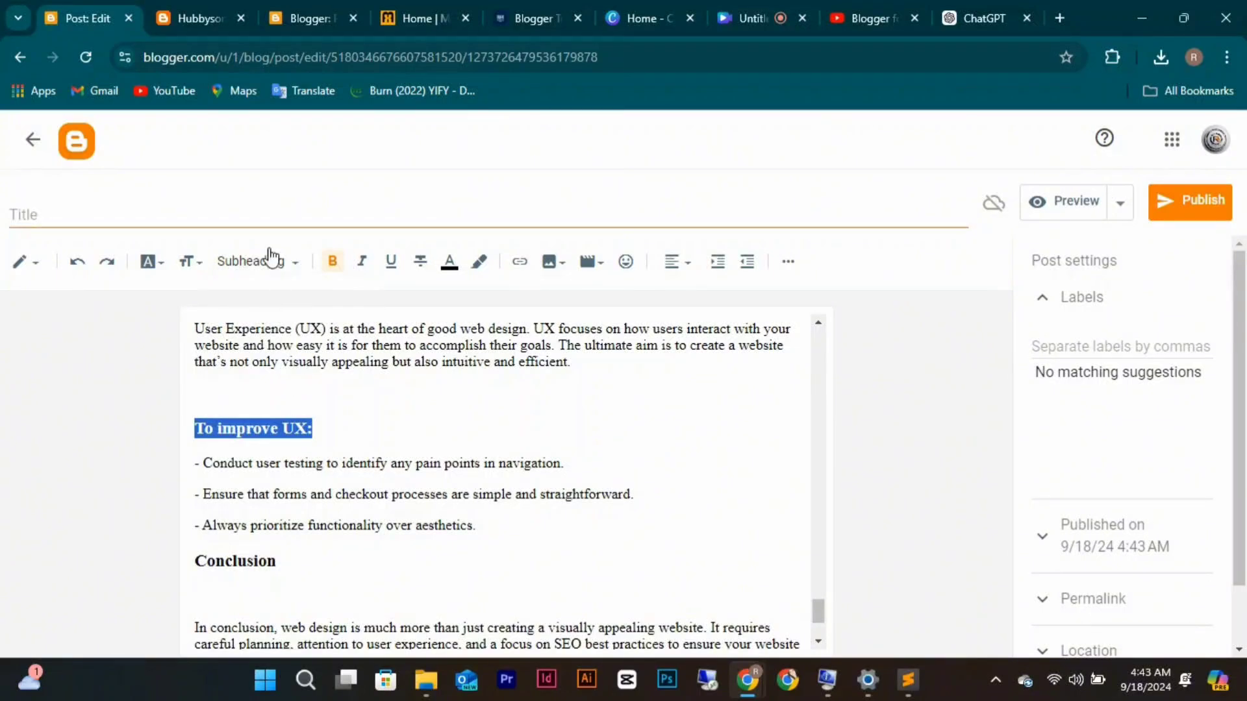
click(289, 266)
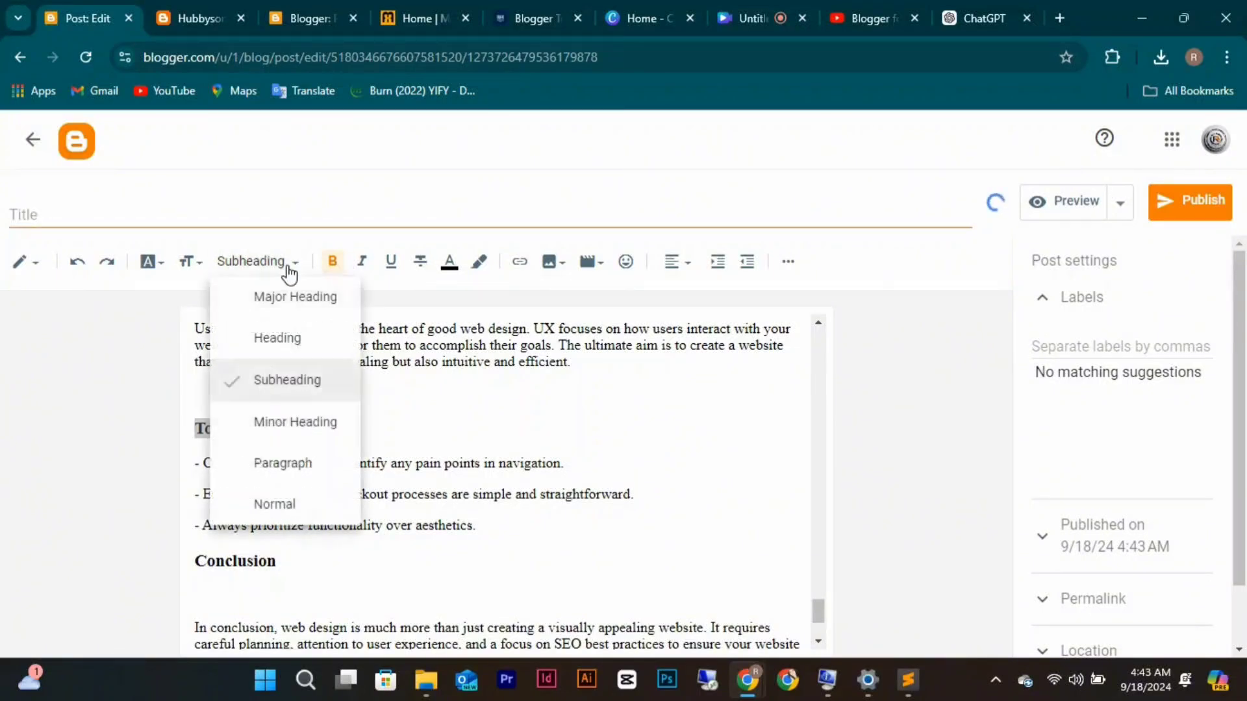
click(298, 420)
click(337, 413)
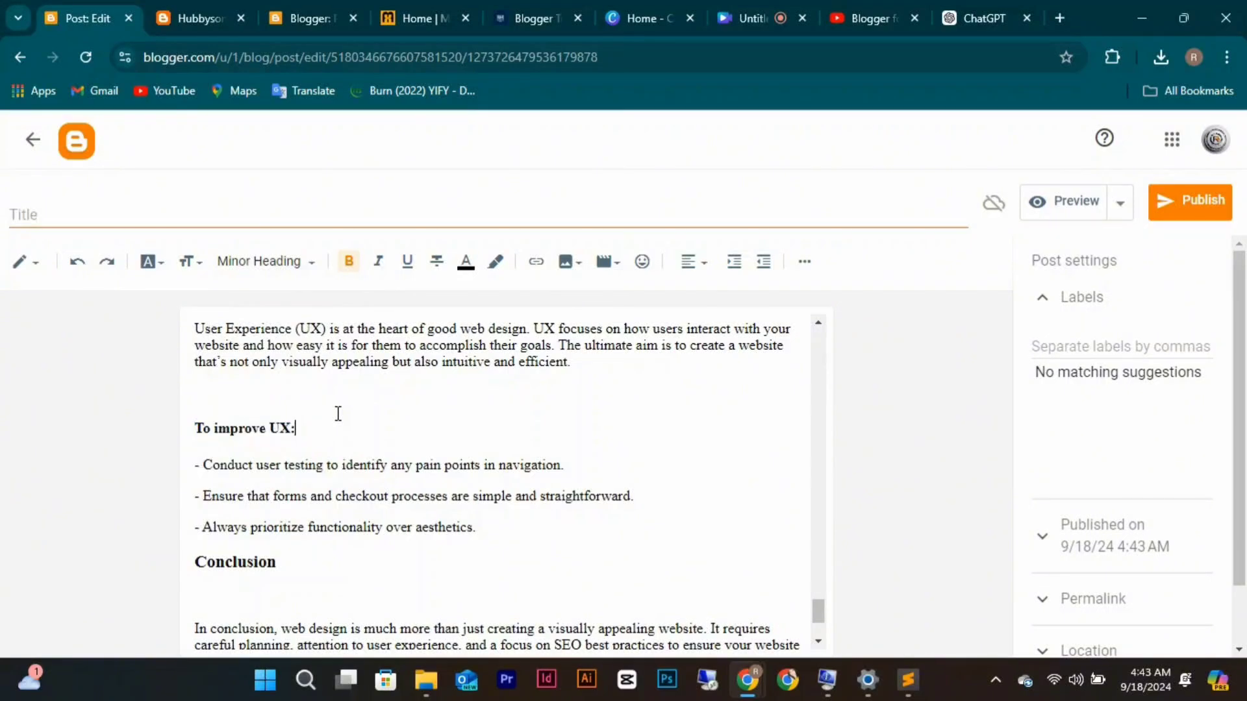
Remove the ### and ** markdown from 'The Role of UX in Web Design' and make it a subheading.
scroll(338, 413, up, 2)
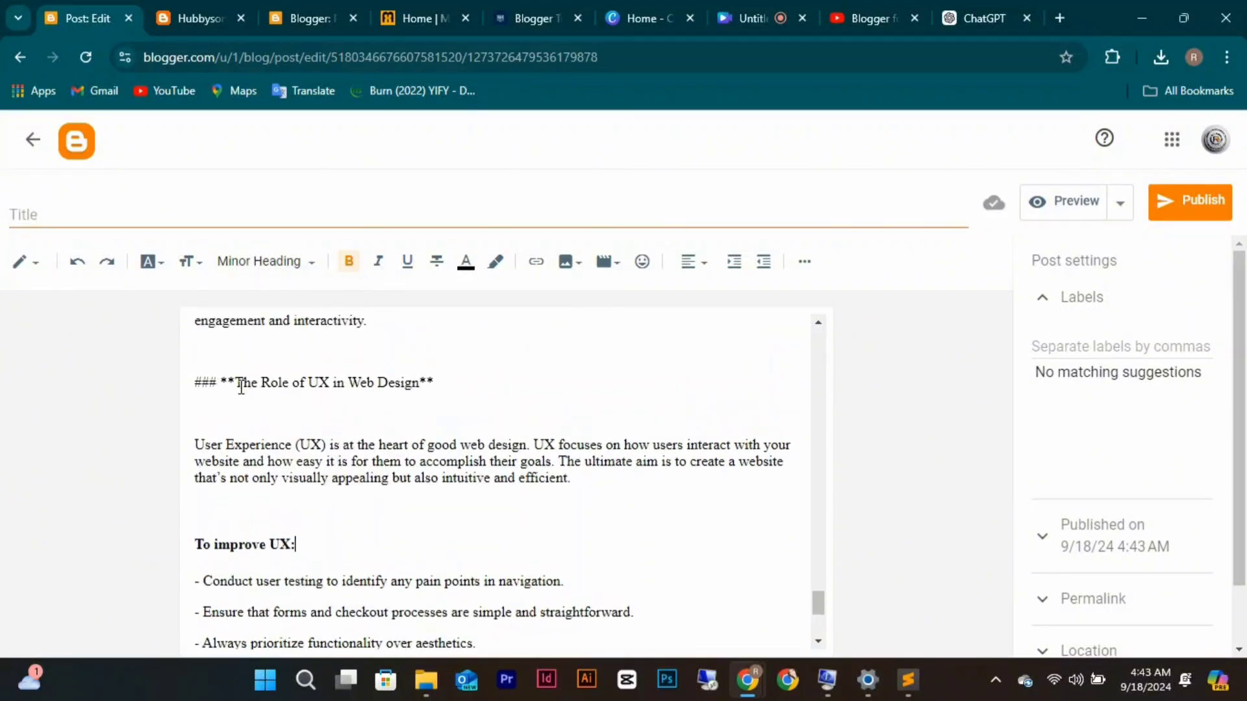
click(239, 385)
key(BackSpace)
key(BackSpace)
key(BackSpace)
key(BackSpace)
key(BackSpace)
key(BackSpace)
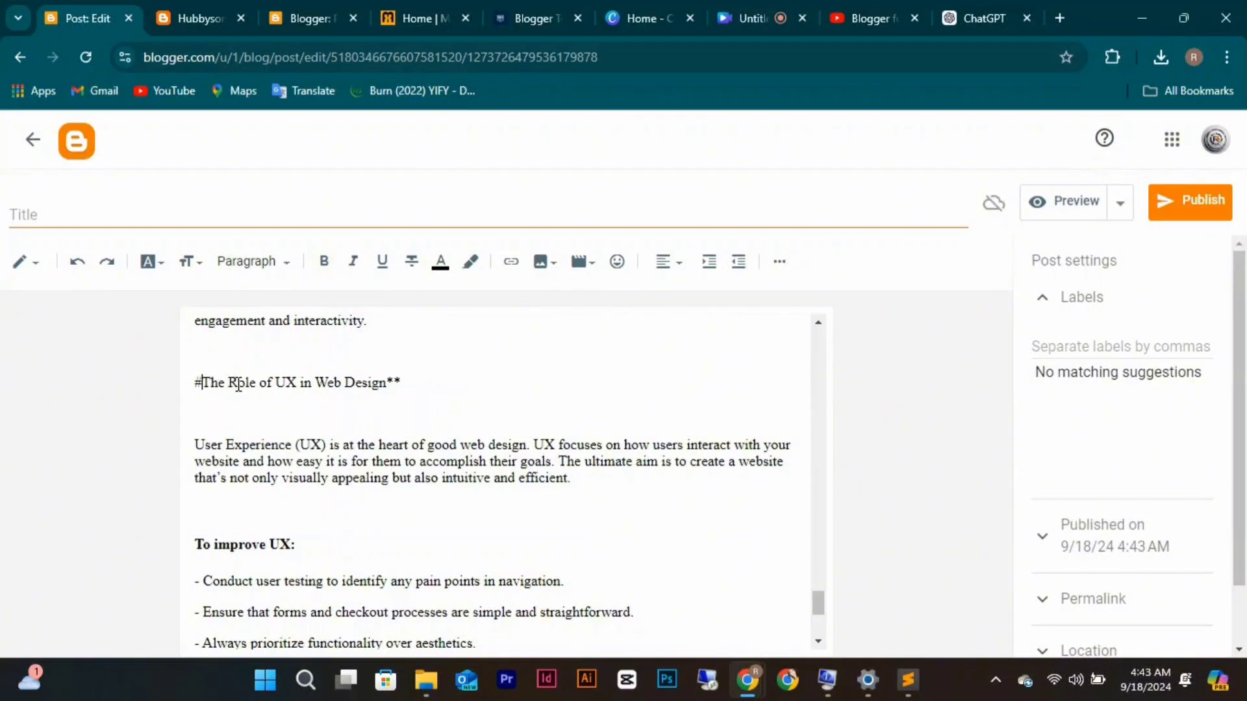
click(405, 381)
key(BackSpace)
key(BackSpace)
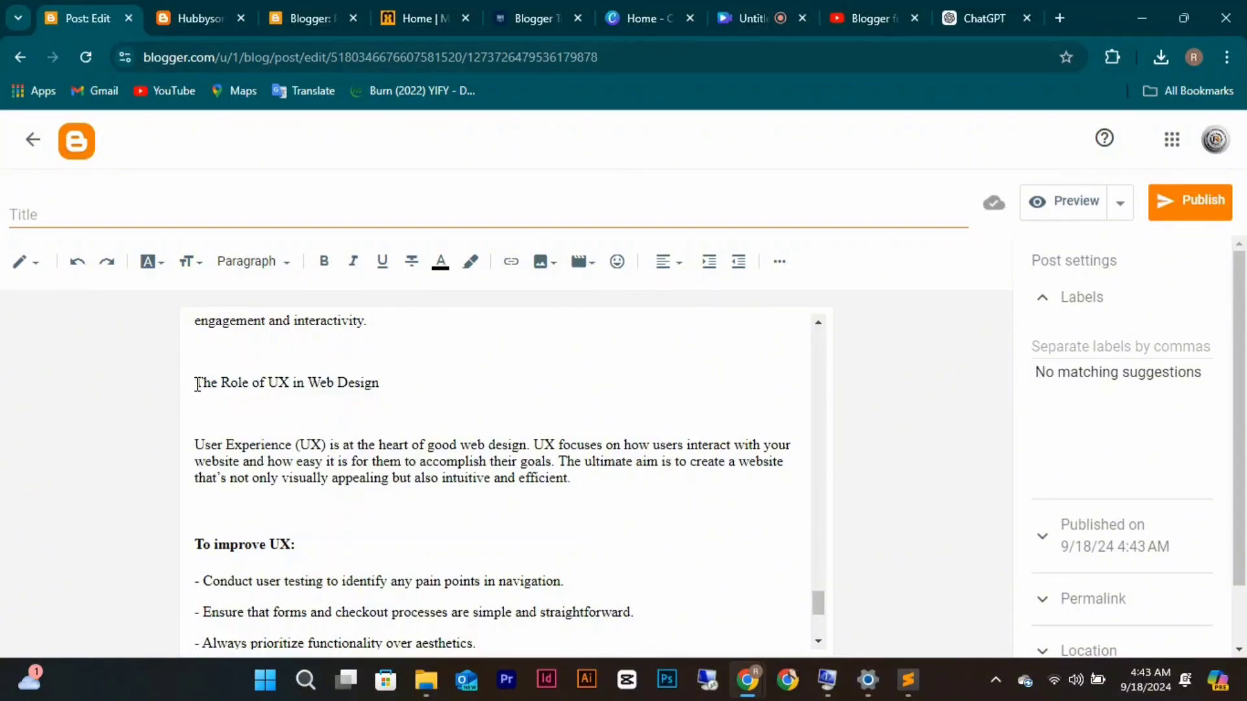
drag(196, 383, 378, 381)
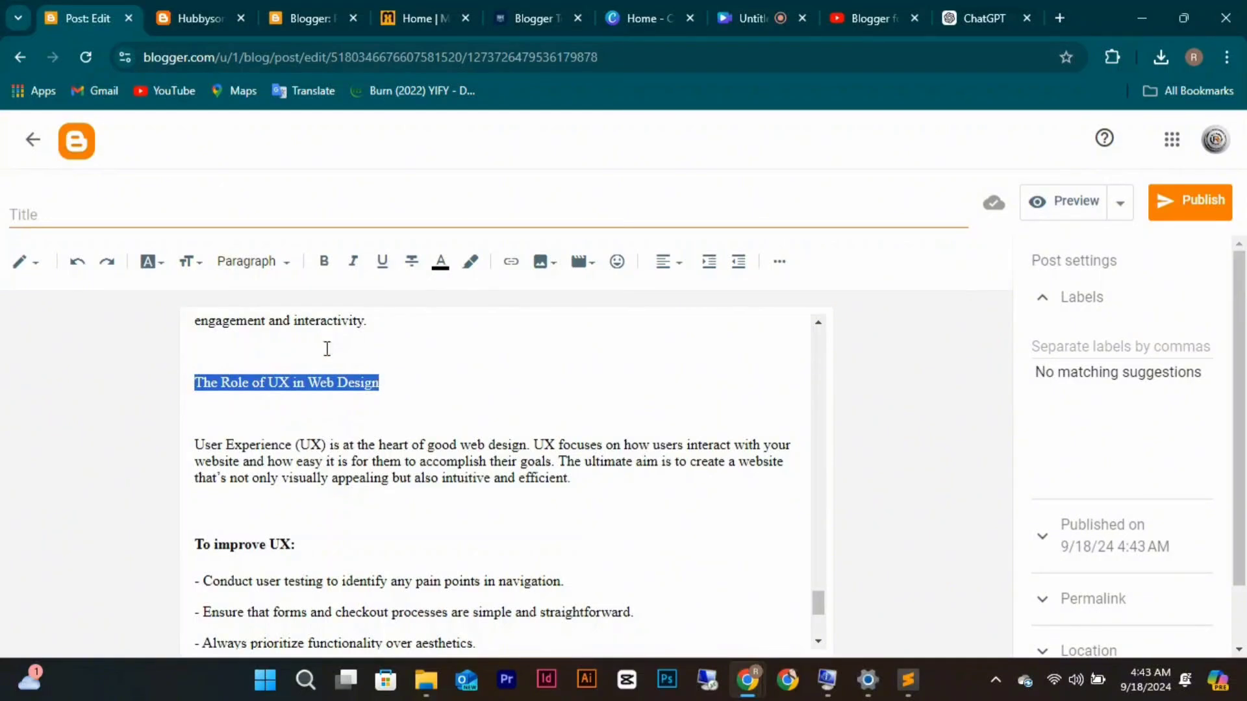
click(263, 262)
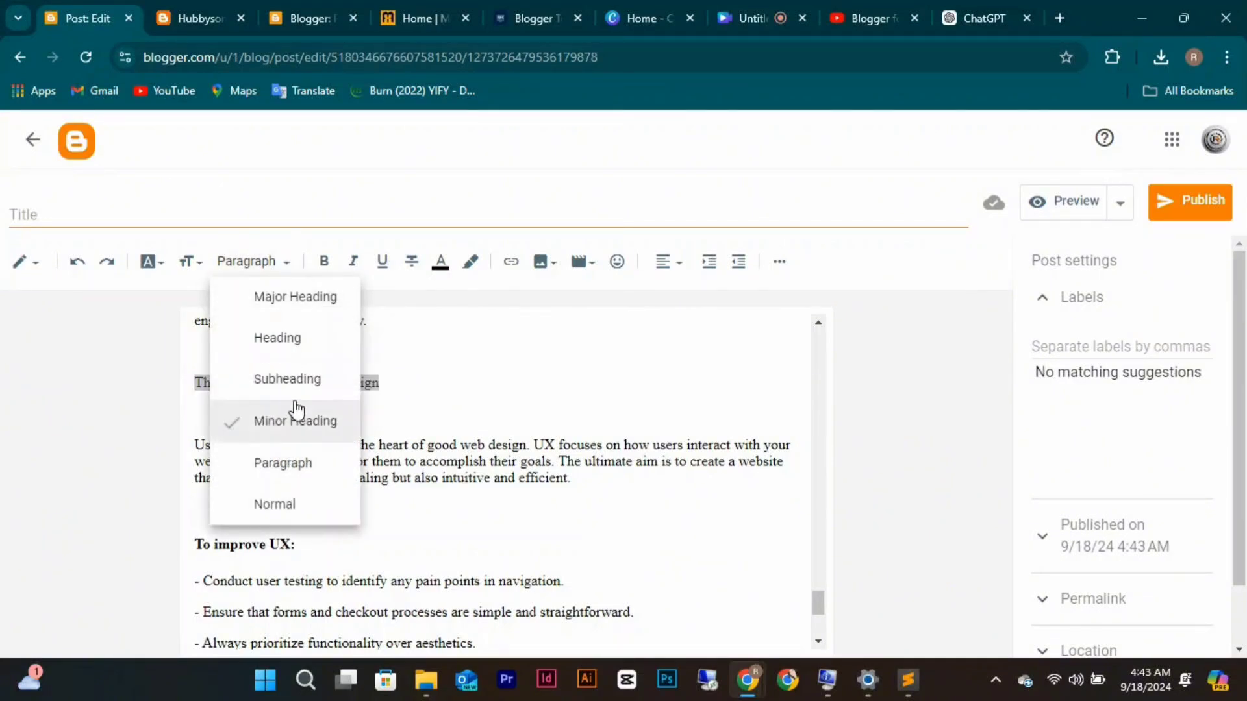
click(292, 381)
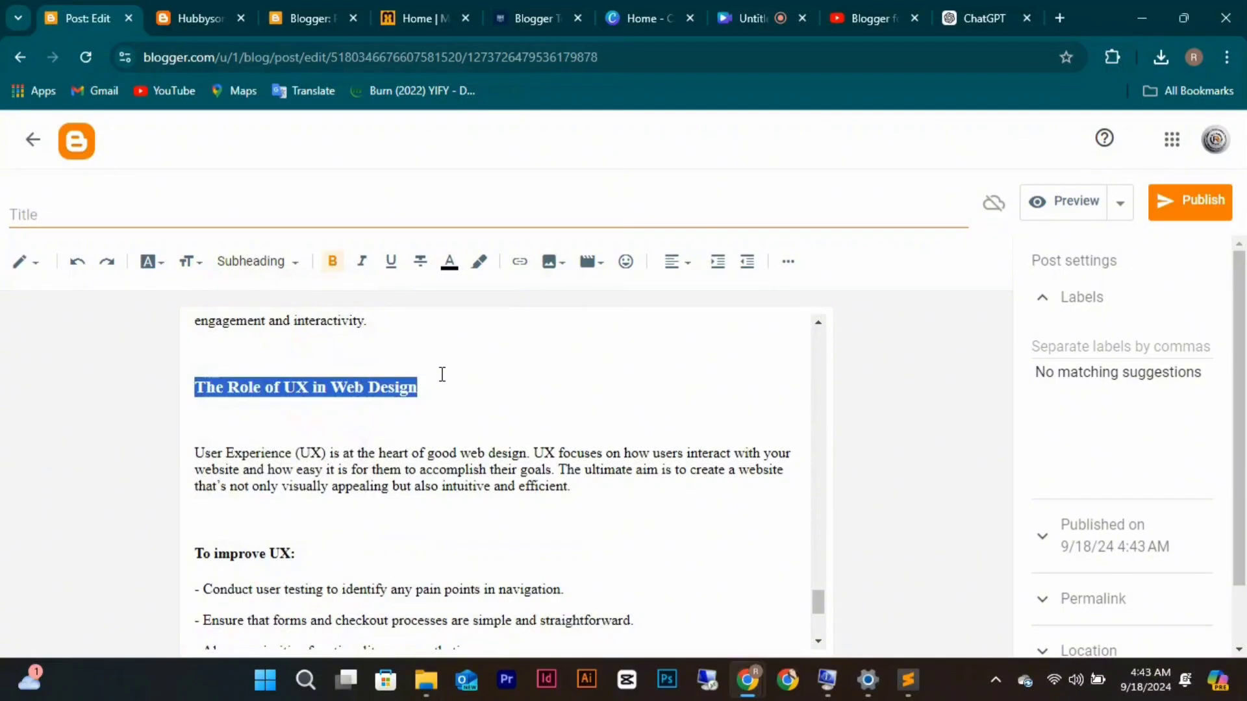
click(441, 375)
scroll(440, 372, up, 3)
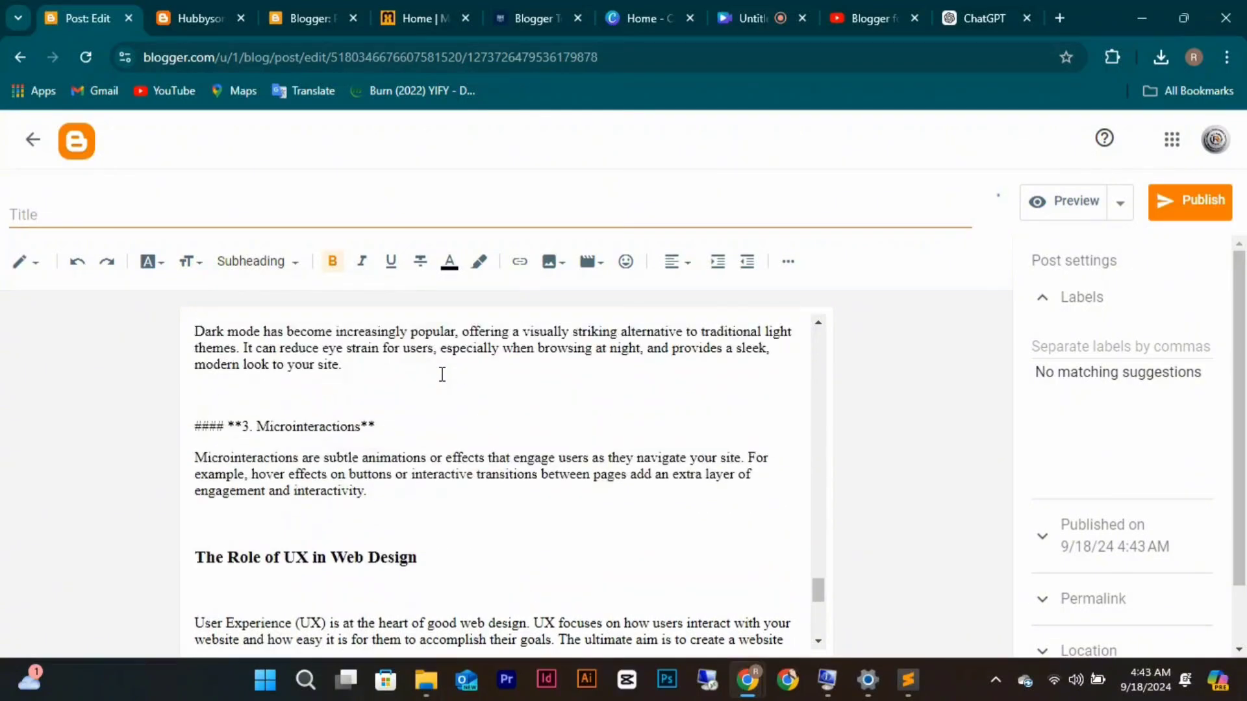
Strip the #### and asterisks from '3. Microinteractions' and make the line bold.
click(405, 425)
key(BackSpace)
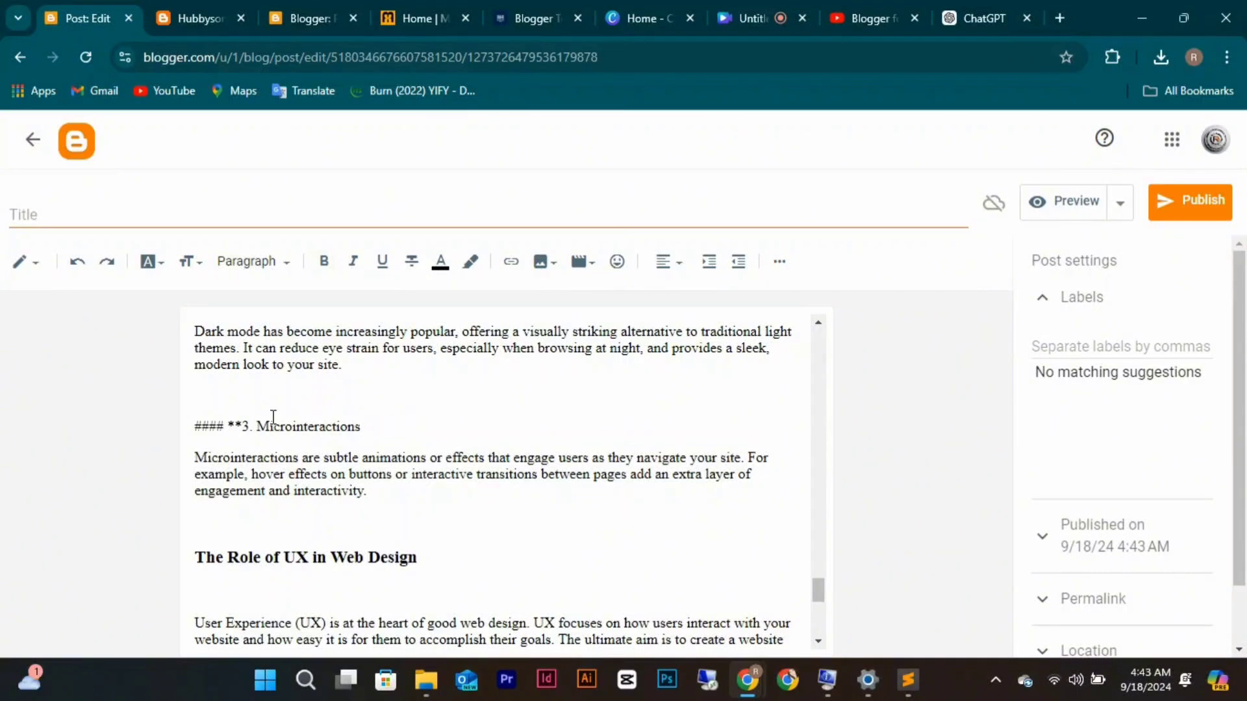
click(244, 421)
key(BackSpace)
key(BackSpace)
key(BackSpace)
key(BackSpace)
key(BackSpace)
key(BackSpace)
key(BackSpace)
key(BackSpace)
key(BackSpace)
key(BackSpace)
key(BackSpace)
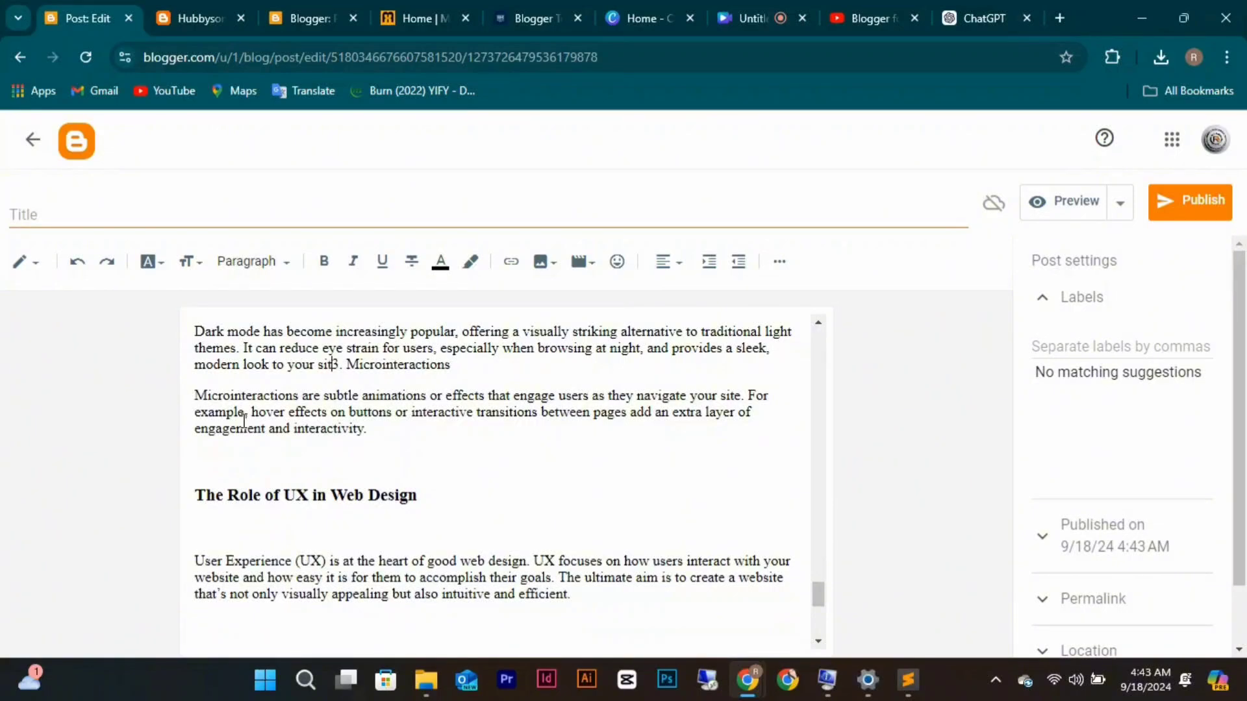
key(ctrl+z)
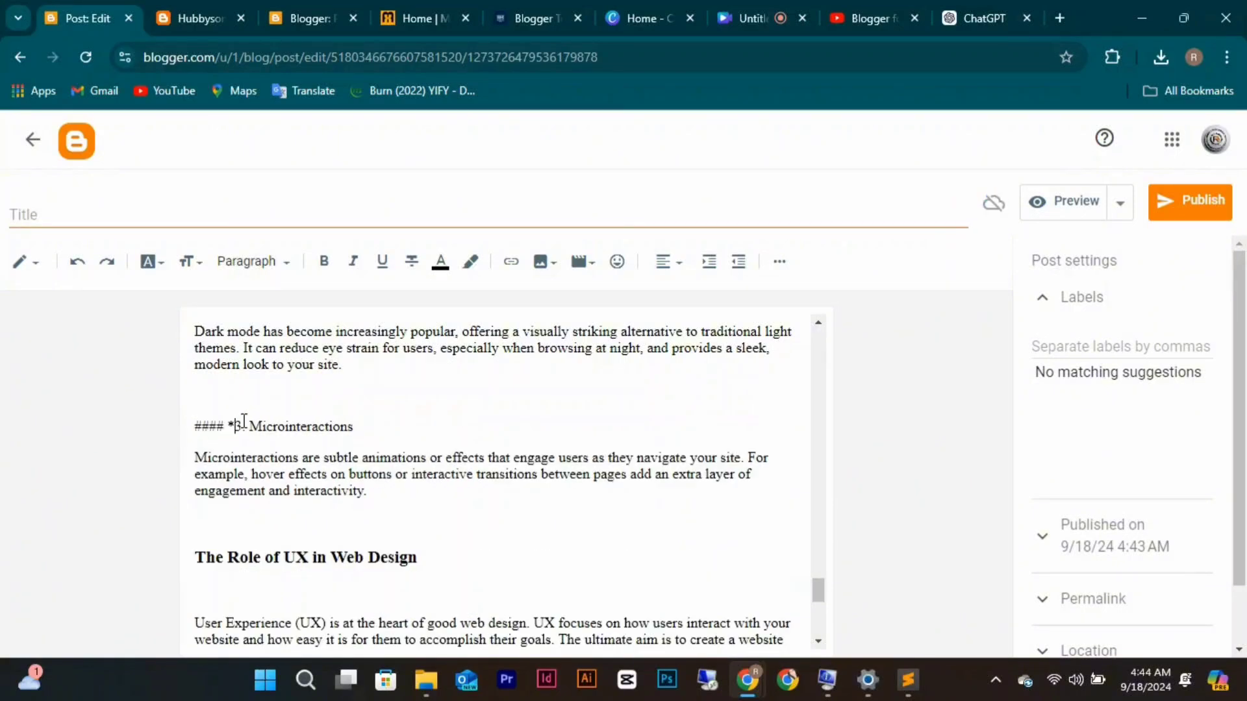
key(BackSpace)
key(BackSpace)
key(BackSpace)
key(BackSpace)
key(BackSpace)
key(BackSpace)
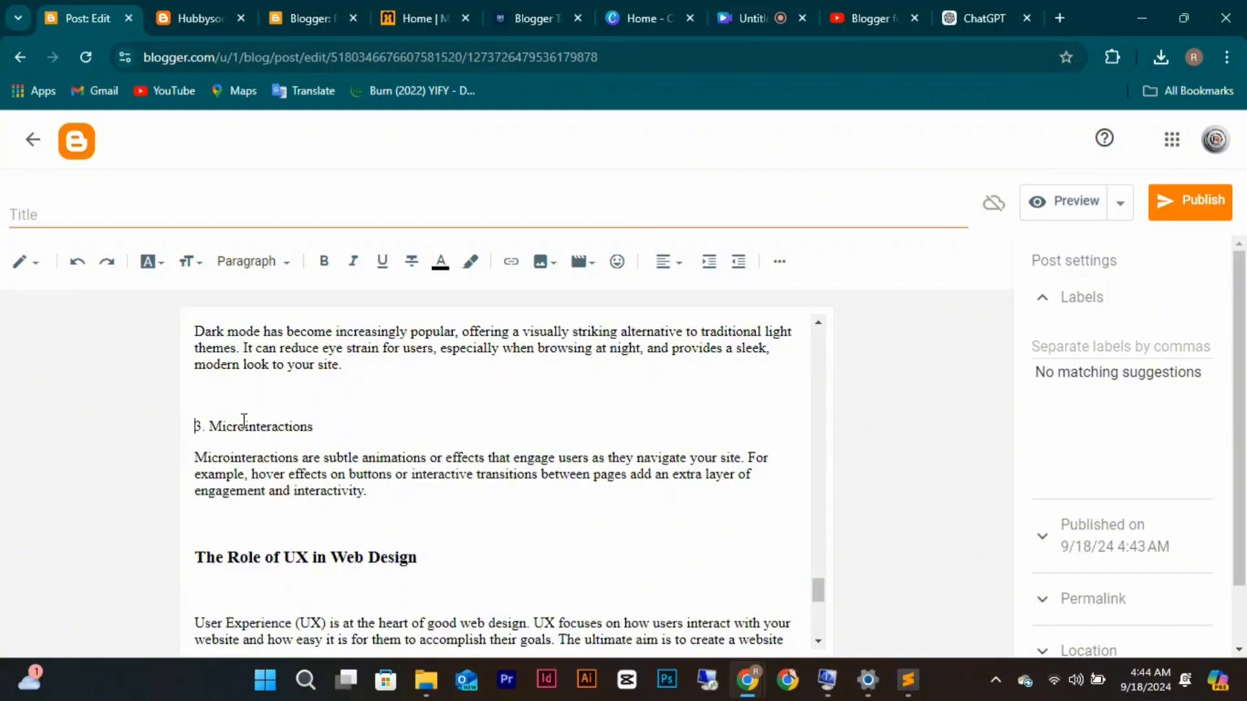
click(316, 426)
drag(318, 426, 193, 426)
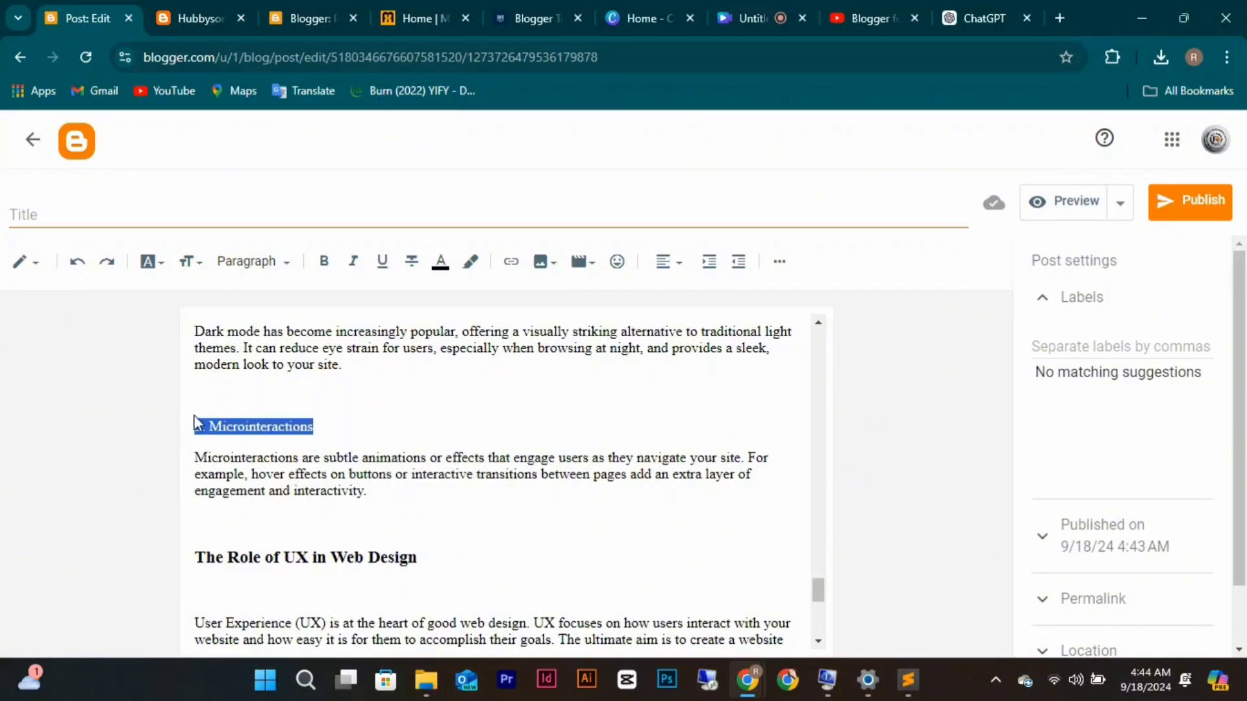
click(264, 273)
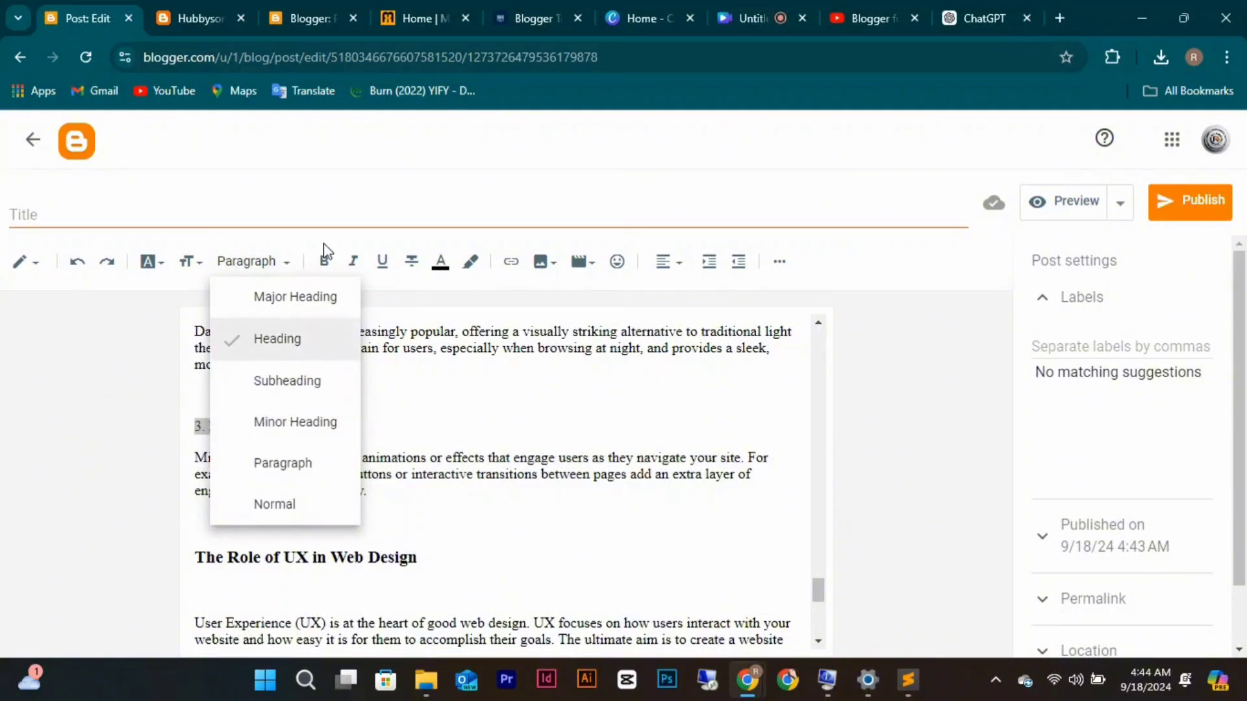
click(324, 261)
click(356, 382)
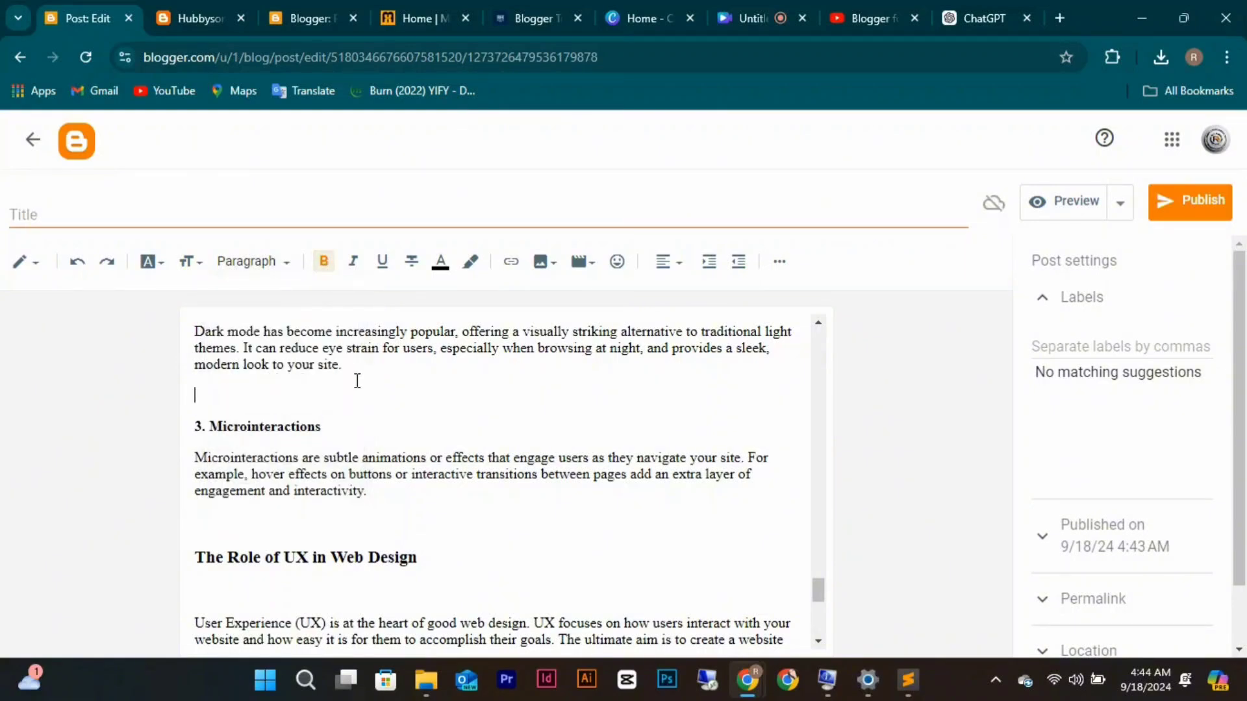
Remove the #### and trailing asterisks from '2. Dark Mode' and make it bold.
scroll(356, 380, up, 2)
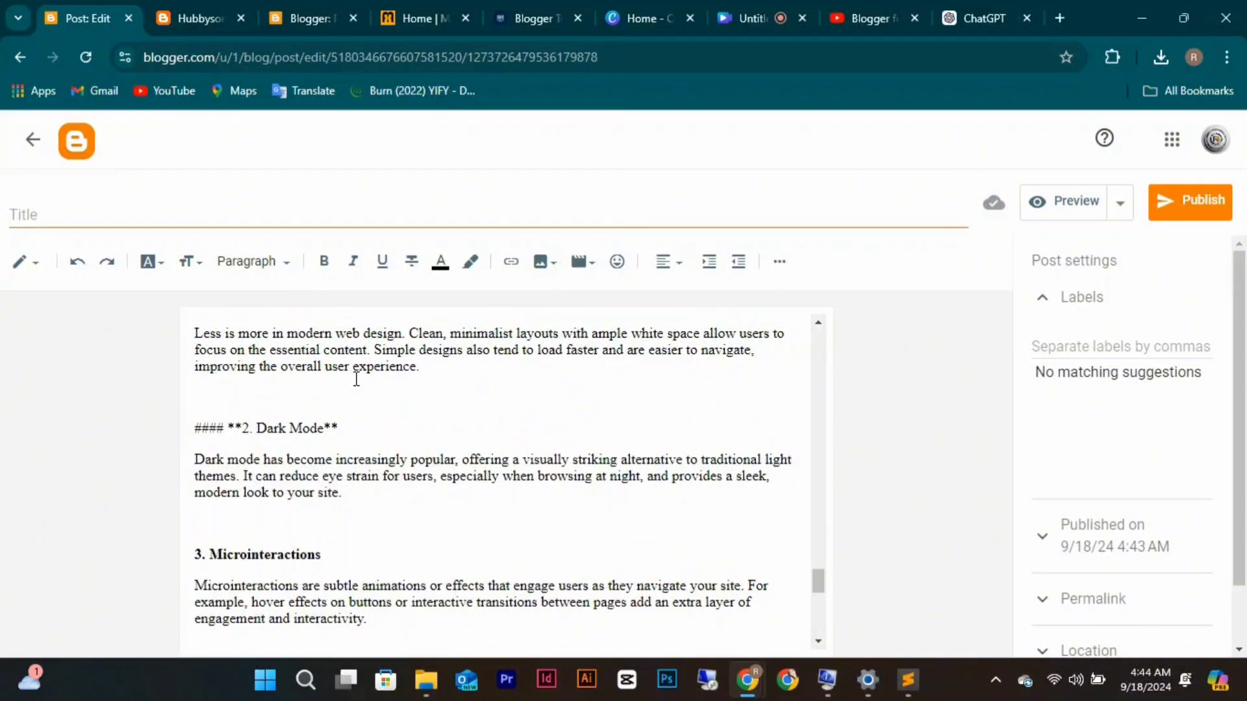
click(245, 426)
key(BackSpace)
key(BackSpace)
key(BackSpace)
key(BackSpace)
key(BackSpace)
key(BackSpace)
key(BackSpace)
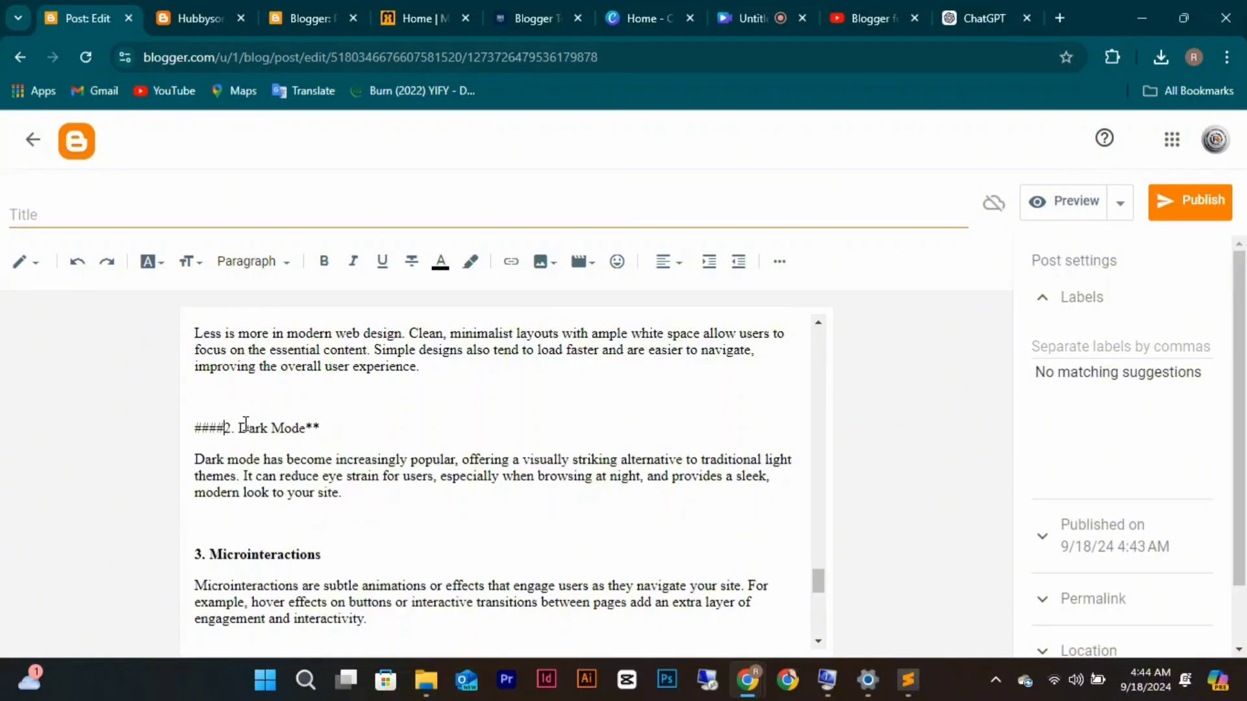
click(301, 428)
key(BackSpace)
key(BackSpace)
key(ctrl+shift+Left)
key(ctrl+shift+Left)
key(ctrl+shift+Left)
key(ctrl+shift+Left)
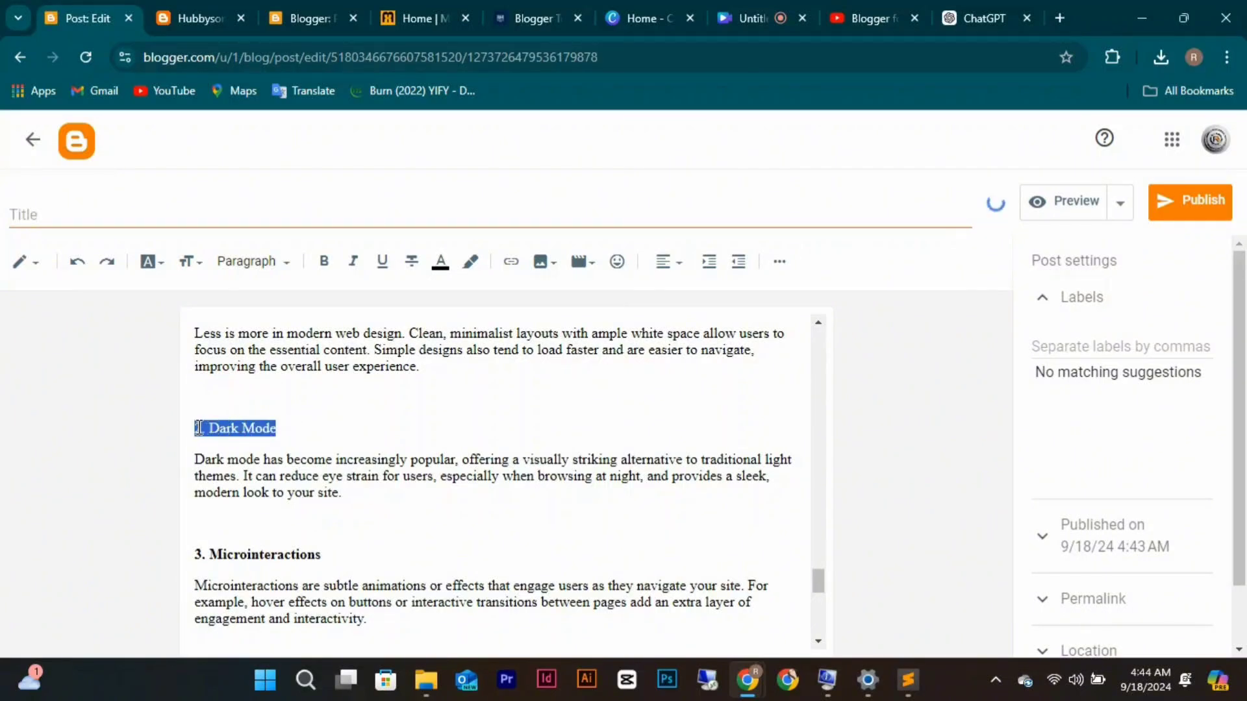
click(331, 269)
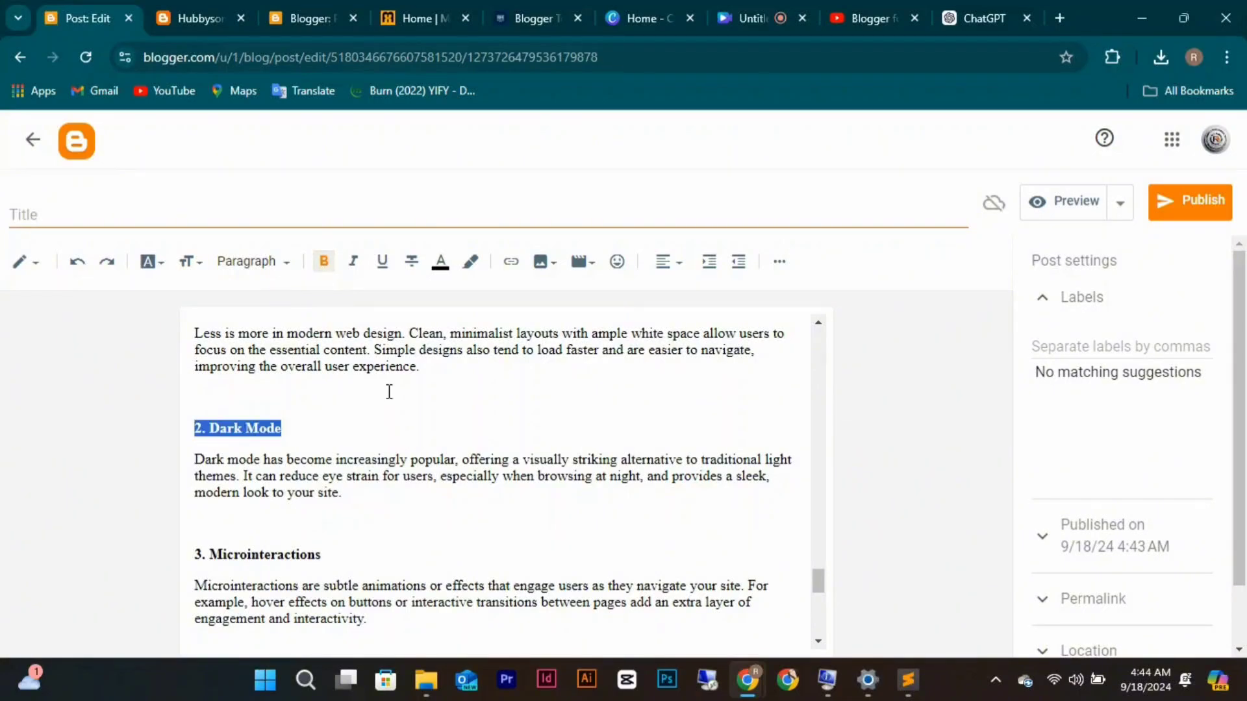
scroll(389, 391, up, 3)
scroll(389, 392, up, 15)
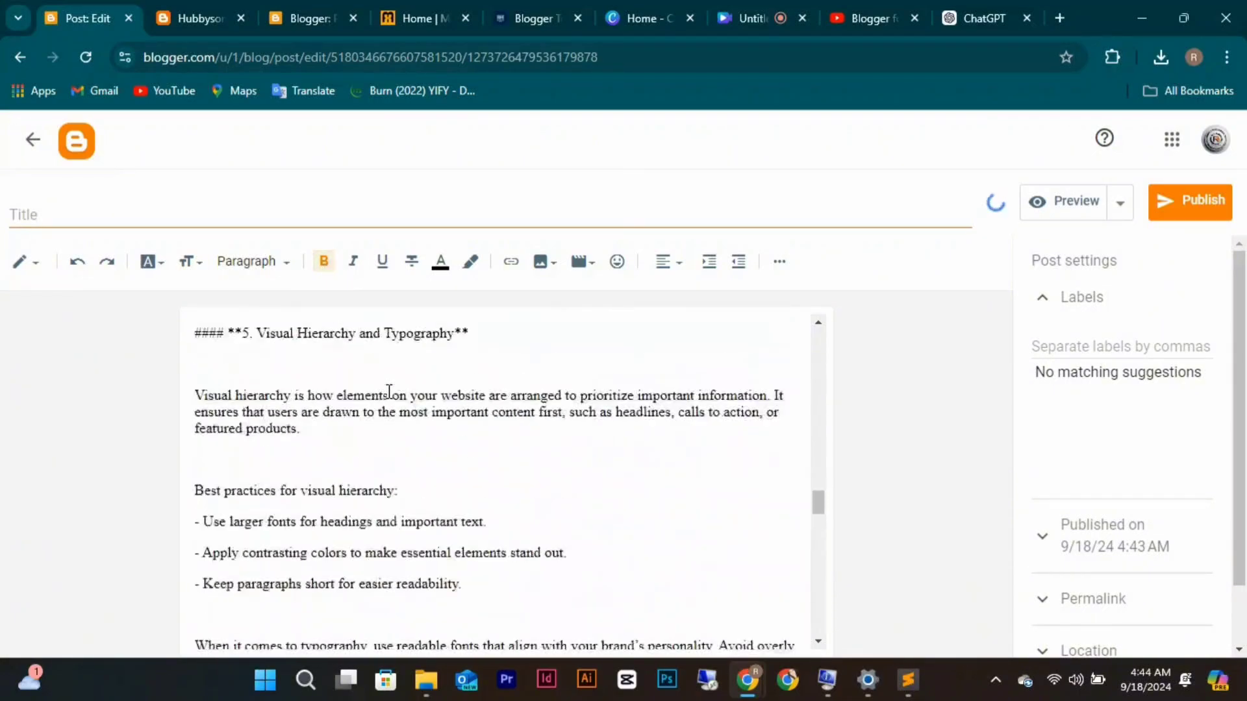
scroll(389, 392, up, 2)
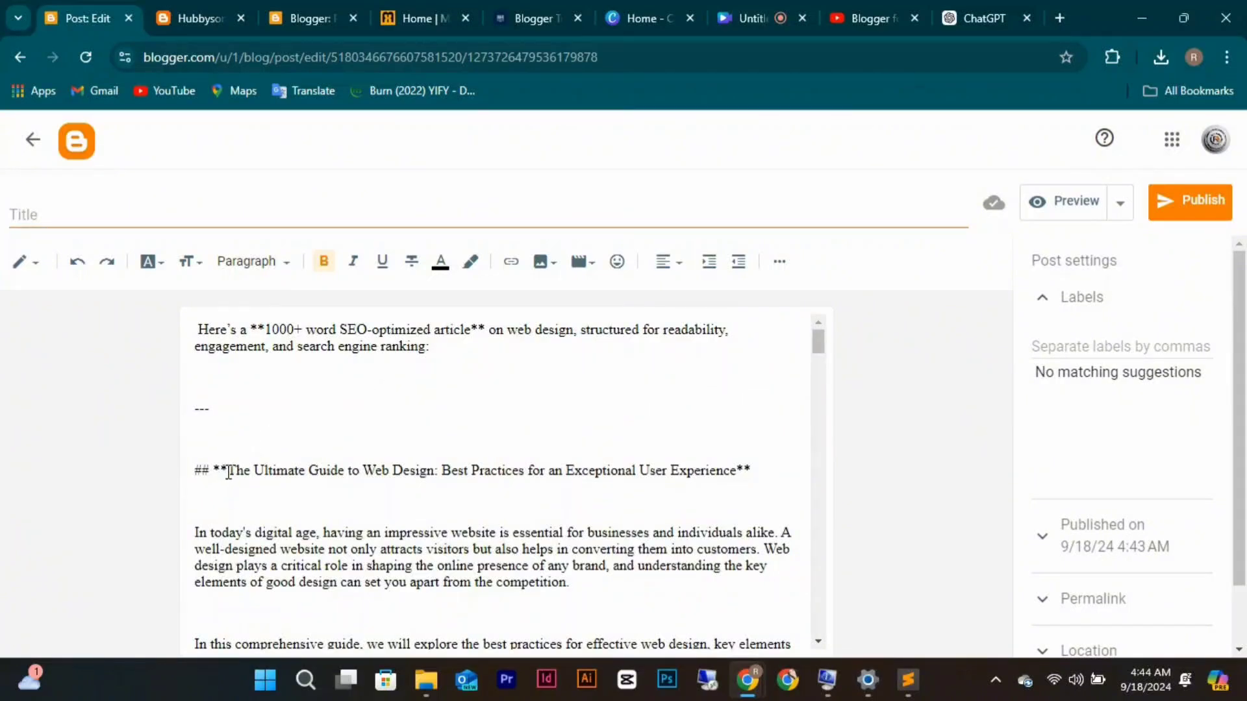
Delete the intro text and move the guide title into the post title, dropping its trailing asterisks.
drag(229, 472, 174, 322)
key(BackSpace)
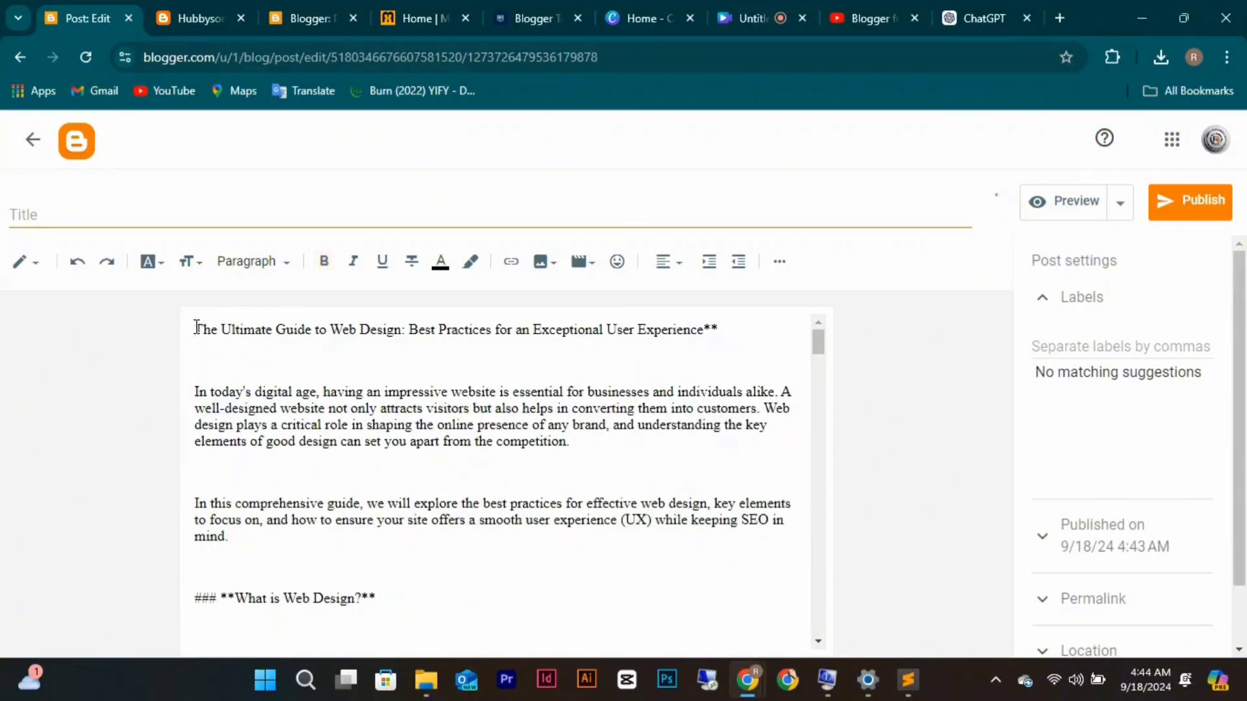
drag(195, 328, 762, 325)
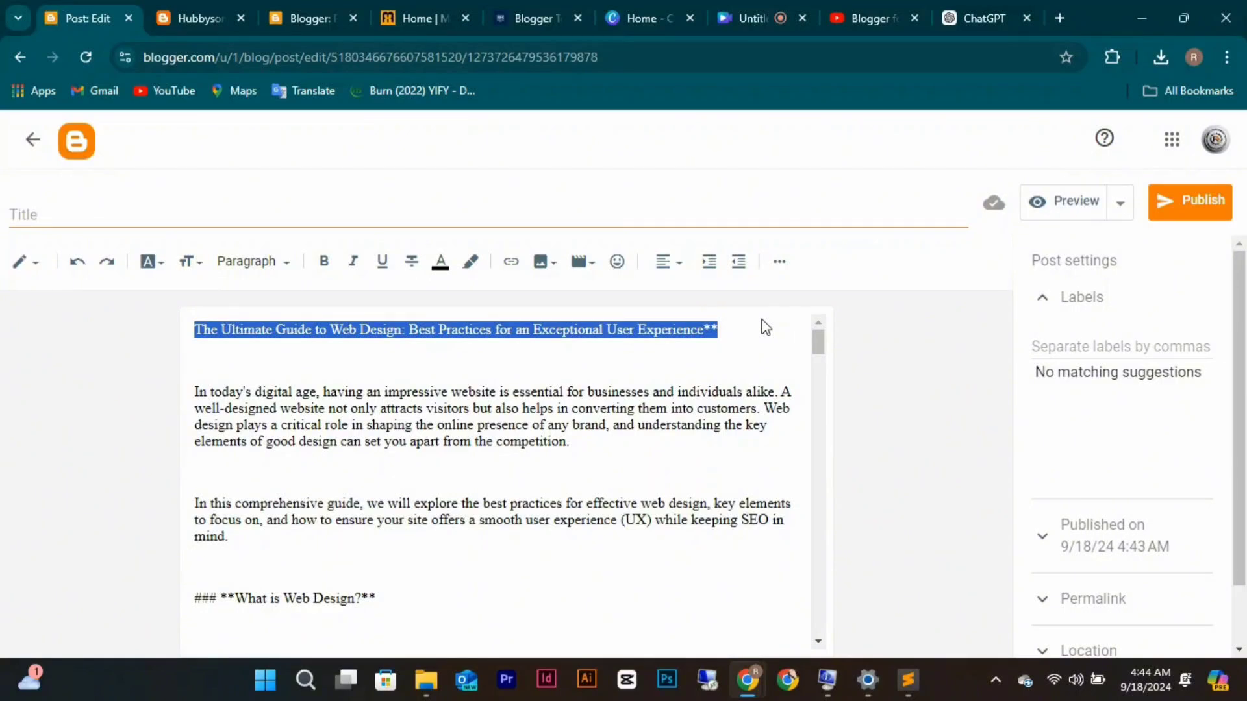
key(ctrl+x)
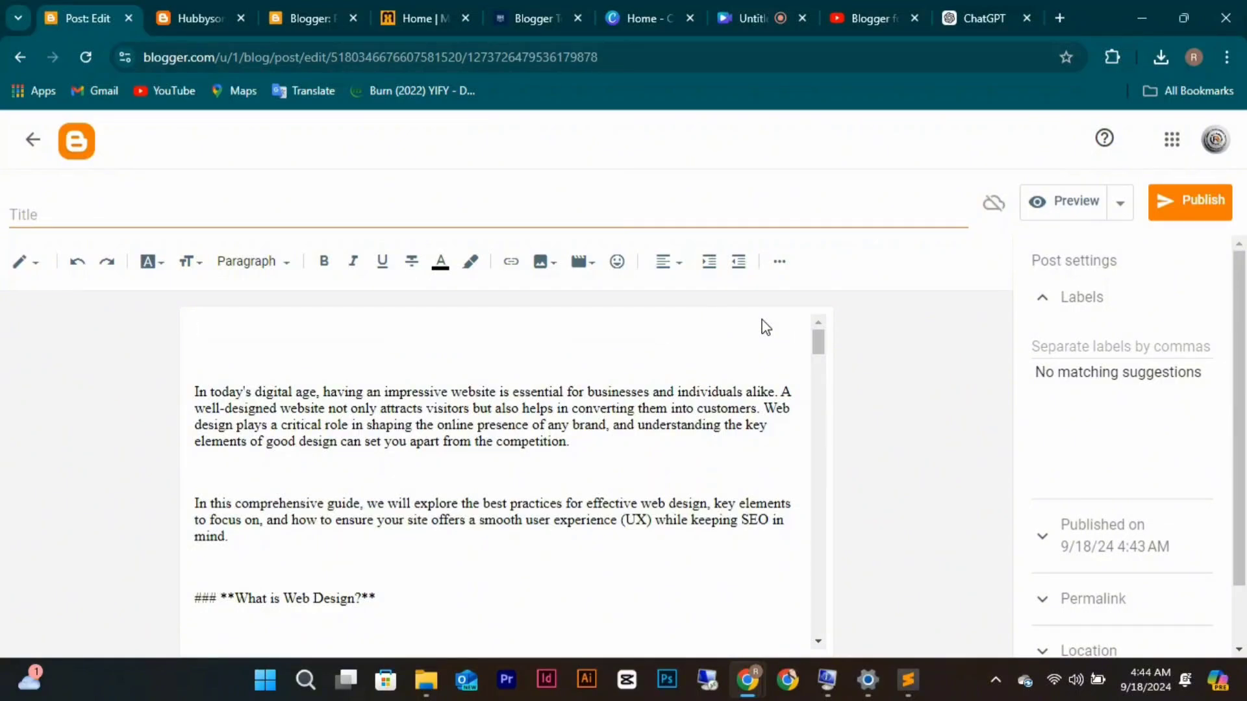
click(324, 220)
key(ctrl+v)
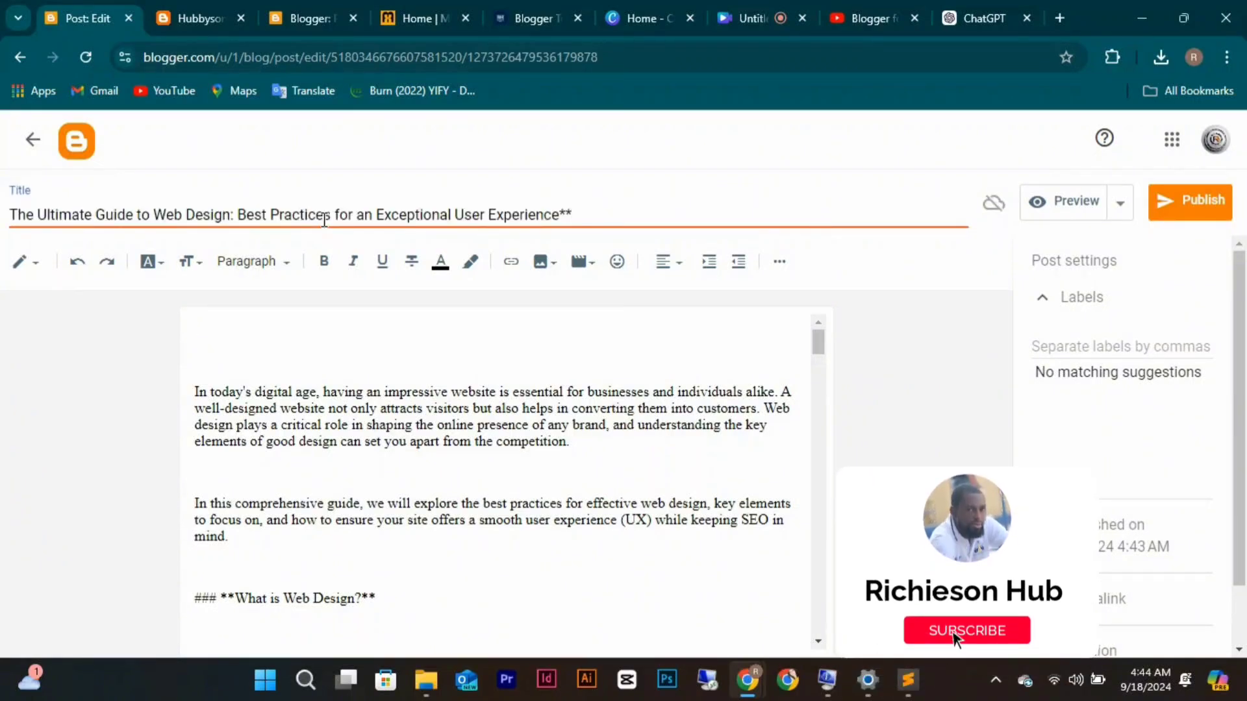
key(BackSpace)
key(BackSpace)
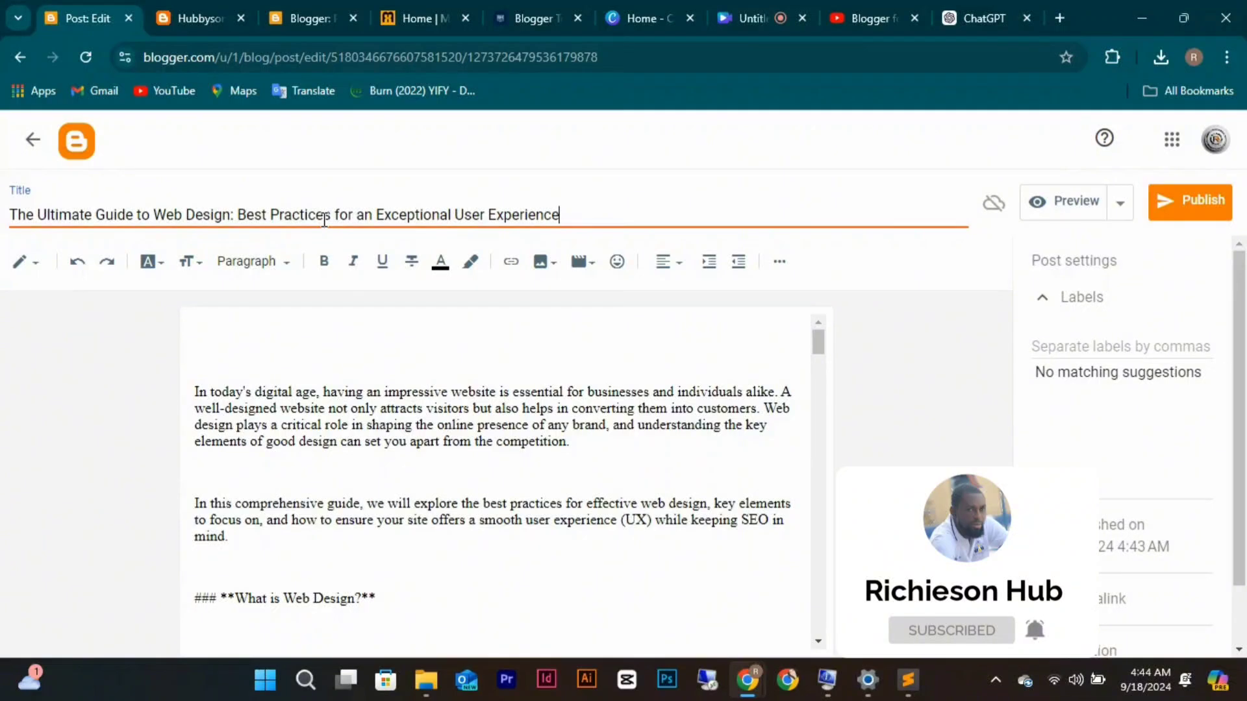
Remove the empty line above the first paragraph of the body.
click(611, 338)
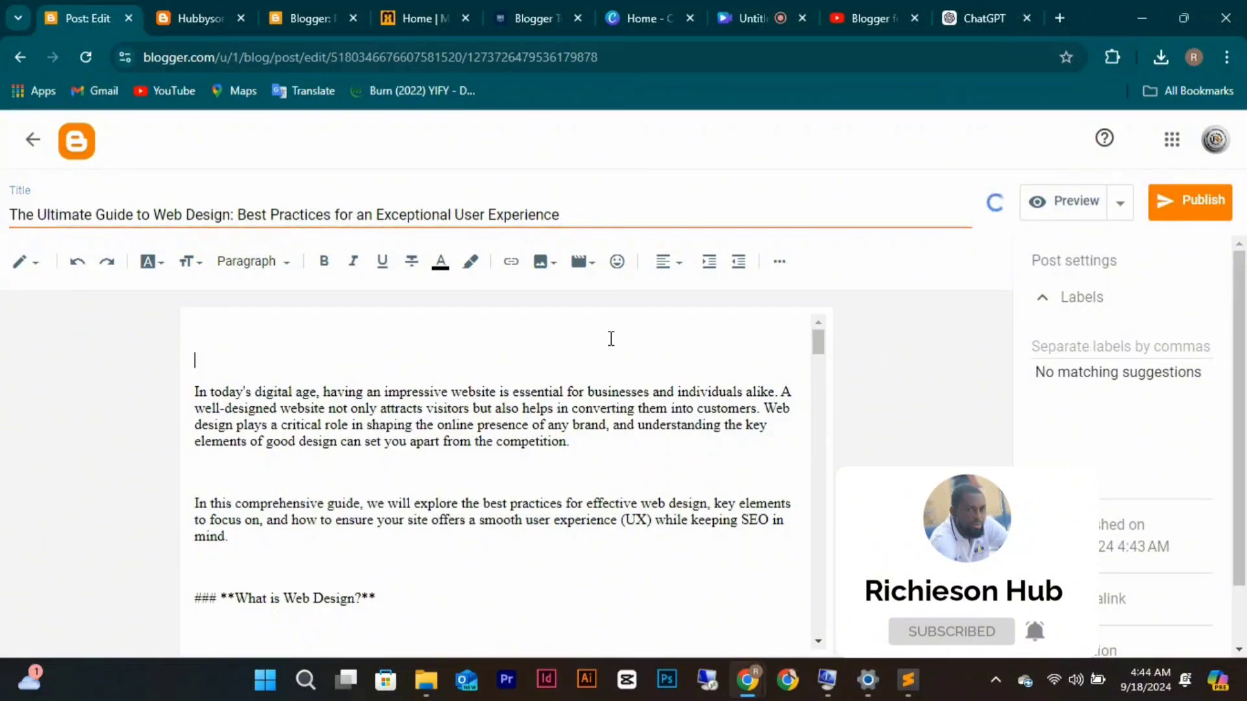
key(BackSpace)
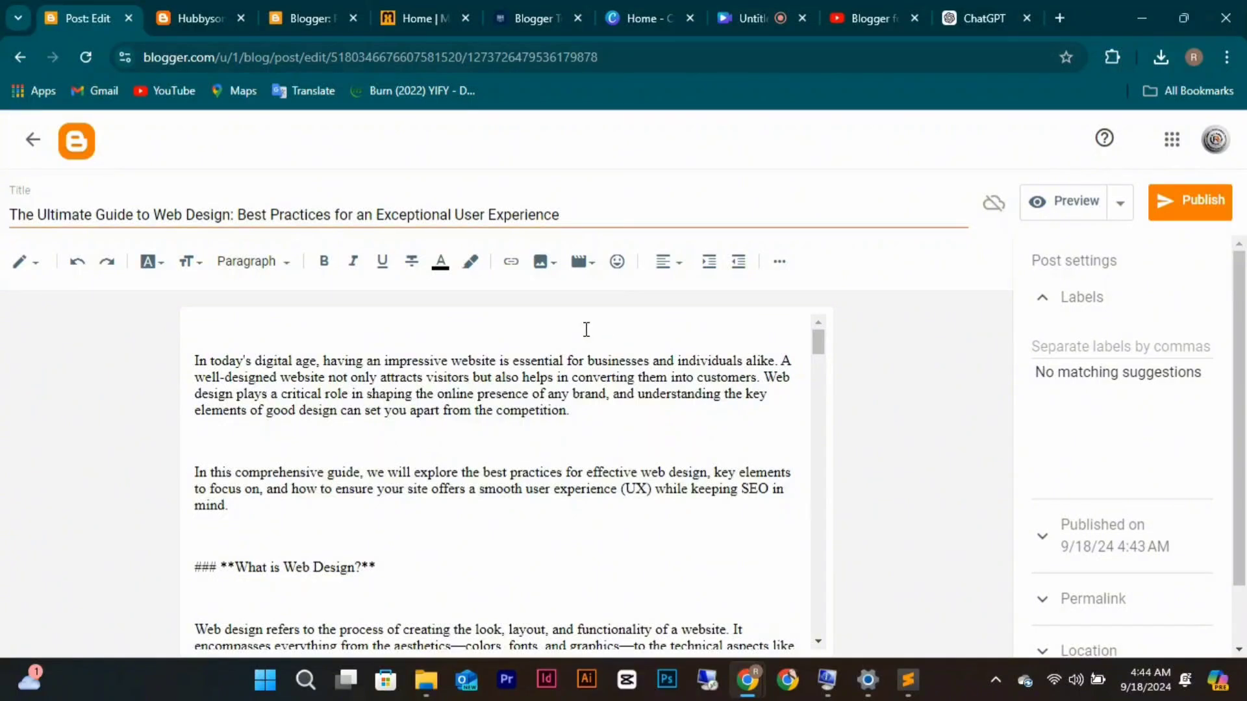
click(543, 261)
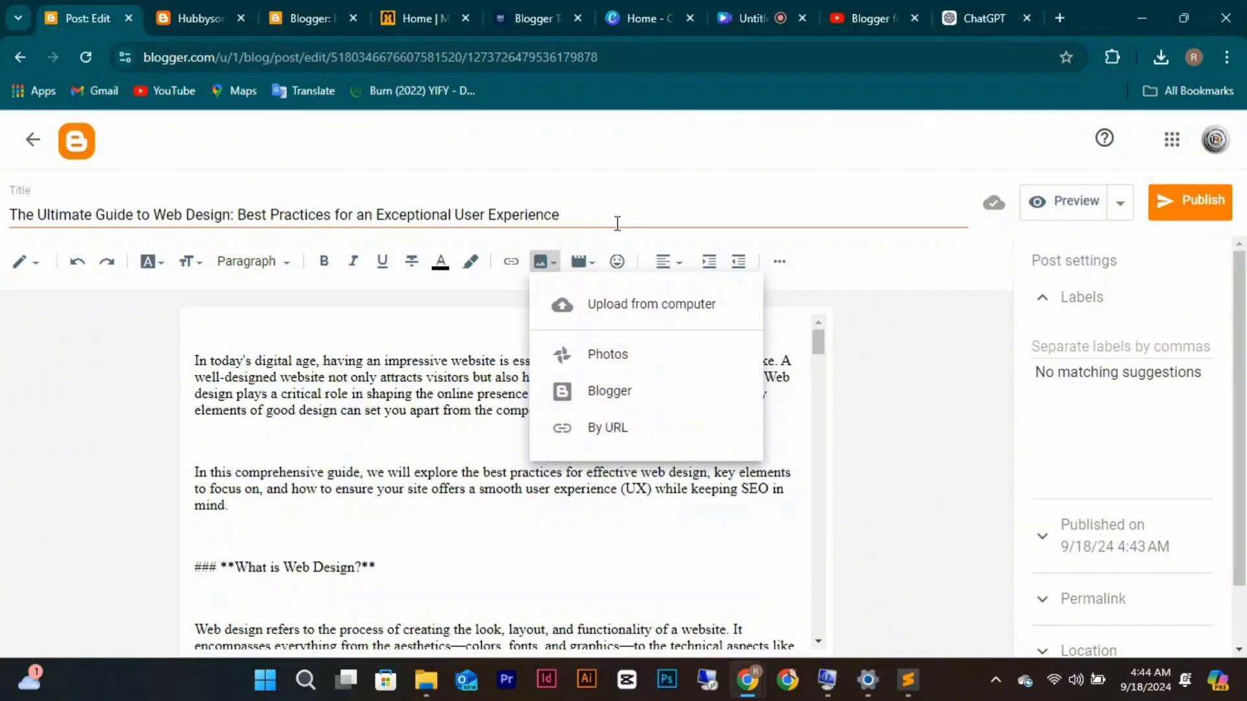
click(595, 267)
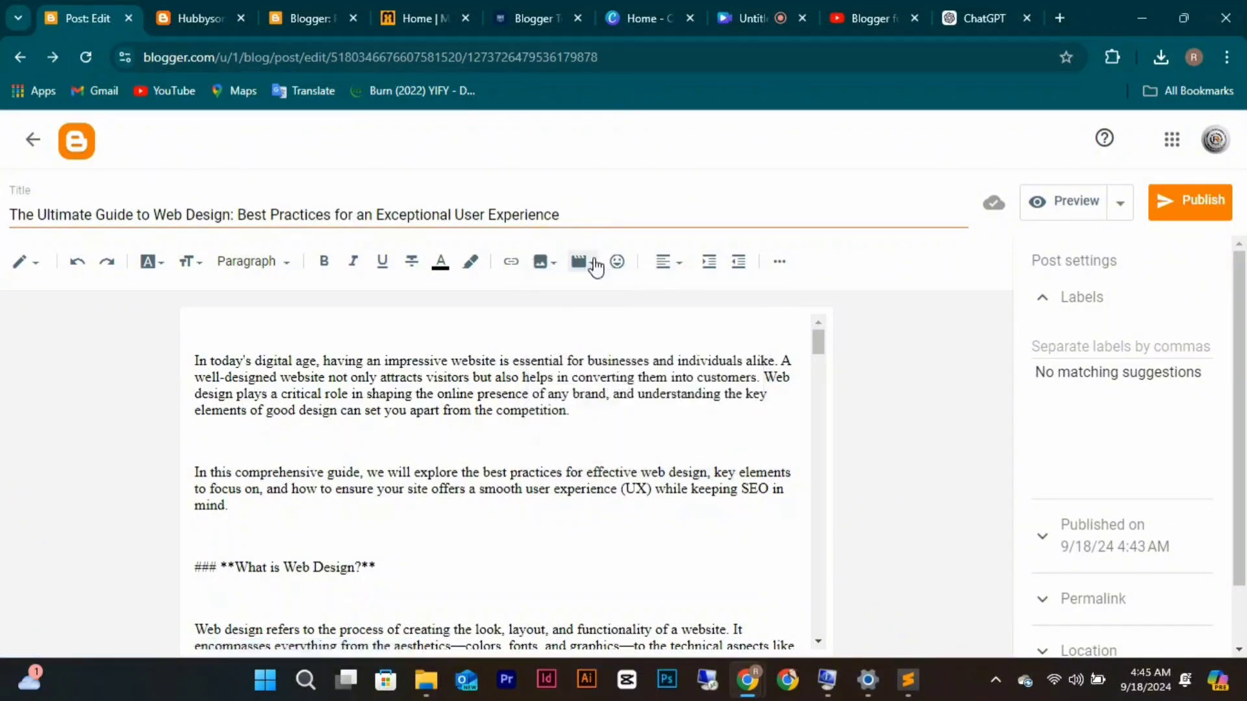
Choose Upload from computer and select the 'images (1)' picture in Downloads.
click(595, 266)
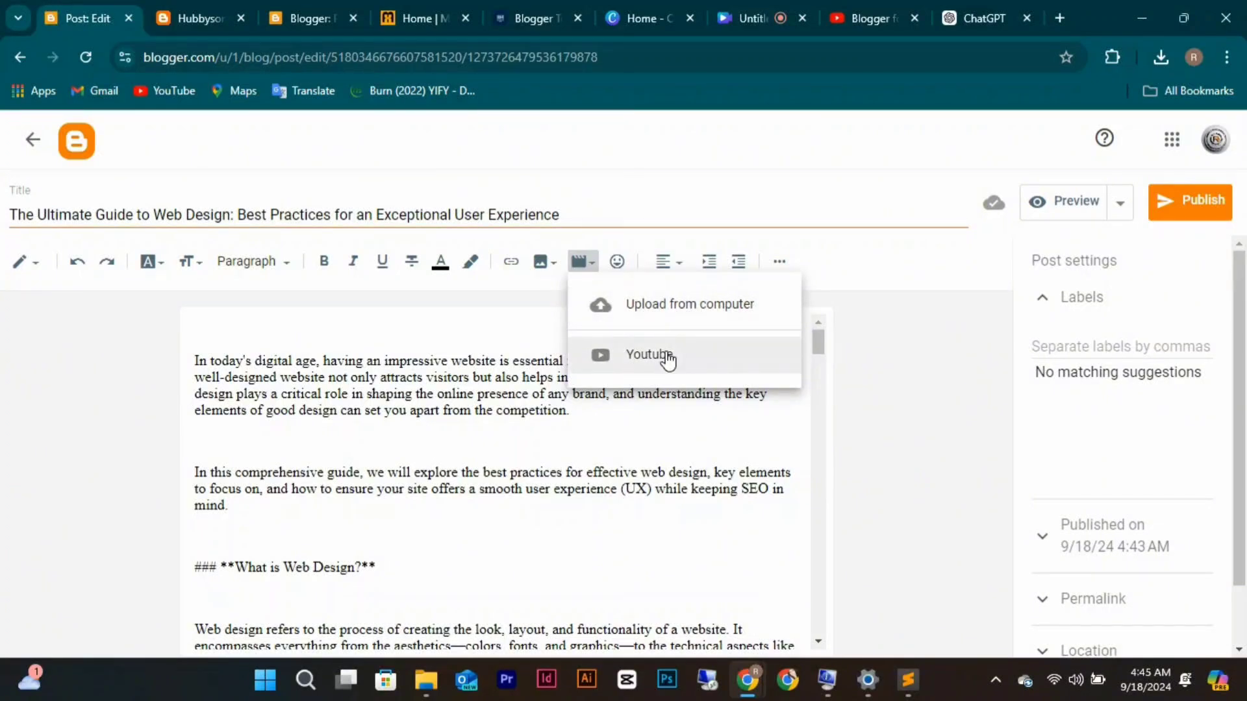
click(554, 264)
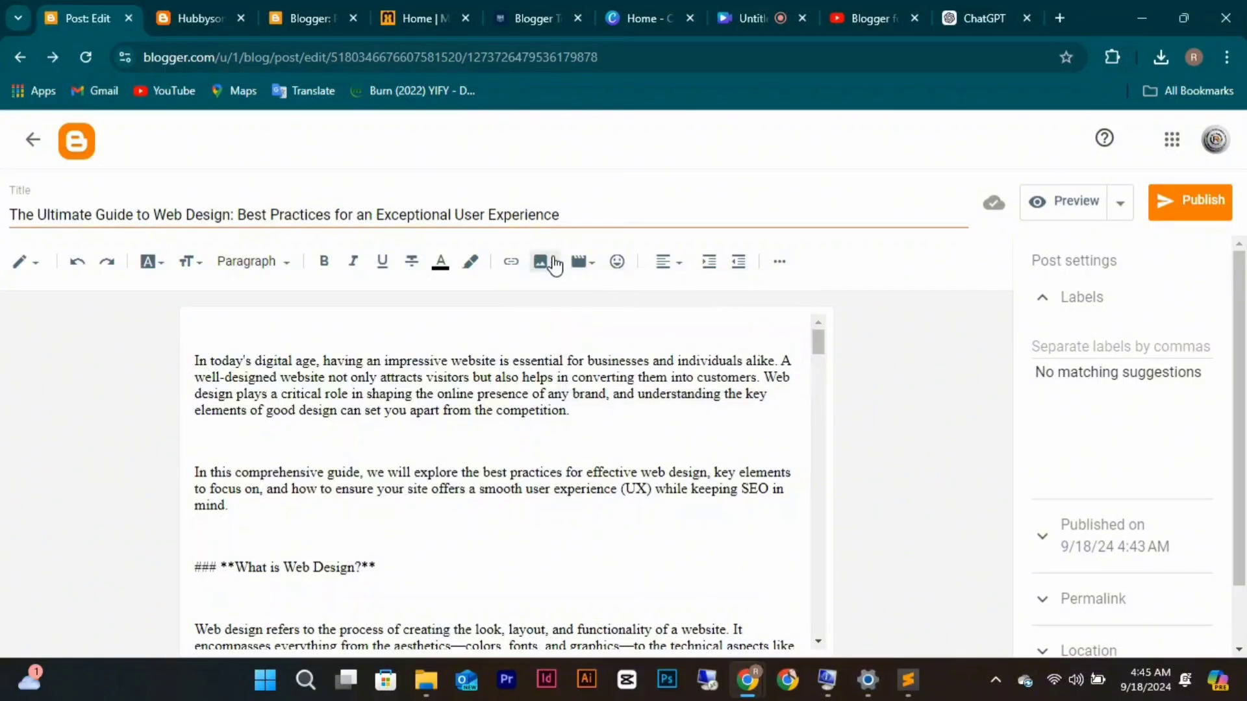
click(554, 264)
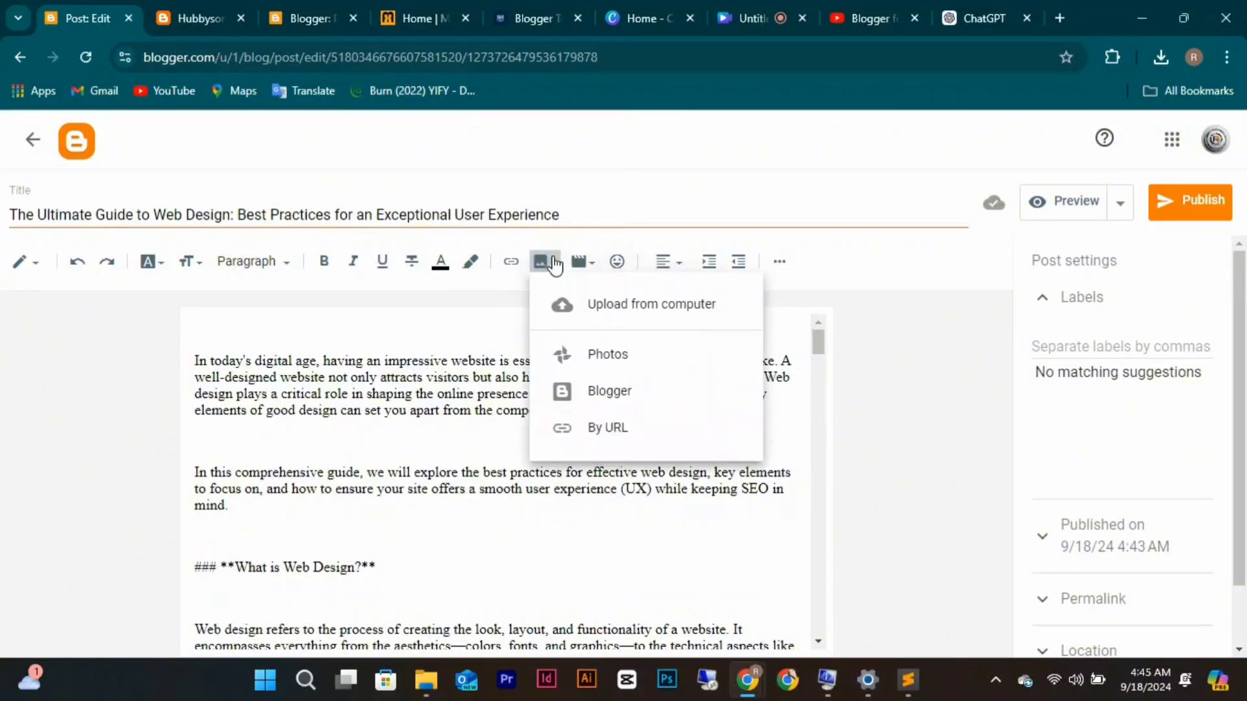
click(609, 305)
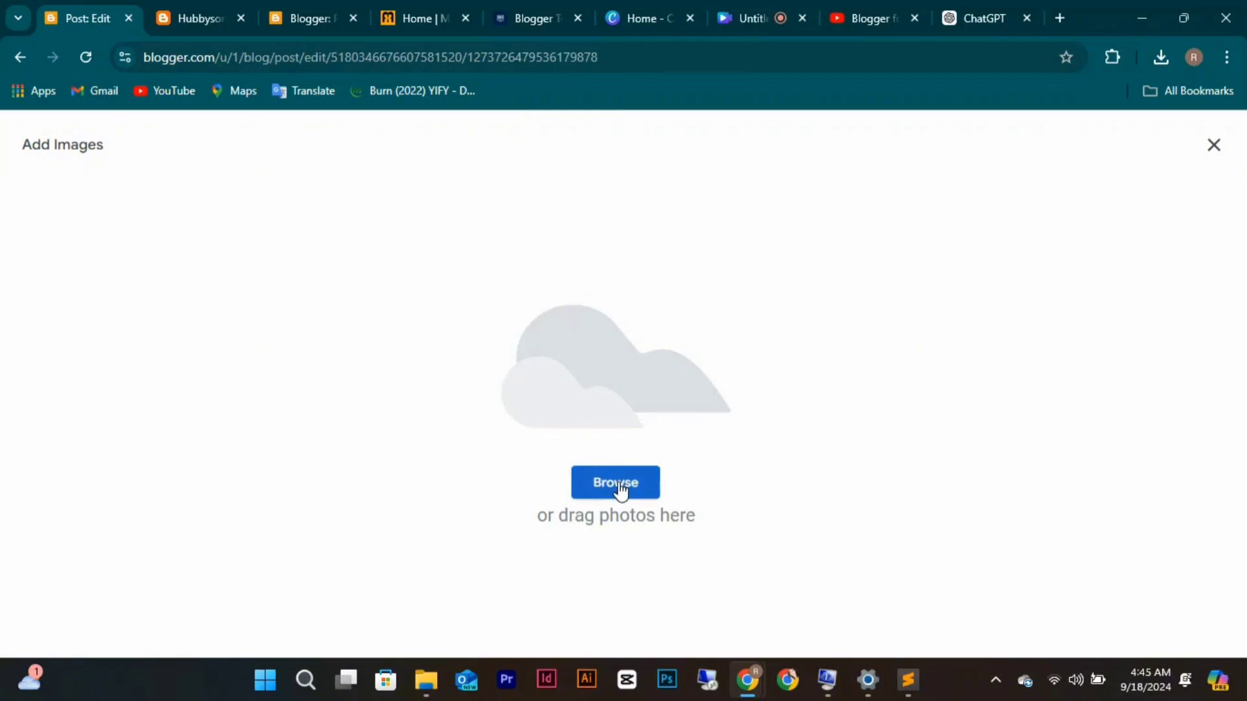
click(618, 484)
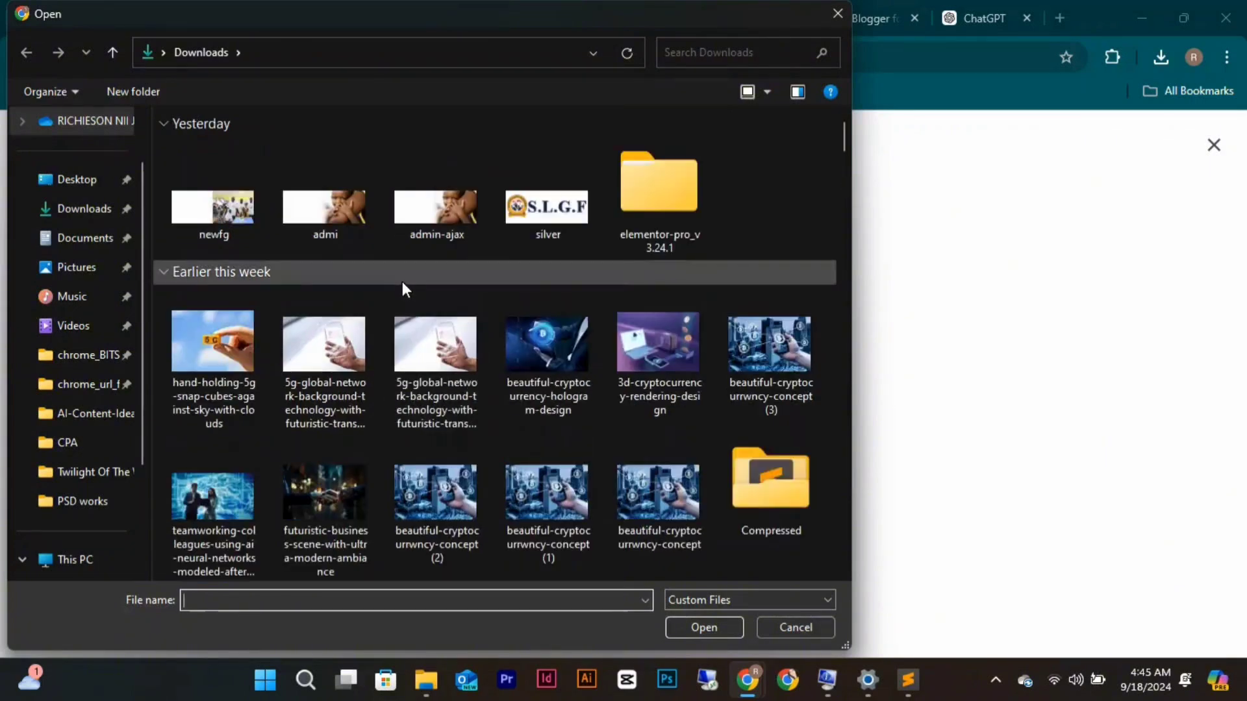
scroll(542, 278, down, 5)
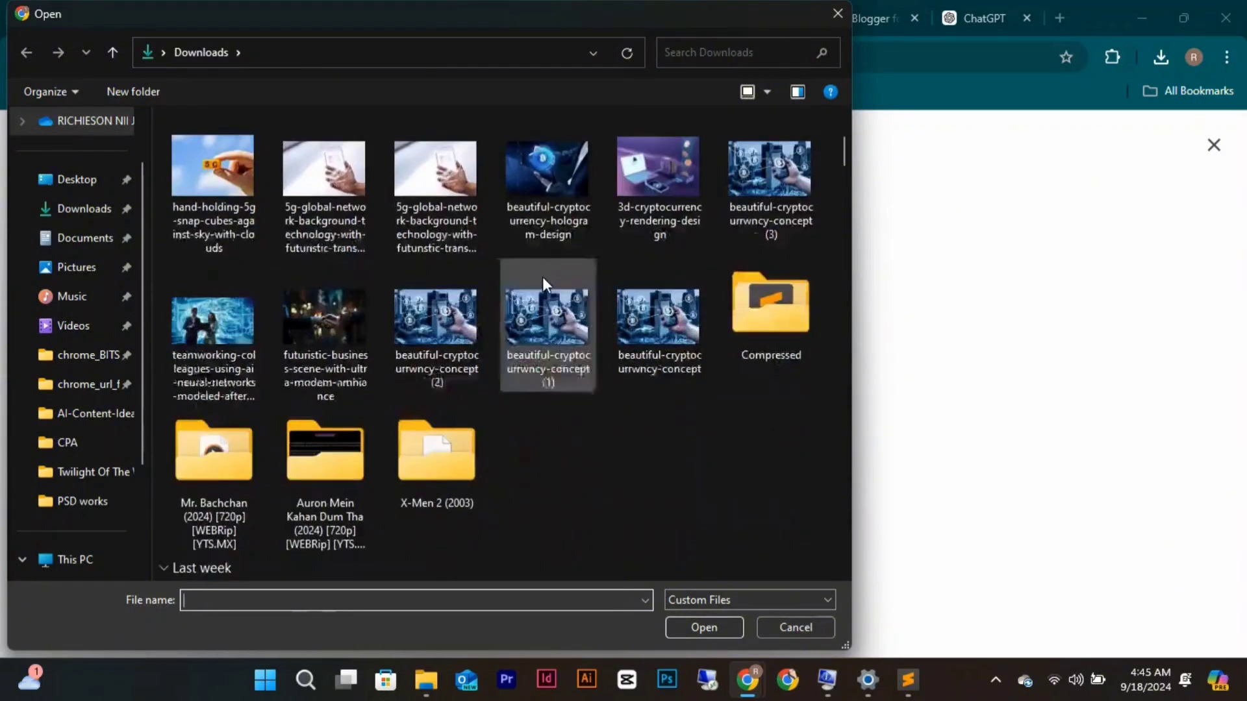
scroll(542, 276, down, 9)
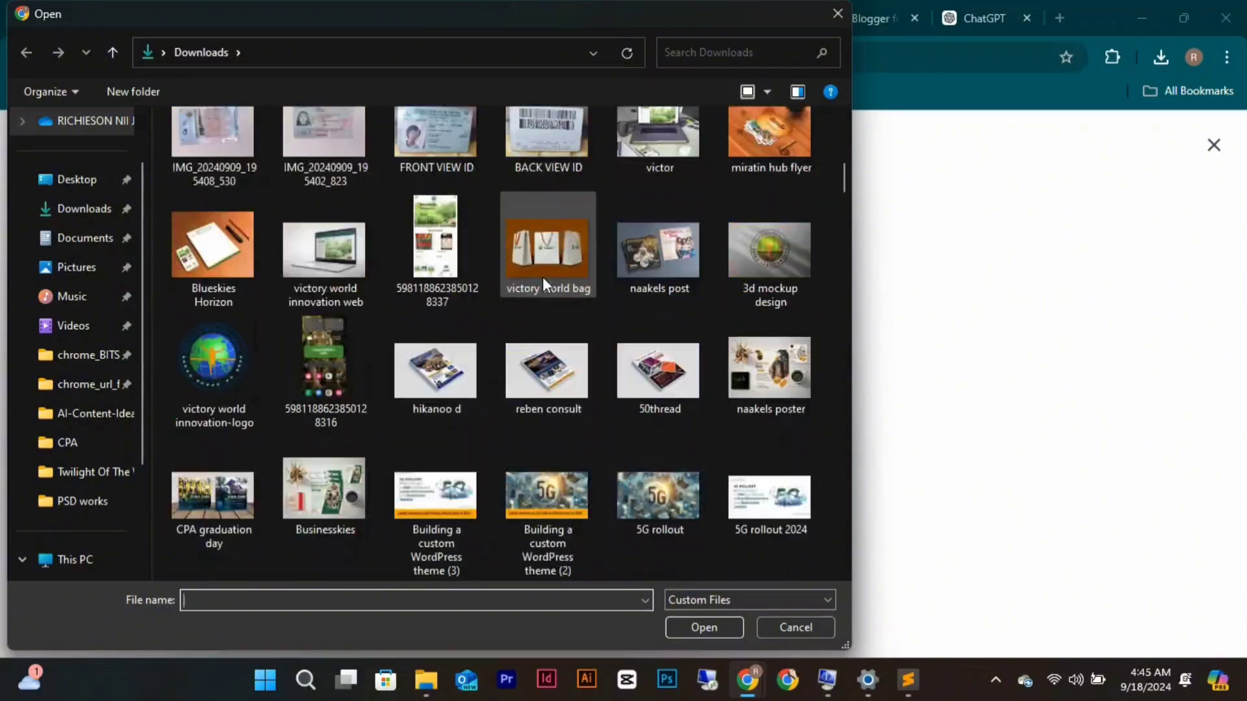
scroll(543, 277, down, 5)
scroll(543, 277, up, 6)
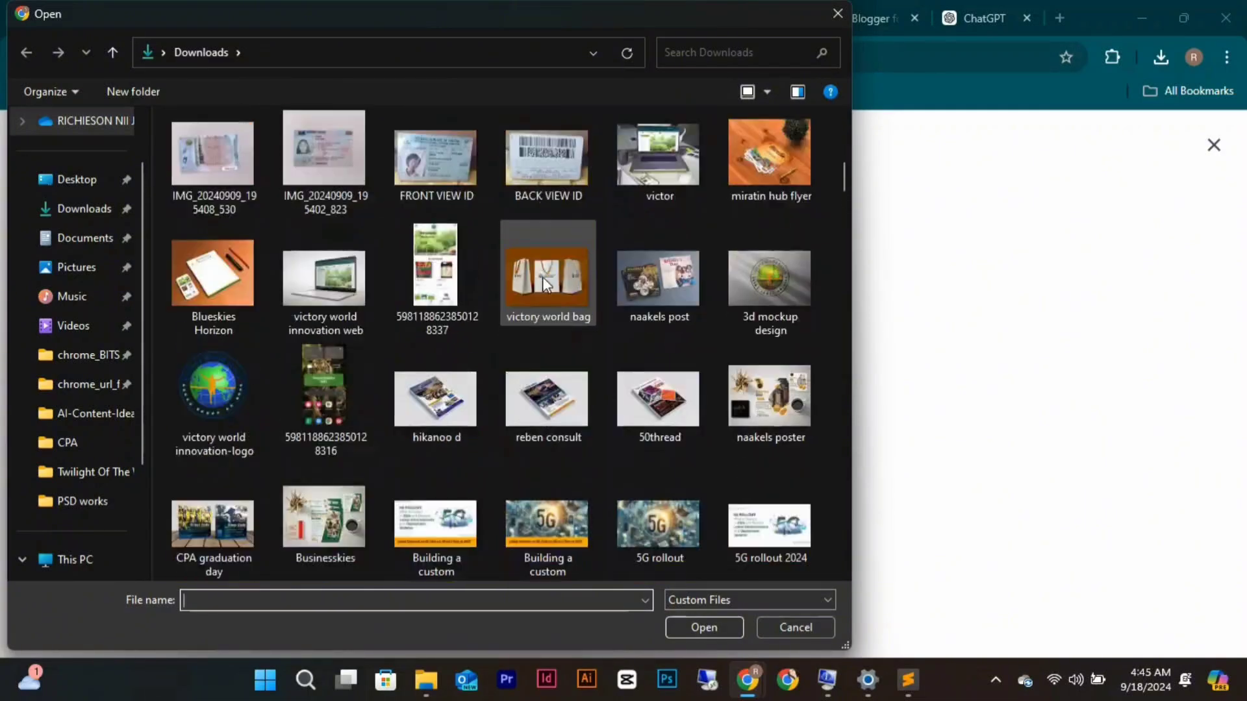
scroll(543, 277, down, 2)
scroll(542, 278, down, 3)
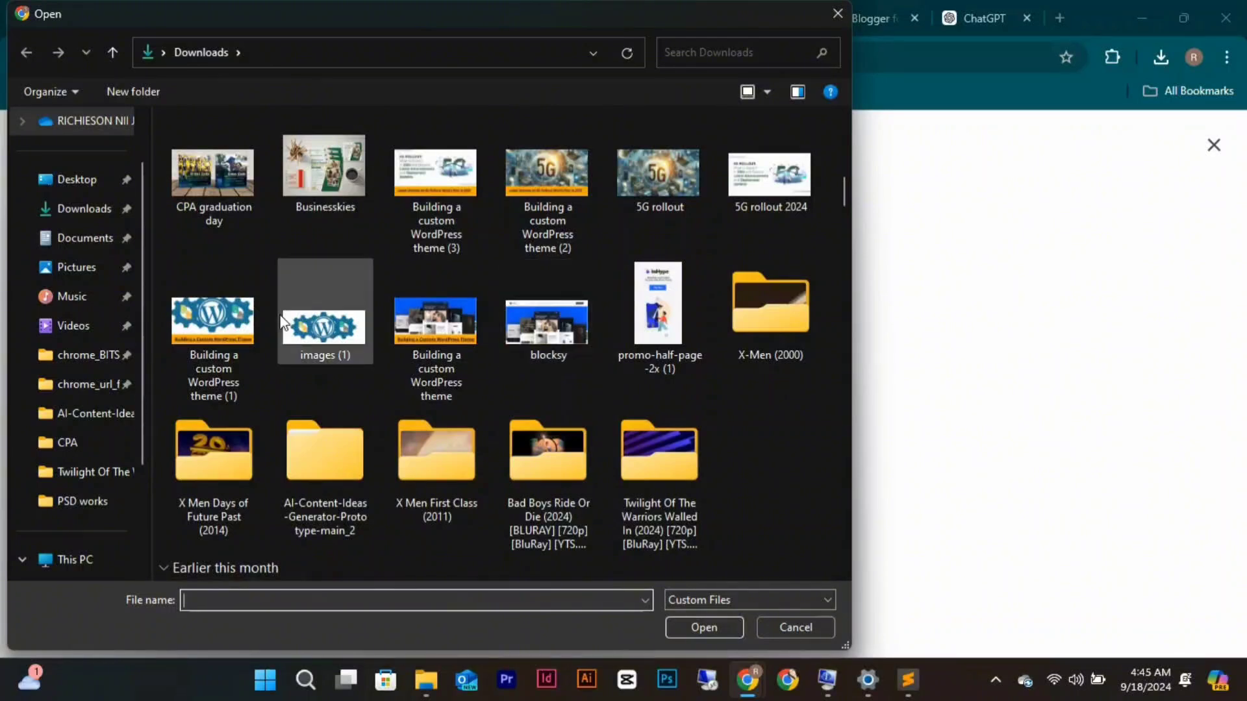
click(323, 321)
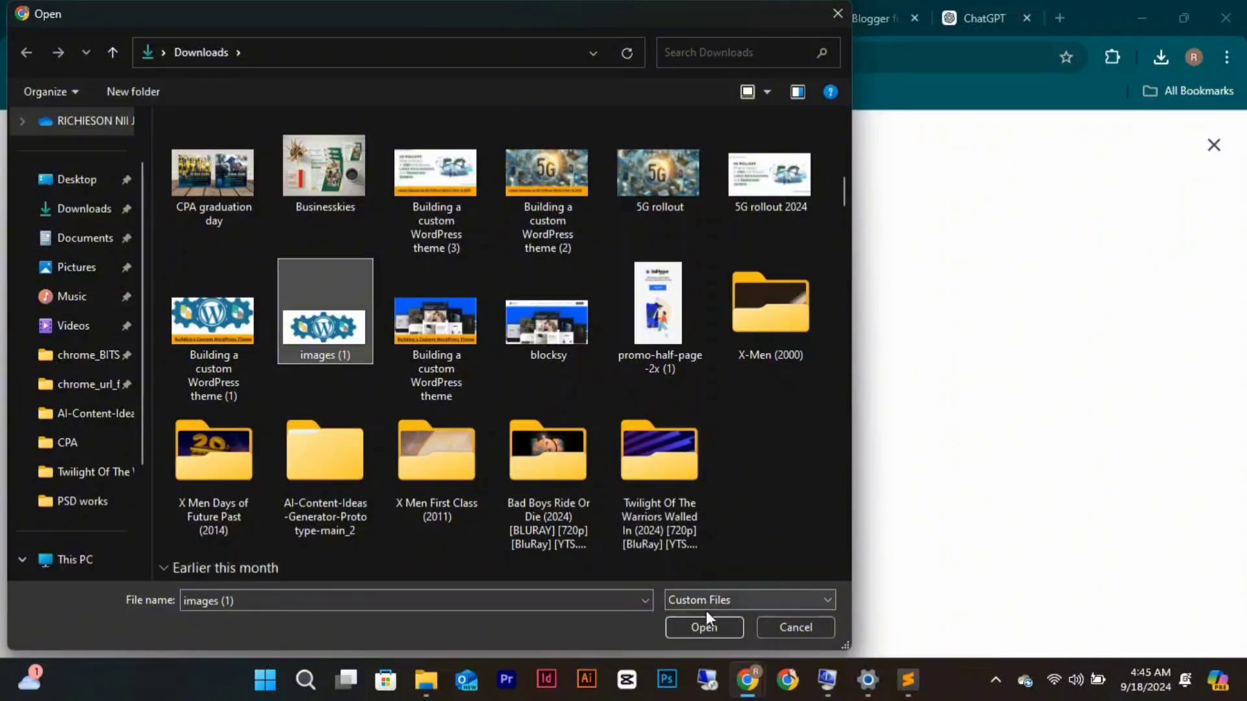
Insert the WordPress gears image, enlarge and centre it, and delete two empty lines below it.
click(707, 627)
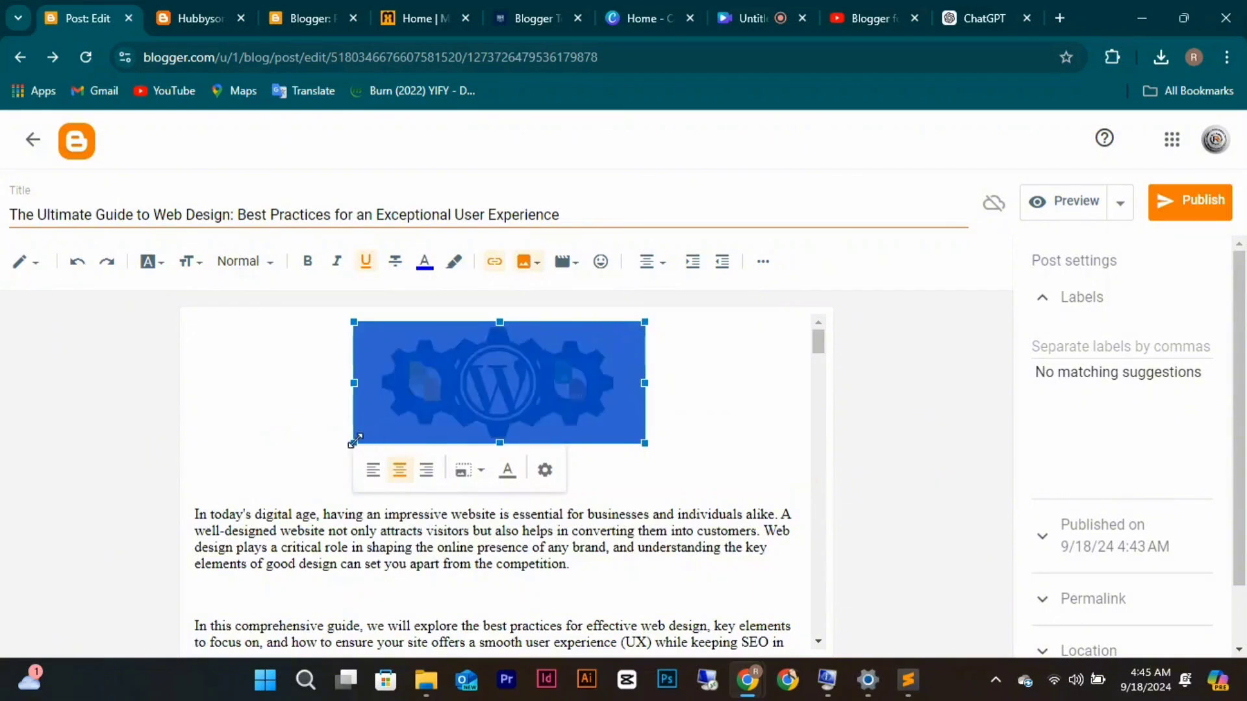
drag(355, 441, 260, 485)
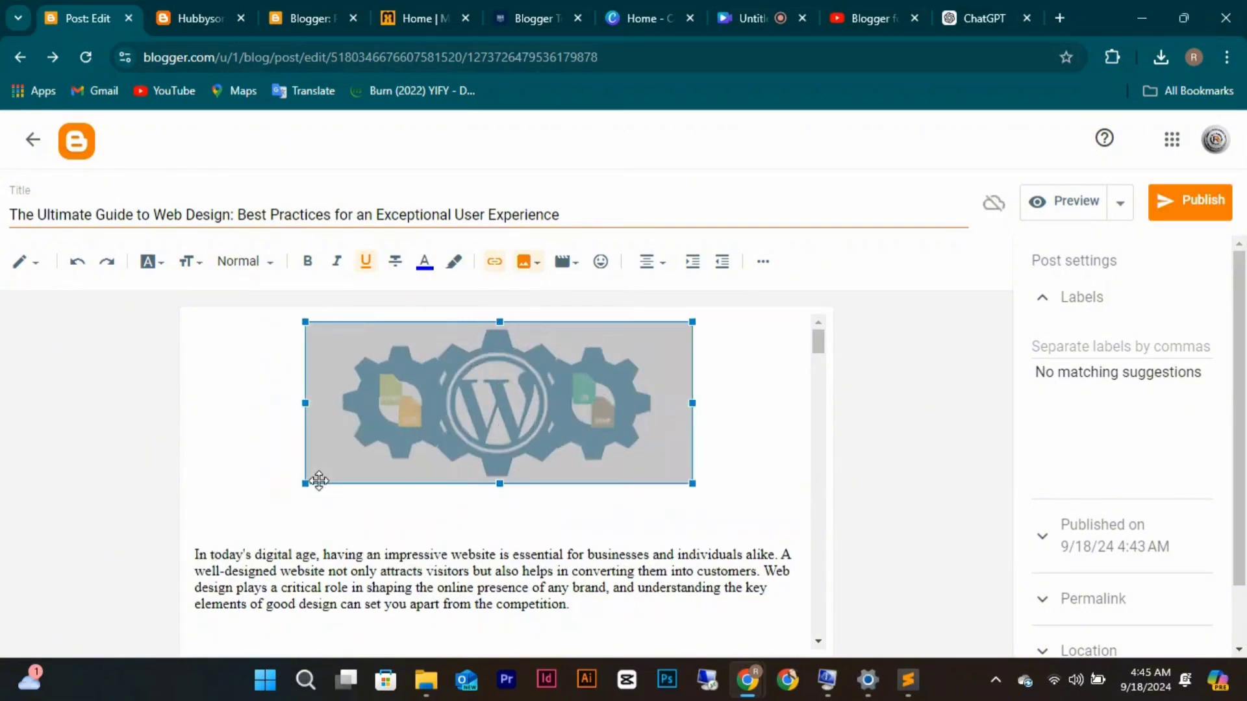
click(662, 265)
click(693, 276)
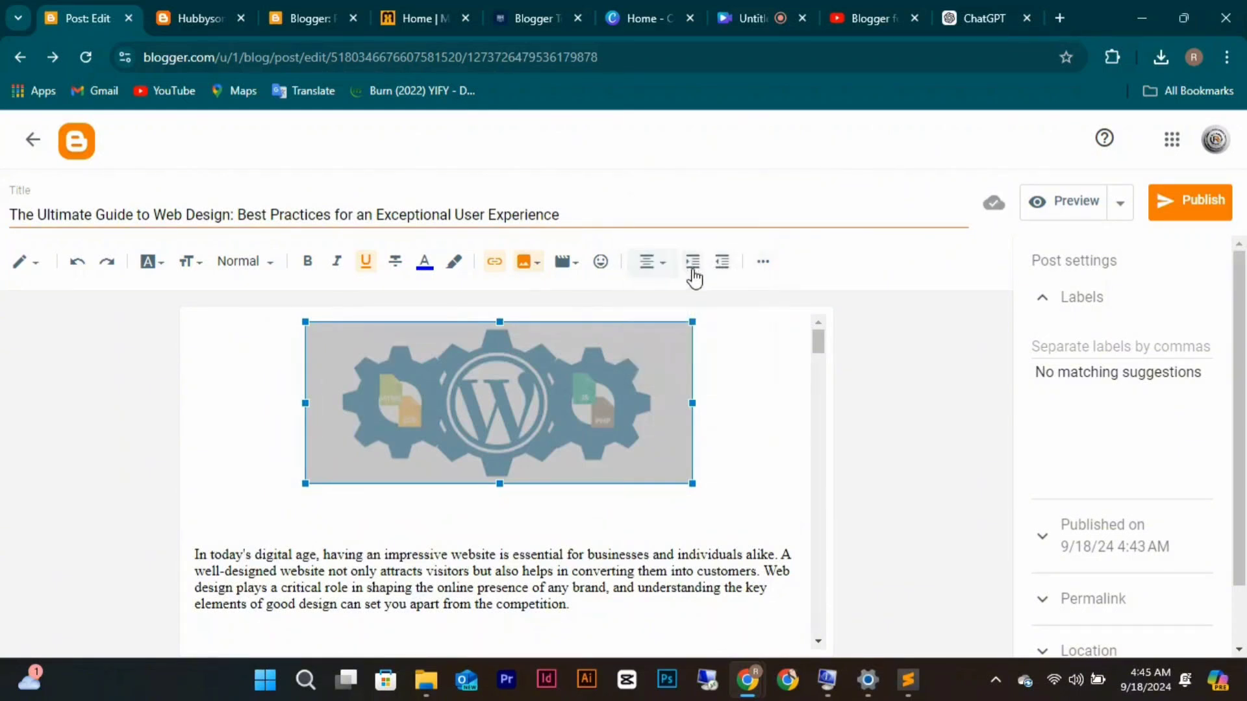
click(528, 526)
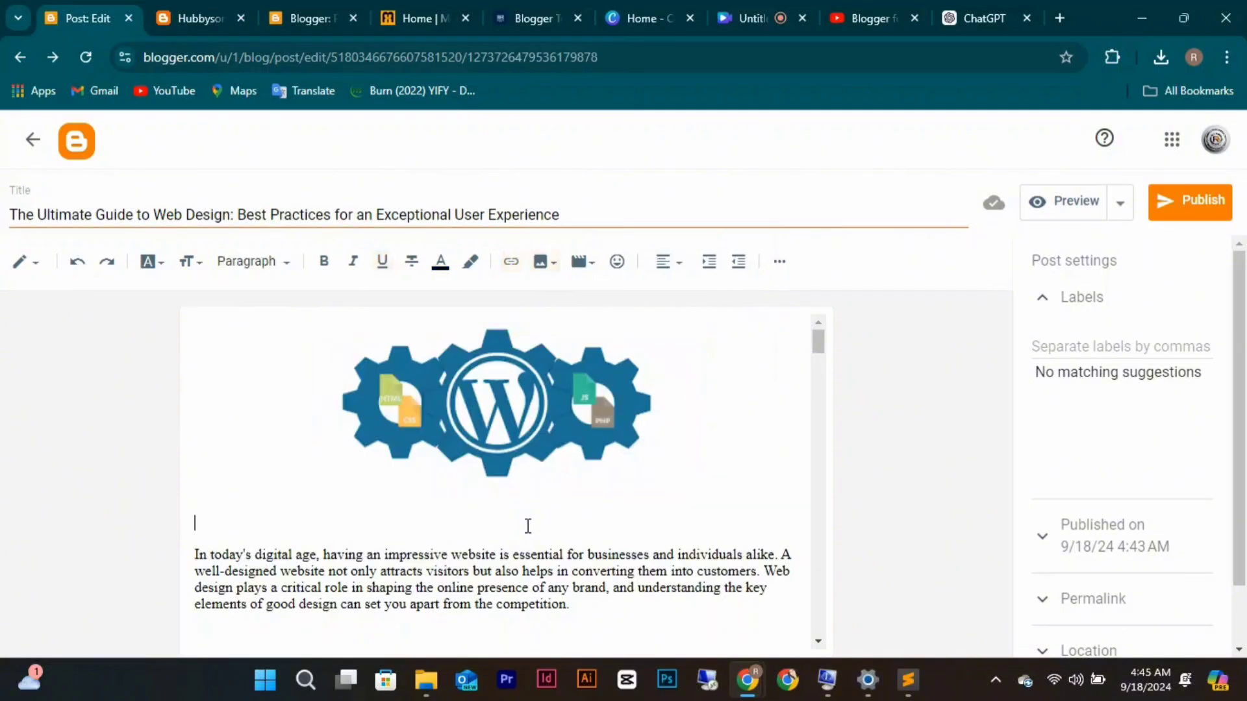
key(BackSpace)
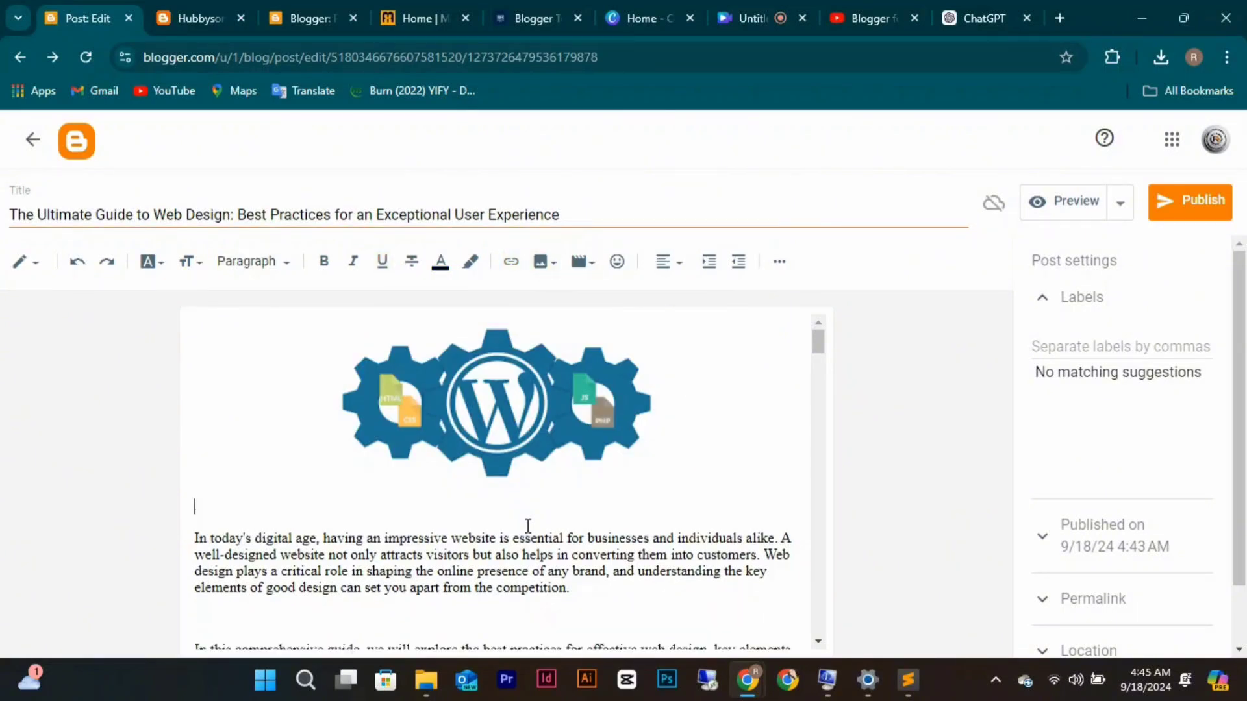
key(BackSpace)
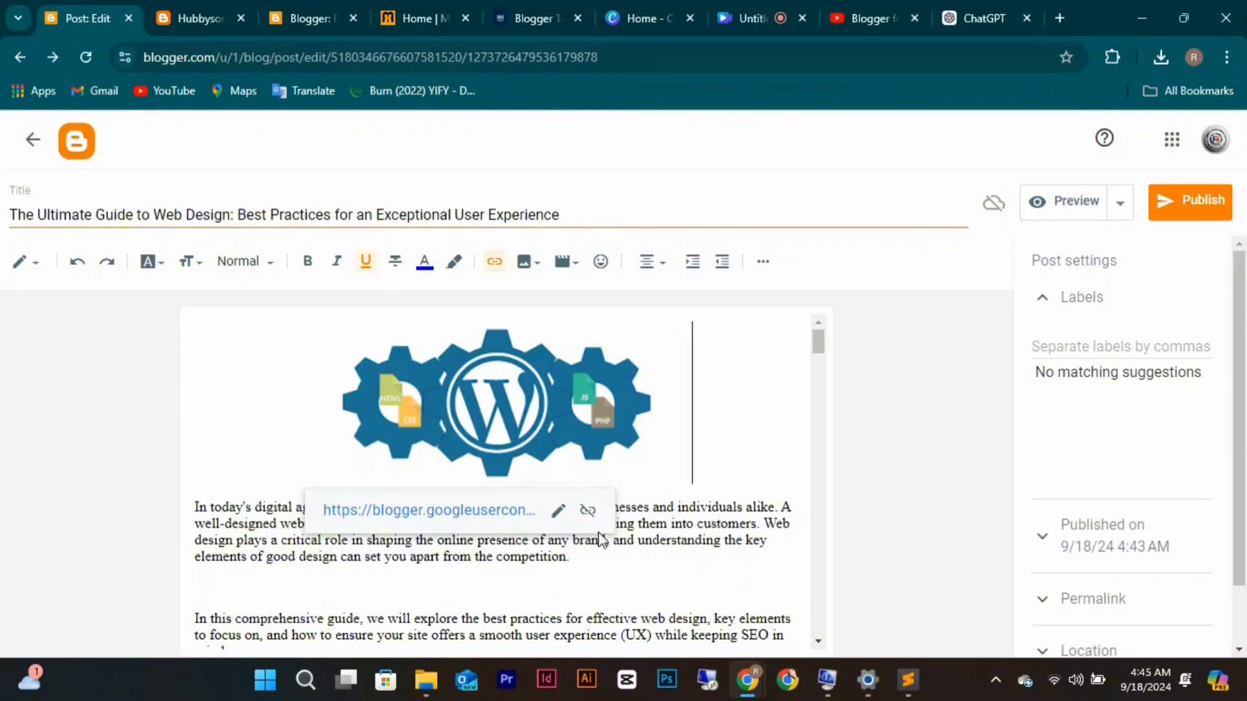
click(684, 571)
Clean the markdown from 'What is Web Design?', make it a subheading, and remove surrounding blank lines.
scroll(685, 571, down, 3)
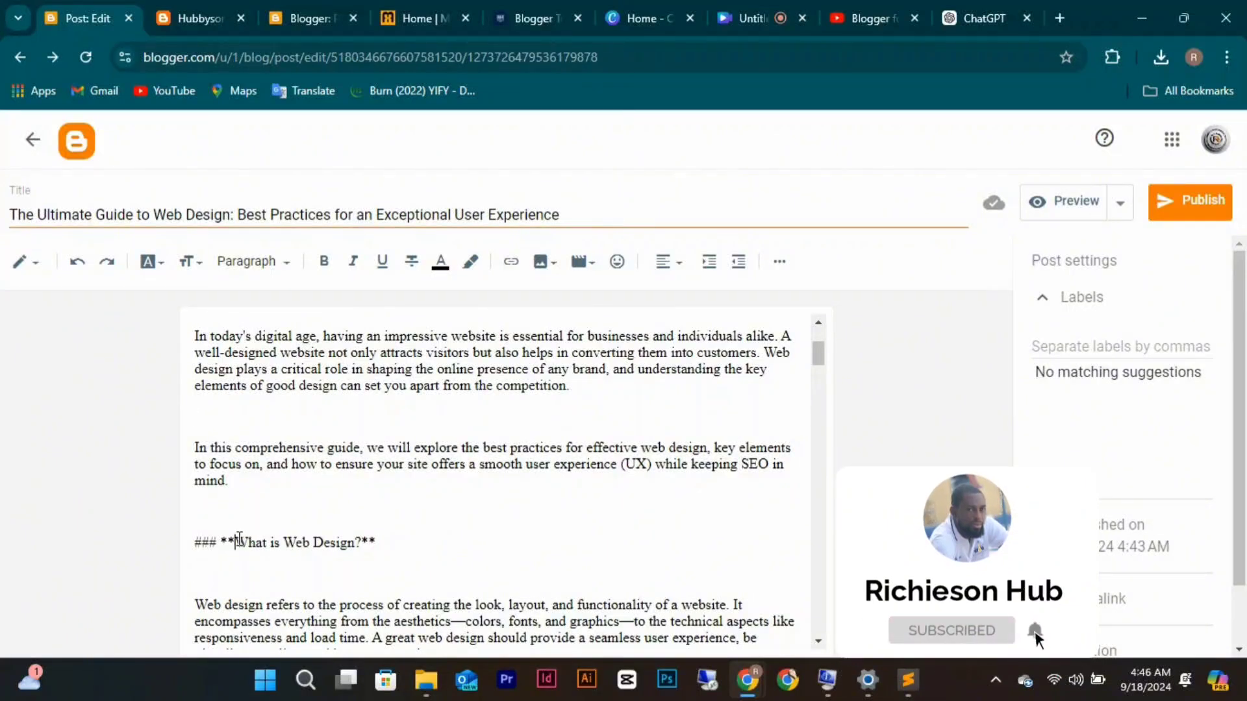
drag(235, 542, 193, 540)
click(334, 544)
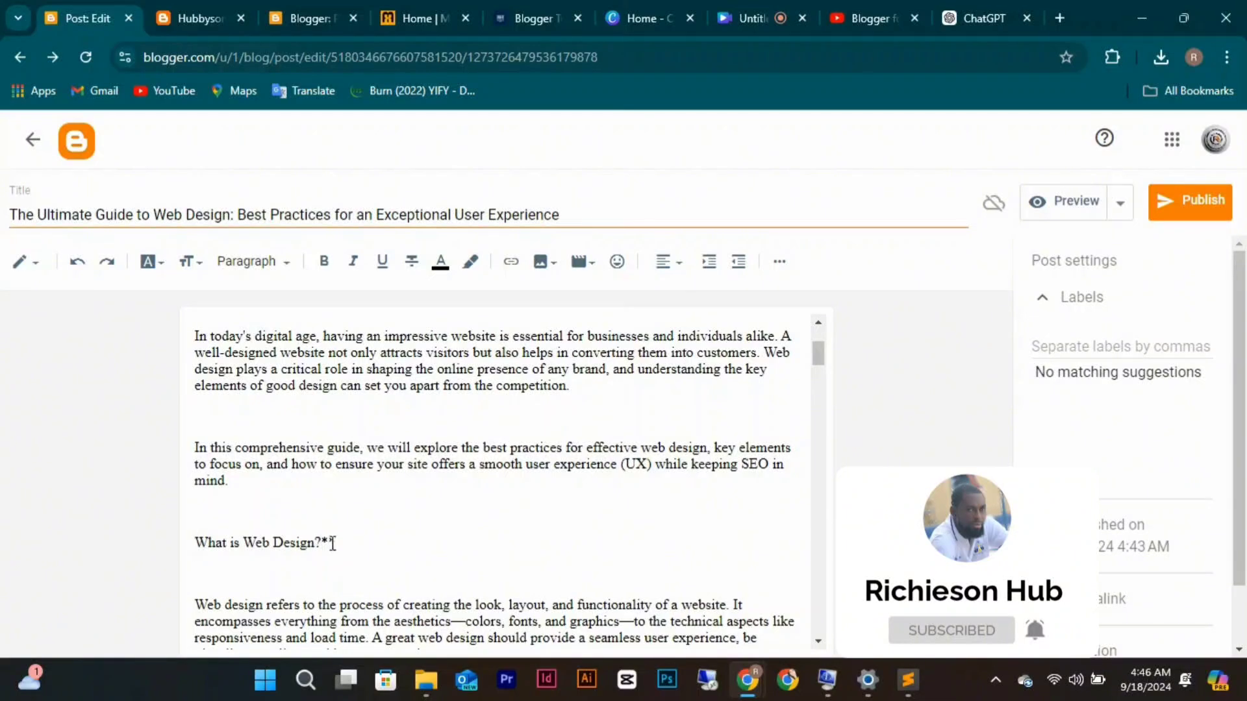
key(BackSpace)
key(BackSpace)
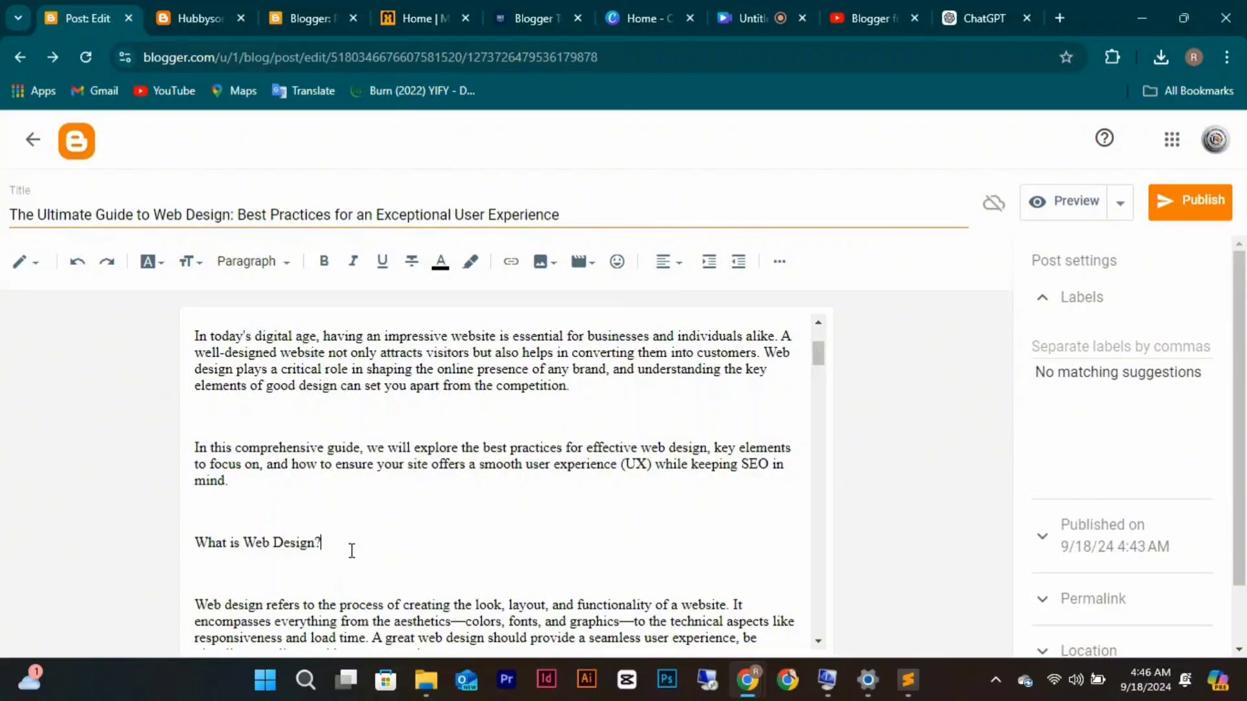
drag(351, 551, 202, 541)
click(270, 262)
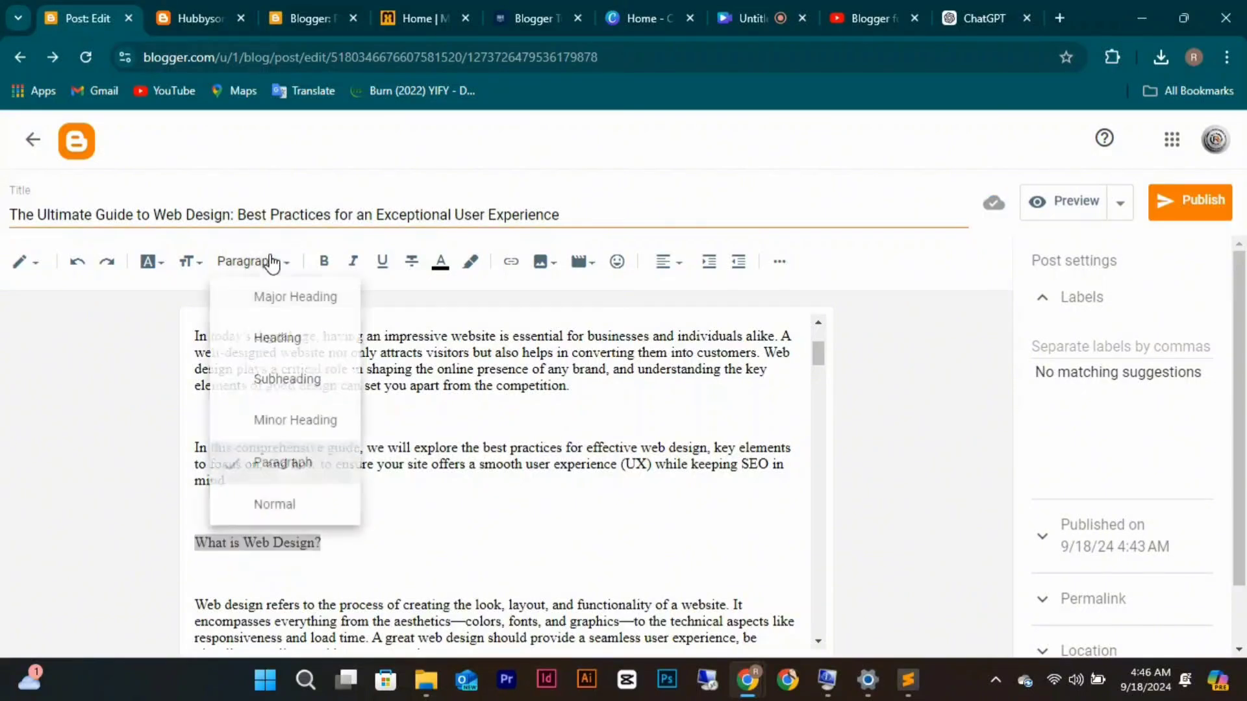
click(295, 382)
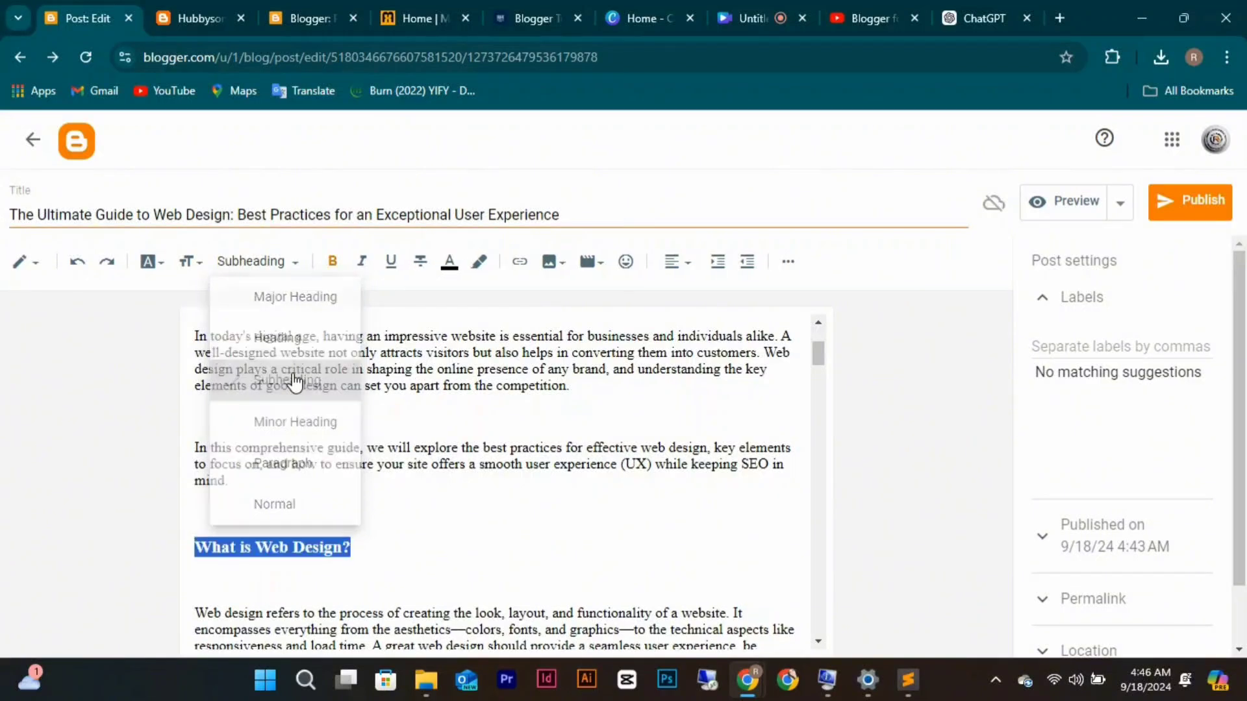
click(311, 508)
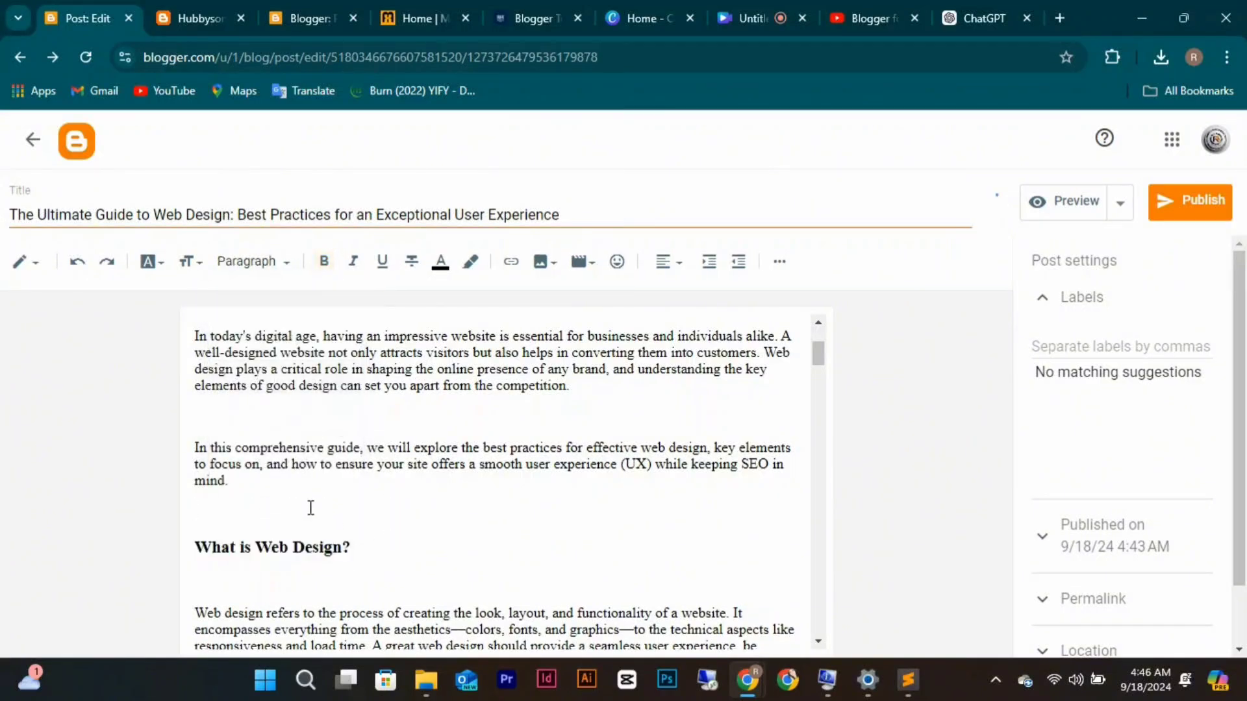
key(BackSpace)
click(310, 540)
key(BackSpace)
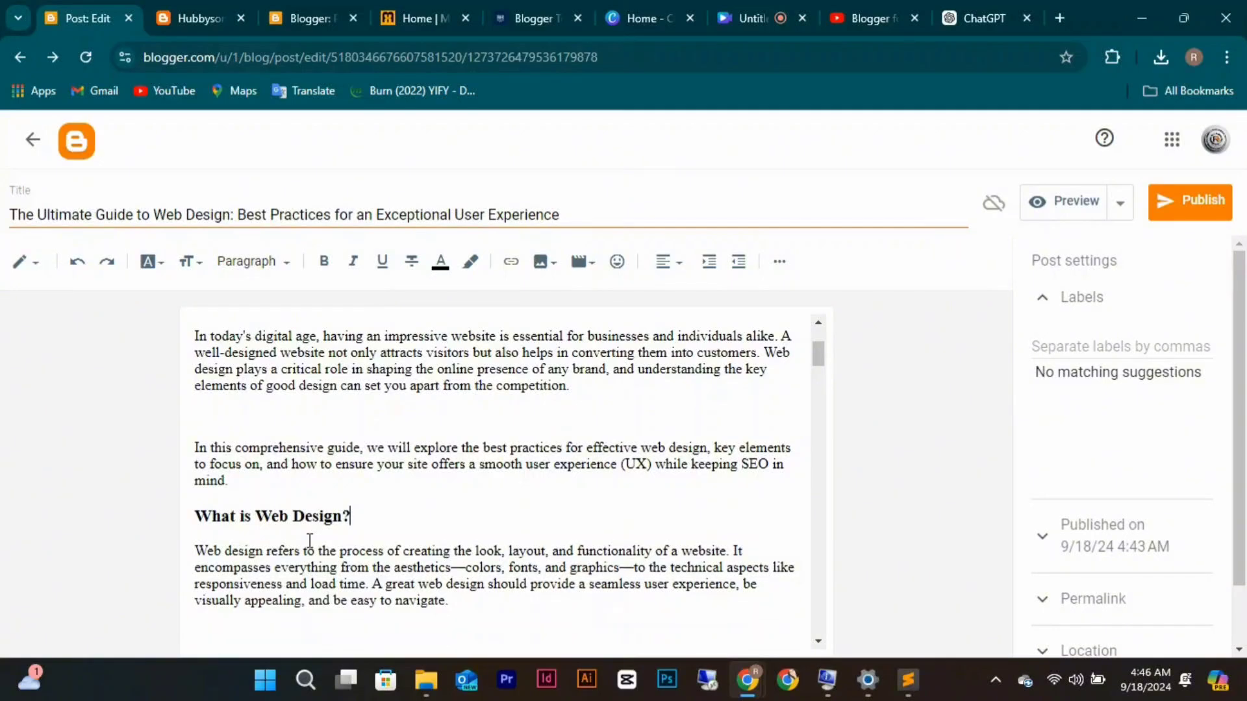
Turn 'Why Is Web Design Important?' into a clean subheading and delete the blank line above it.
scroll(405, 528, down, 3)
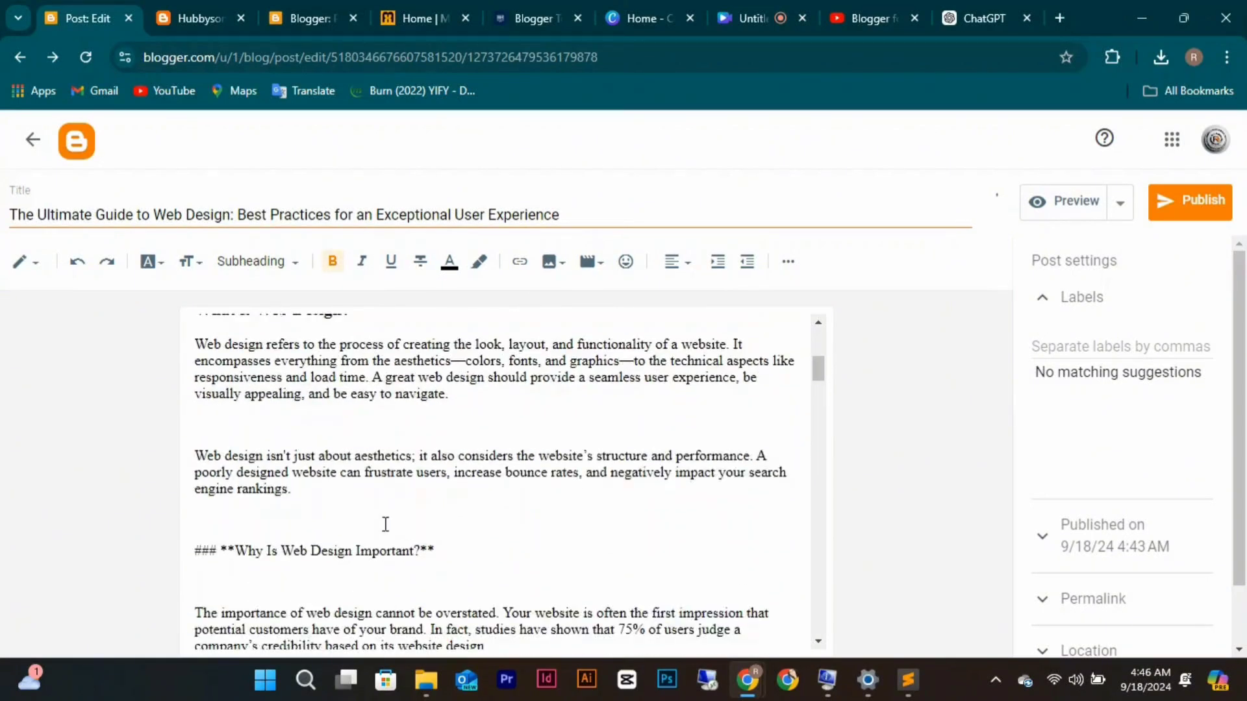
click(236, 550)
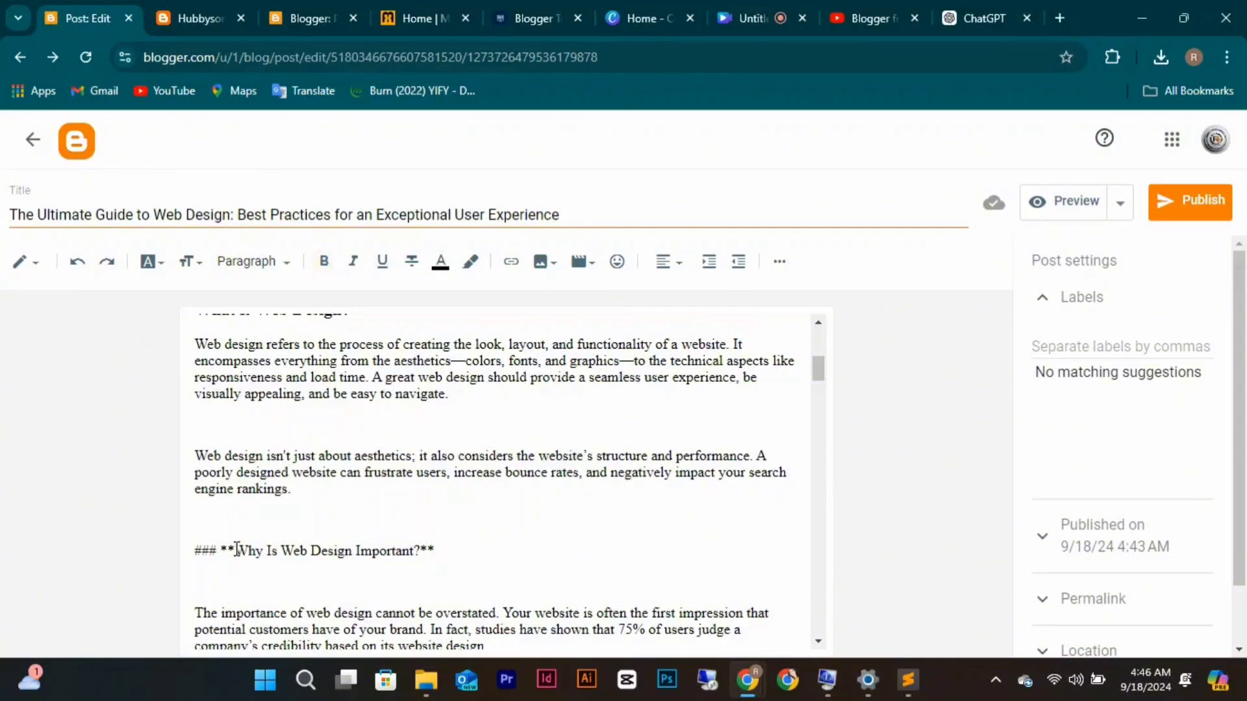
key(BackSpace)
key(BackSpace)
key(BackSpace)
key(BackSpace)
key(BackSpace)
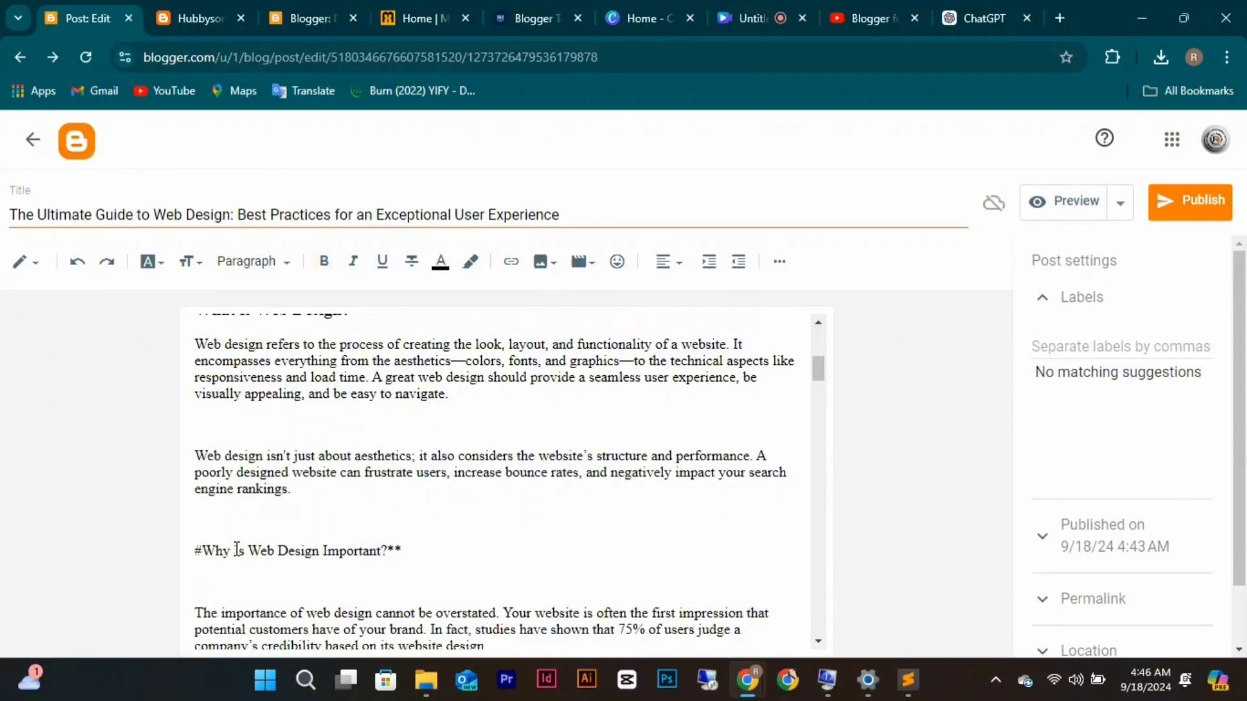
key(BackSpace)
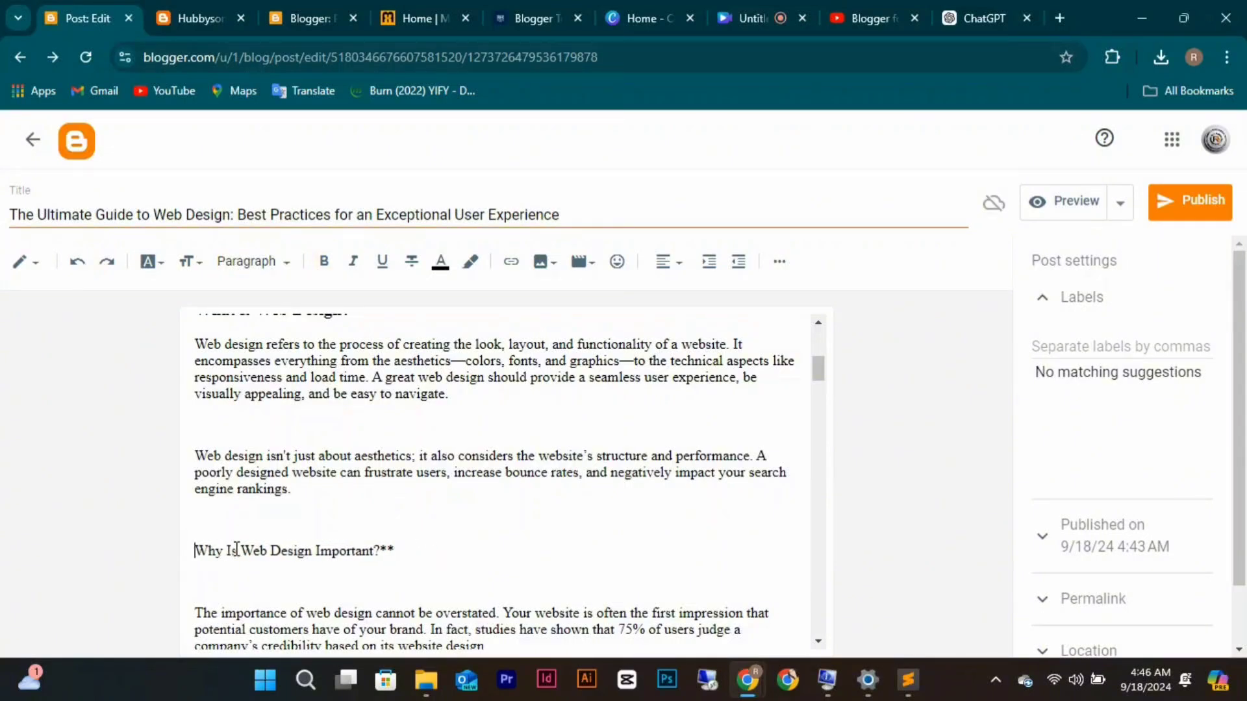
click(396, 551)
key(BackSpace)
key(BackSpace)
drag(398, 551, 194, 552)
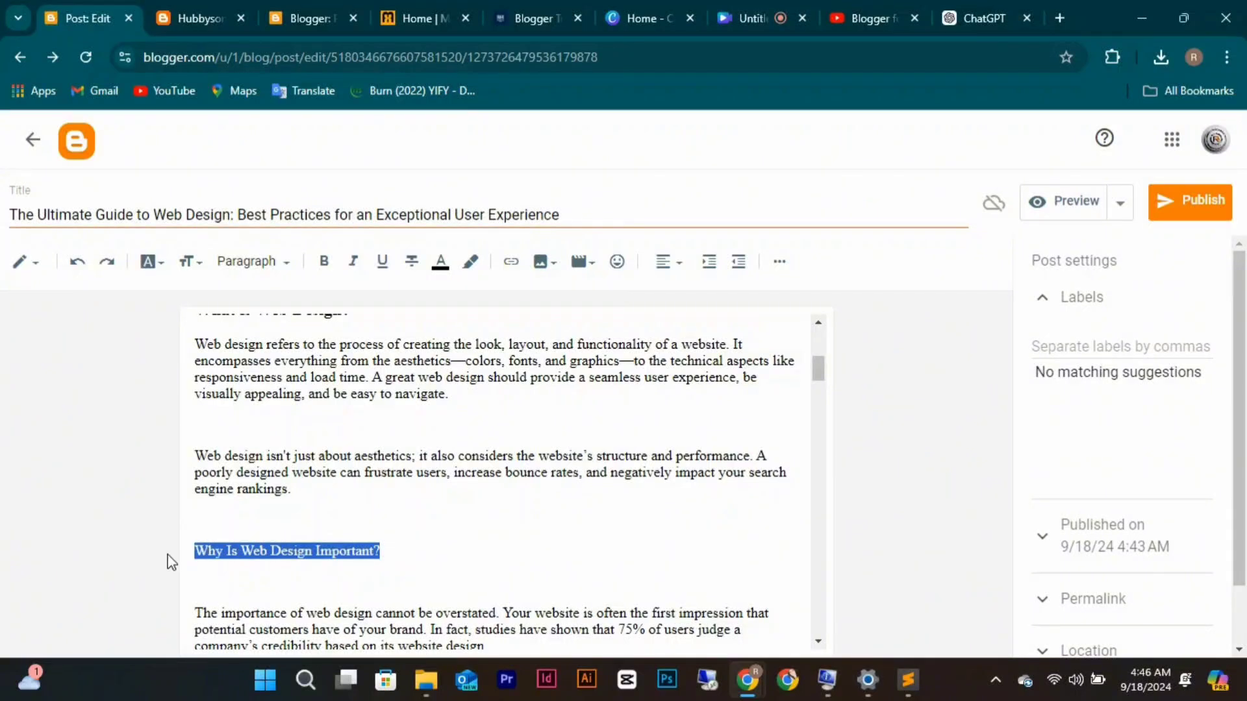
click(251, 262)
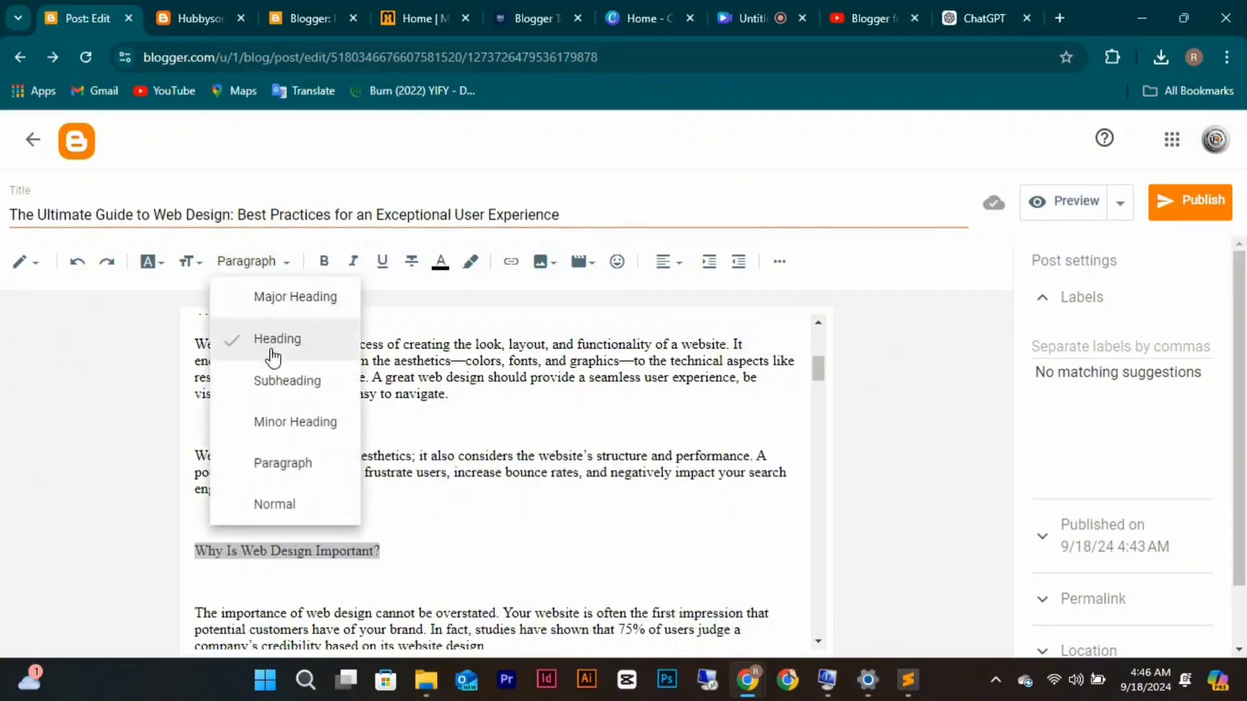
click(276, 382)
click(352, 500)
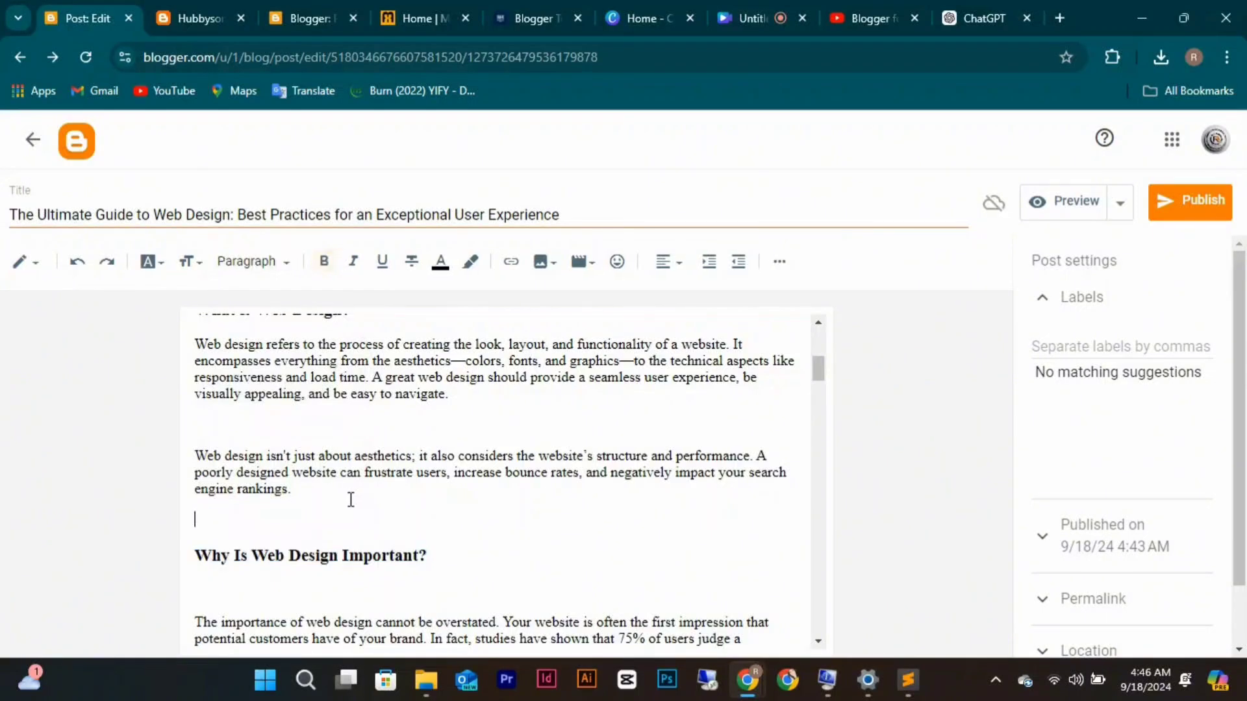
key(BackSpace)
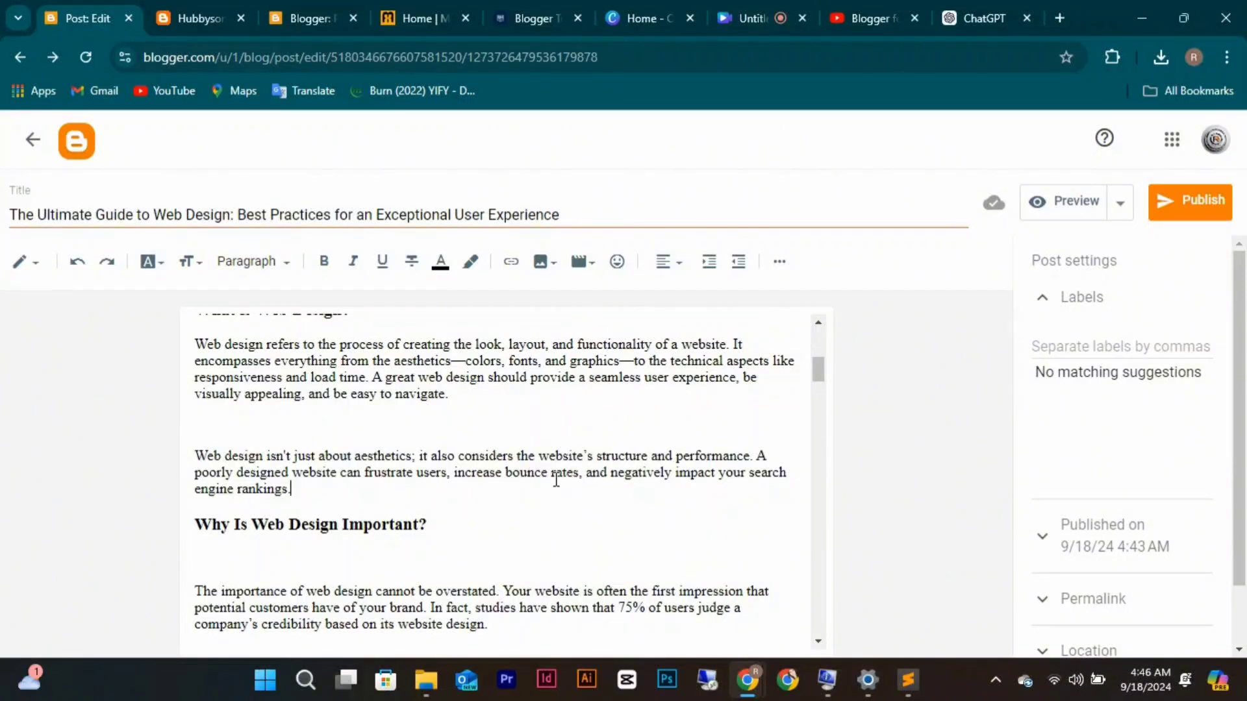
Strip the ### and asterisks from 'Key Elements of Effective Web Design' and make it a subheading.
scroll(556, 480, down, 2)
scroll(556, 480, down, 2)
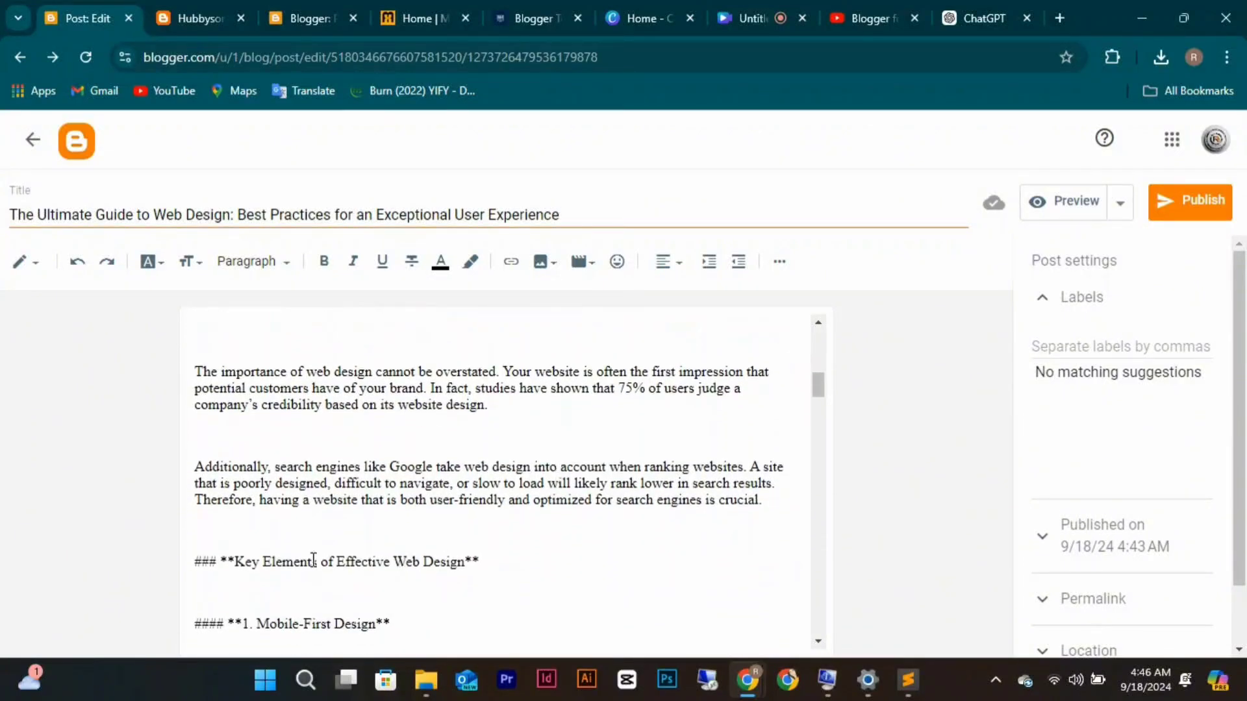
drag(235, 563, 169, 570)
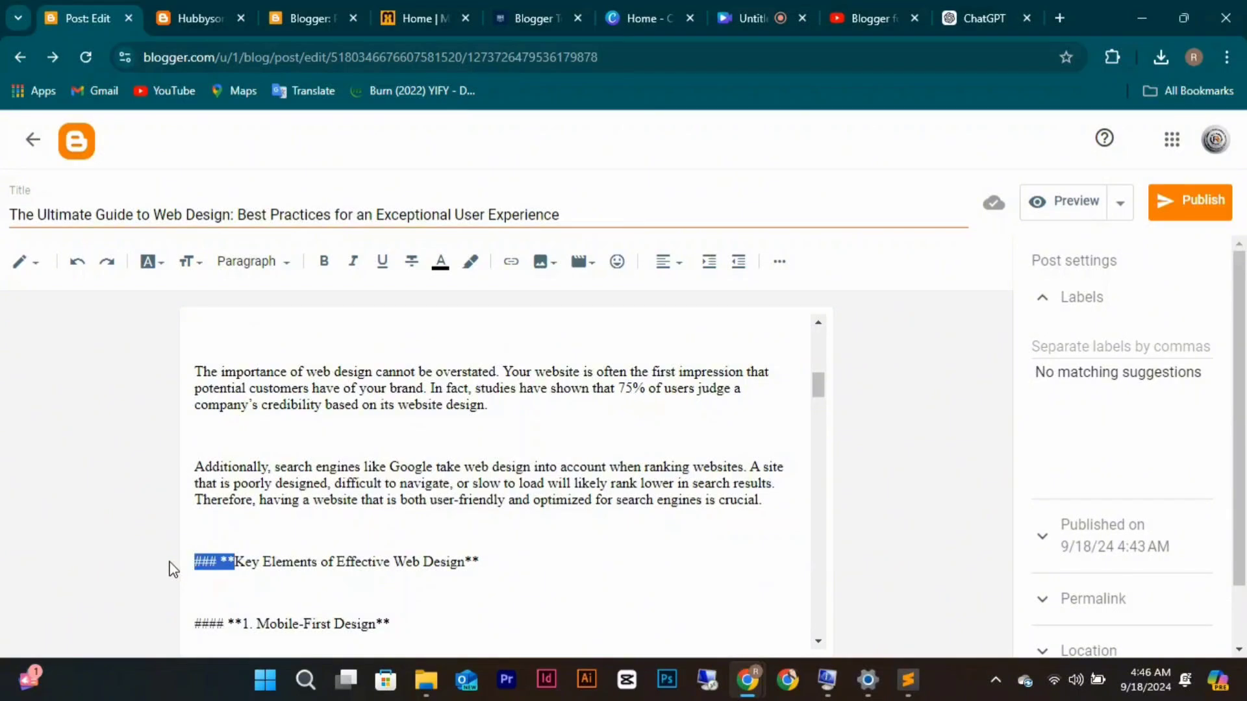
key(BackSpace)
click(487, 557)
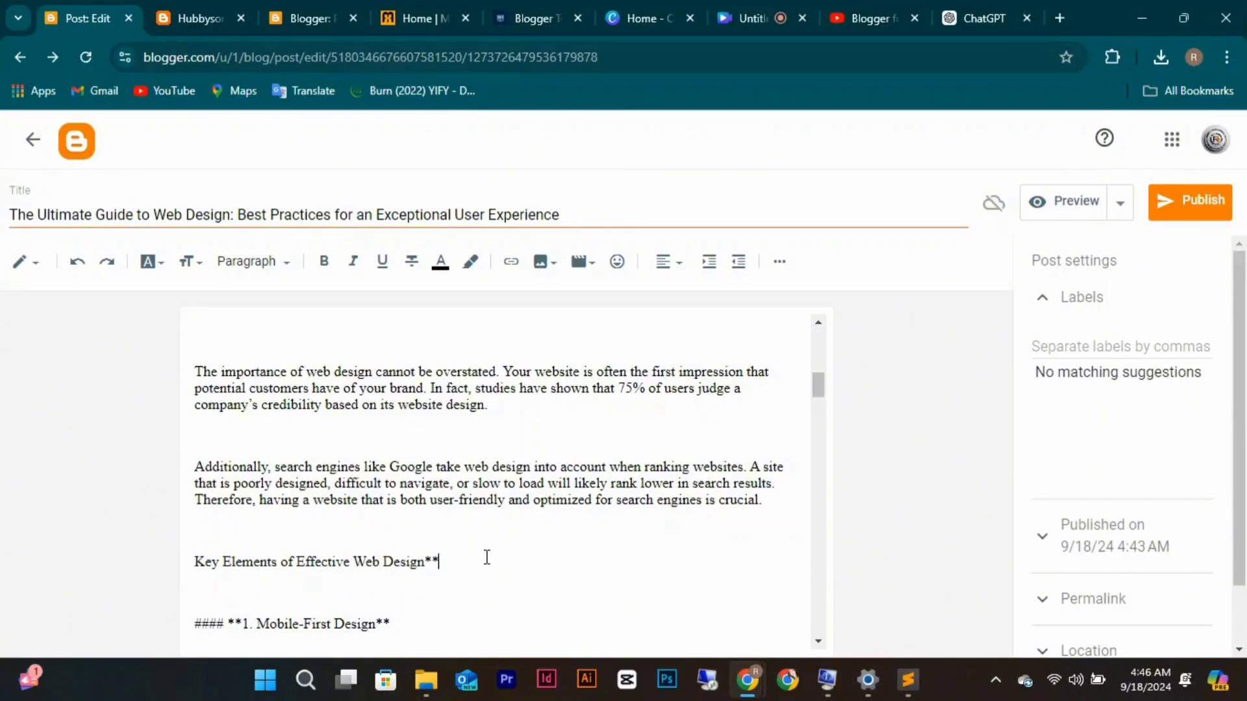
key(BackSpace)
key(BackSpace)
drag(485, 557, 188, 559)
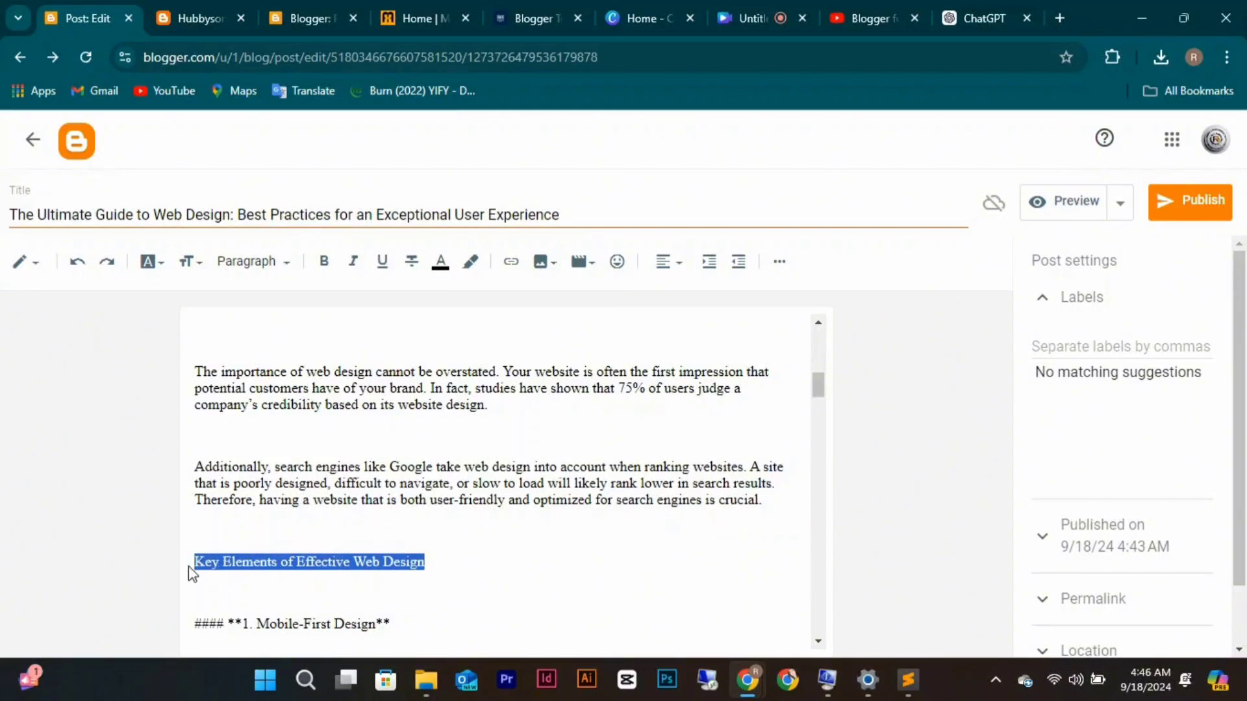
click(251, 263)
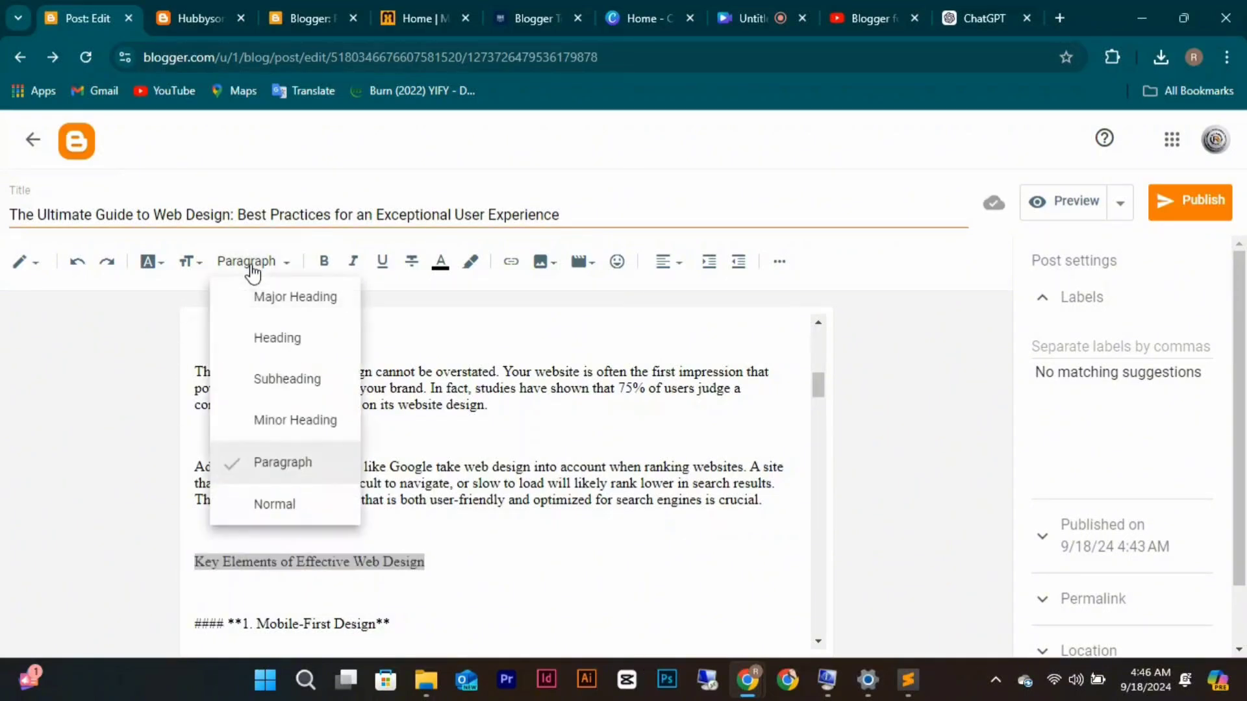
click(292, 384)
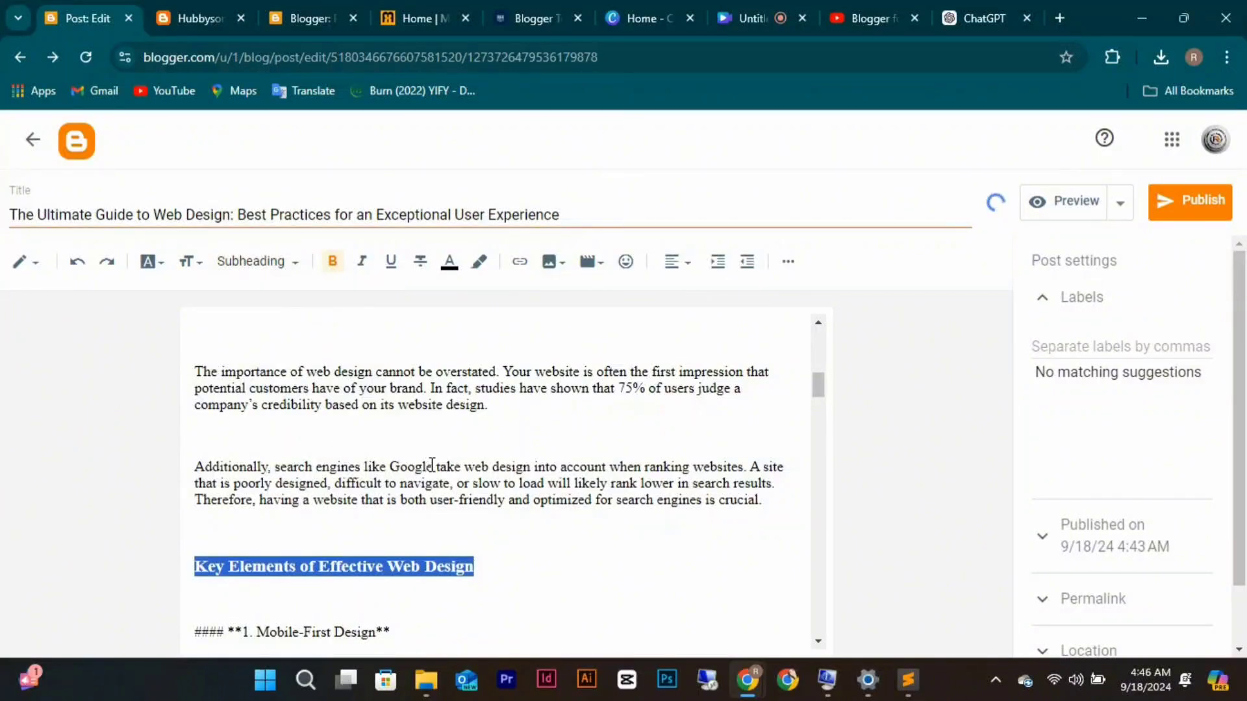
Link the word 'Google' to google.com, set to open in a new window.
drag(433, 467, 391, 464)
click(511, 260)
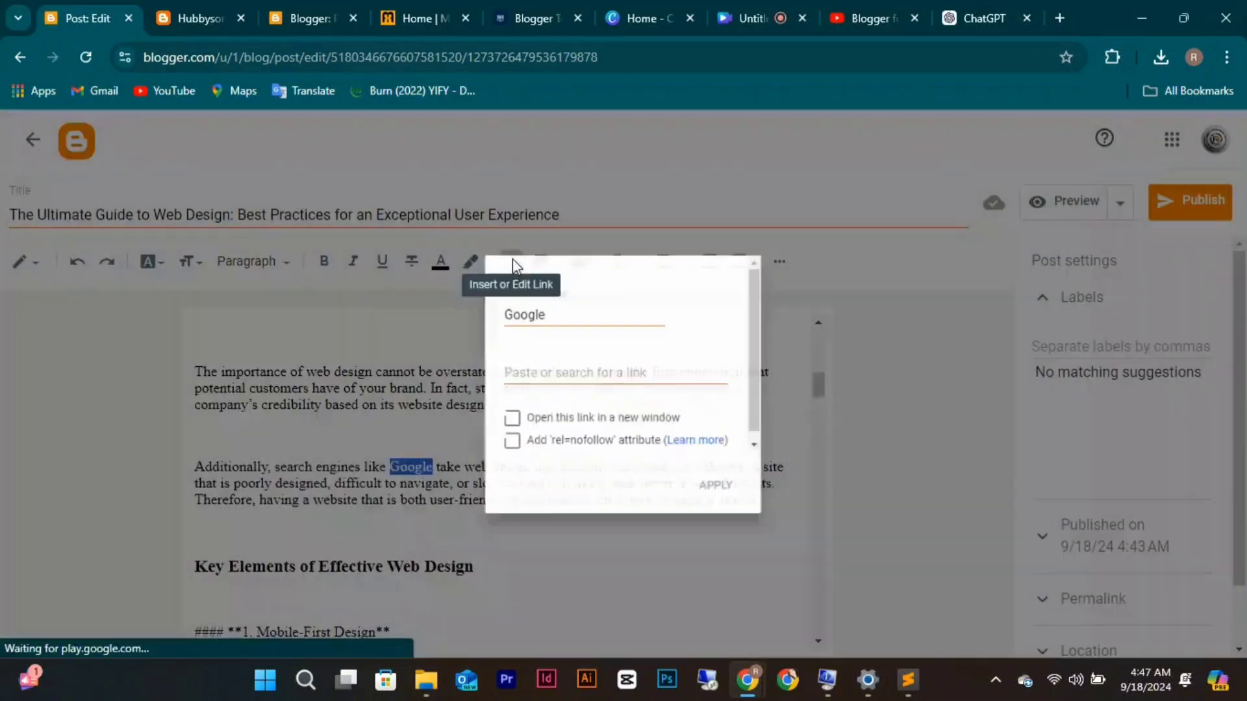
click(514, 366)
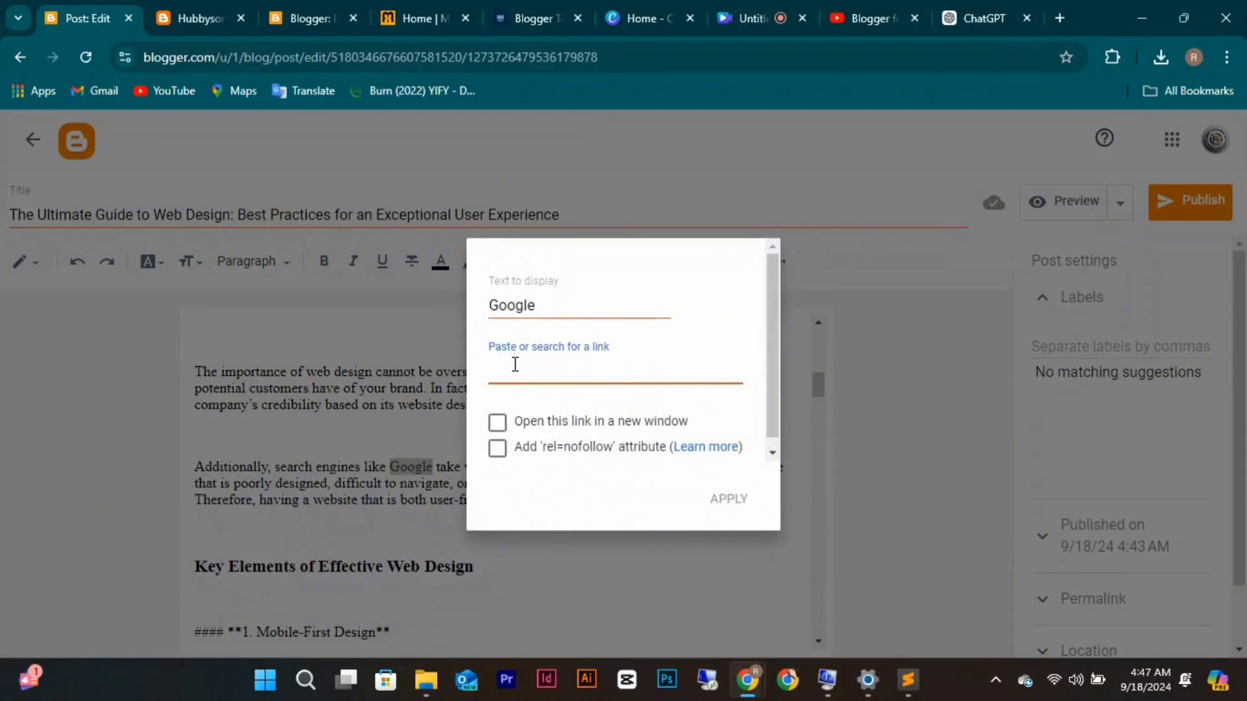
text(google.com)
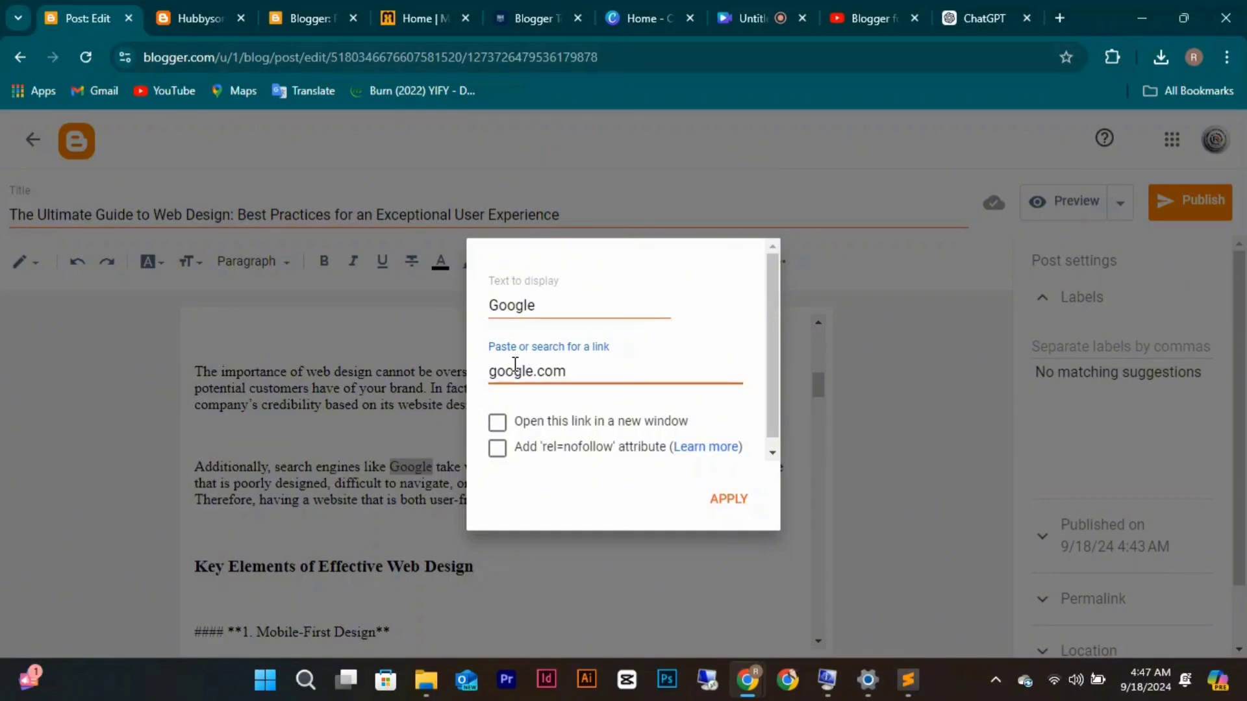
click(498, 425)
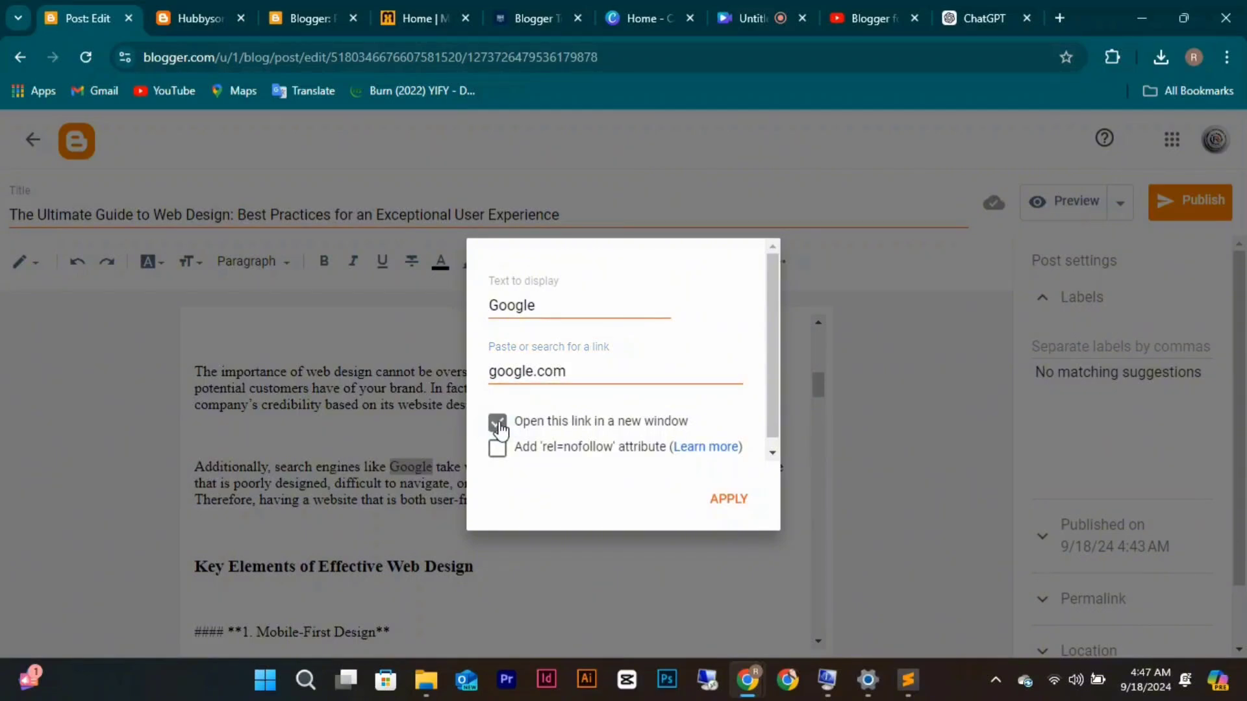
click(749, 511)
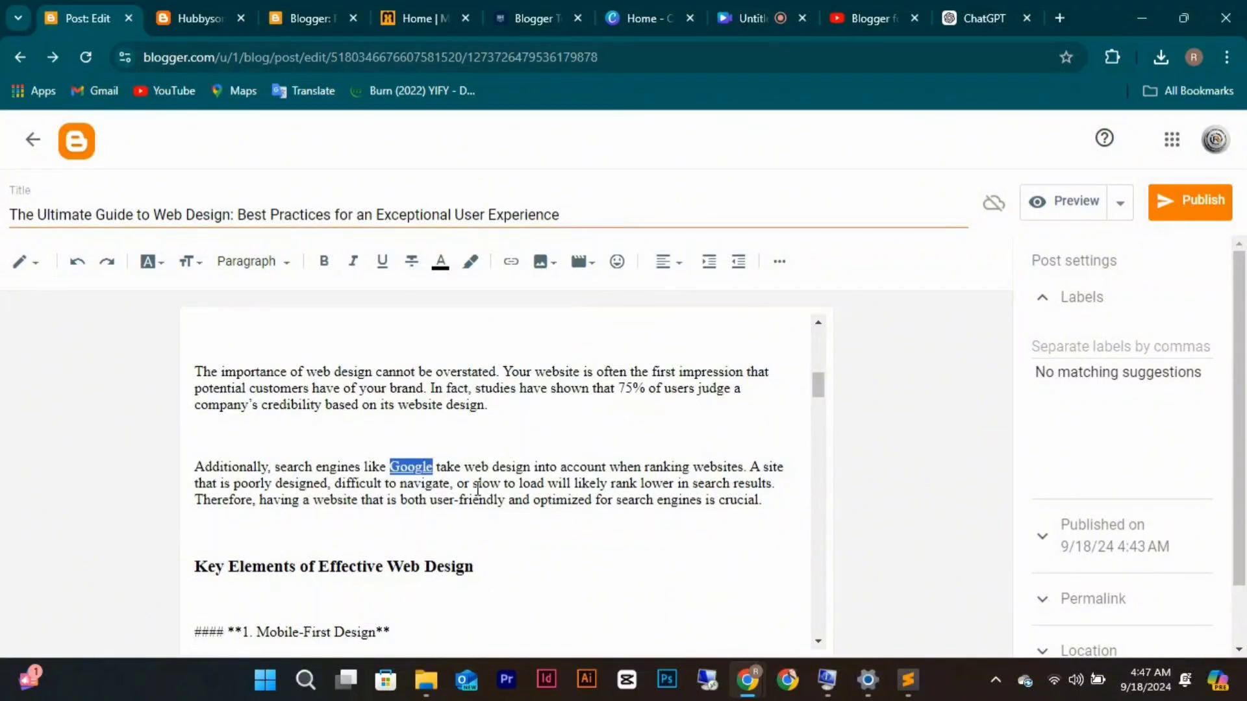
Remove the #### and asterisks from '1. Mobile-First Design' and make it bold.
drag(465, 468, 522, 467)
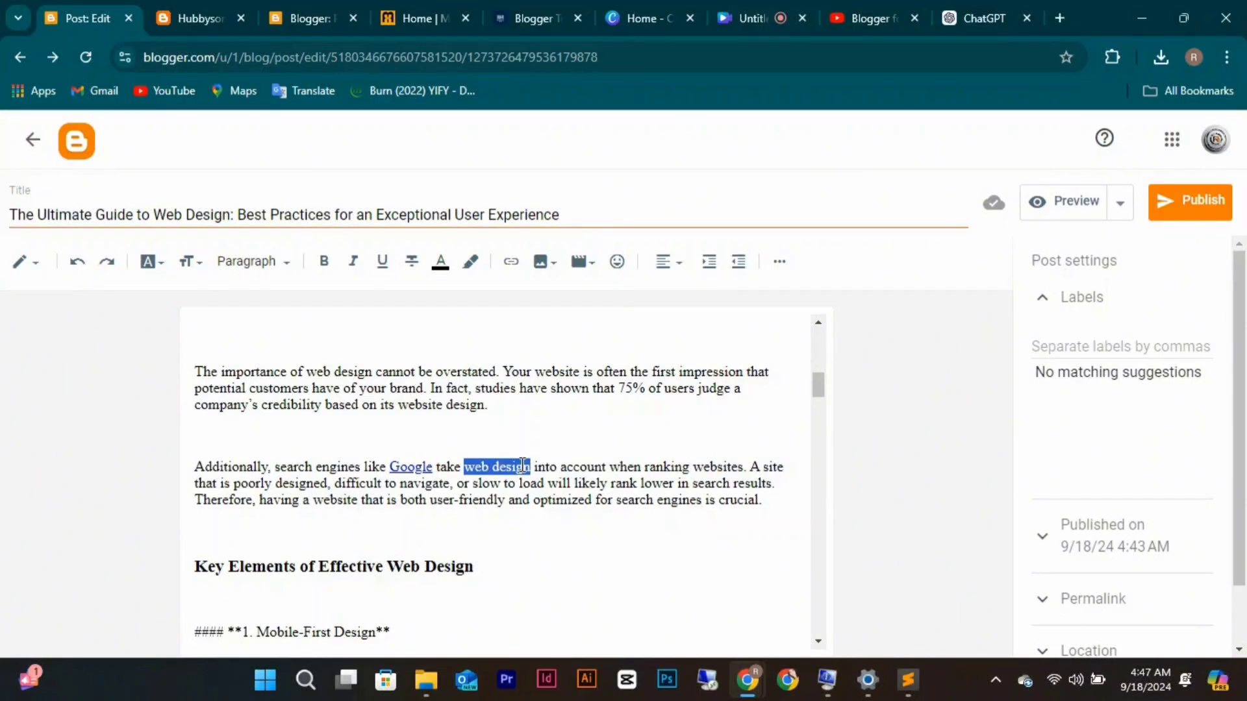
click(523, 467)
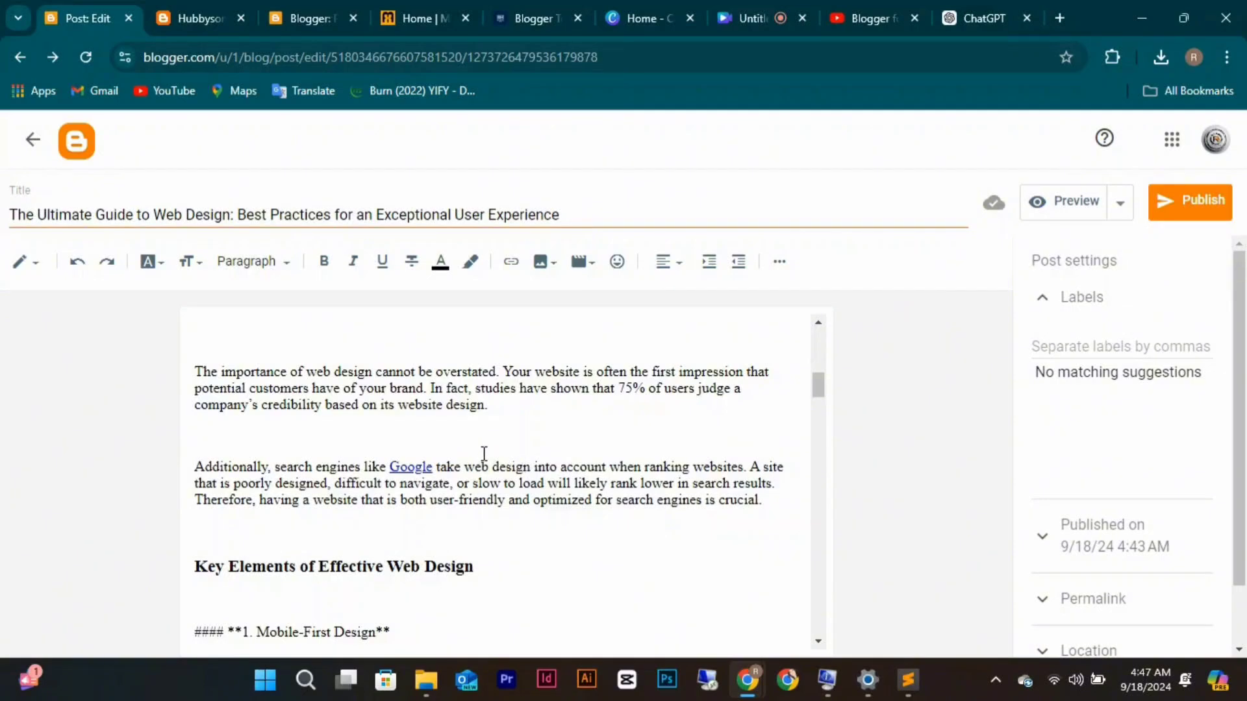
scroll(494, 461, down, 1)
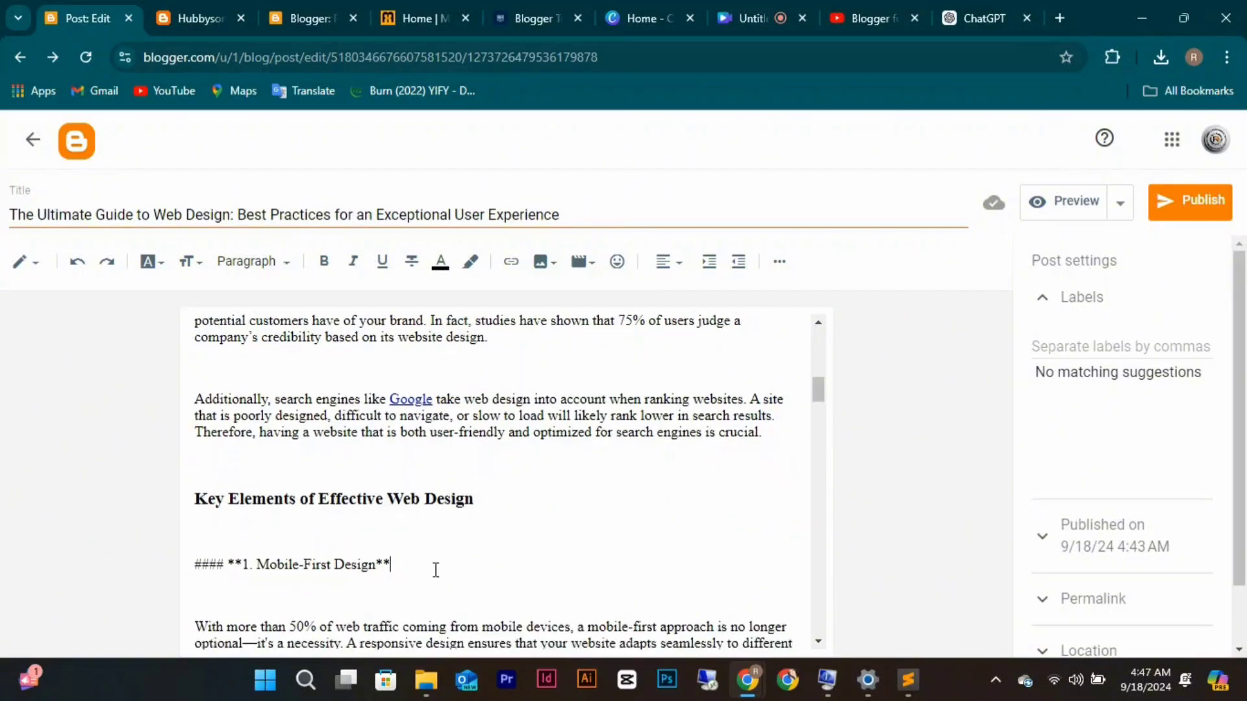
drag(436, 570, 382, 564)
key(BackSpace)
drag(244, 565, 188, 549)
key(BackSpace)
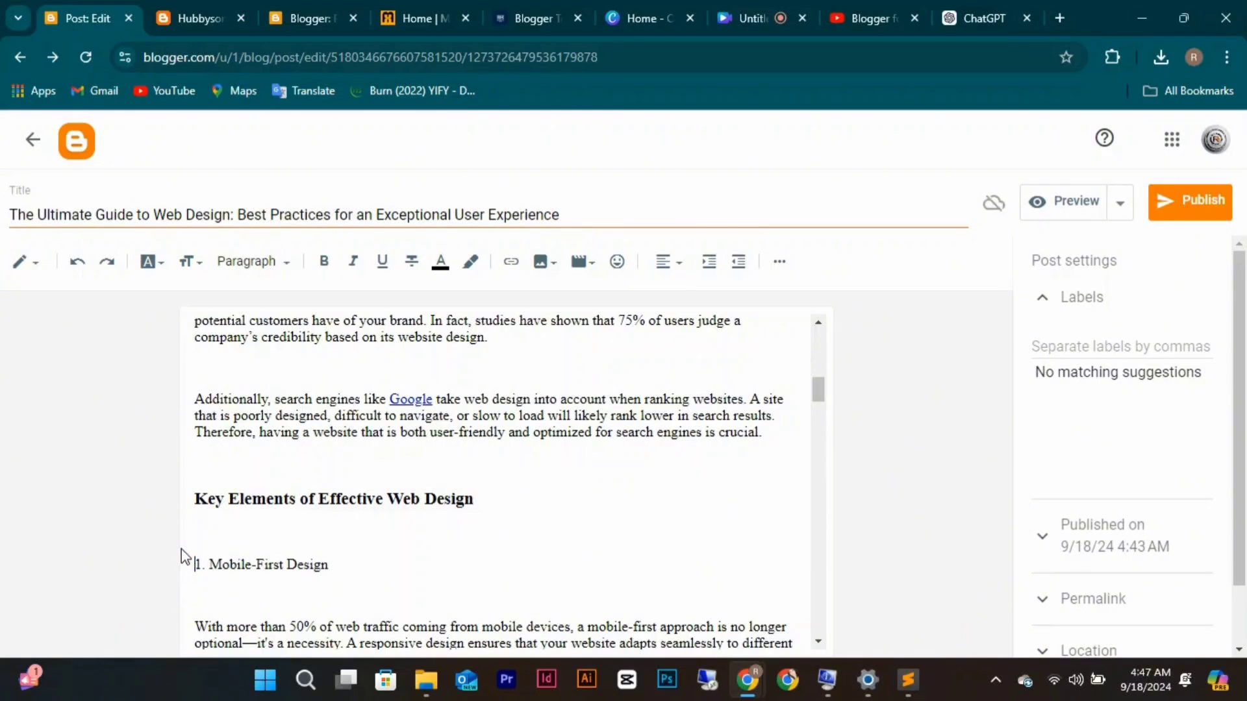
drag(344, 565, 150, 571)
click(325, 263)
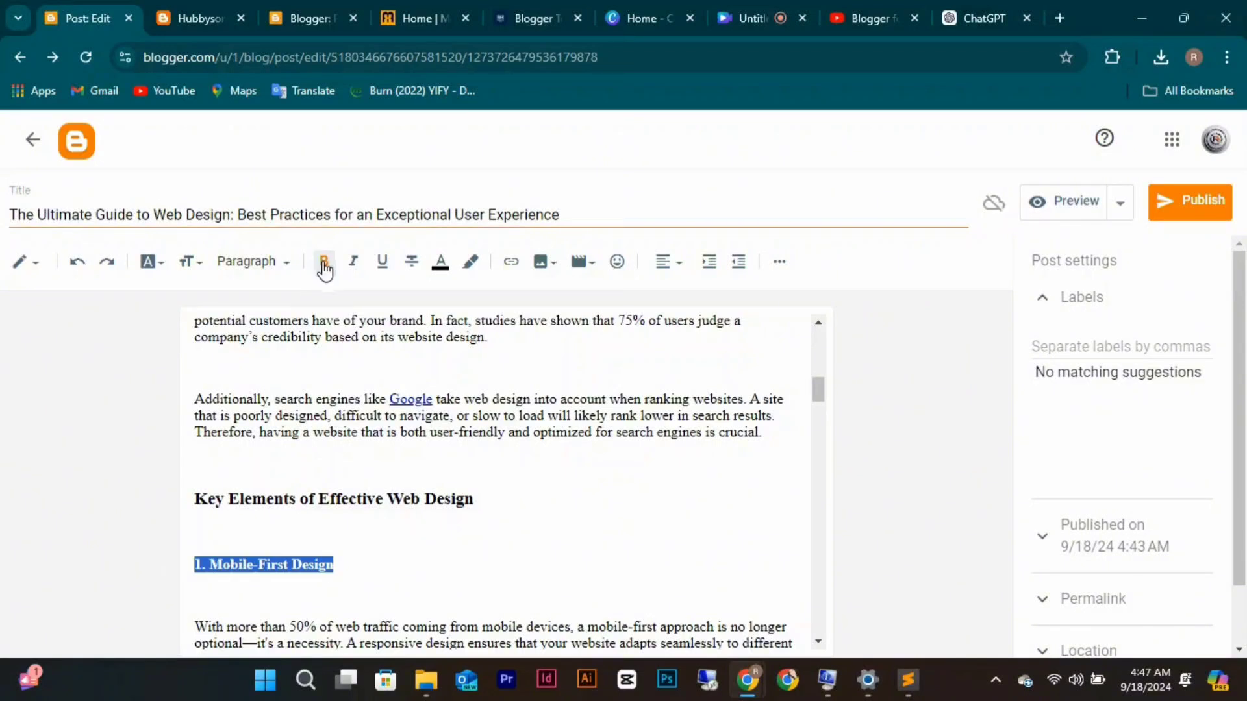
Delete the blank line between the first two paragraphs.
click(418, 348)
key(BackSpace)
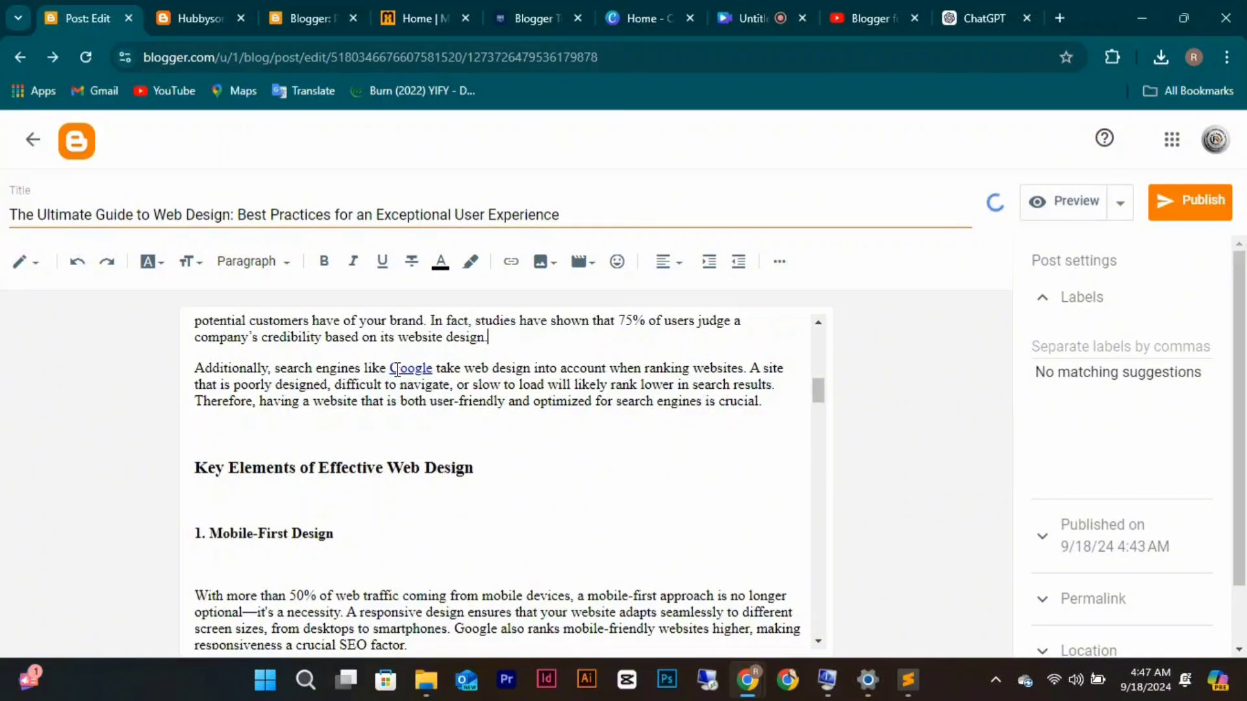
scroll(402, 369, up, 1)
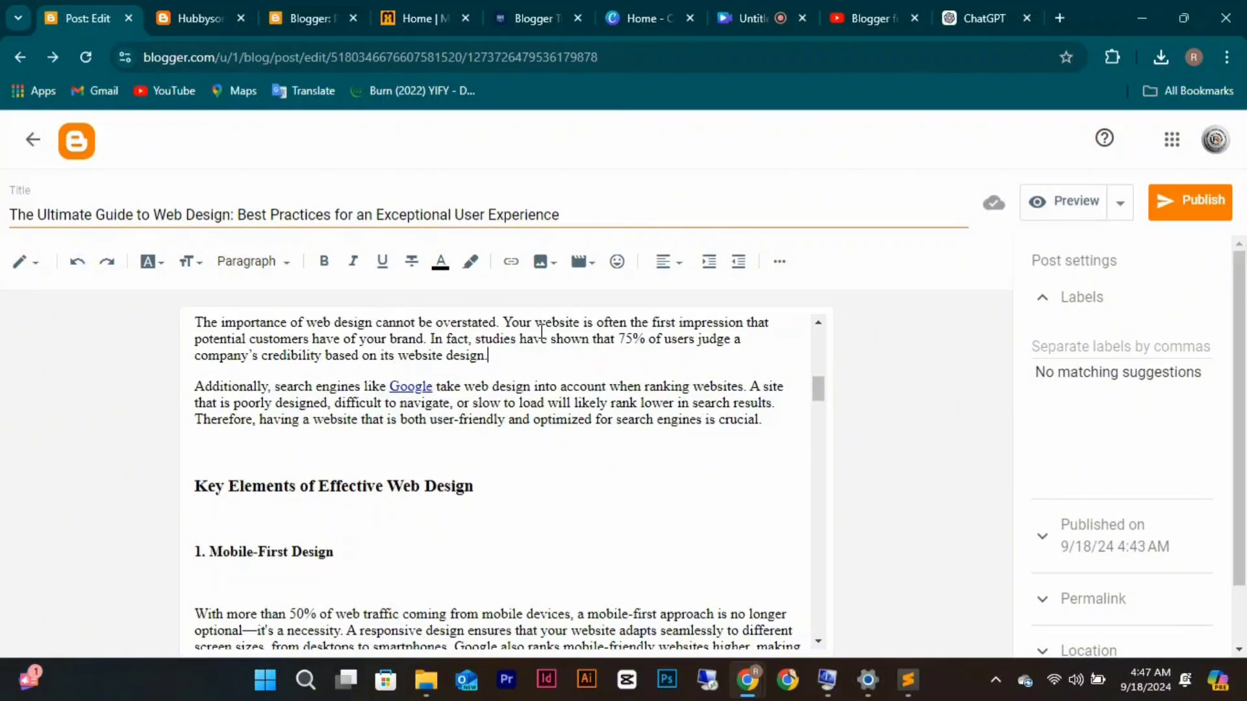
drag(538, 328, 584, 328)
click(526, 351)
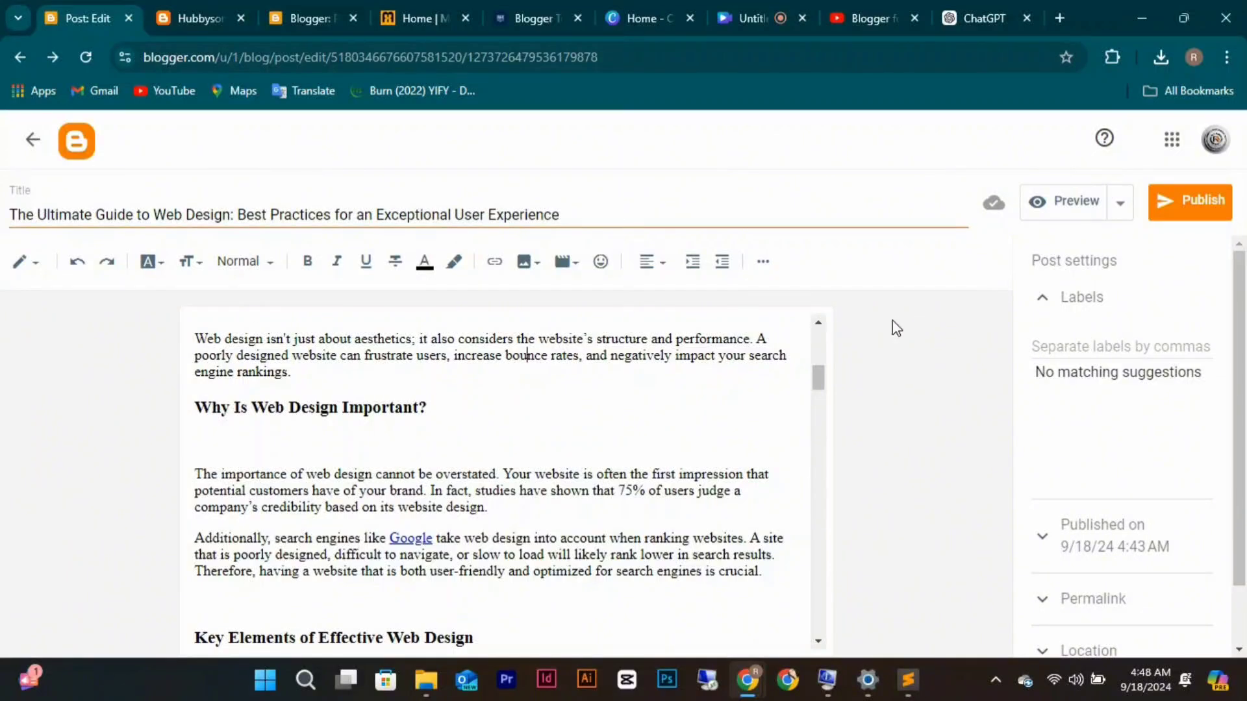
Erase the stray pasted title line from the empty line below the heading.
click(1055, 350)
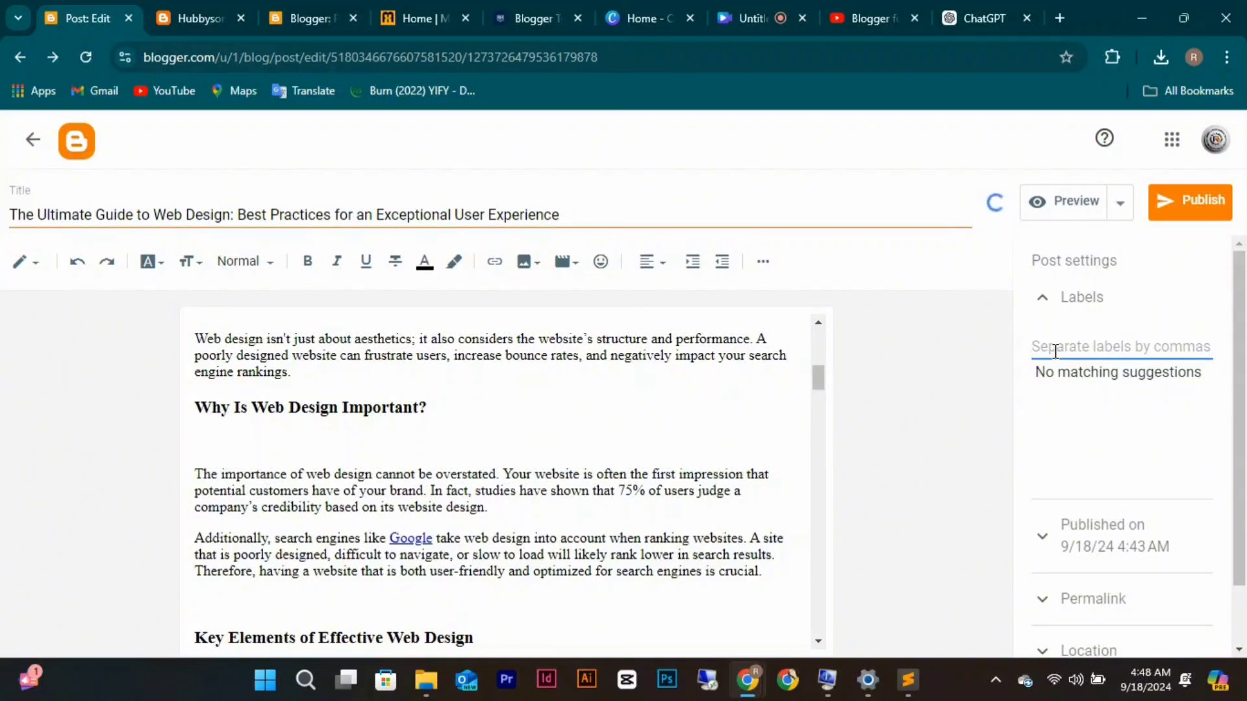
click(458, 431)
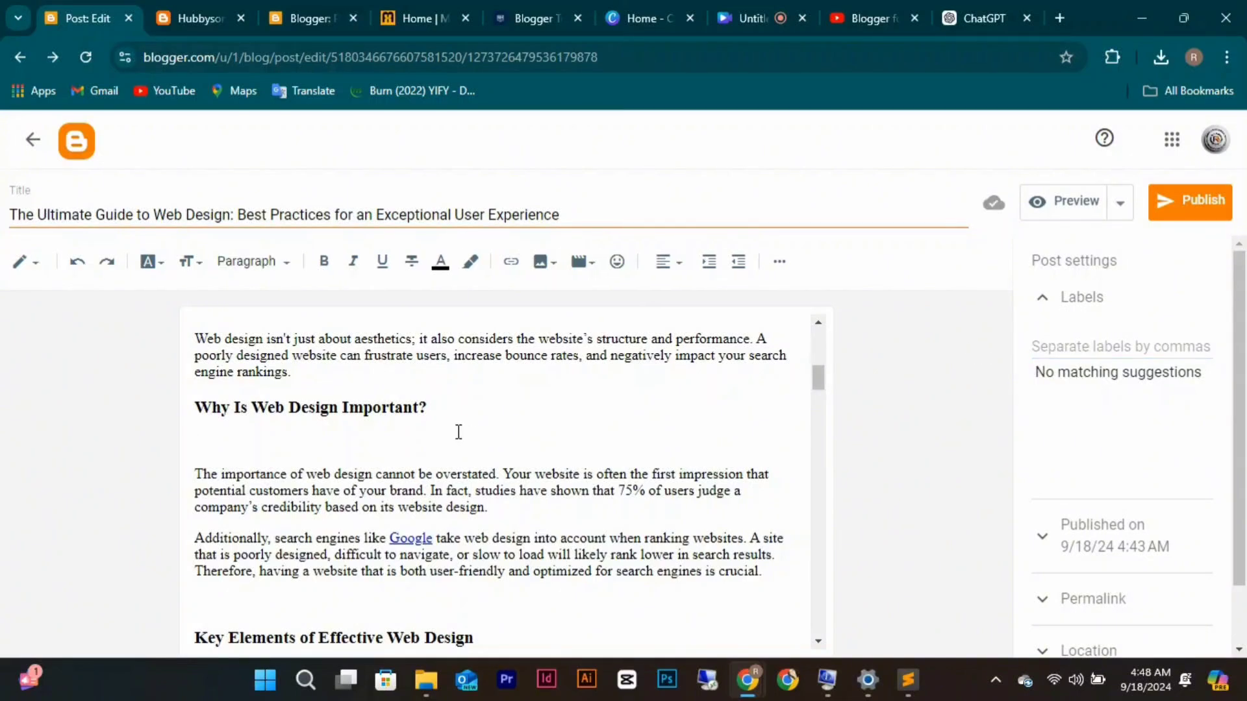
text(The Ultimate Guide to Web Design: Best Practices for an Exceptional User Experience**)
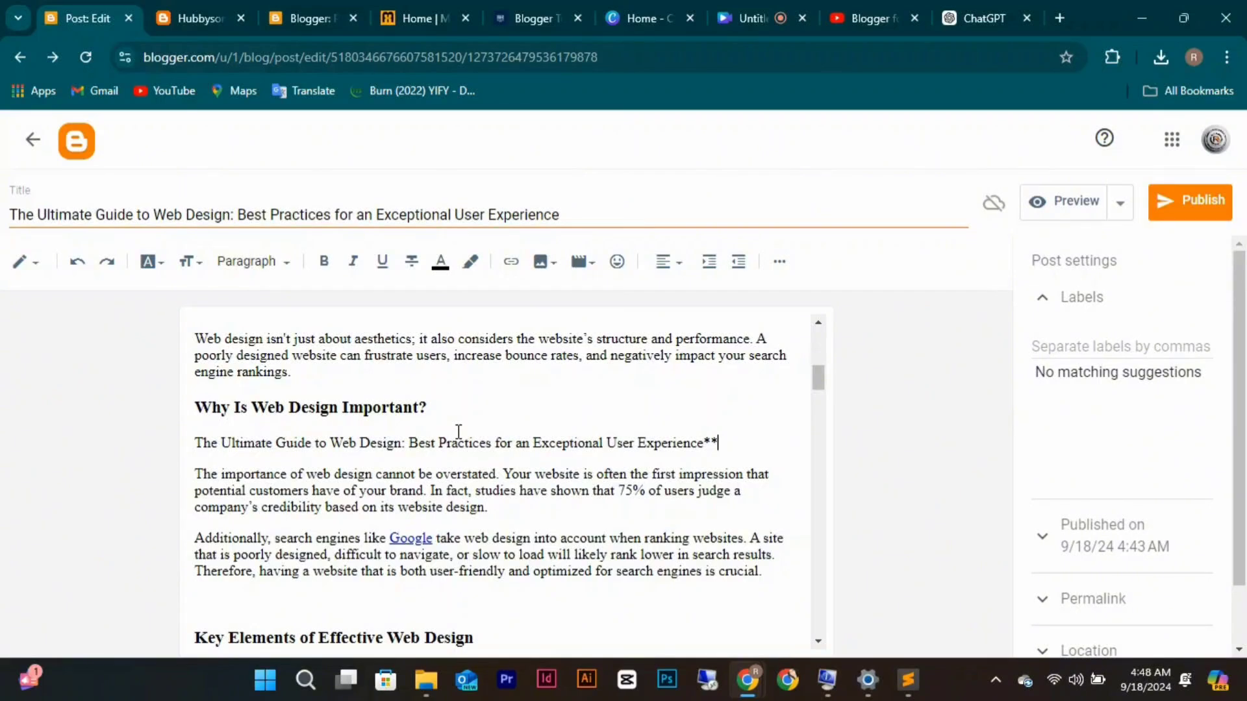
key(BackSpace)
key(BackSpace)
key(BackSpace)
key(BackSpace)
key(BackSpace)
key(BackSpace)
key(BackSpace)
key(BackSpace)
key(BackSpace)
key(BackSpace)
key(BackSpace)
key(BackSpace)
key(BackSpace)
key(BackSpace)
key(BackSpace)
key(BackSpace)
key(BackSpace)
key(BackSpace)
key(BackSpace)
key(BackSpace)
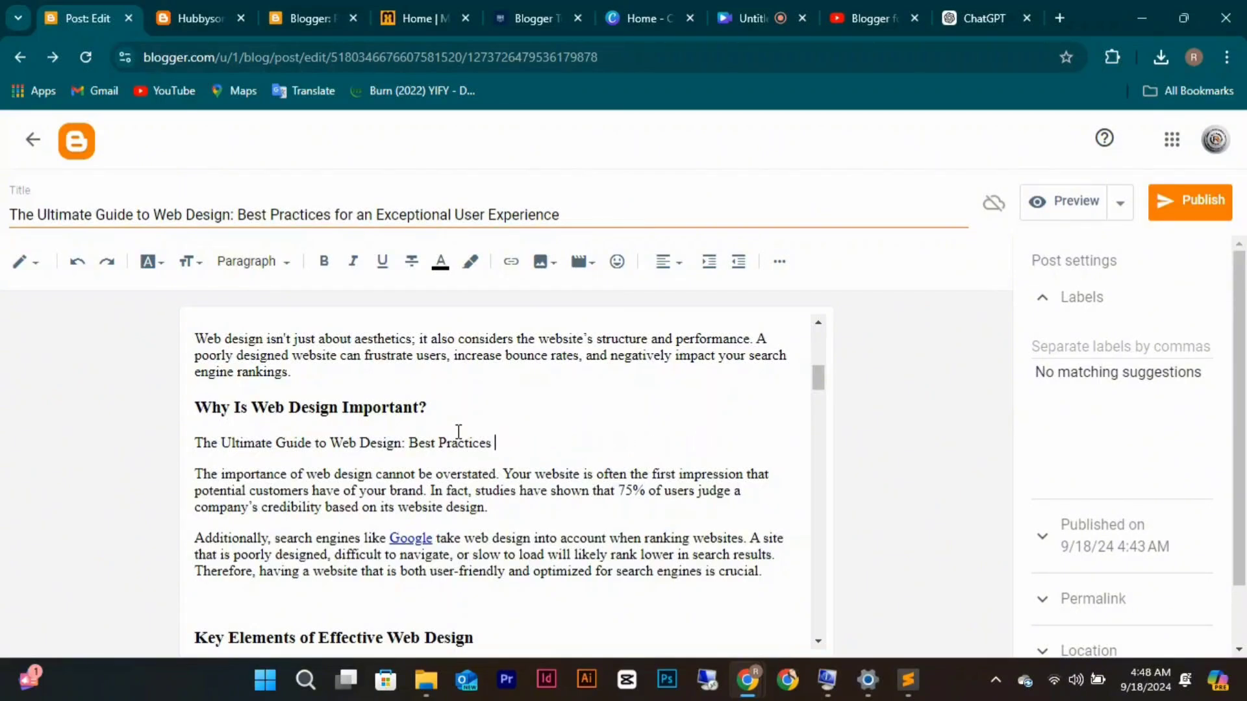
key(BackSpace)
key(BackSpace)
key(BackSpace)
key(BackSpace)
key(BackSpace)
key(BackSpace)
key(BackSpace)
key(BackSpace)
key(BackSpace)
key(BackSpace)
key(BackSpace)
key(BackSpace)
key(BackSpace)
key(BackSpace)
key(BackSpace)
key(BackSpace)
key(BackSpace)
key(BackSpace)
key(BackSpace)
key(BackSpace)
key(BackSpace)
key(BackSpace)
key(BackSpace)
key(BackSpace)
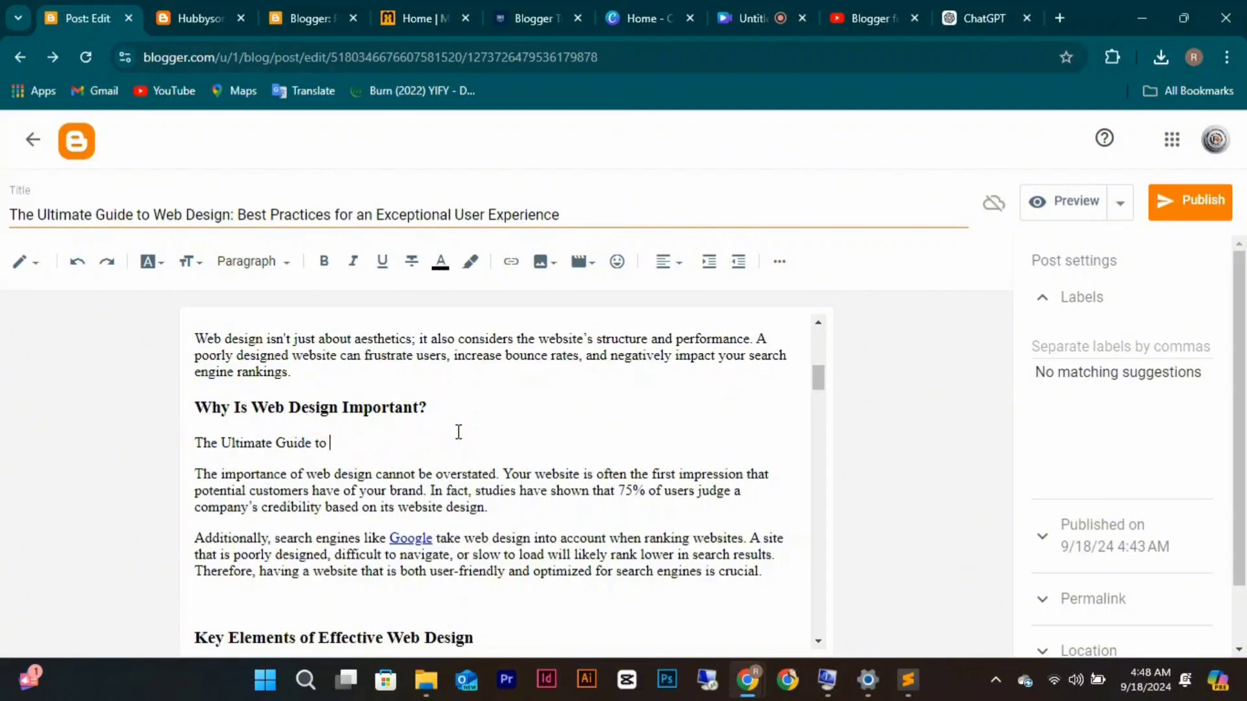
key(BackSpace)
key(BackSpace)
key(BackSpace)
key(BackSpace)
key(BackSpace)
key(BackSpace)
key(BackSpace)
key(BackSpace)
key(BackSpace)
key(BackSpace)
key(BackSpace)
key(BackSpace)
key(BackSpace)
key(BackSpace)
key(BackSpace)
key(BackSpace)
key(BackSpace)
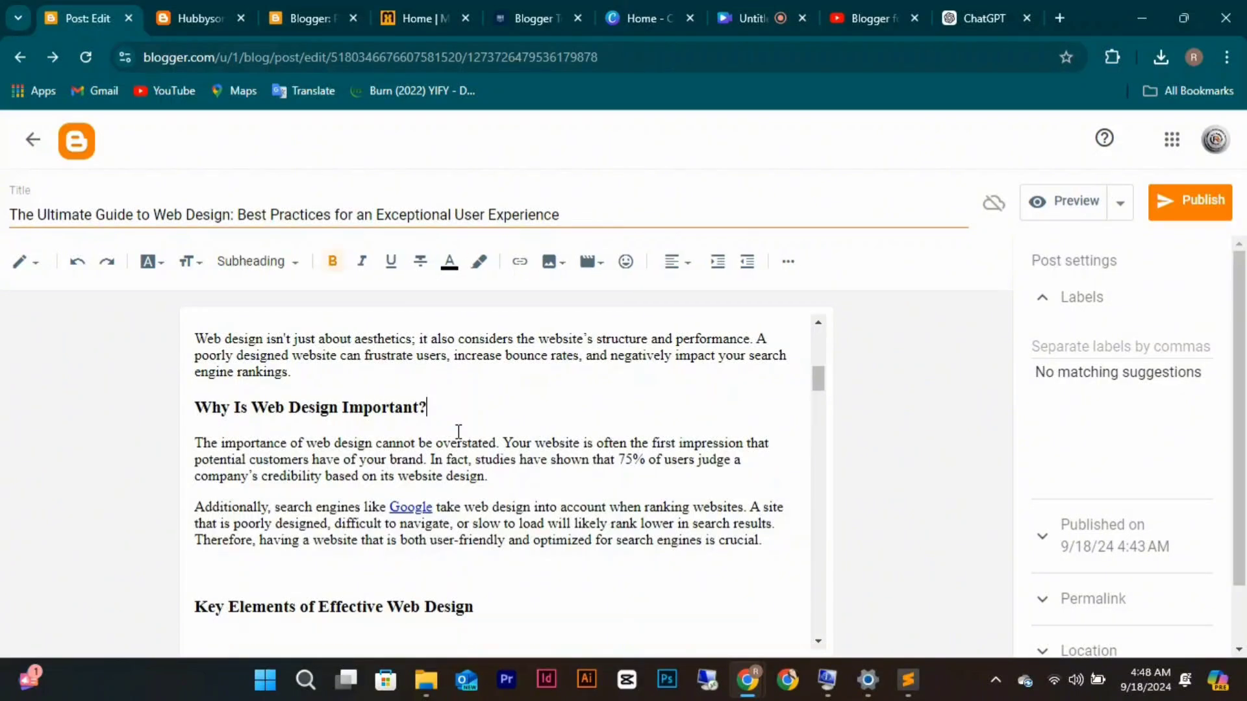
Check the clipboard history and the ChatGPT reply for label wording, then return to Blogger.
click(1076, 346)
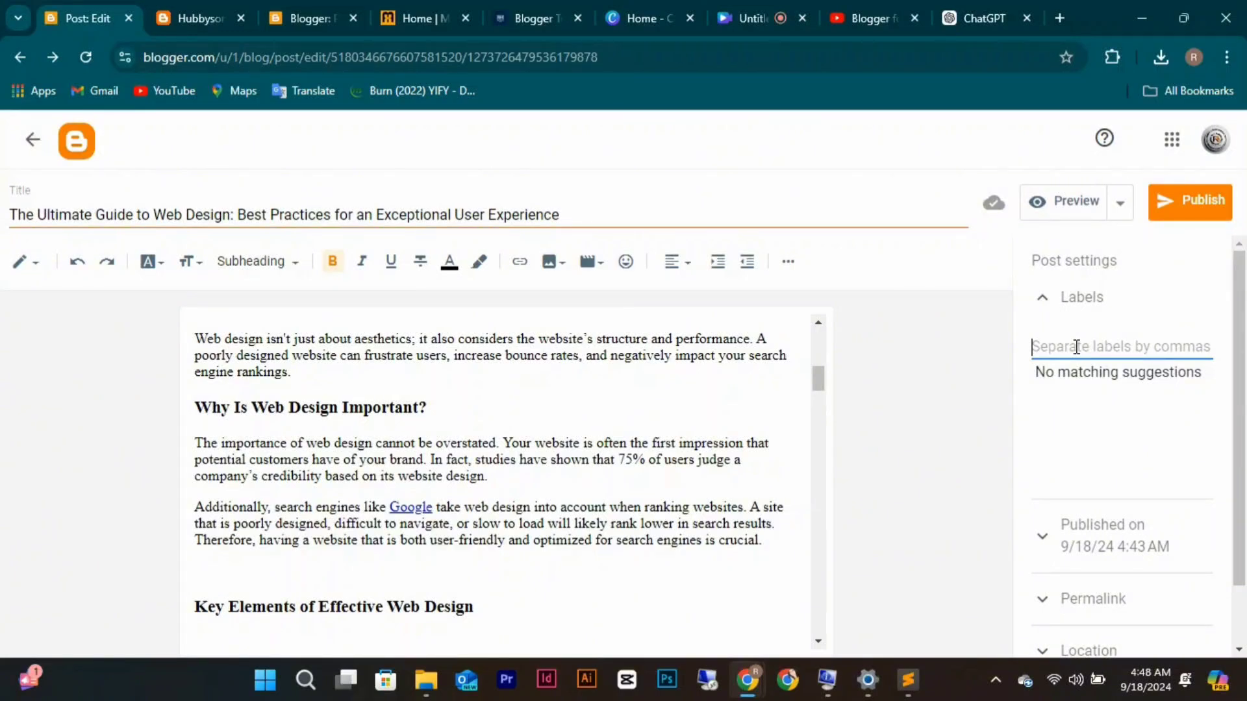
key(super+v)
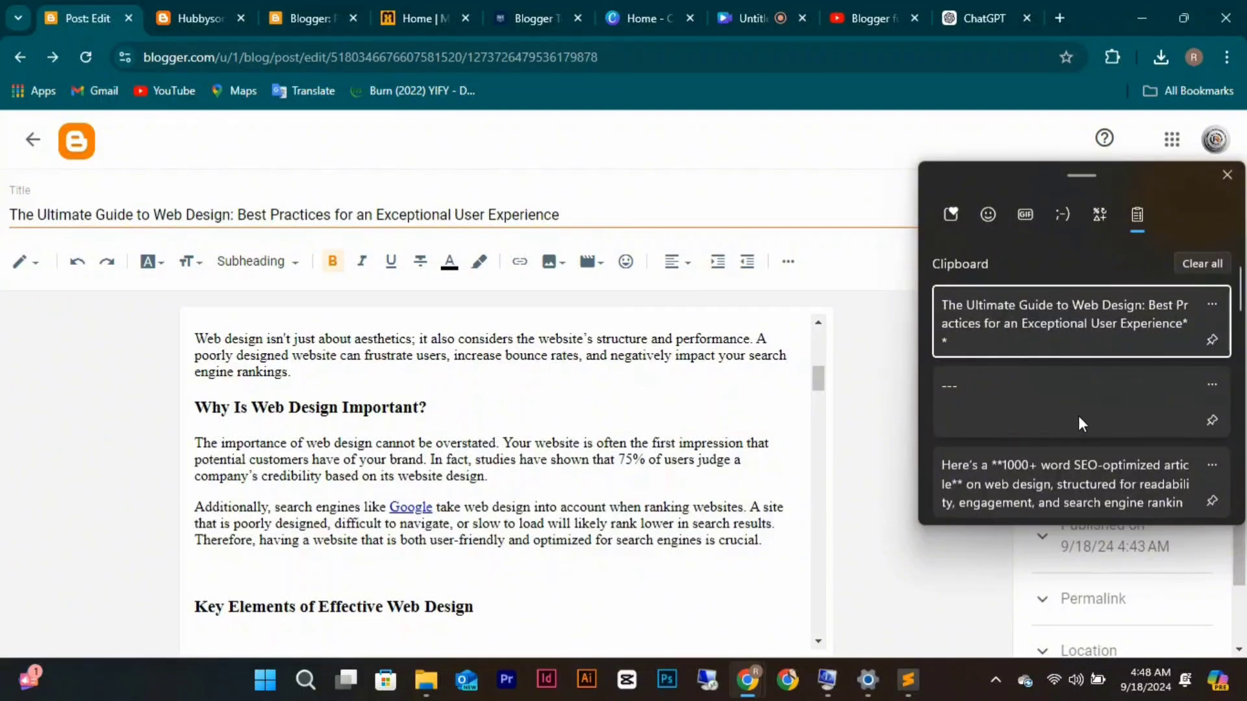
scroll(1078, 417, down, 2)
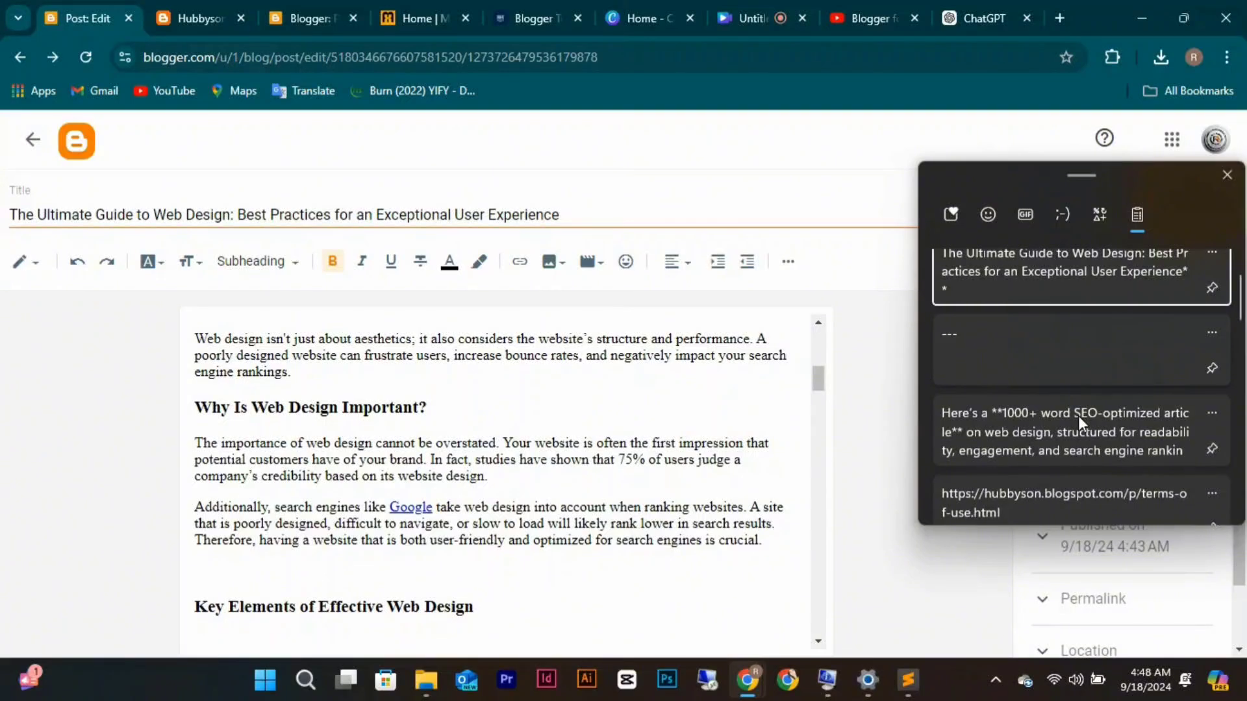
scroll(1078, 415, up, 1)
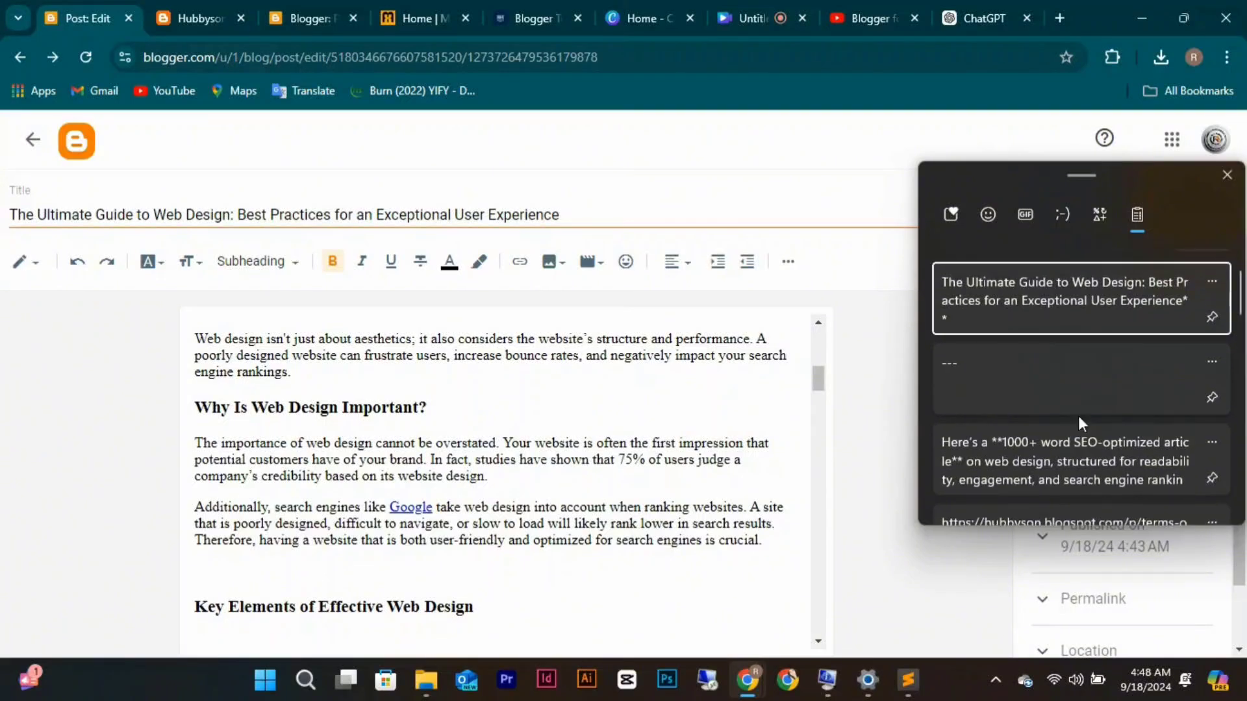
click(1235, 170)
click(953, 18)
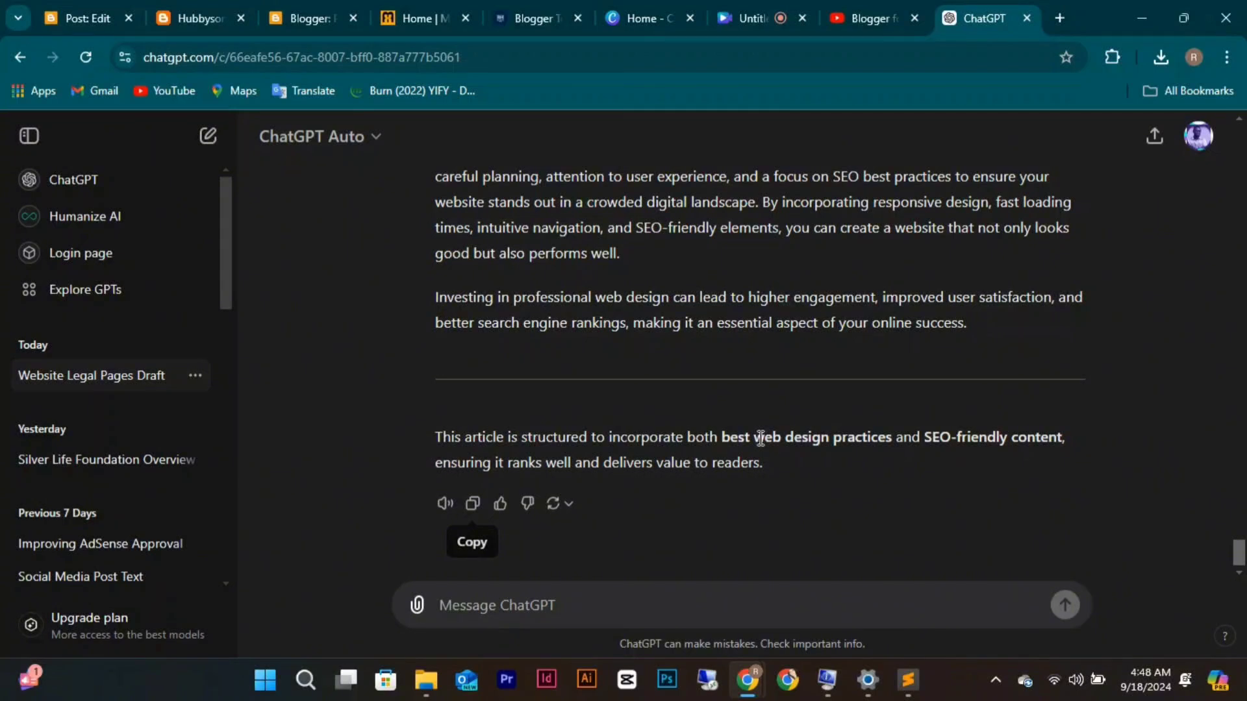
drag(755, 438, 841, 439)
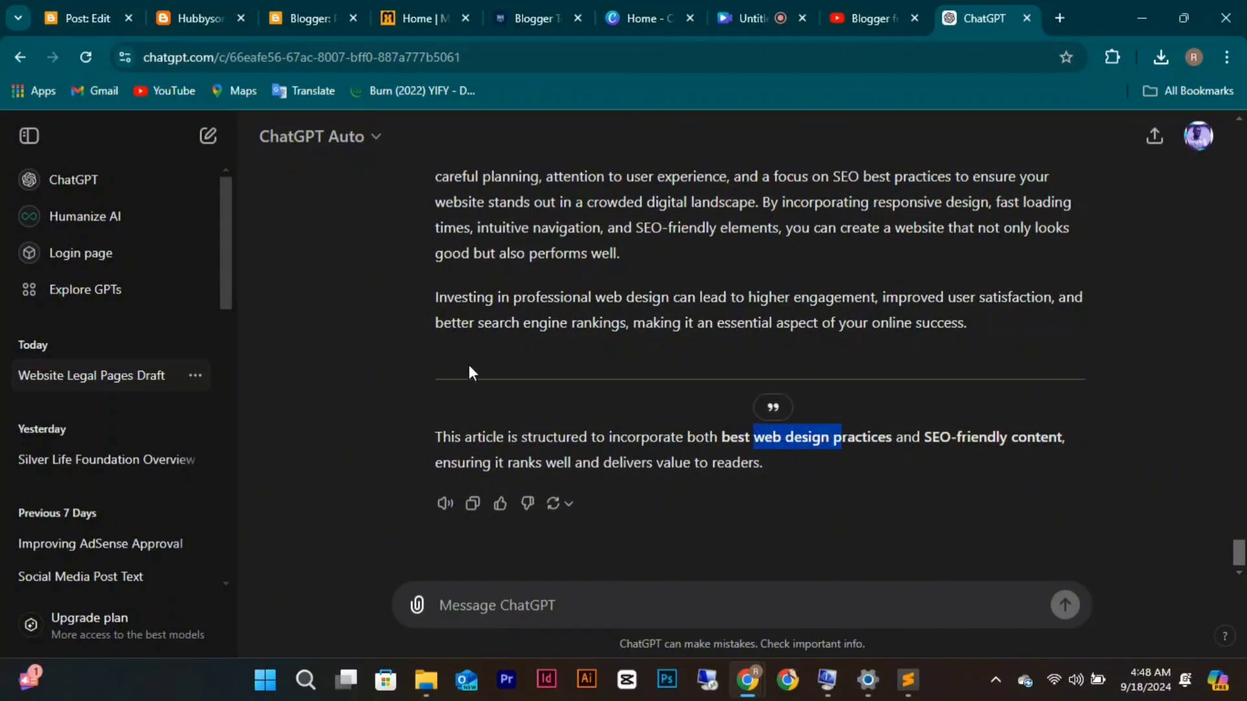
click(81, 24)
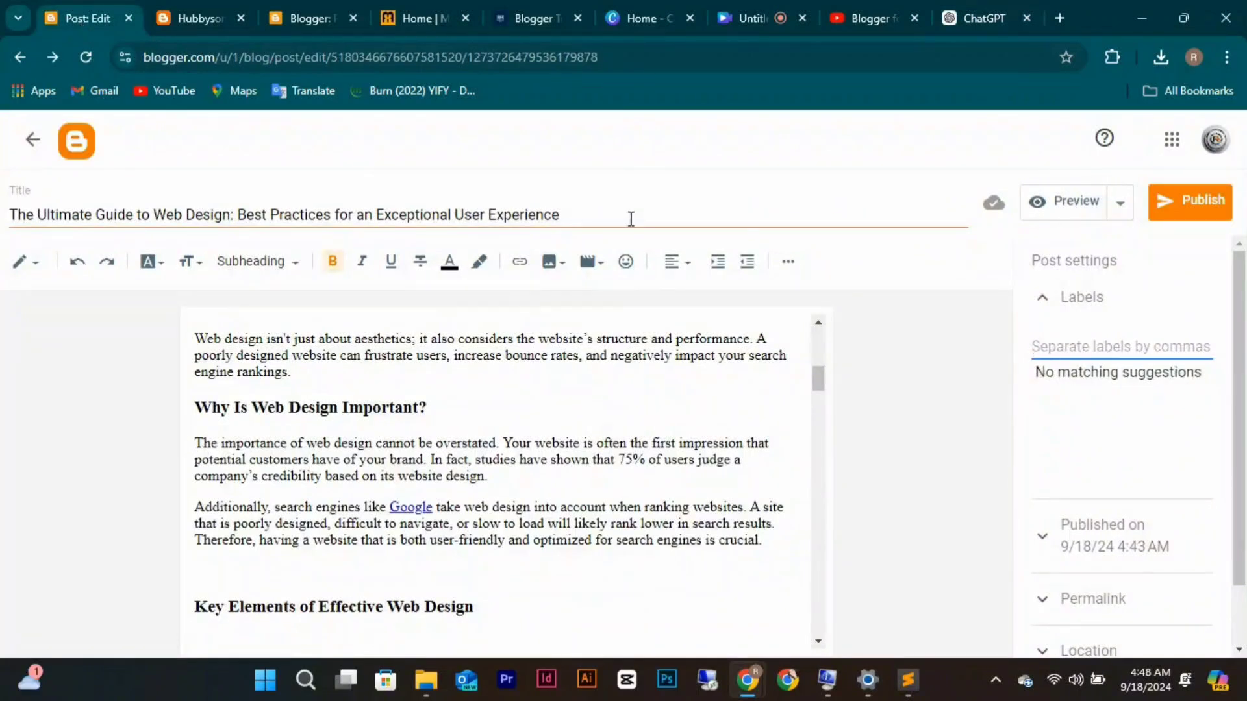
Enter the labels 'Web Design Tips' and 'Best Practices of web design' in the Labels field.
click(1051, 347)
text(Web)
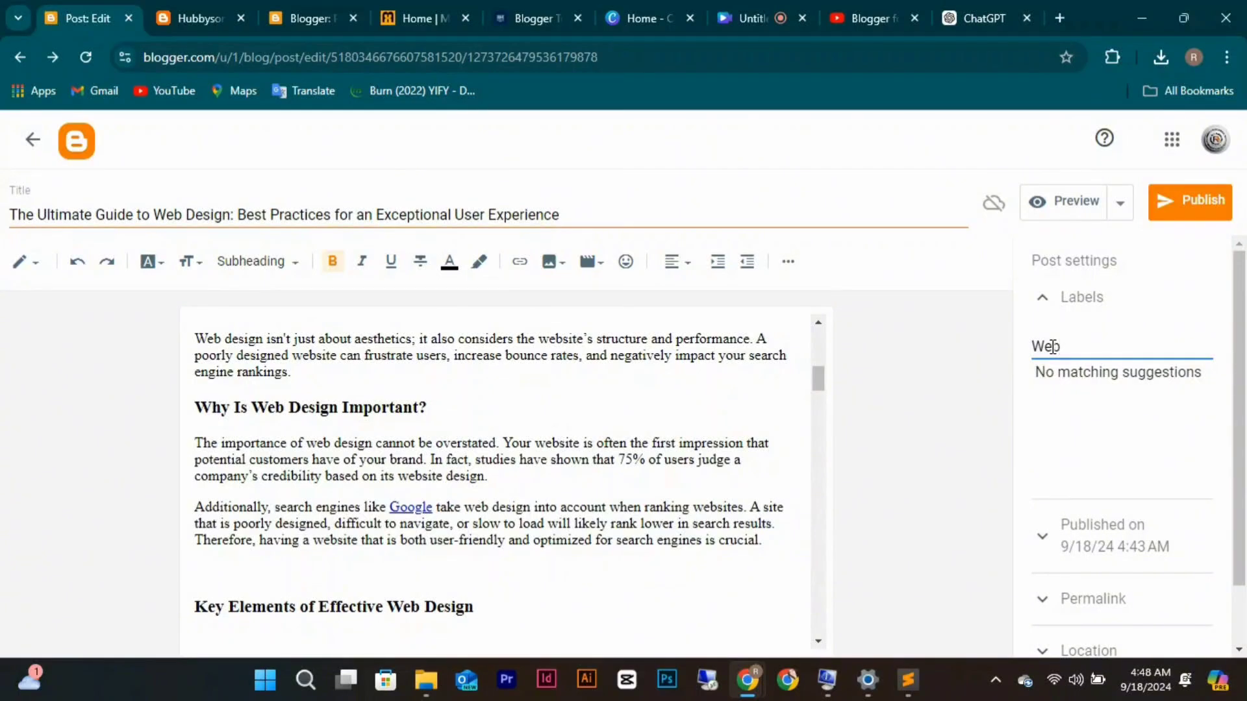
text( Design Tips,)
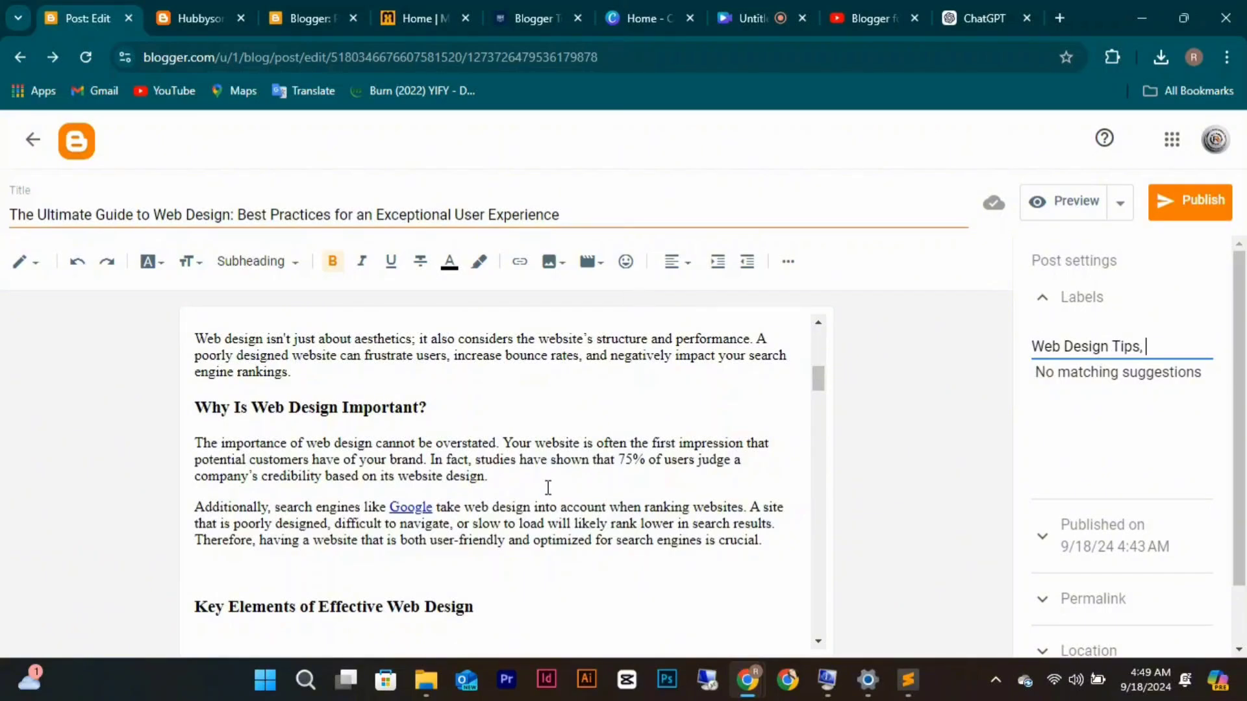
scroll(547, 487, up, 1)
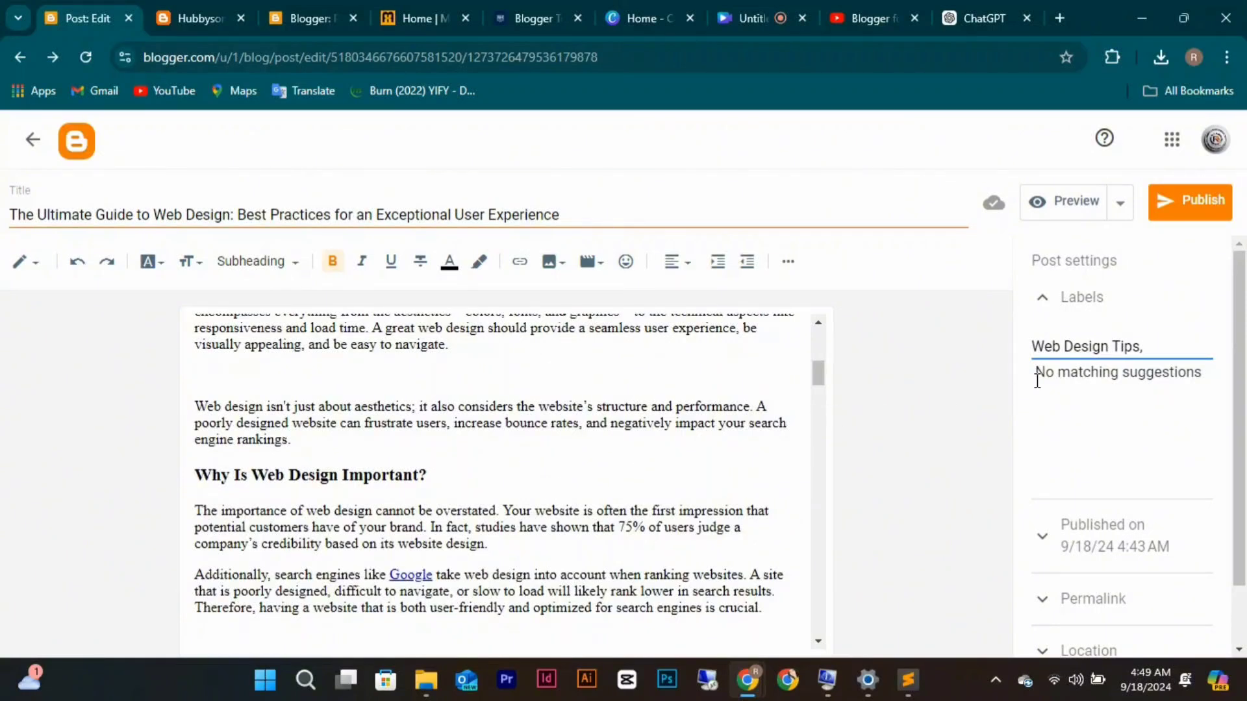
text(Best Prac)
text(t)
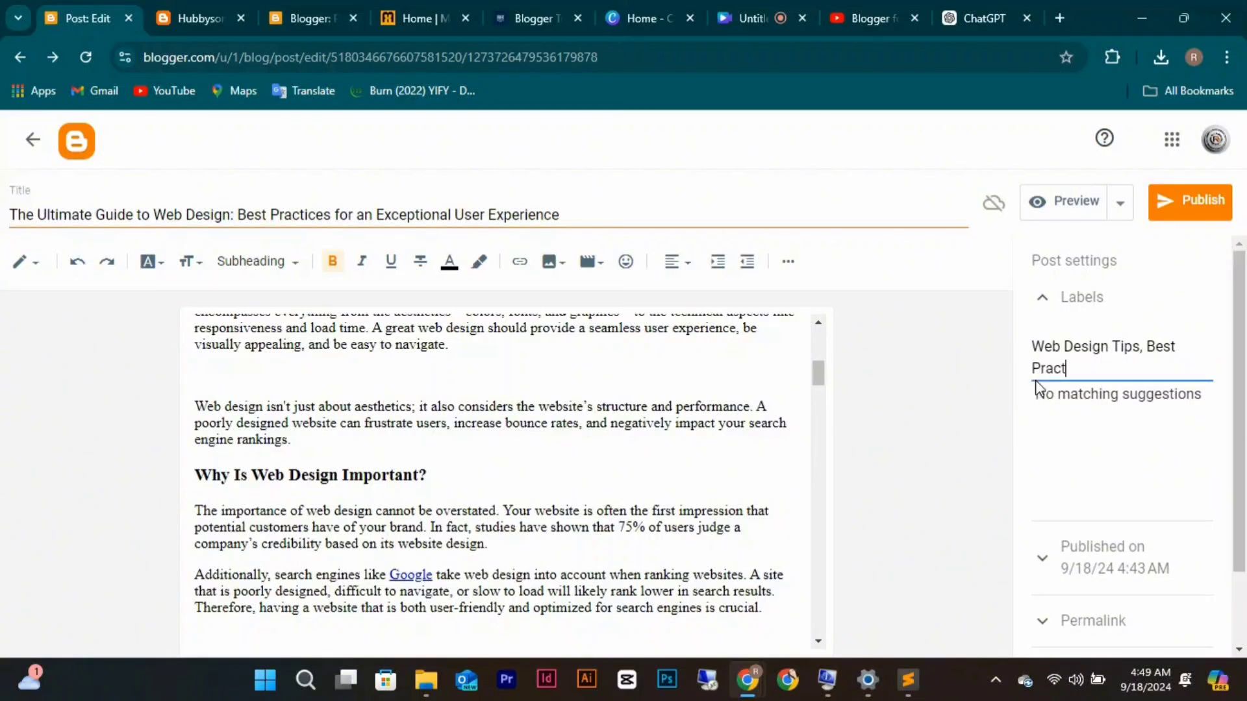
text(ices of web des)
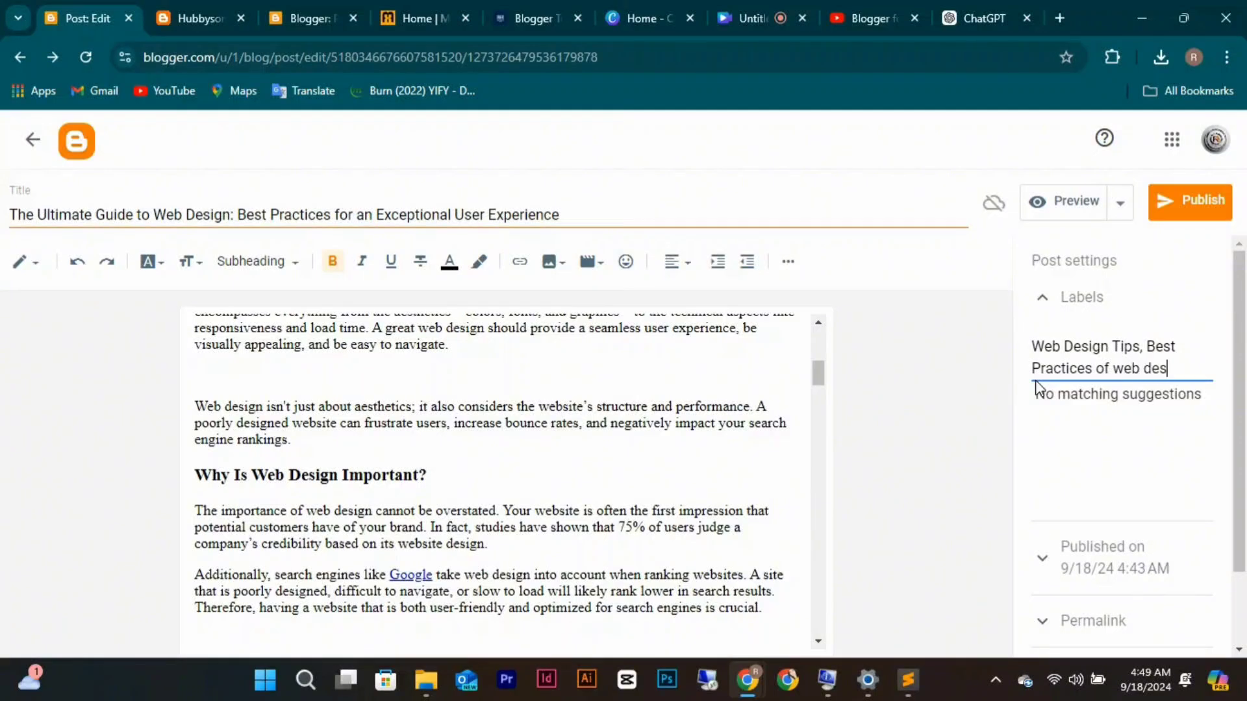
text(ign)
Expand the Published on, Permalink and Location settings to review them without changes.
click(1042, 567)
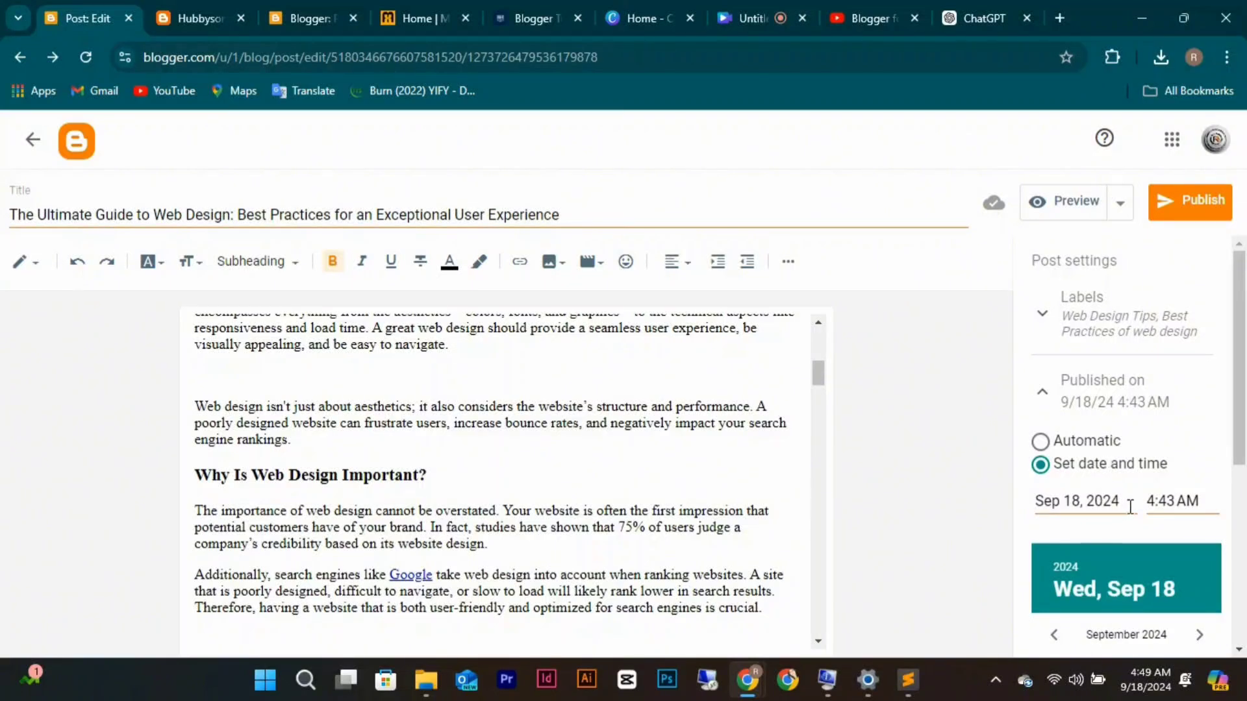
scroll(1153, 505, down, 2)
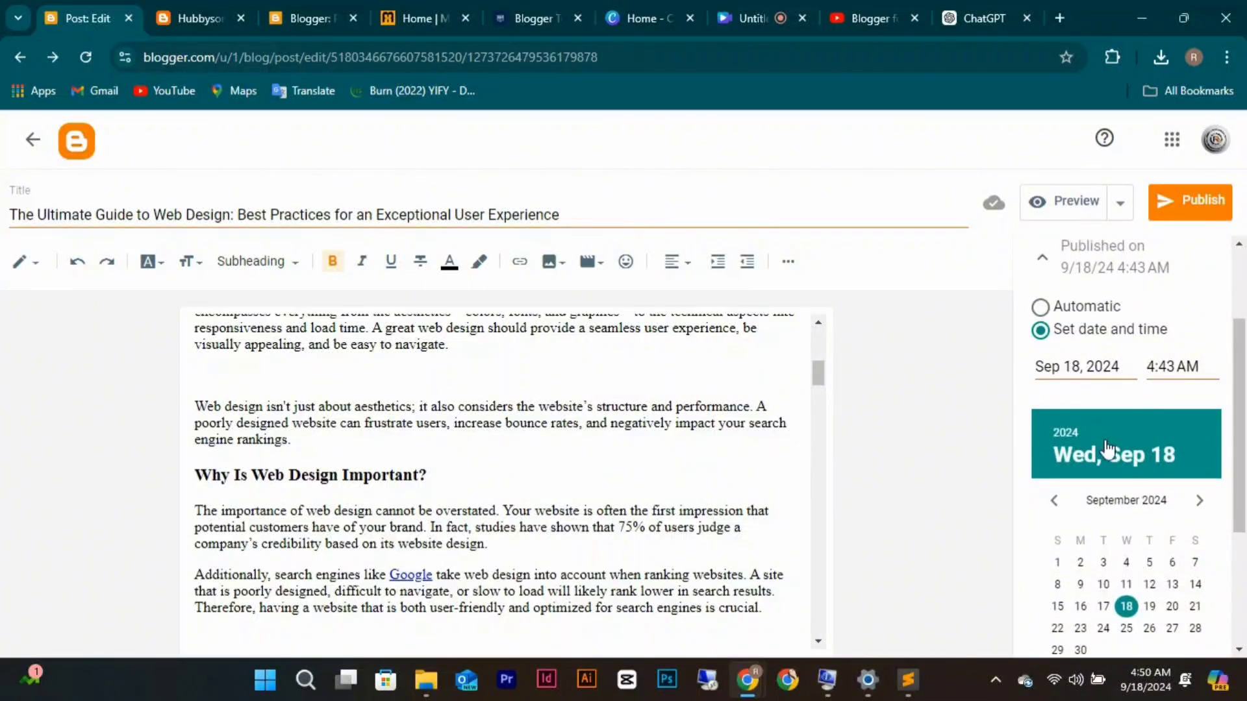
scroll(1108, 448, down, 3)
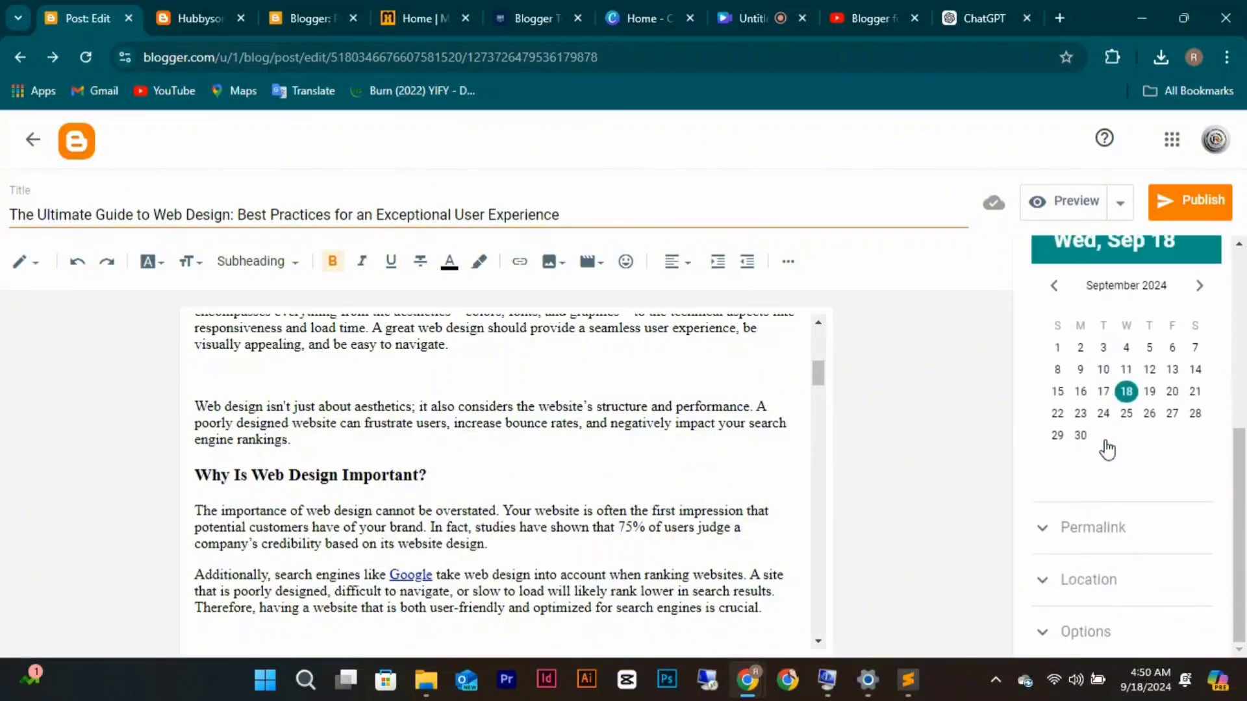
click(1044, 531)
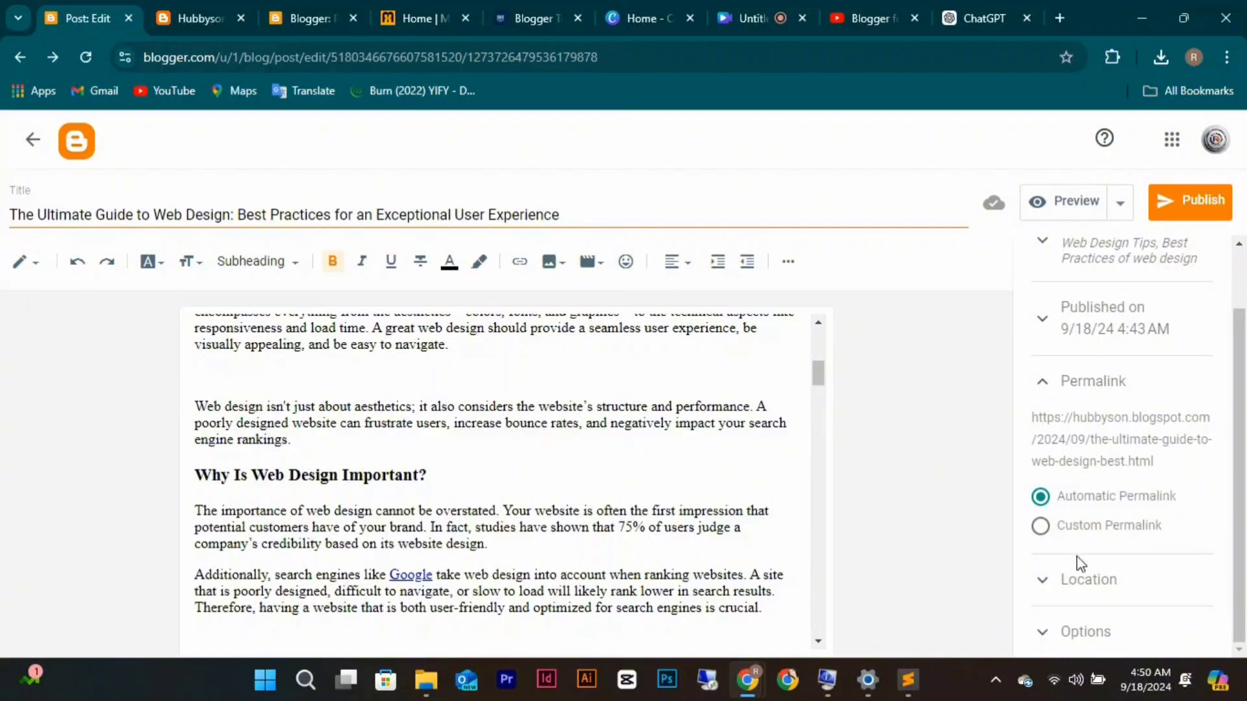
click(1052, 644)
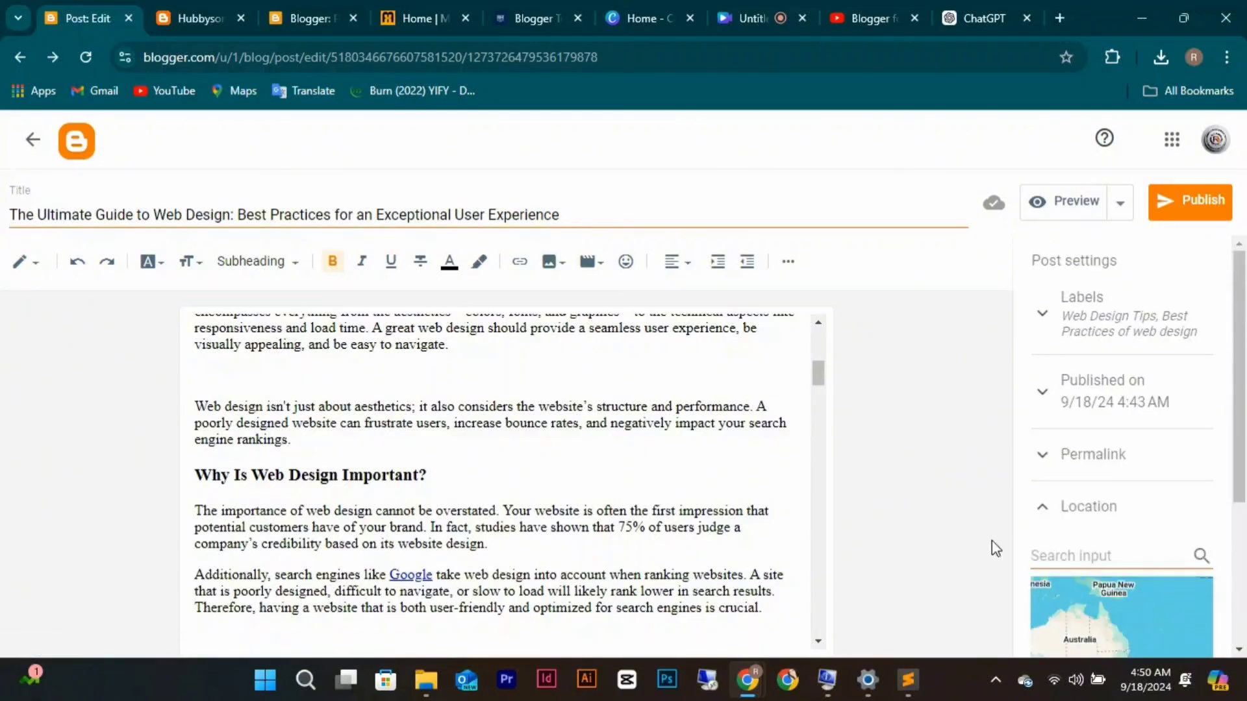
scroll(1023, 532, down, 2)
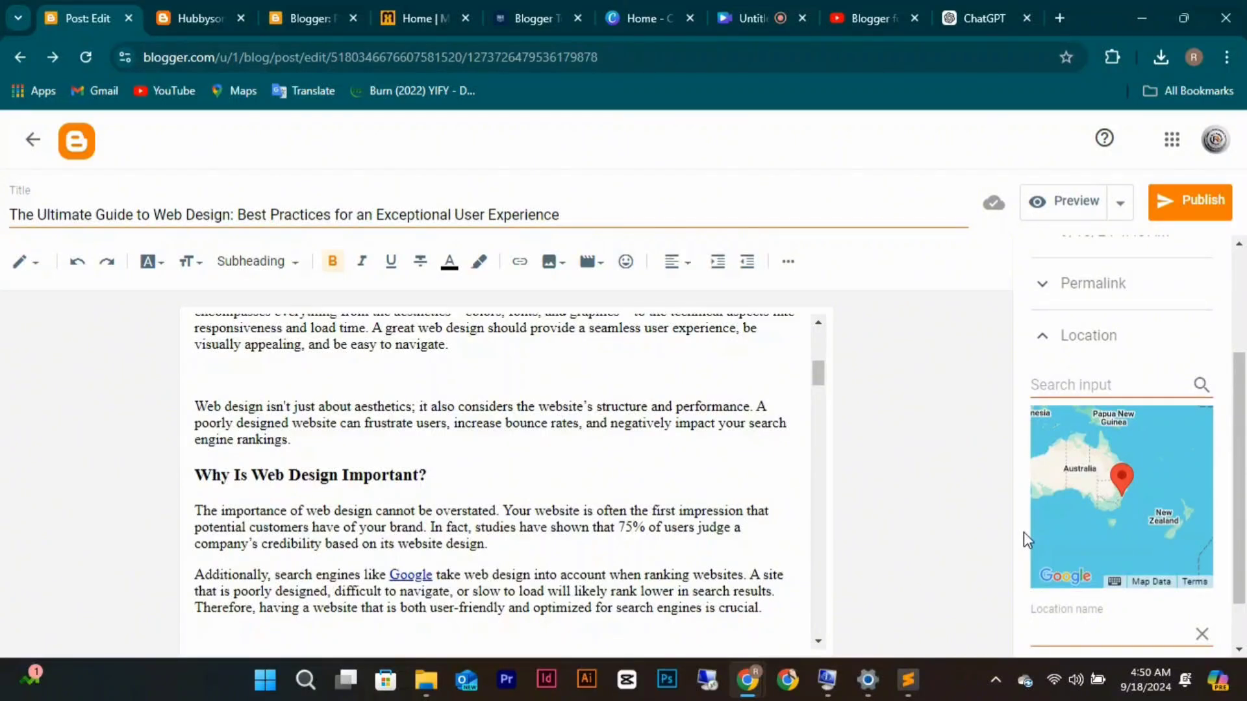
scroll(1042, 539, down, 2)
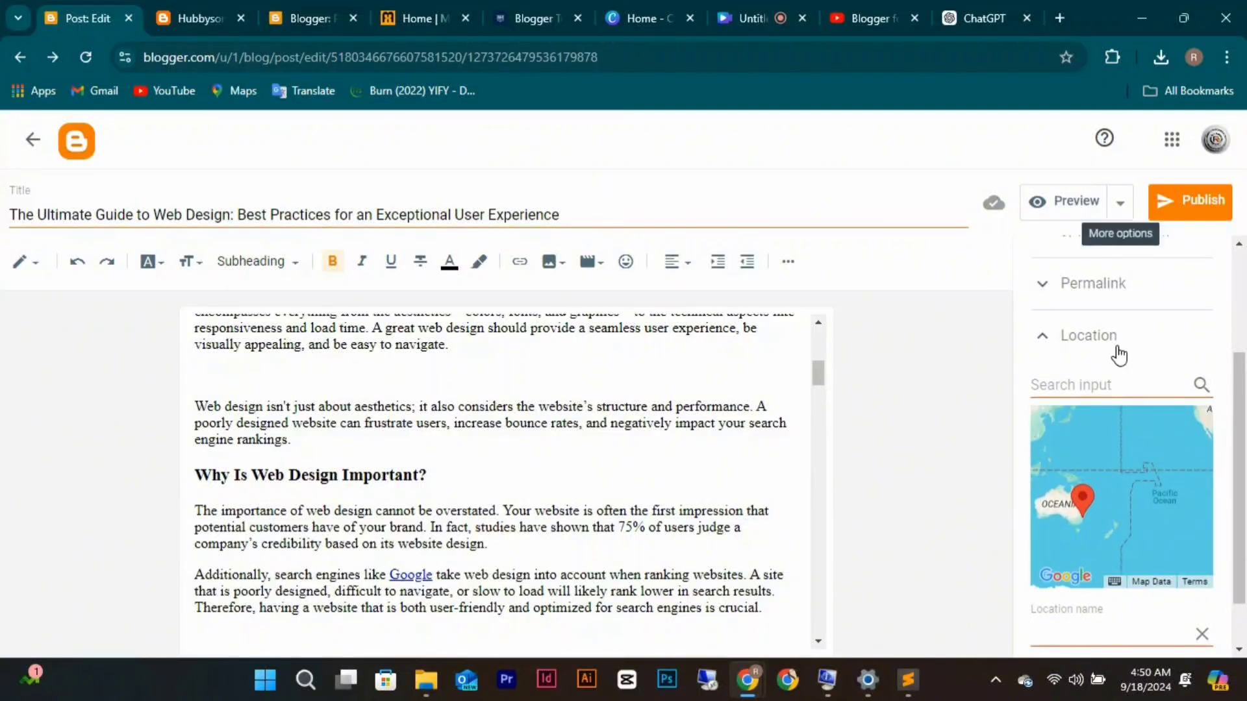
scroll(1119, 354, up, 2)
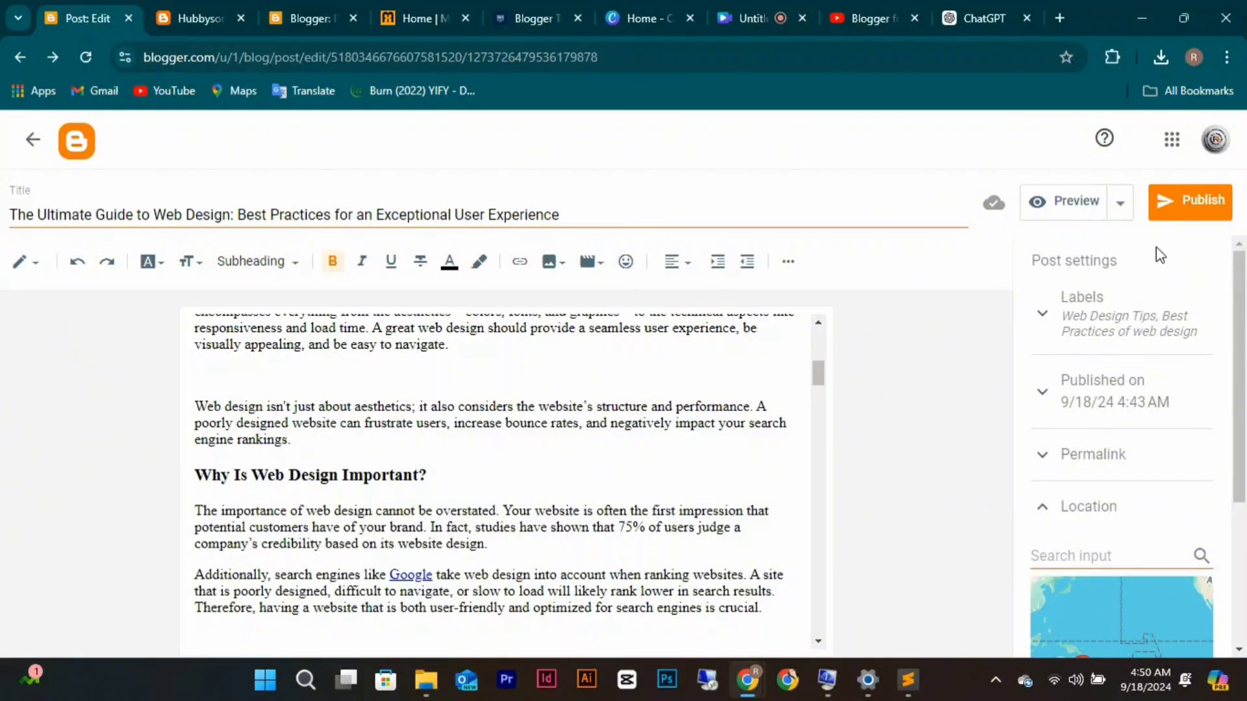
Publish 'The Ultimate Guide to Web Design' and confirm the publish prompt.
click(1193, 206)
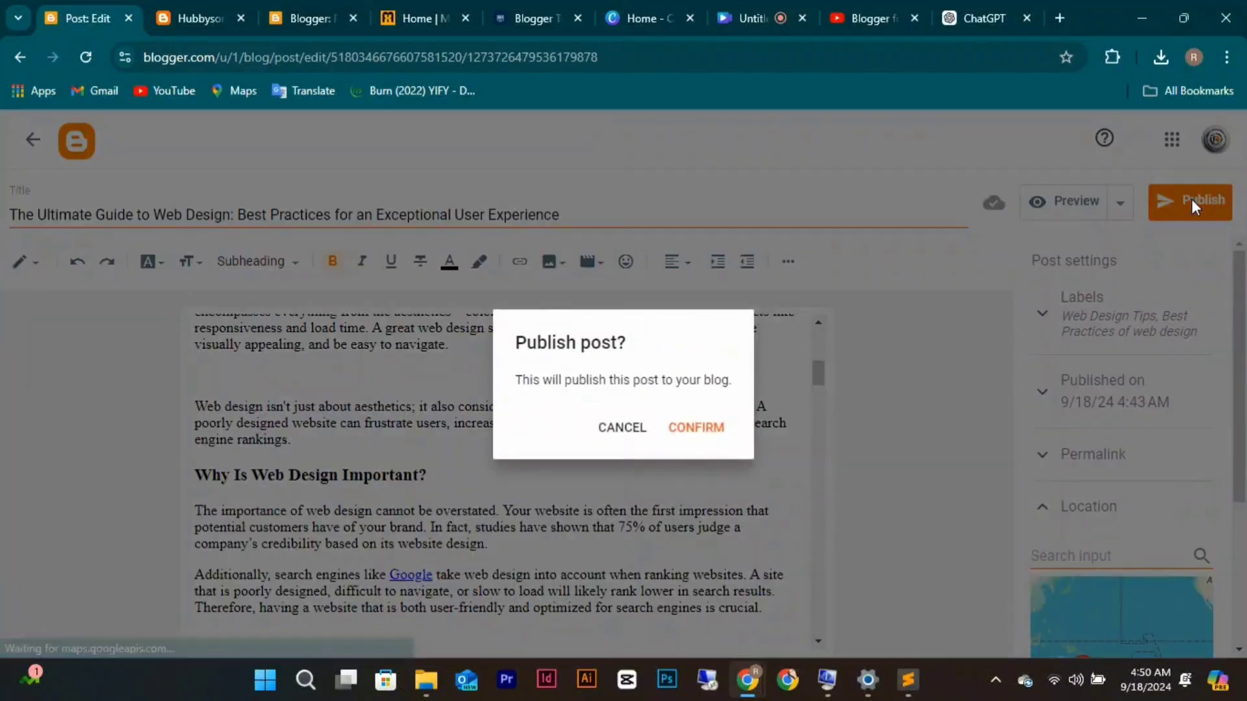
click(708, 429)
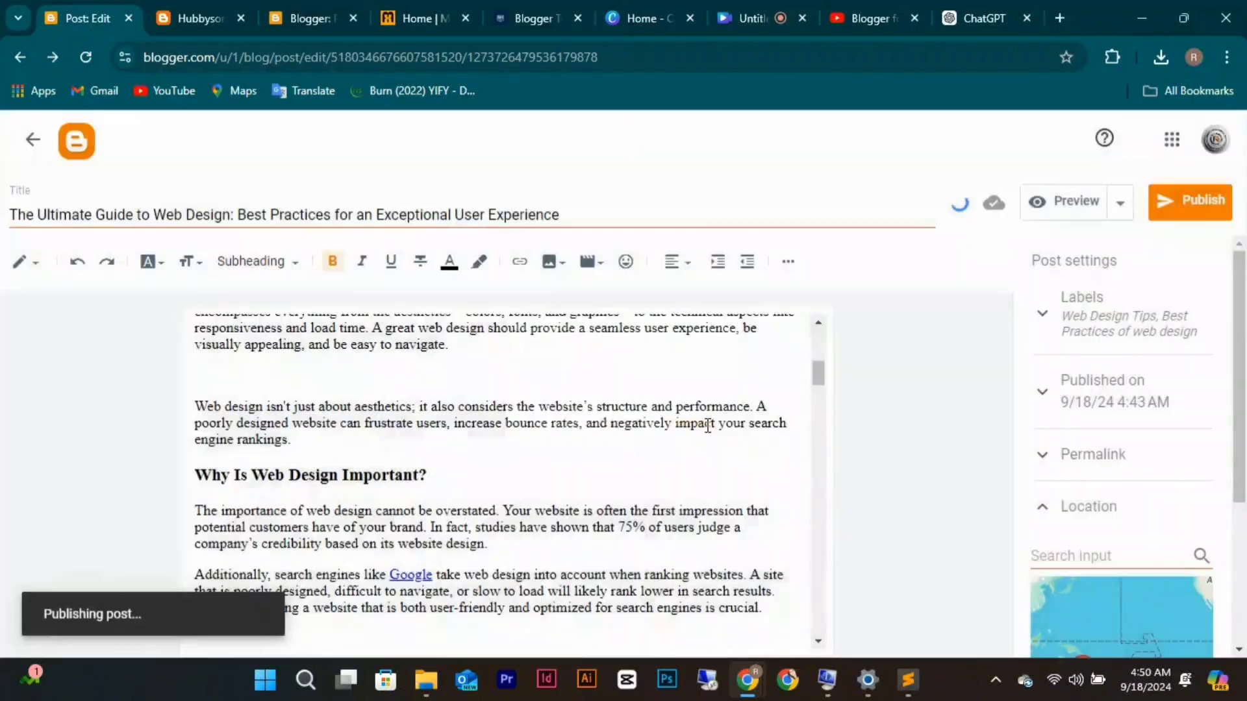
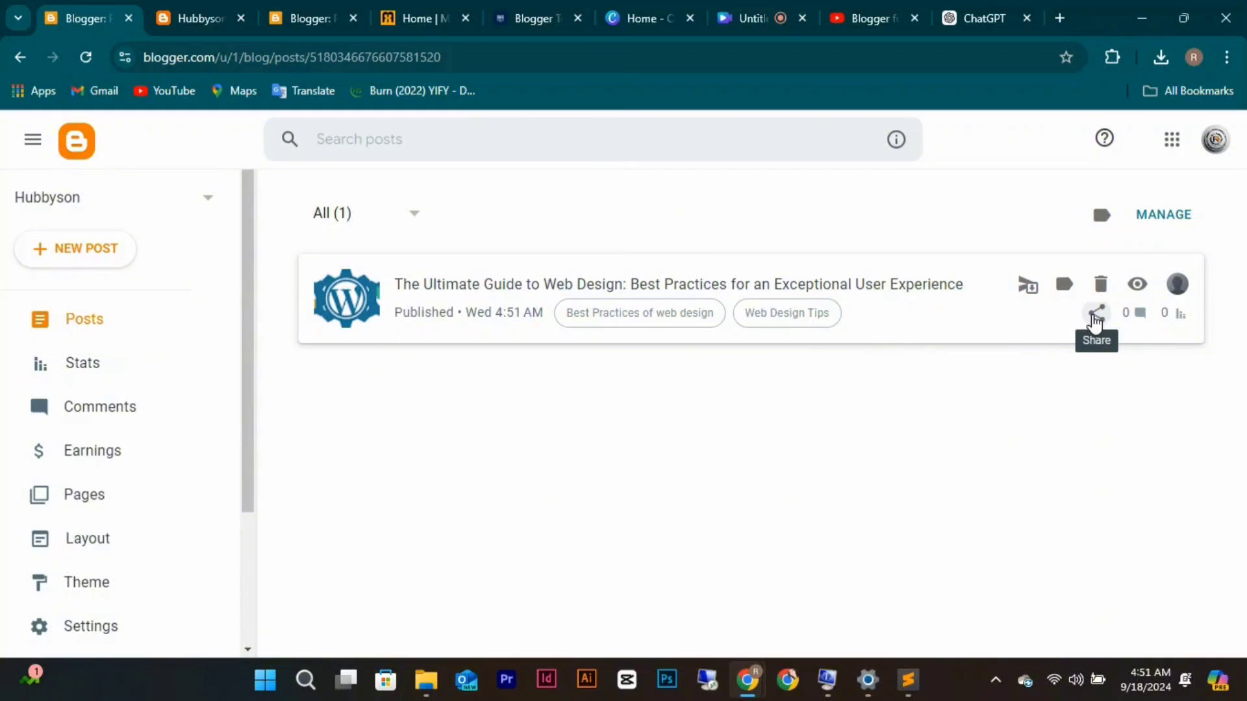
Reload the live hubbyson.blogspot.com blog and open 'The Ultimate Guide to Web Design' post.
click(200, 14)
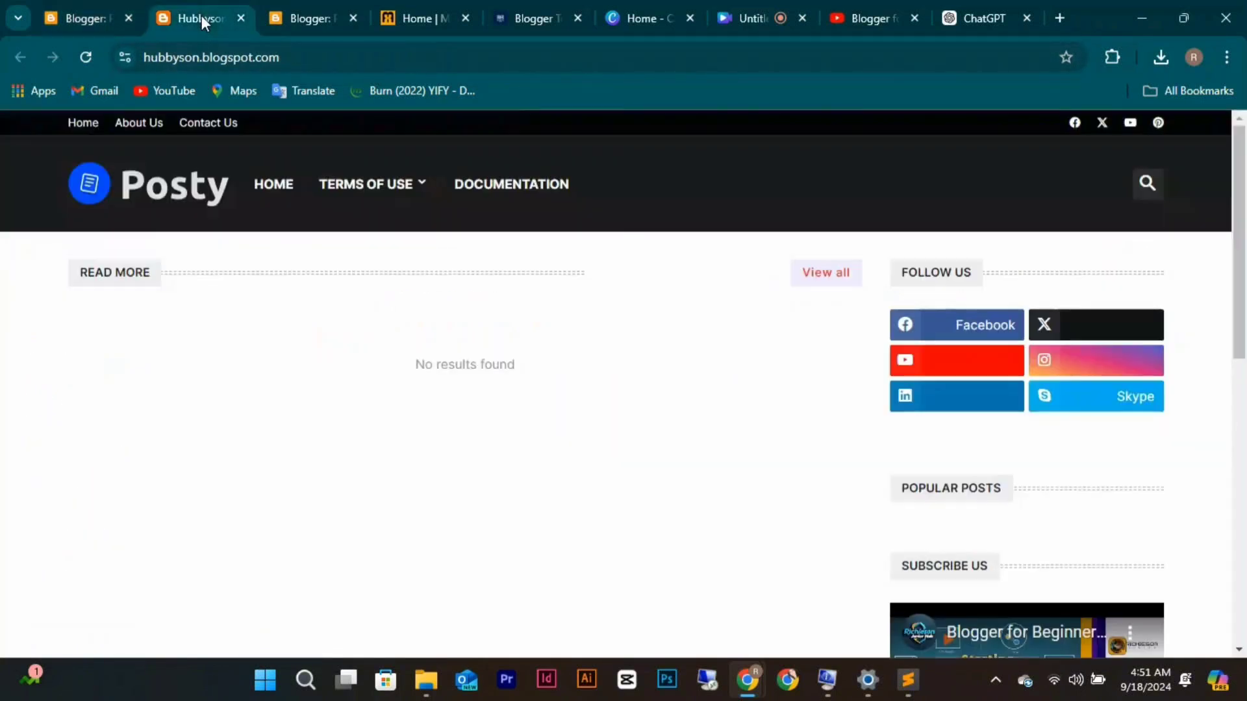
click(82, 62)
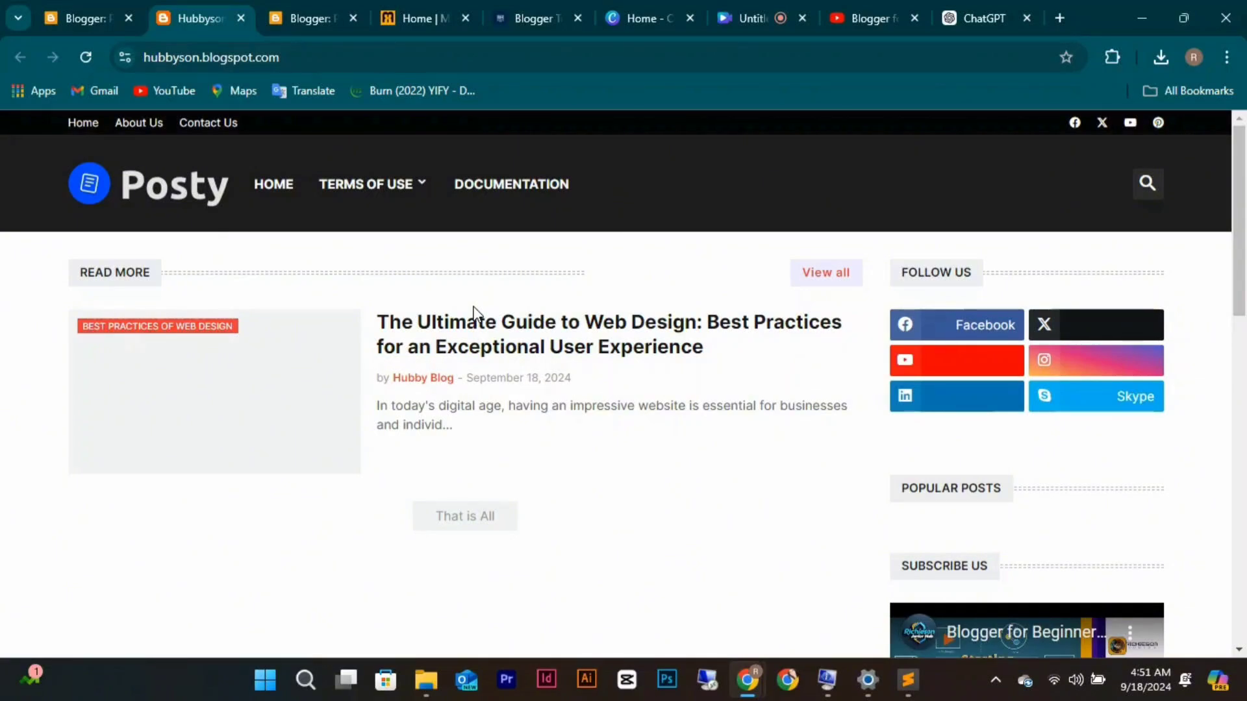
click(557, 341)
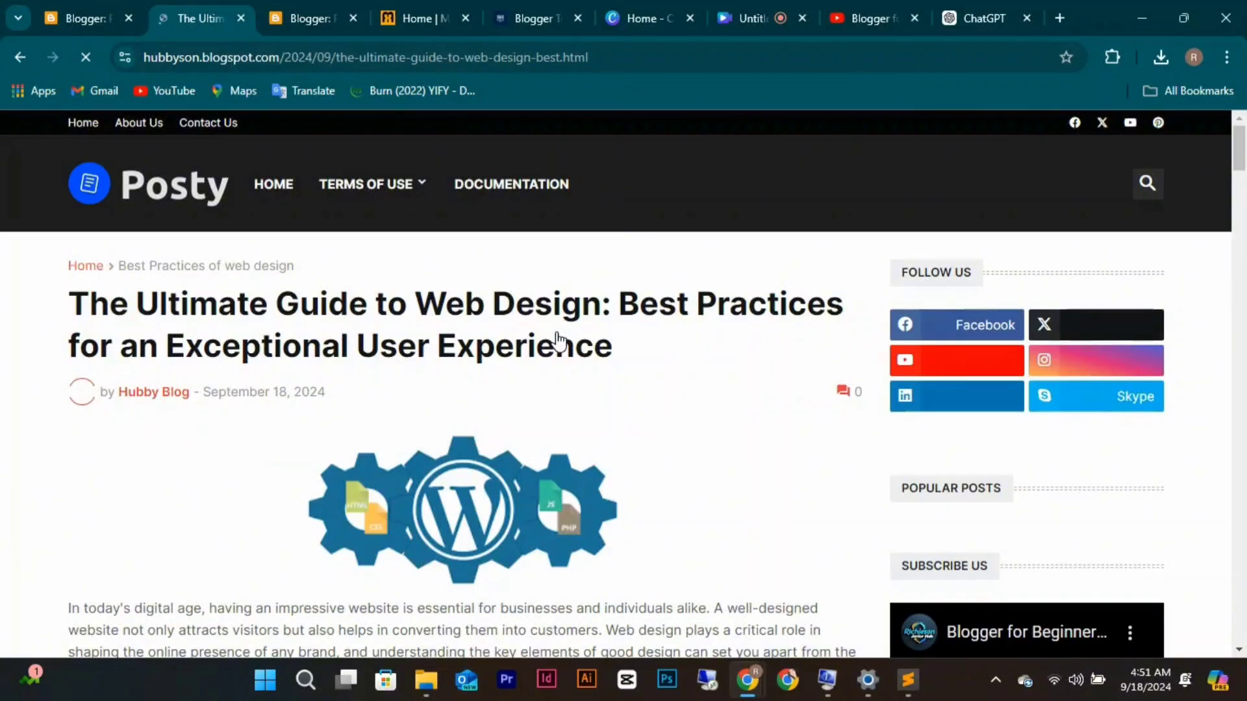
Scroll through the web design guide article, checking its featured image and two tags.
scroll(574, 482, down, 3)
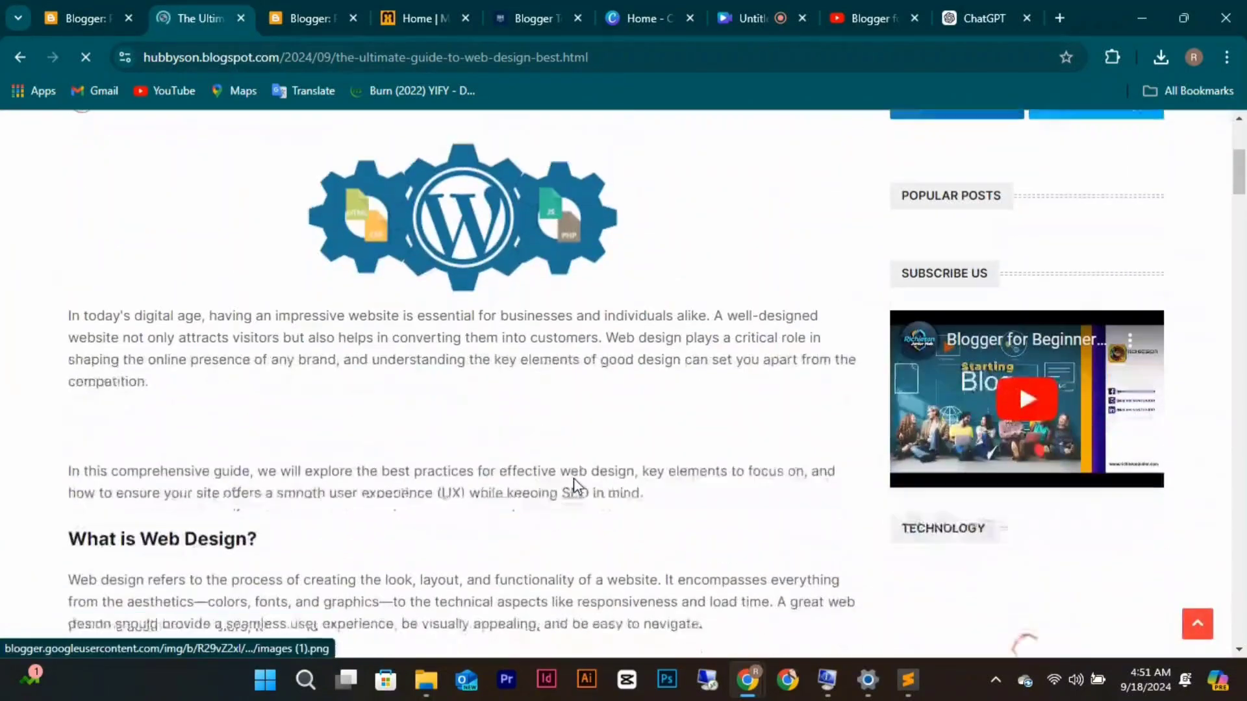
scroll(574, 484, up, 3)
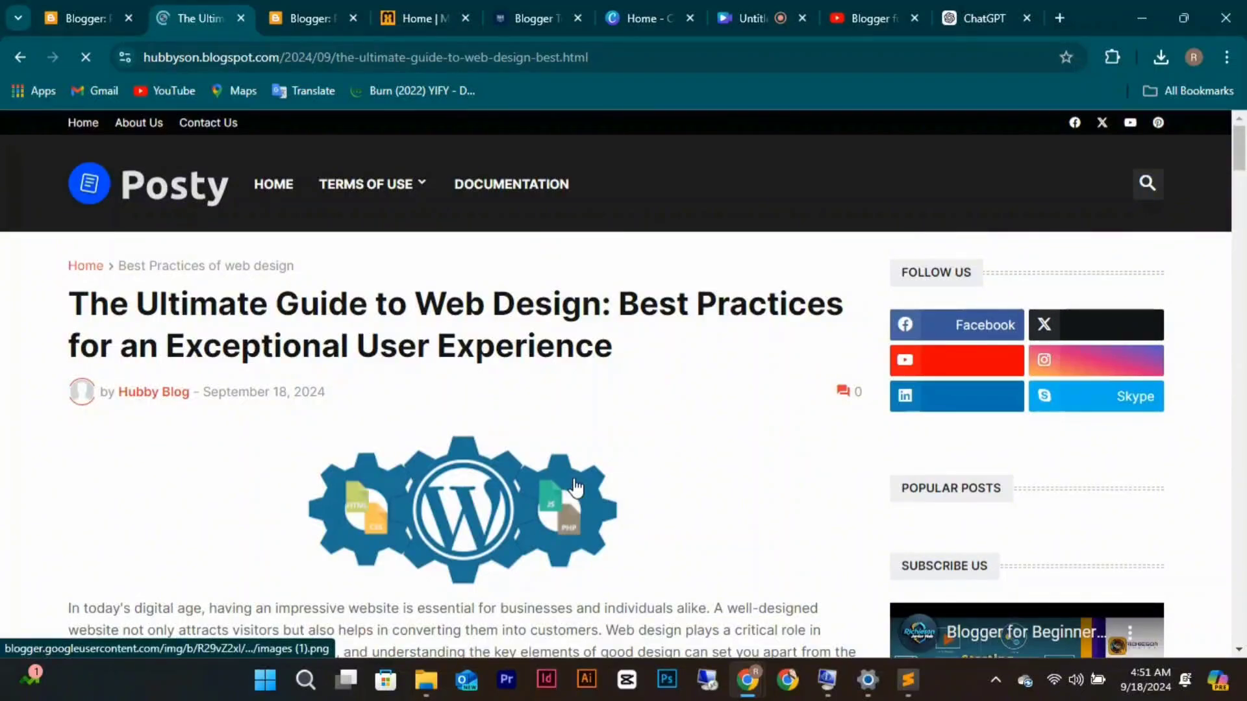
scroll(574, 488, down, 20)
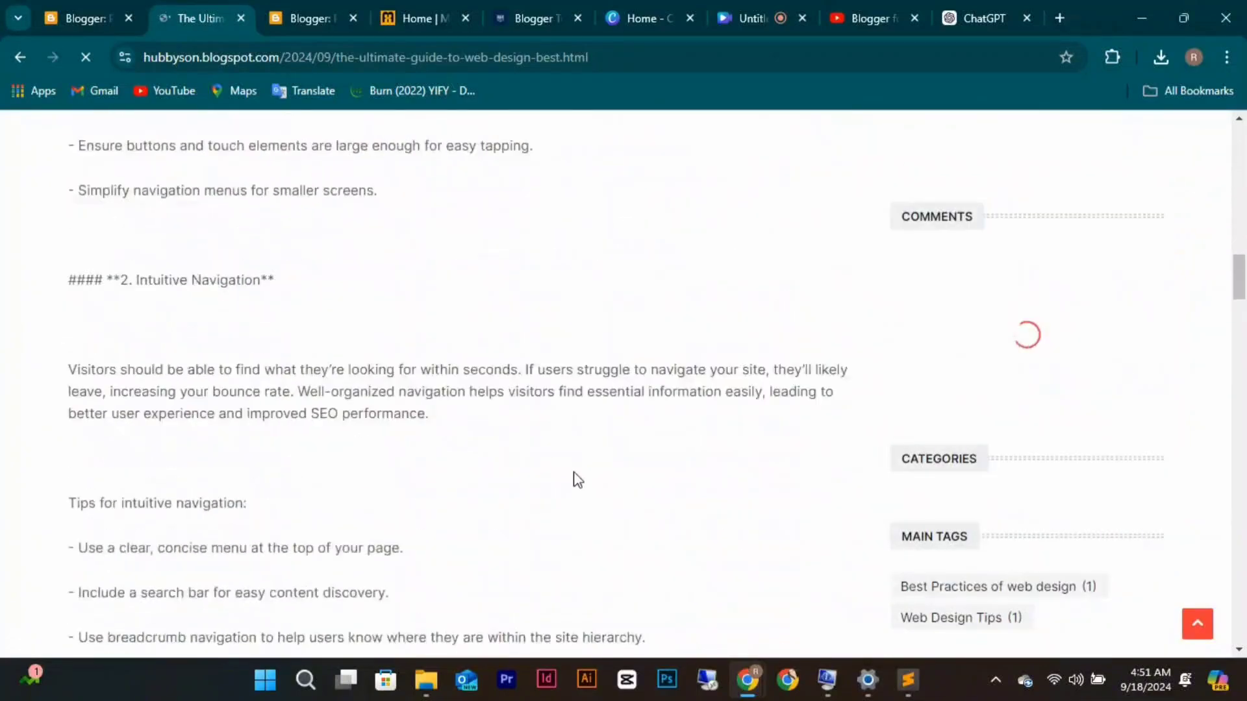
scroll(577, 477, down, 20)
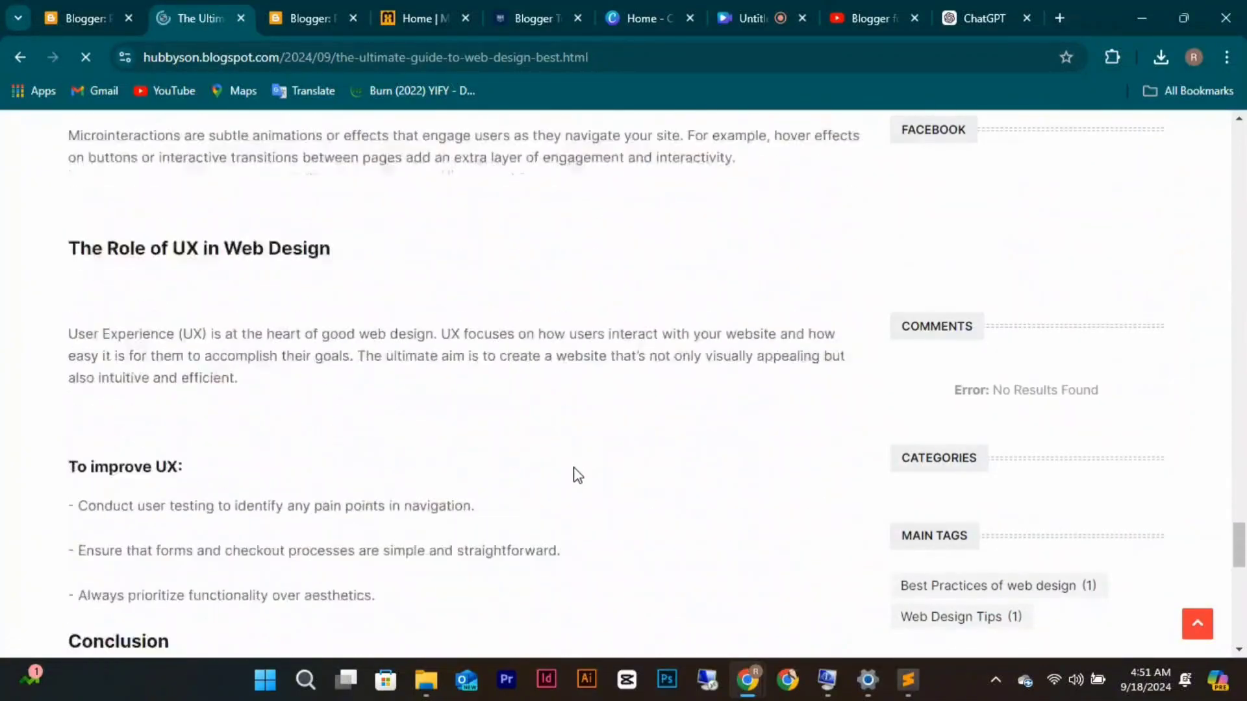
scroll(577, 476, down, 10)
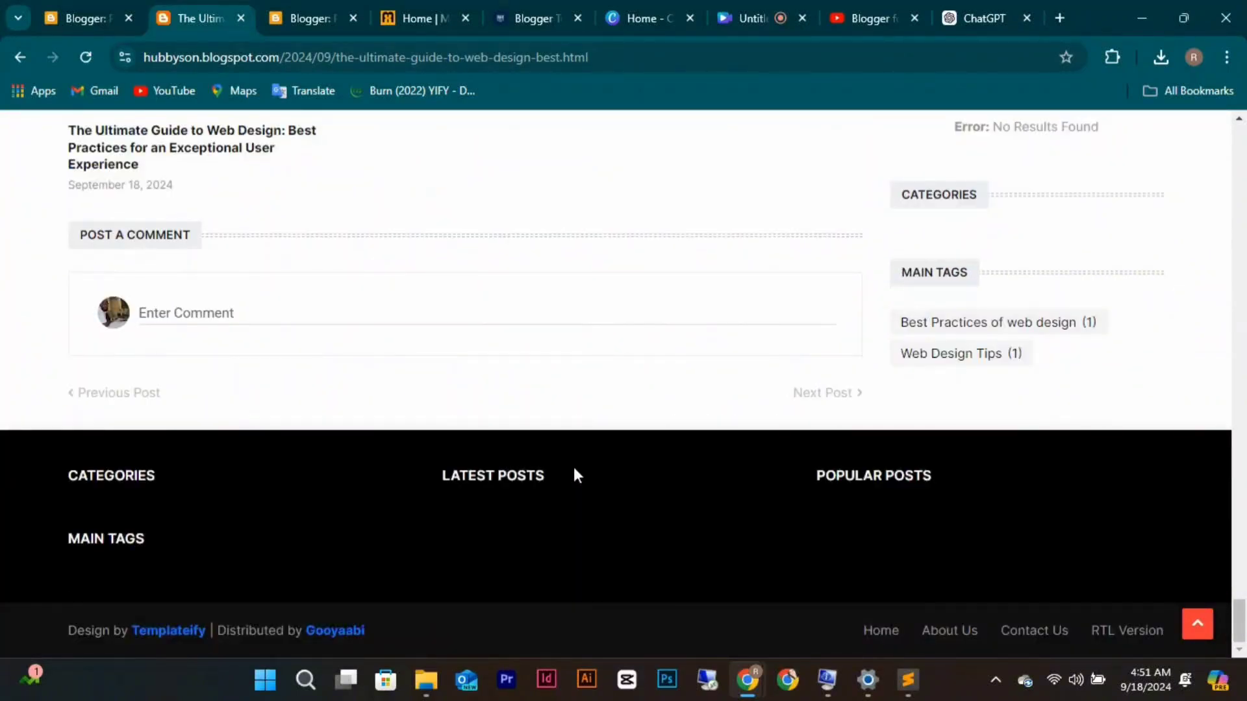
scroll(574, 468, up, 6)
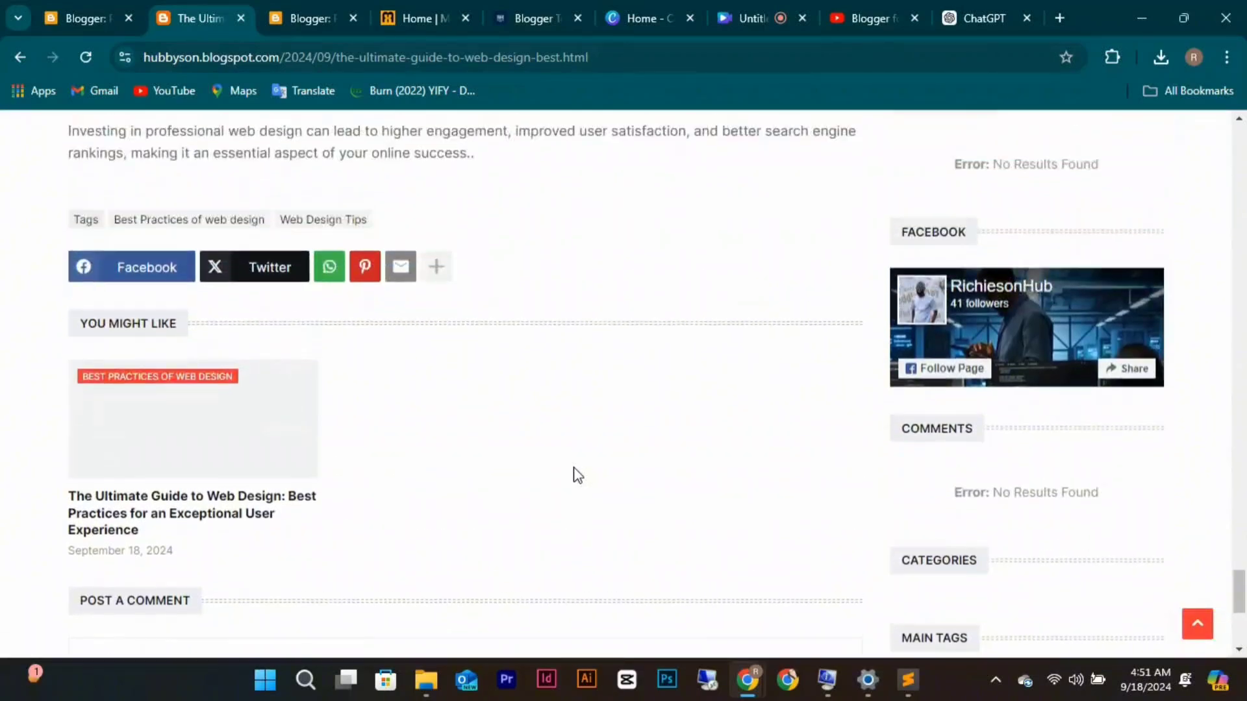
scroll(577, 476, up, 5)
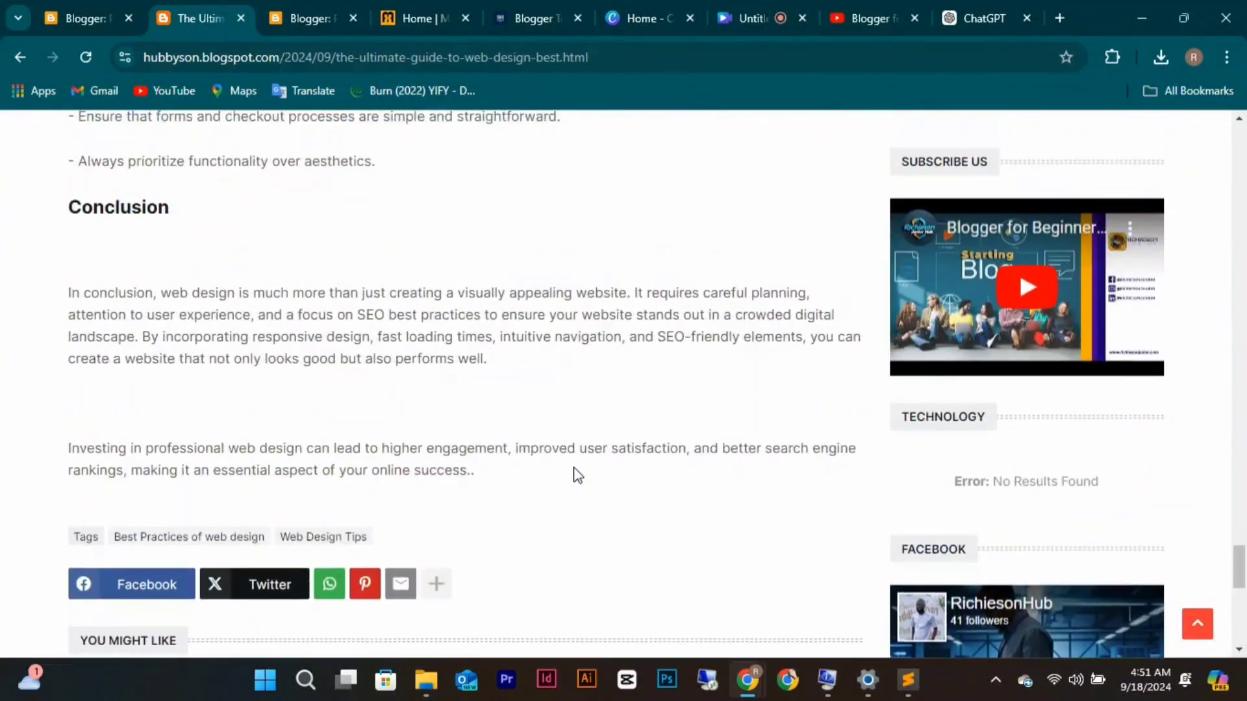
scroll(577, 476, down, 8)
scroll(577, 476, up, 15)
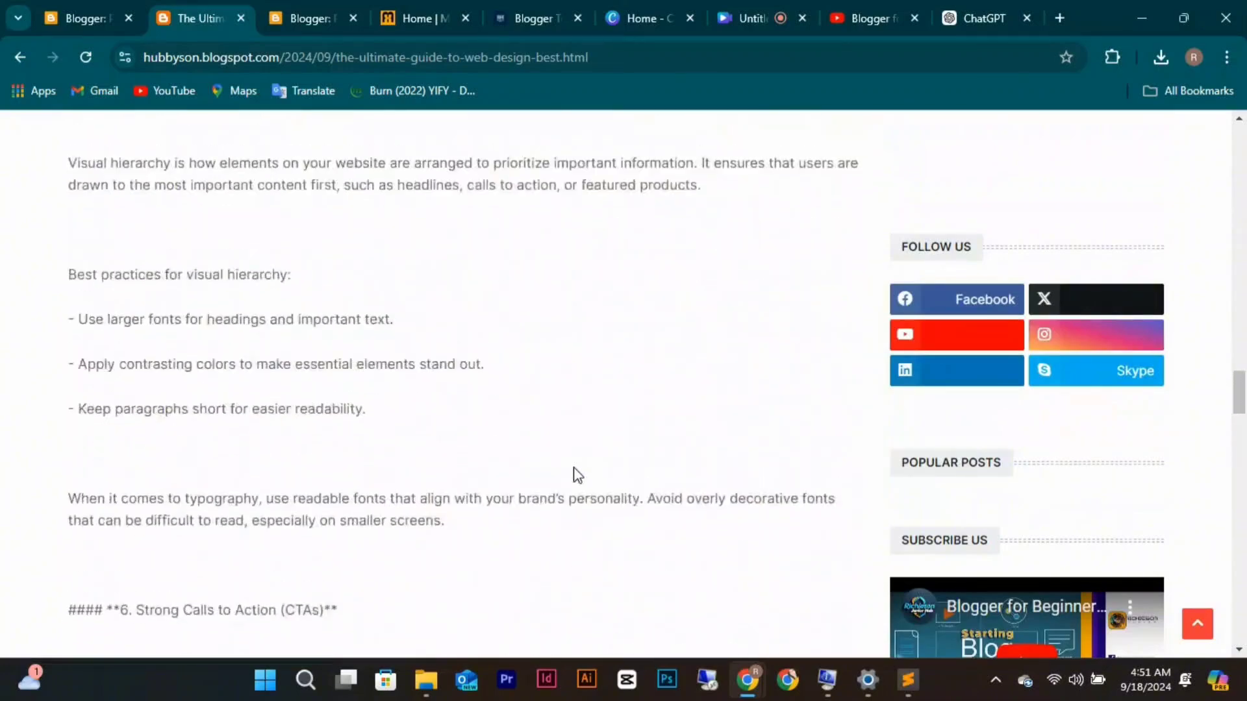
scroll(577, 476, up, 10)
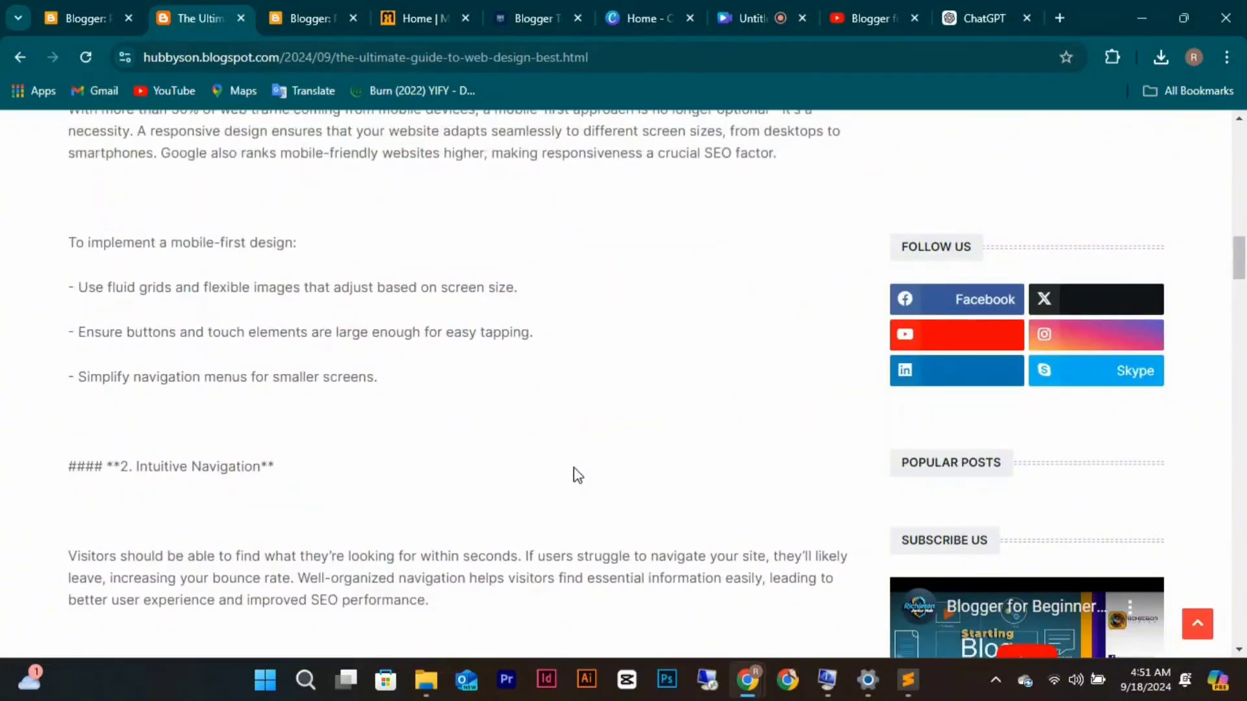
scroll(577, 476, up, 15)
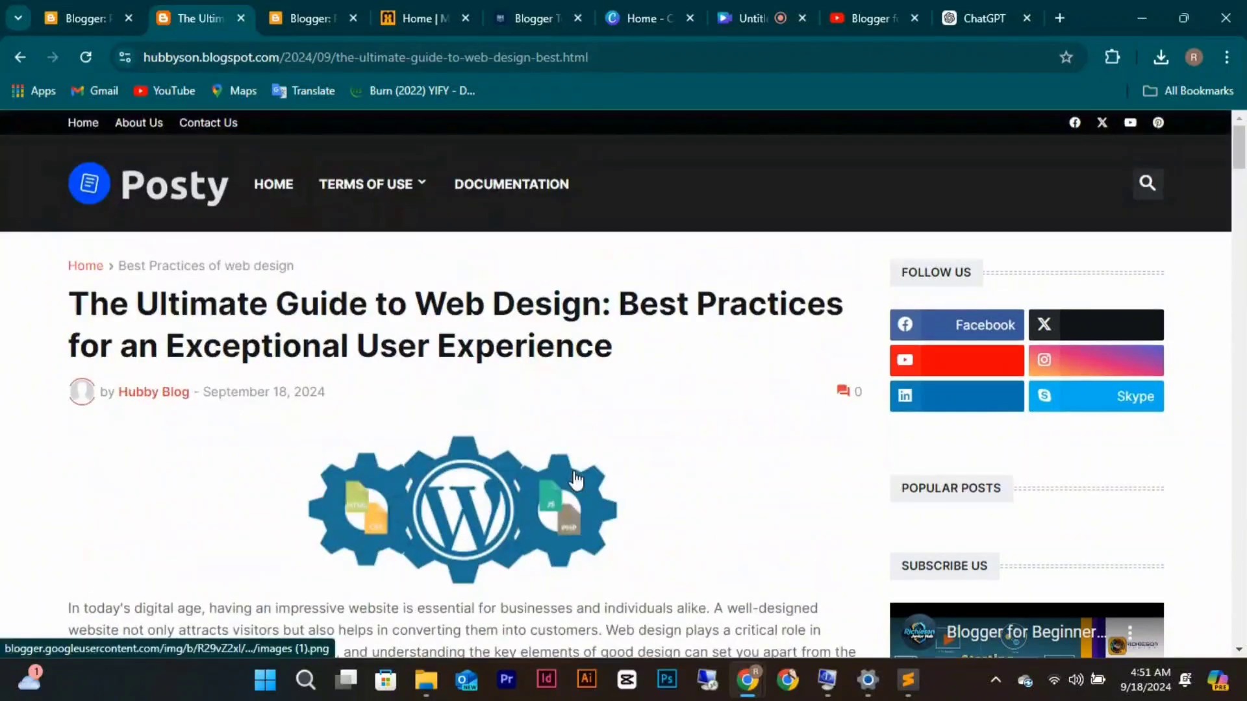
Go to the blog's Layout page and open the header logo Image gadget settings.
click(81, 9)
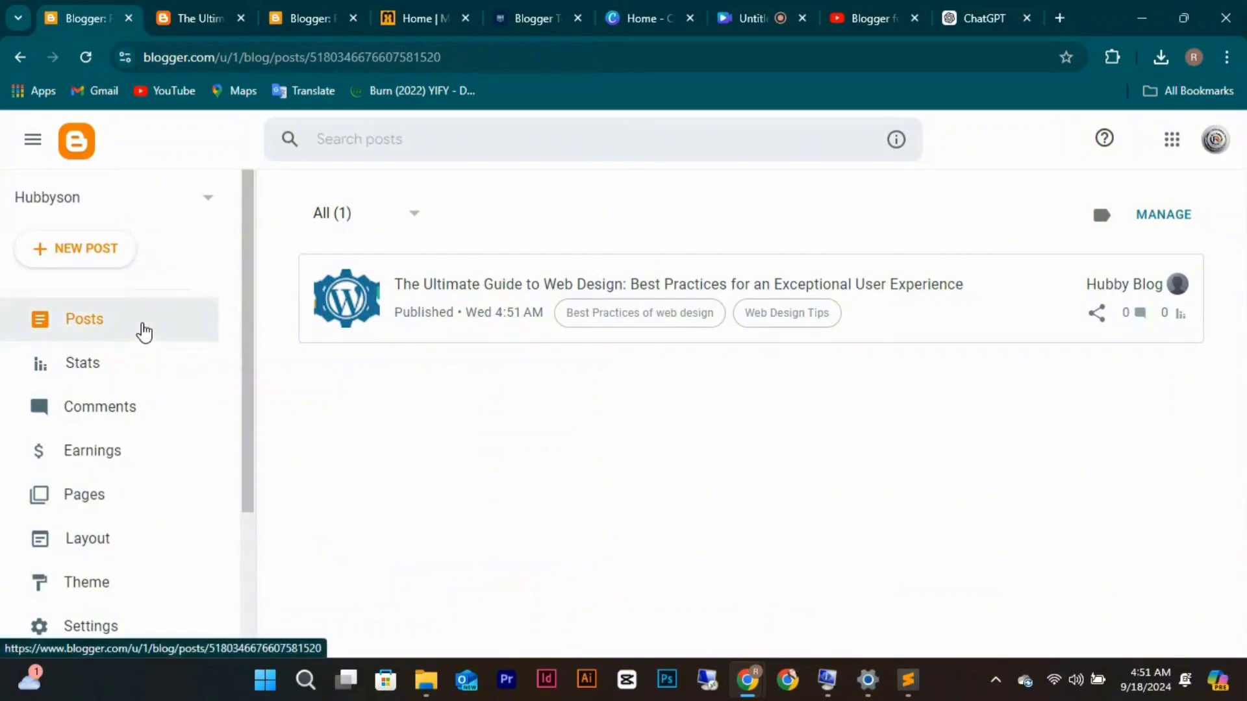
click(114, 542)
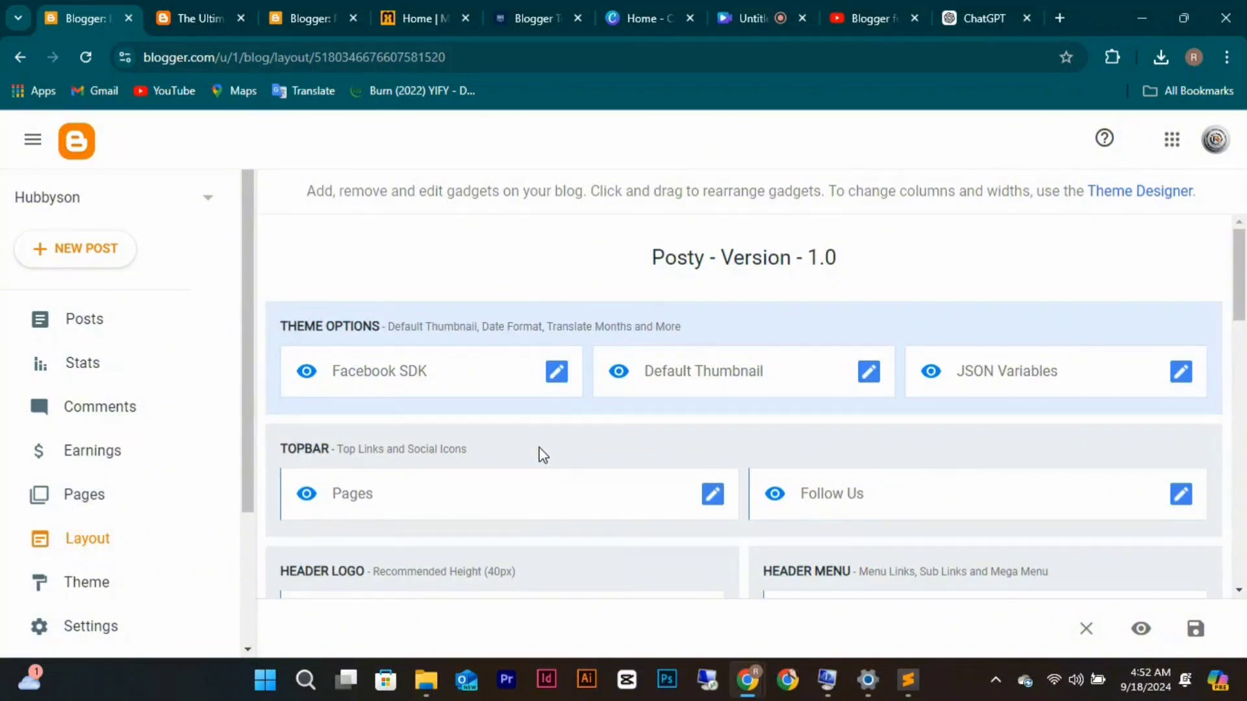
scroll(539, 448, down, 4)
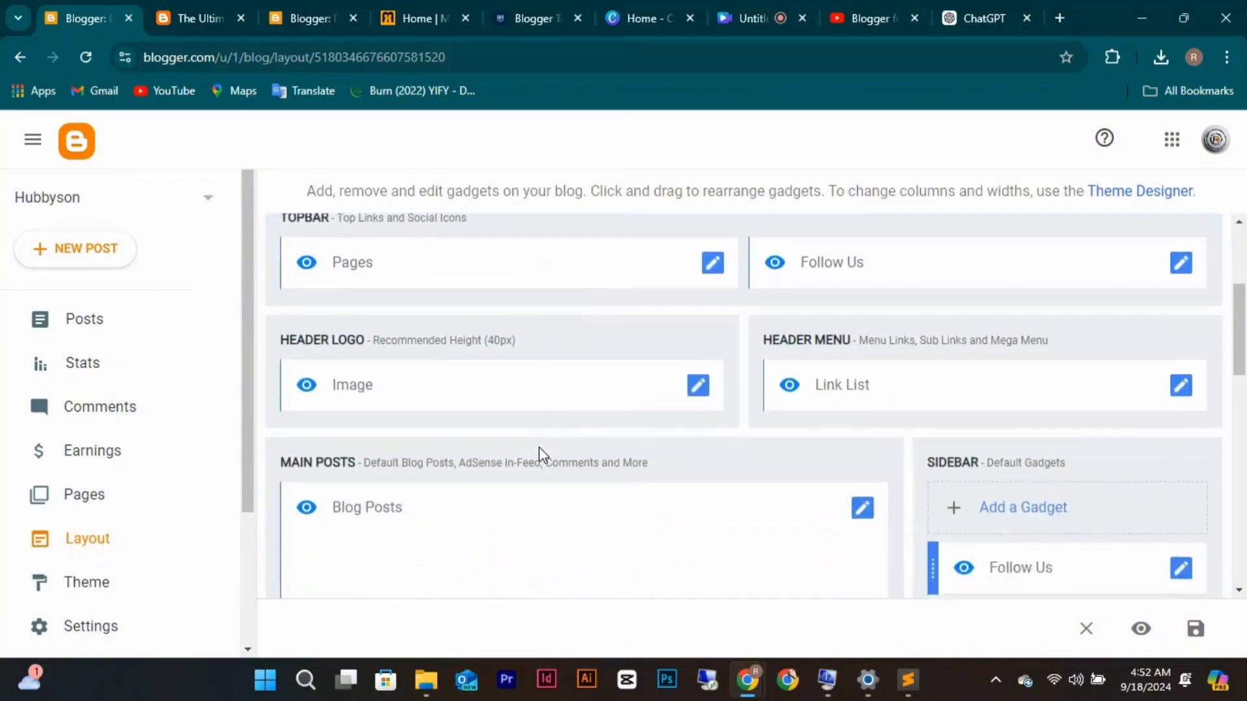
click(706, 387)
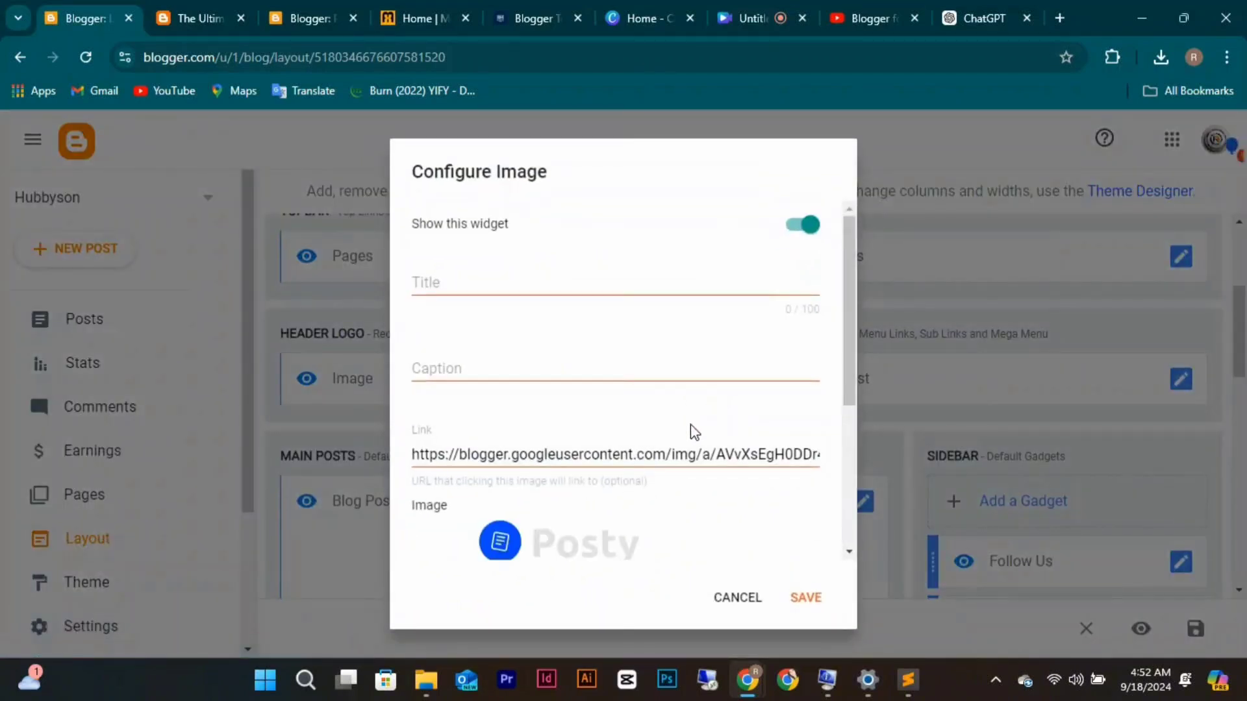
scroll(694, 432, down, 4)
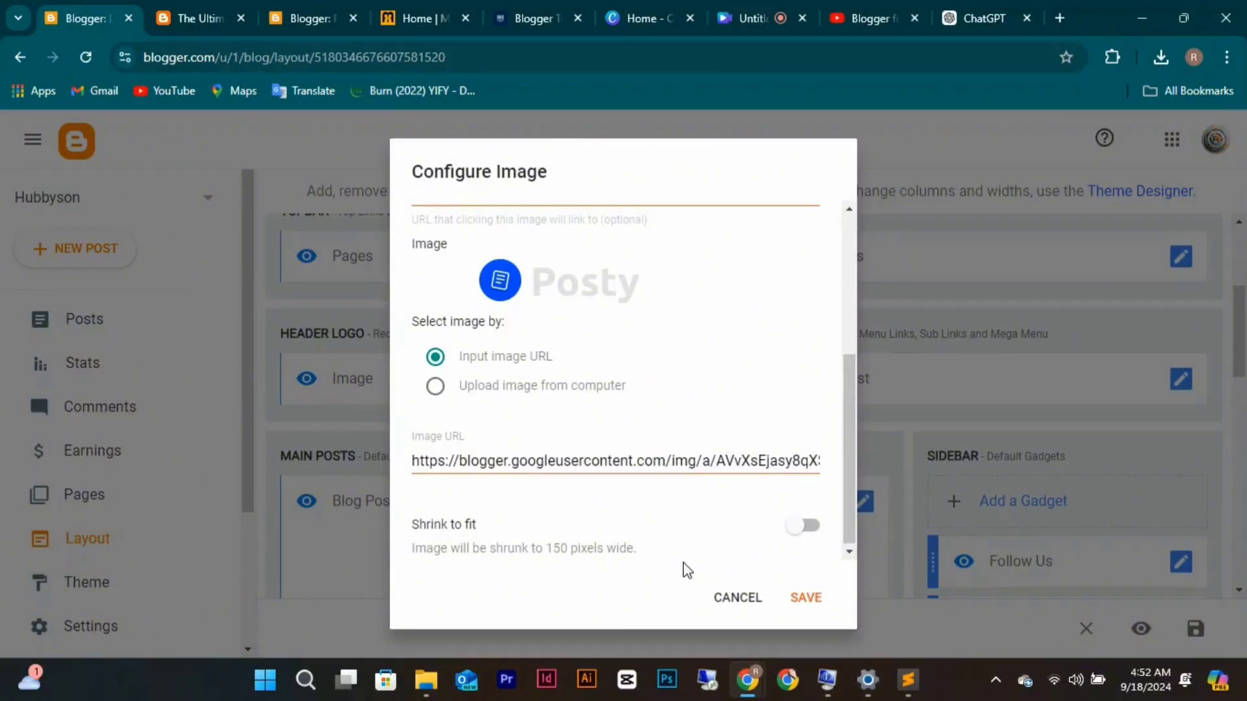
Launch Photoshop, try the upload-from-computer option, then close the image settings unsaved.
click(671, 681)
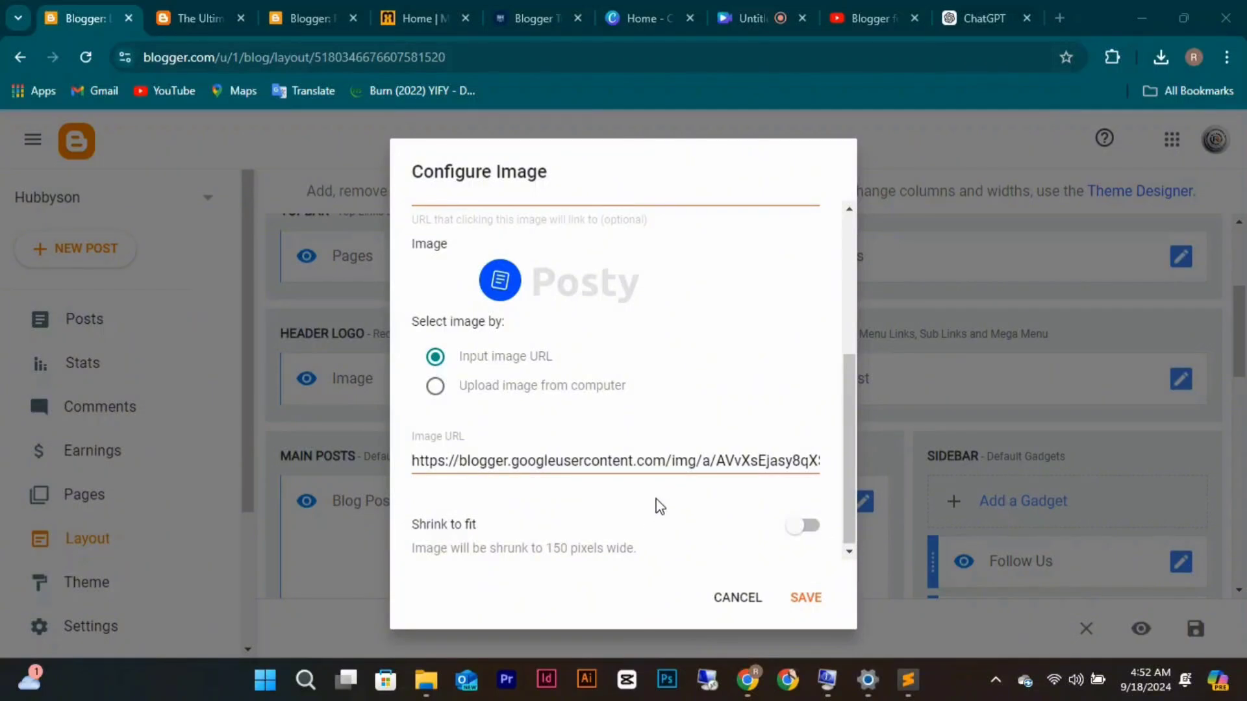
scroll(656, 498, up, 4)
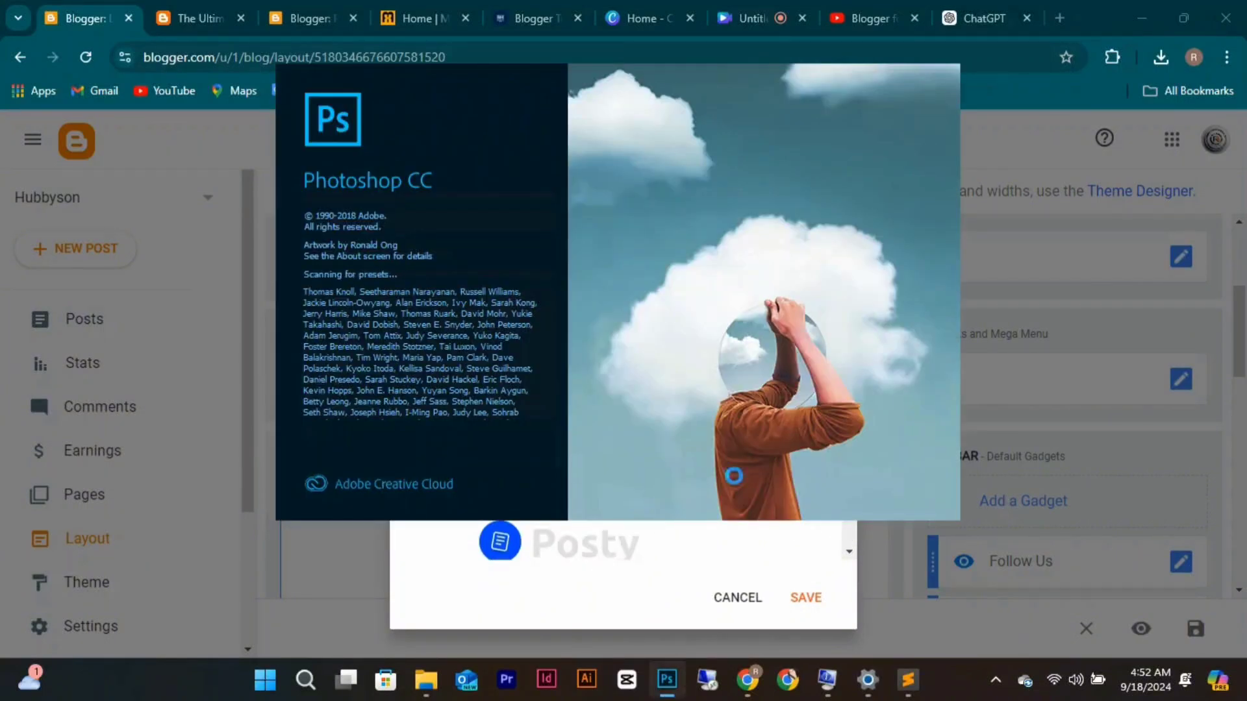
click(720, 540)
scroll(592, 451, down, 3)
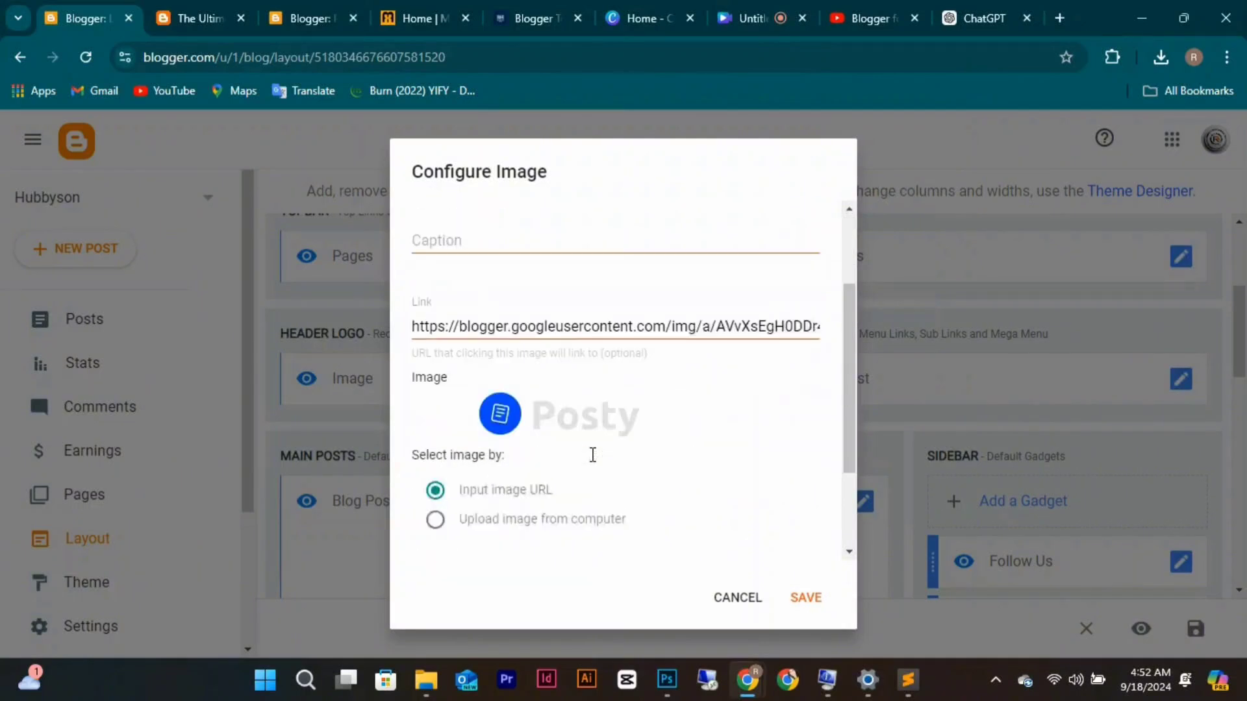
click(434, 485)
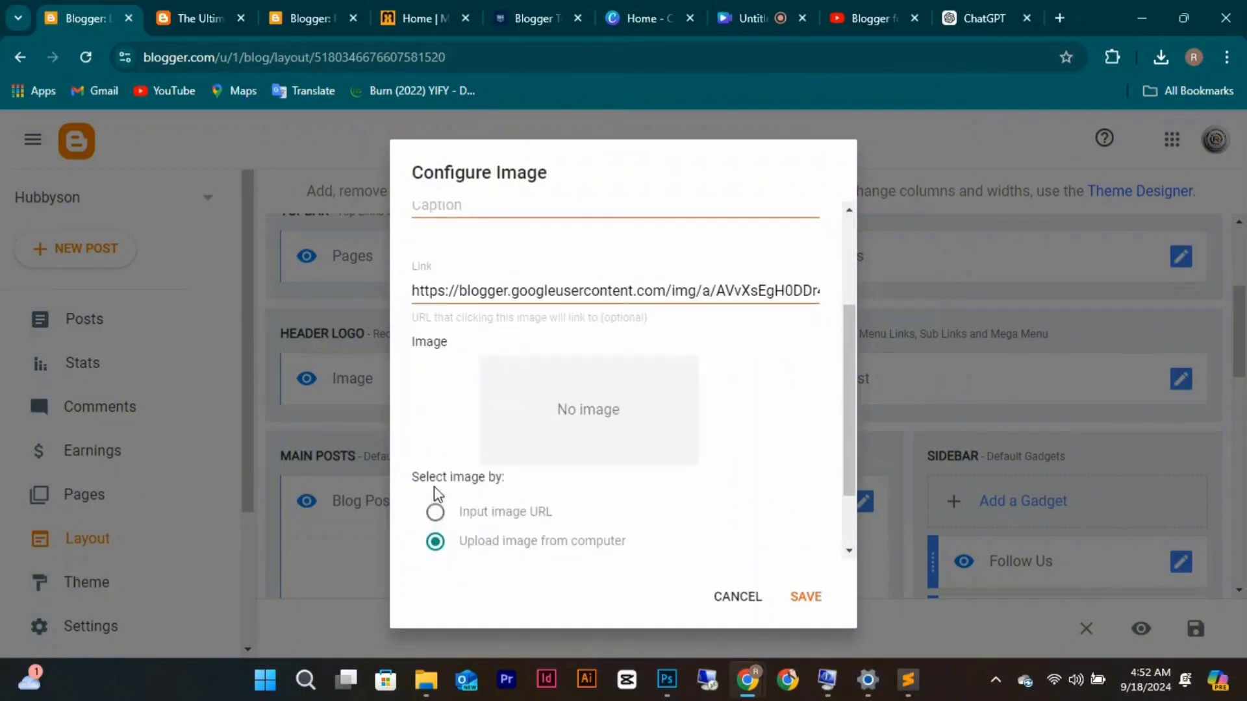
scroll(494, 465, up, 3)
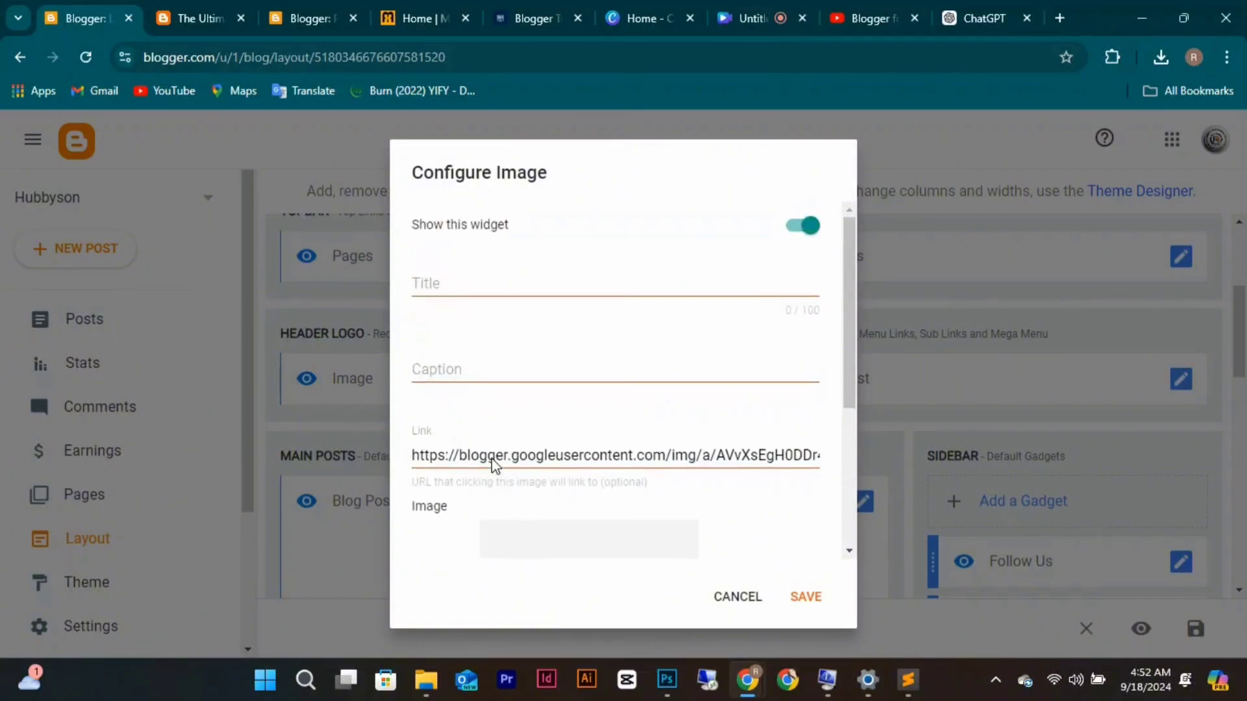
click(738, 599)
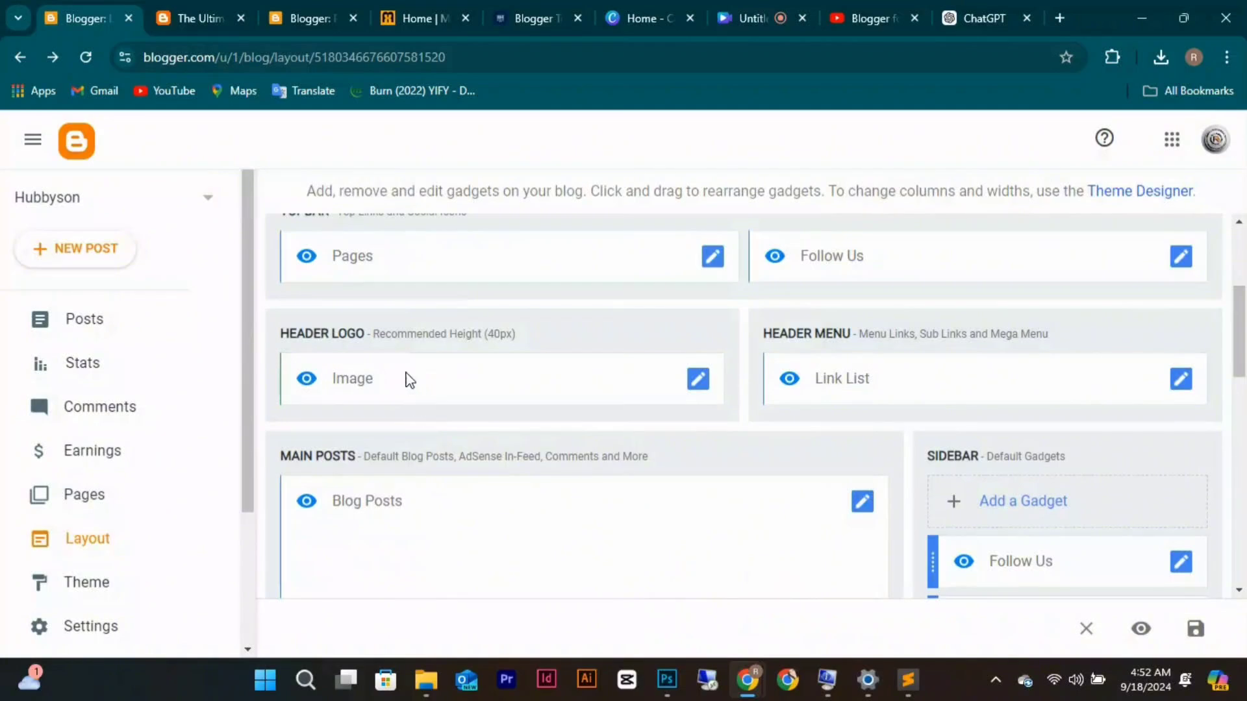
Reopen the header logo settings and select 'Upload image from computer' as the source.
click(698, 380)
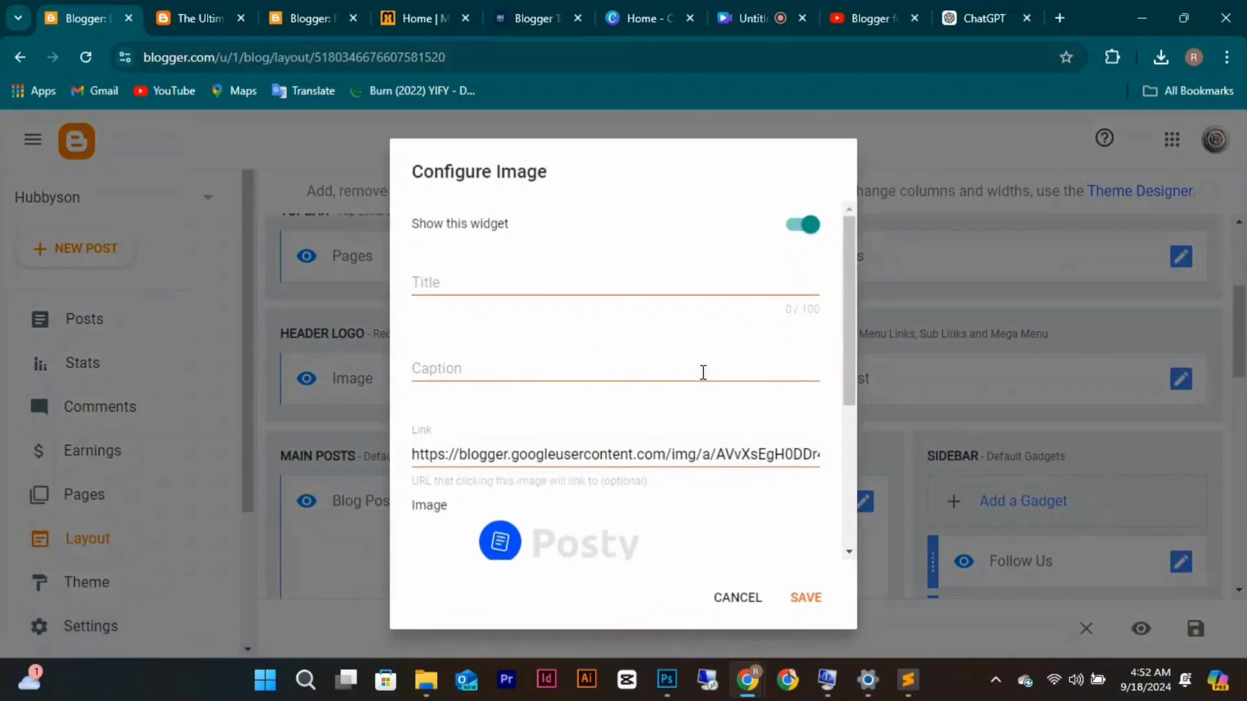
scroll(703, 372, down, 2)
key(alt+Tab)
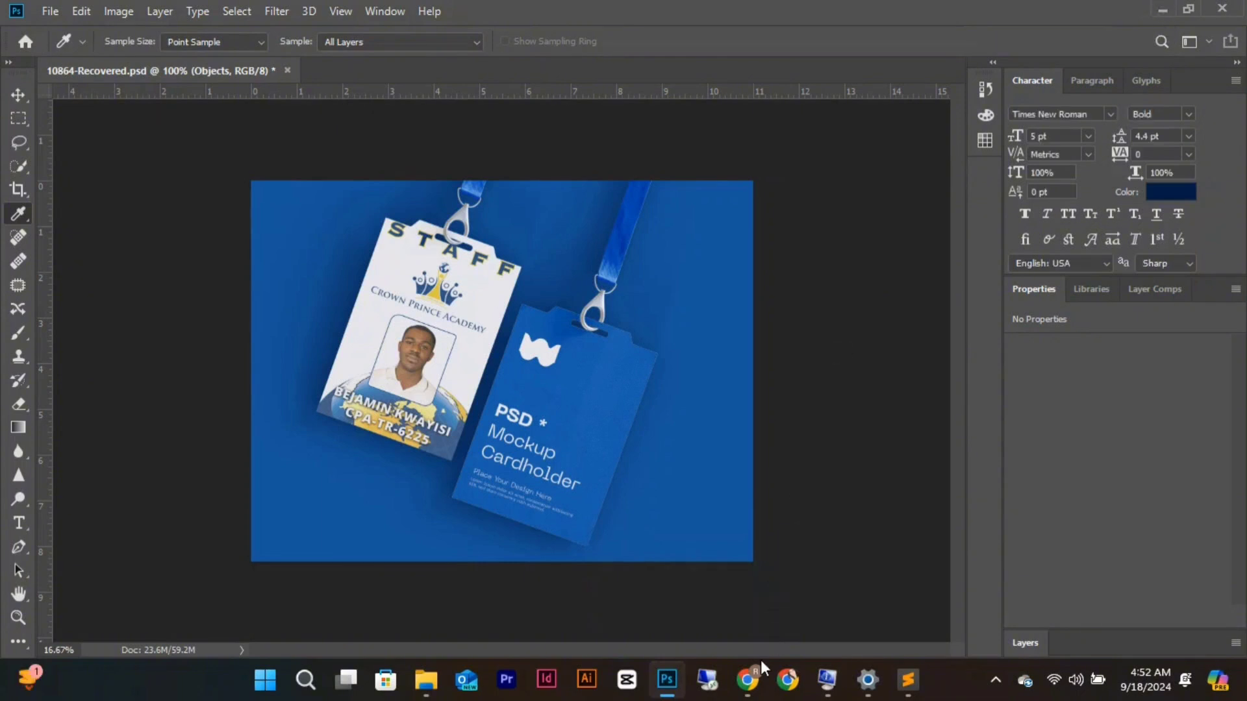
mouse_move(748, 680)
click(675, 603)
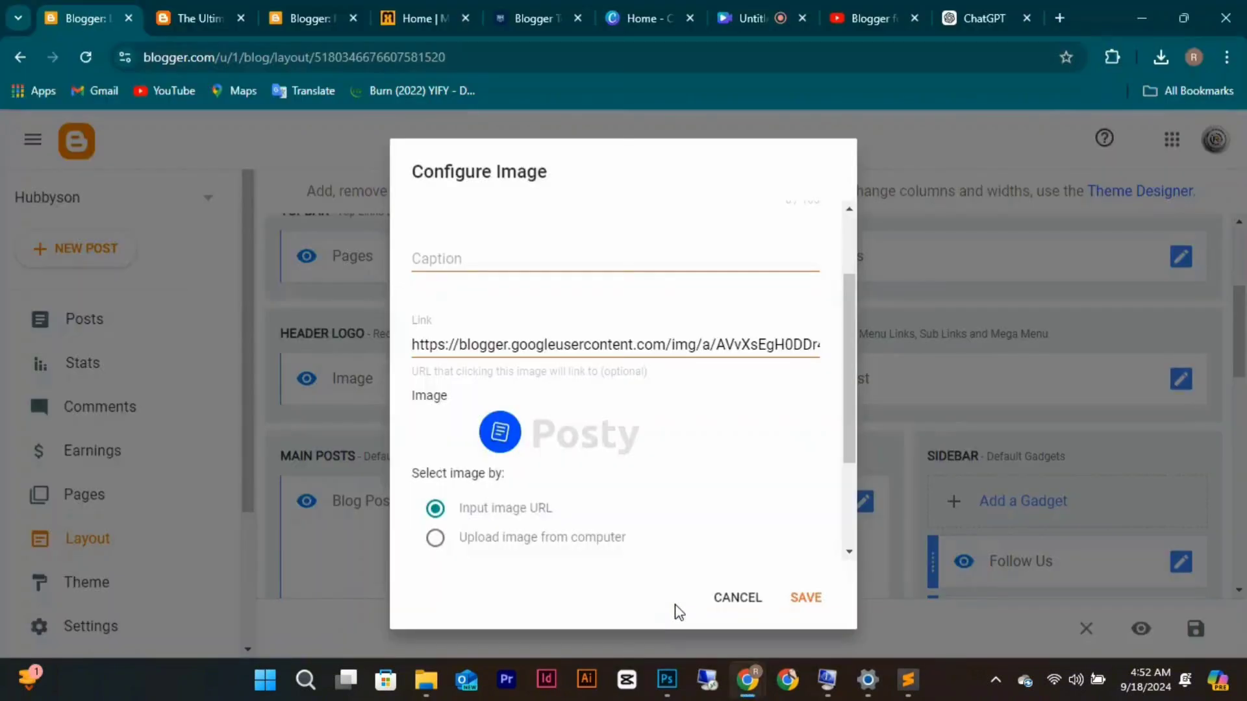
click(439, 541)
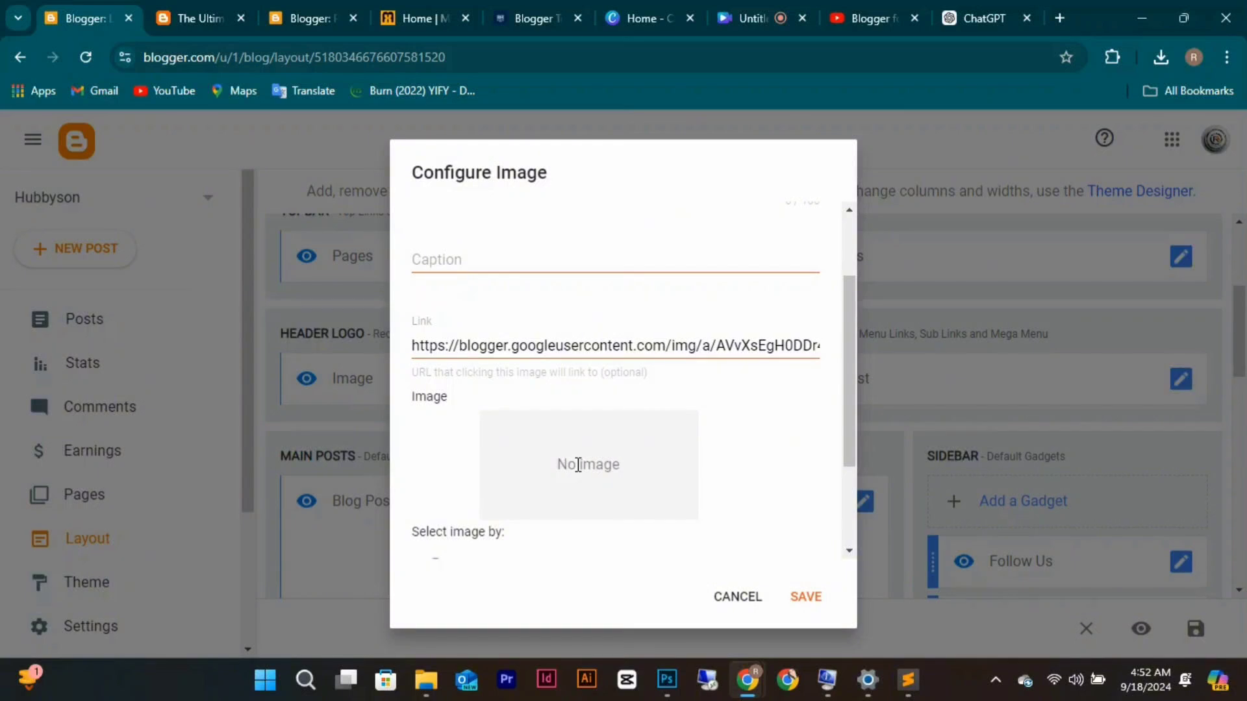
scroll(578, 465, down, 2)
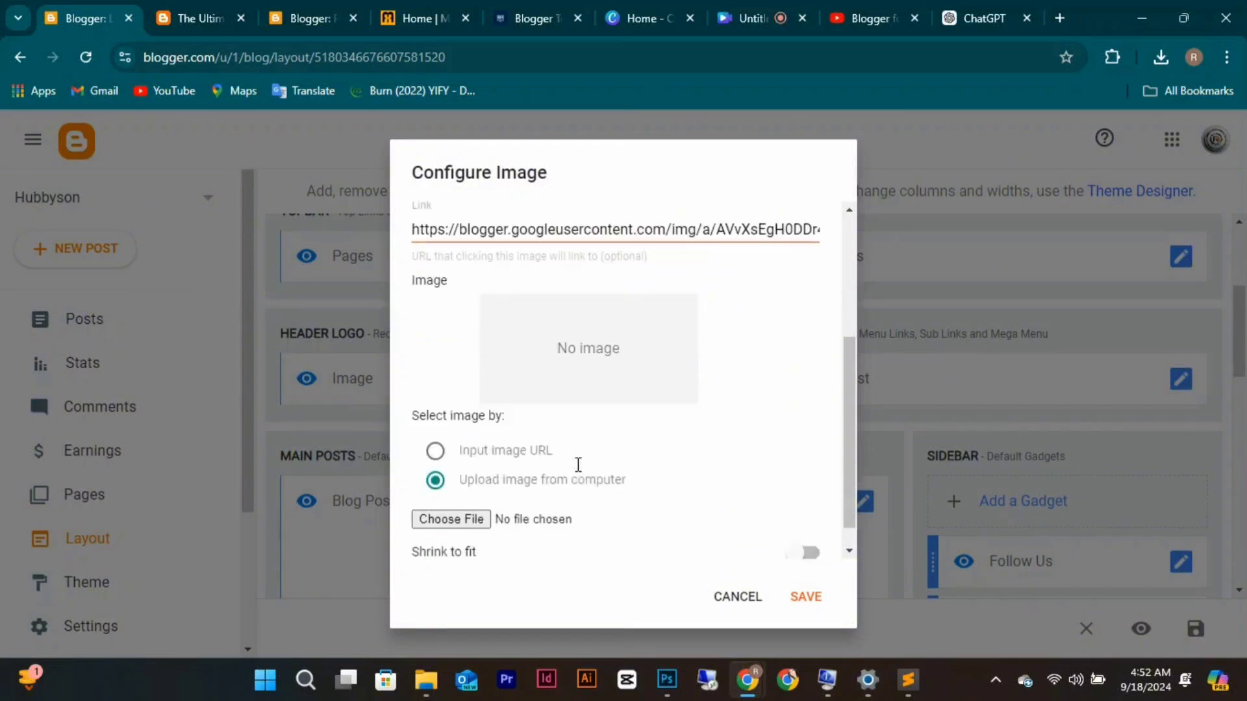
Upload icon-rich-1.png from Downloads as the header logo and save the Image gadget.
click(476, 519)
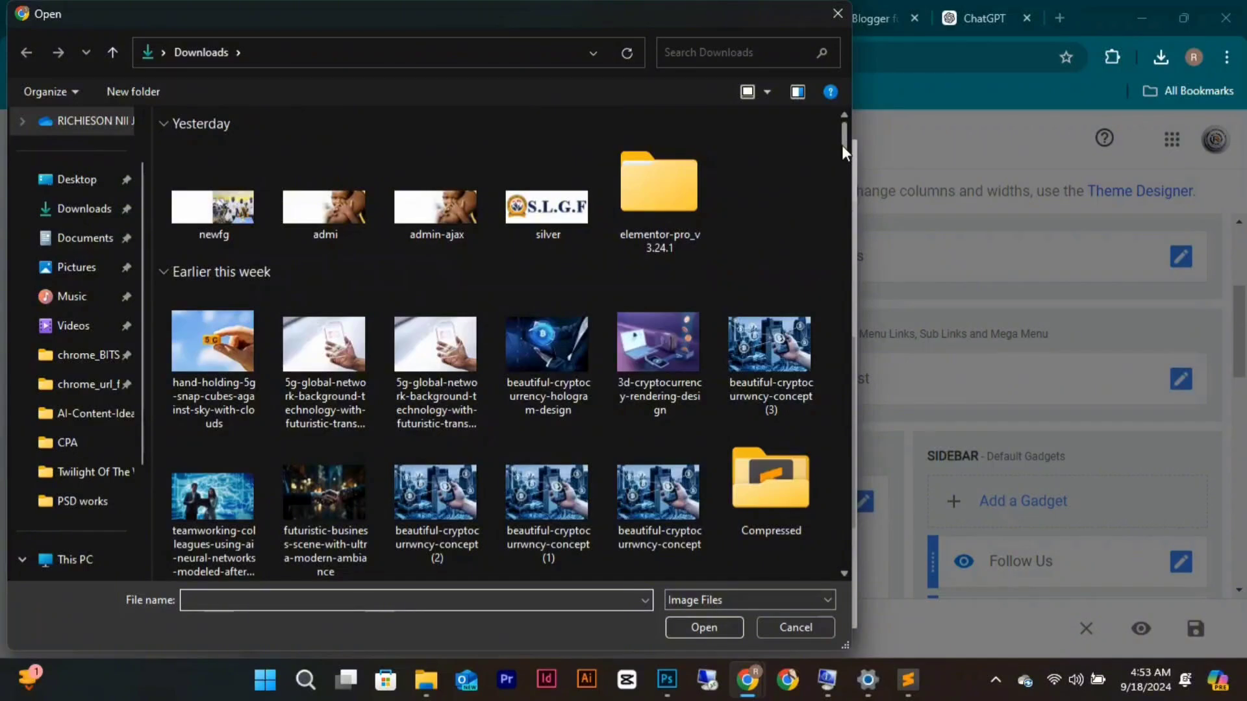
drag(842, 146, 844, 237)
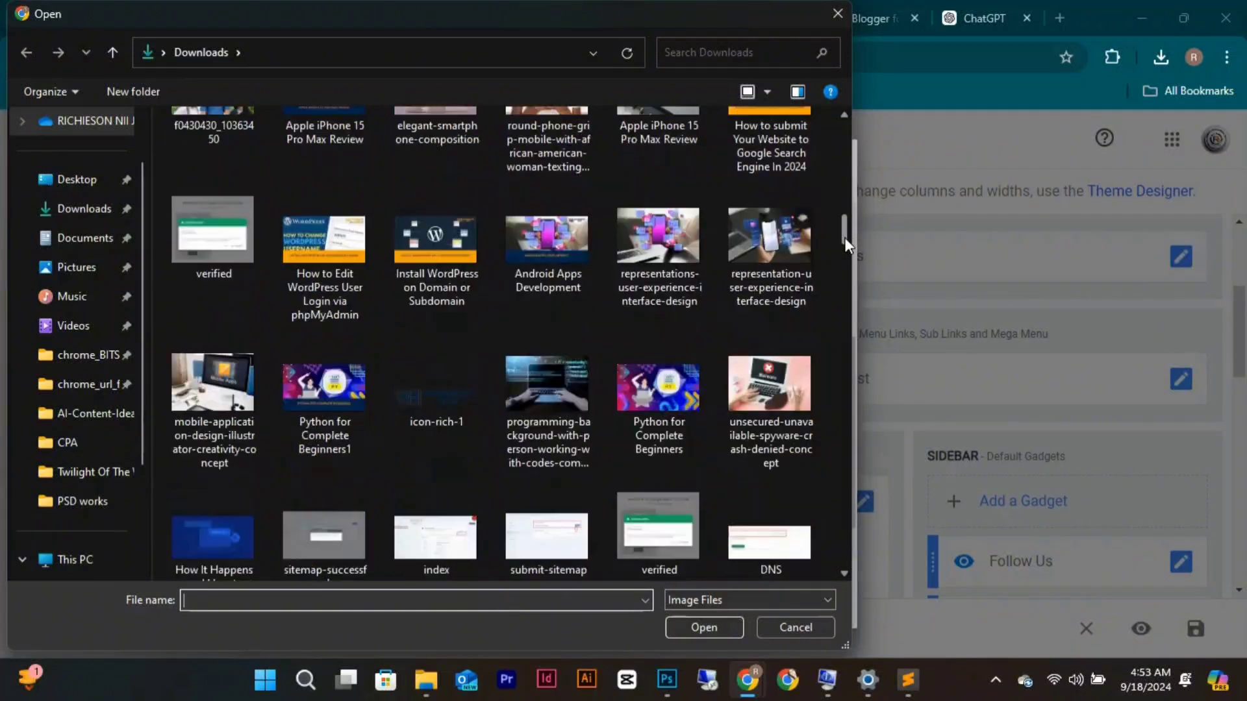
click(458, 384)
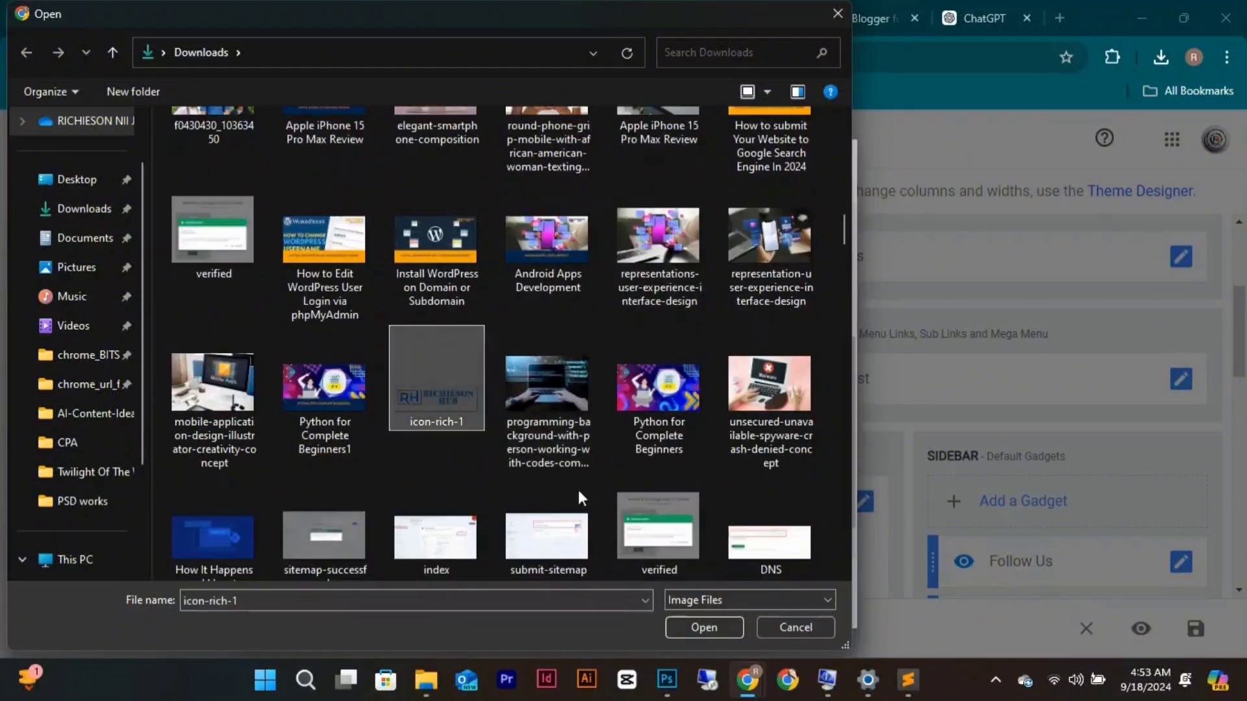
click(676, 634)
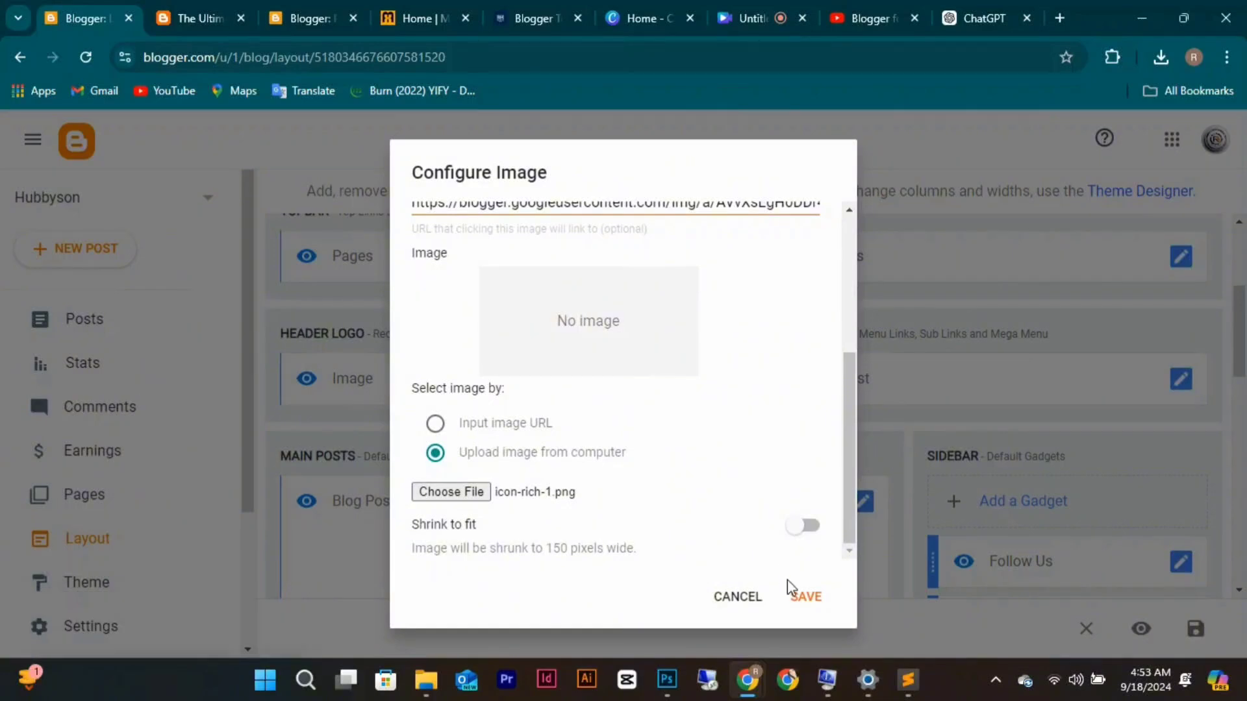
click(803, 599)
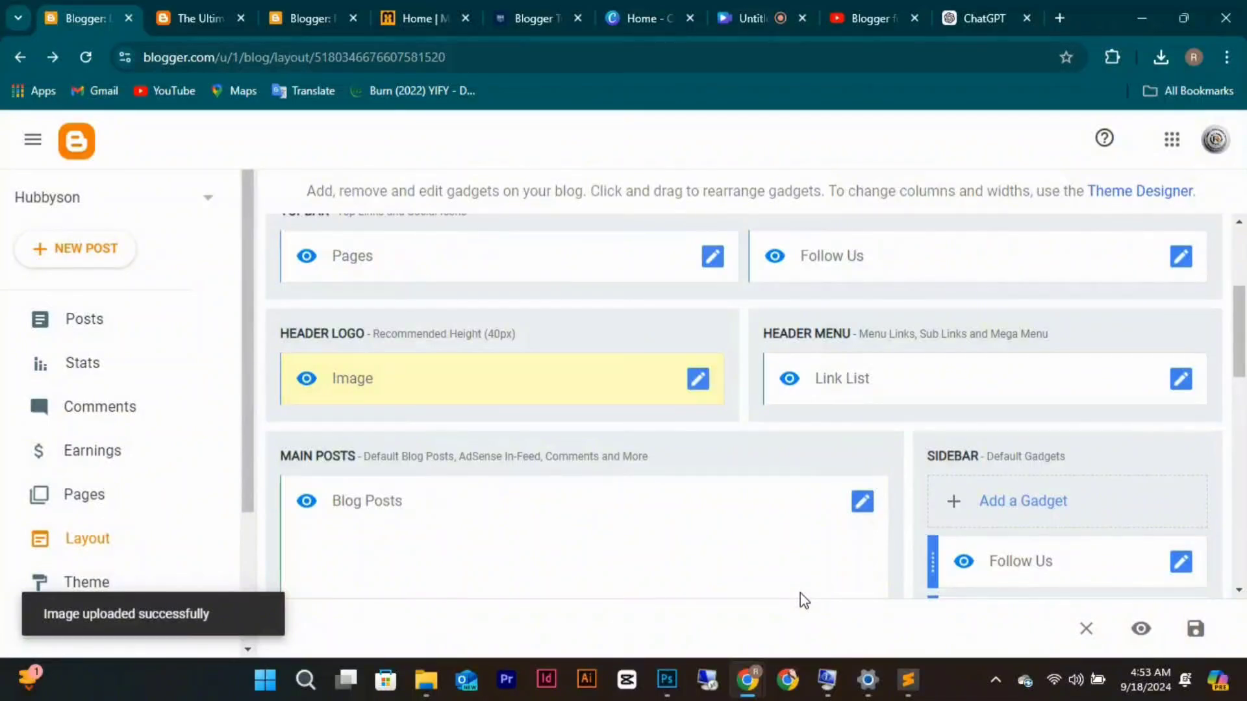
Open the Latest Posts gadget settings and save them unchanged.
scroll(800, 593, down, 7)
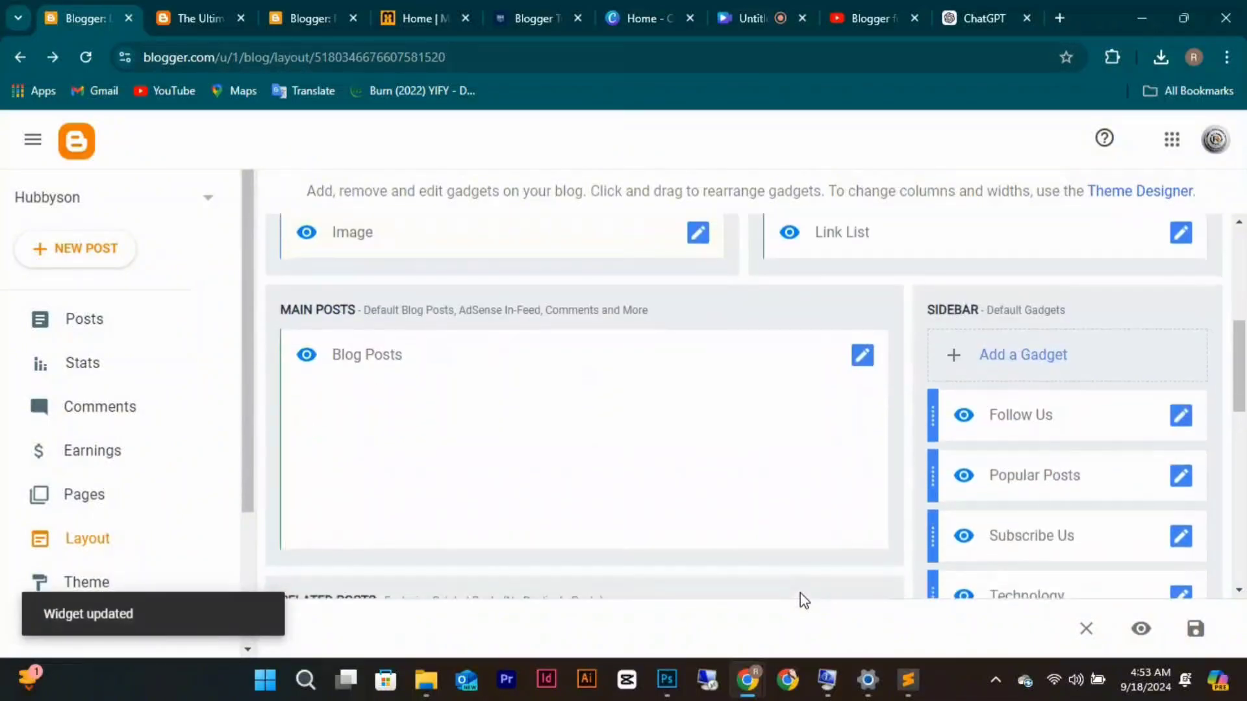
scroll(799, 593, down, 3)
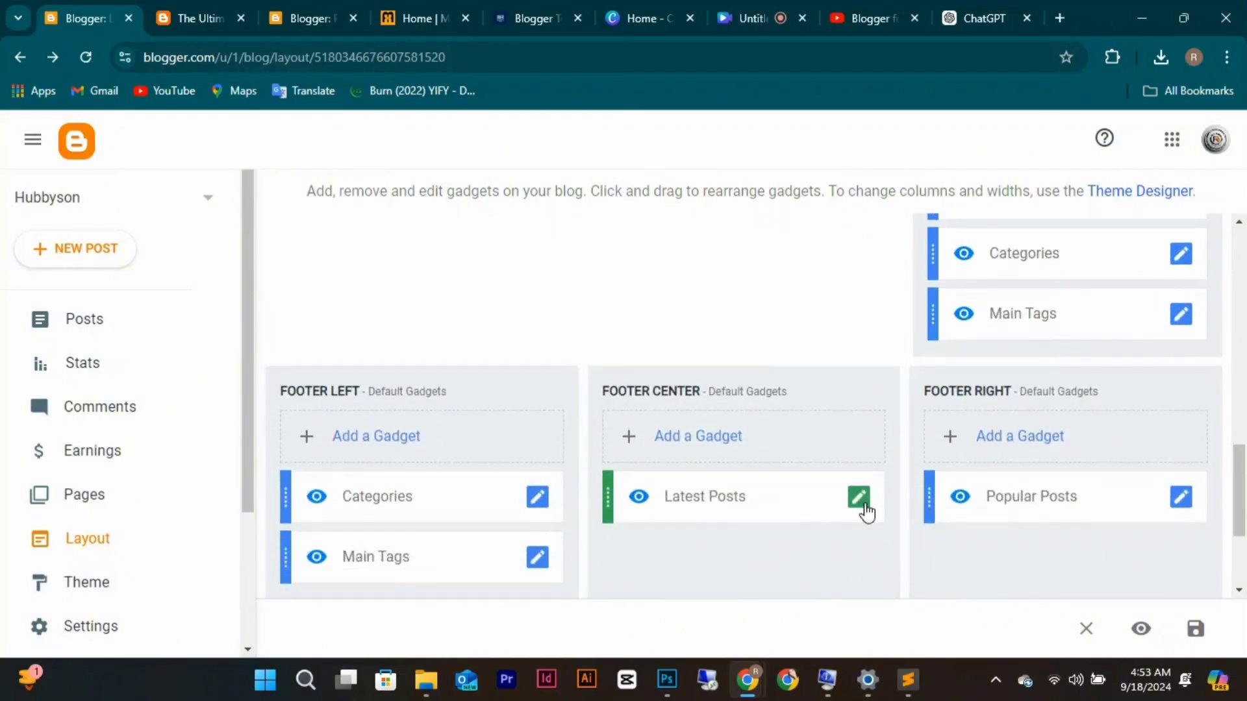
click(864, 501)
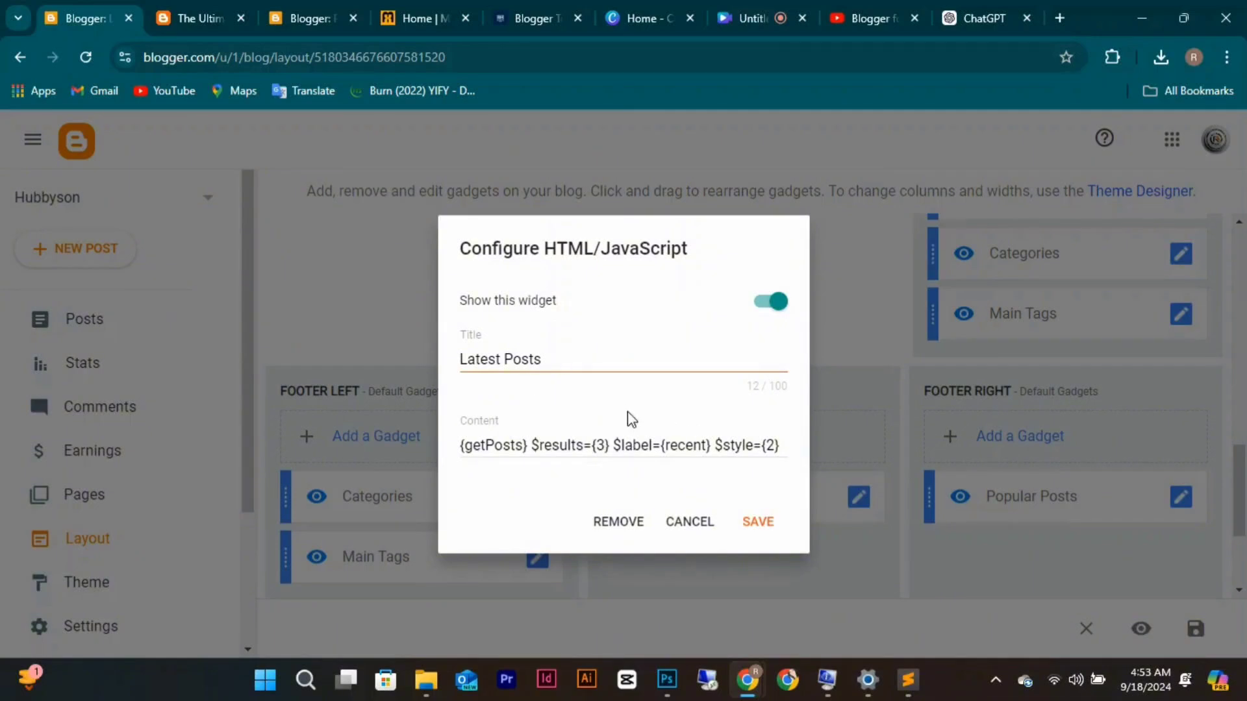
click(759, 523)
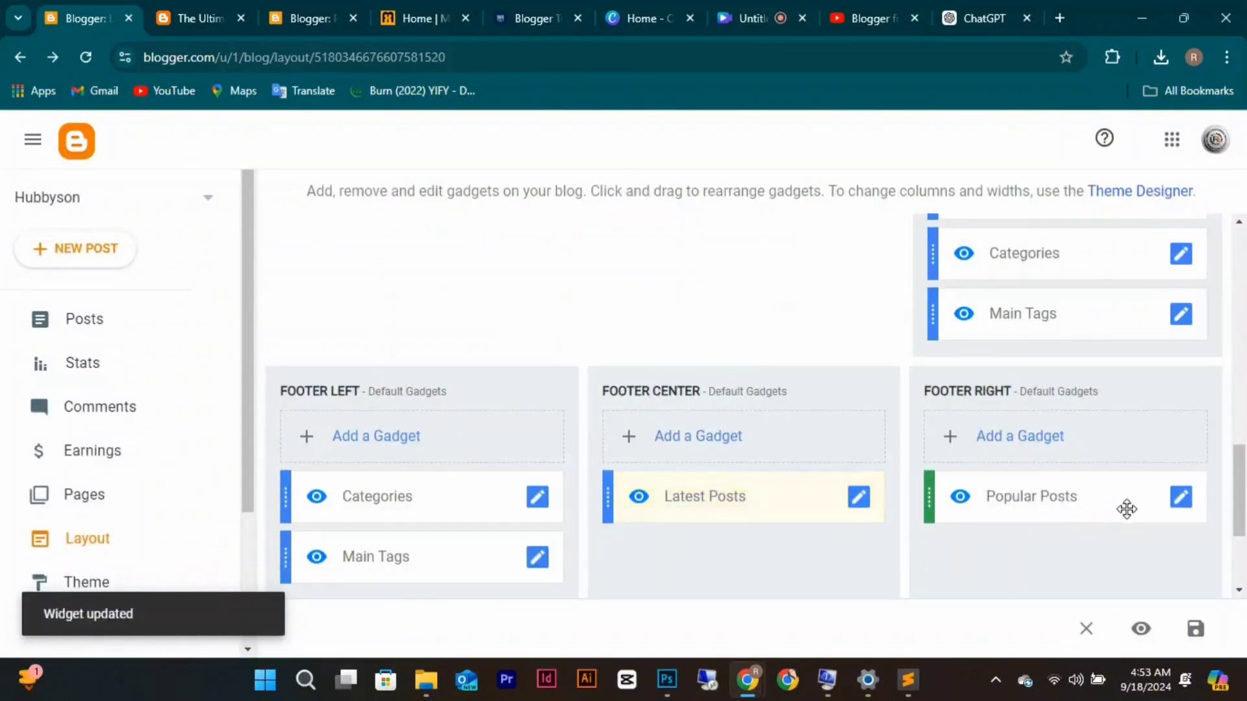
Limit the Categories gadget to only the Web Design Tips label and save.
click(1183, 258)
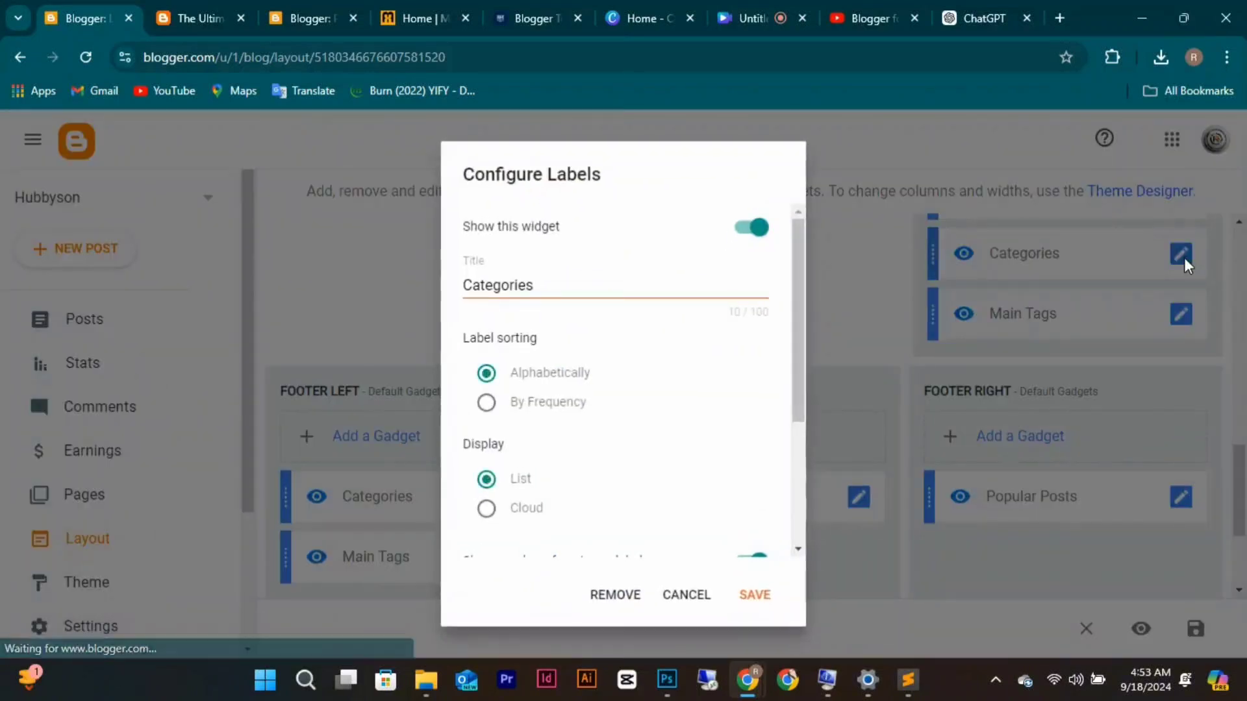
scroll(710, 457, down, 1)
scroll(711, 458, down, 4)
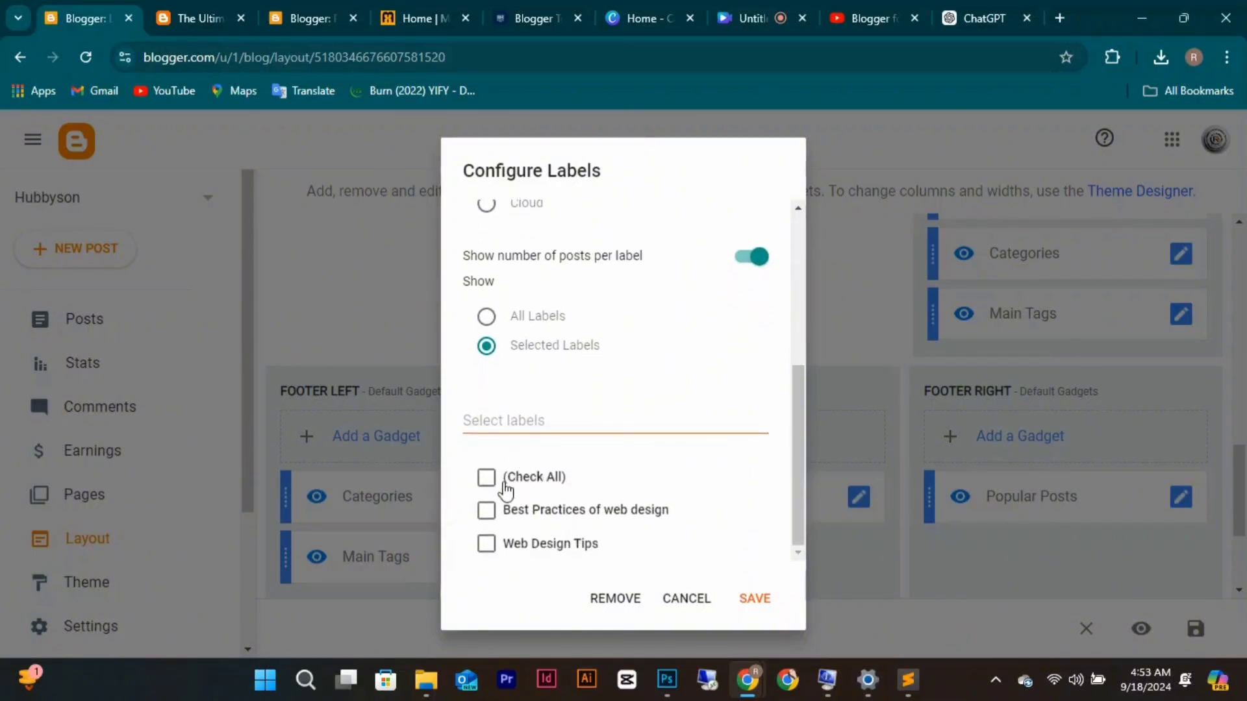
click(486, 479)
click(487, 490)
click(484, 551)
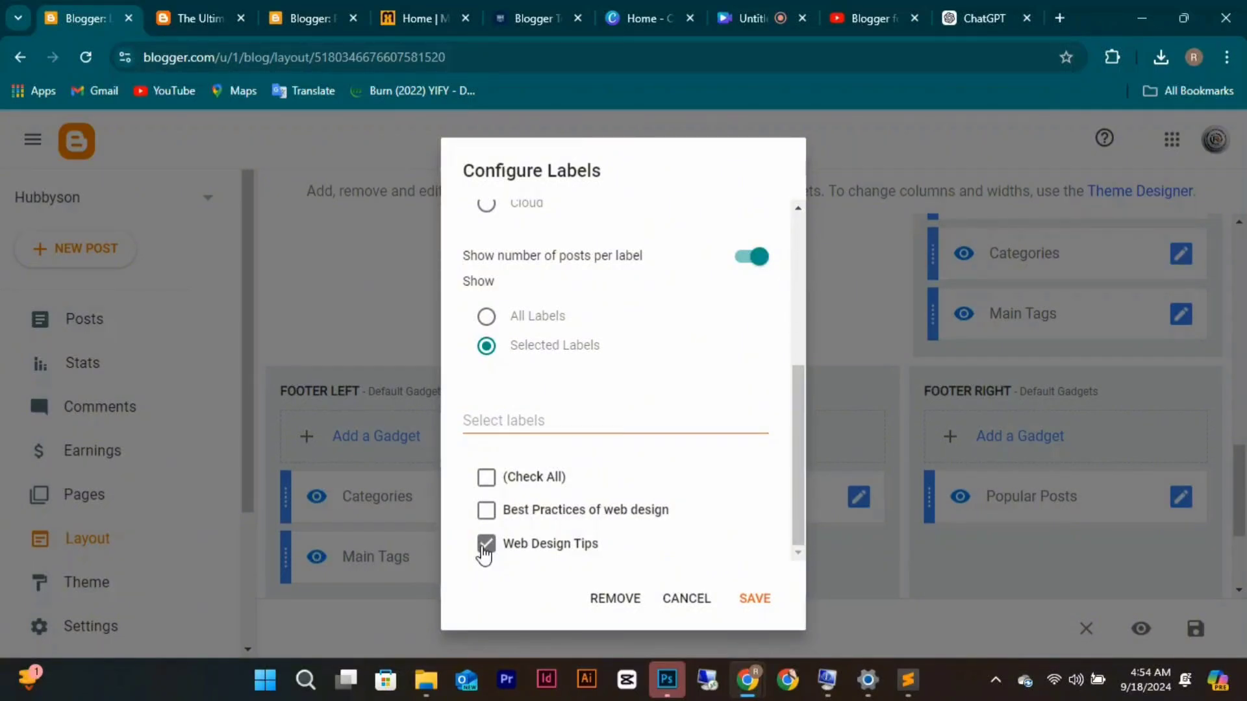
click(754, 601)
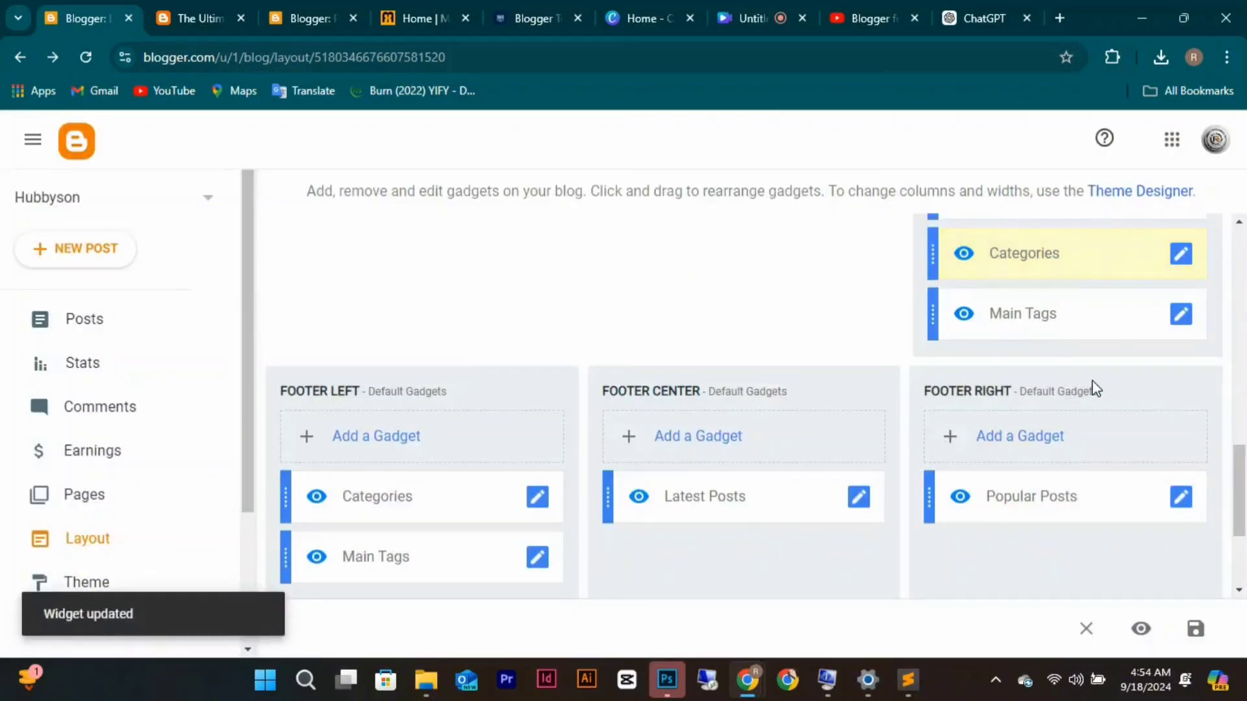
Limit the Main Tags gadget to selected labels, only Best Practices of web design, and save.
click(1179, 319)
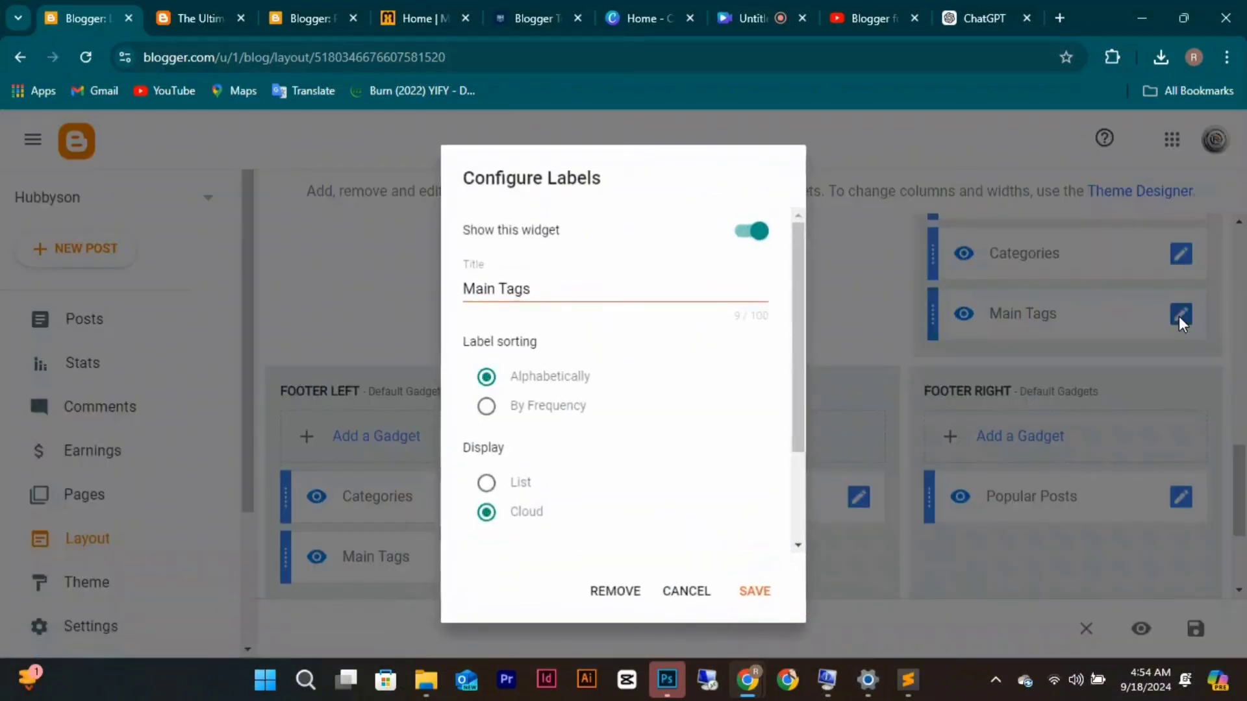
scroll(625, 430, down, 2)
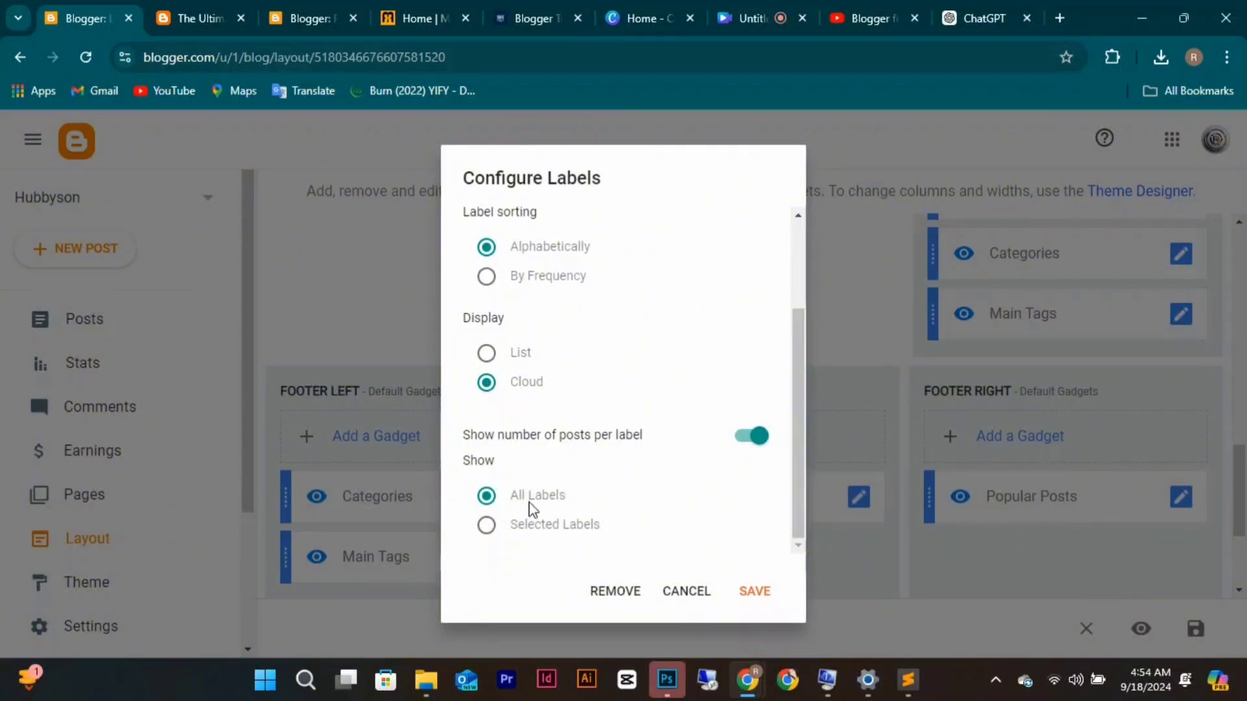
click(486, 526)
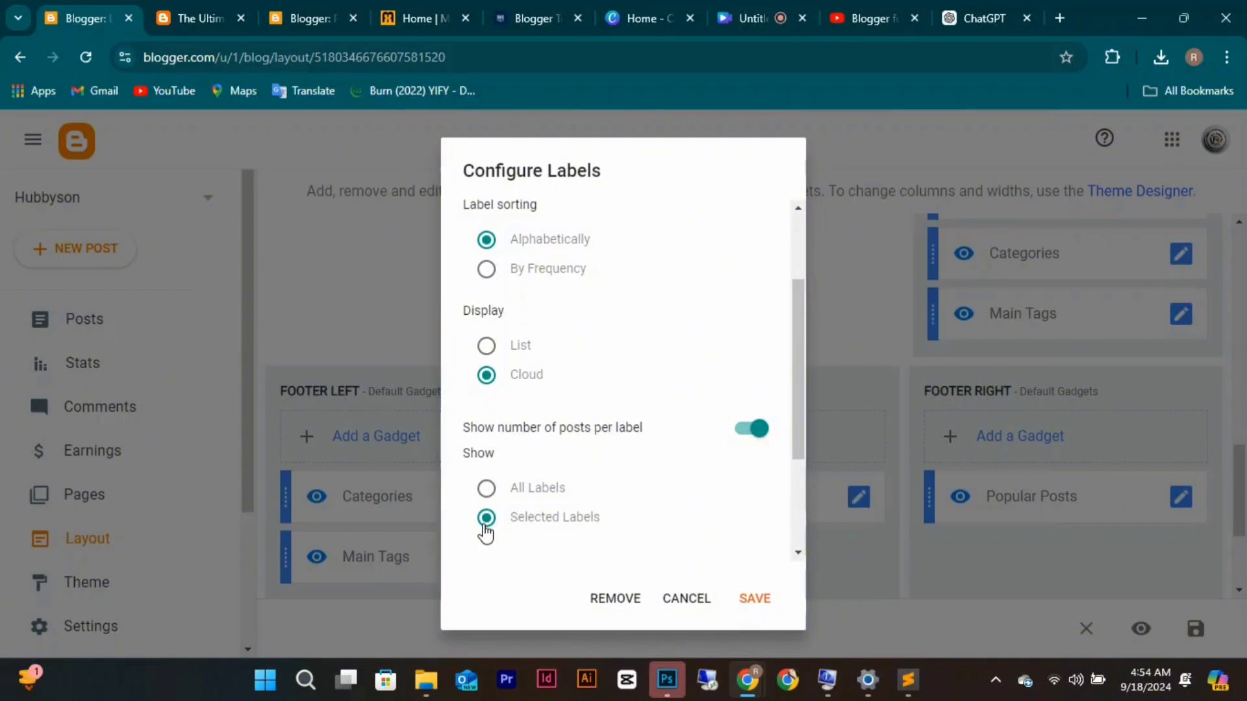
scroll(485, 533, down, 3)
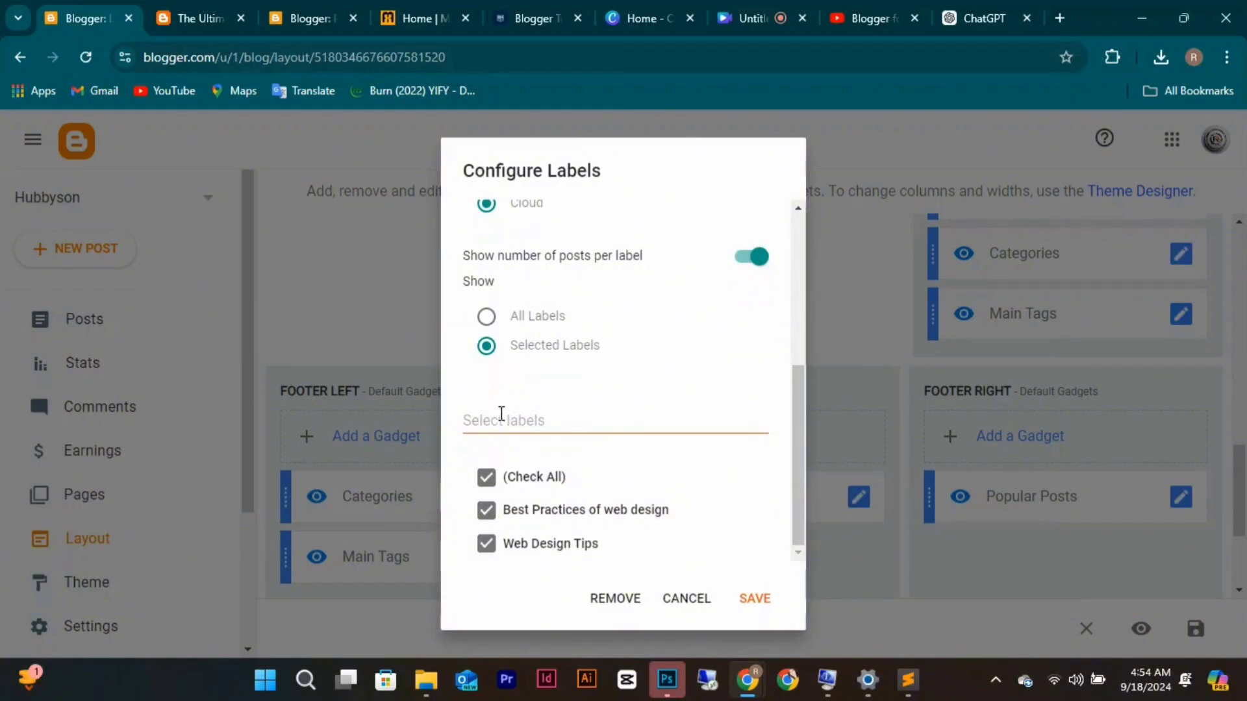
click(486, 482)
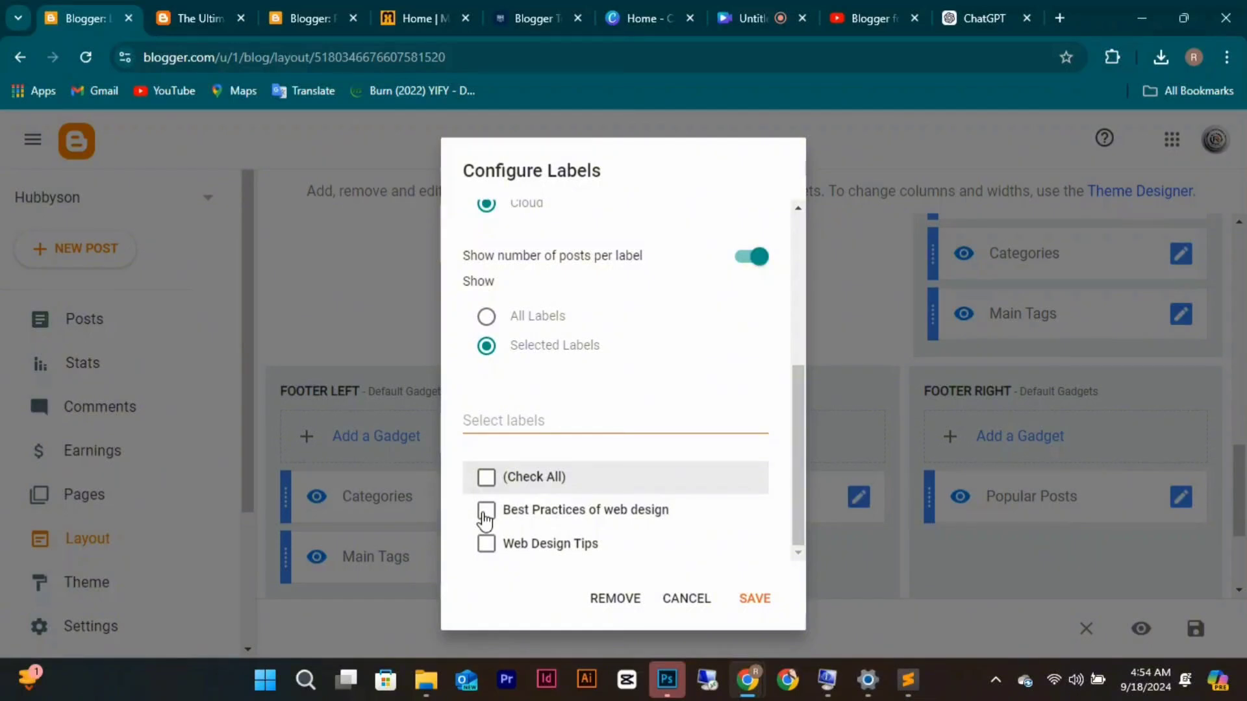
click(486, 513)
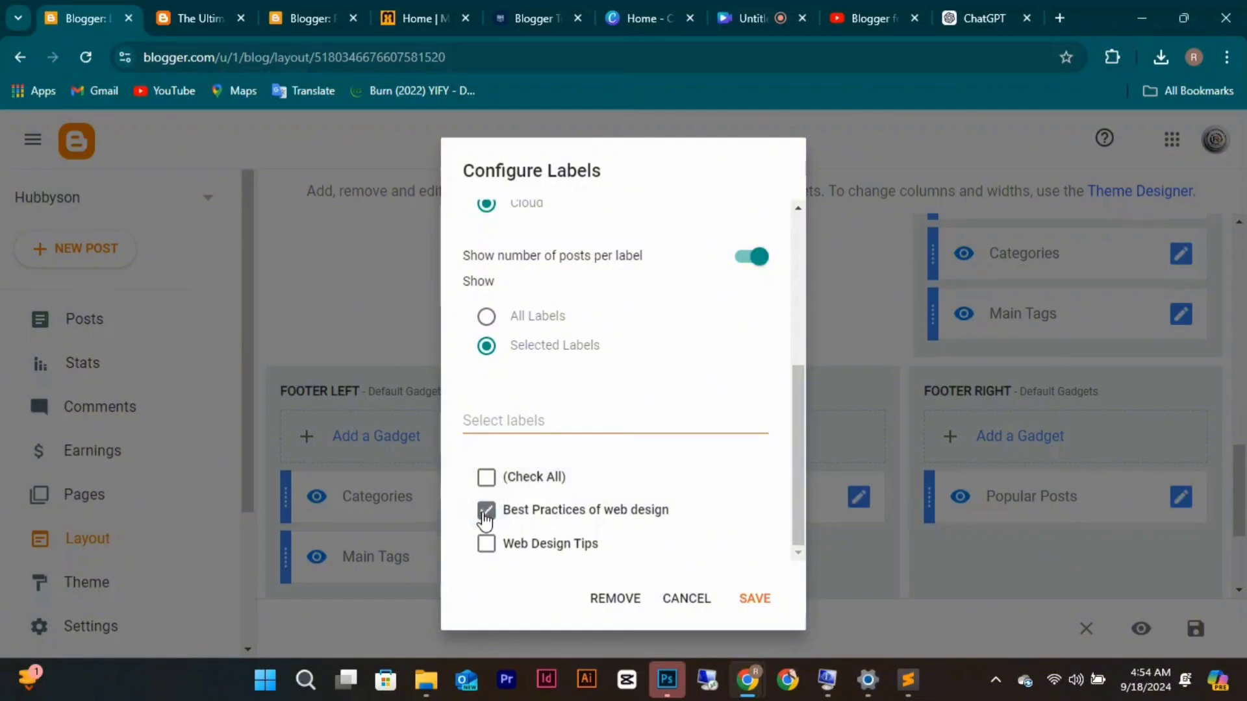
click(750, 597)
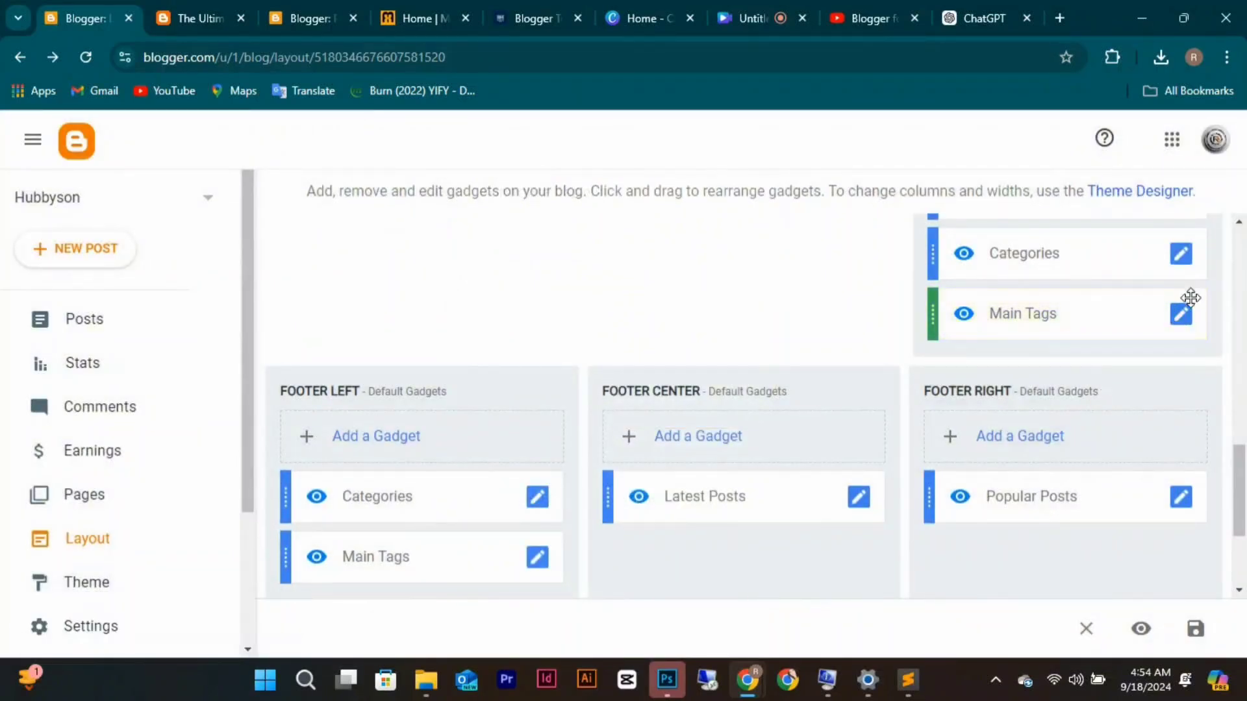
Recheck the Main Tags label settings and save the gadget again.
click(1184, 317)
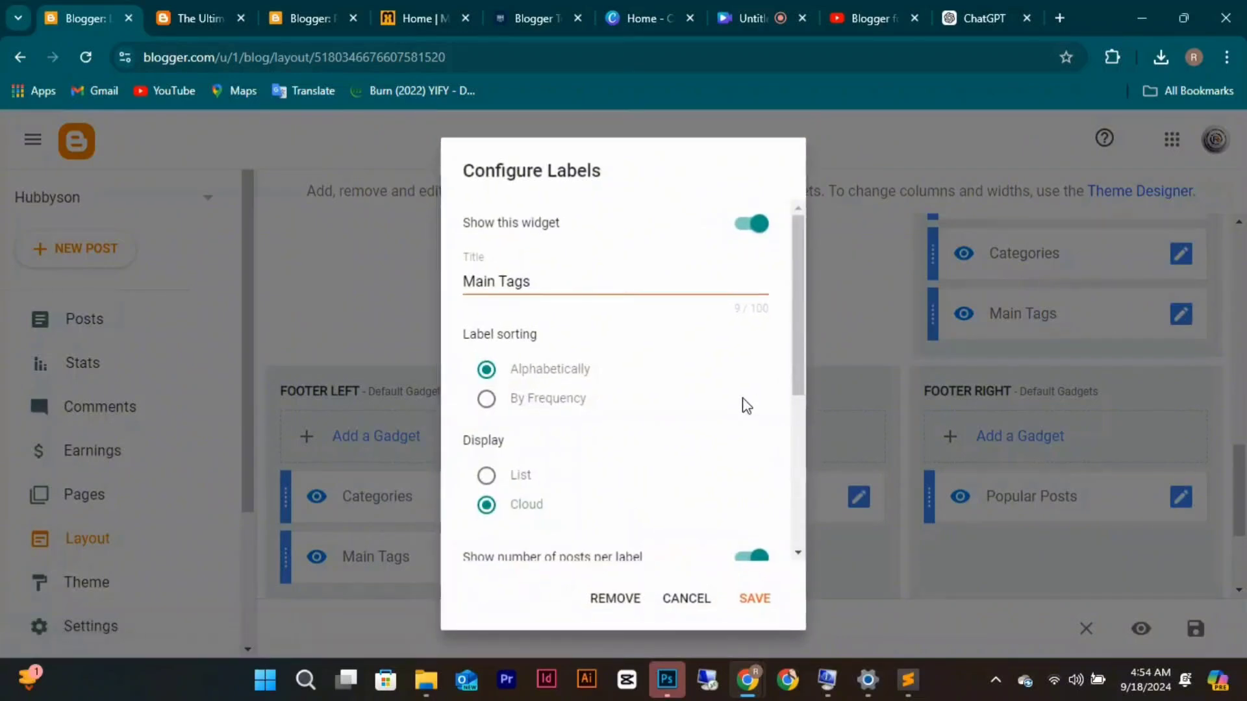
scroll(747, 406, down, 4)
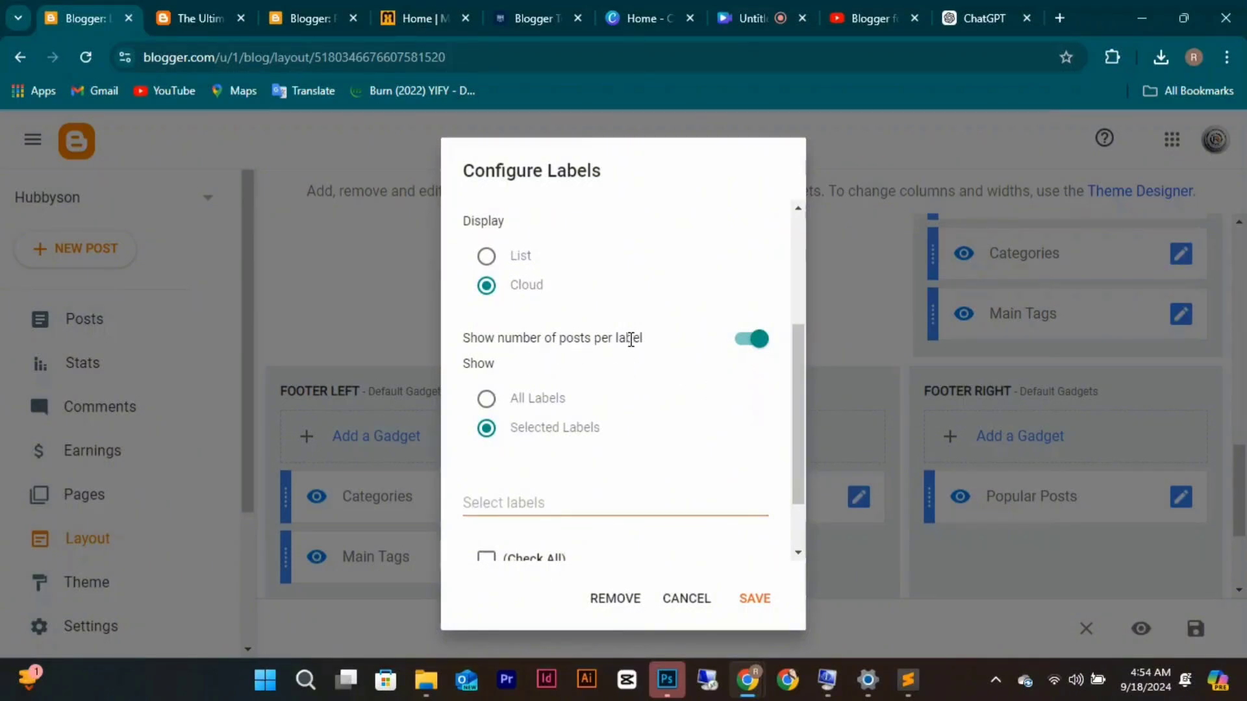
scroll(546, 295, up, 2)
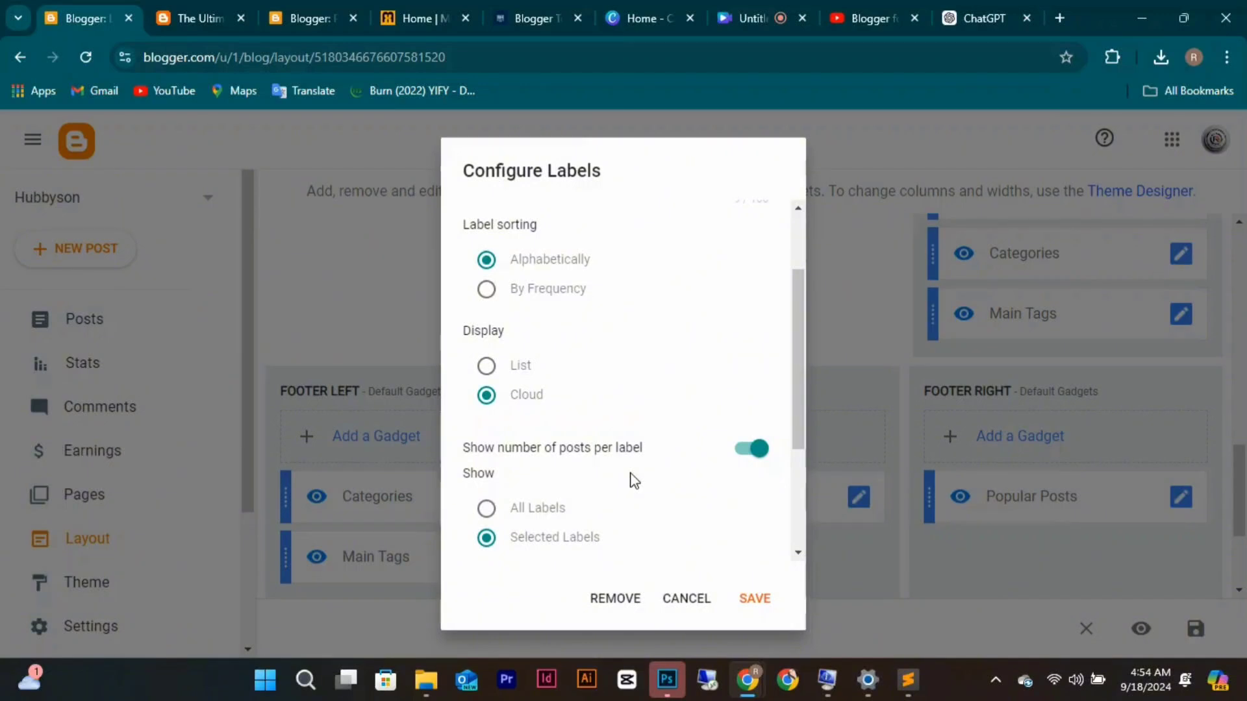
click(748, 601)
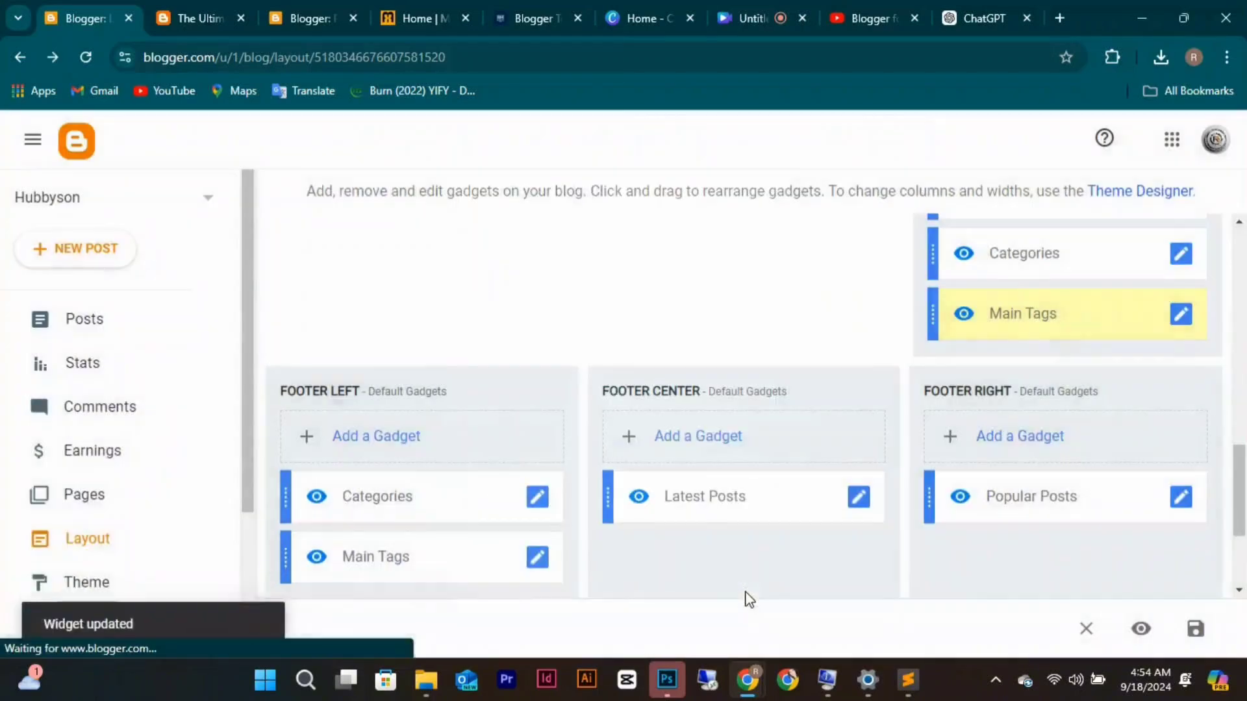
scroll(746, 594, down, 3)
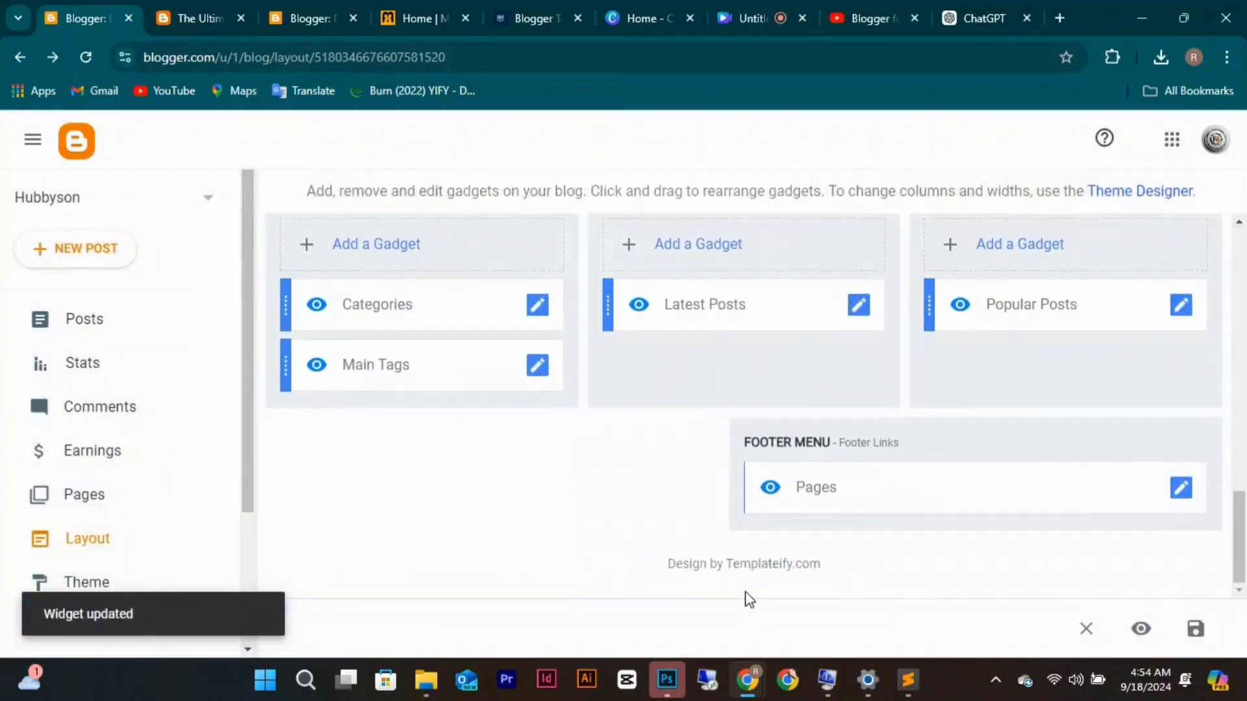
In the Pages link list, change the Contact Us URL's subdomain to hubbyson and save it.
click(1181, 490)
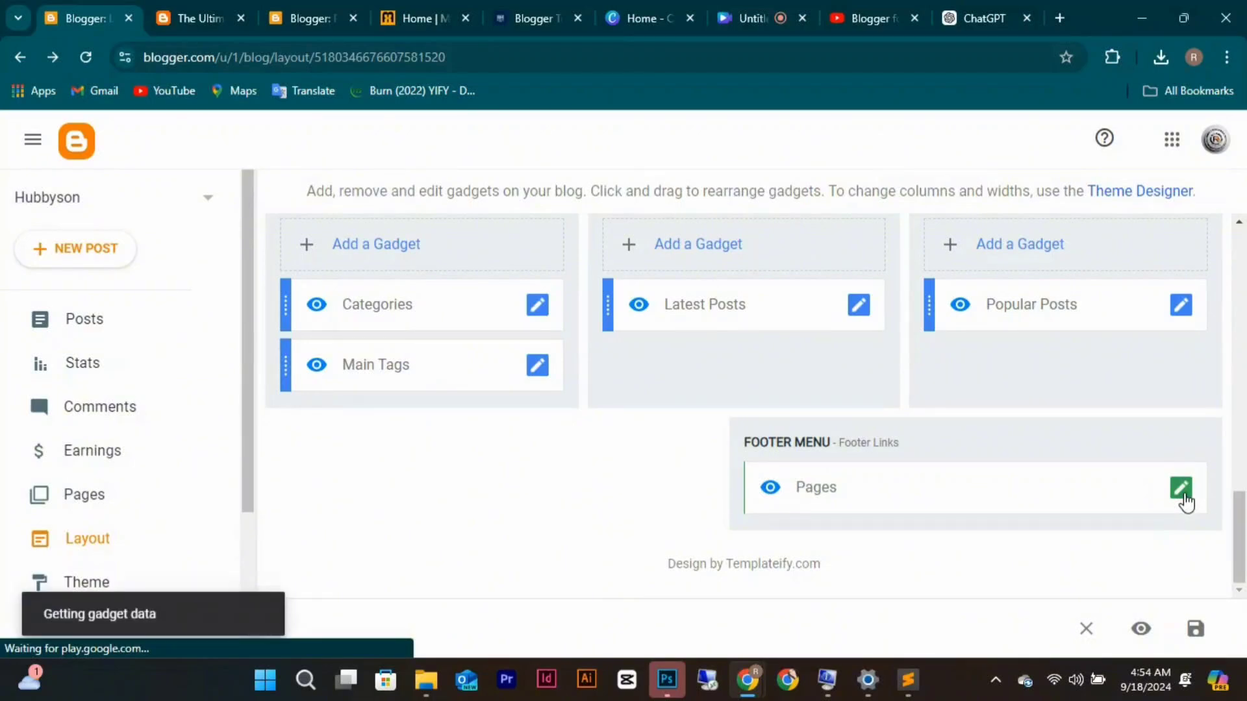
scroll(562, 435, down, 5)
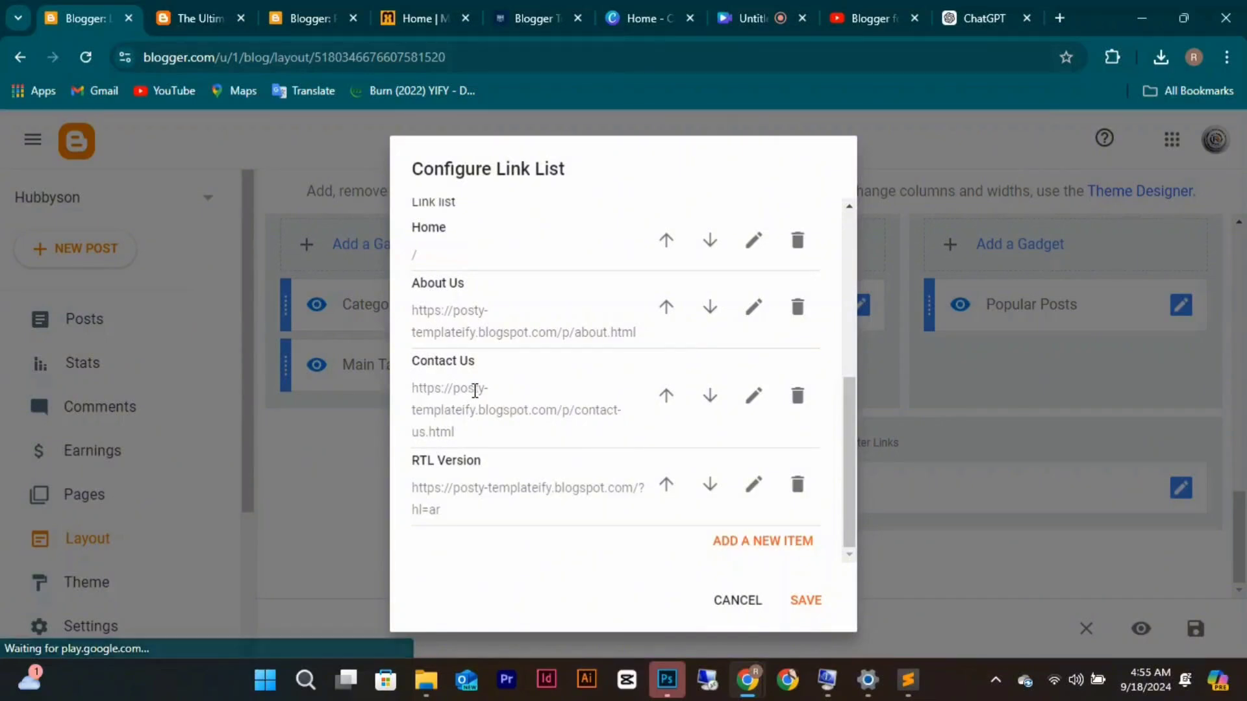
click(753, 401)
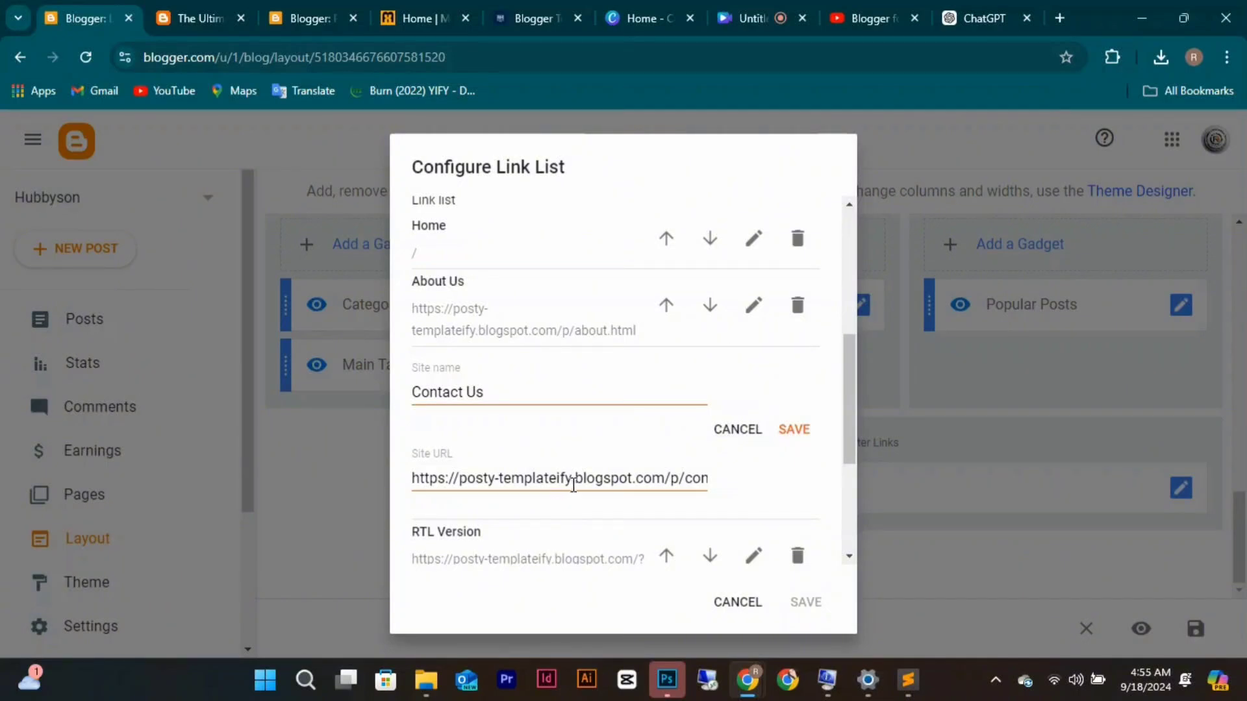
click(570, 480)
key(BackSpace)
key(BackSpace)
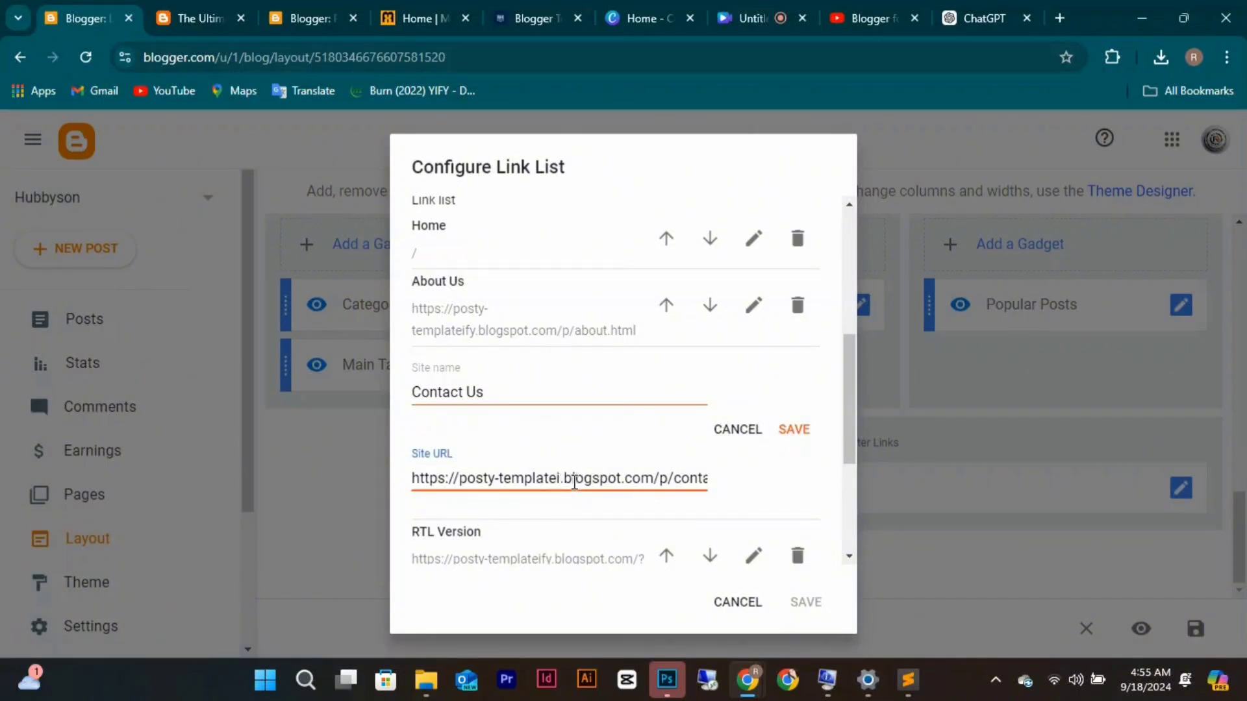
key(BackSpace)
key(BackSpace)
key(BackSpace)
key(BackSpace)
key(BackSpace)
key(BackSpace)
key(BackSpace)
key(BackSpace)
key(BackSpace)
key(BackSpace)
key(BackSpace)
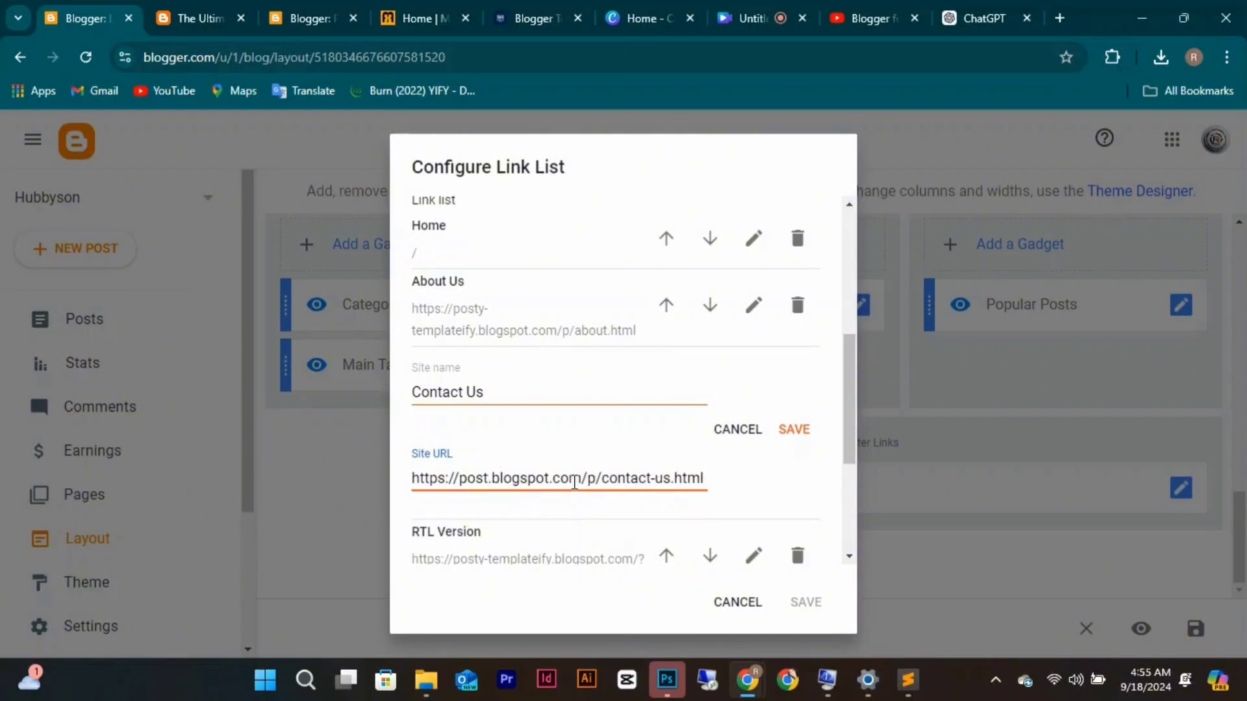
key(BackSpace)
key(BackSpace)
key(BackSpace)
key(BackSpace)
text(hubby)
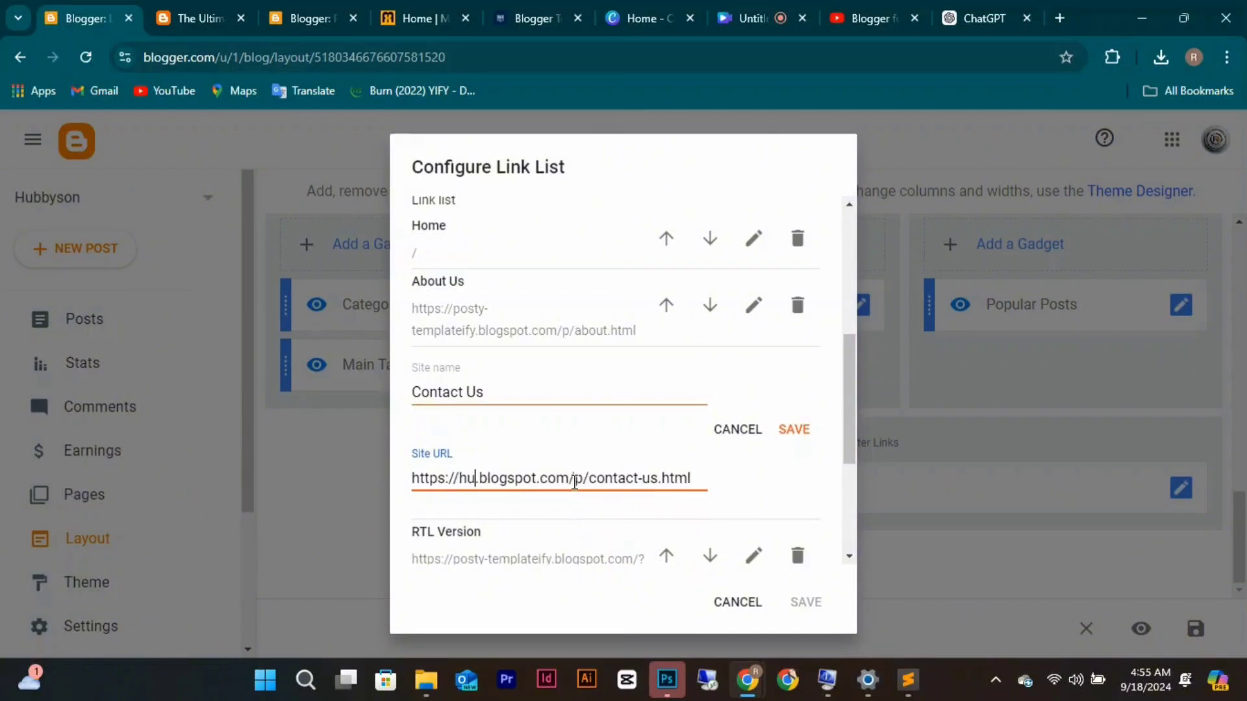
text(son)
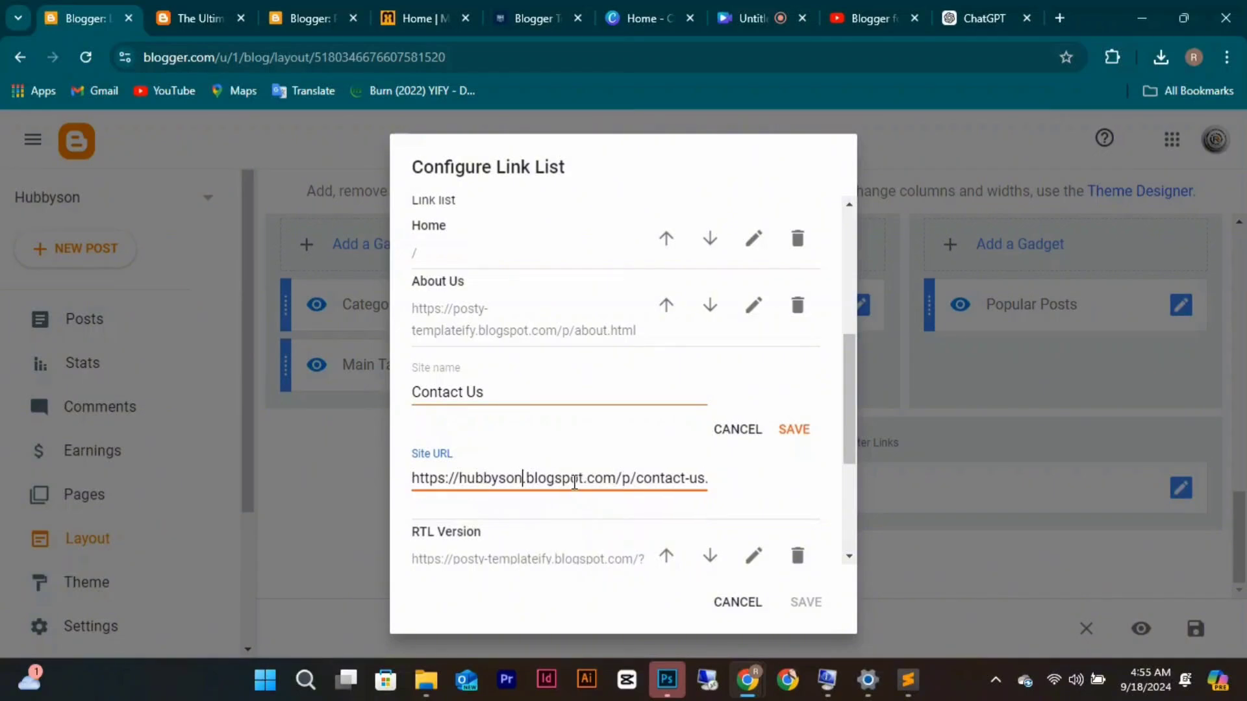
click(789, 430)
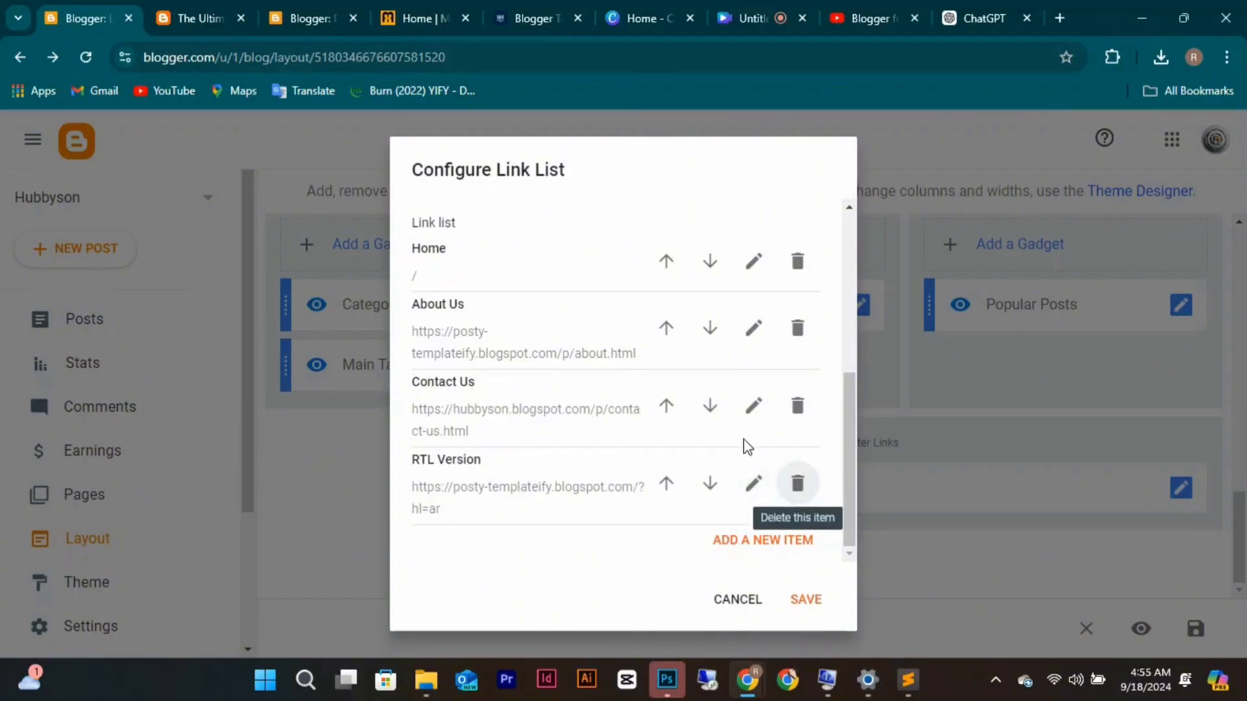
Edit the About Us link, replacing its old subdomain with hubbyson.
click(751, 327)
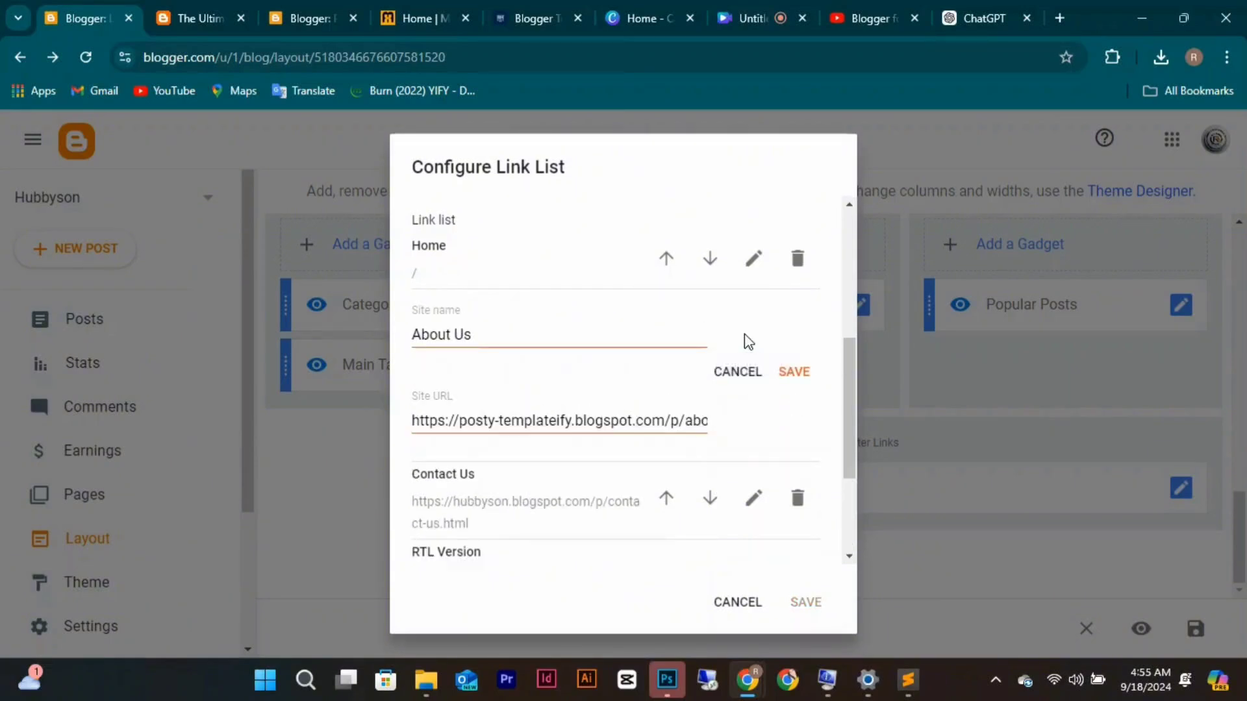
click(572, 420)
key(BackSpace)
key(BackSpace)
key(BackSpace)
key(BackSpace)
key(BackSpace)
key(BackSpace)
key(BackSpace)
key(BackSpace)
key(BackSpace)
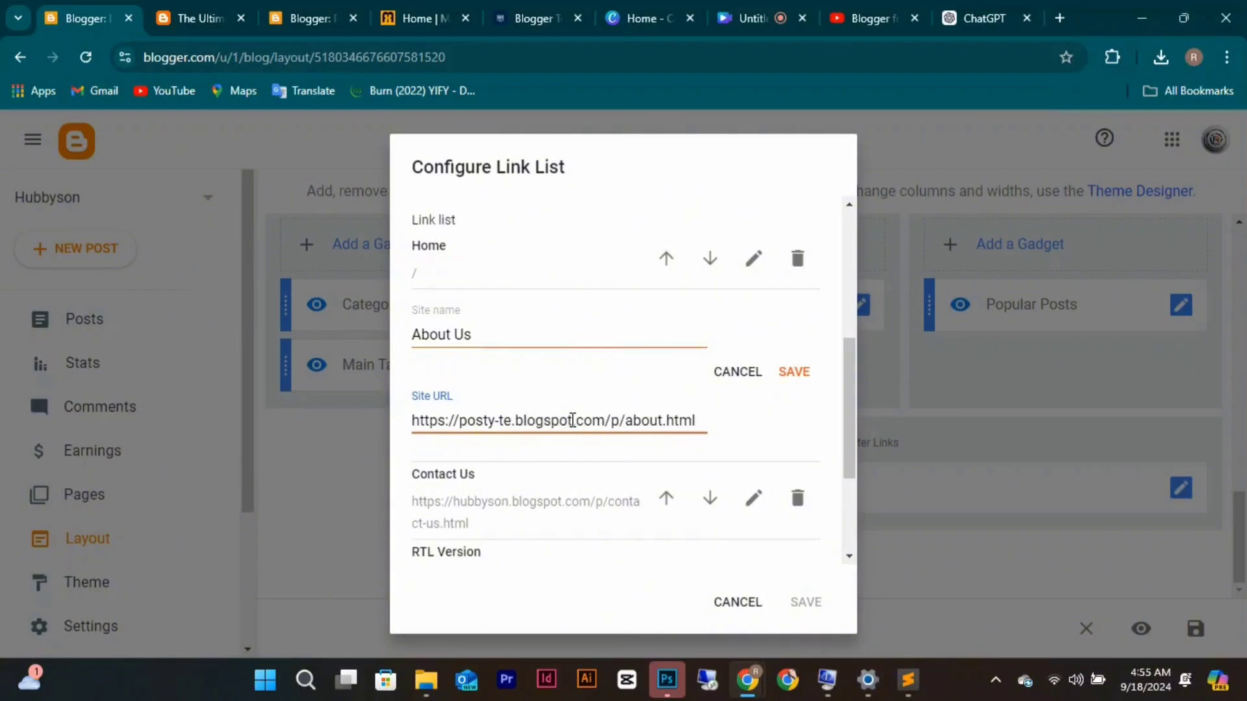
key(BackSpace)
key(BackSpace)
key(BackSpace)
key(BackSpace)
key(BackSpace)
key(BackSpace)
key(BackSpace)
key(BackSpace)
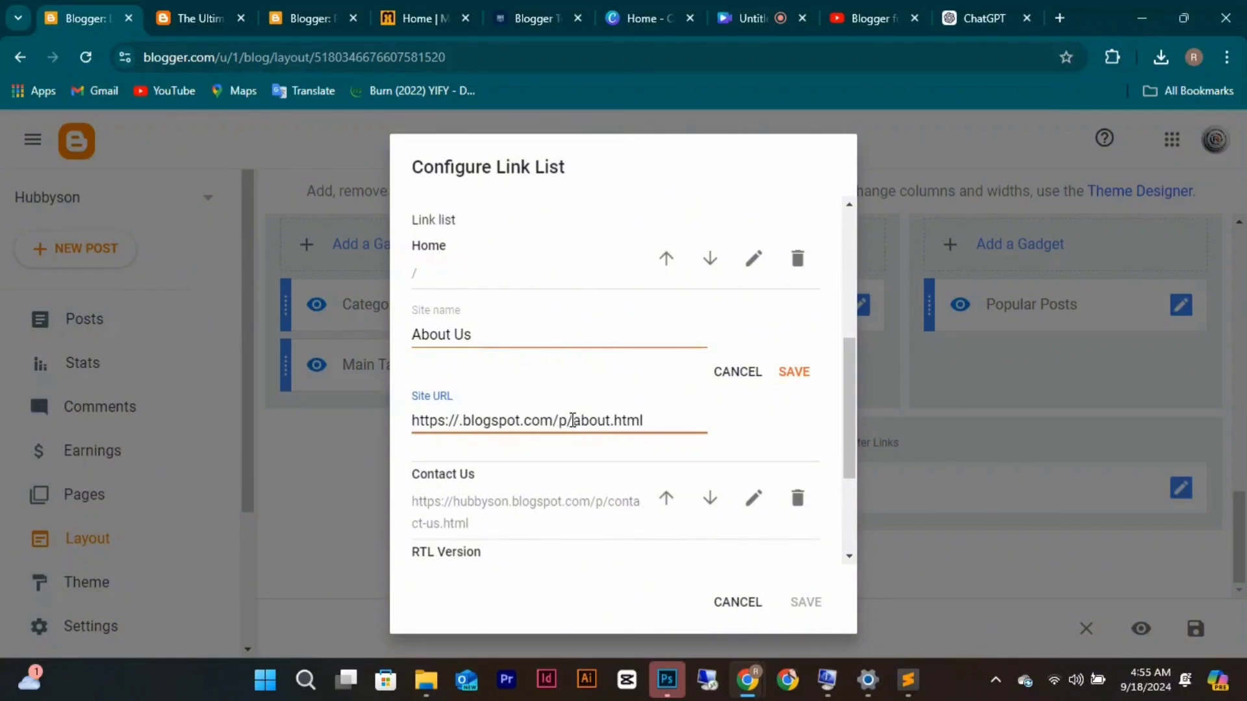
text(hubb)
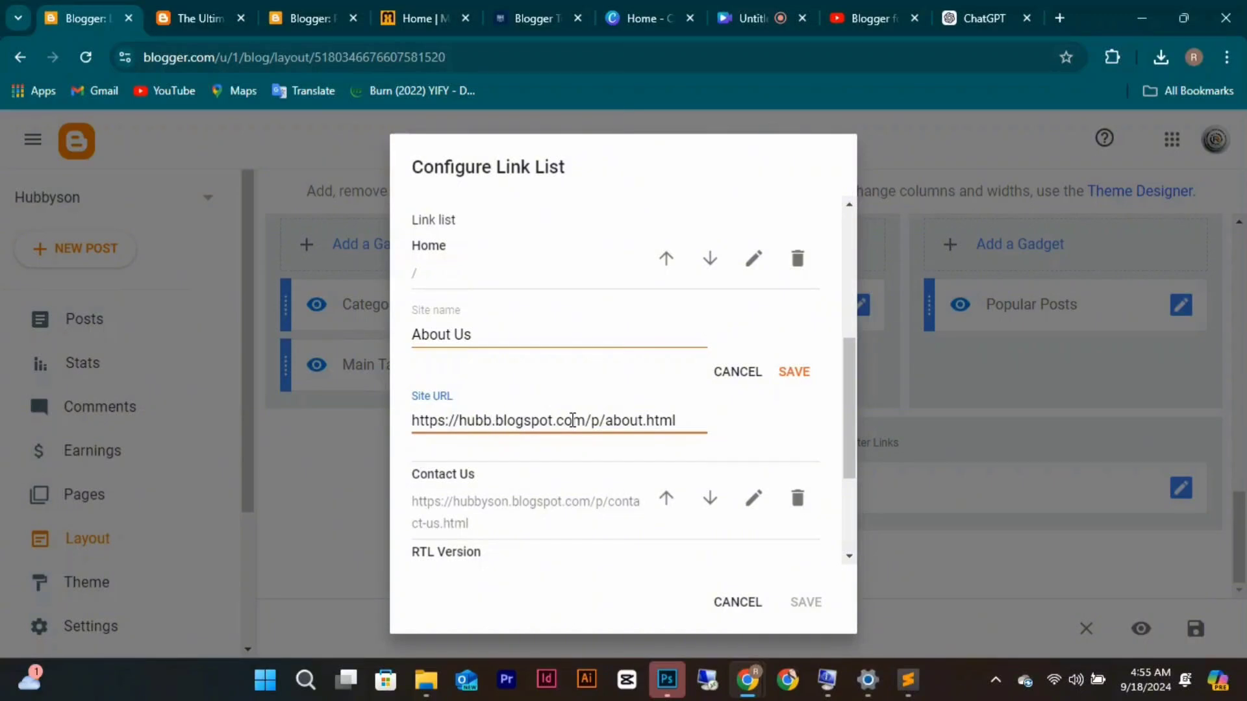
text(yson)
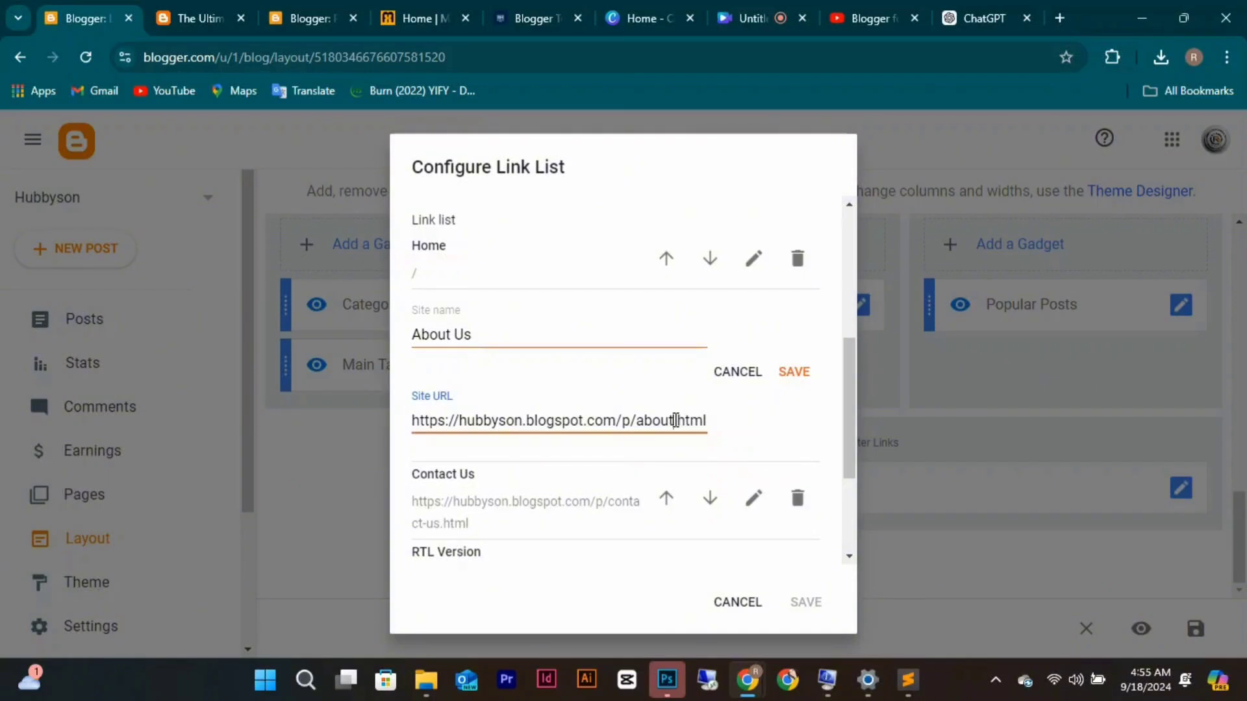
Copy the About Us page URL via Share and paste it as the About Us link address.
click(324, 18)
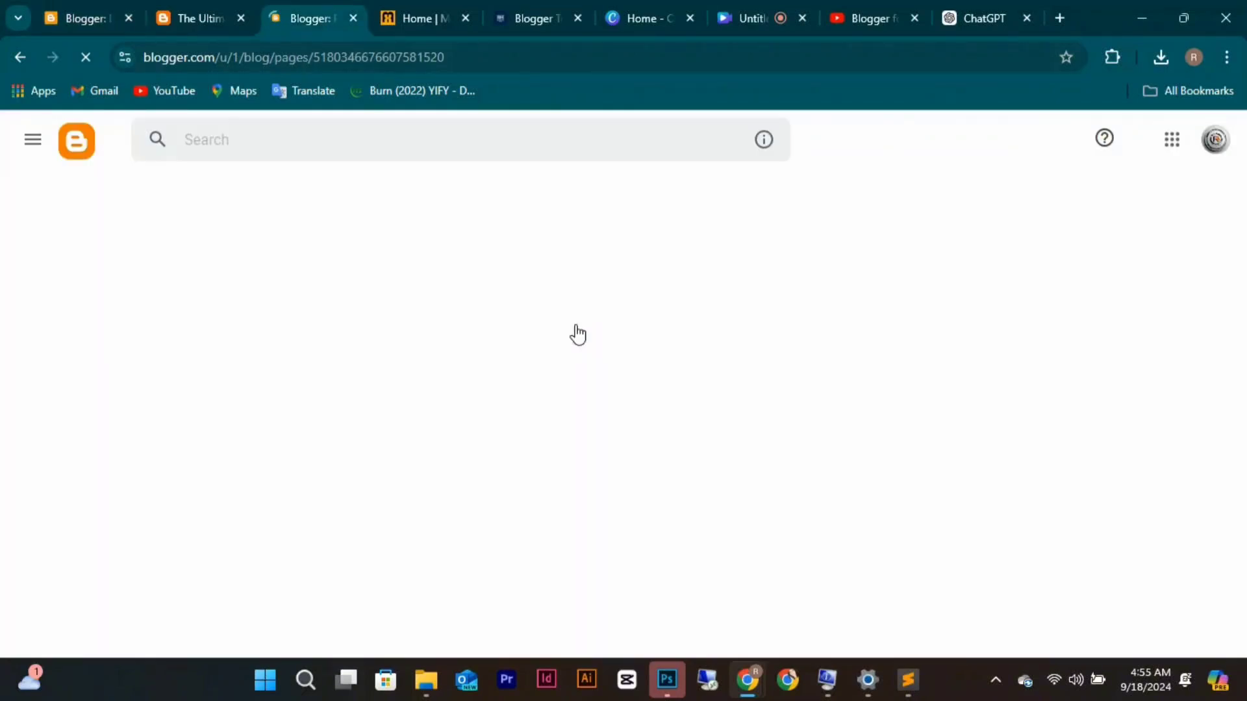
scroll(766, 462, down, 2)
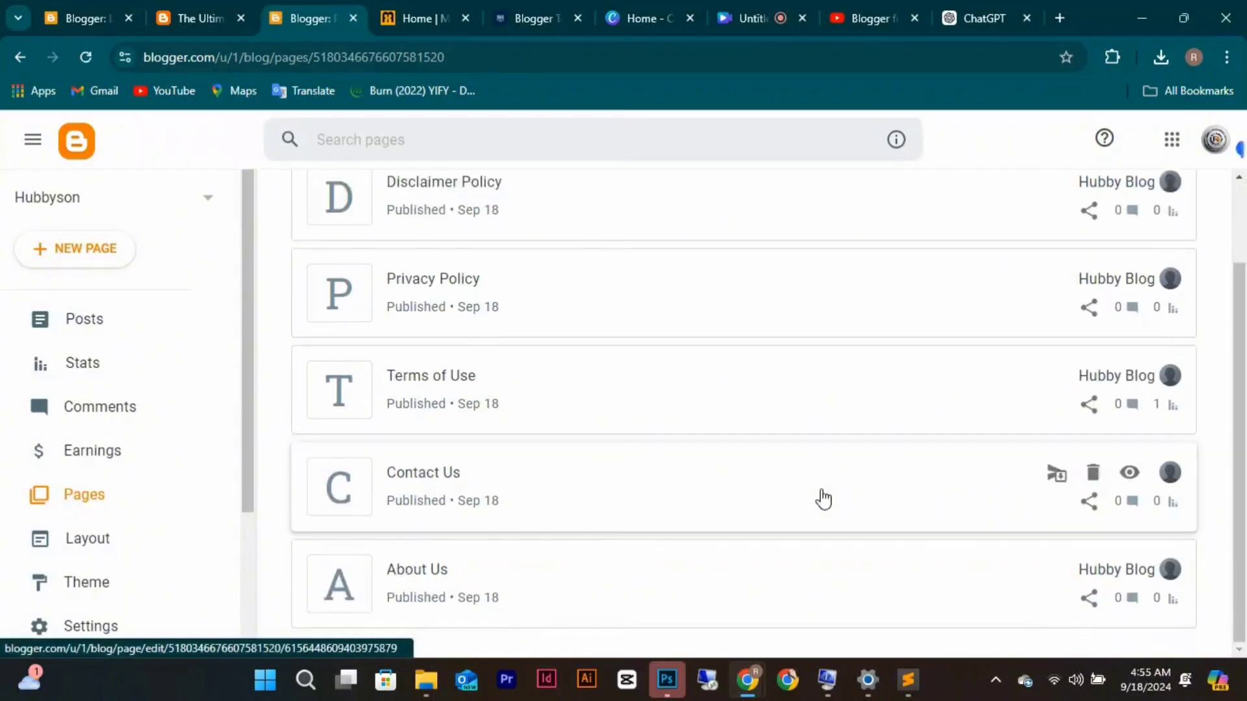
click(1090, 599)
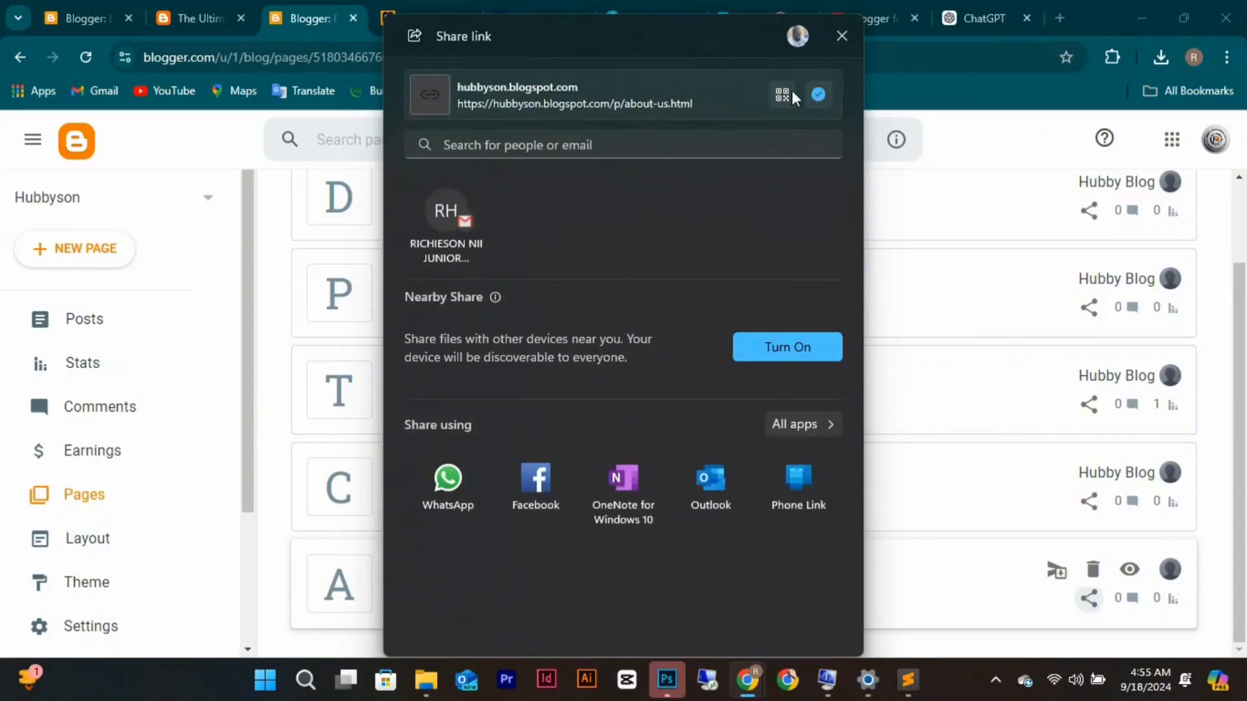
click(842, 37)
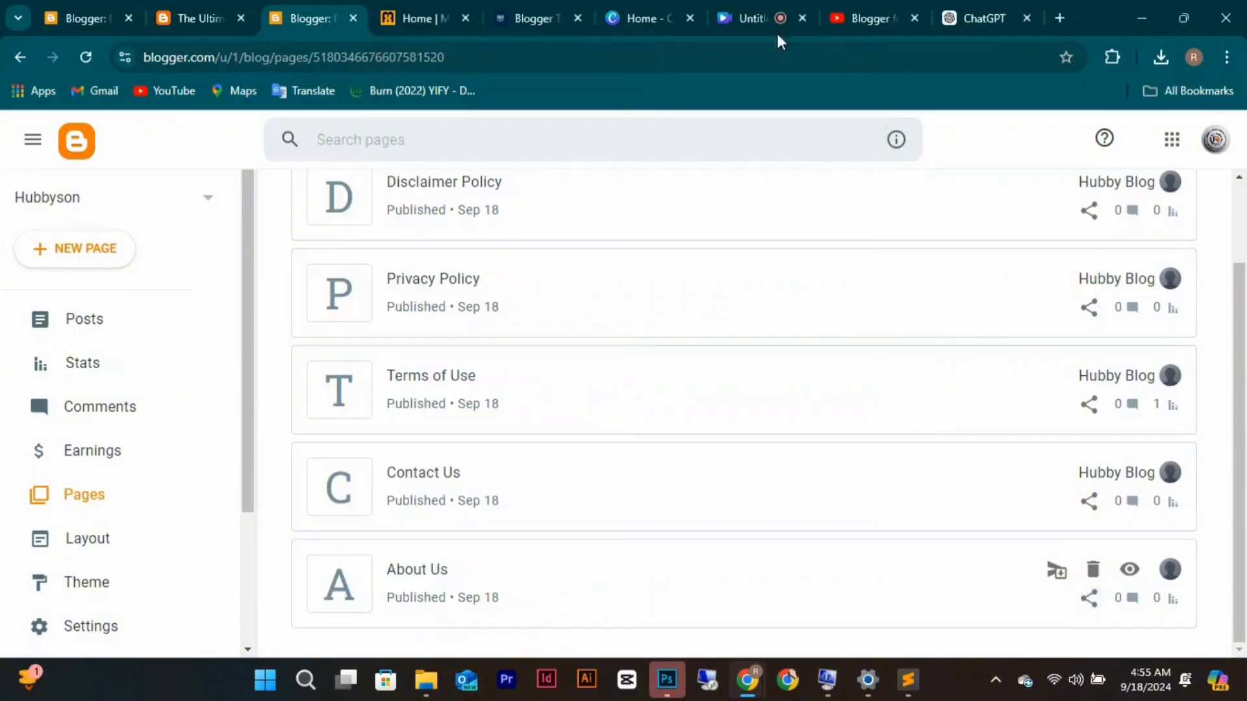
click(96, 30)
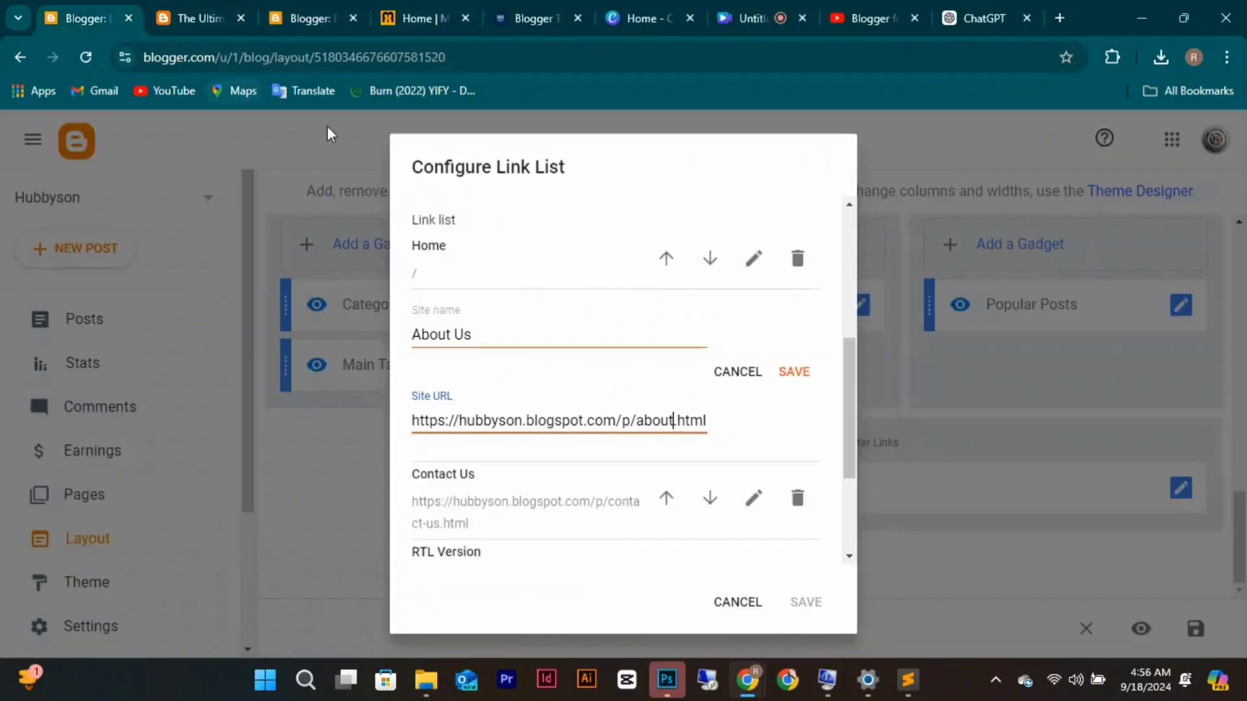
triple_click(589, 421)
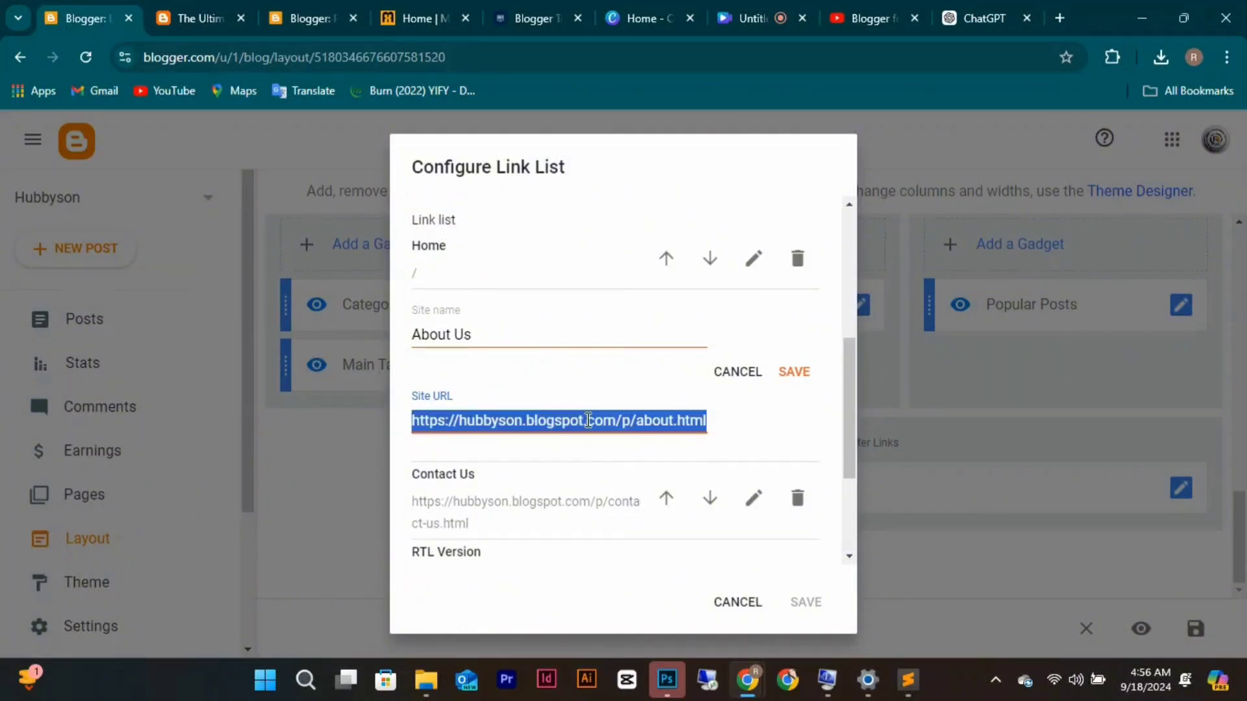
text(https://hubbyson.blogspot.com/p/about-us.html)
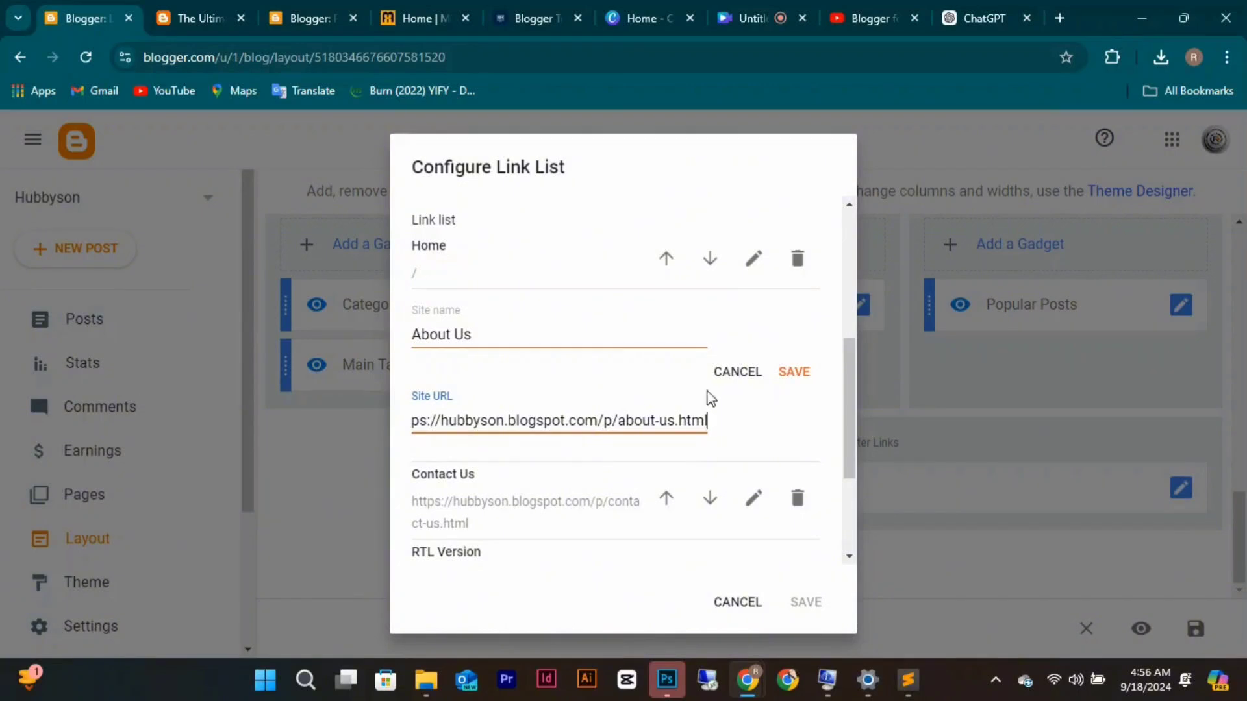
click(799, 375)
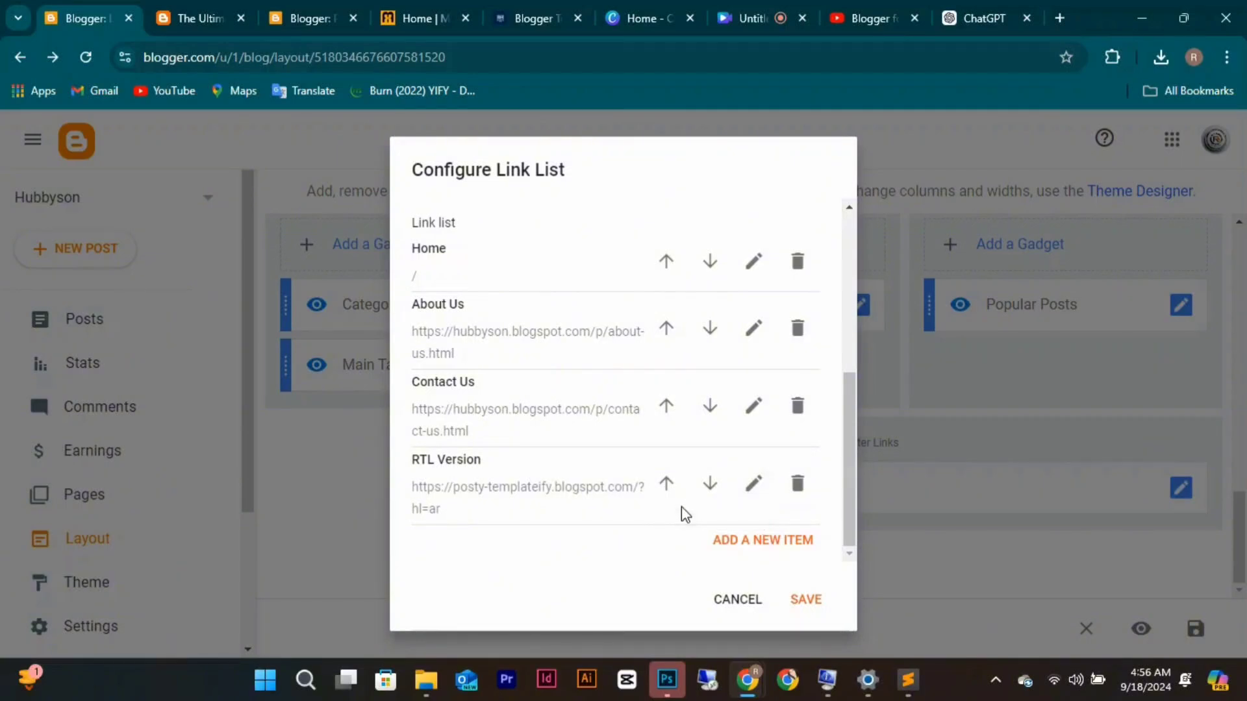
Copy the Disclaimer Policy page's address from its Share window.
click(308, 13)
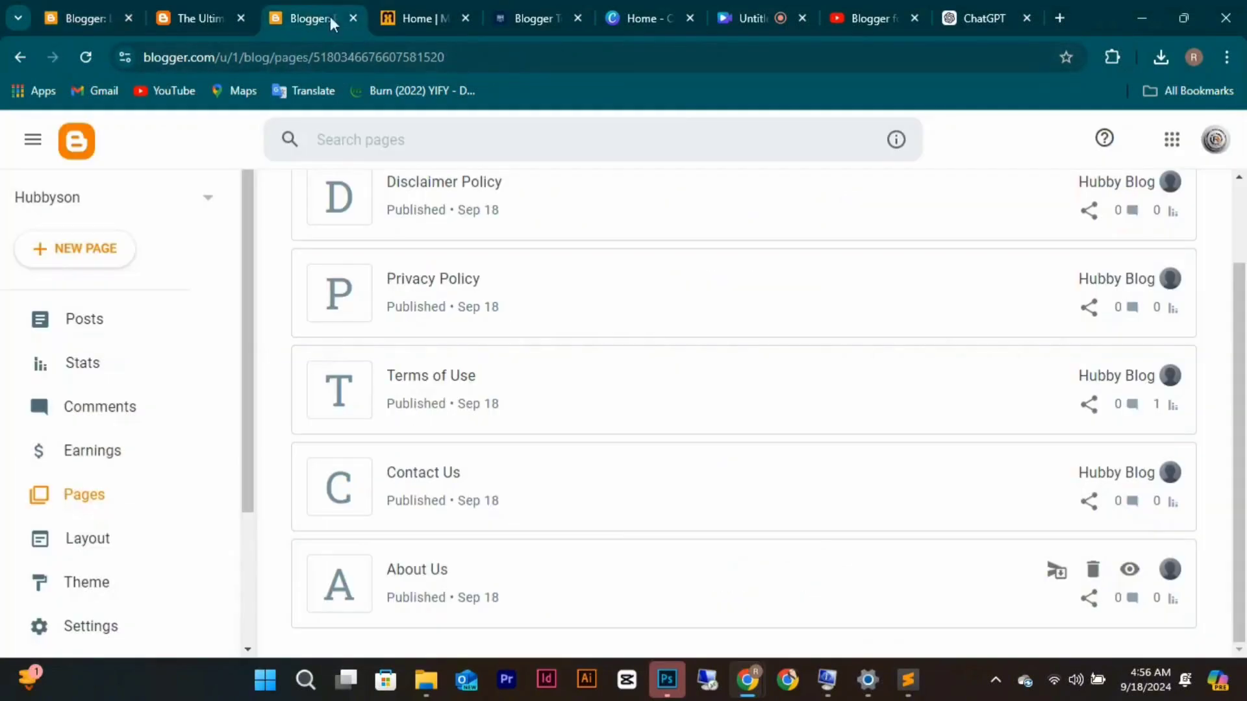
click(1090, 215)
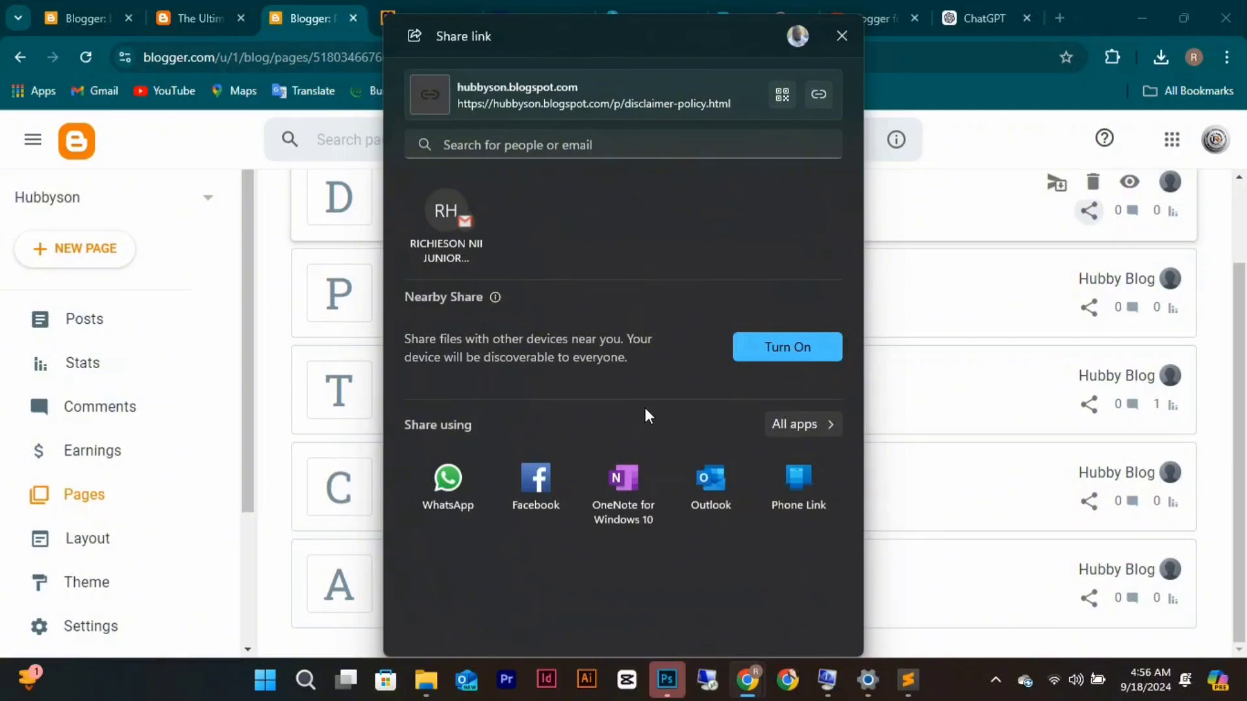
click(839, 37)
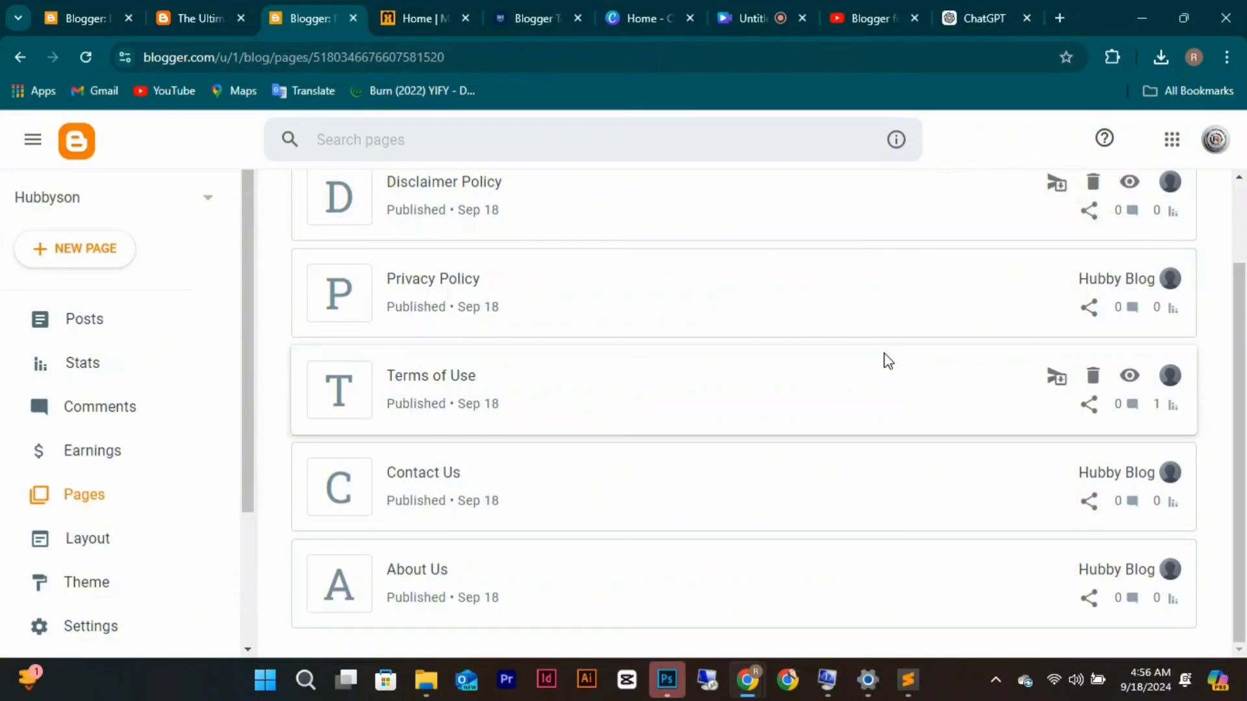
Repurpose the RTL Version link entry with the disclaimer-policy page URL.
click(87, 23)
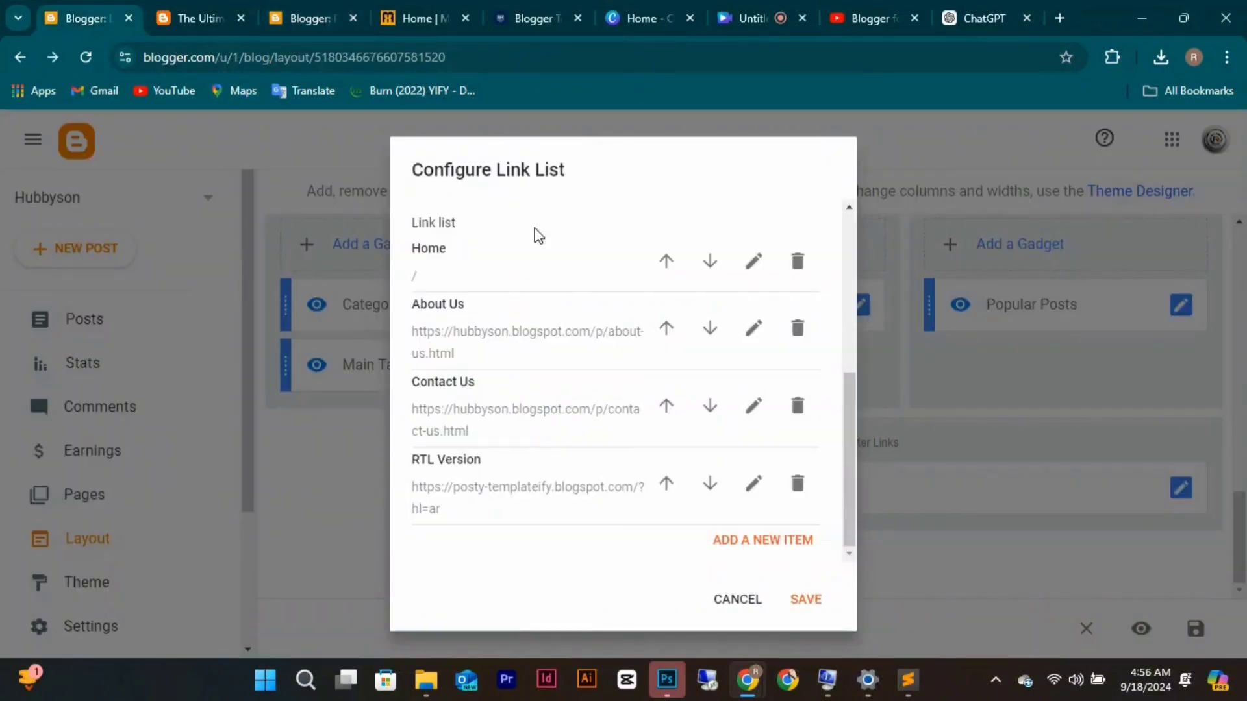
click(752, 484)
click(589, 497)
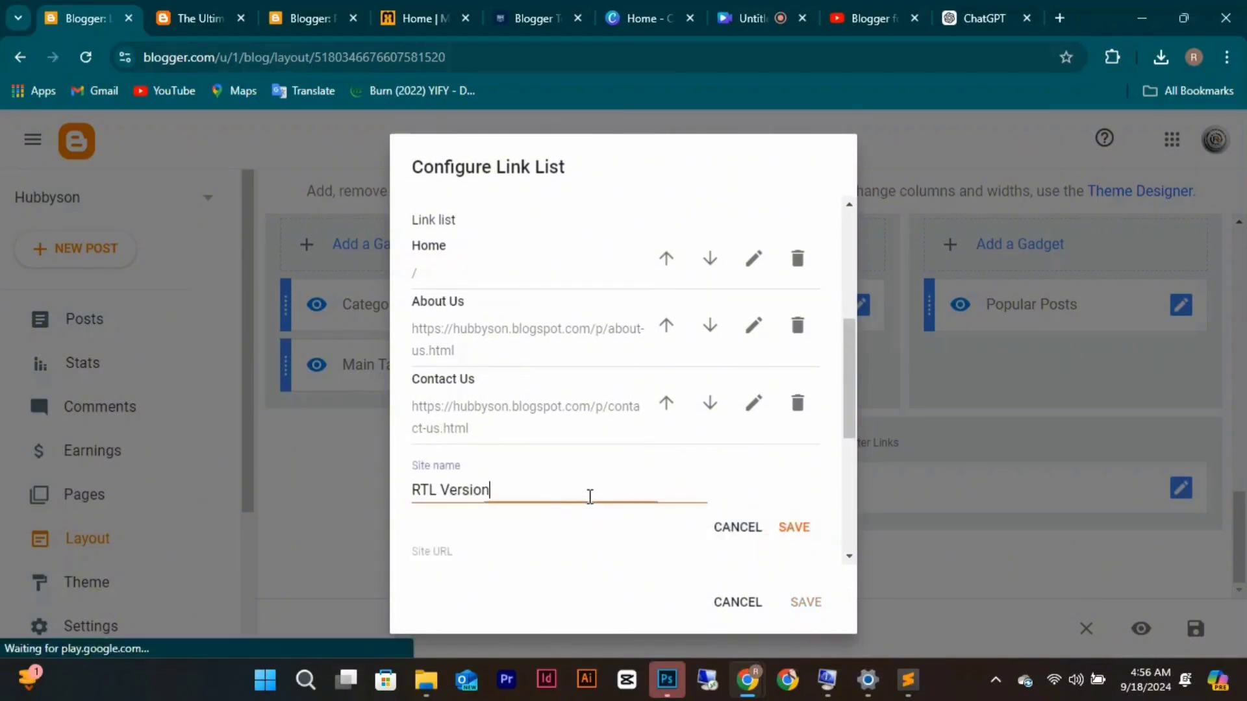
key(BackSpace)
key(BackSpace)
key(BackSpace)
key(BackSpace)
key(BackSpace)
key(BackSpace)
key(BackSpace)
key(BackSpace)
key(BackSpace)
key(BackSpace)
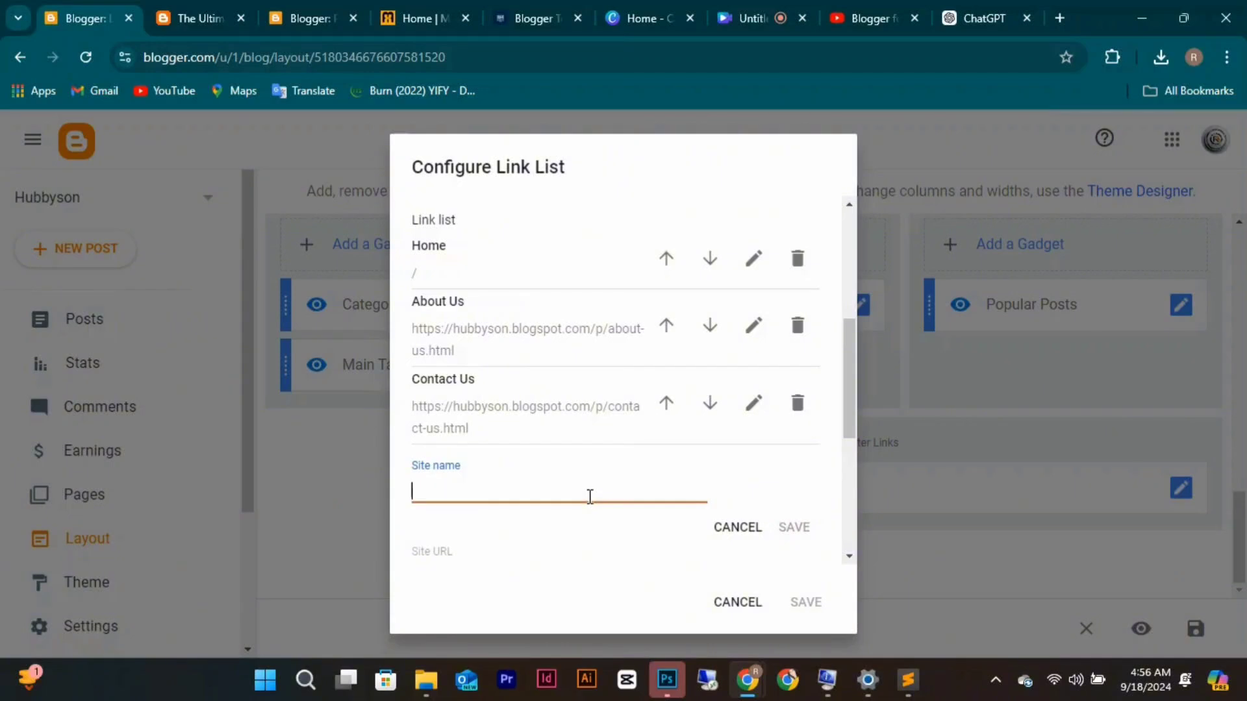
text(Disc)
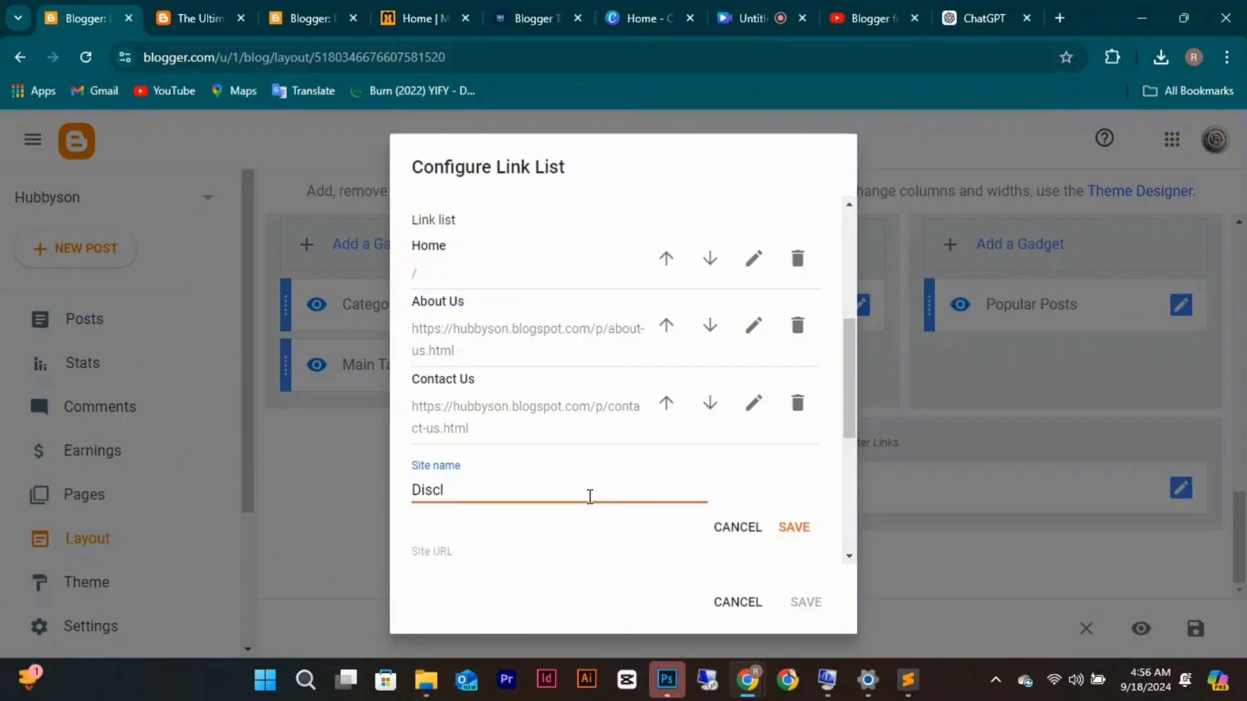
text(l)
click(551, 551)
key(ctrl+v)
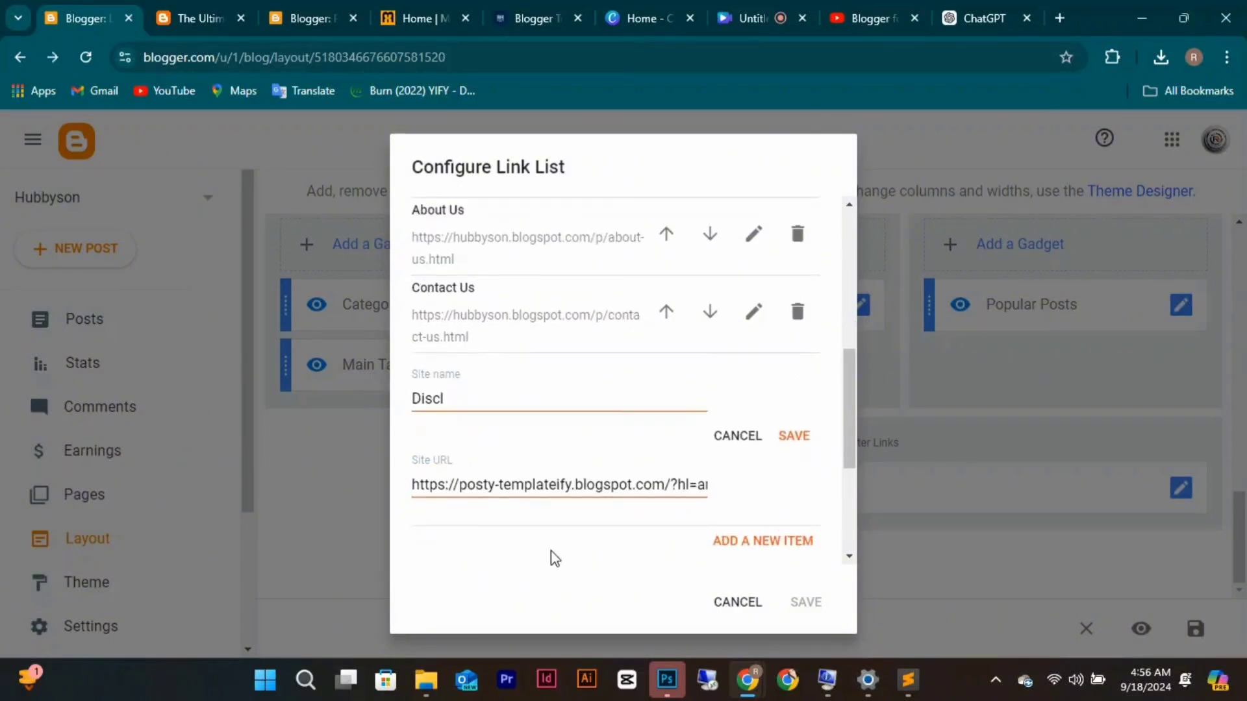
click(560, 472)
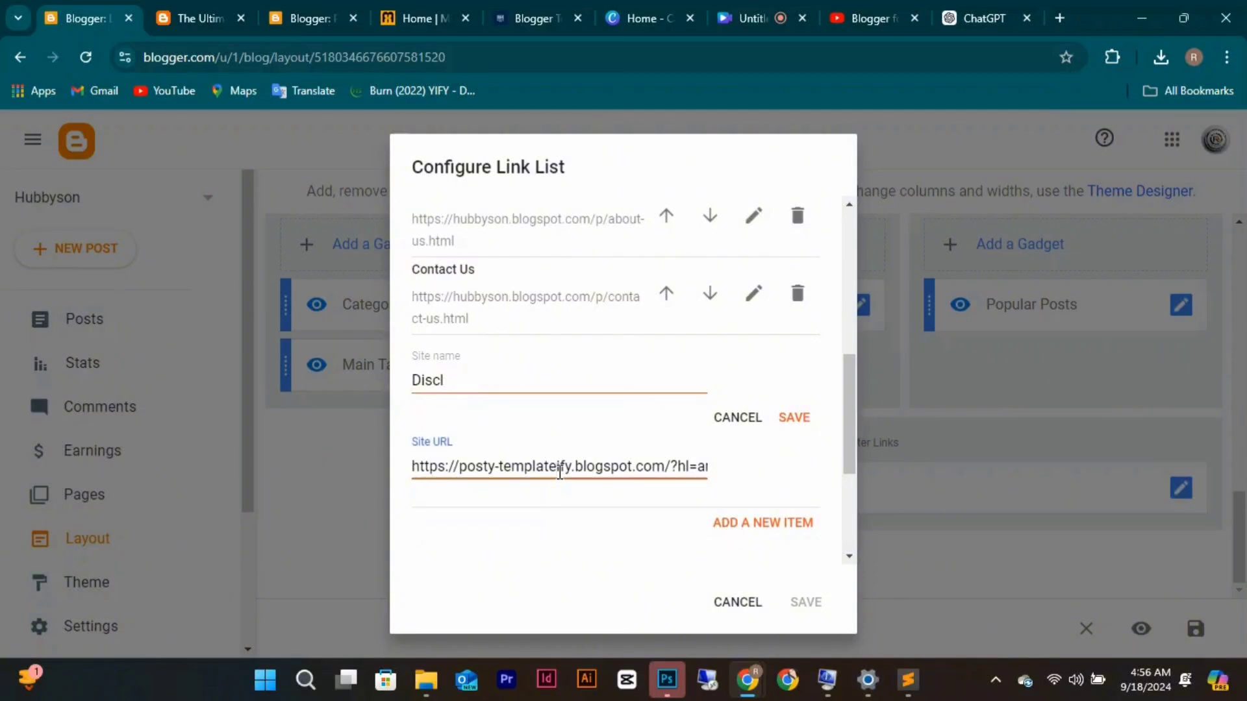
key(ctrl+a)
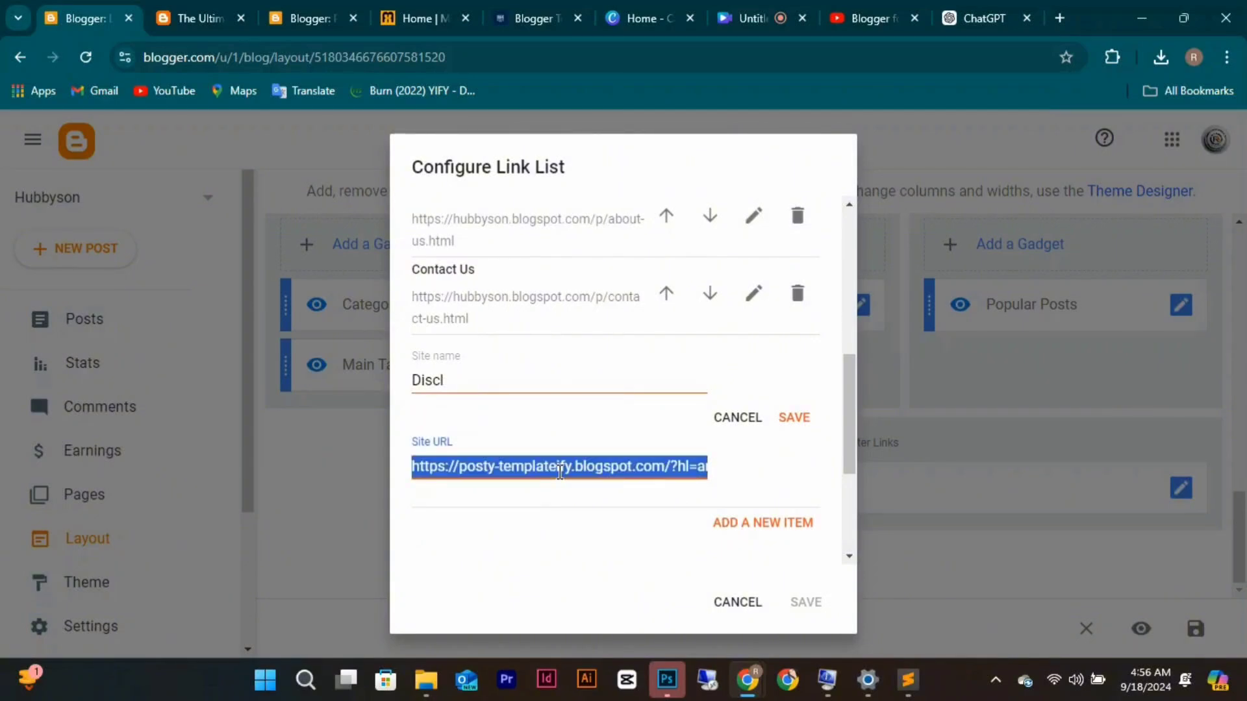
key(BackSpace)
key(ctrl+v)
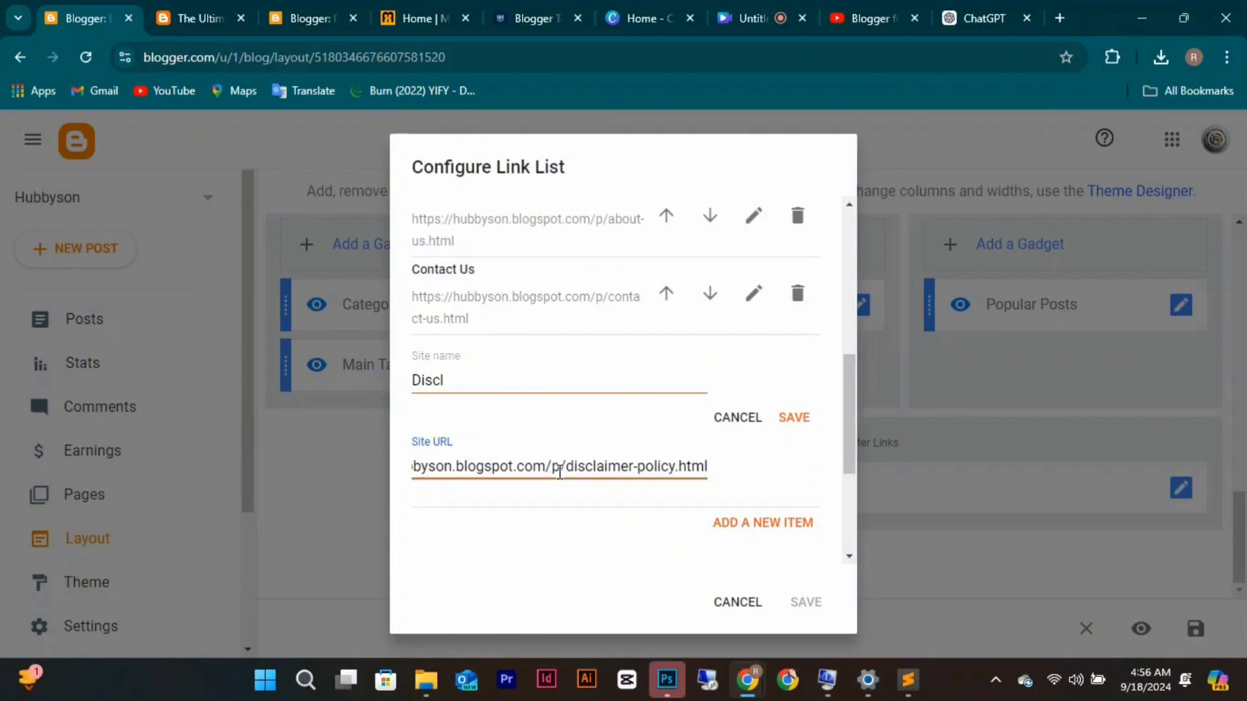
Name the link 'Disclaimer Policy', add it to the list, and save the Link List gadget.
click(484, 388)
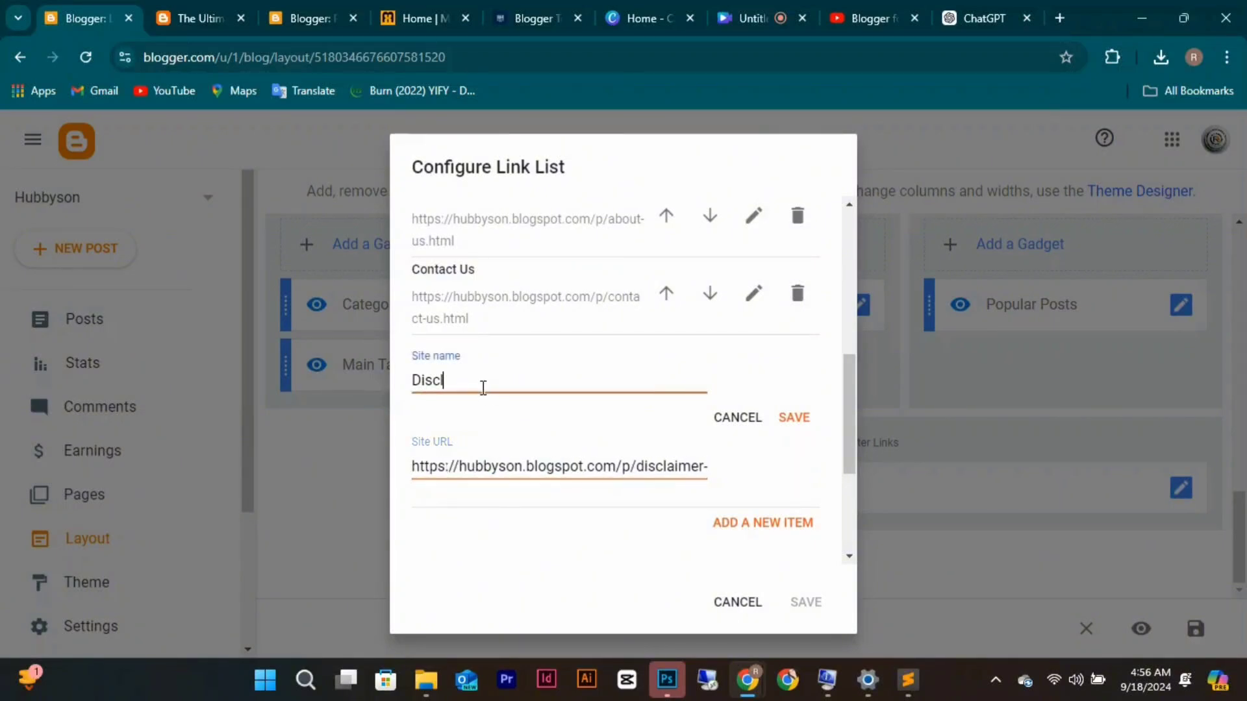
text(Disclaimer-polc)
key(BackSpace)
text(icy)
click(494, 382)
key(BackSpace)
text(P)
click(781, 421)
click(806, 600)
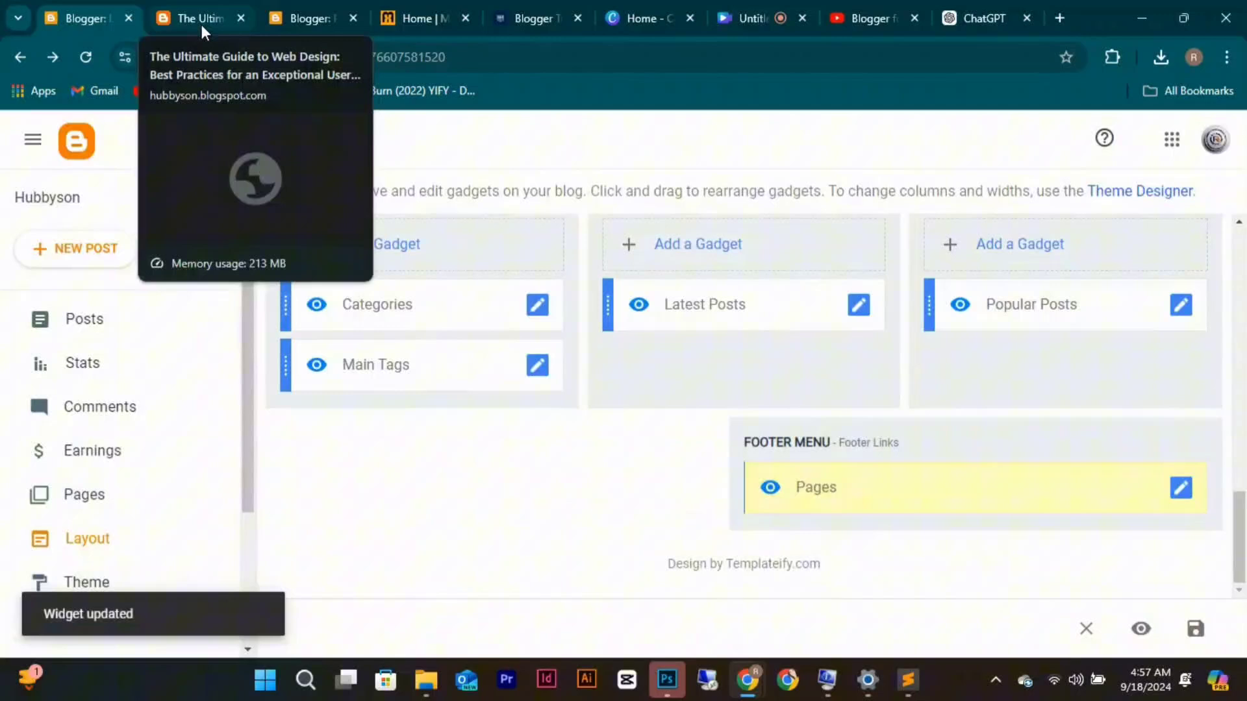
Check the live home page footer for Home, About Us, Contact Us and Disclaimer Policy links.
click(202, 24)
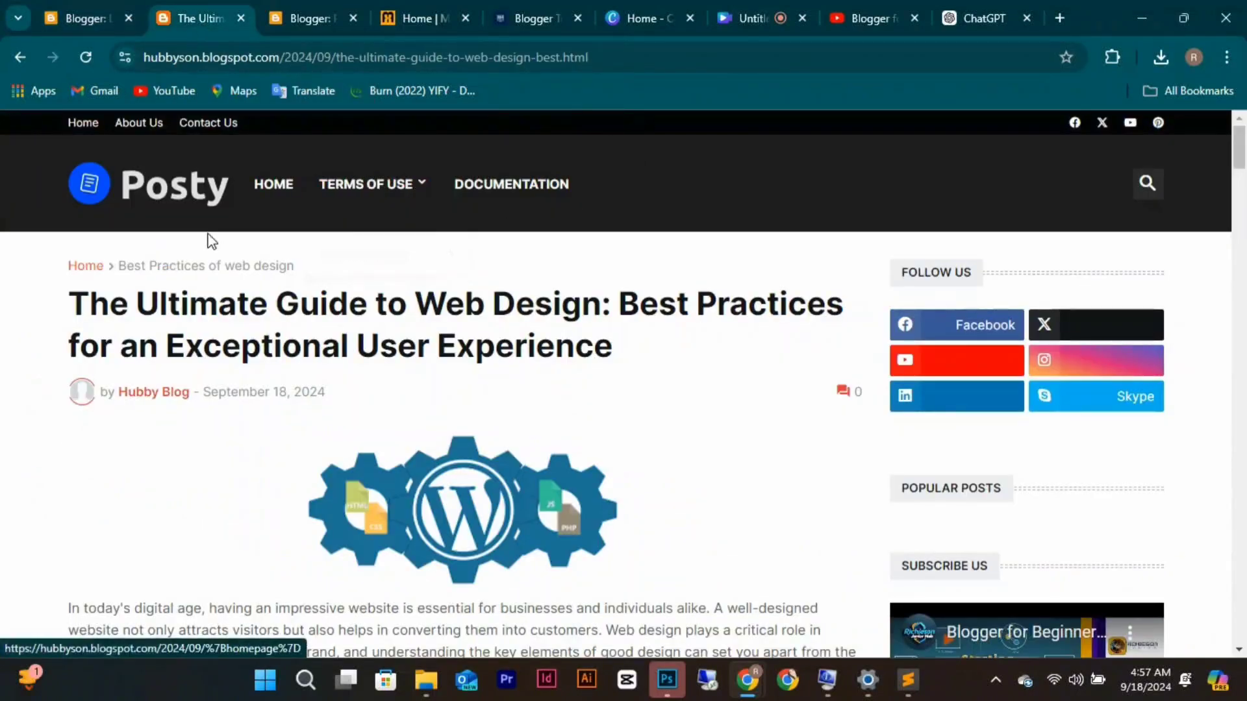
click(94, 268)
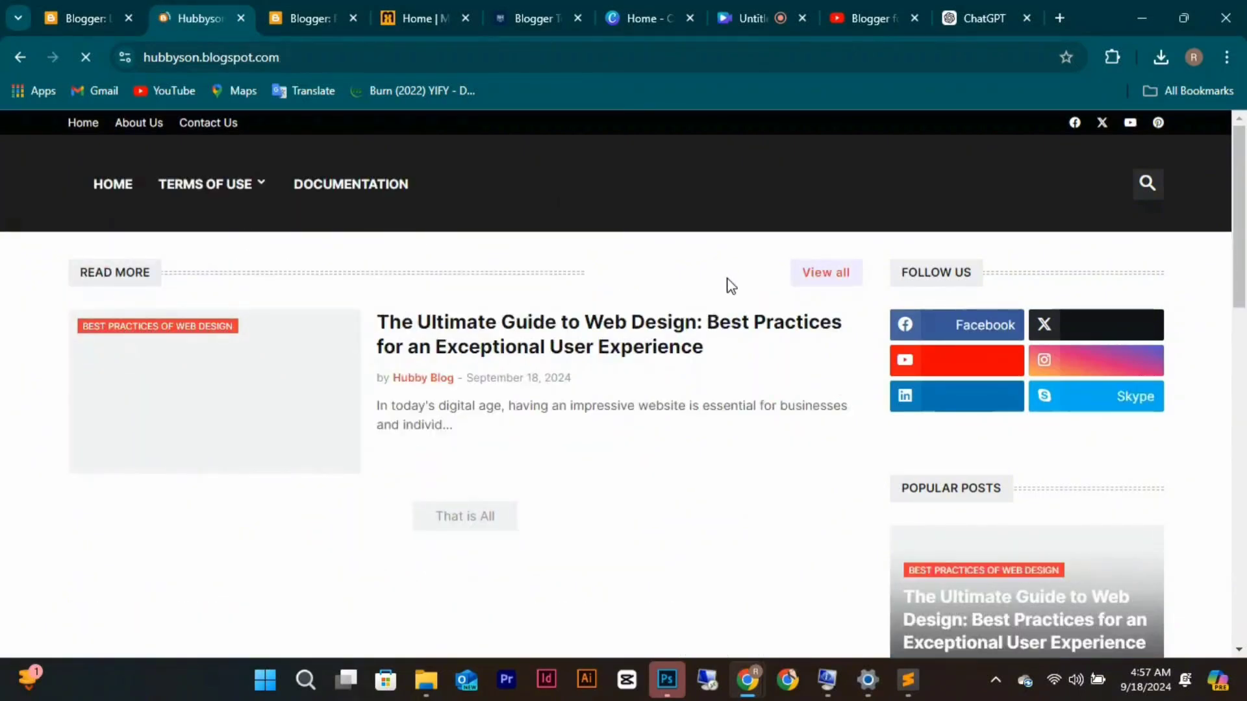
scroll(731, 286, down, 15)
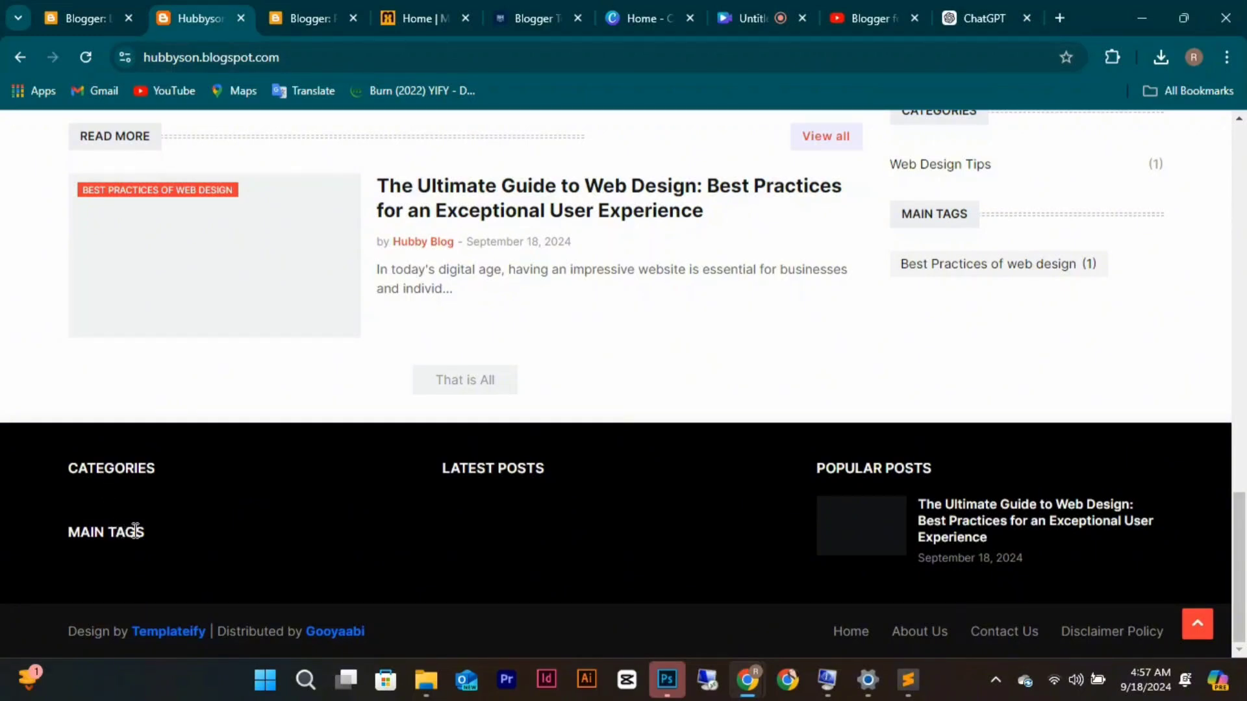
scroll(250, 503, up, 2)
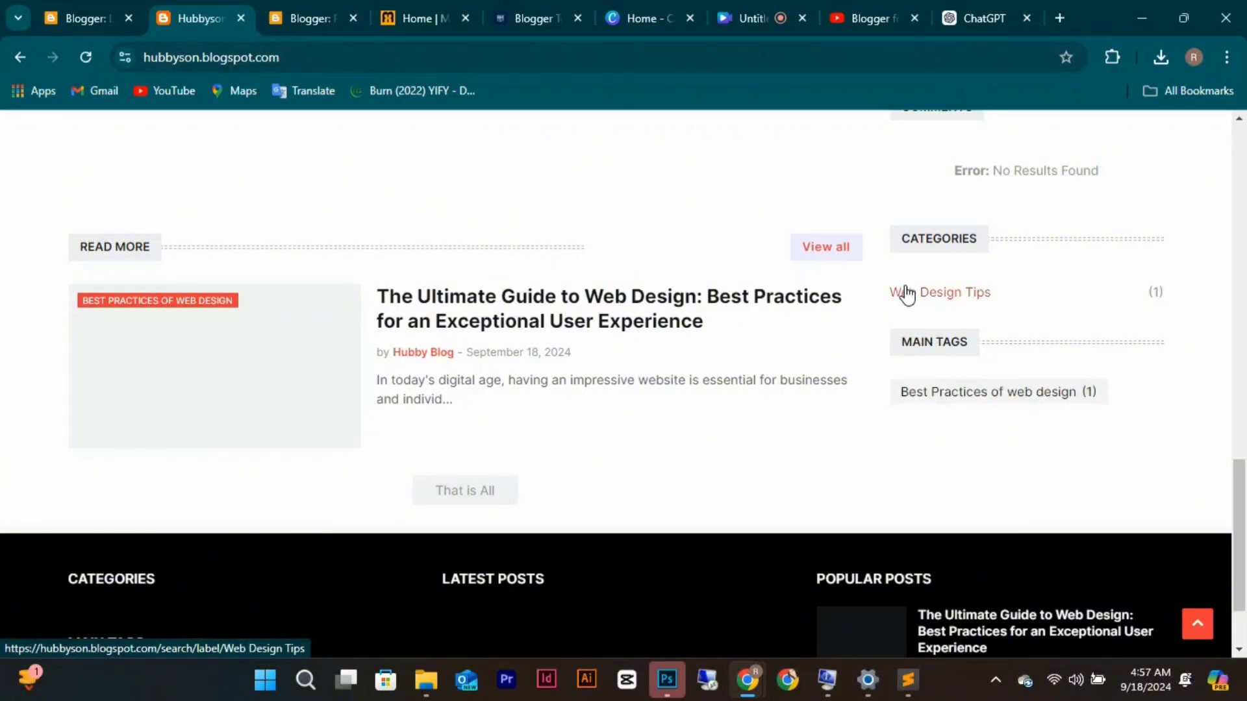
click(95, 16)
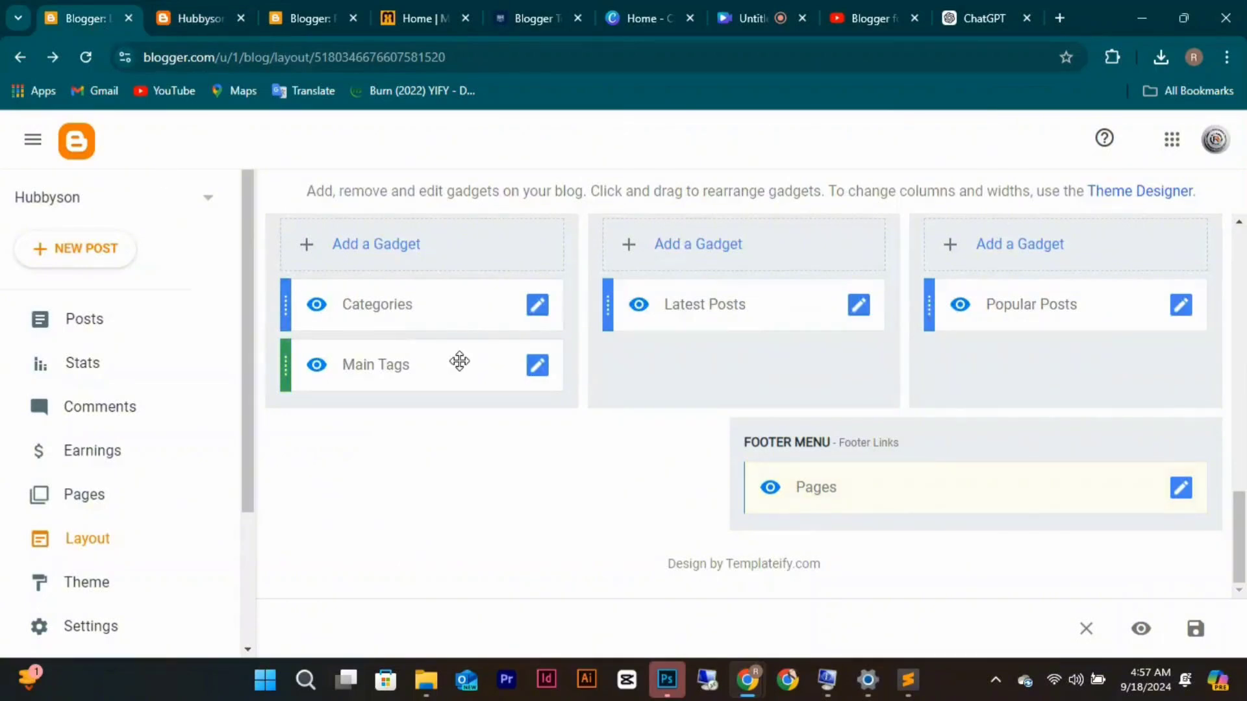
Tick Web Design Tips in the Categories gadget and save it.
click(535, 313)
scroll(577, 424, down, 5)
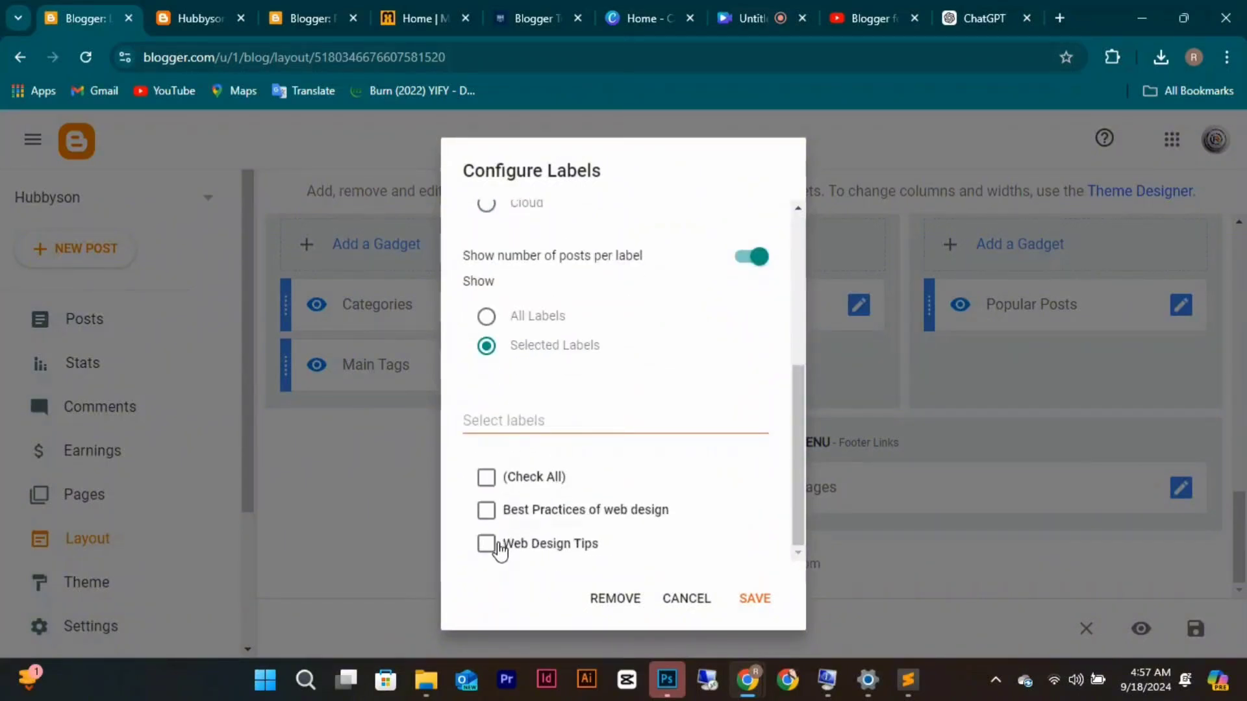
click(487, 550)
click(756, 599)
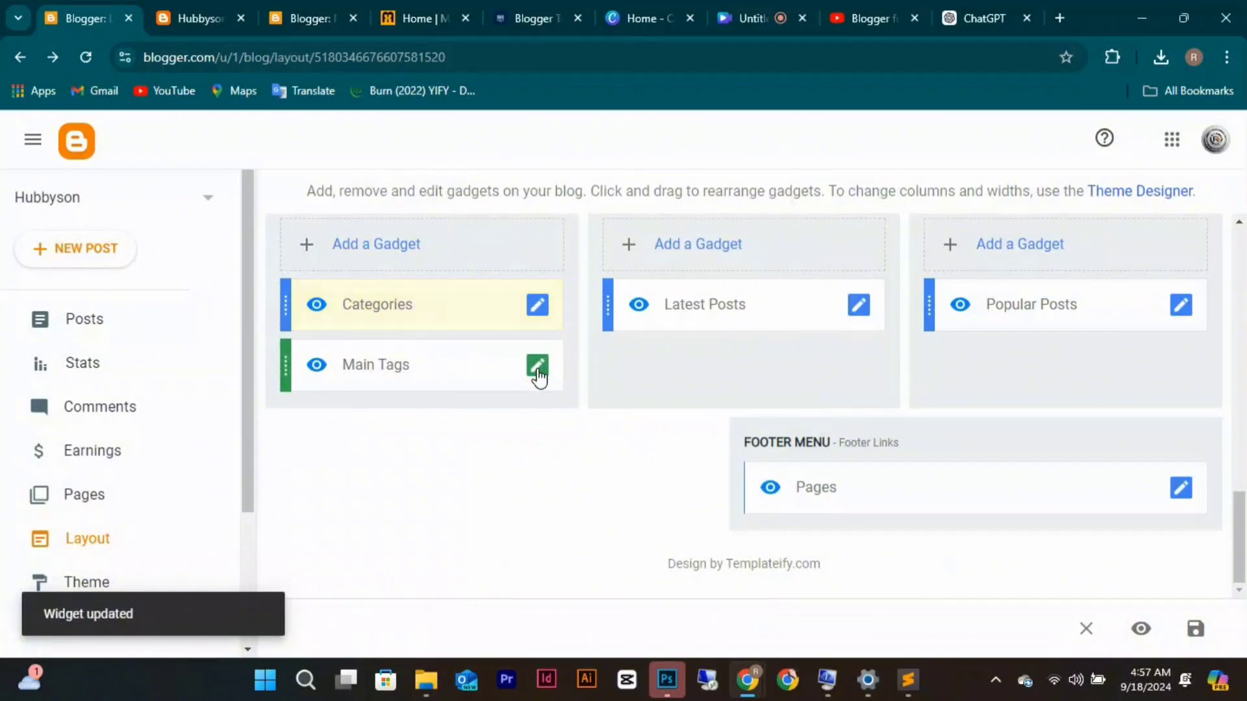
Tick Best Practices of web design in Main Tags, save it, and save the layout.
click(537, 368)
scroll(517, 544, down, 5)
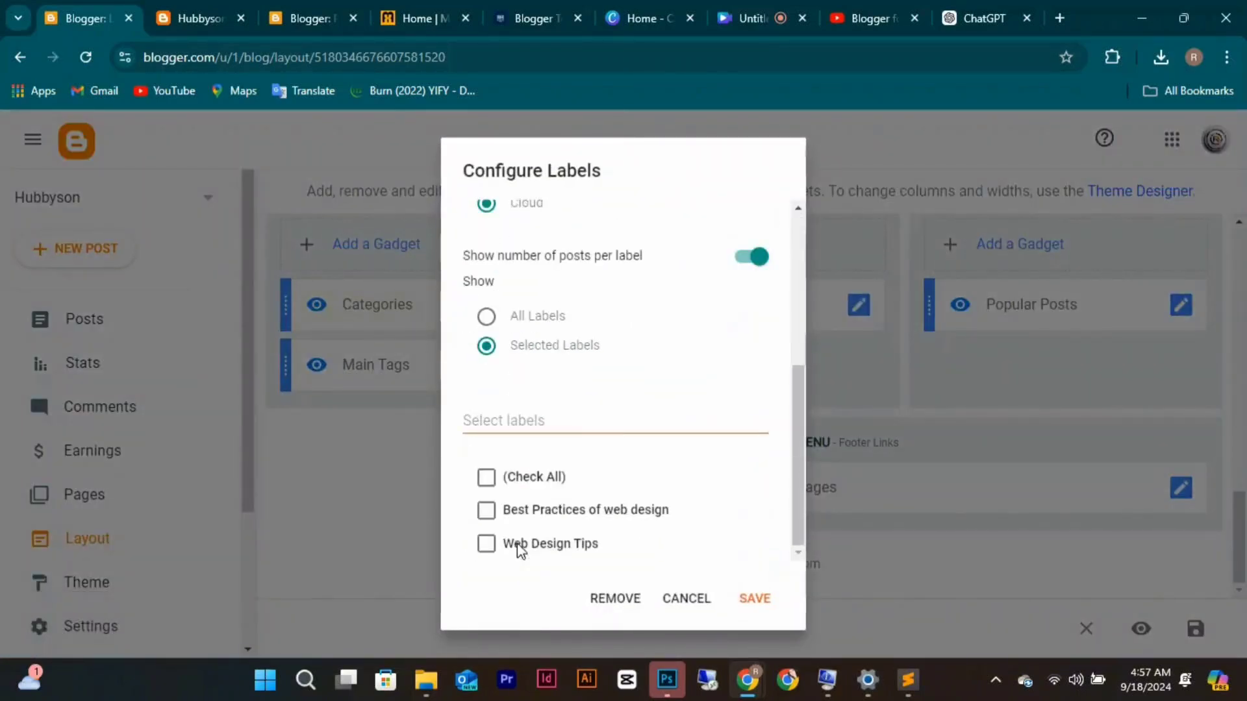
click(487, 512)
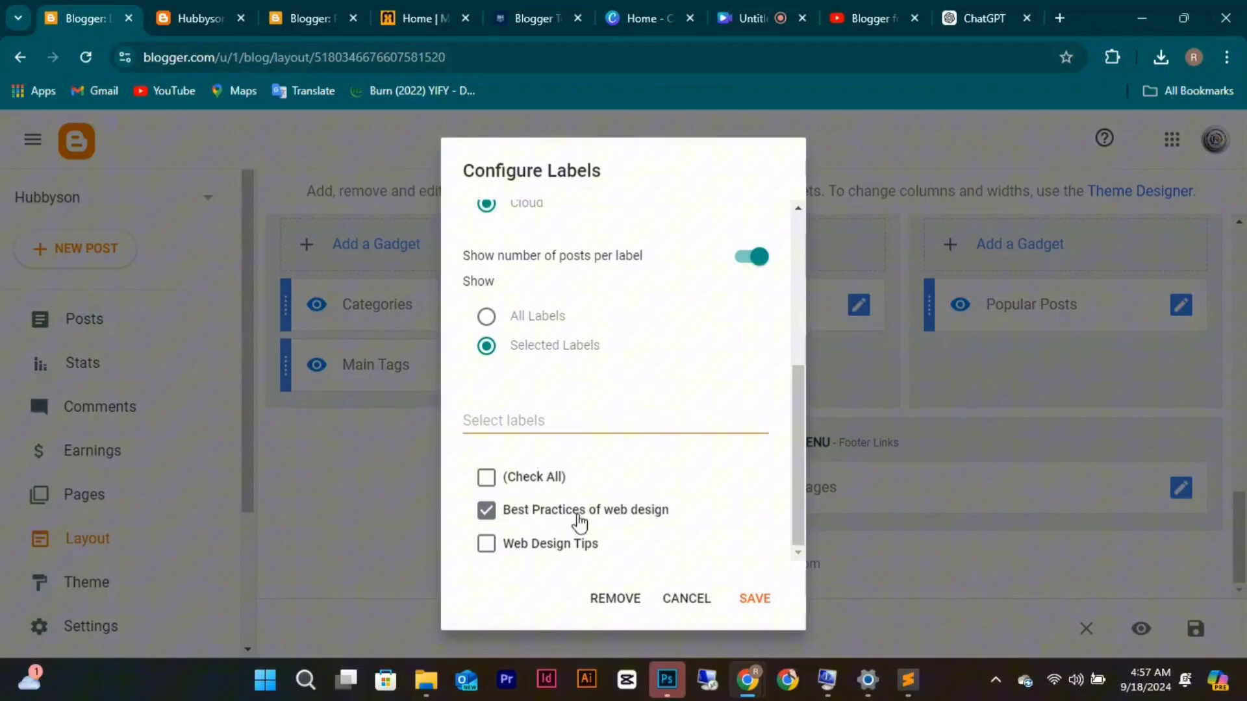
click(752, 599)
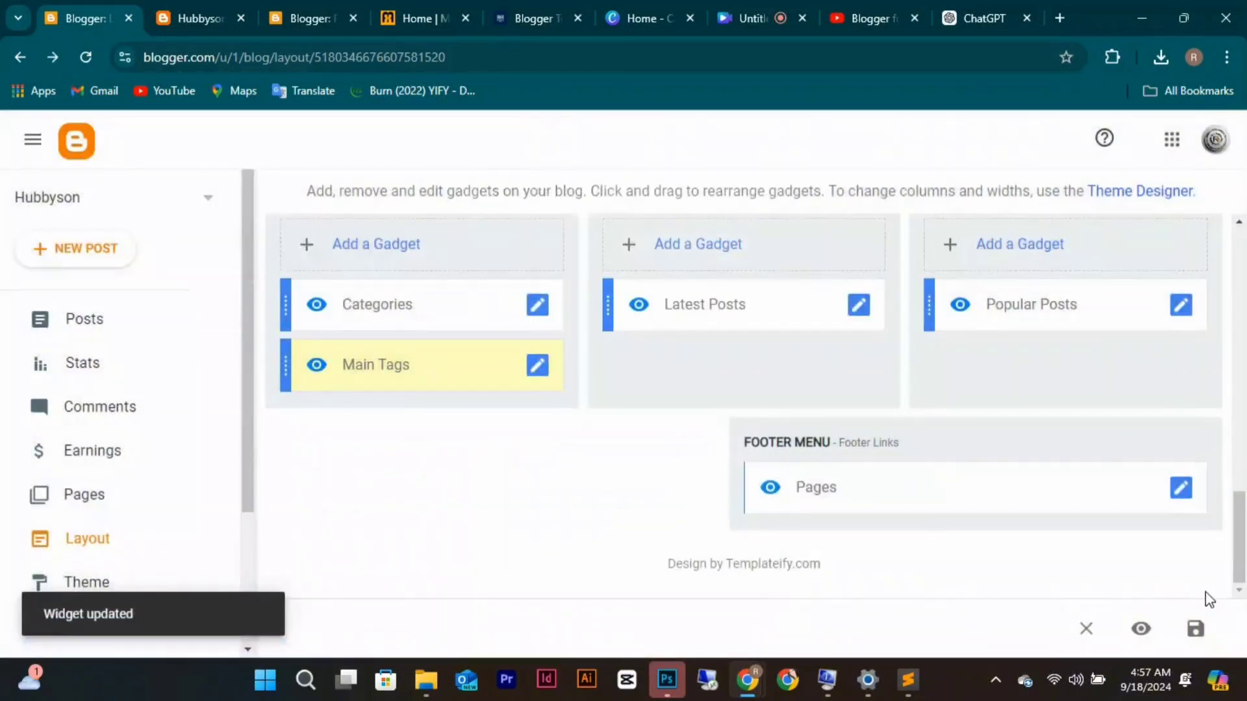
click(1196, 630)
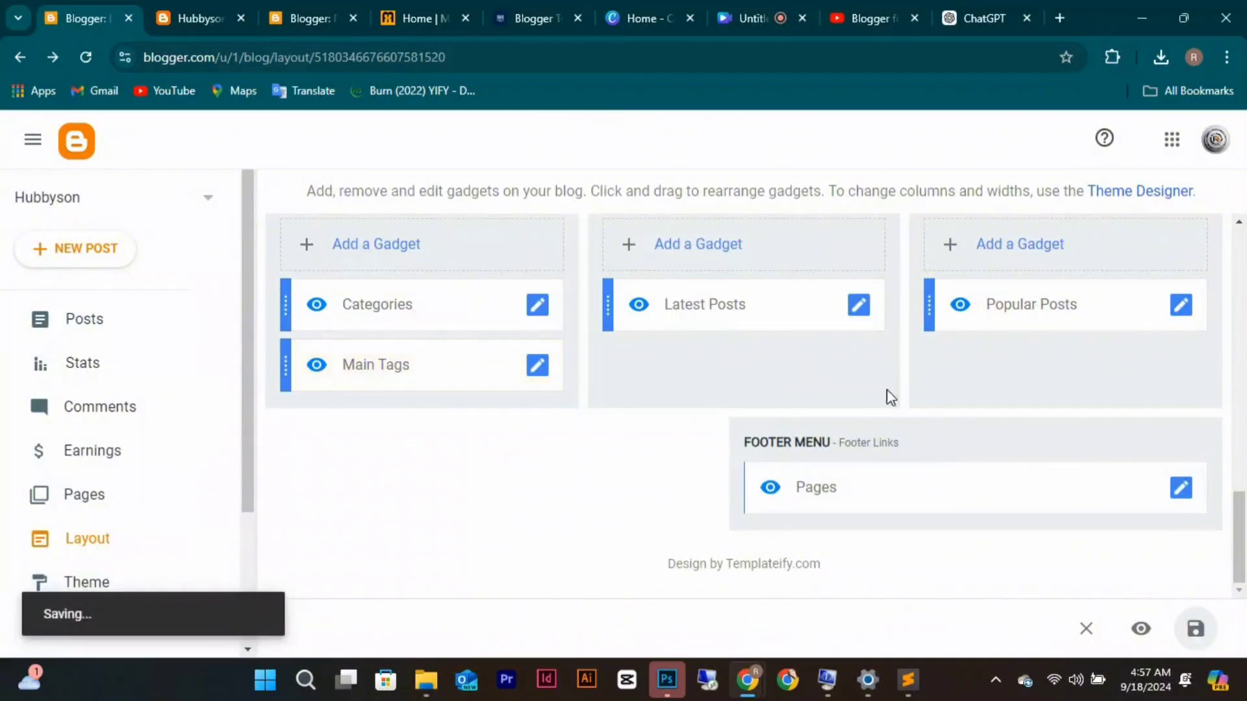
Reload the live blog and check the footer's Categories and Main Tags labels.
click(187, 17)
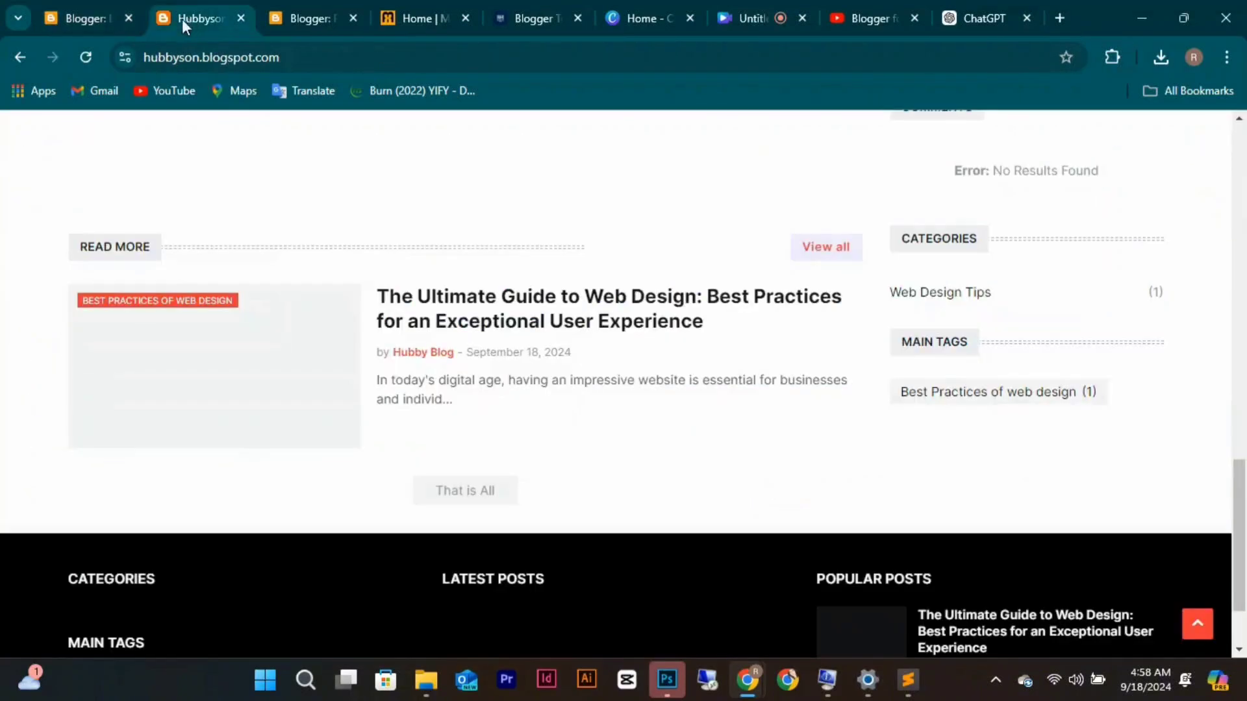
click(95, 53)
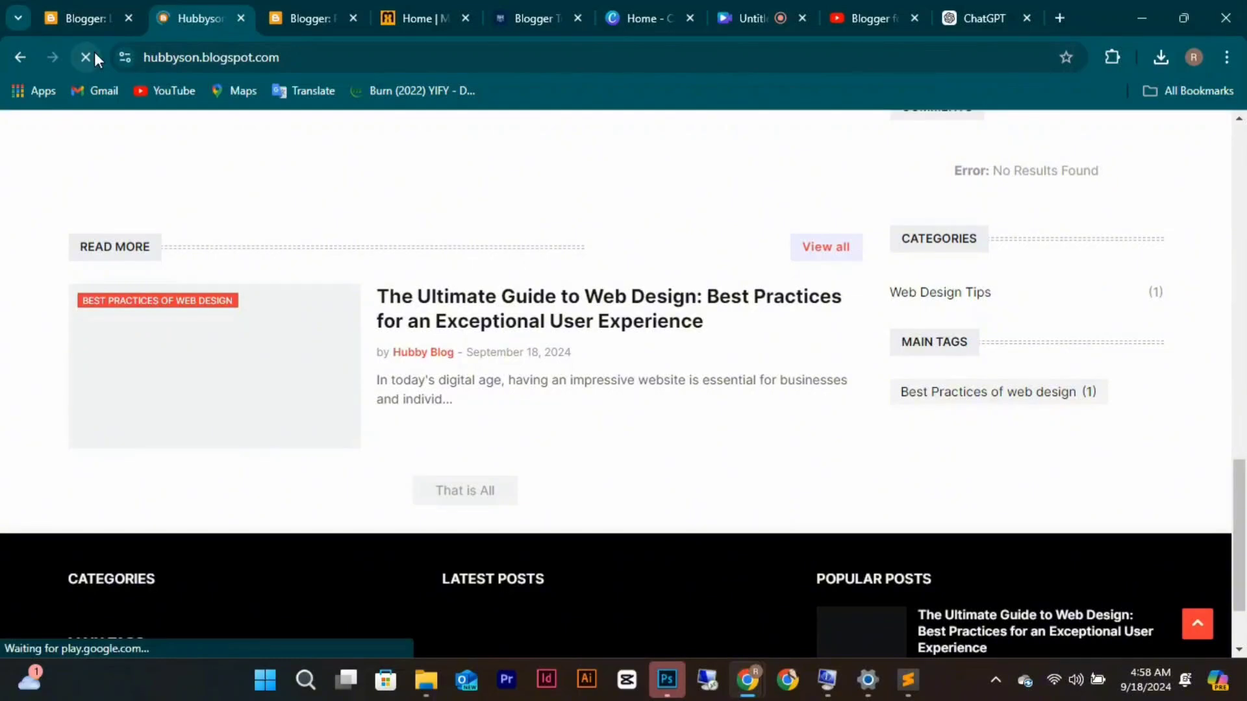
scroll(438, 241, down, 3)
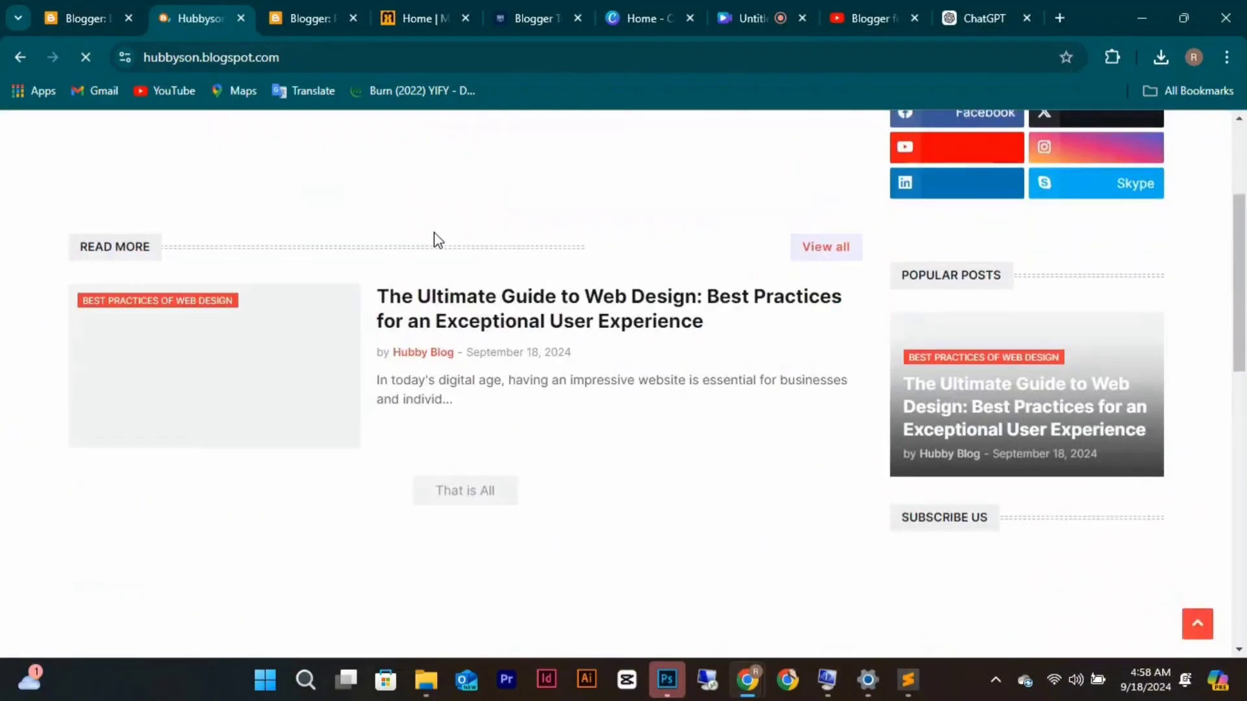
scroll(438, 240, down, 3)
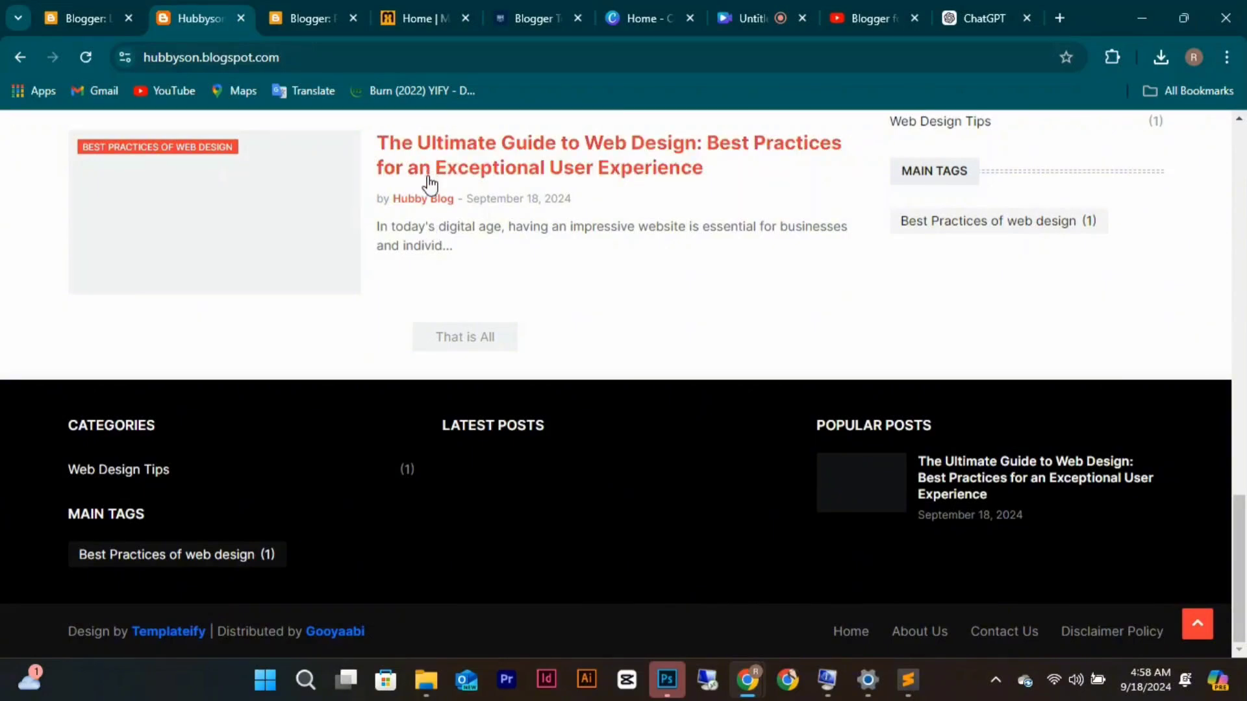
scroll(443, 270, up, 10)
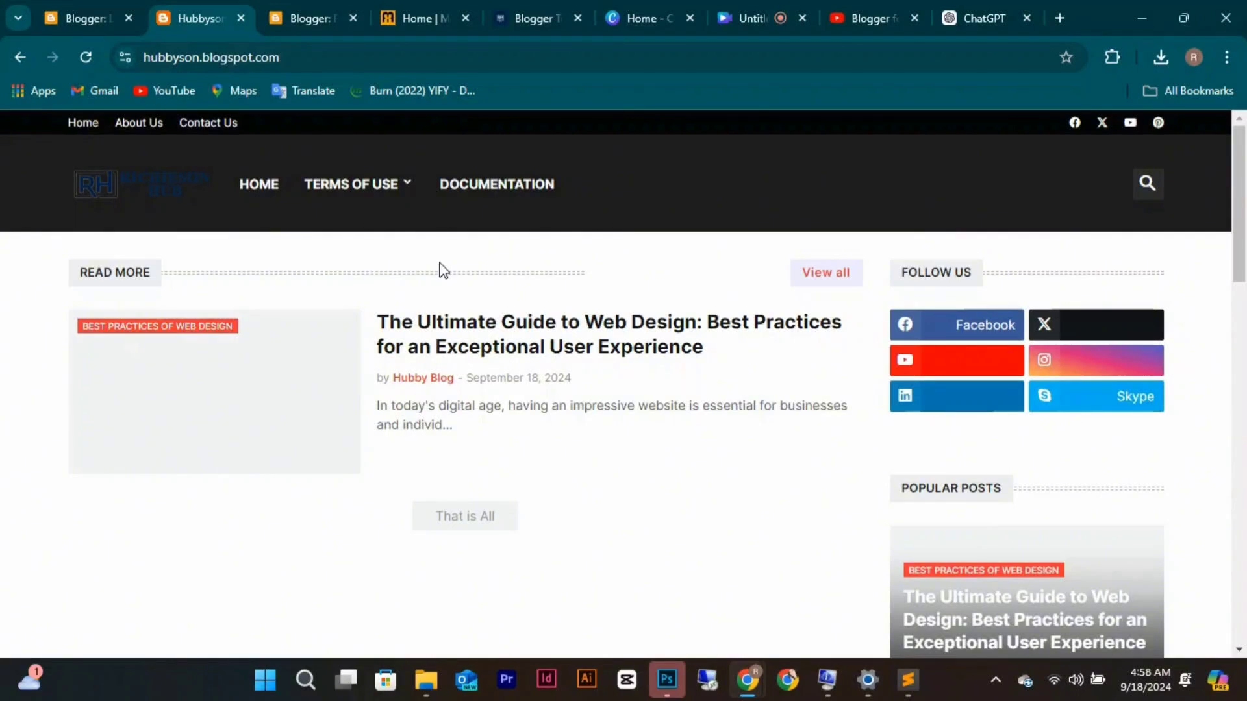
Search the blog for 'Web design' from the header search bar.
click(1148, 185)
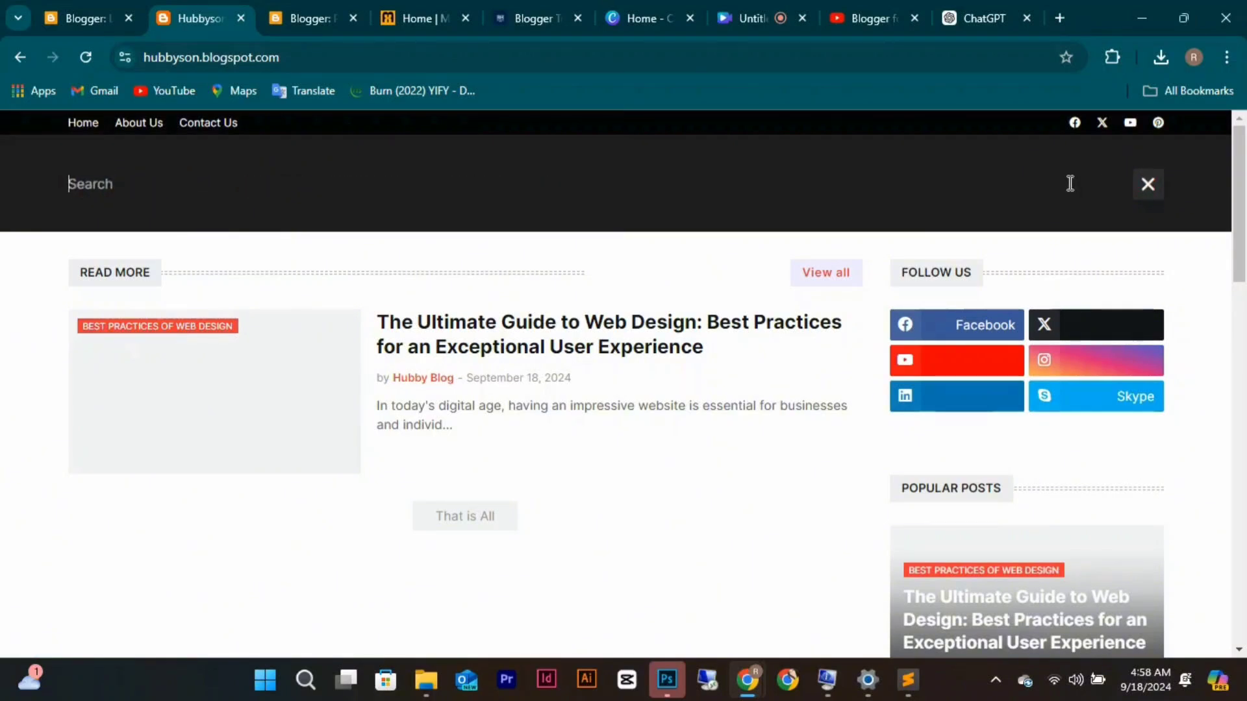
text(Web)
text(design)
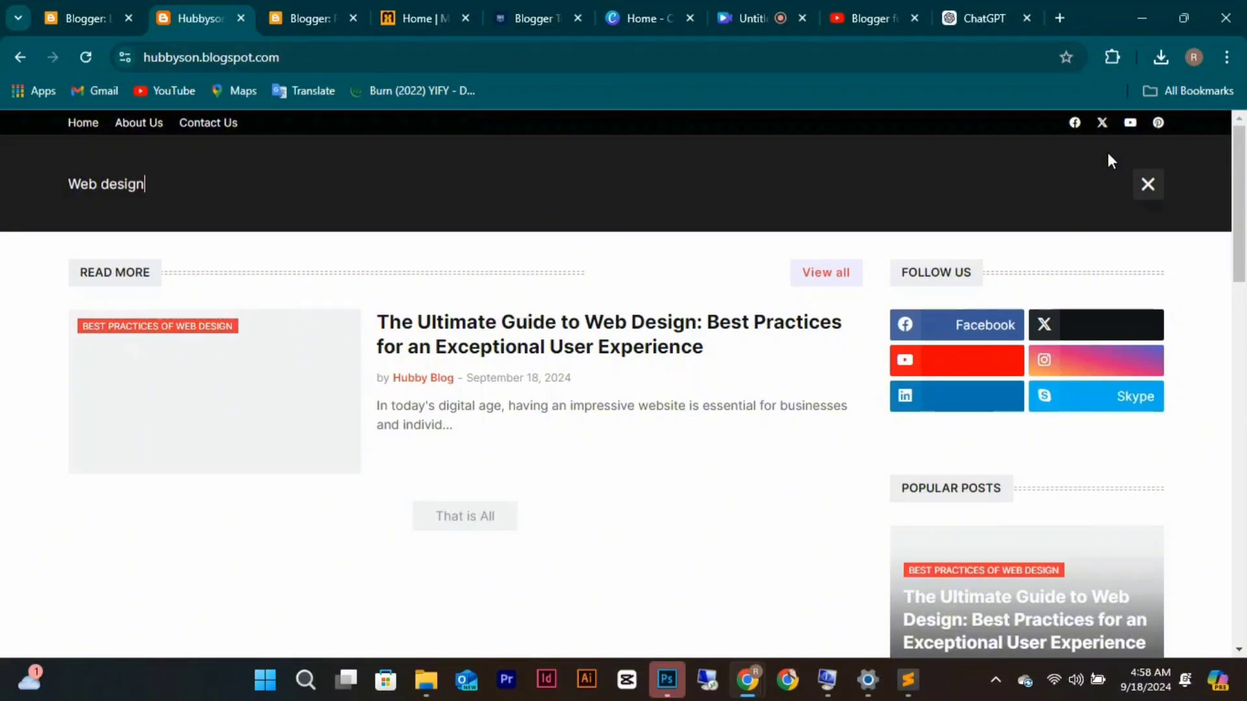
key(Return)
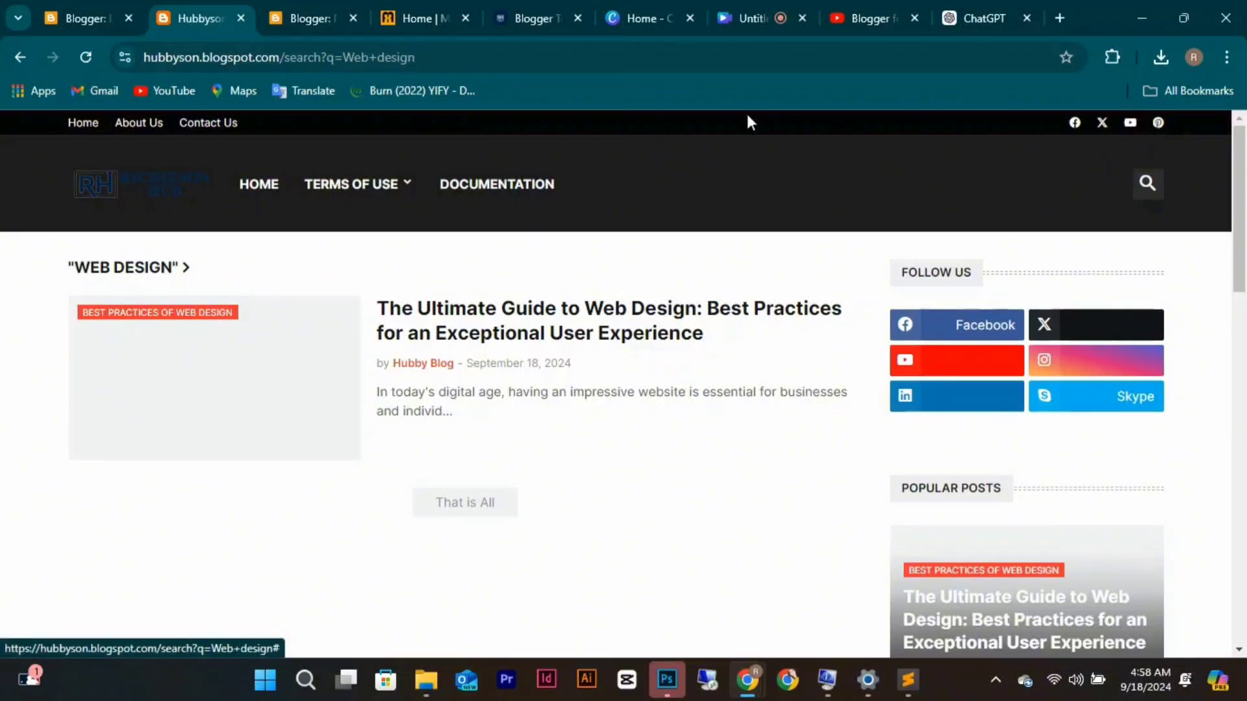
Replace the facebook link's placeholder # with the owner's Facebook profile URL.
click(102, 21)
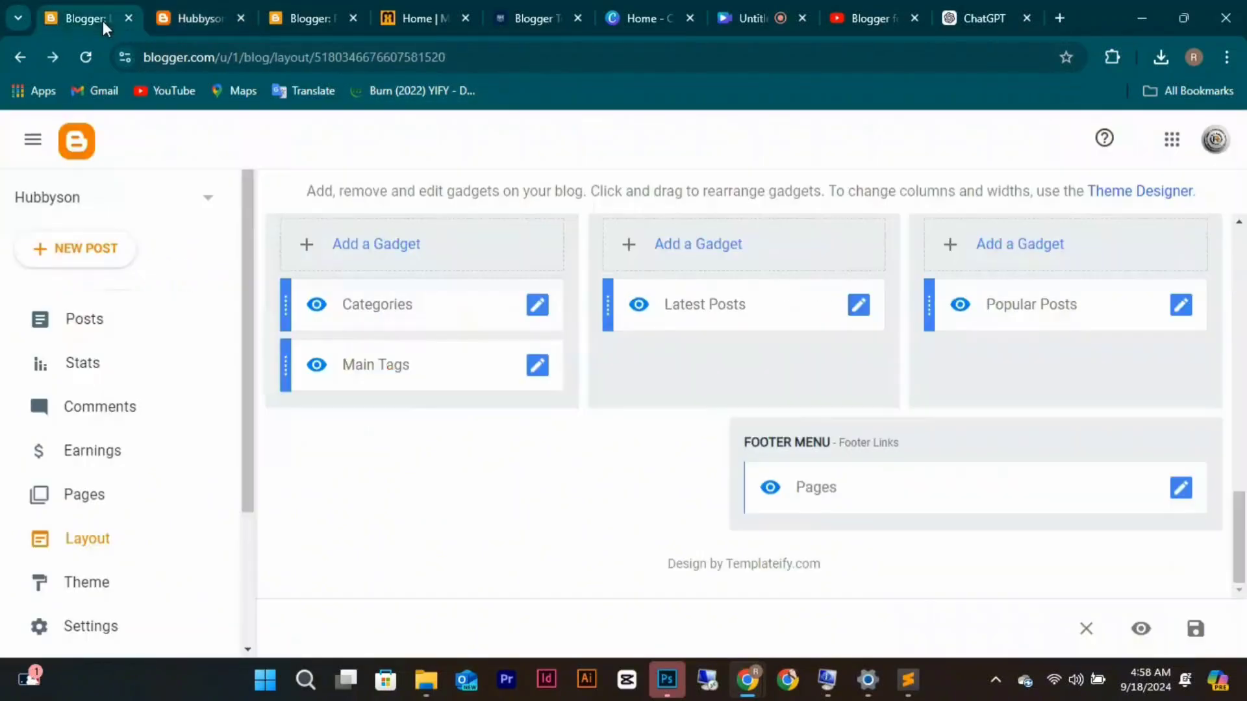
scroll(784, 350, up, 10)
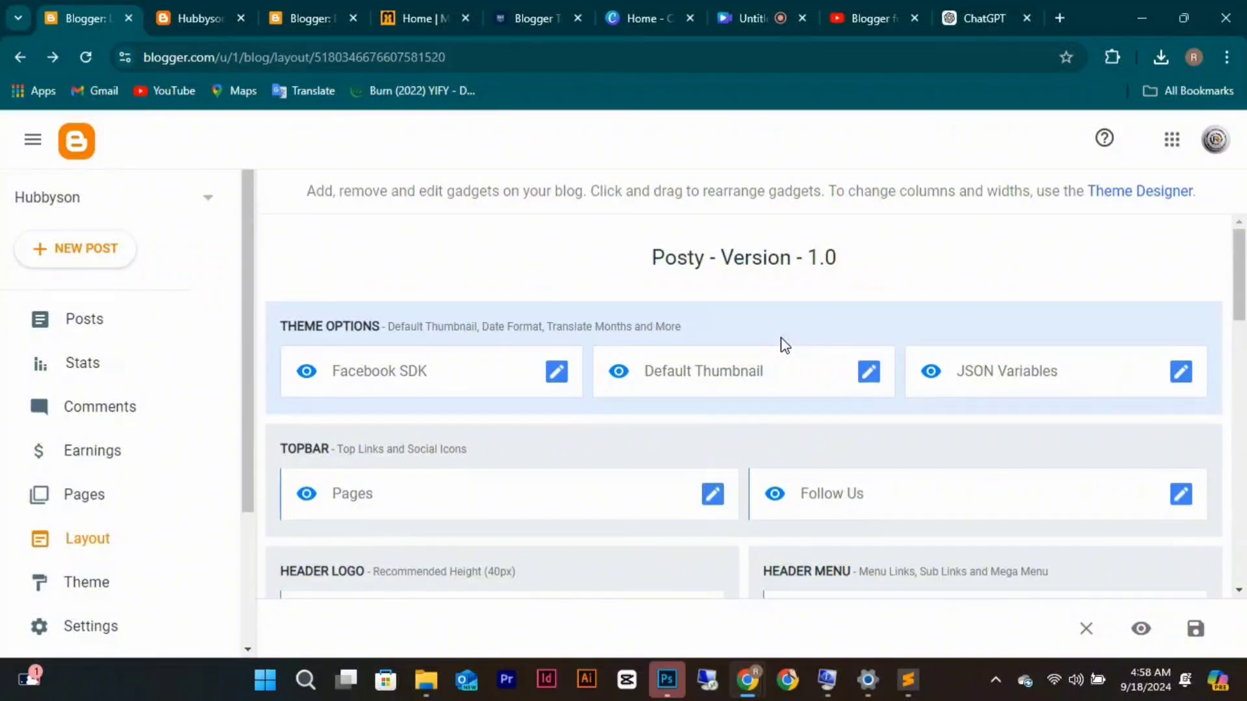
scroll(783, 346, down, 1)
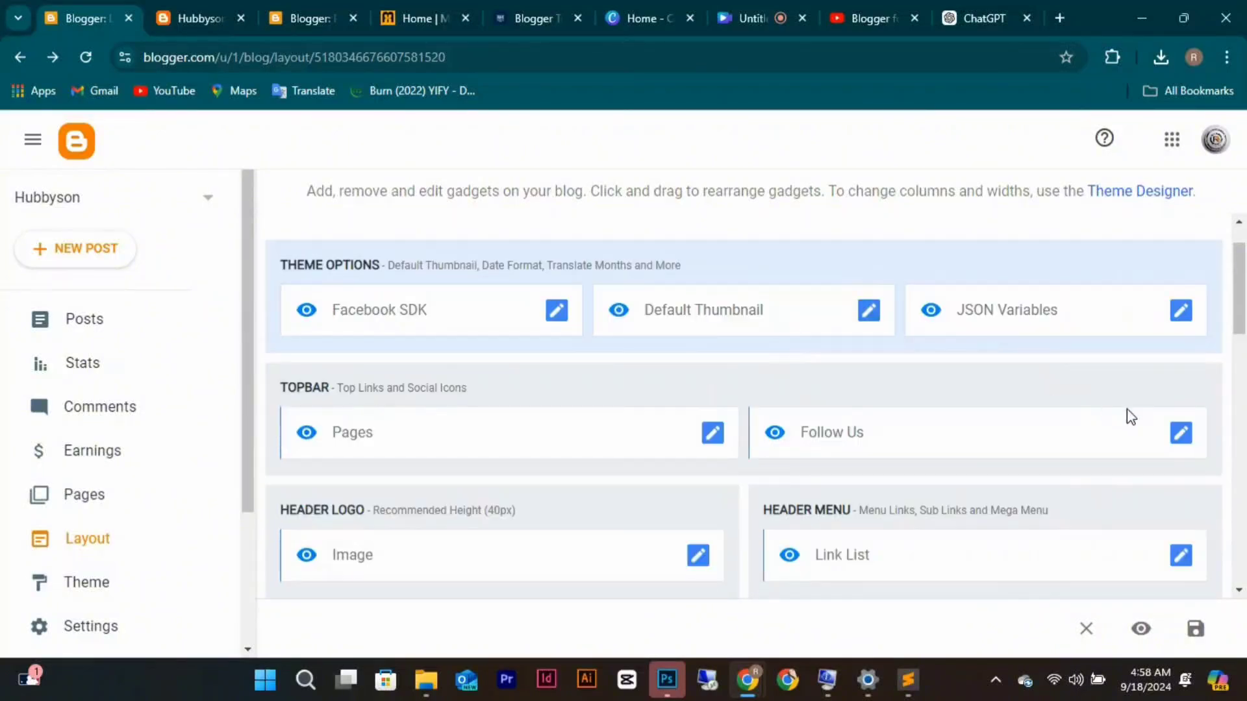
click(1182, 436)
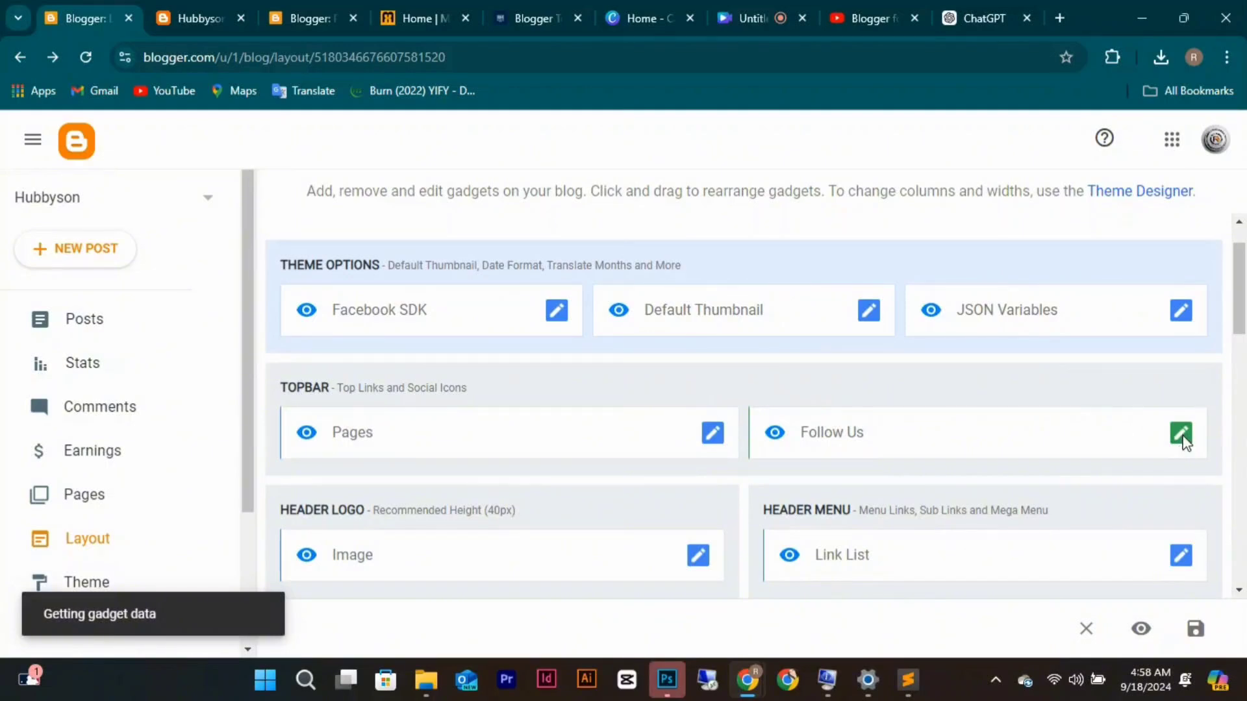
scroll(750, 448, down, 3)
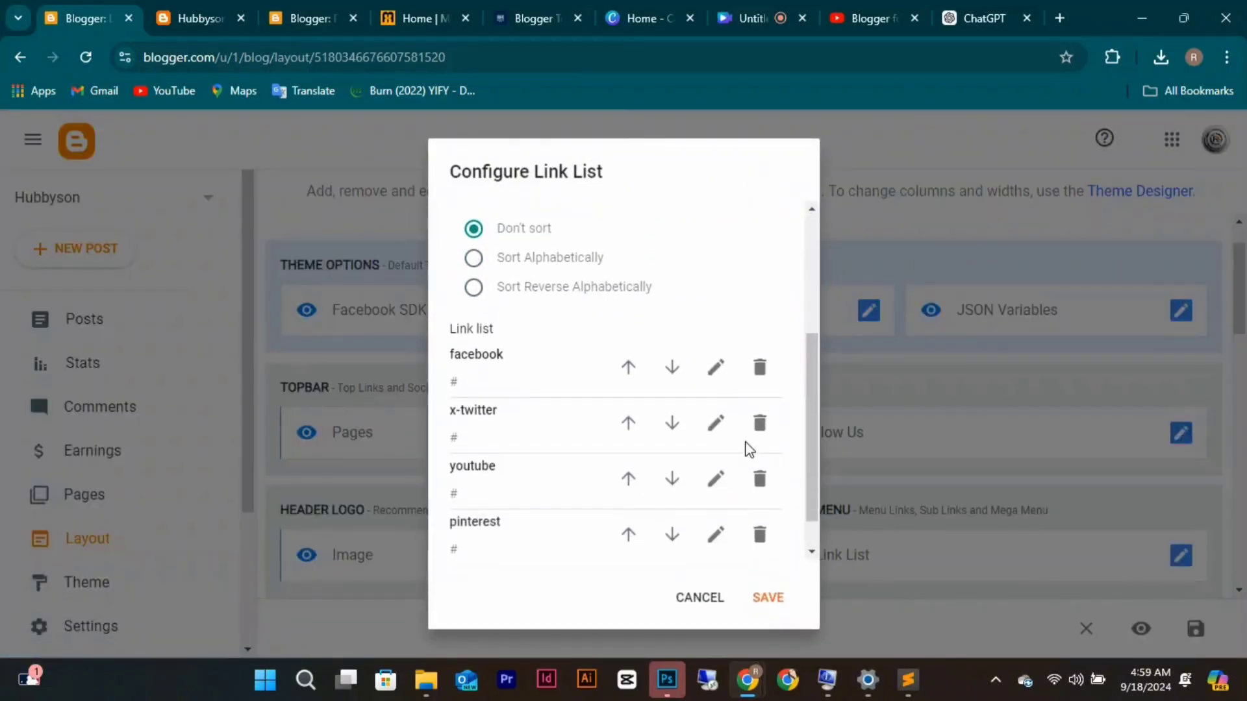
click(722, 371)
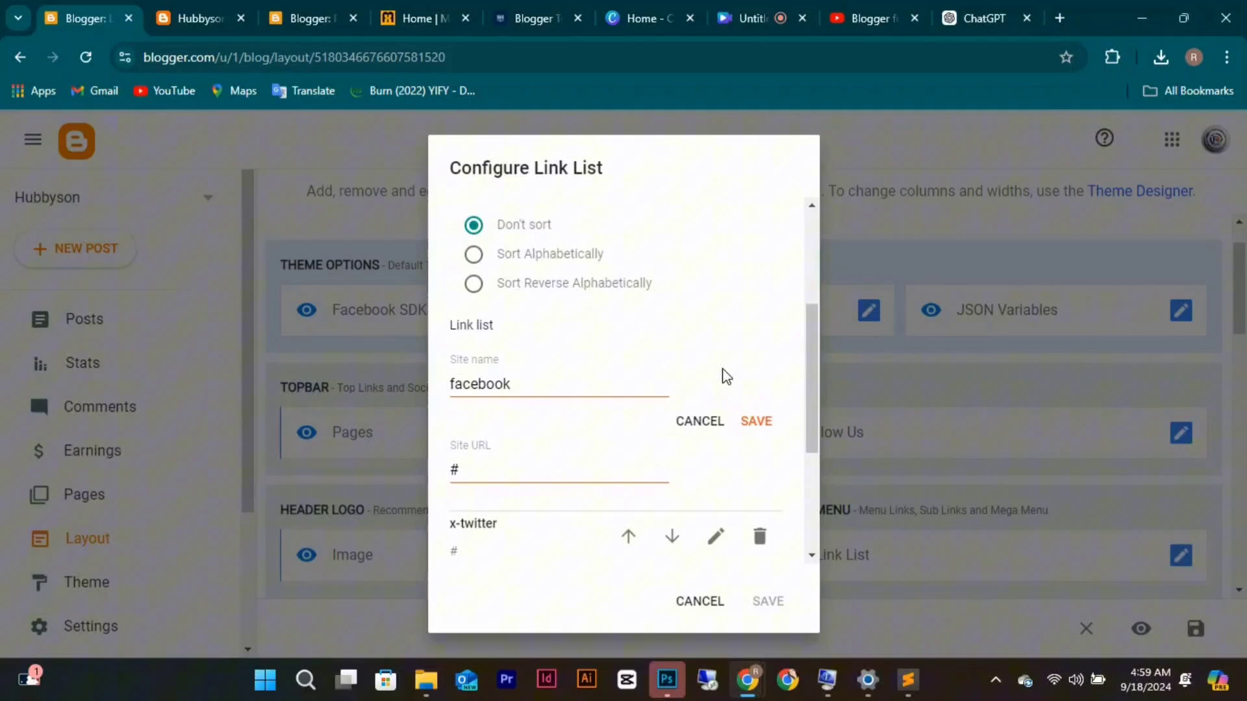
click(512, 473)
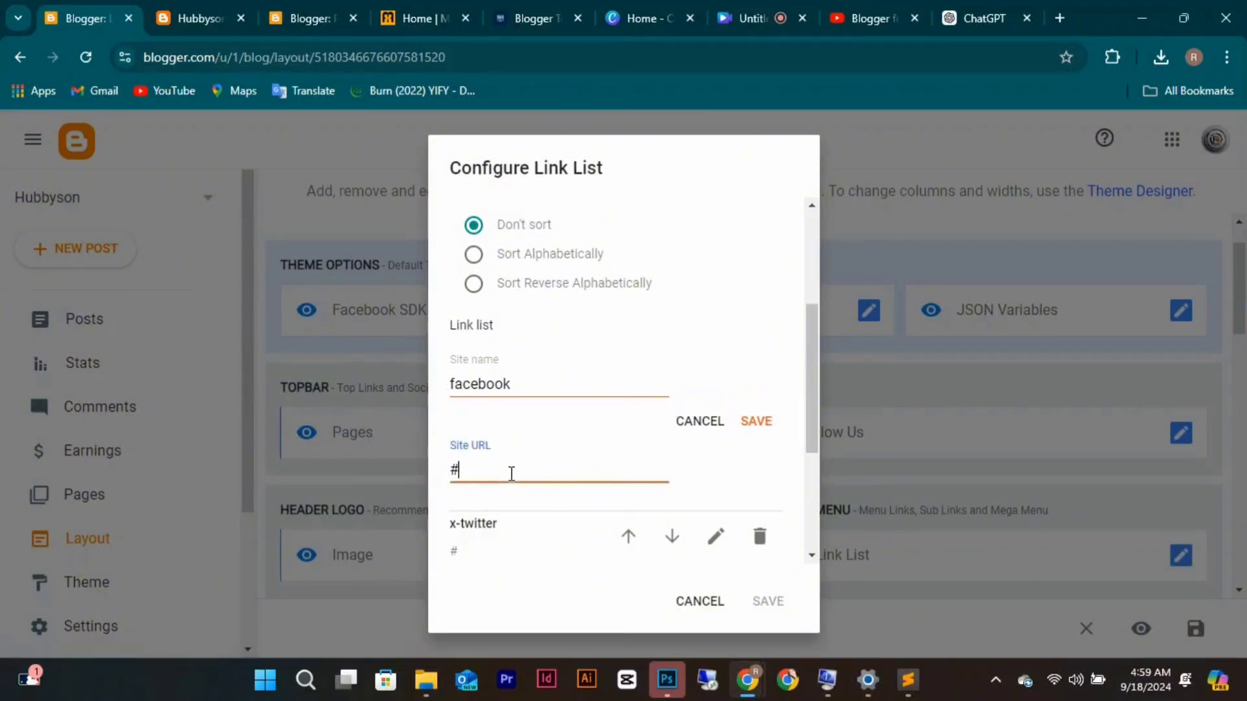
key(BackSpace)
text(https://facebook.com)
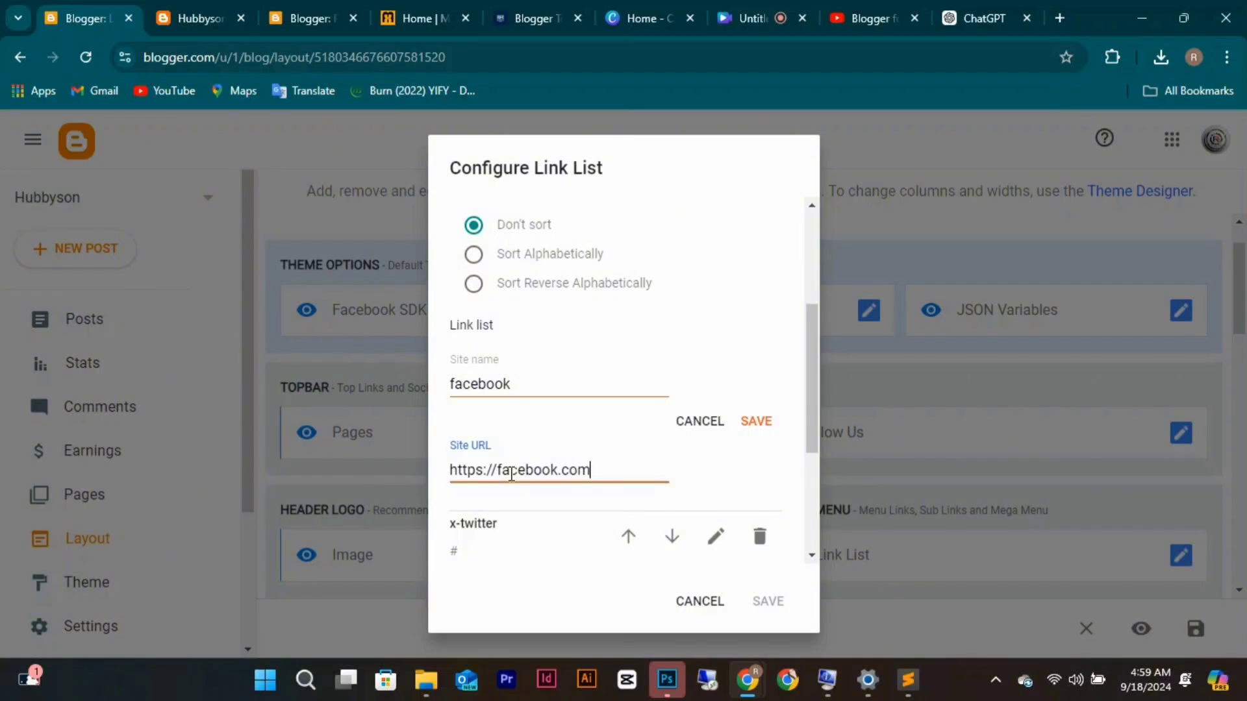
text(/Richiesonjunior)
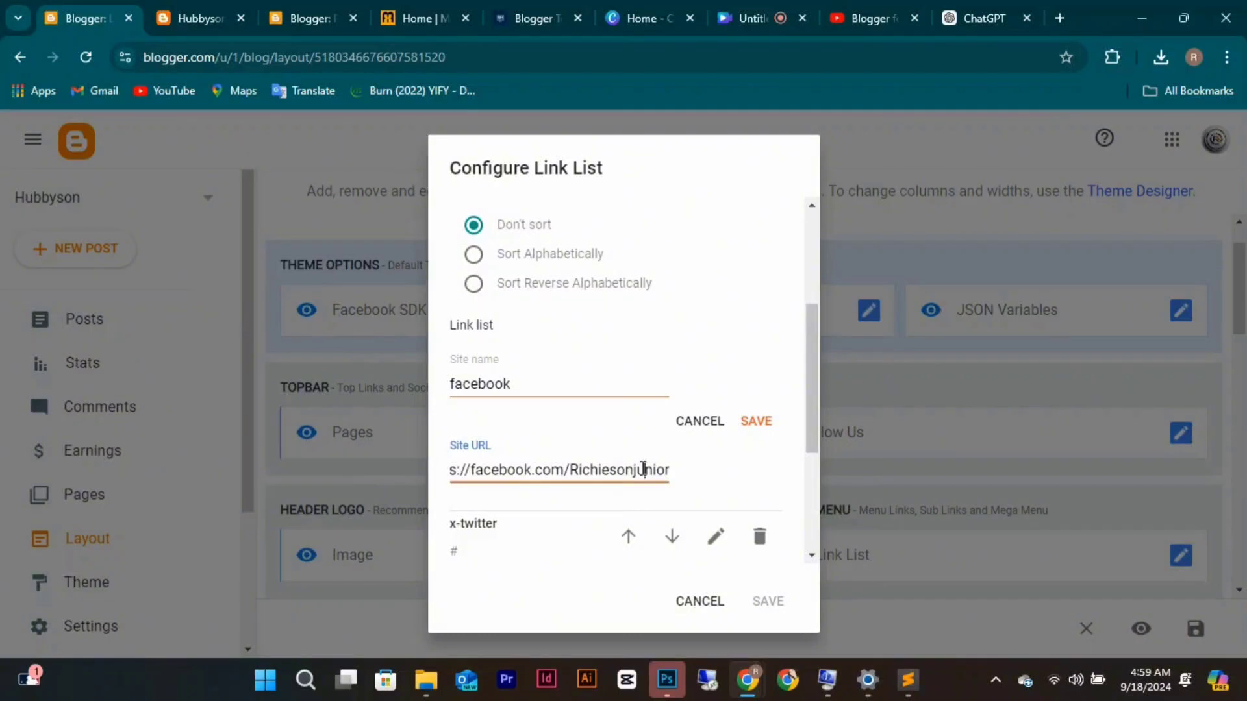
Correct the profile name in the Facebook address, then save the entry and the Follow Us gadget.
key(BackSpace)
text(.J)
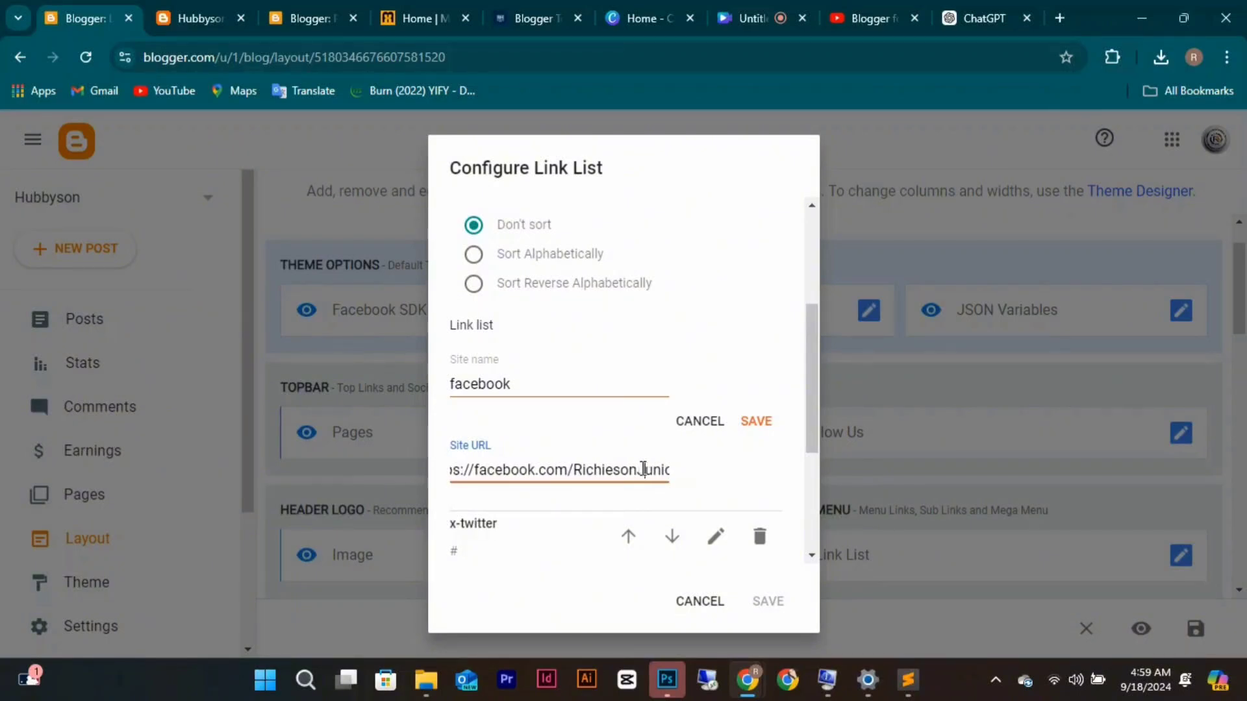
click(643, 468)
key(BackSpace)
click(644, 469)
scroll(642, 466, down, 1)
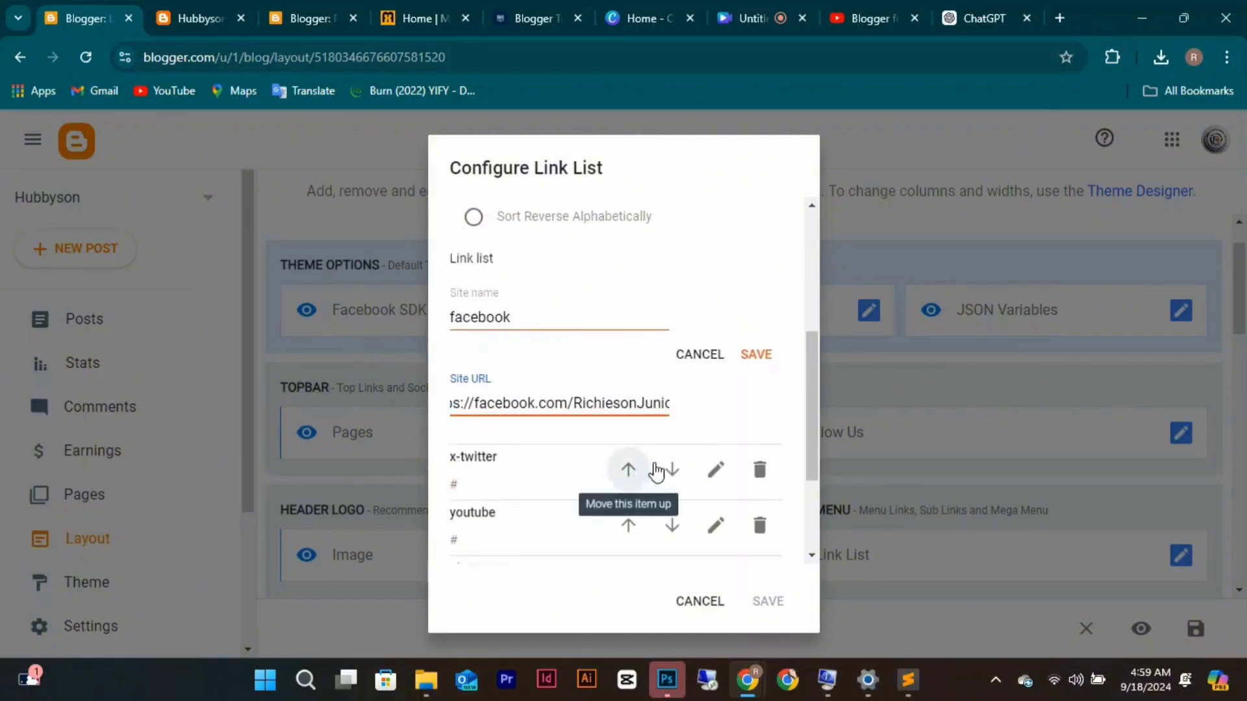
click(636, 406)
text(.)
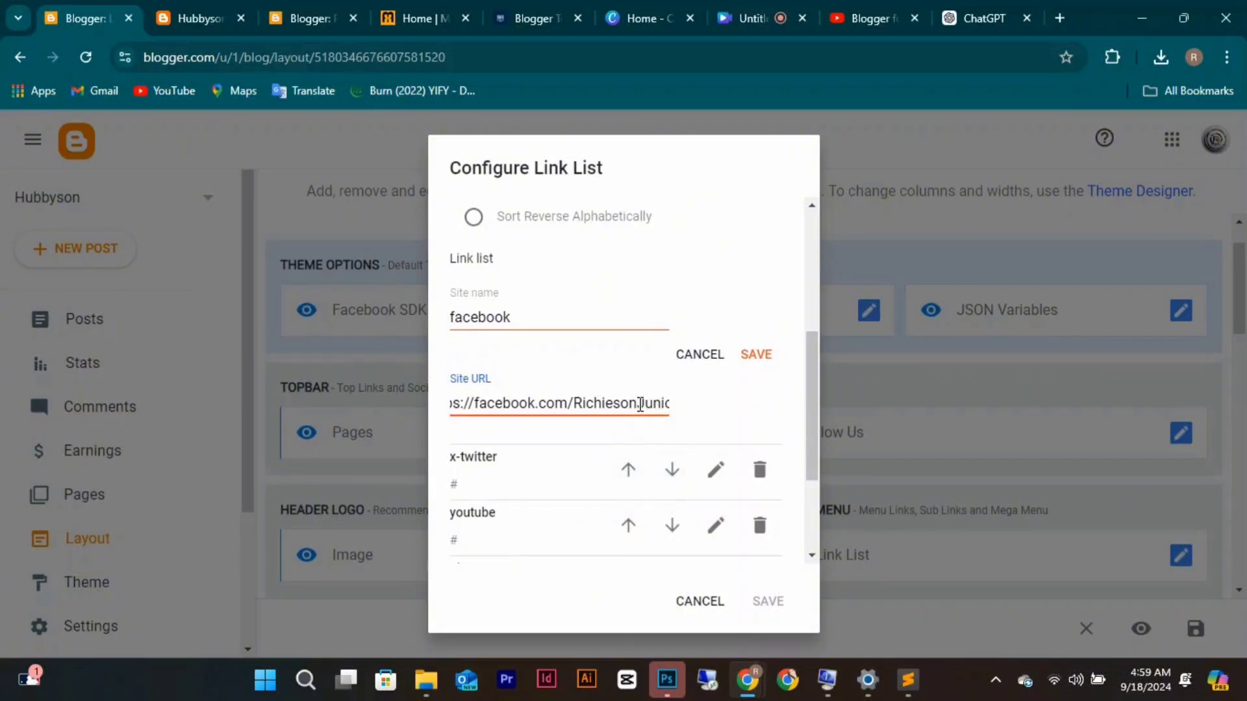
drag(639, 403, 669, 403)
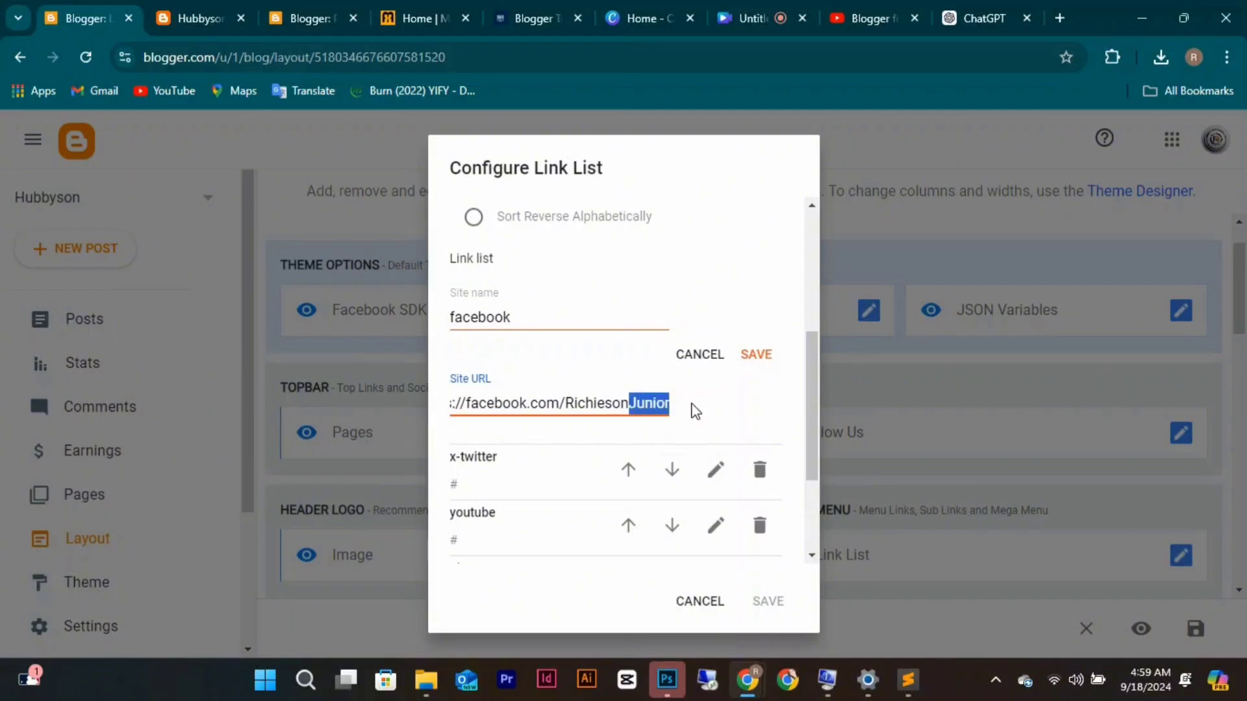
click(754, 355)
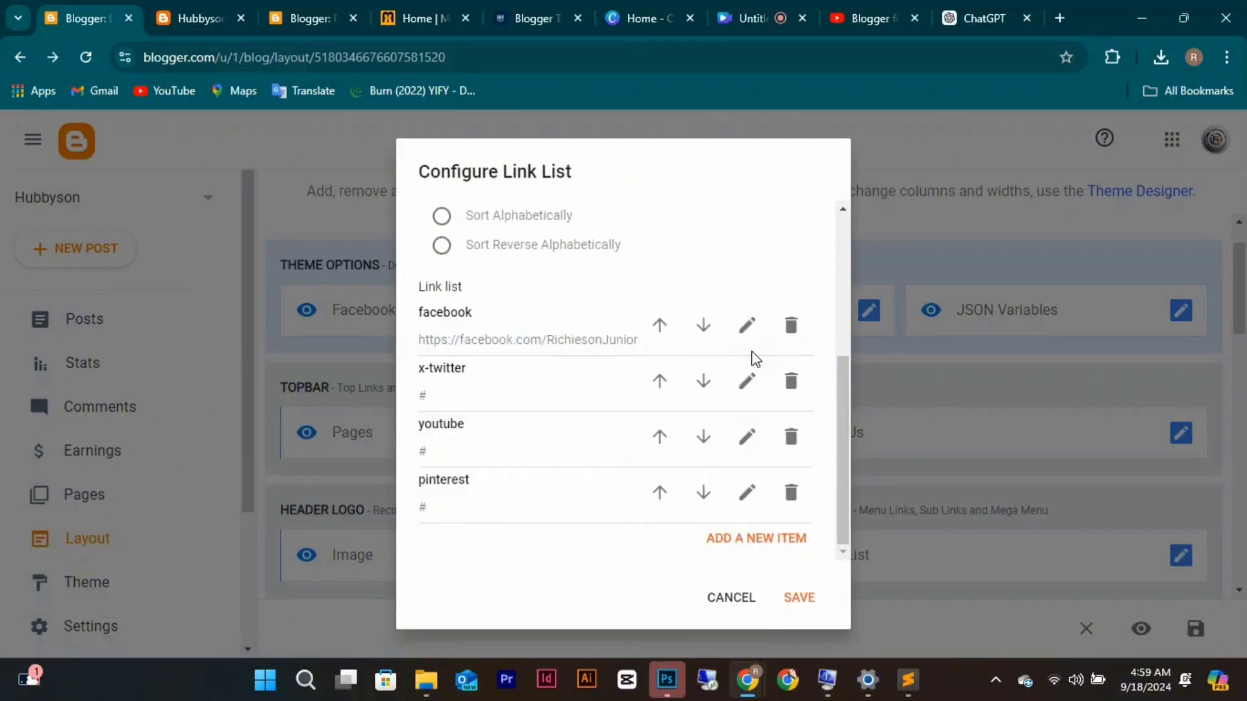
click(747, 382)
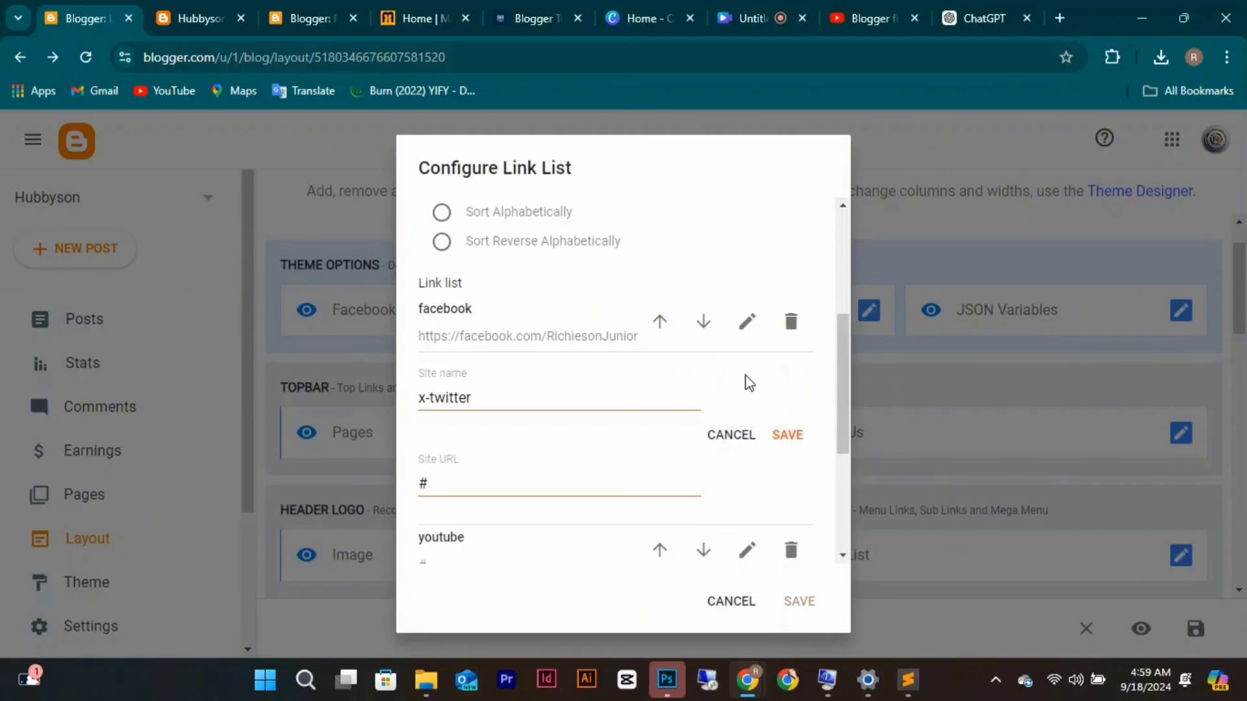
click(788, 435)
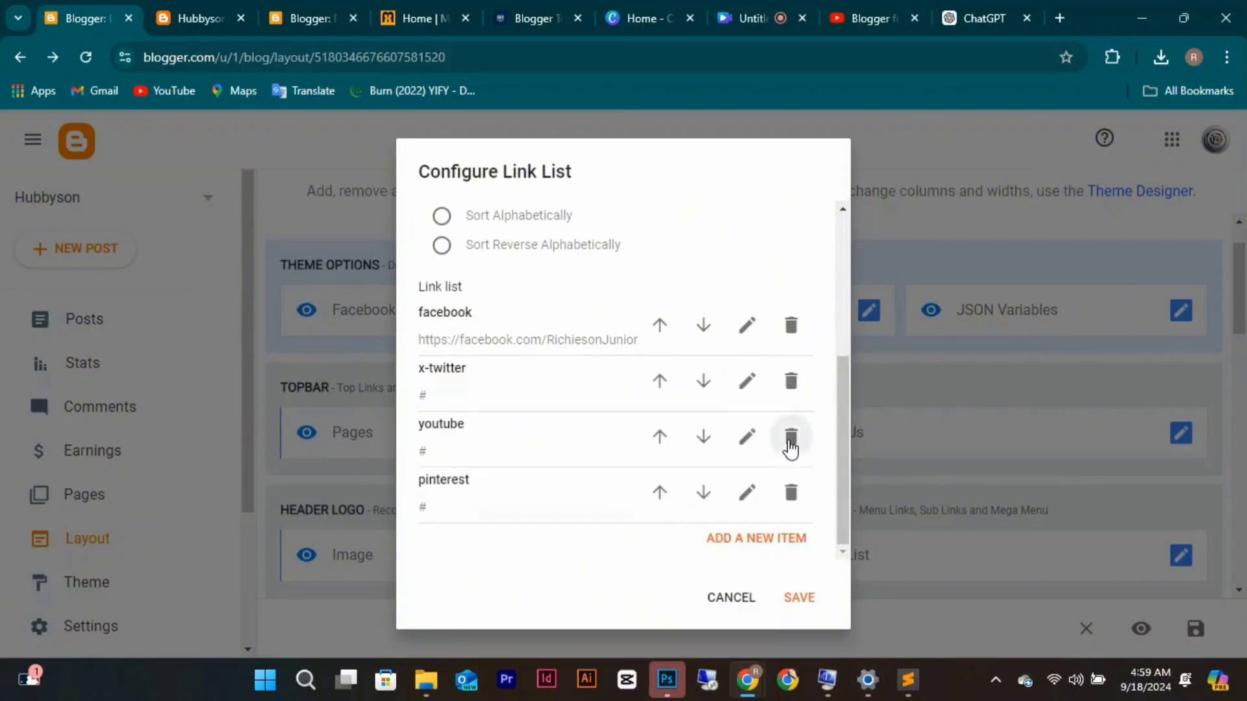
click(796, 606)
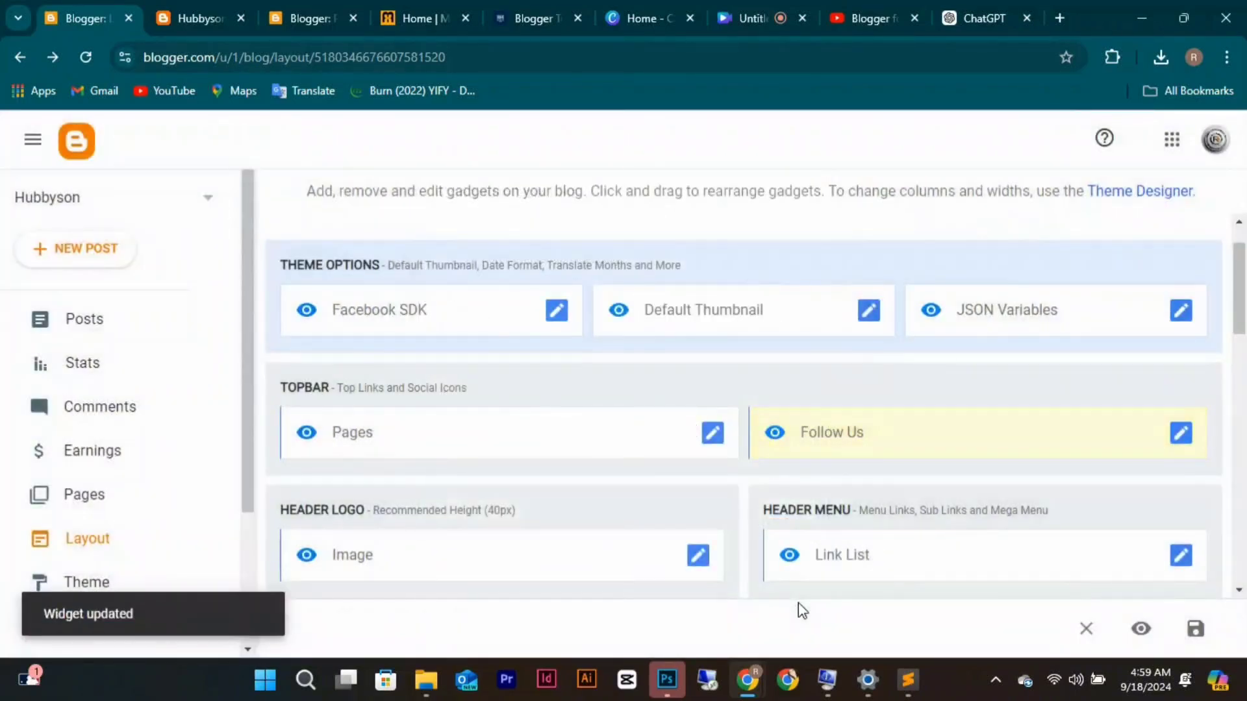
Rename the pinterest link to instagram, save the gadget, and reload the live blog to check.
click(1178, 434)
scroll(666, 477, down, 3)
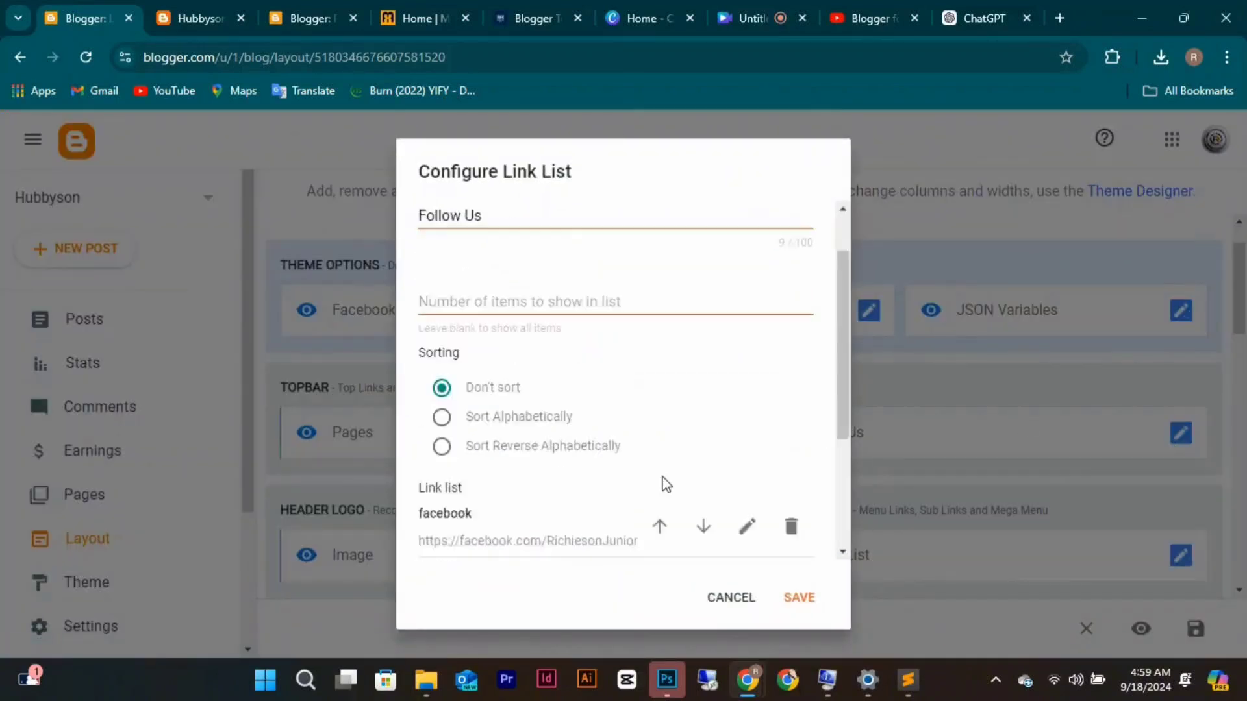
scroll(665, 484, down, 2)
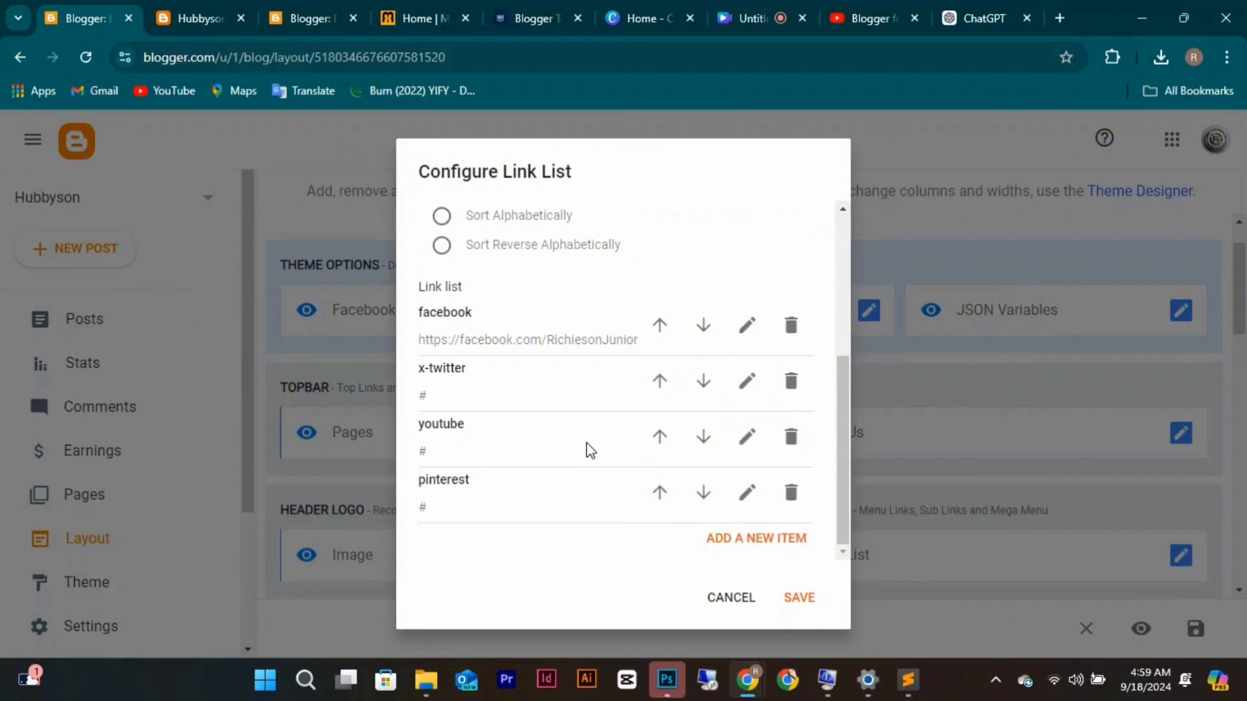
click(747, 492)
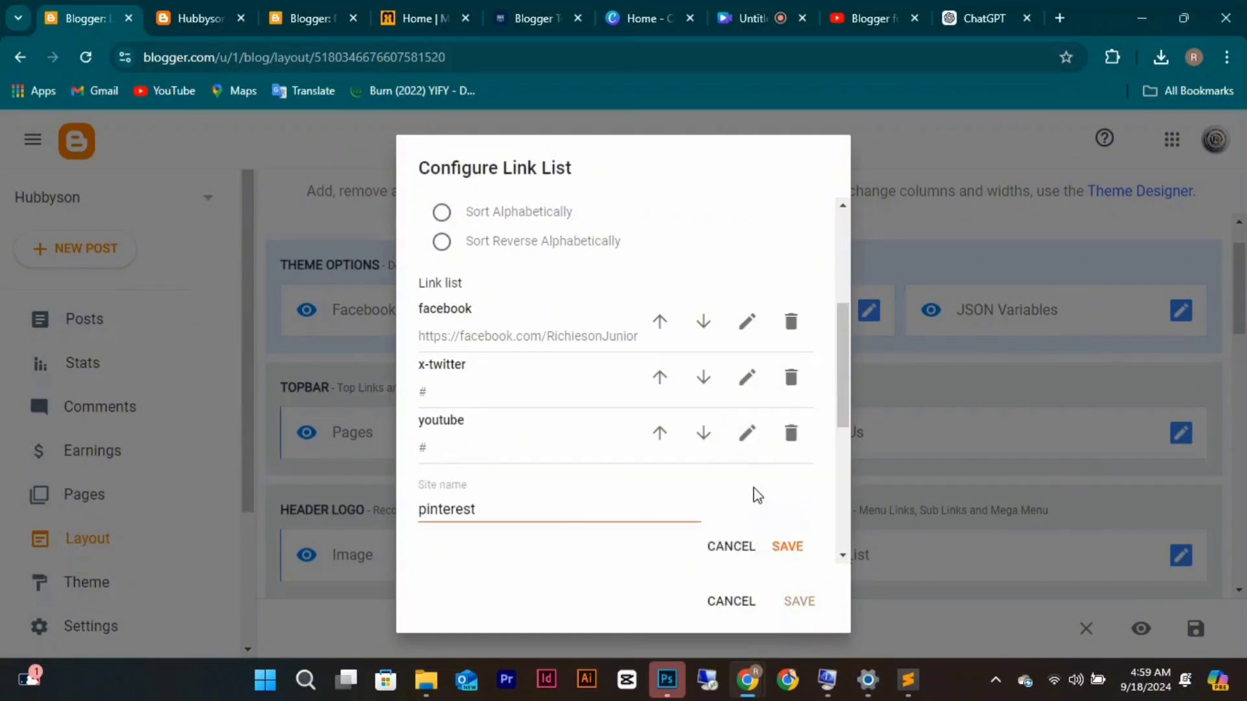
click(520, 505)
key(BackSpace)
key(BackSpace)
key(BackSpace)
key(BackSpace)
key(BackSpace)
key(BackSpace)
key(BackSpace)
key(BackSpace)
key(BackSpace)
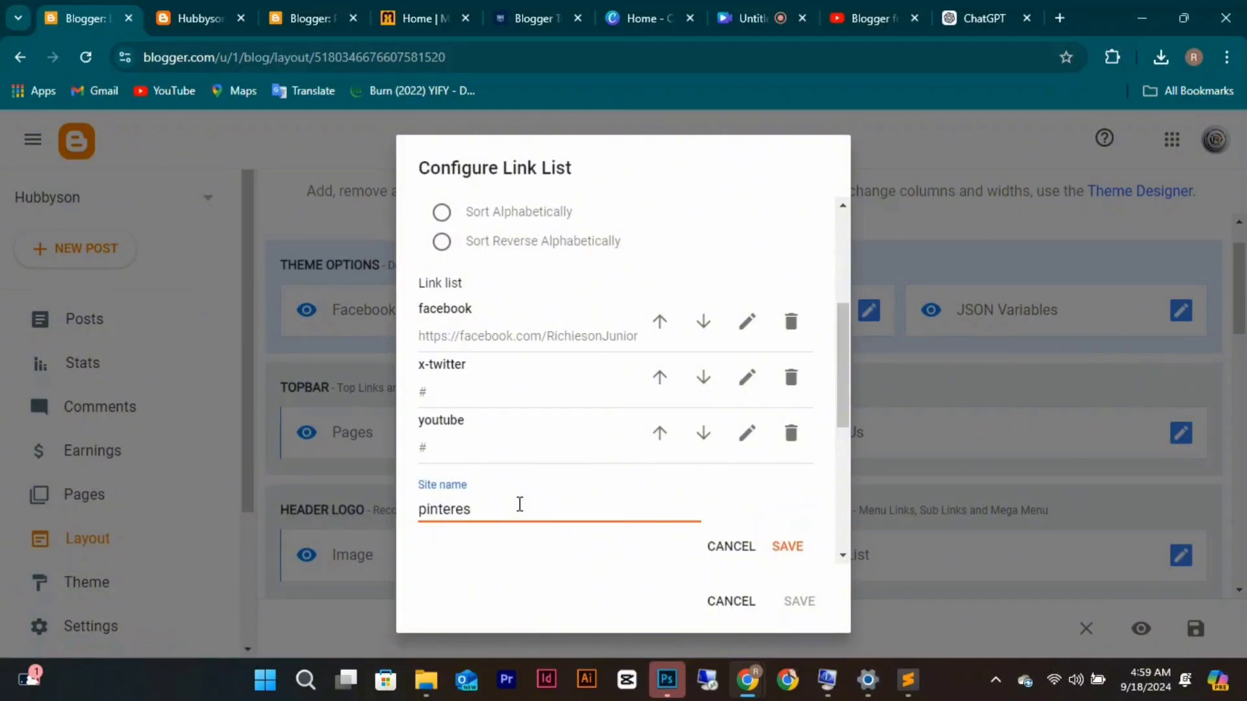
text(instagram)
click(789, 547)
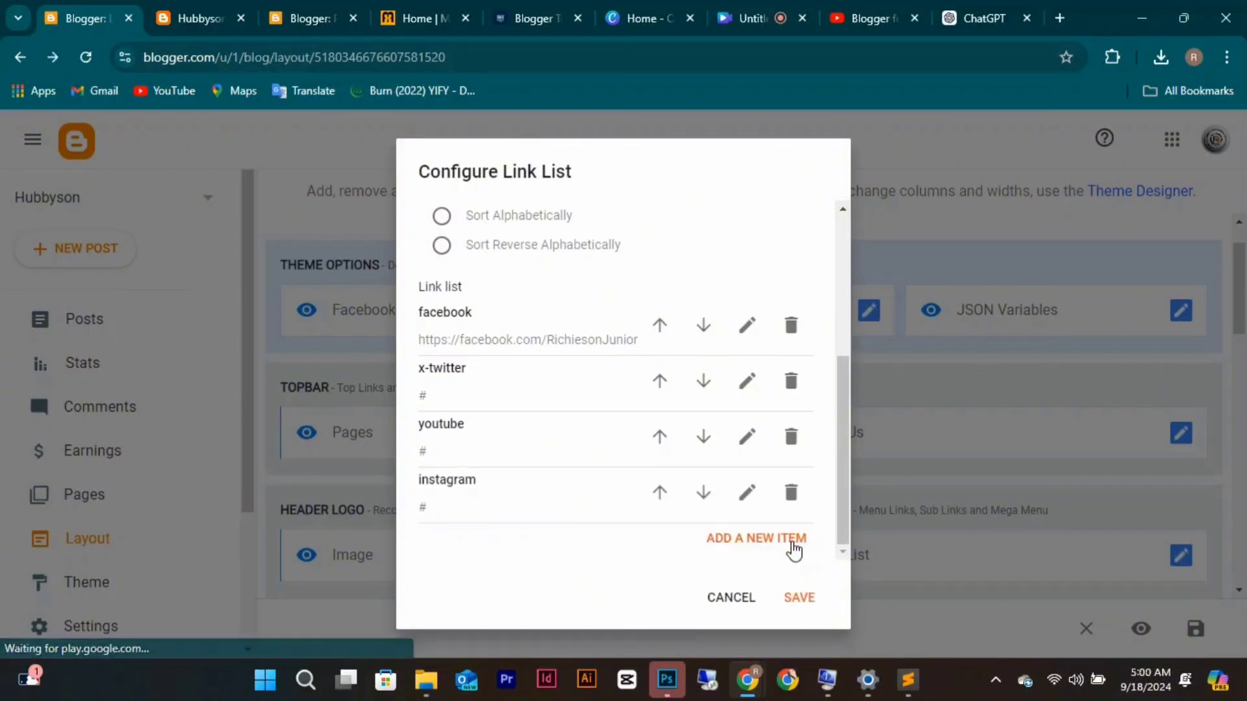
click(796, 594)
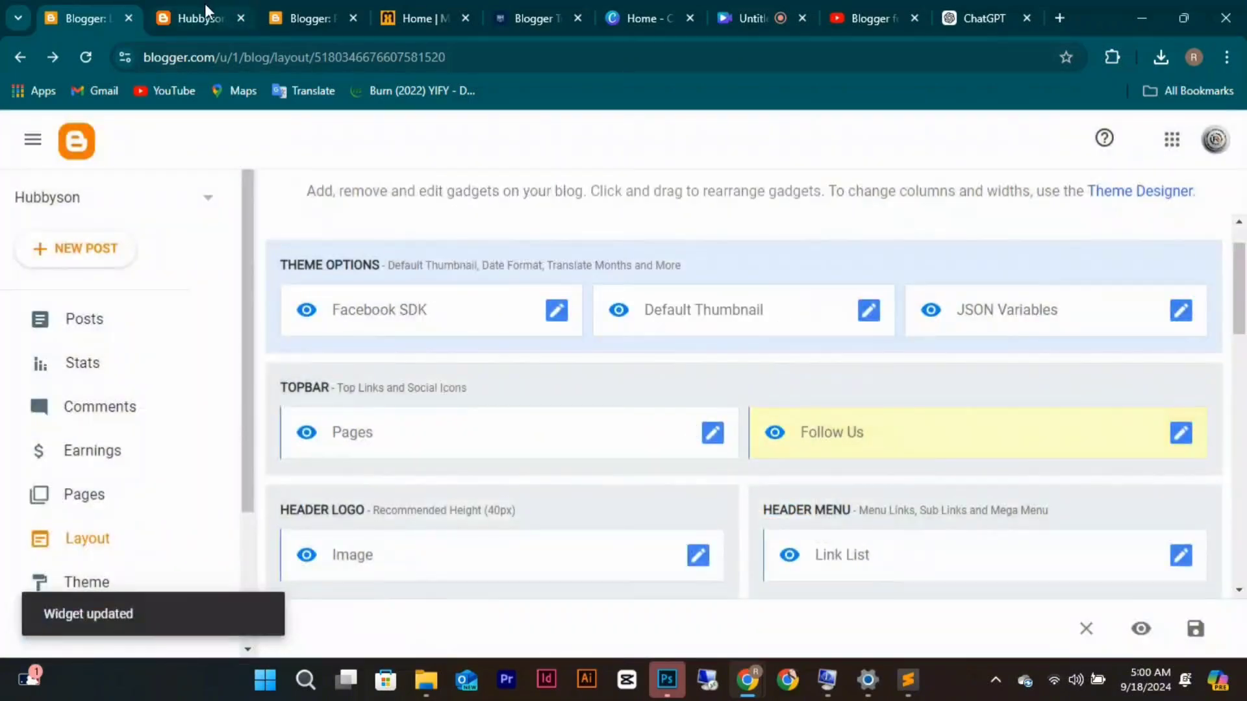
click(202, 7)
click(95, 52)
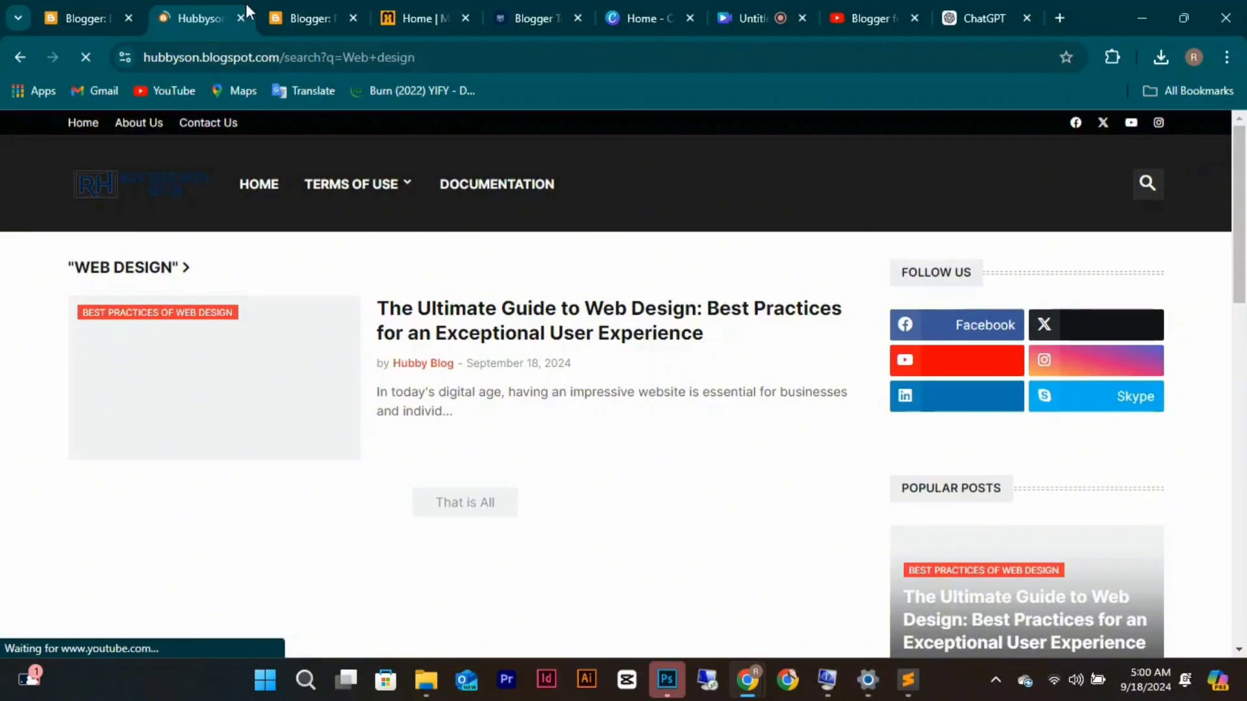
click(53, 22)
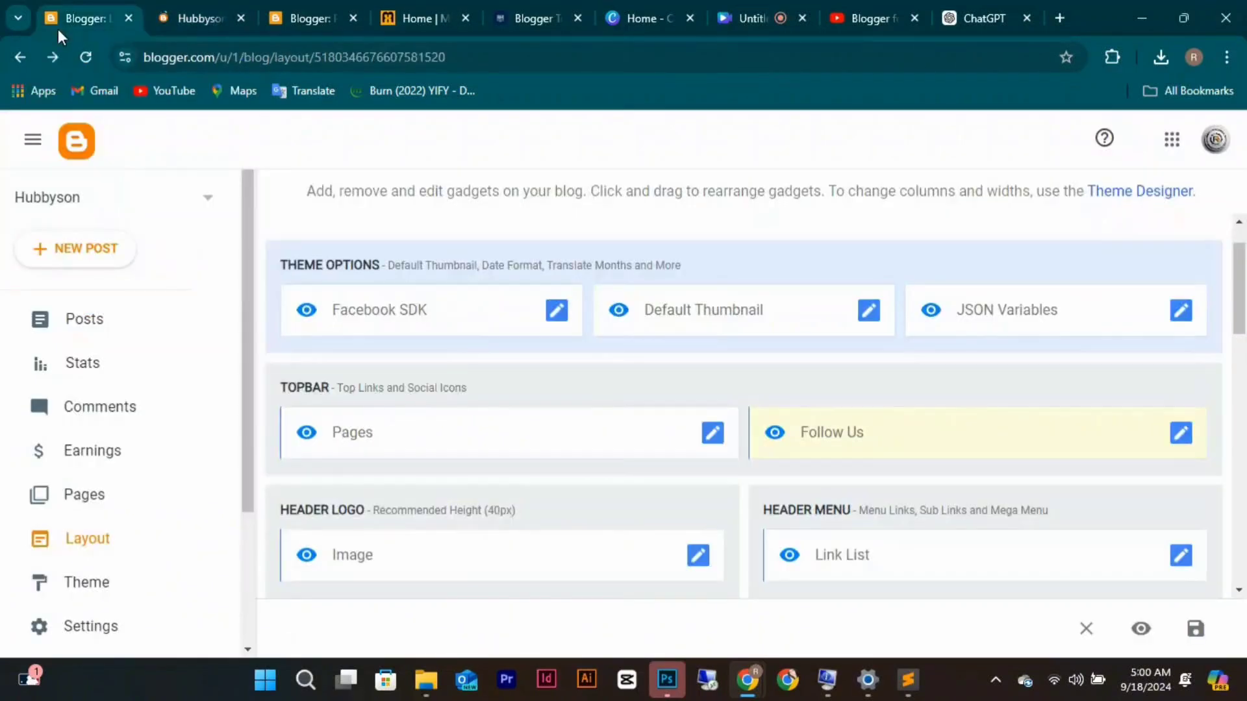
Add a new 'linkedin' item to the Follow Us links and save the gadget.
click(1175, 441)
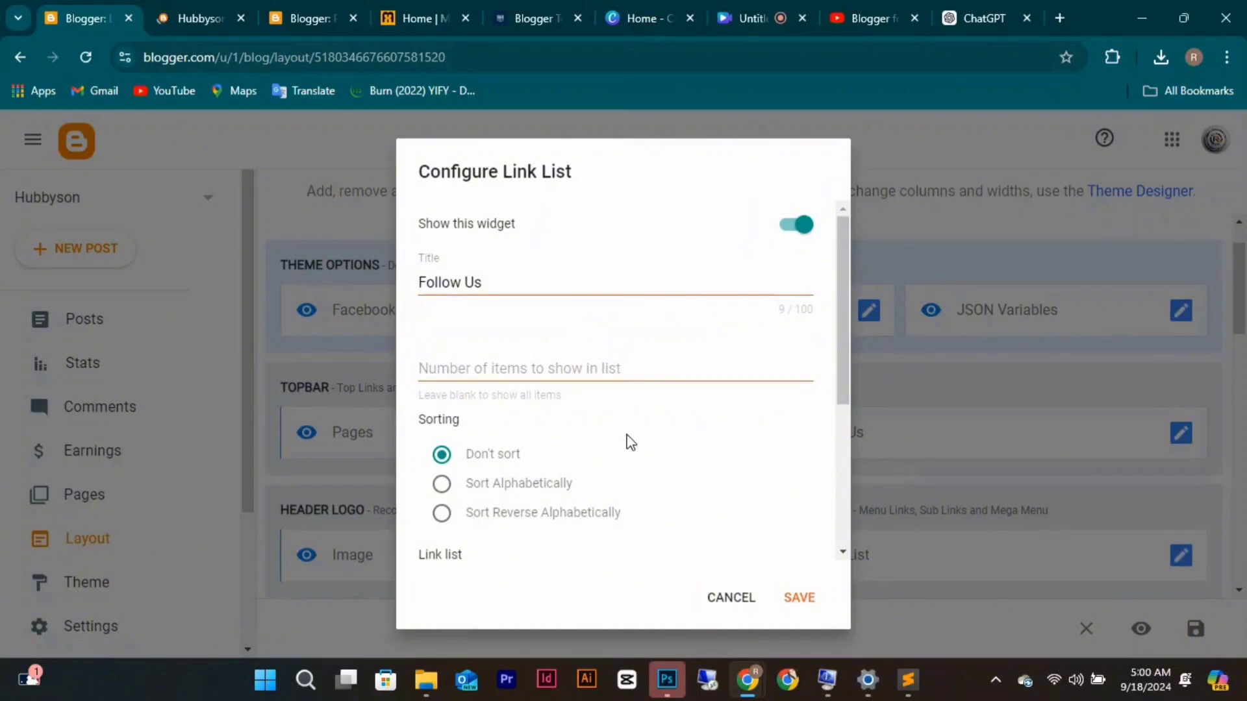
scroll(631, 439, down, 4)
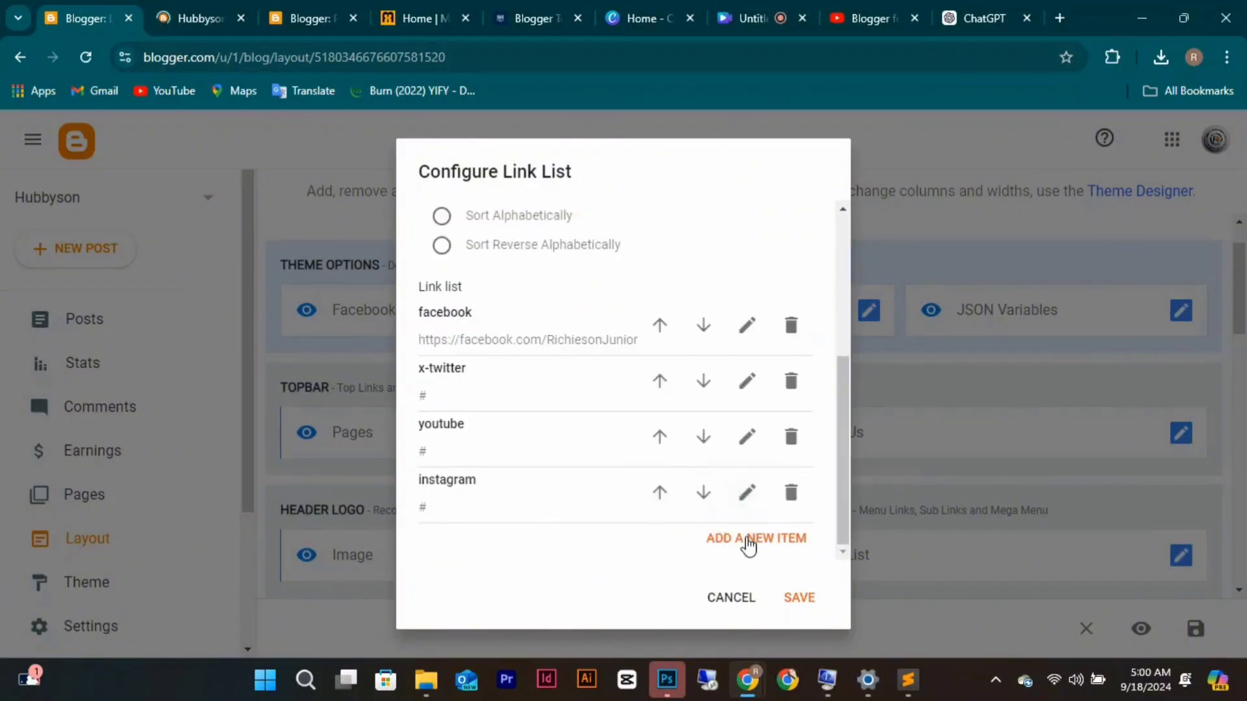
click(748, 543)
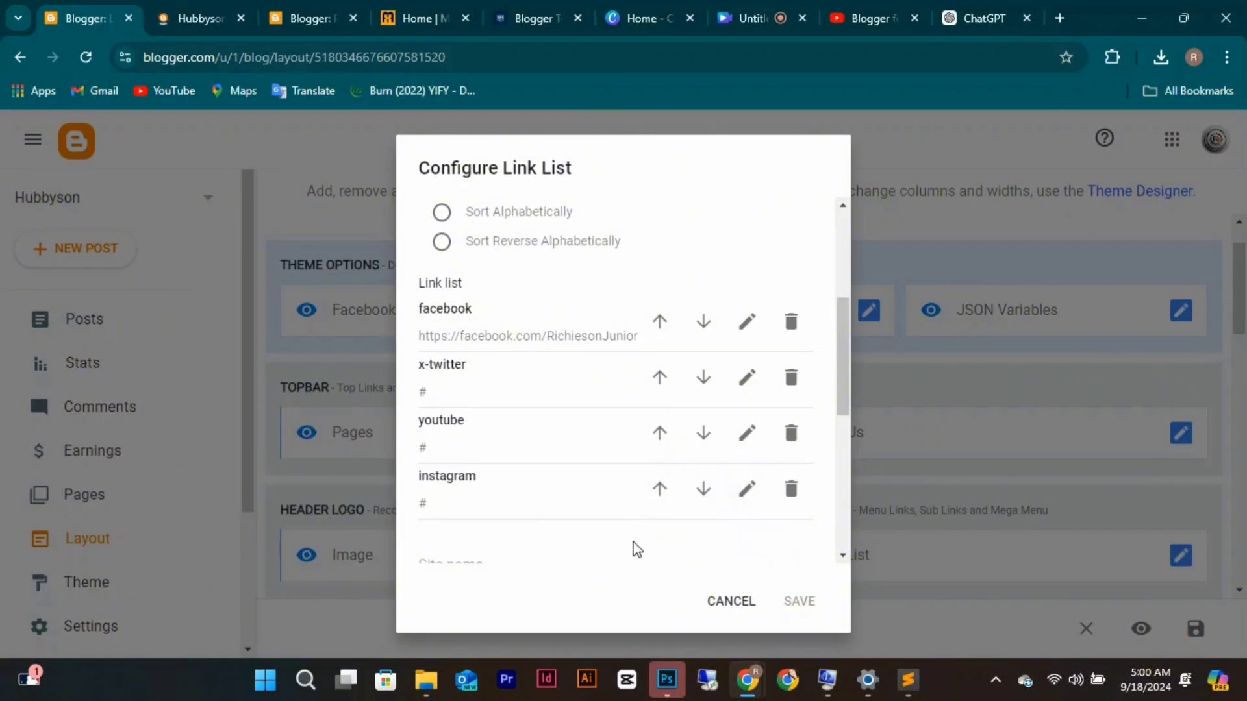
scroll(633, 545, down, 2)
click(519, 431)
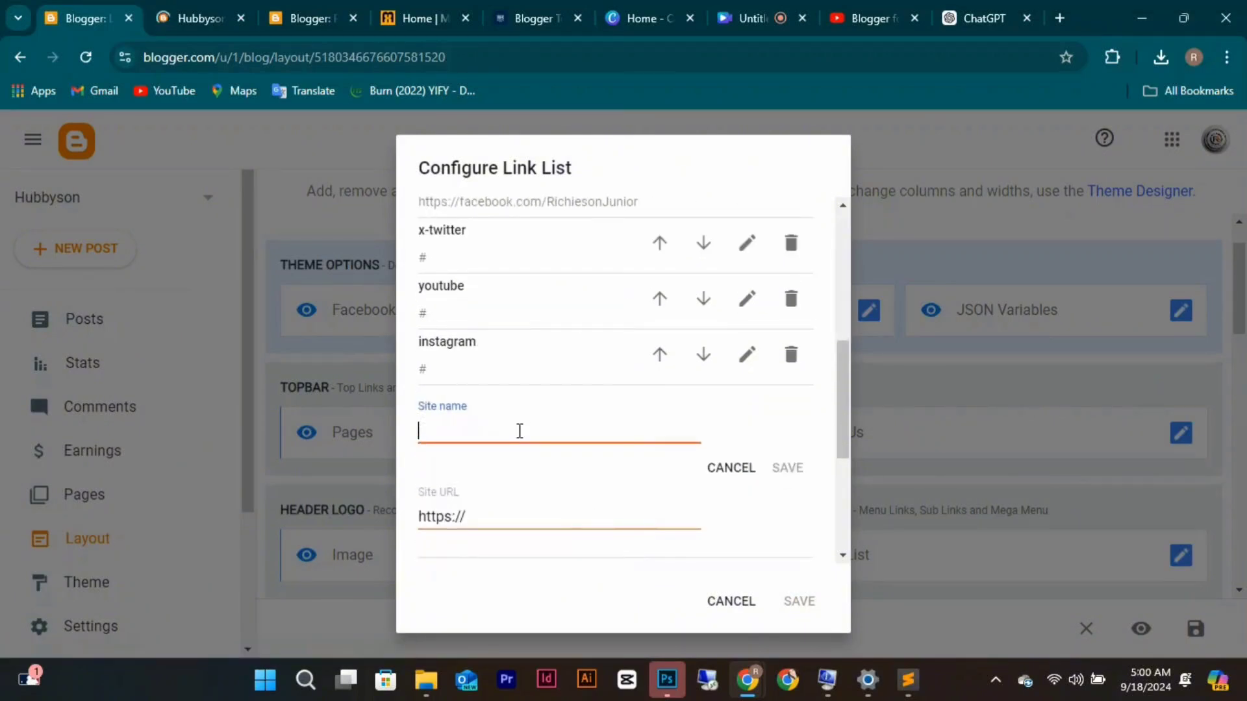
text(linkedin)
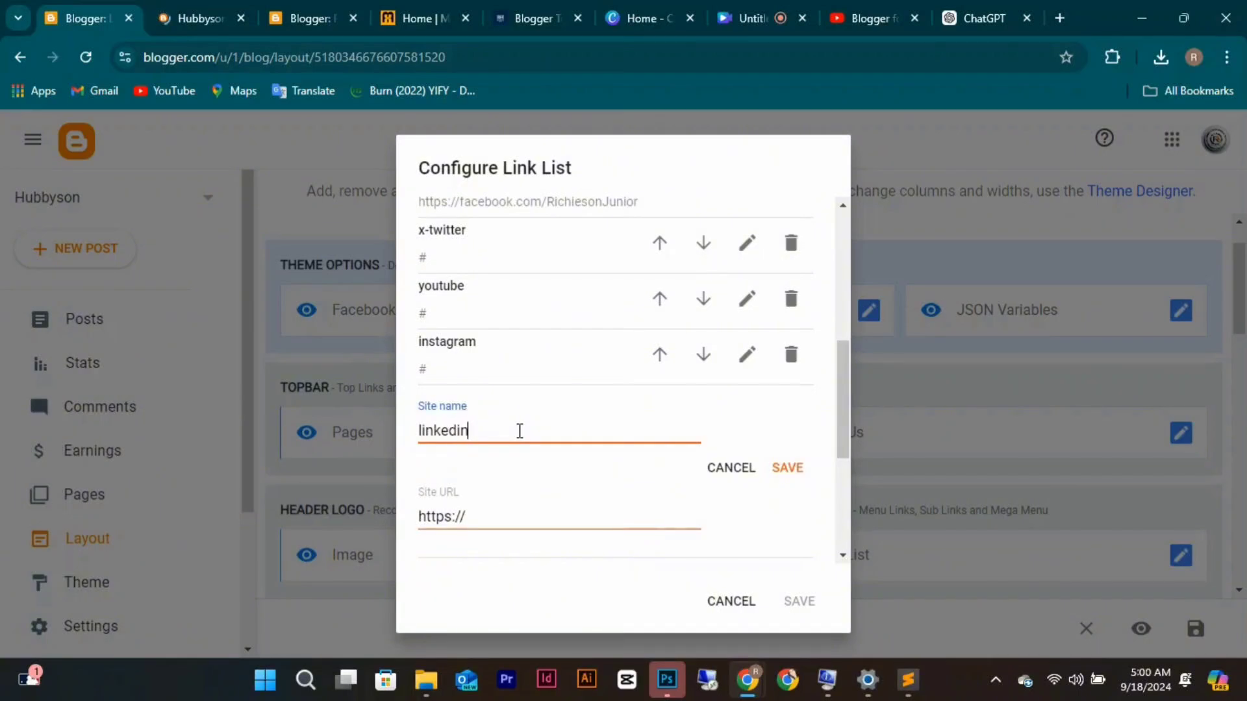
click(783, 469)
click(807, 600)
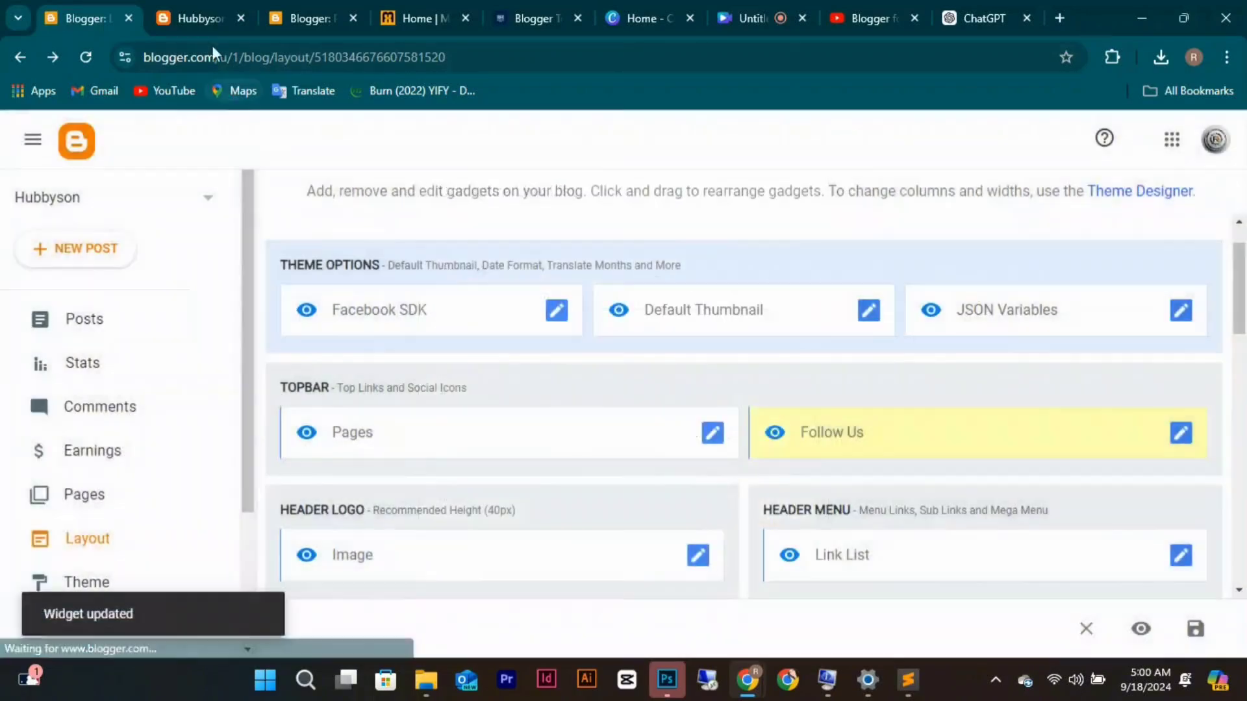
Reload the live blog to confirm the LinkedIn icon in the top bar.
click(198, 8)
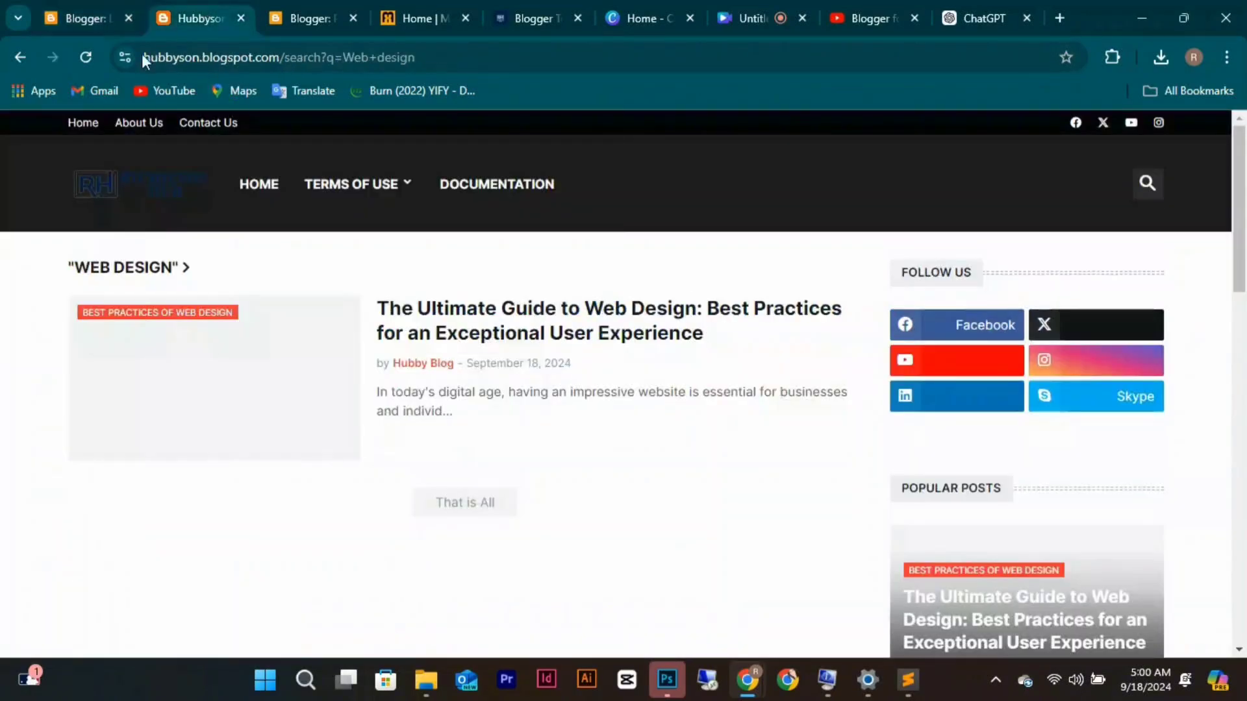
click(87, 58)
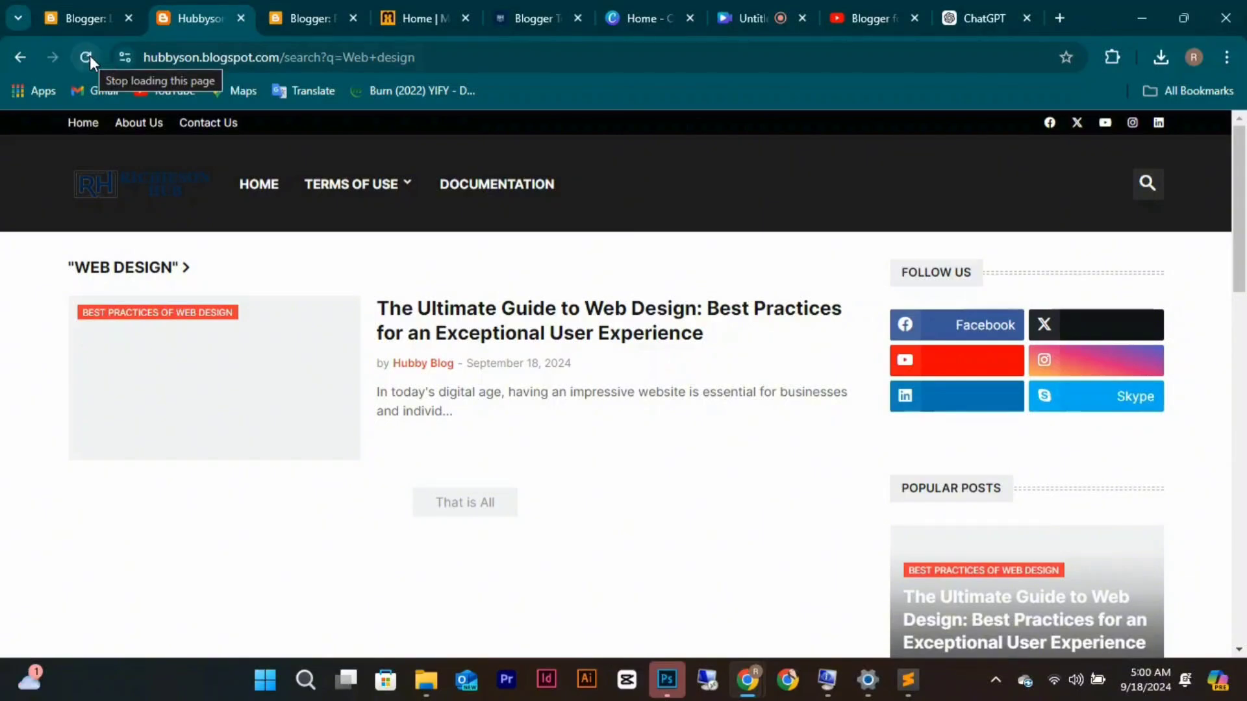
click(75, 26)
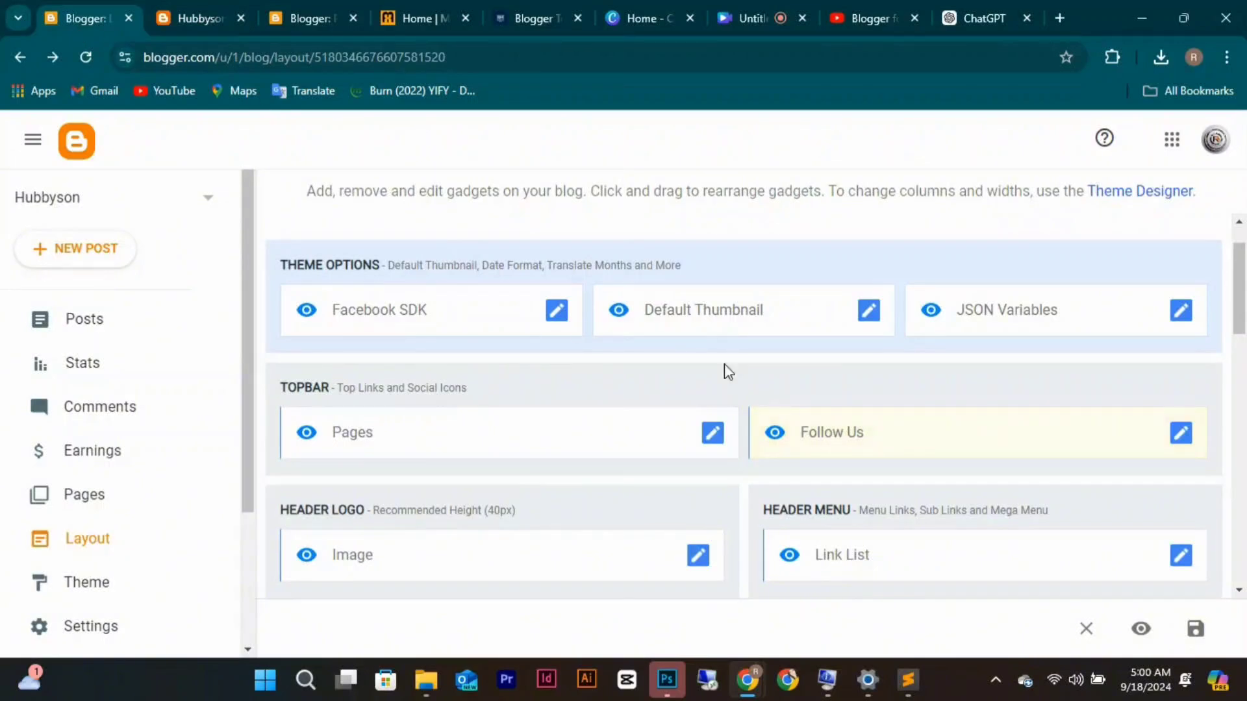
Rename the Documentation menu item to 'Tutorials For Web Design' linking to the owner's YouTube channel.
click(1183, 557)
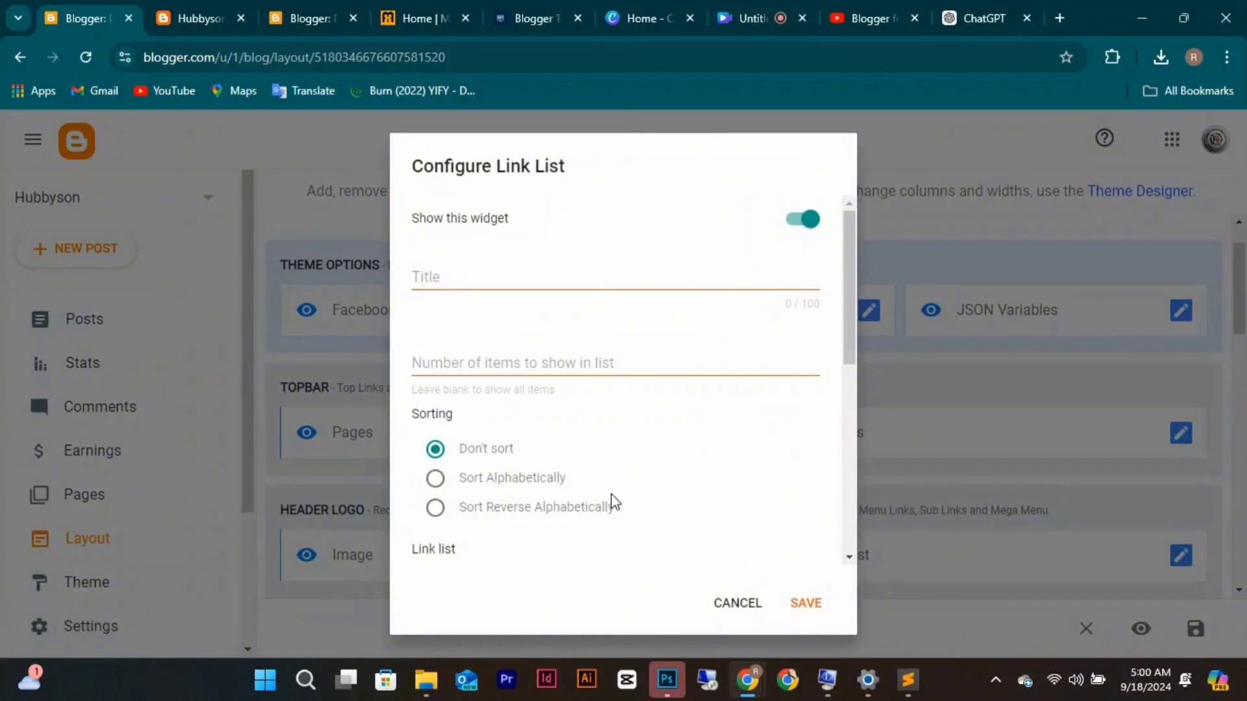
scroll(614, 503, down, 5)
scroll(614, 501, down, 2)
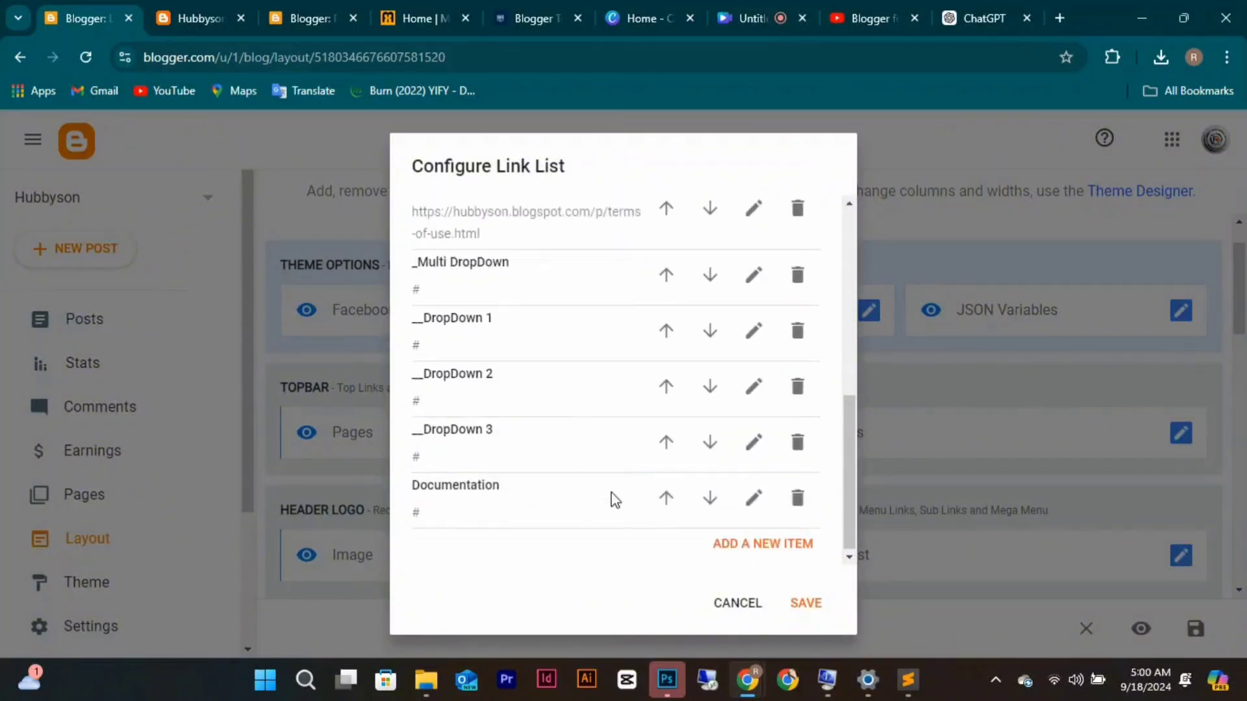
click(761, 500)
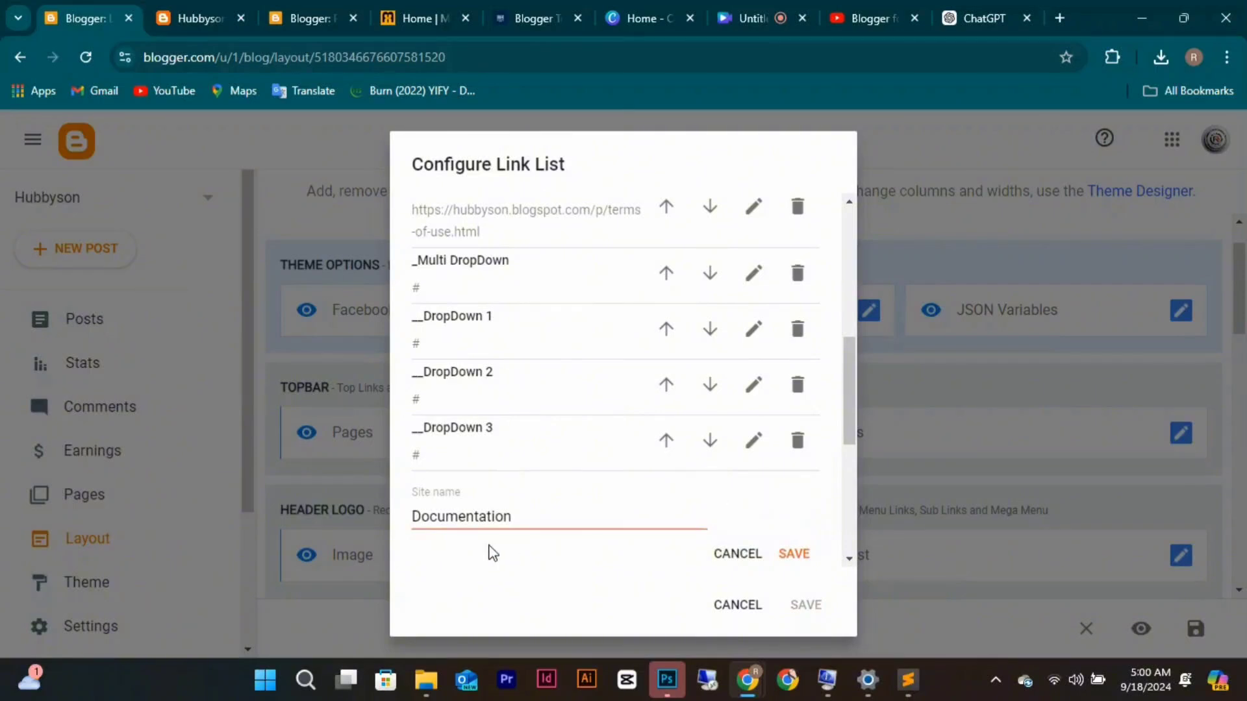
click(519, 507)
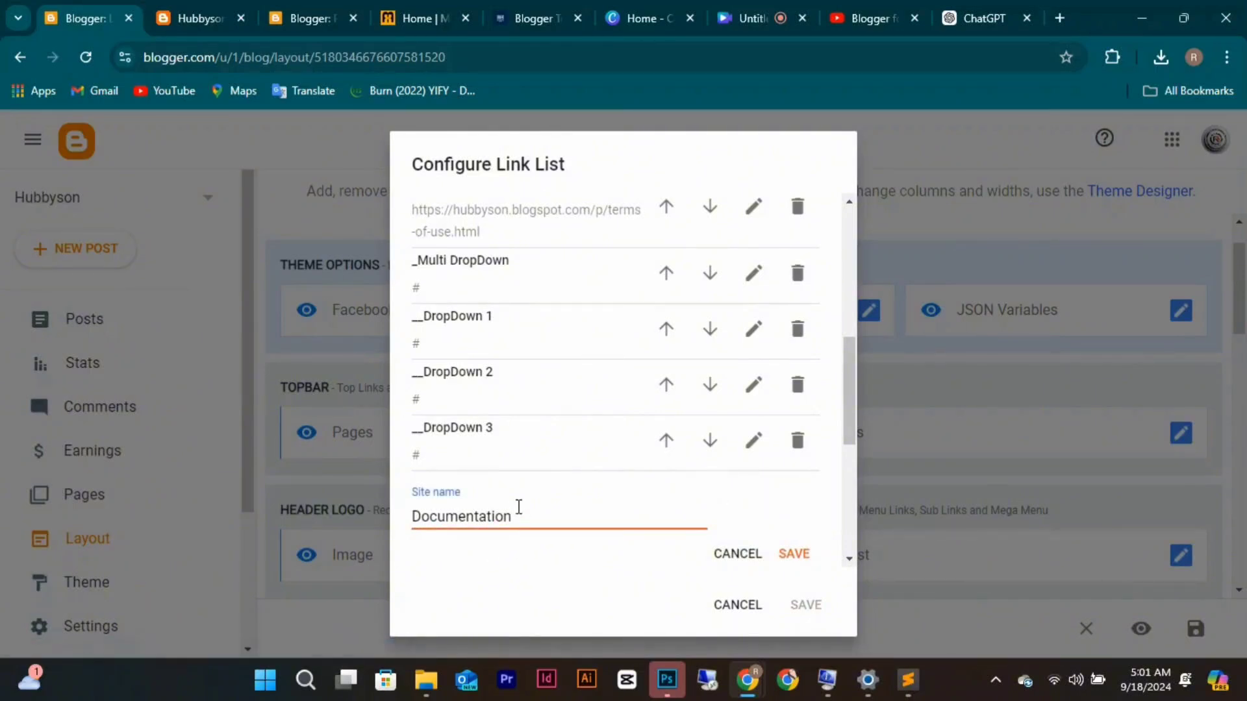
key(BackSpace)
key(BackSpace)
key(BackSpace)
key(BackSpace)
key(BackSpace)
key(BackSpace)
key(BackSpace)
key(BackSpace)
key(BackSpace)
key(BackSpace)
key(BackSpace)
key(BackSpace)
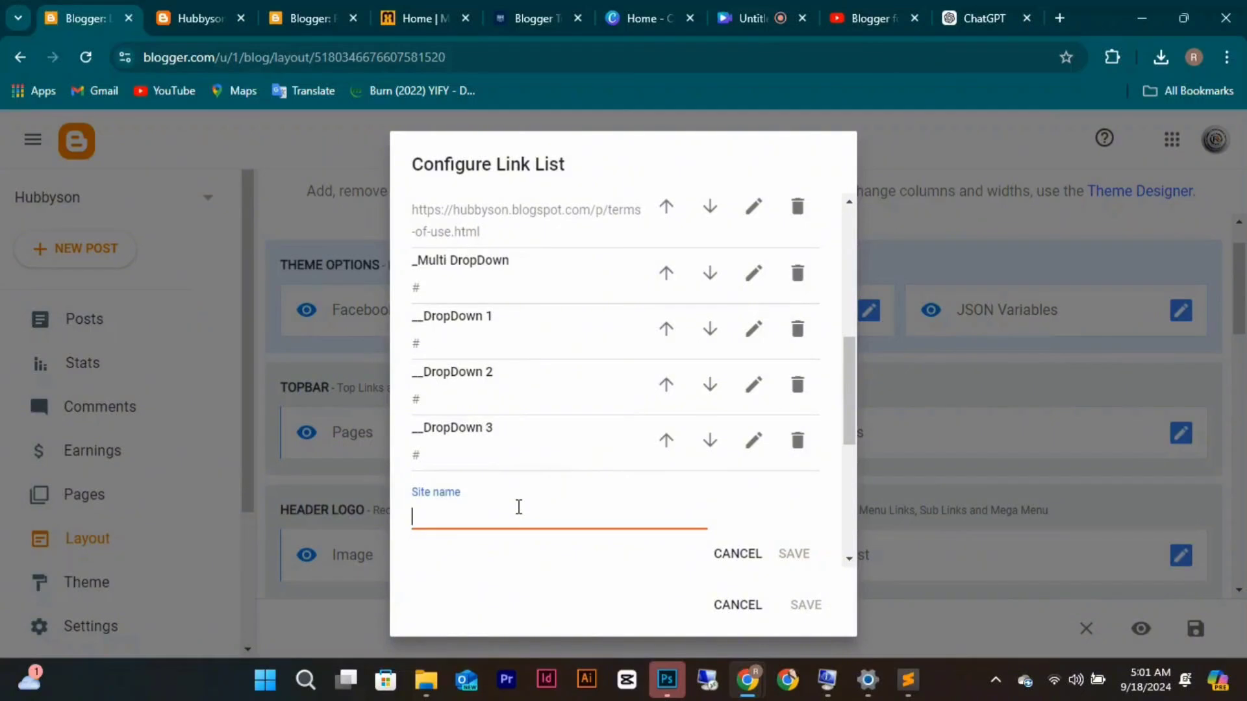
text(Tutorials)
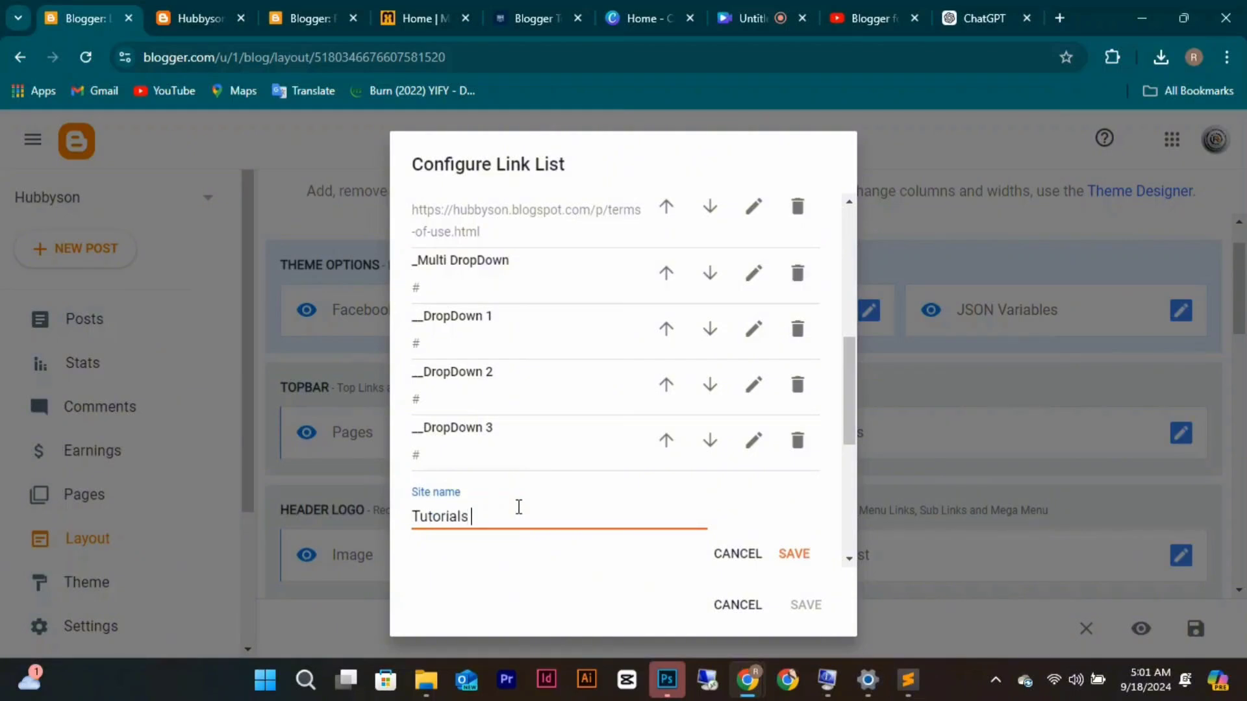
text( For we)
key(BackSpace)
key(BackSpace)
text(Web Design)
scroll(591, 462, down, 2)
click(478, 517)
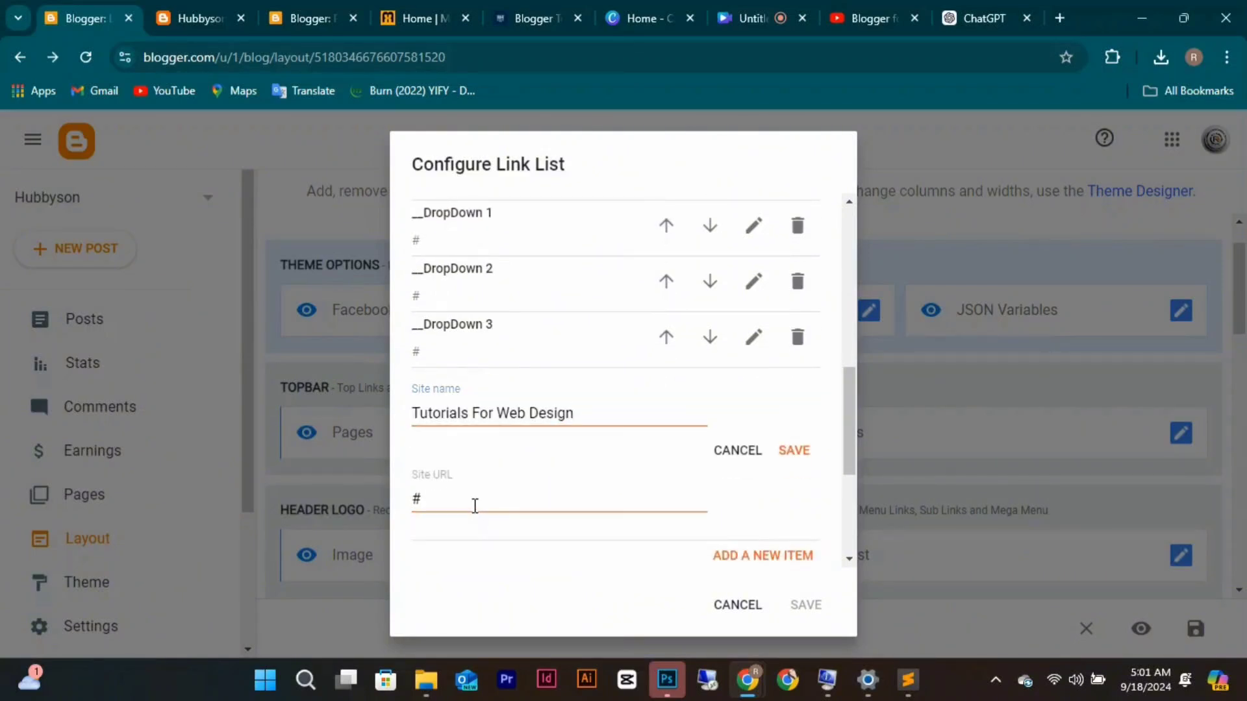
click(474, 505)
key(BackSpace)
text(htt)
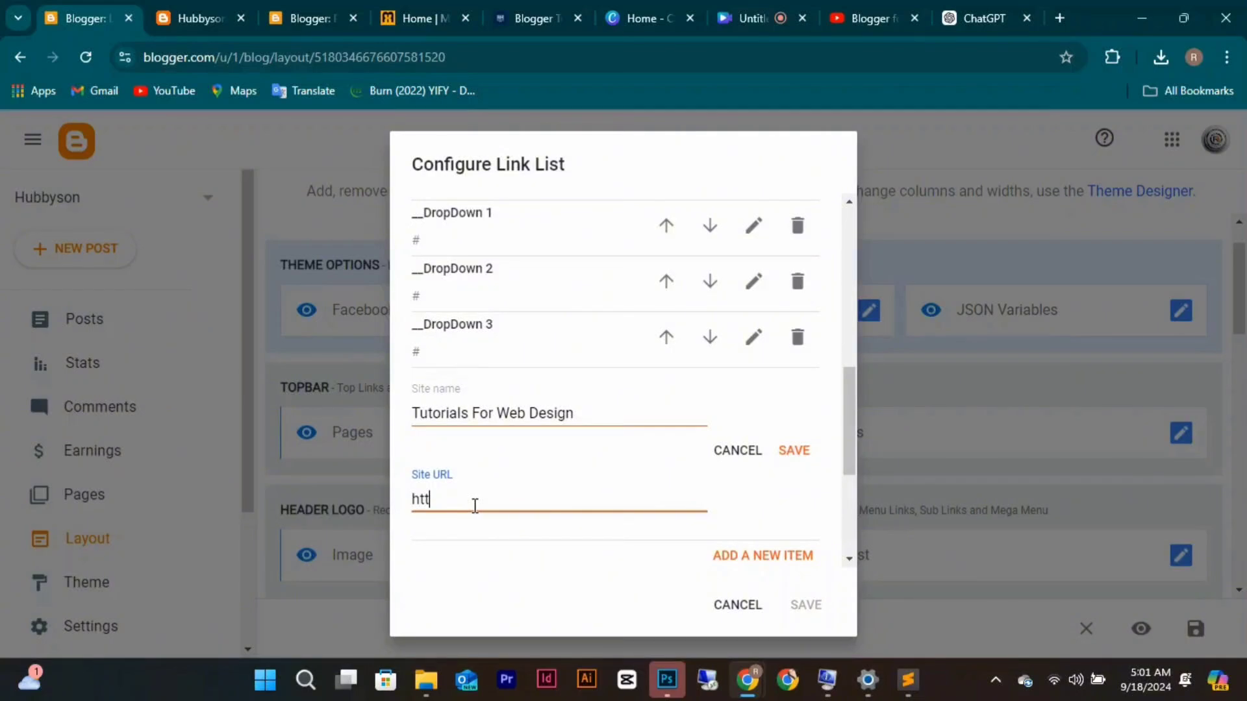
text(ps://youtube.com)
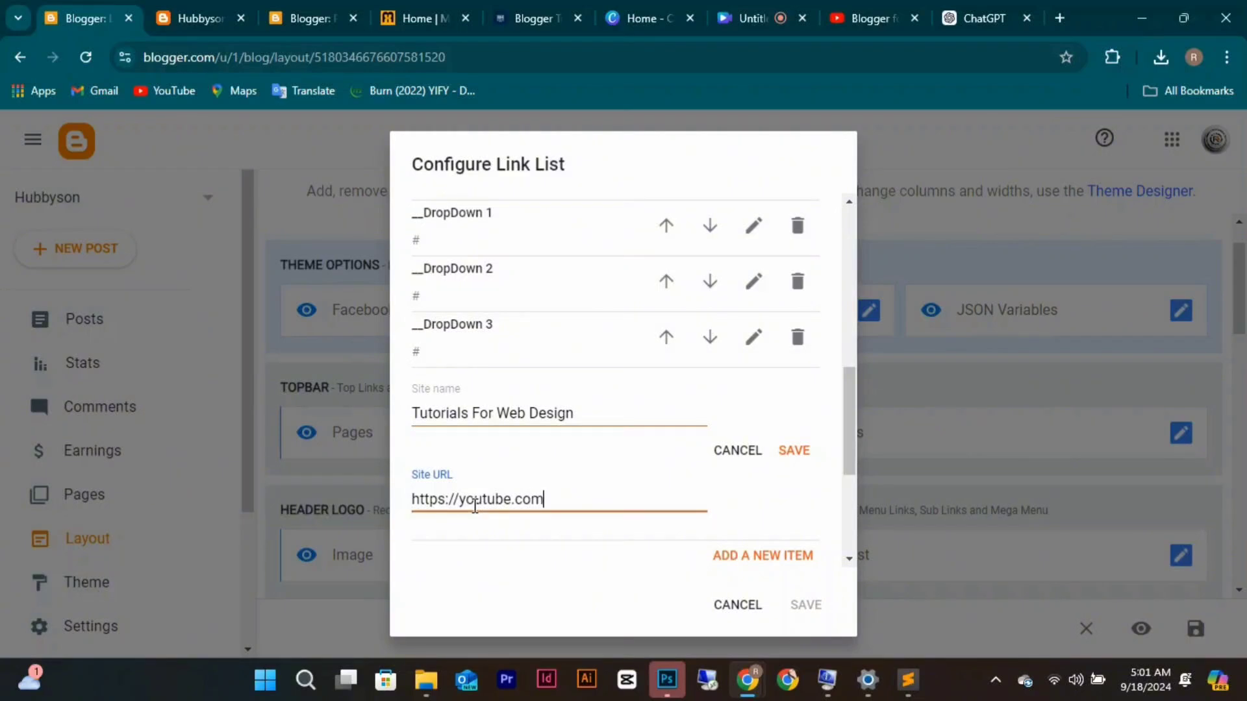
text(/@Richieso)
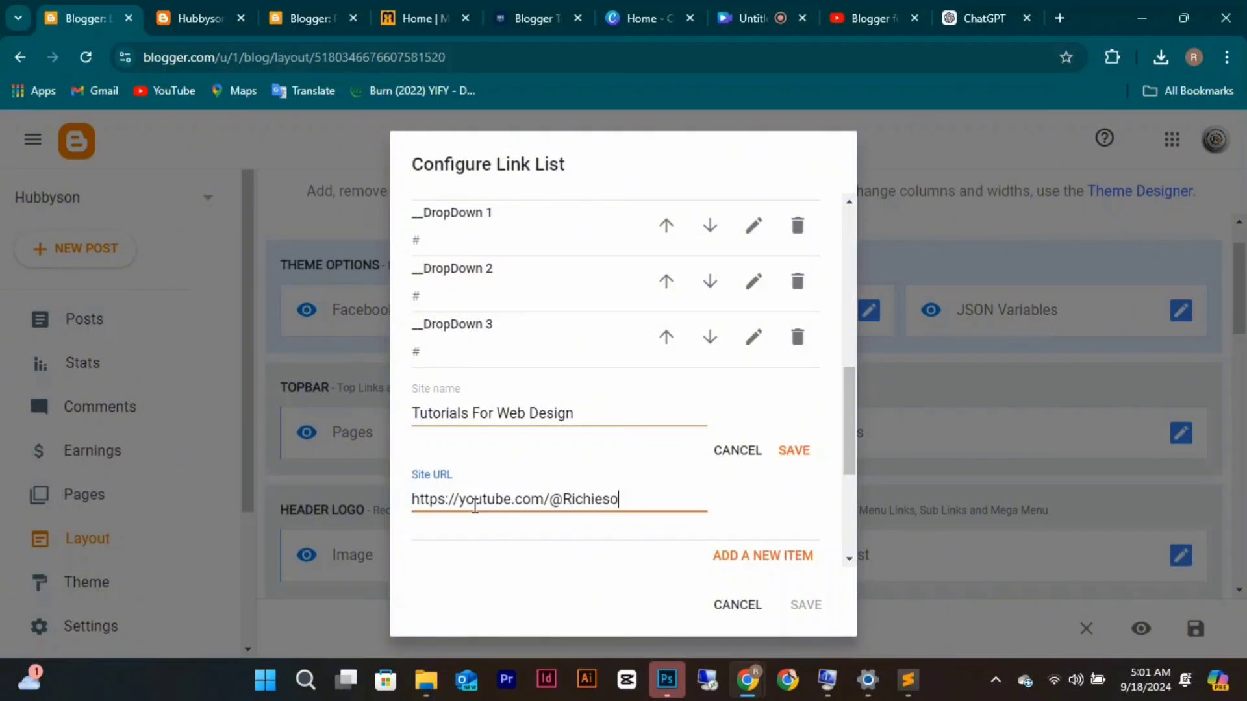
text(nHub)
click(786, 458)
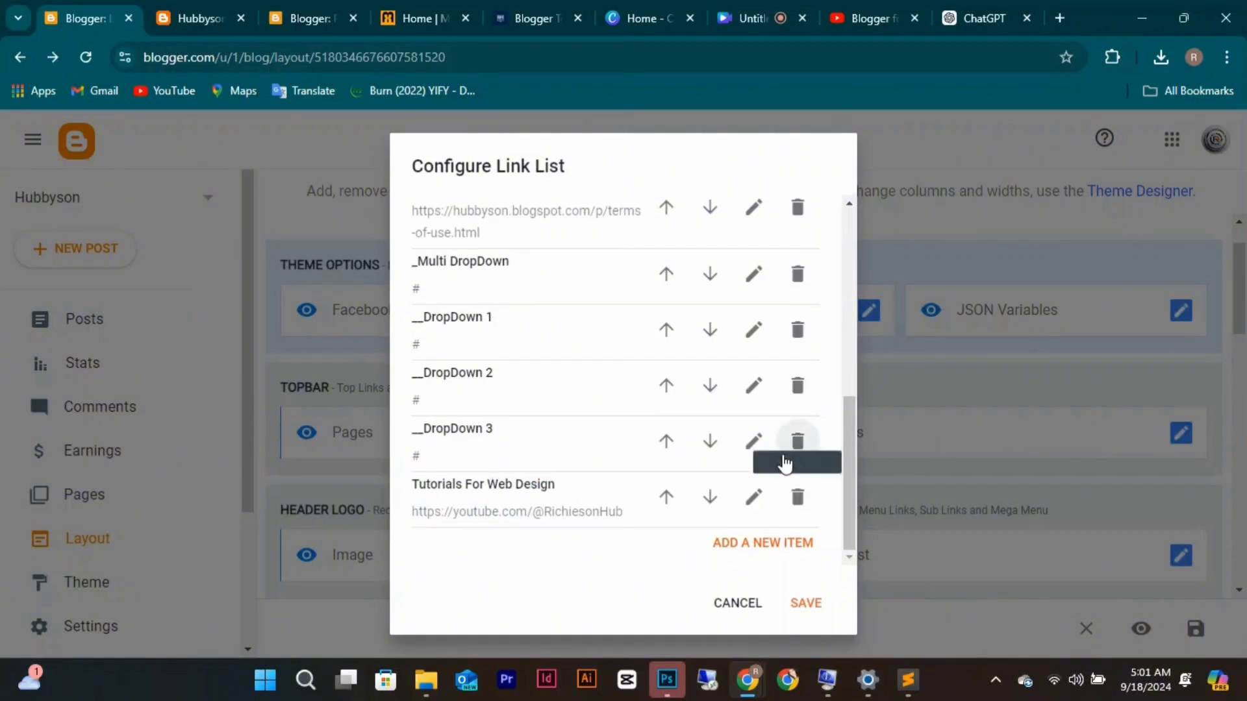
Delete the DropDown 3, Multi DropDown, DropDown 1 and DropDown 2 items and save the menu.
click(785, 456)
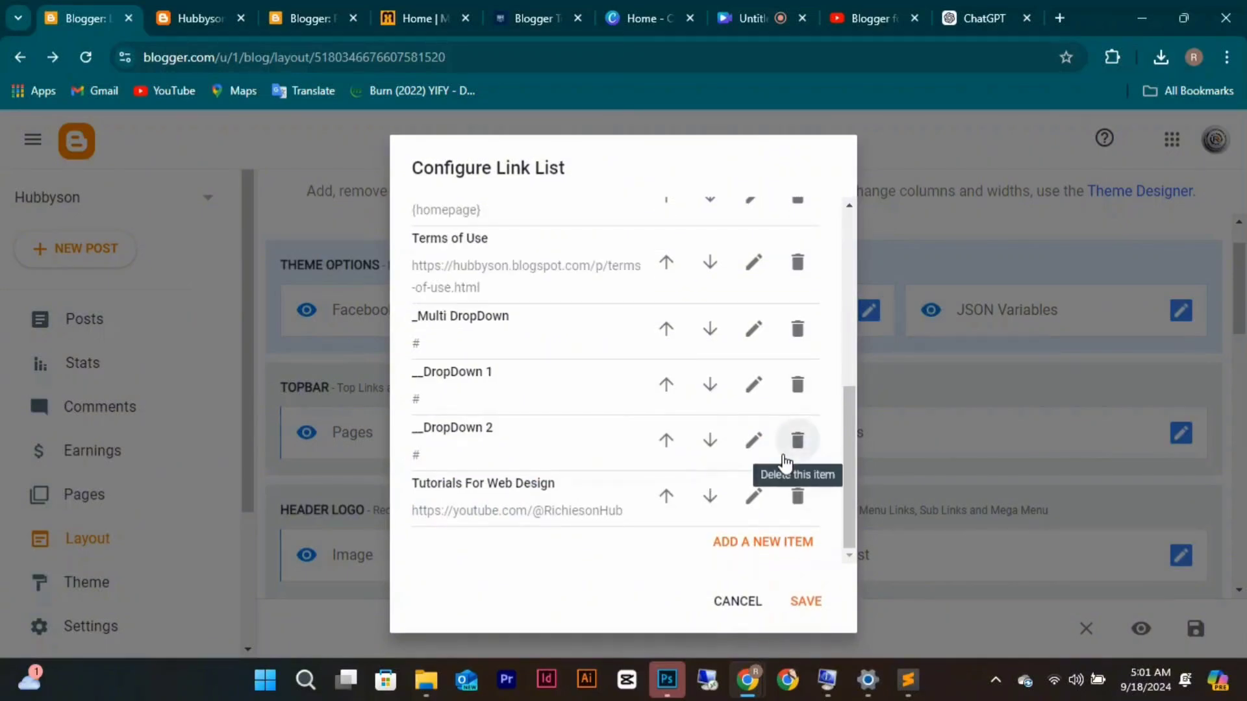
click(794, 330)
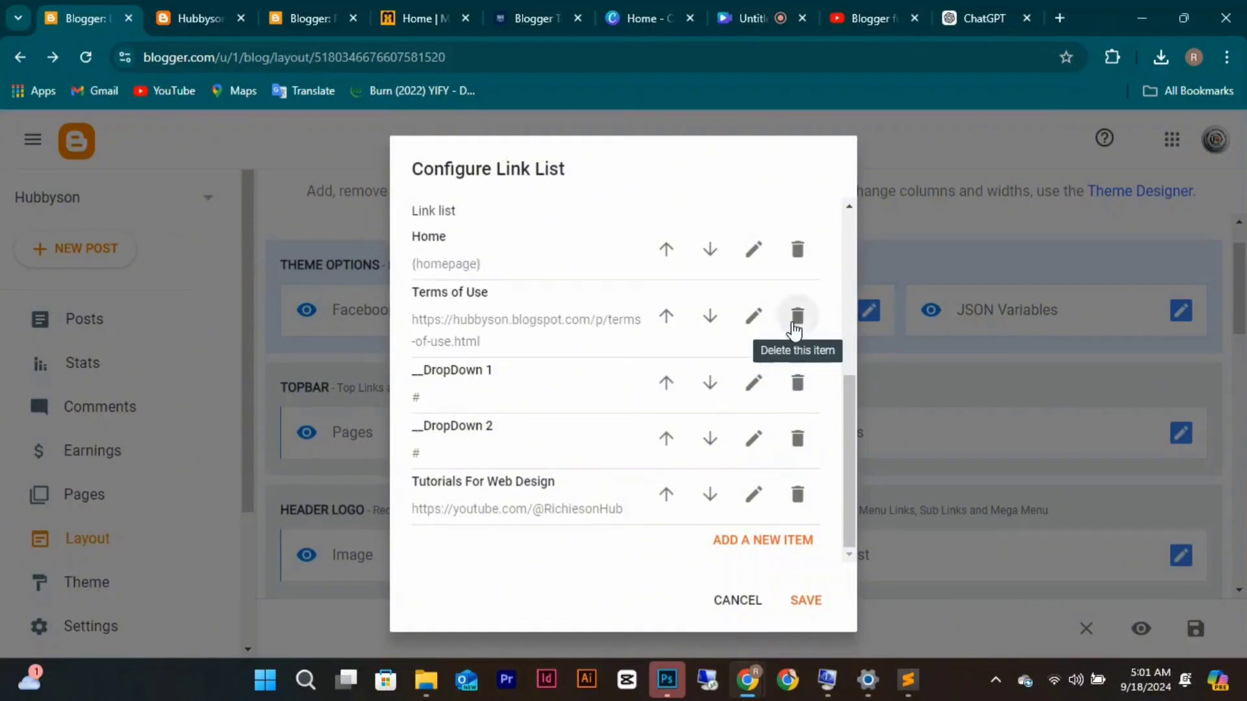
click(798, 383)
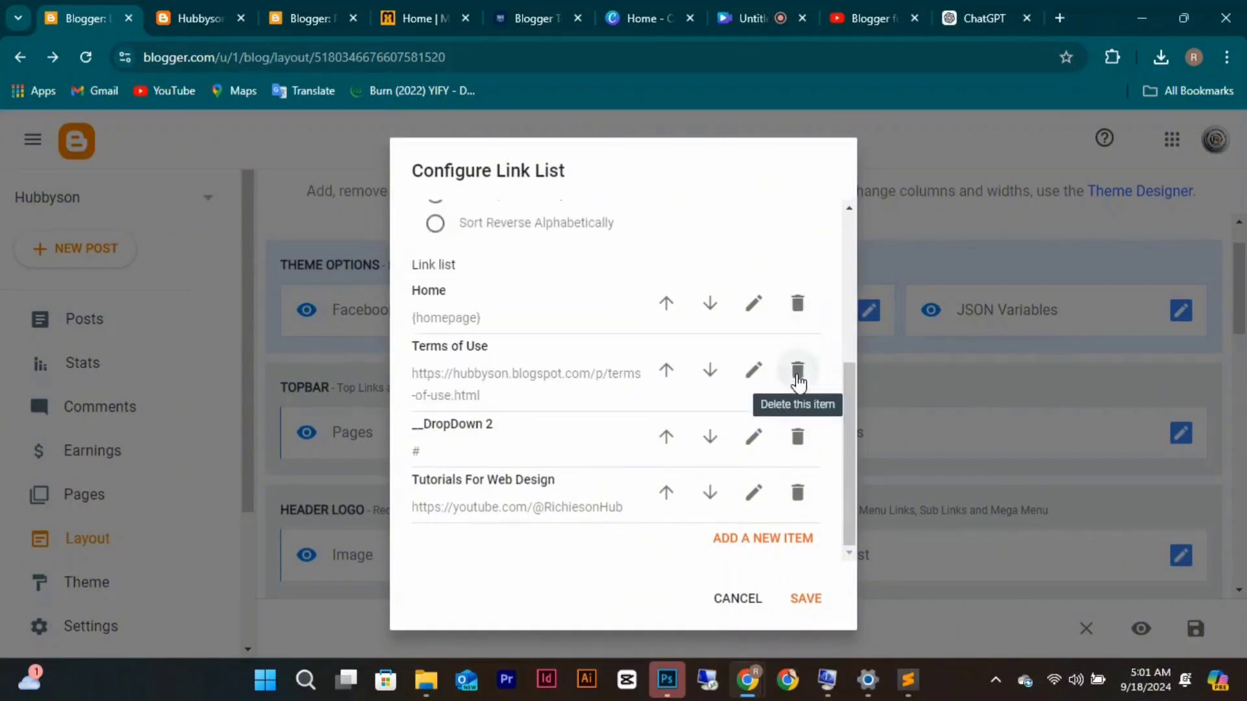
click(800, 433)
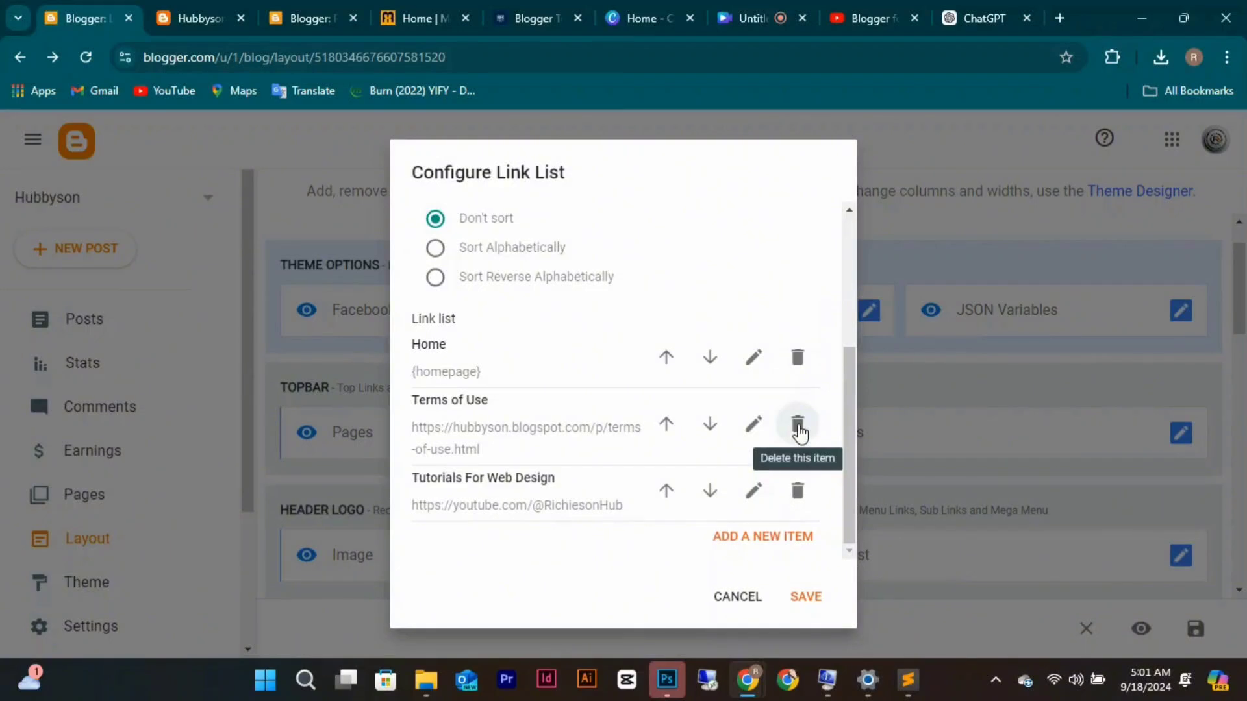
click(807, 594)
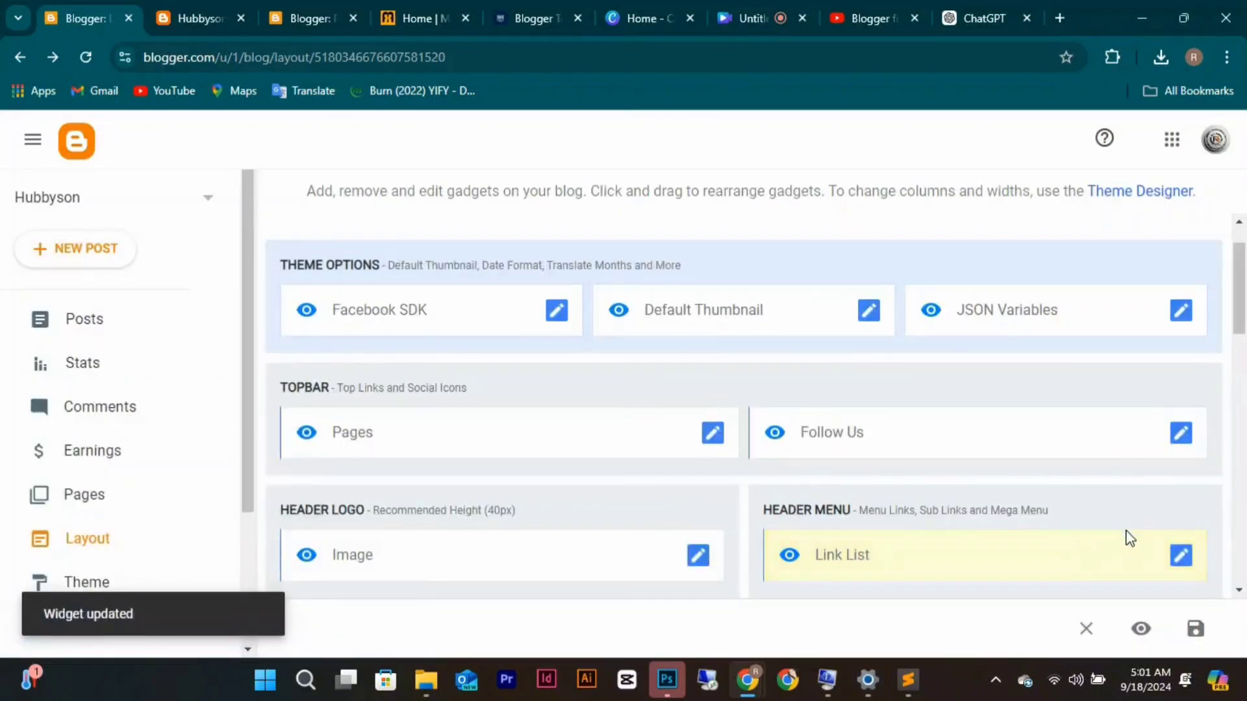
Move Terms of Use below Tutorials For Web Design, save, and reload the live blog.
click(1181, 556)
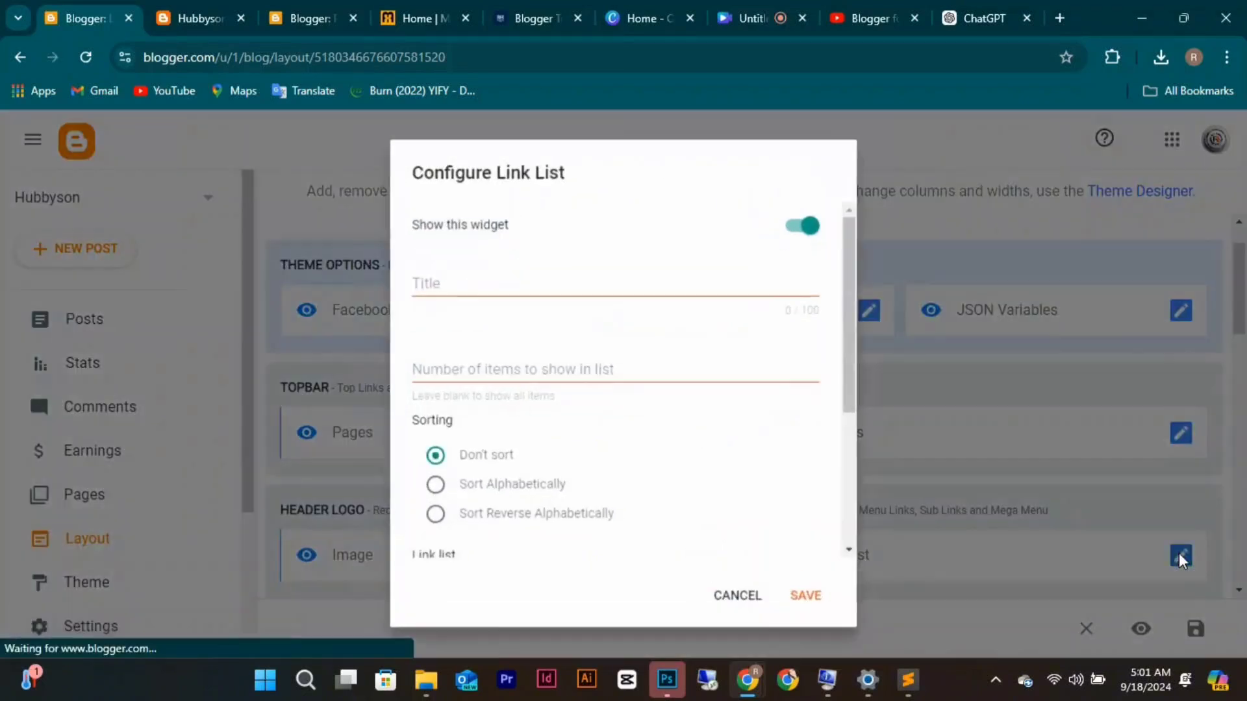
scroll(650, 350, down, 4)
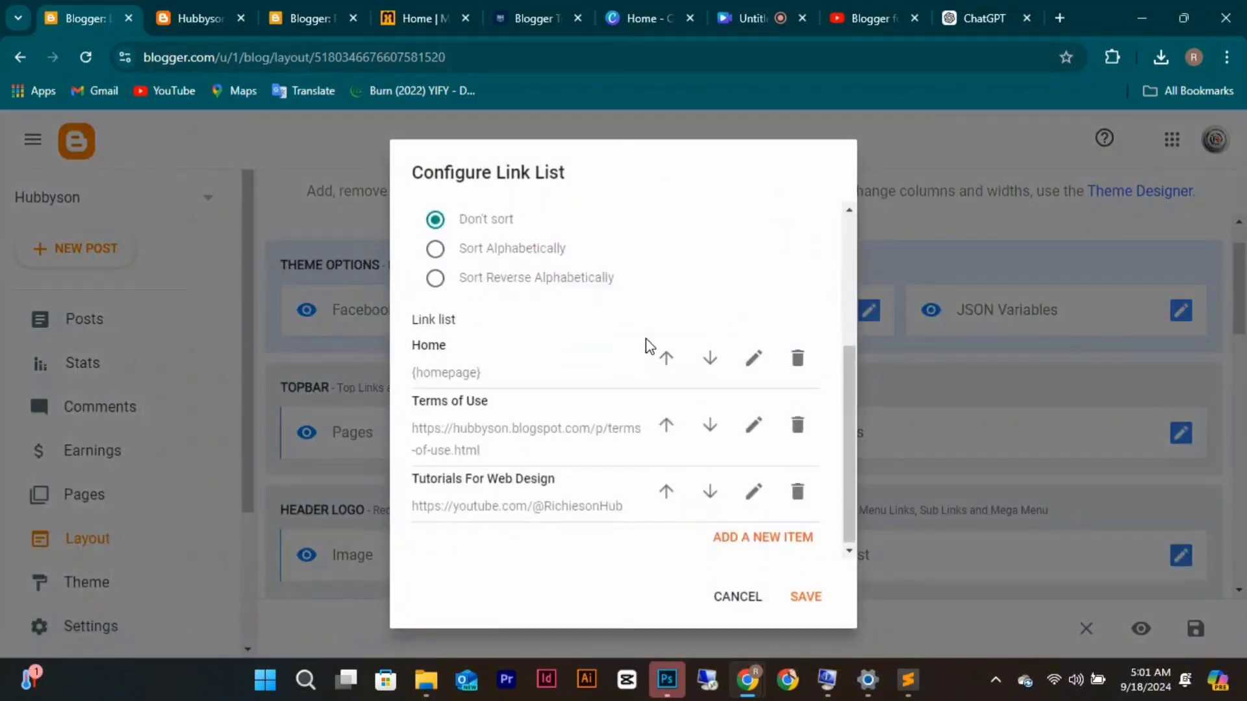
click(709, 425)
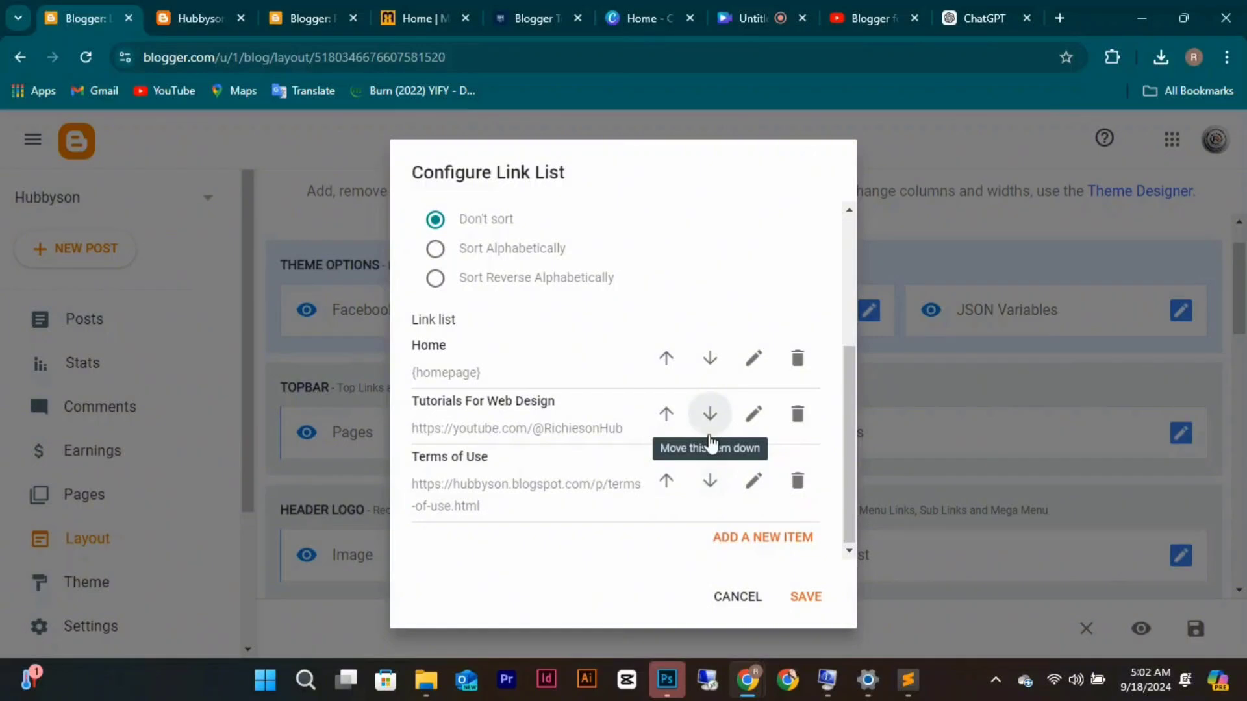
click(816, 598)
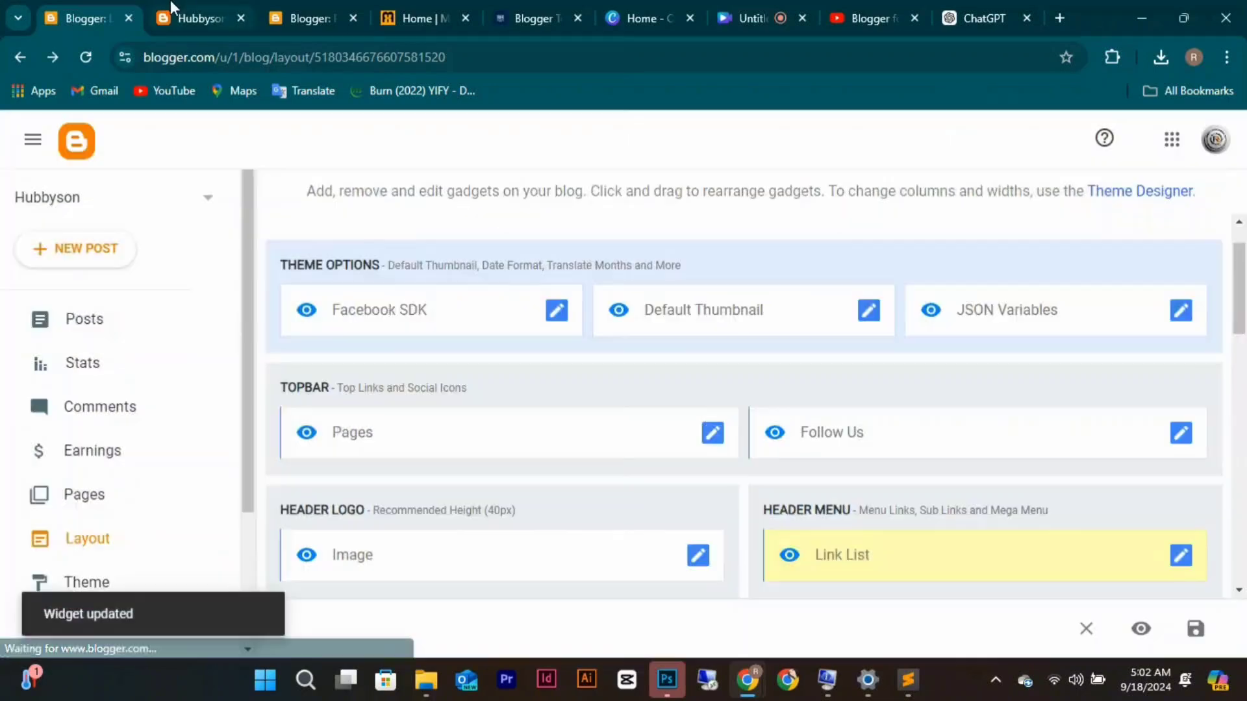
click(177, 17)
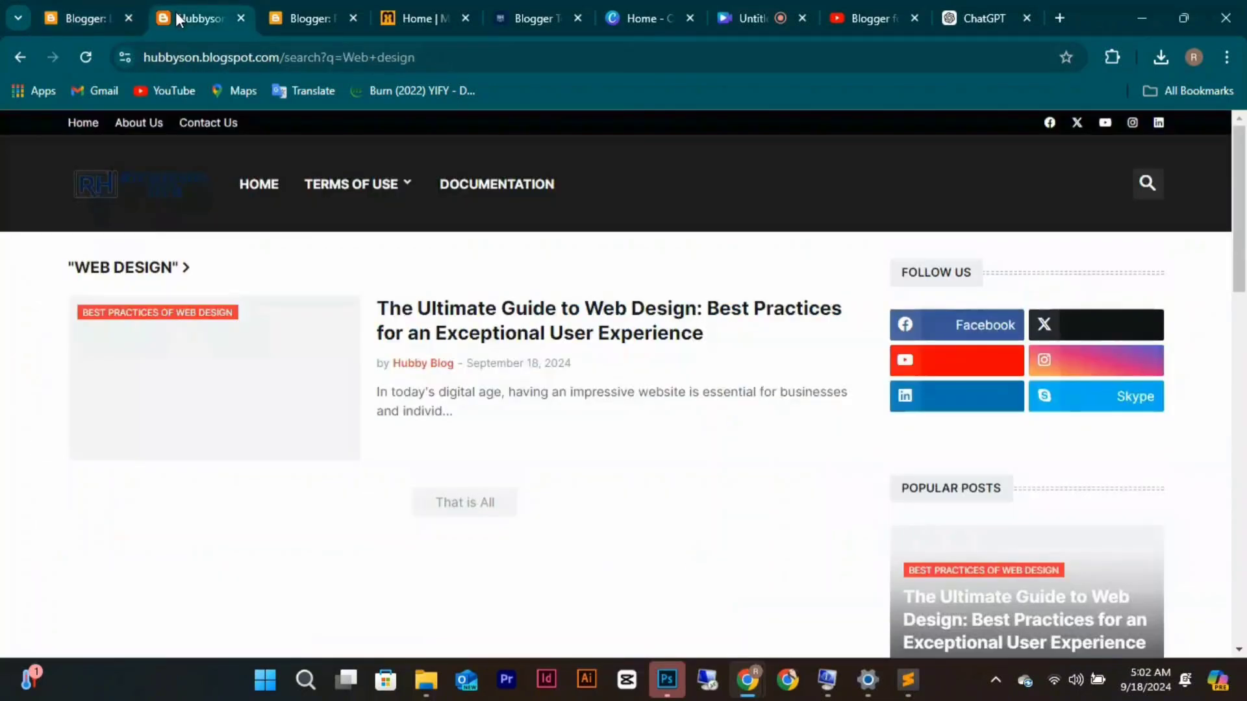
click(82, 56)
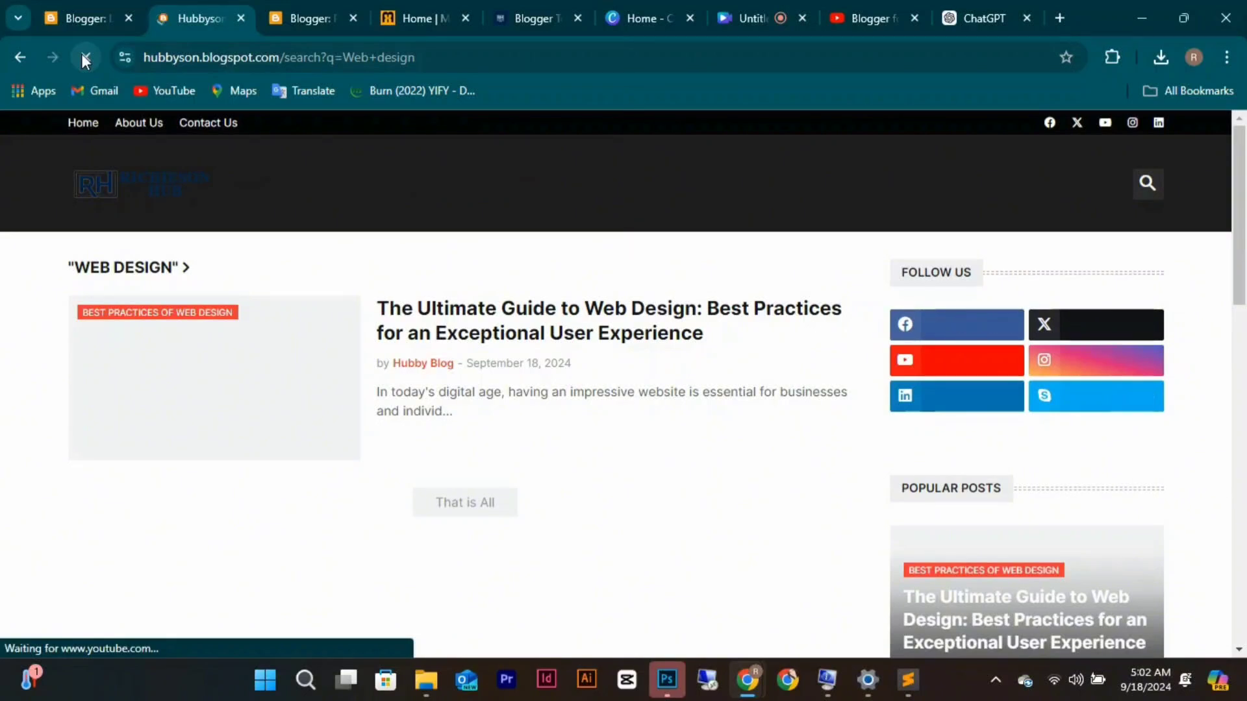